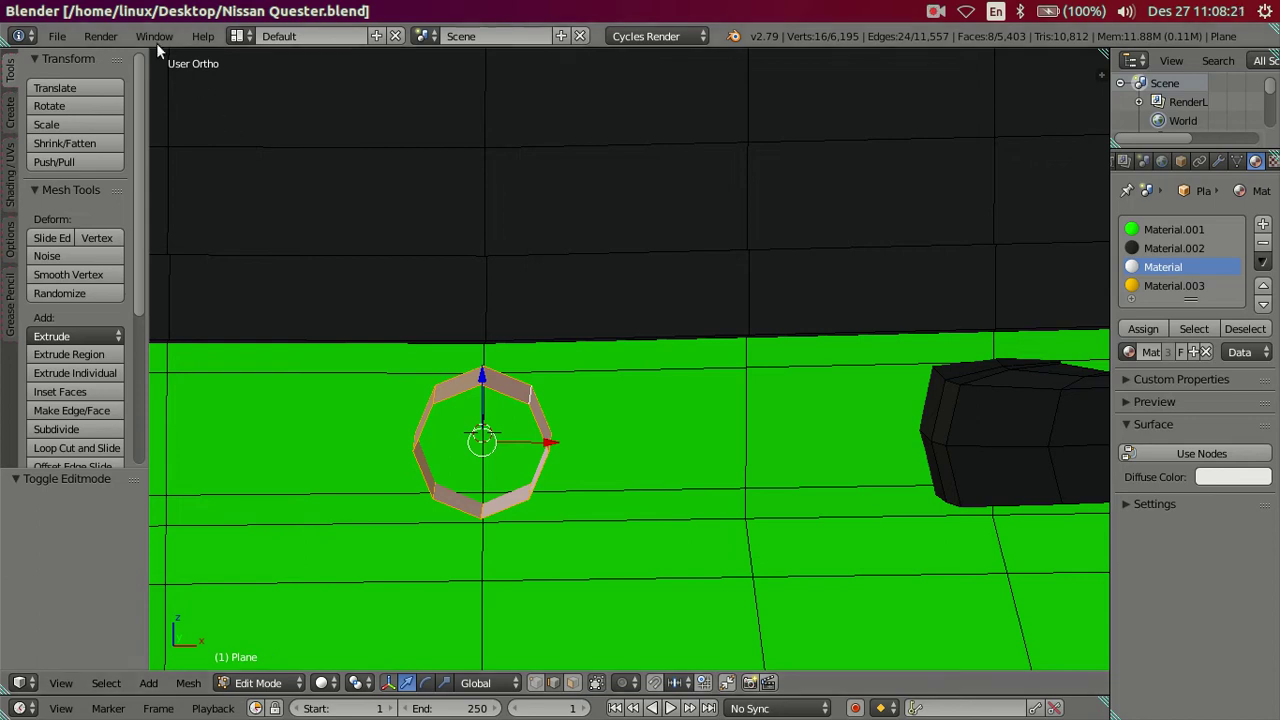
- Make the Blender window fullscreen and hide the tool shelf to widen the viewport
left_click(250, 76)
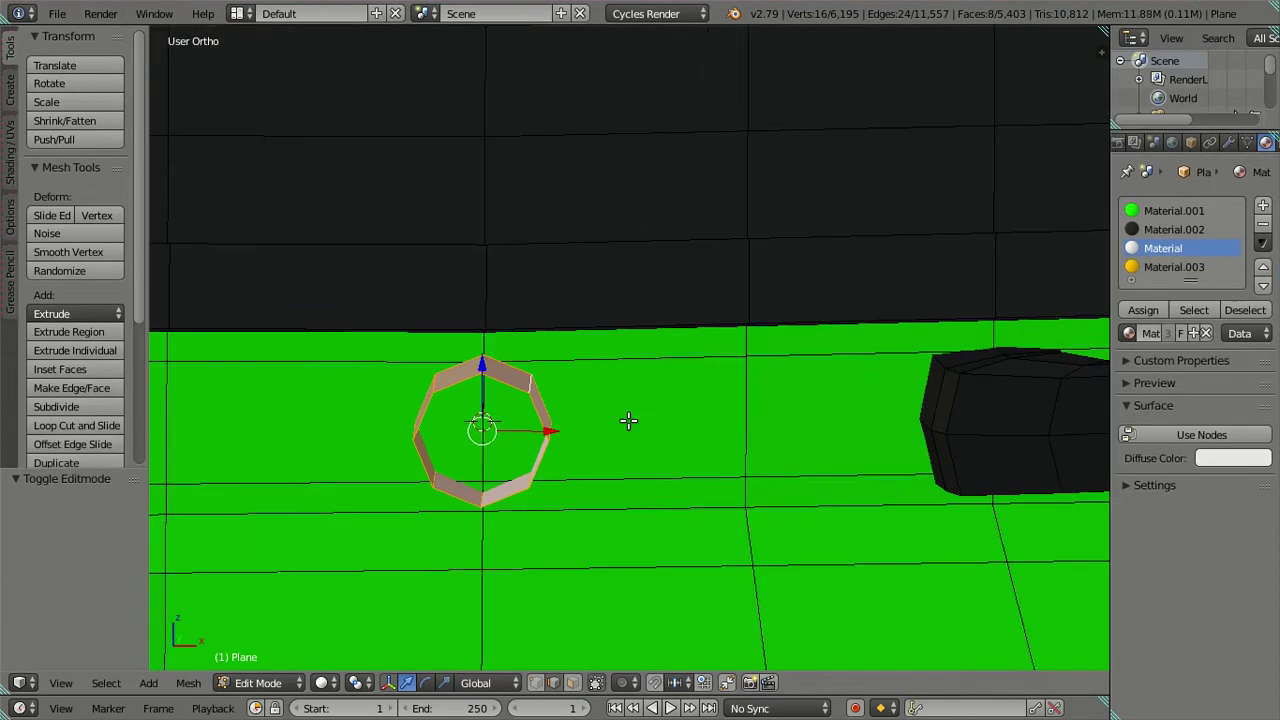
mouse_move(626, 423)
middle_mouse_down()
mouse_move(516, 390)
mouse_move(530, 427)
mouse_move(457, 410)
mouse_move(526, 408)
mouse_move(543, 374)
mouse_move(657, 397)
mouse_move(771, 371)
mouse_move(531, 370)
mouse_move(603, 408)
mouse_move(531, 372)
middle_mouse_up()
key("t")
scroll(485, 400, "up", 2)
scroll(531, 370, "down", 3)
- Zoom the front ortho view onto the octagonal ring over the photo's wiper pivot, back in solid shading
key("KP_1")
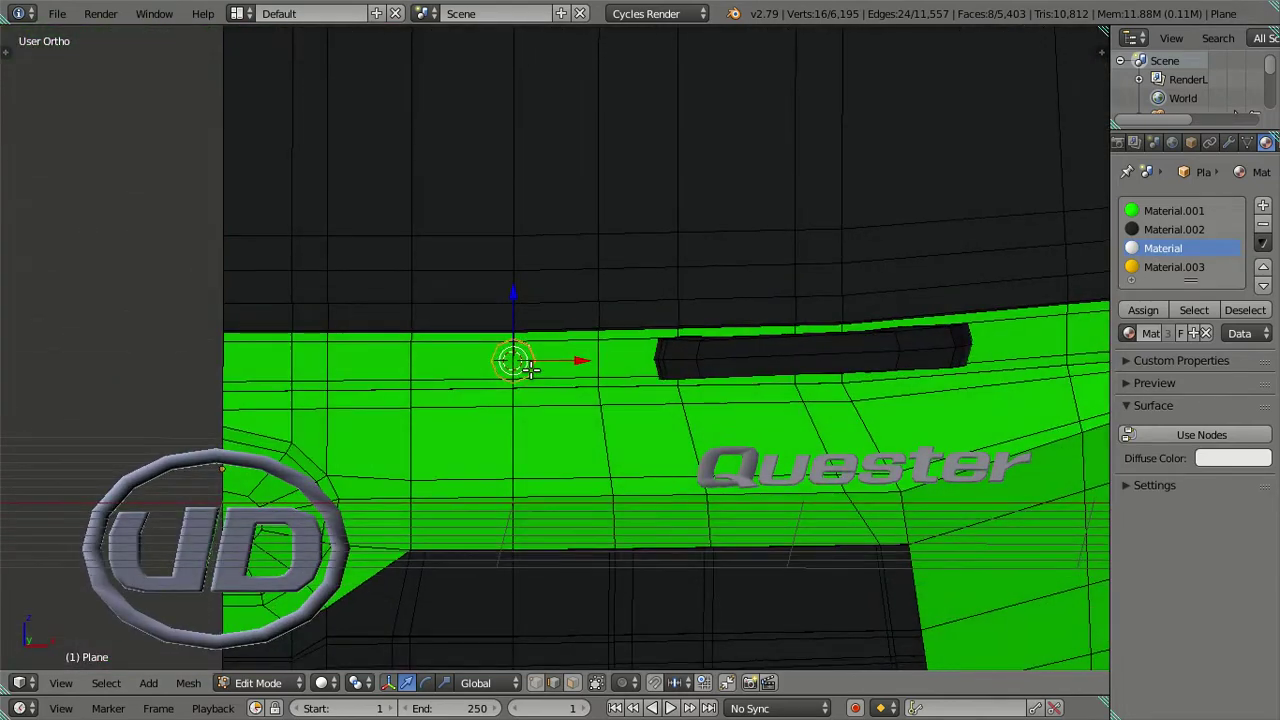
key("z")
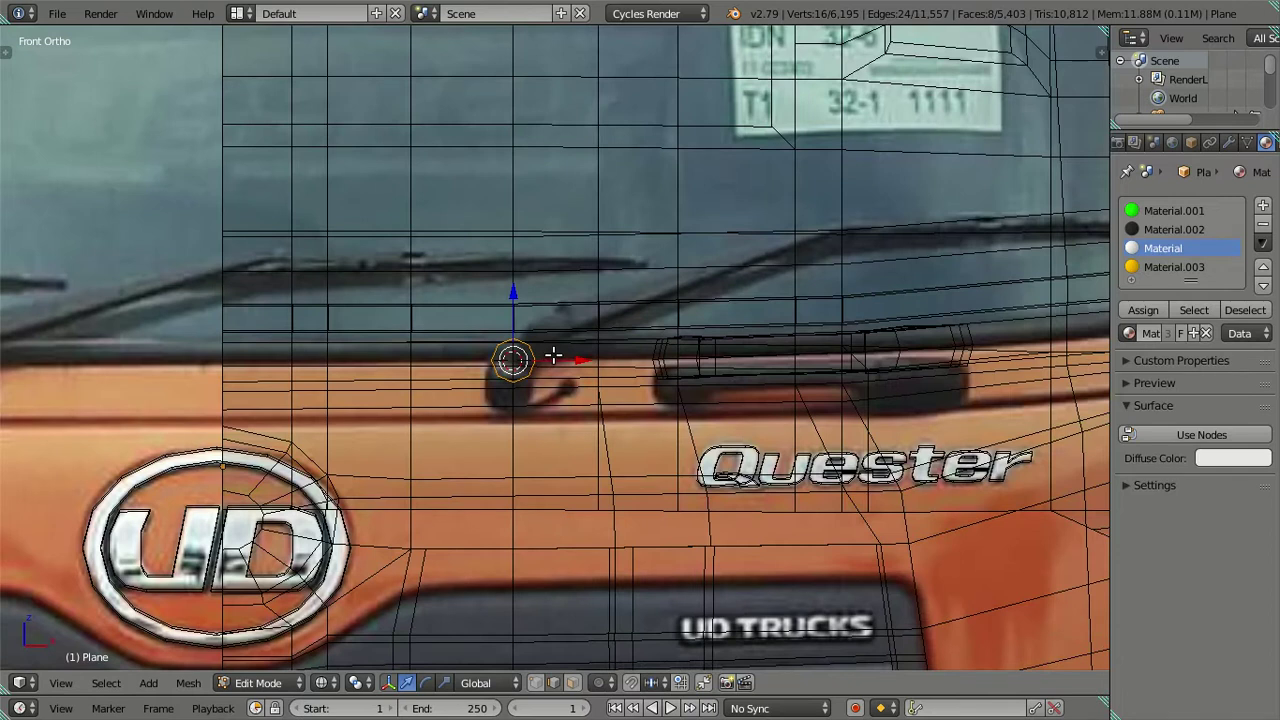
scroll(553, 356, "up", 1)
scroll(545, 365, "up", 1)
scroll(532, 390, "up", 1)
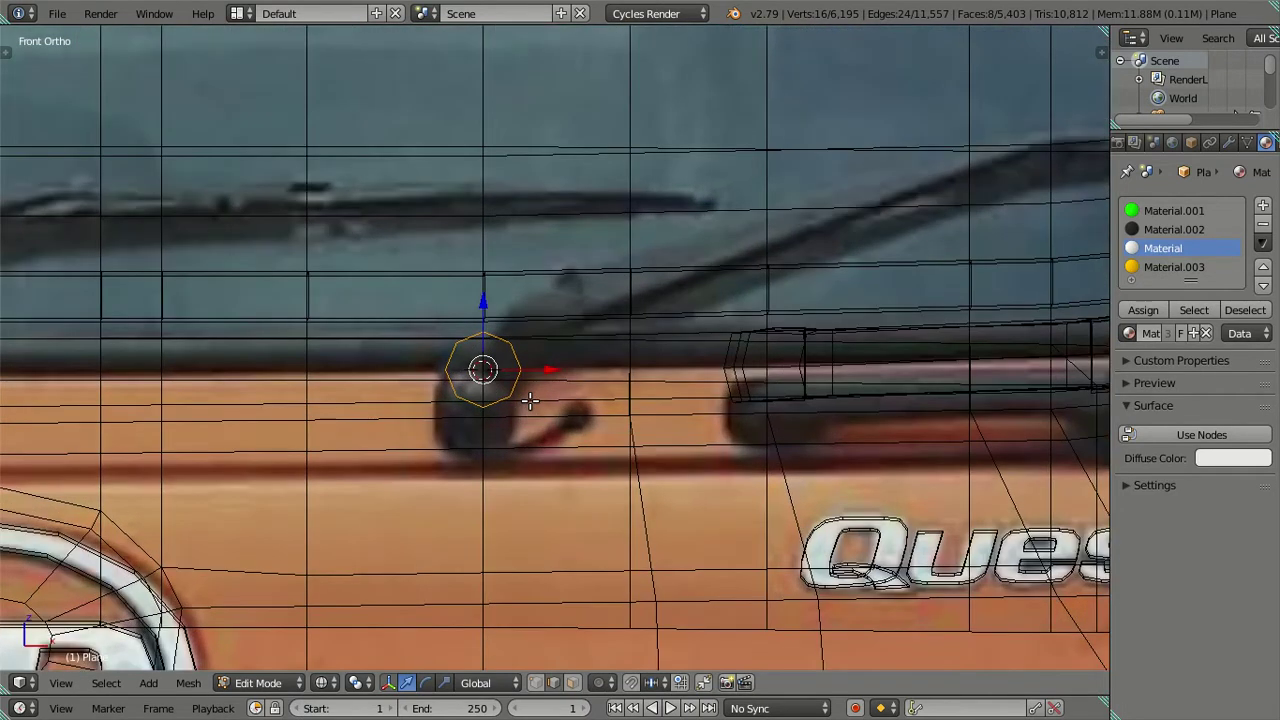
scroll(530, 400, "down", 4)
scroll(530, 400, "up", 2)
key("z")
middle_click_drag(530, 400, 400, 386)
scroll(400, 386, "up", 2)
right_click(398, 383)
right_click(398, 385, "ctrl+alt")
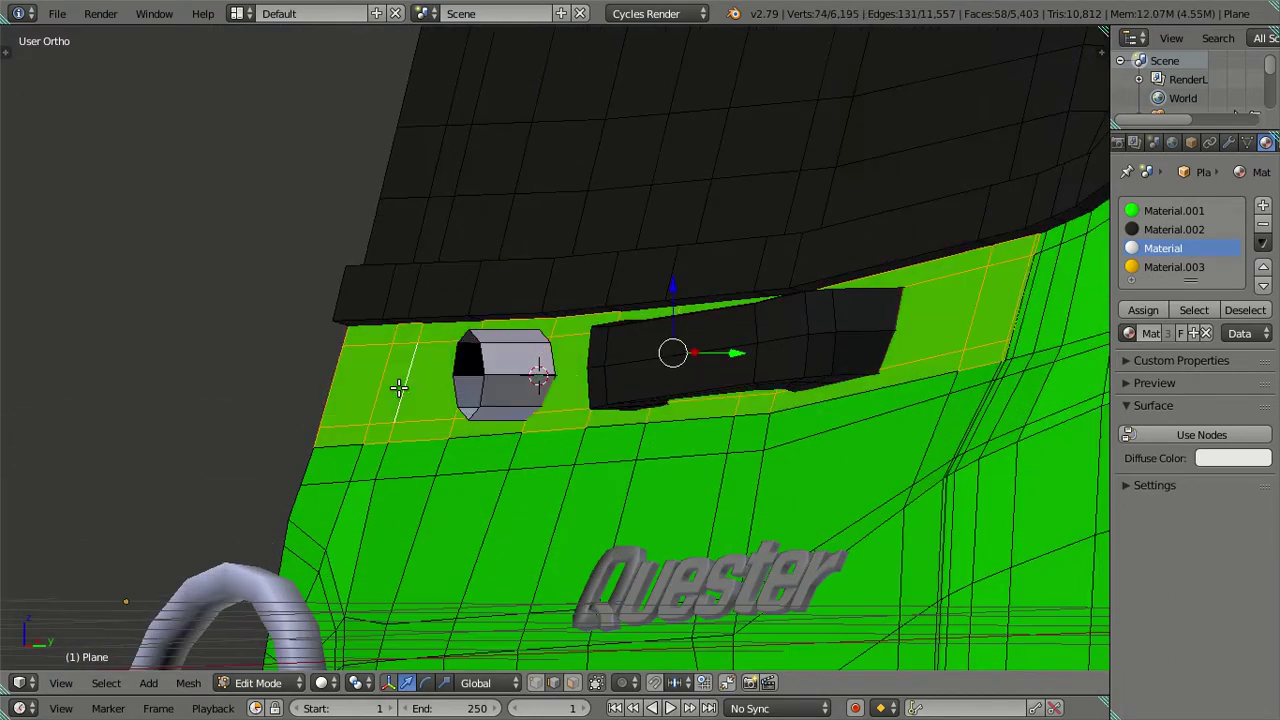
mouse_move(476, 408)
middle_mouse_down()
mouse_move(537, 423)
mouse_move(620, 409)
mouse_move(314, 400)
mouse_move(286, 429)
mouse_move(319, 397)
mouse_move(354, 434)
mouse_move(370, 428)
middle_mouse_up()
key("a")
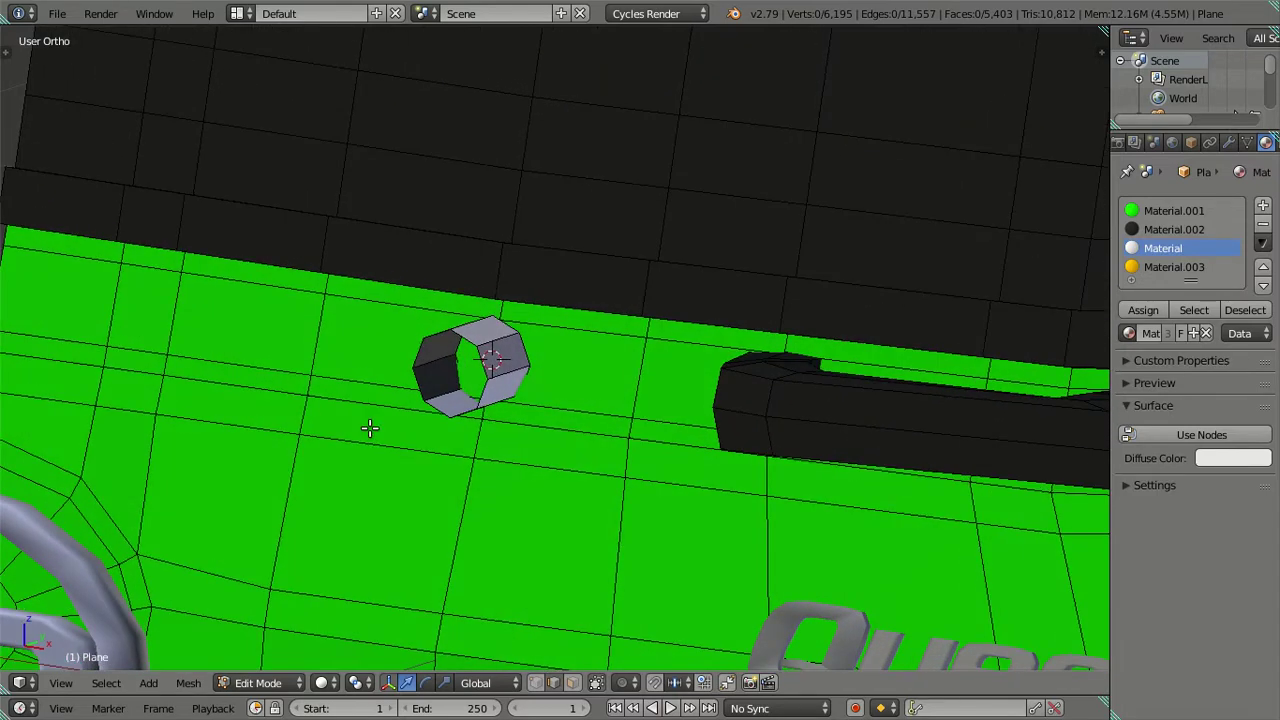
- Push the hub's end ring outward along Y to deepen the octagonal hub
mouse_move(459, 376)
middle_mouse_down()
mouse_move(528, 378)
mouse_move(563, 337)
mouse_move(586, 380)
mouse_move(580, 354)
mouse_move(594, 365)
middle_mouse_up()
scroll(524, 386, "up", 3)
scroll(535, 364, "up", 2)
left_click_drag(594, 365, 635, 356)
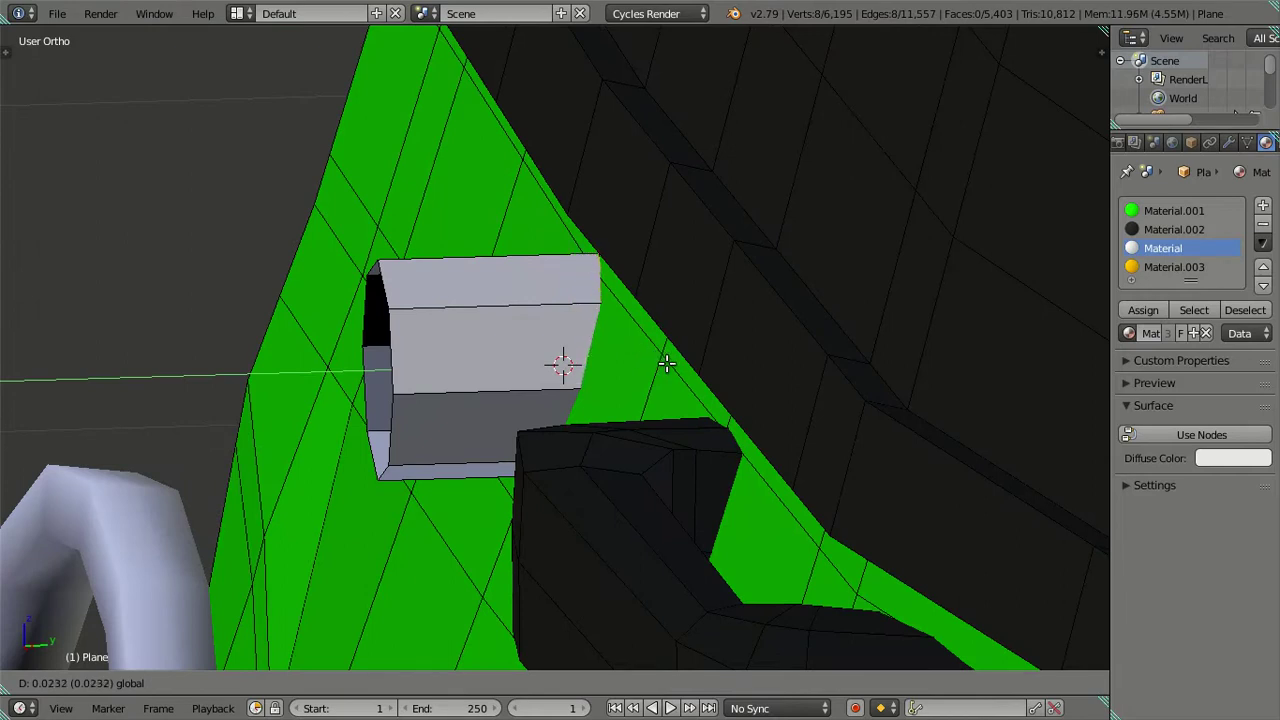
left_click(671, 363)
key("a")
- Add a centred loop cut running around the middle of the hub
mouse_move(657, 366)
middle_mouse_down()
mouse_move(514, 394)
mouse_move(543, 323)
mouse_move(616, 328)
mouse_move(560, 397)
mouse_move(543, 386)
mouse_move(580, 357)
mouse_move(523, 371)
mouse_move(514, 343)
mouse_move(453, 390)
mouse_move(409, 399)
mouse_move(437, 362)
middle_mouse_up()
scroll(498, 332, "up", 1)
scroll(500, 330, "up", 1)
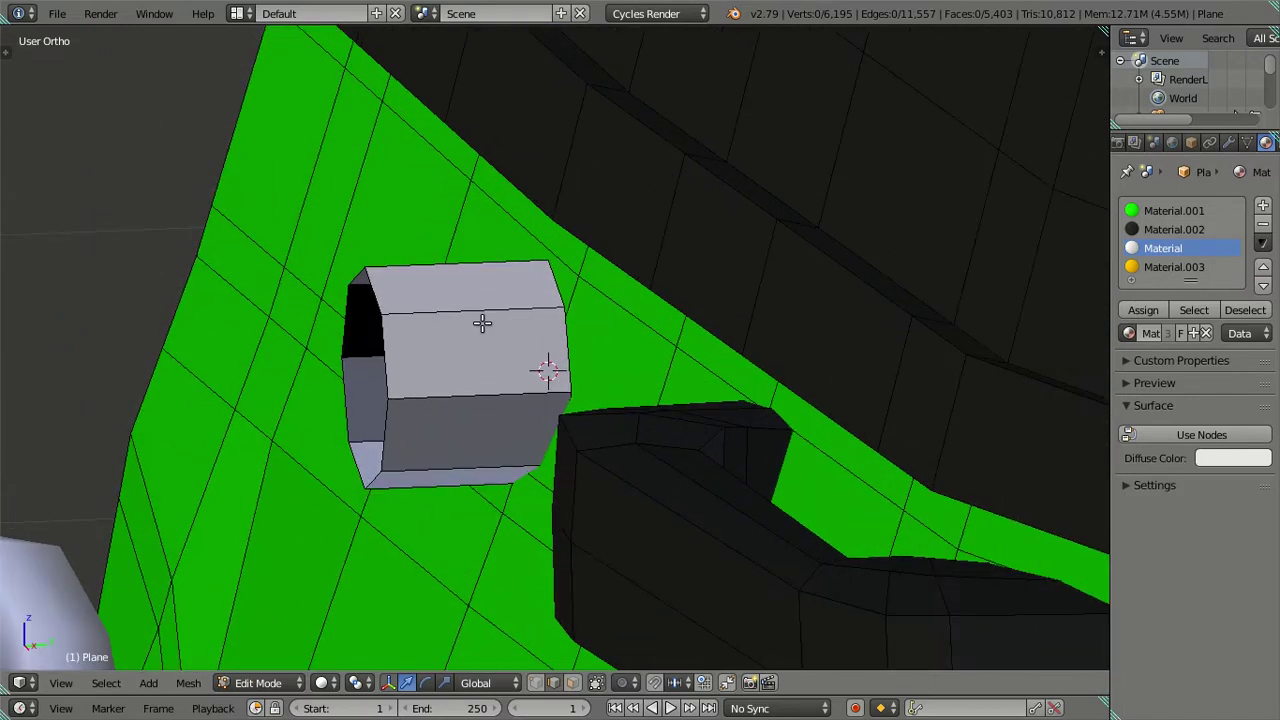
key("ctrl+r")
left_click(482, 322)
right_click(466, 323)
mouse_move(466, 323)
middle_mouse_down()
mouse_move(551, 394)
mouse_move(603, 343)
mouse_move(585, 375)
mouse_move(597, 323)
mouse_move(631, 357)
mouse_move(644, 336)
mouse_move(547, 340)
middle_mouse_up()
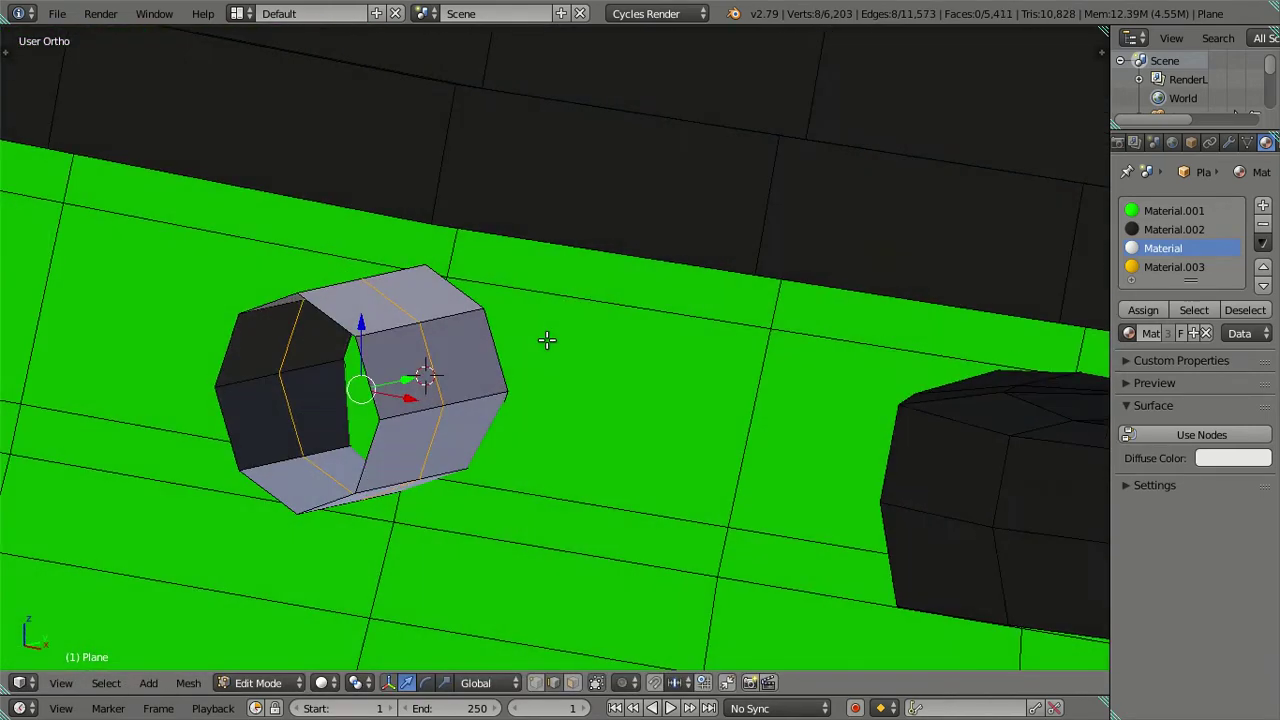
- Deselect all and check the hub against the reference photo in front wireframe view
key("a")
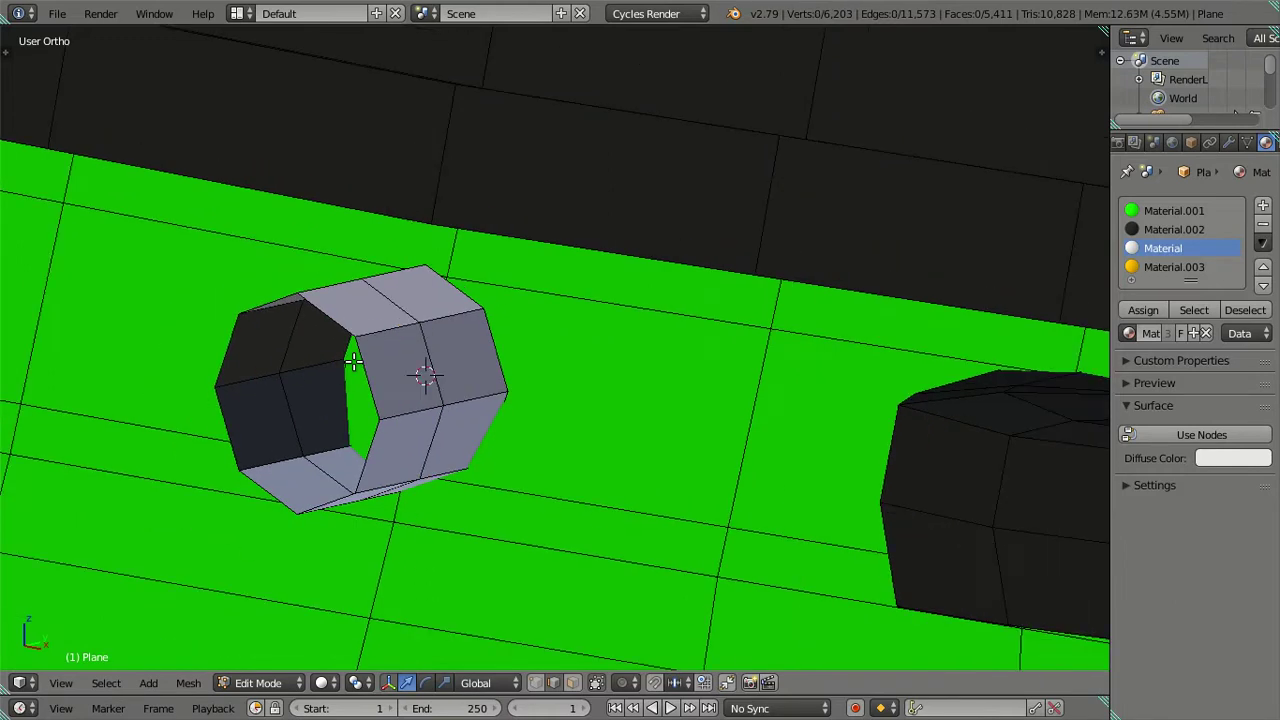
key("KP_1")
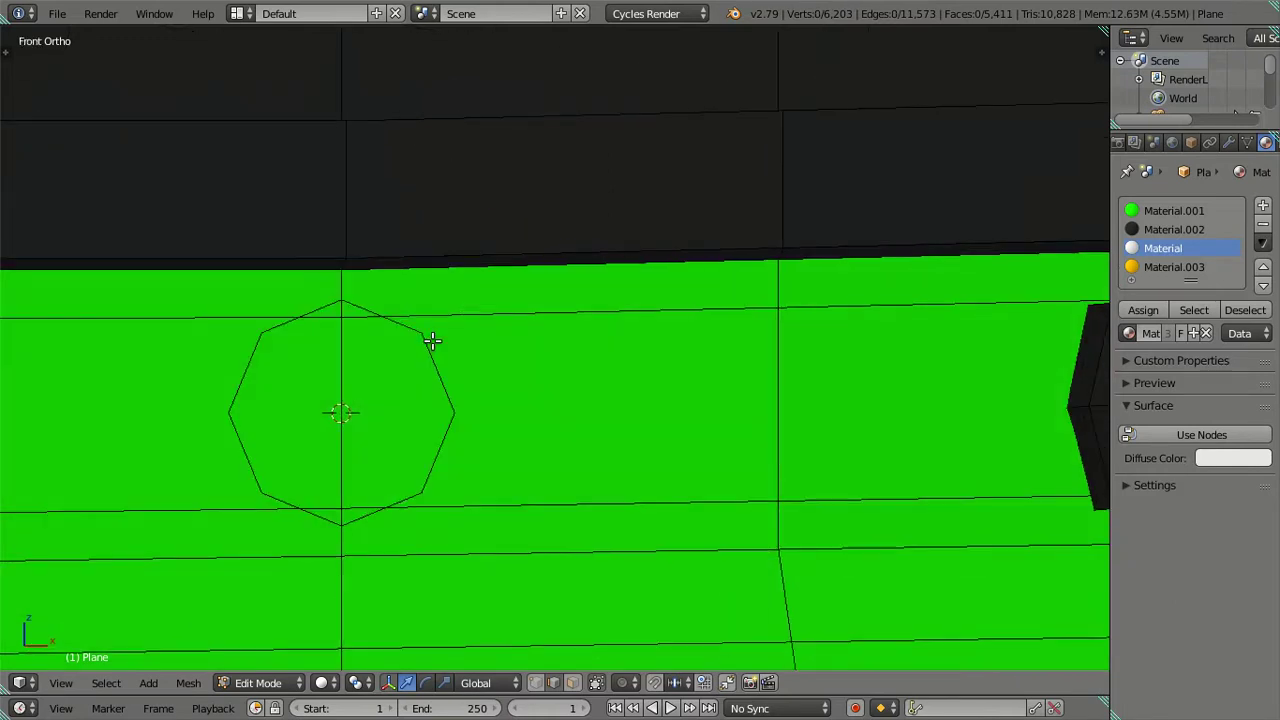
scroll(428, 340, "down", 5)
scroll(440, 340, "down", 2)
key("z")
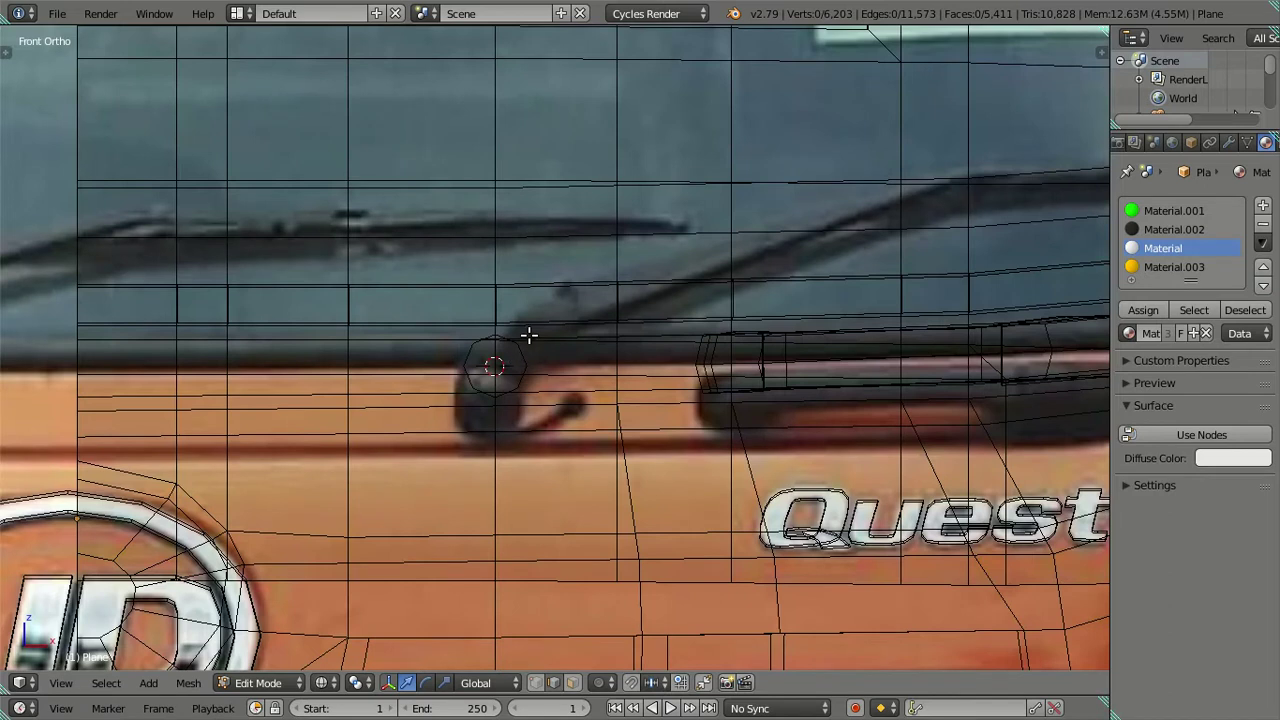
scroll(541, 327, "up", 2)
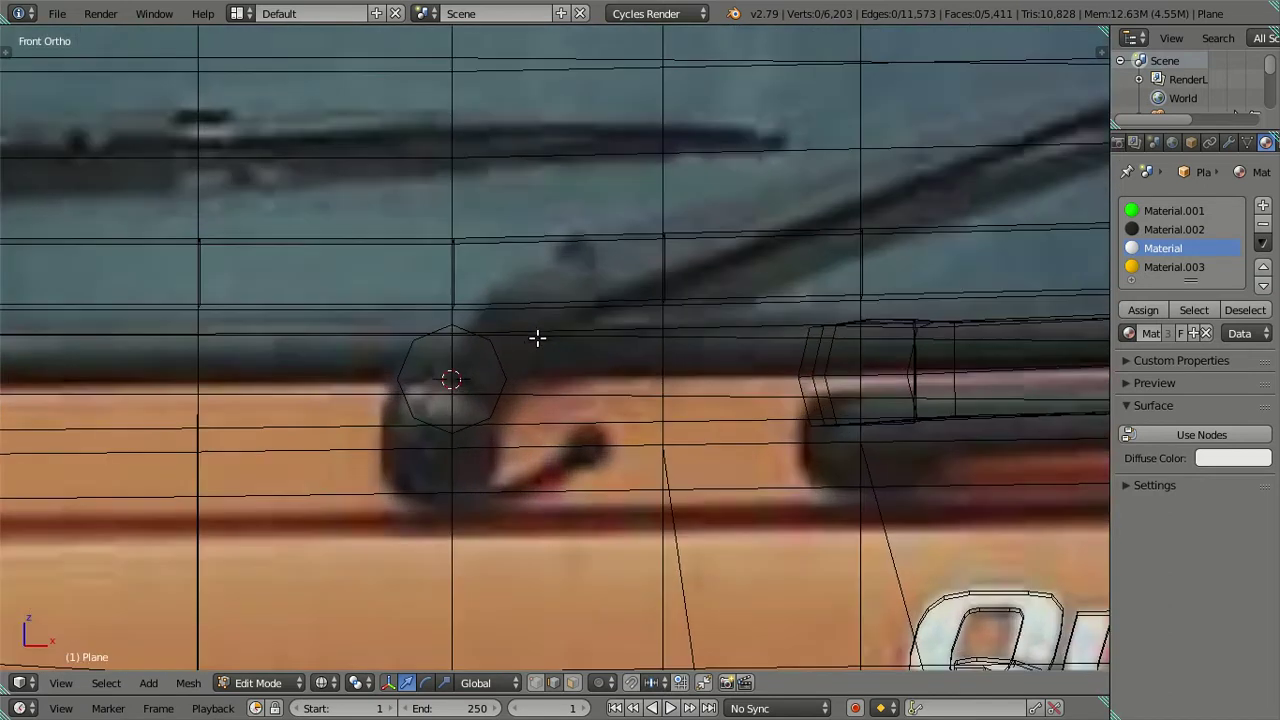
scroll(537, 337, "up", 2)
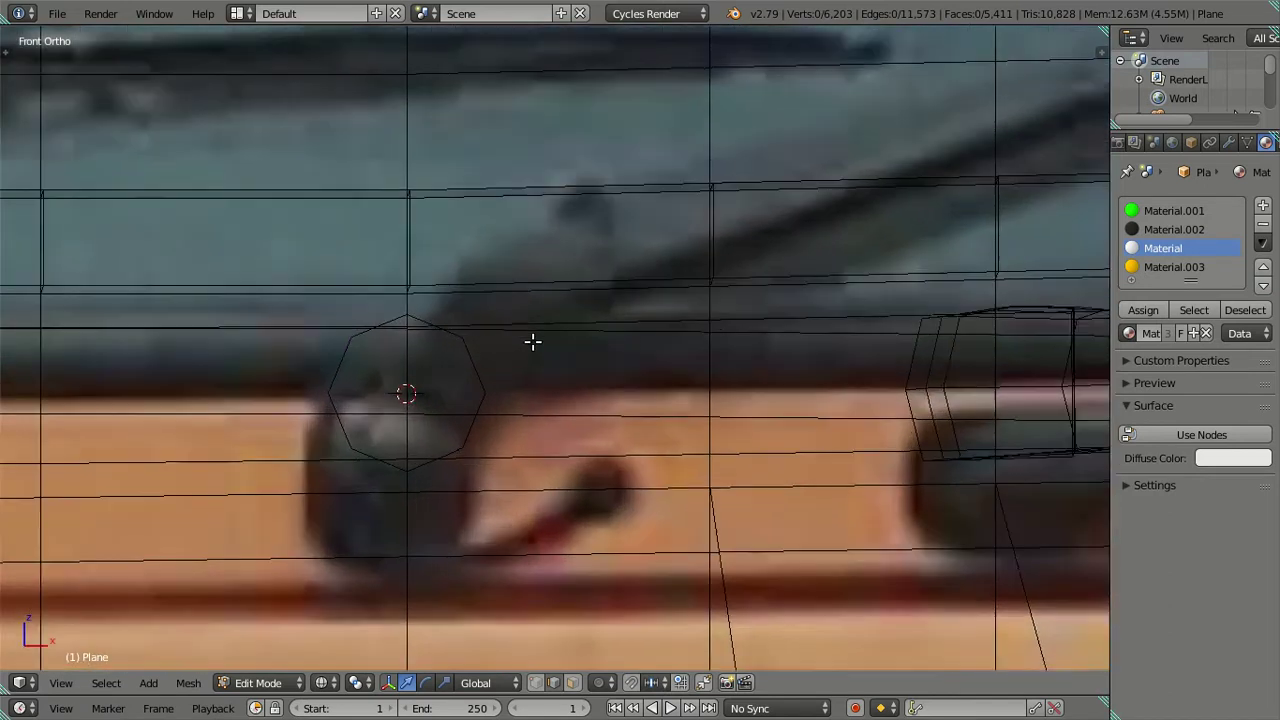
key("z")
mouse_move(503, 346)
middle_mouse_down()
mouse_move(428, 414)
mouse_move(432, 395)
mouse_move(349, 357)
middle_mouse_up()
scroll(432, 395, "up", 2)
- Select two adjacent faces on the upper side of the hub
right_click(340, 352)
right_click(295, 335, "shift")
right_click(415, 390, "shift")
right_click(402, 373, "shift")
right_click(335, 350, "shift")
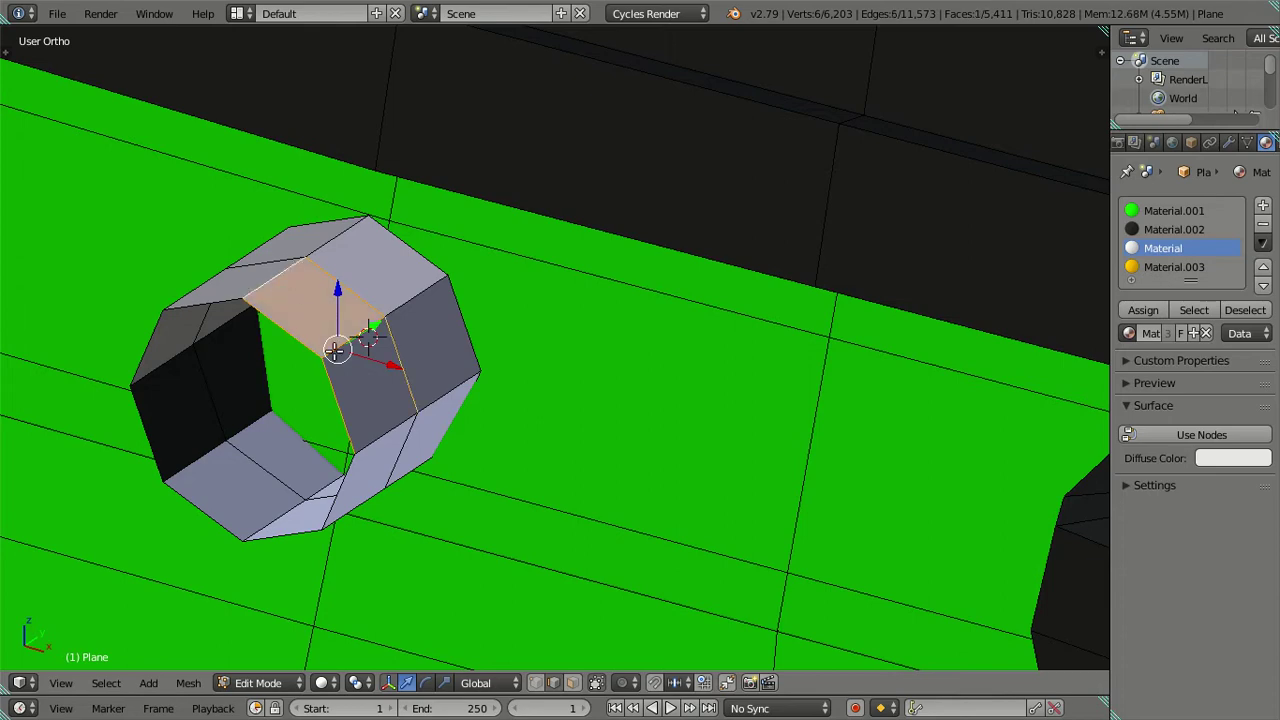
right_click(390, 426, "shift")
middle_click_drag(390, 426, 526, 357)
scroll(526, 357, "down", 2)
mouse_move(400, 394)
middle_mouse_down()
mouse_move(409, 407)
mouse_move(480, 360)
middle_mouse_up()
- Extrude the two hub faces outward as the first arm section, working over the photo
key("KP_1")
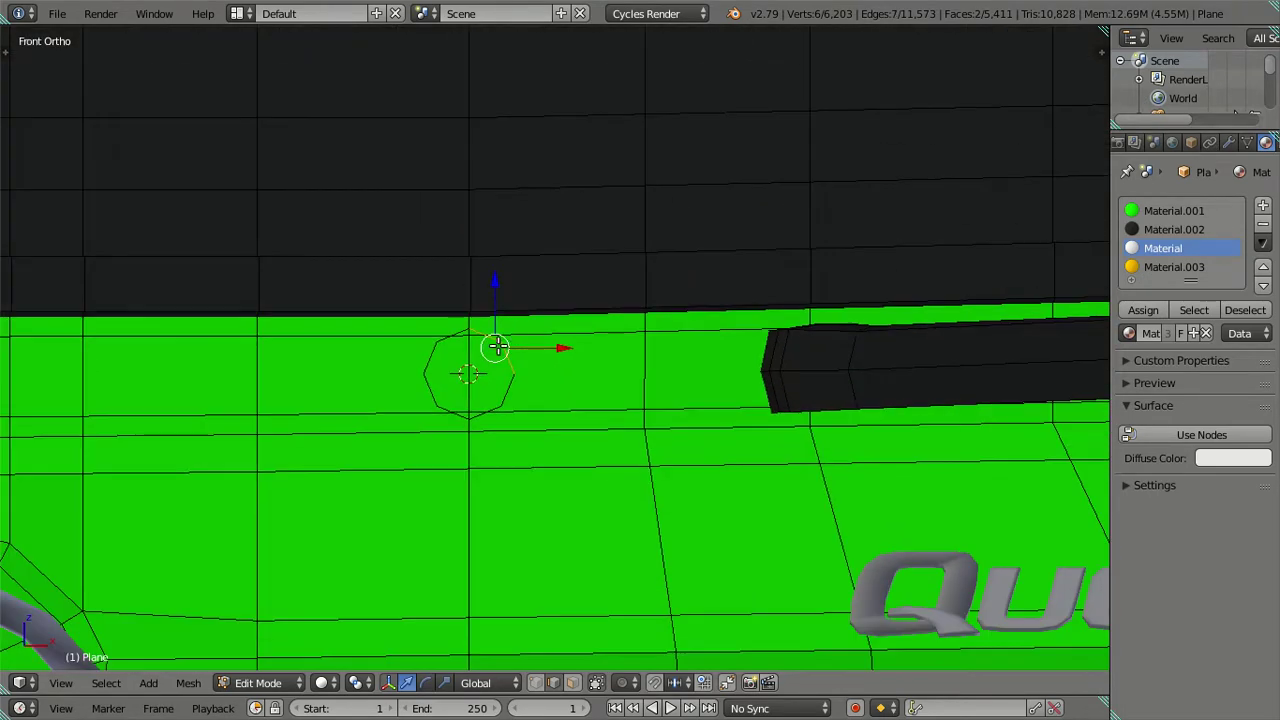
key("z")
scroll(541, 318, "down", 2)
scroll(549, 346, "up", 2)
scroll(537, 403, "up", 1)
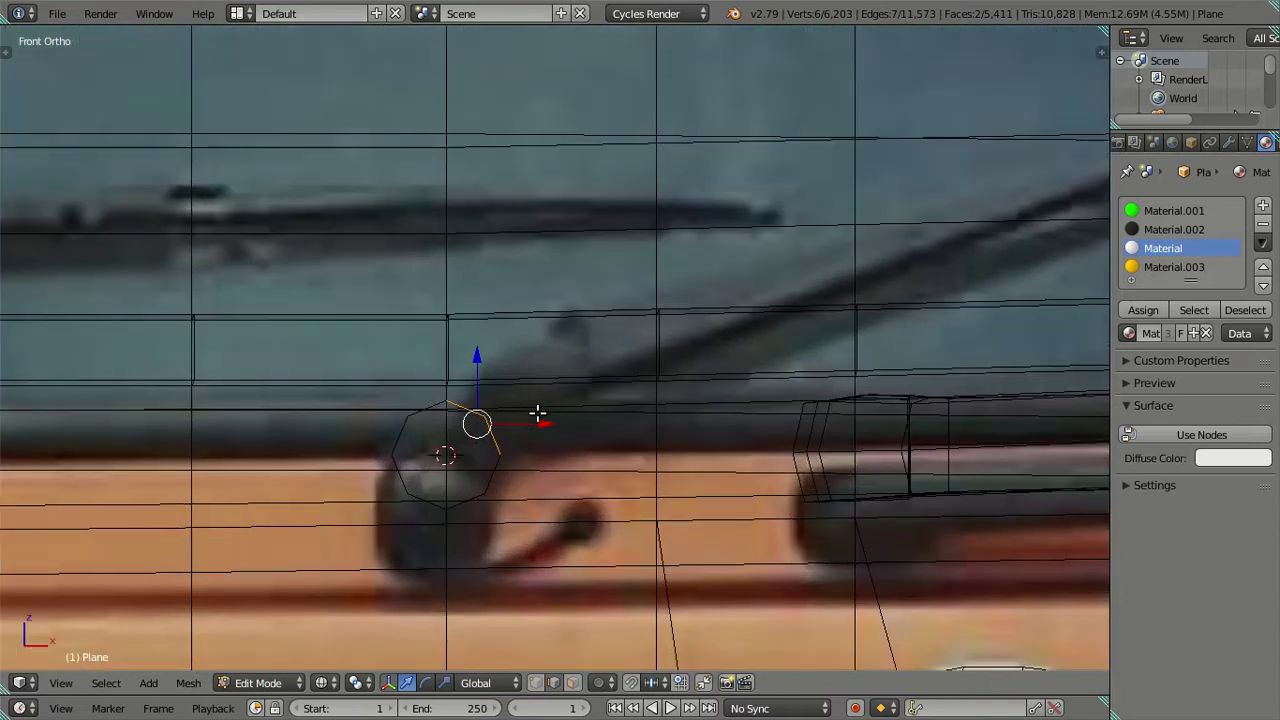
scroll(537, 417, "up", 1)
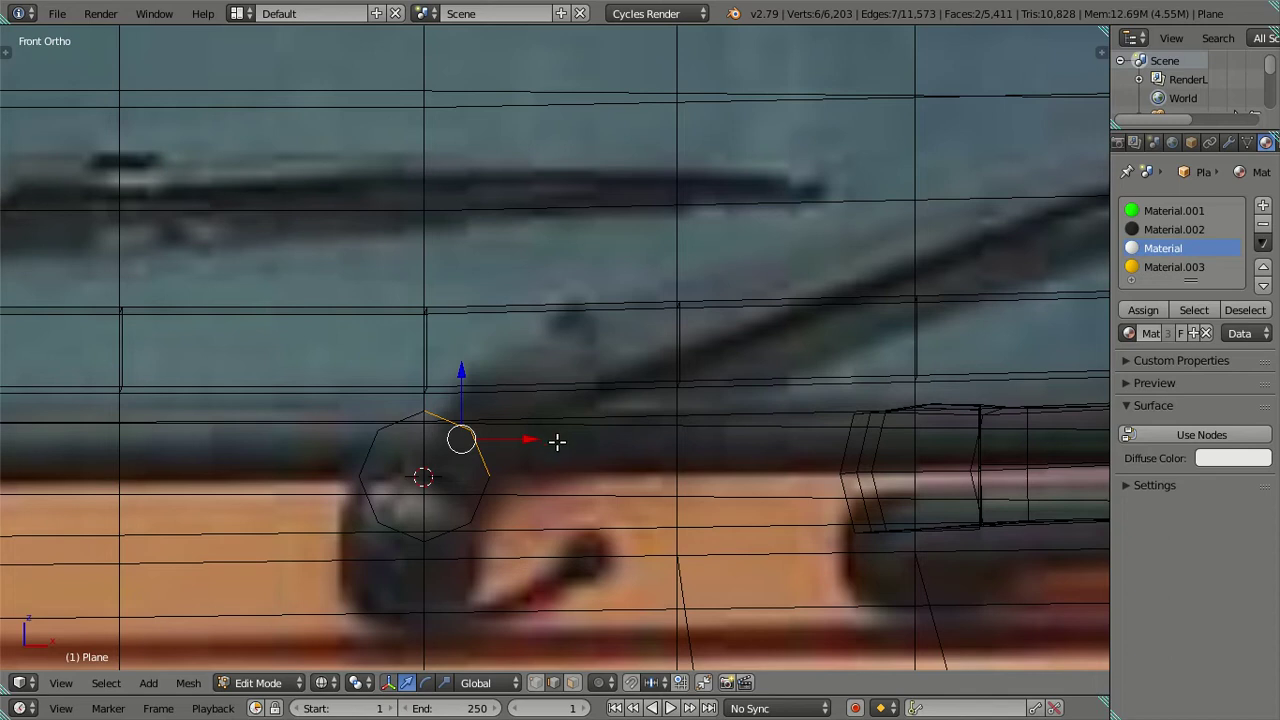
key("e")
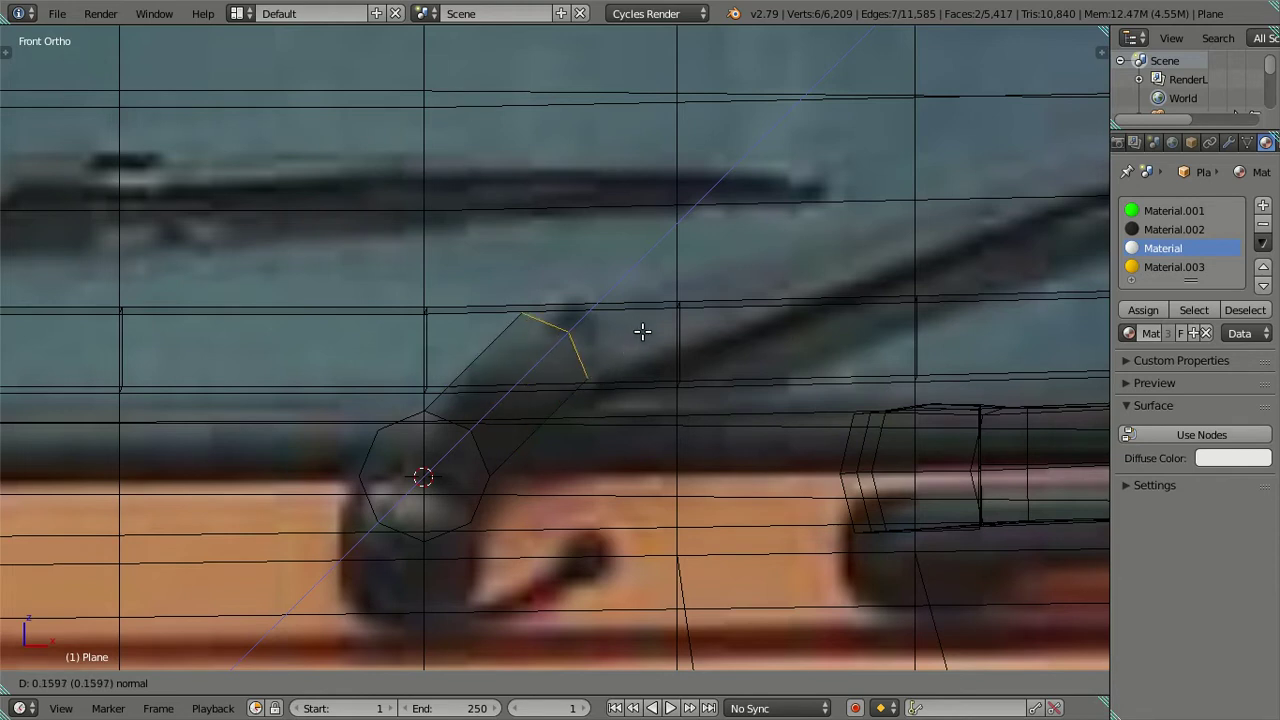
left_click(642, 331)
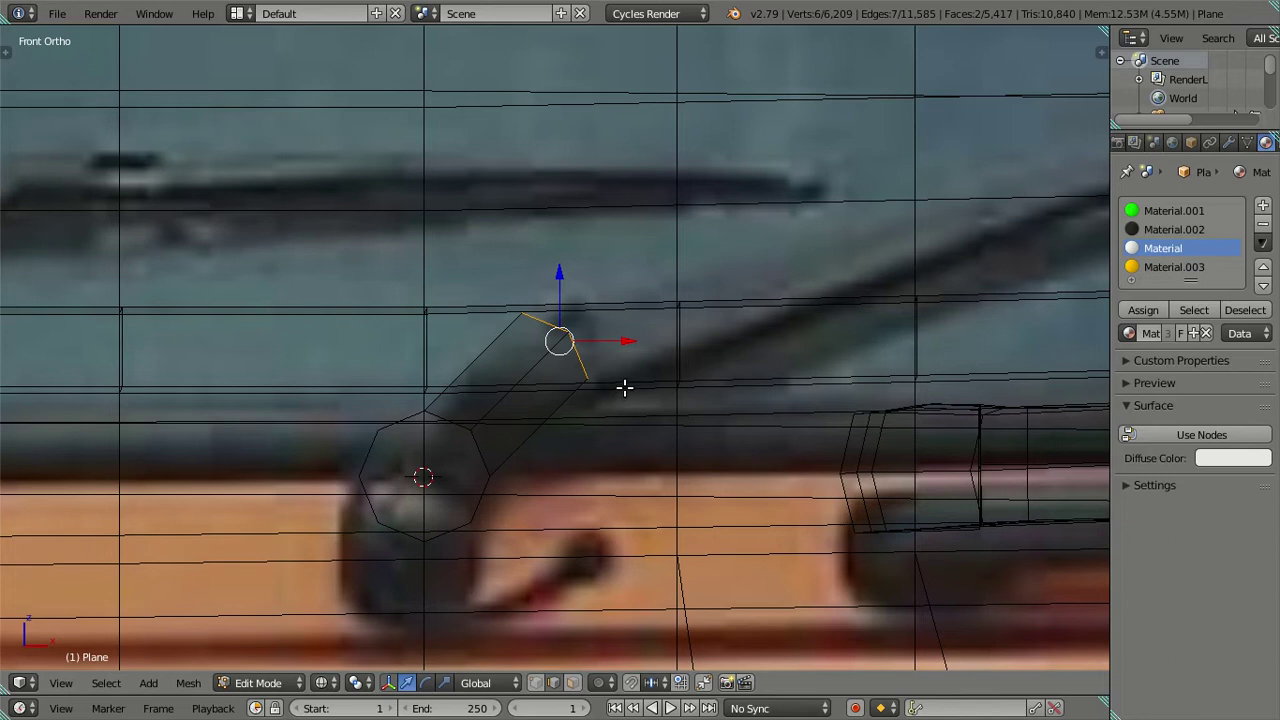
- Extrude a second arm section and move its end right along X and up along Z
key("e")
right_click(708, 356)
left_click_drag(630, 337, 734, 334)
left_click_drag(663, 292, 690, 249)
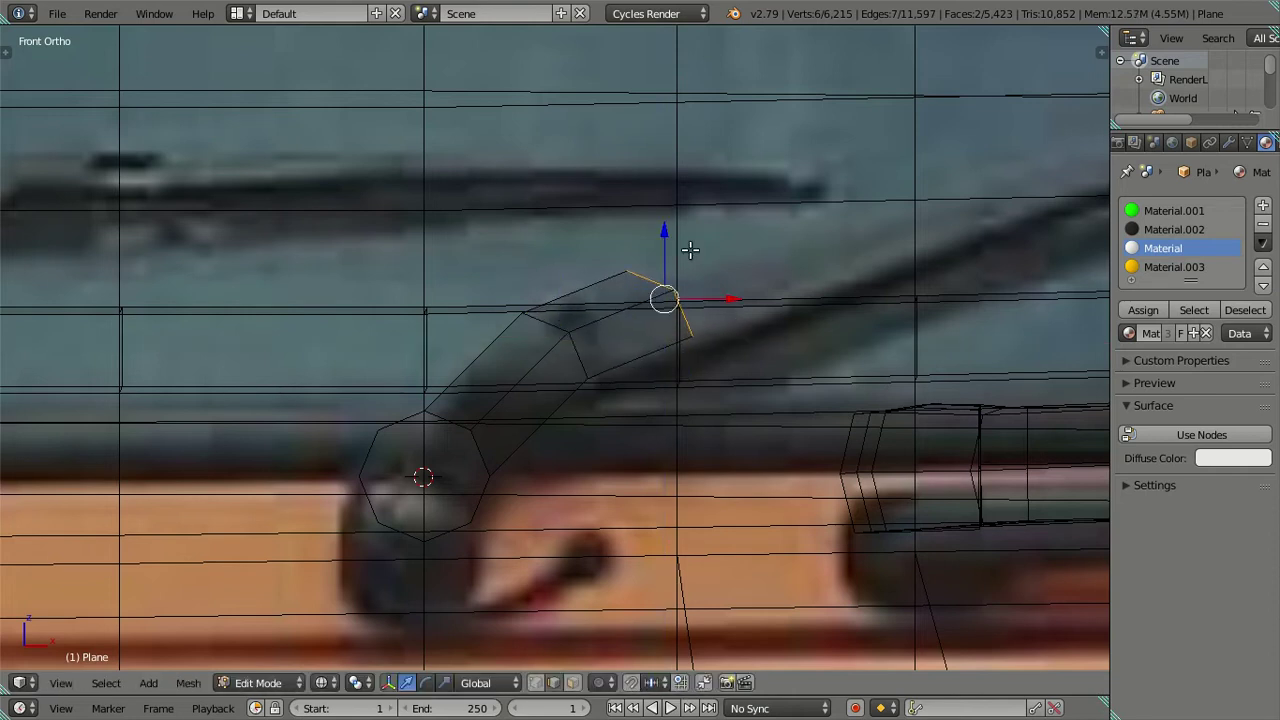
left_click_drag(734, 297, 745, 297)
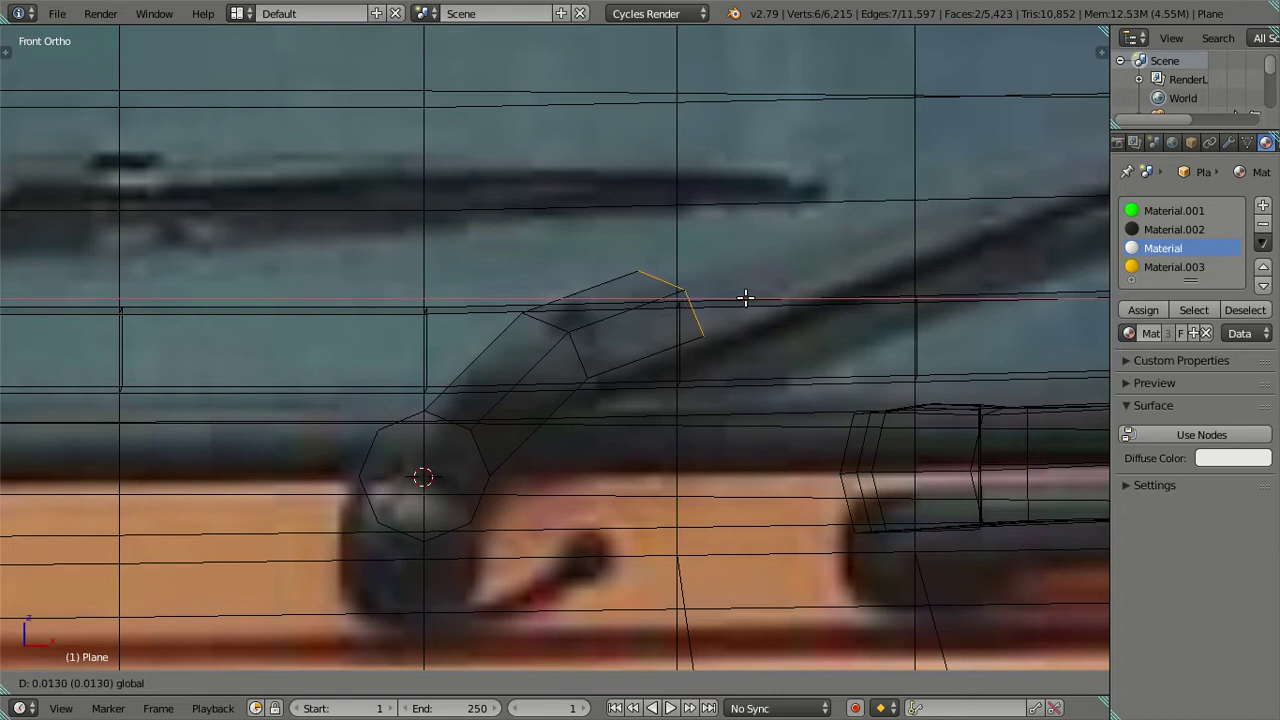
left_click(745, 297)
scroll(700, 350, "down", 5)
scroll(653, 412, "up", 8)
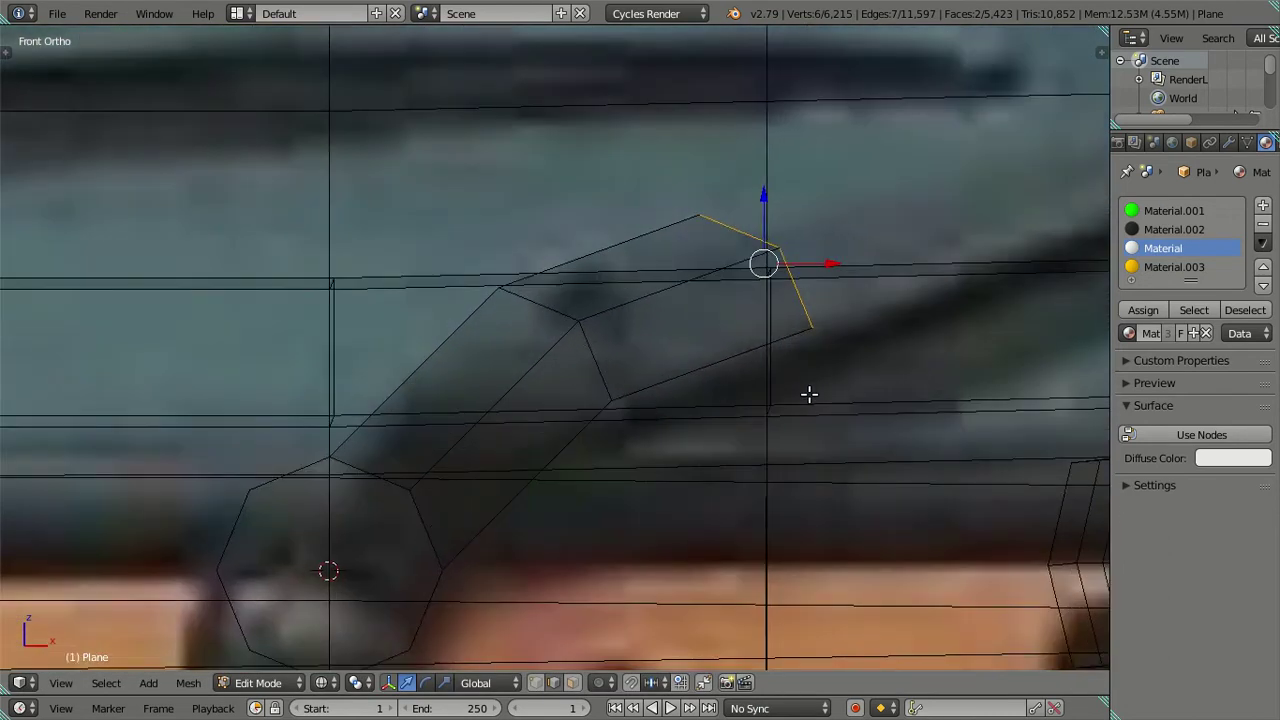
- Rotate the arm end to follow the photo's wiper line
key("r")
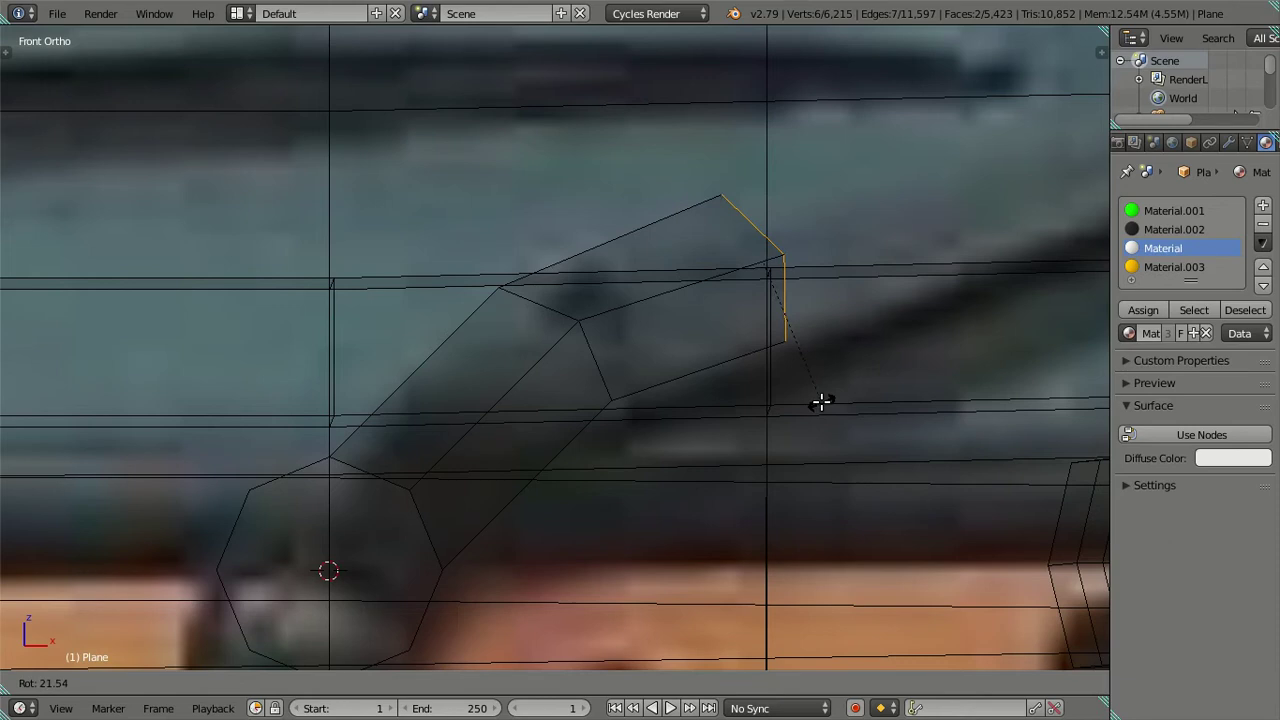
left_click(820, 402)
key("a")
right_click(605, 360, "alt")
- Rotate the middle joint loop in front view to square the bend, then return to solid shading
mouse_move(634, 369)
middle_mouse_down()
mouse_move(638, 461)
mouse_move(657, 391)
middle_mouse_up()
key("KP_1")
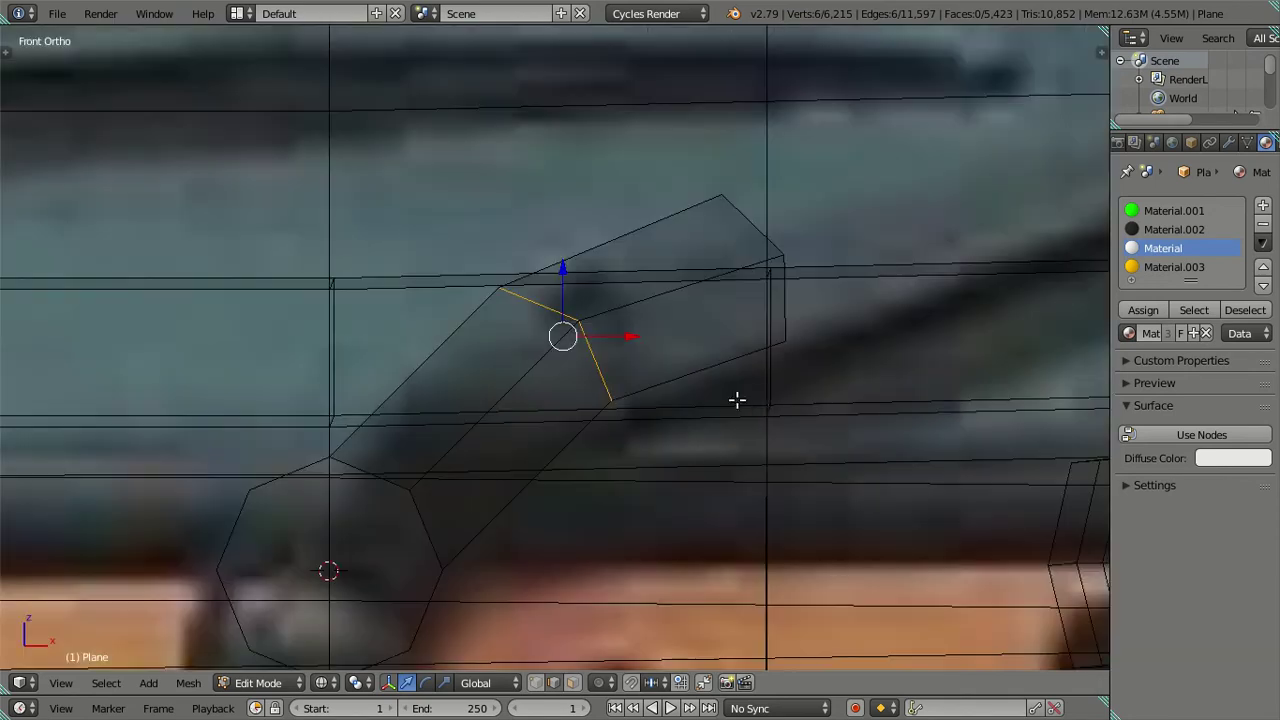
key("r")
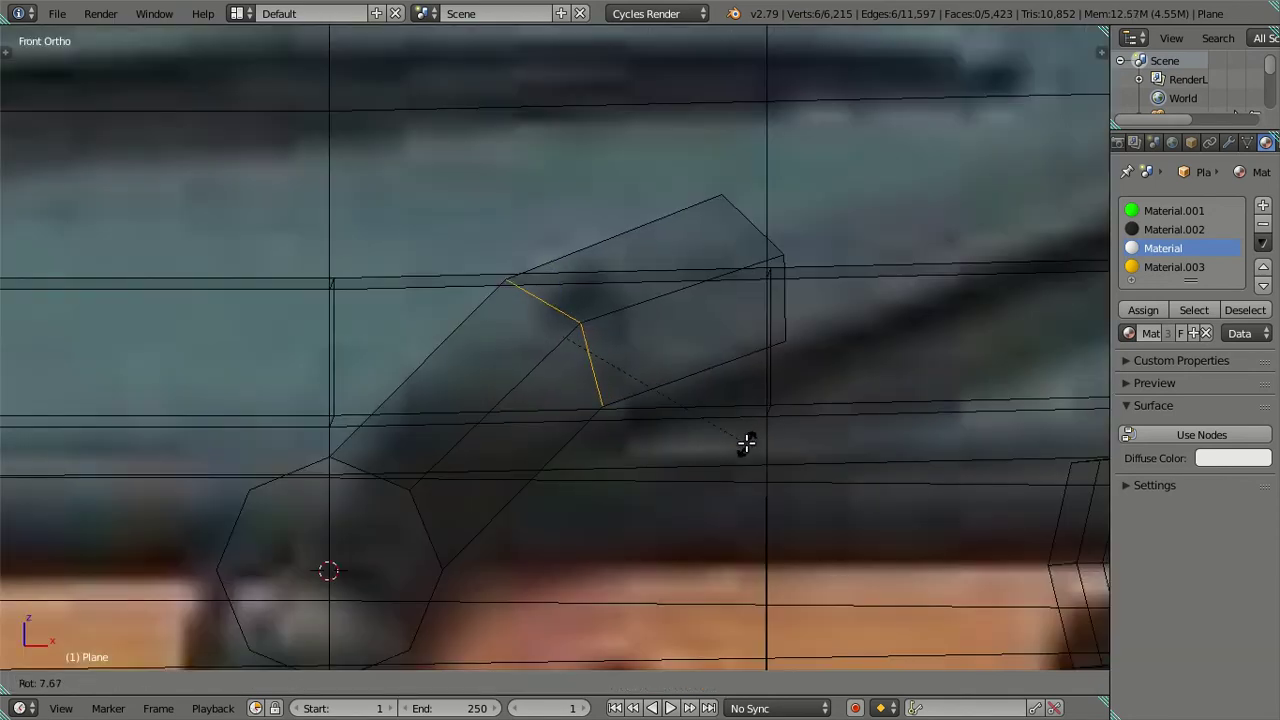
left_click(746, 443)
key("a")
key("z")
mouse_move(669, 403)
middle_mouse_down()
mouse_move(597, 420)
mouse_move(531, 406)
middle_mouse_up()
right_click(535, 378)
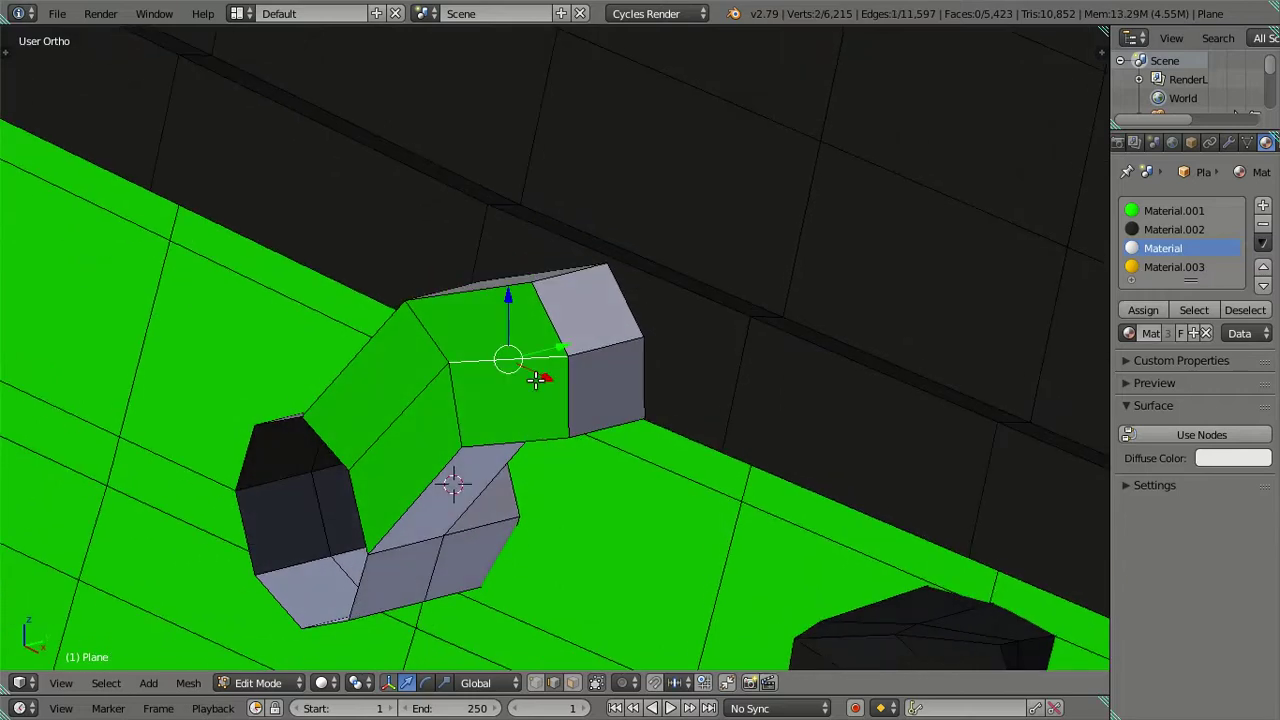
- Assign the white 'Material' to the whole connected arm and hub
key("ctrl+l")
left_click(1143, 310)
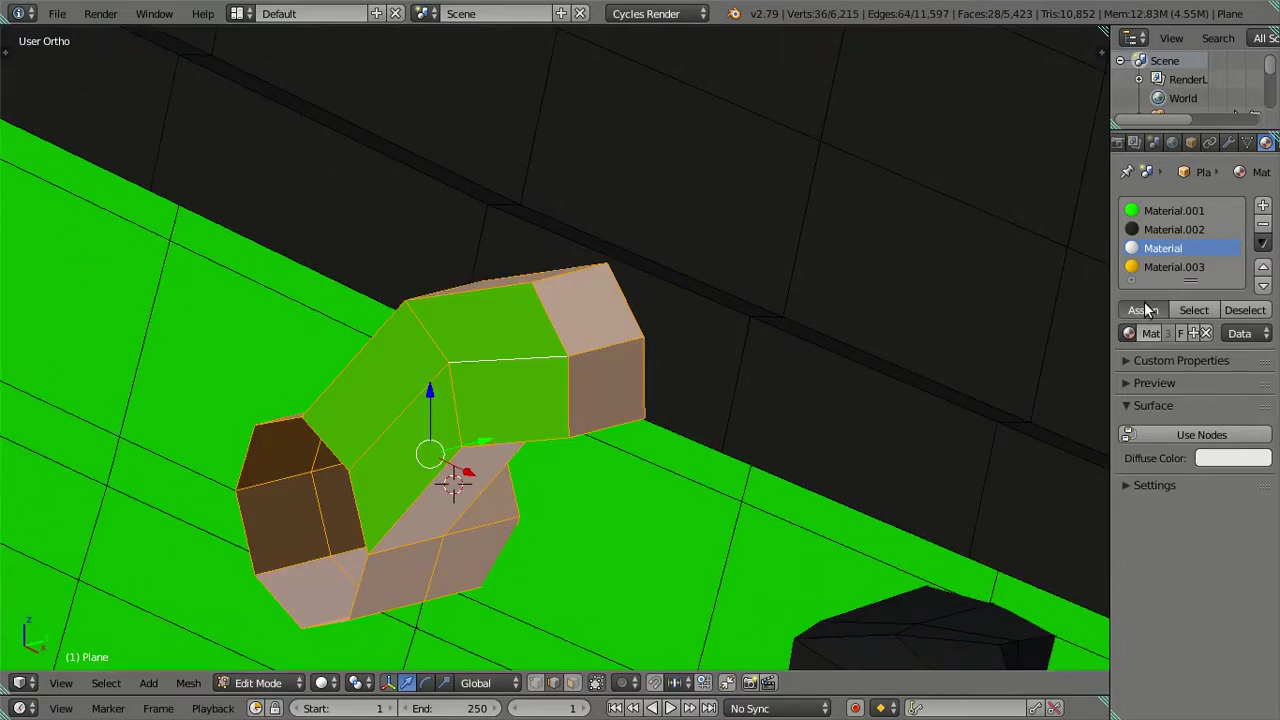
key("a")
mouse_move(571, 420)
middle_mouse_down()
mouse_move(634, 334)
mouse_move(583, 349)
middle_mouse_up()
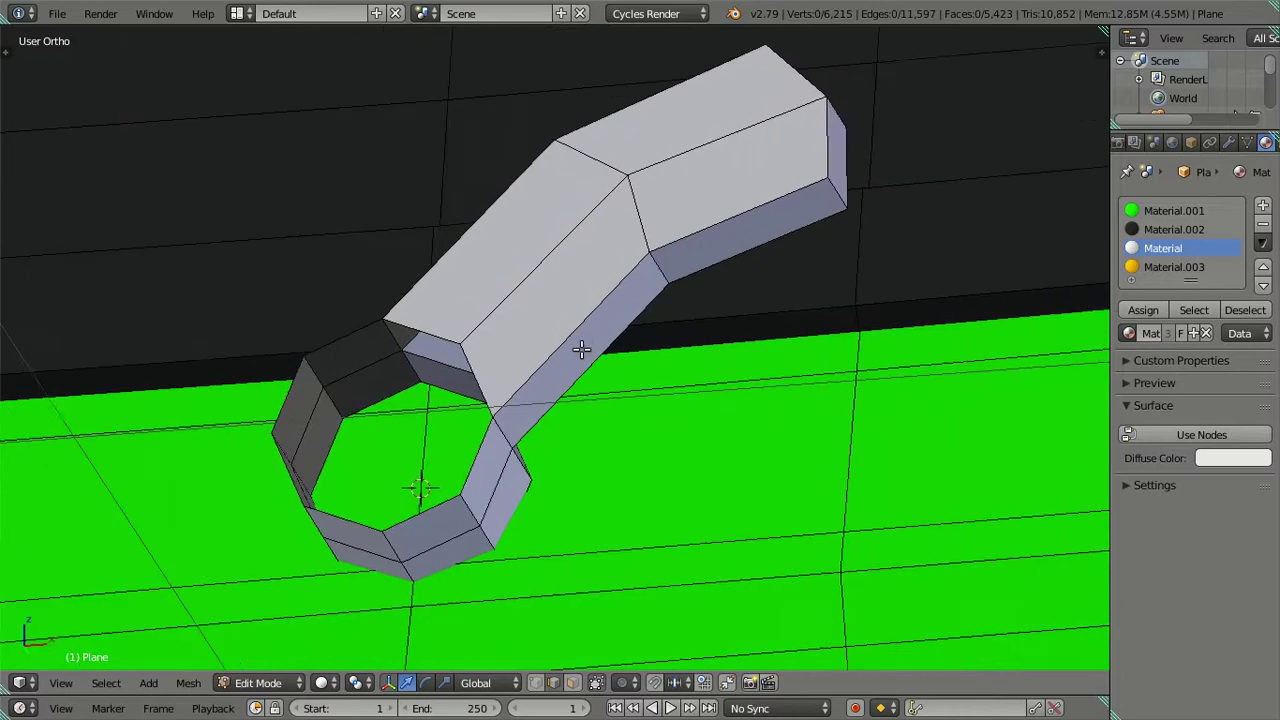
scroll(501, 374, "up", 3)
- Extrude the hub's outer end loop and scale the new ring inward
right_click(469, 355, "alt")
mouse_move(469, 355)
middle_mouse_down()
mouse_move(520, 417)
mouse_move(501, 420)
middle_mouse_up()
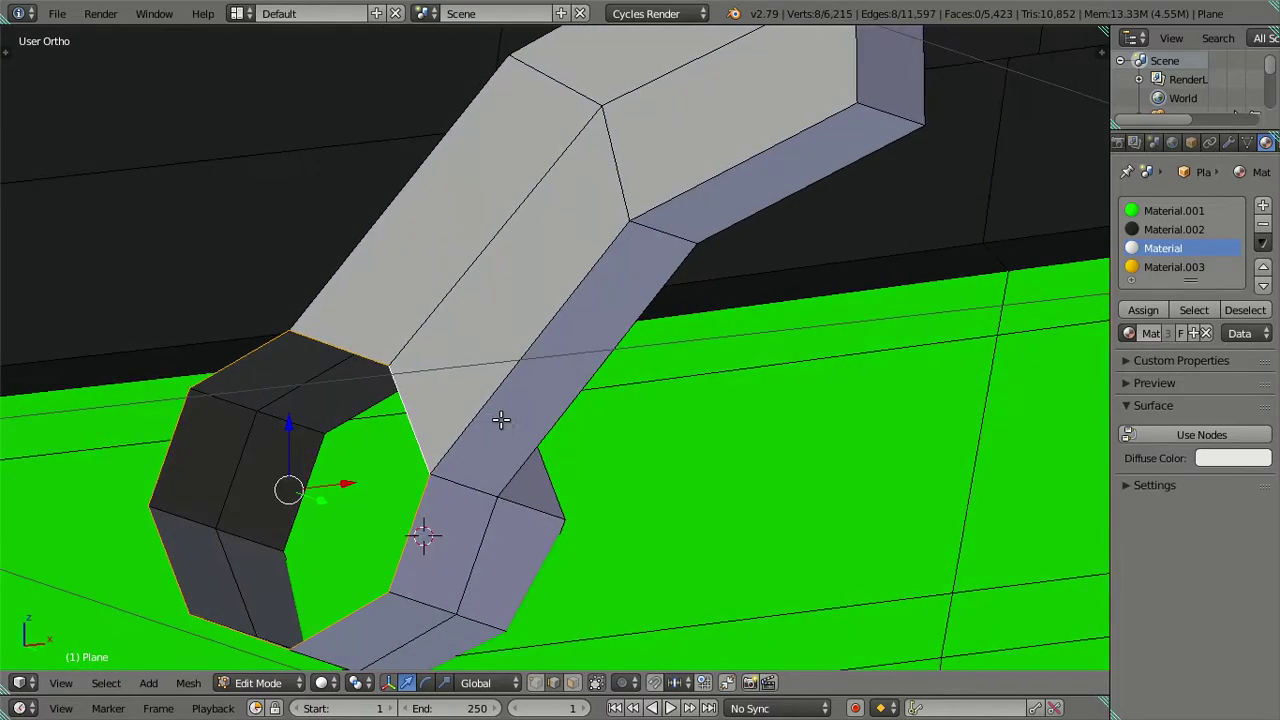
key("KP_1")
scroll(706, 323, "up", 2)
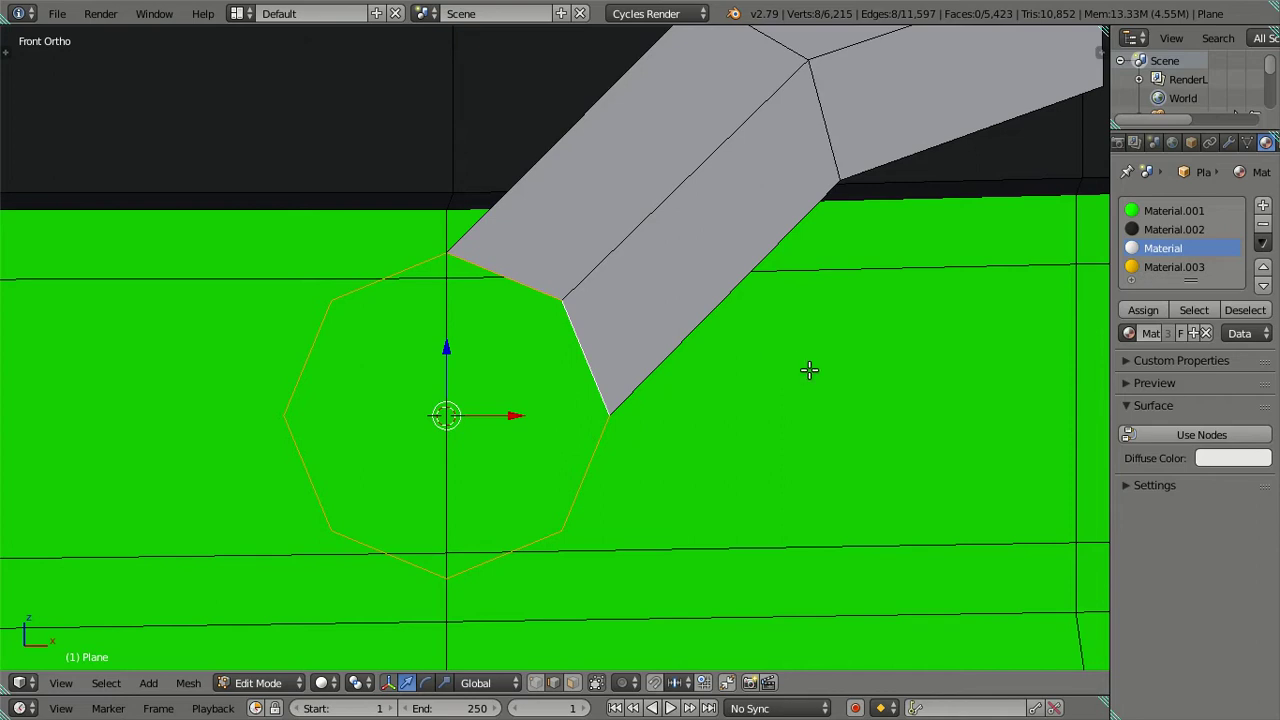
key("e")
key("Escape")
key("s")
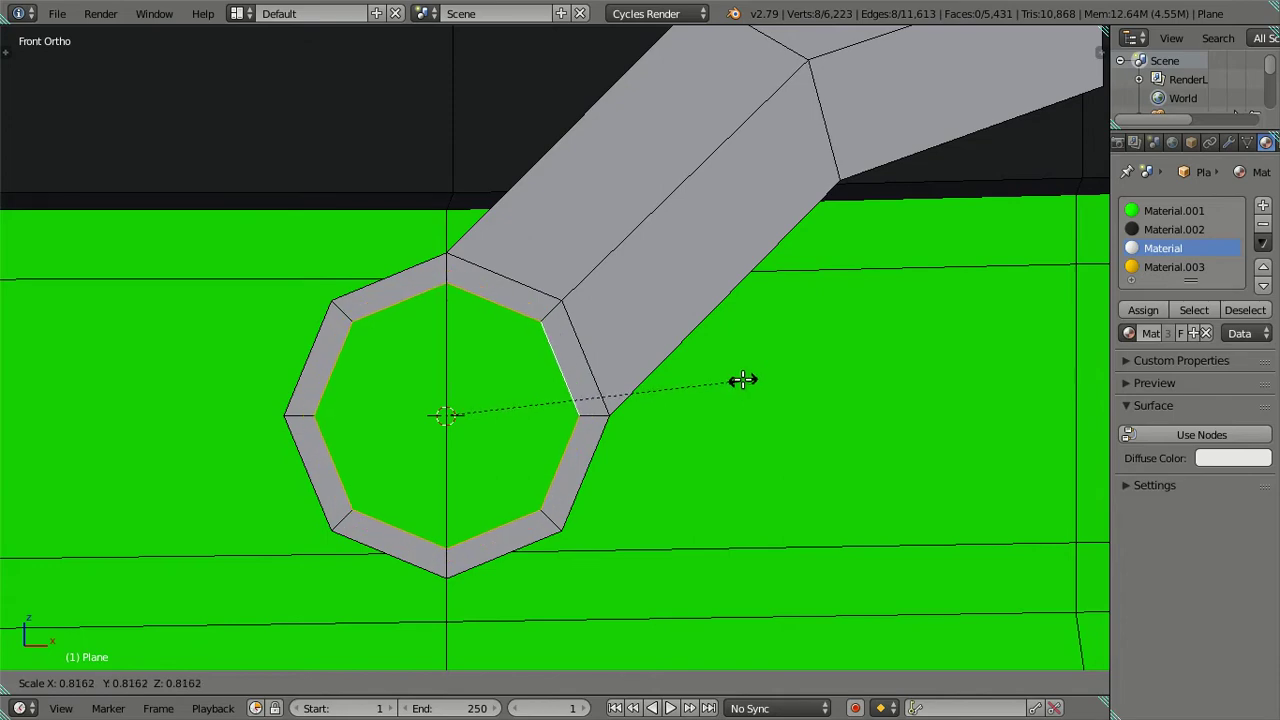
- Confirm the inset ring, delete the inner faces and select the hole's boundary loop
left_click(742, 379)
mouse_move(649, 431)
middle_mouse_down()
mouse_move(623, 396)
mouse_move(580, 383)
mouse_move(516, 420)
middle_mouse_up()
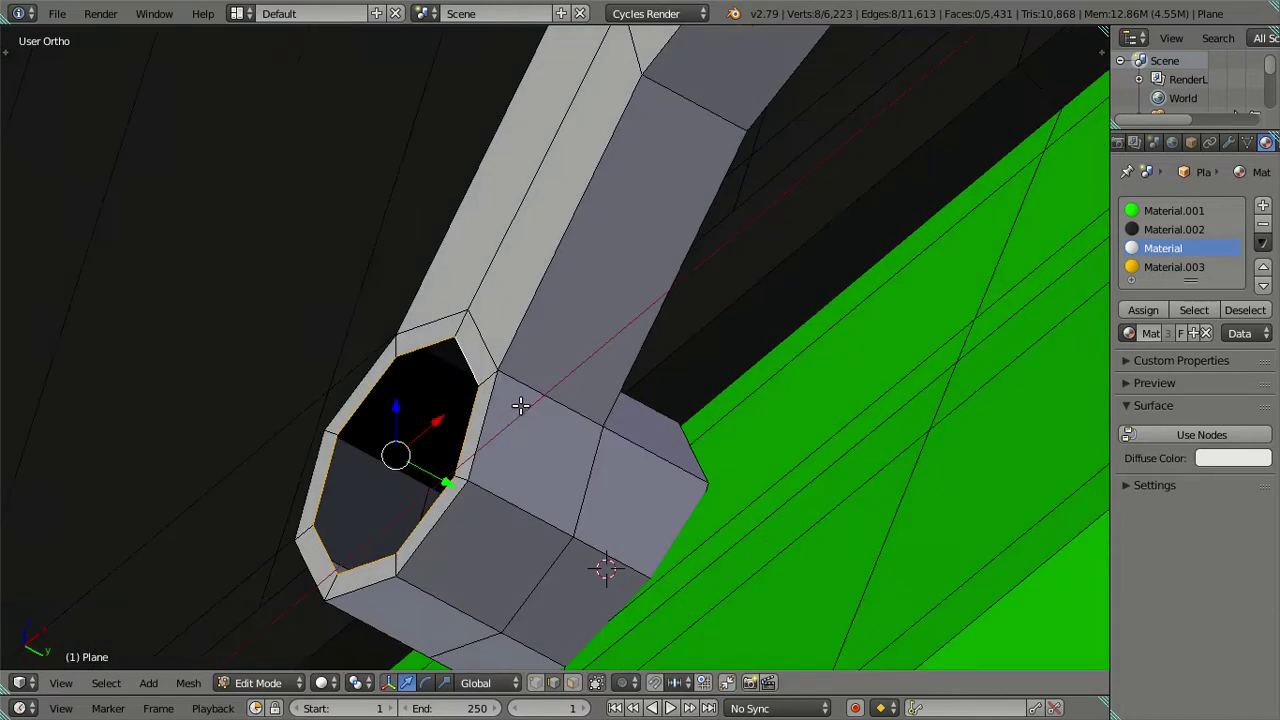
key("x")
left_click(566, 384)
left_click(489, 436, "alt")
middle_click_drag(574, 430, 537, 504)
middle_click_drag(617, 456, 631, 481)
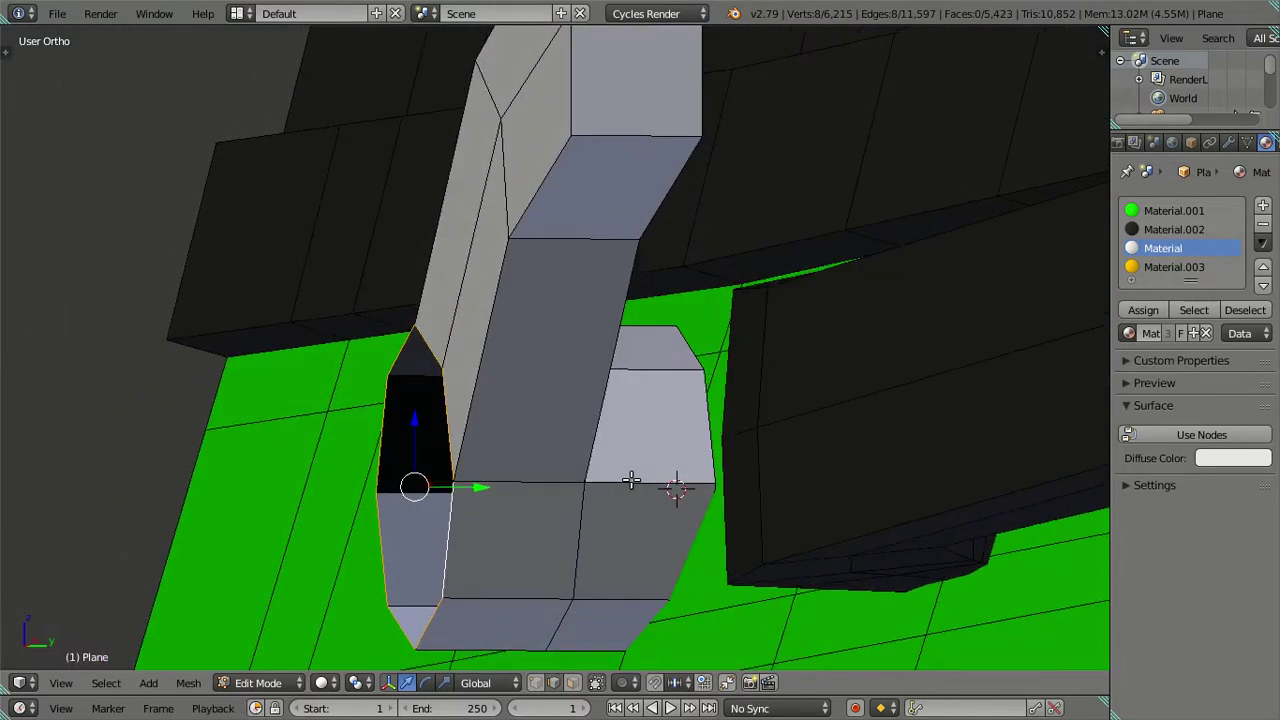
- Extrude the boundary loop into the hub, then extrude another ring scaled inward
key("e")
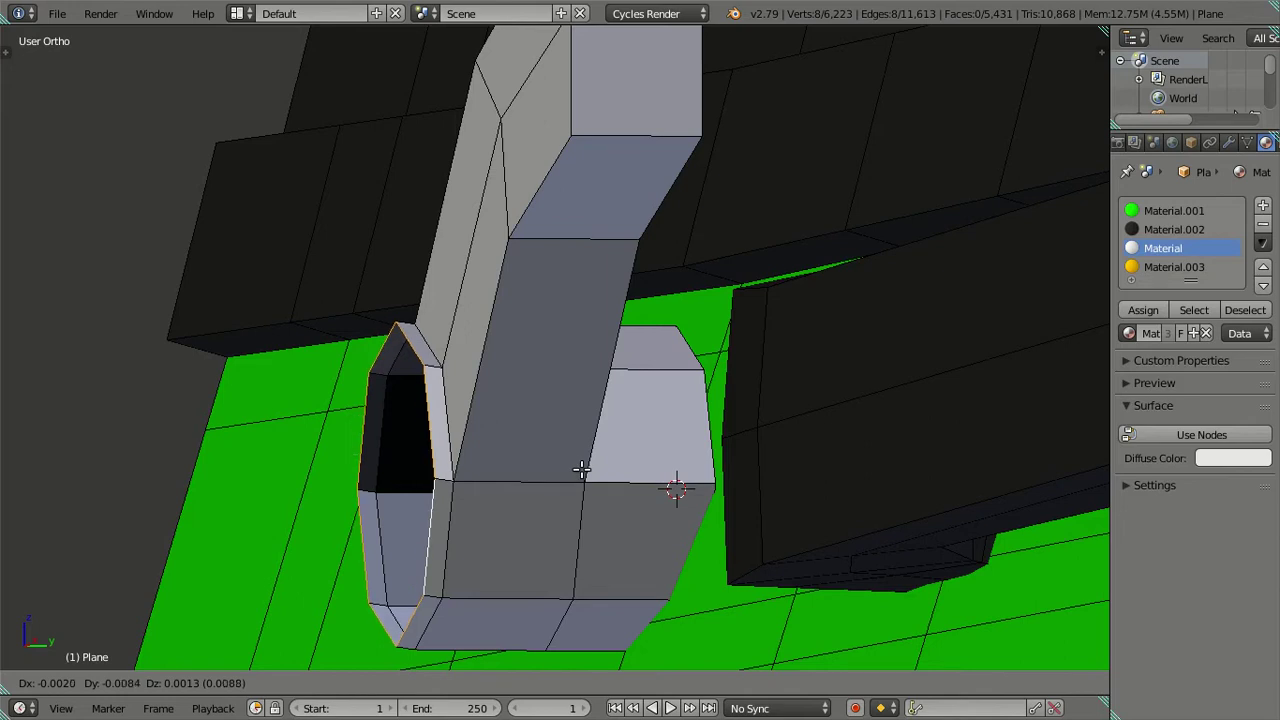
left_click(581, 469)
middle_click_drag(581, 469, 604, 462)
key("e")
key("s")
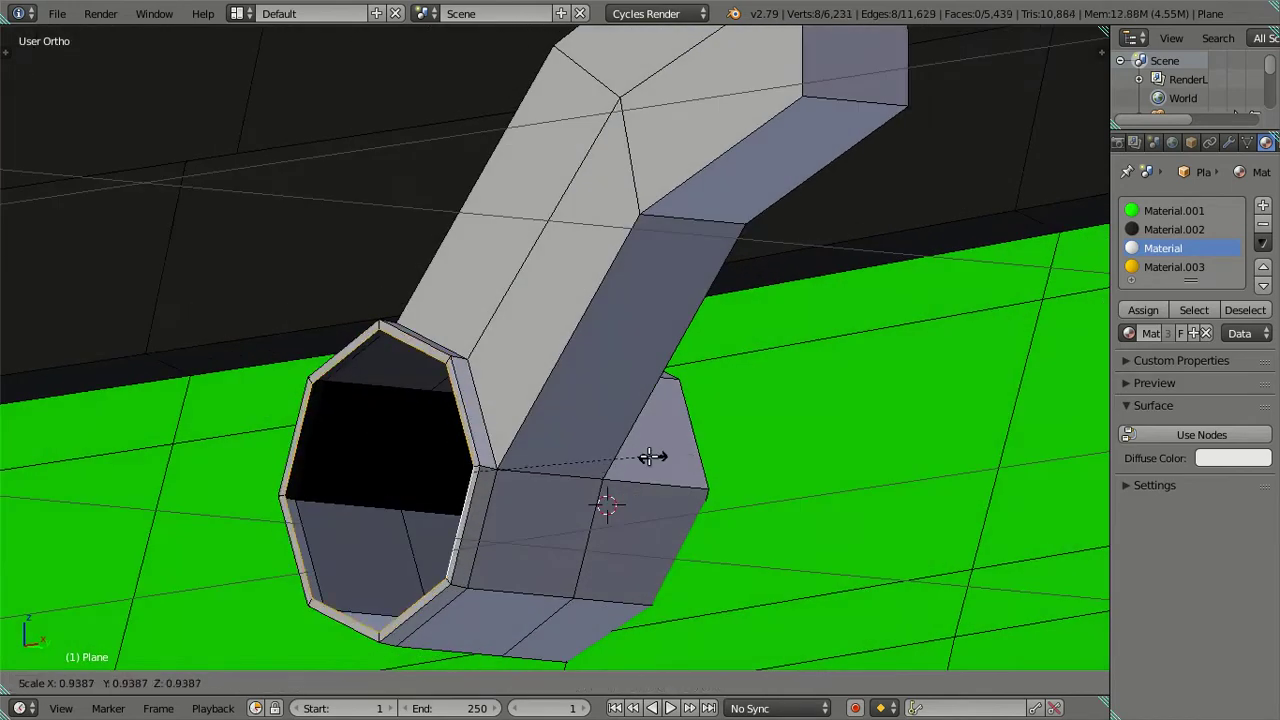
left_click(630, 457)
mouse_move(630, 457)
middle_mouse_down()
mouse_move(711, 463)
mouse_move(789, 440)
mouse_move(809, 447)
mouse_move(810, 474)
middle_mouse_up()
- Add several extruded rings left in place on the inner loop
key("e")
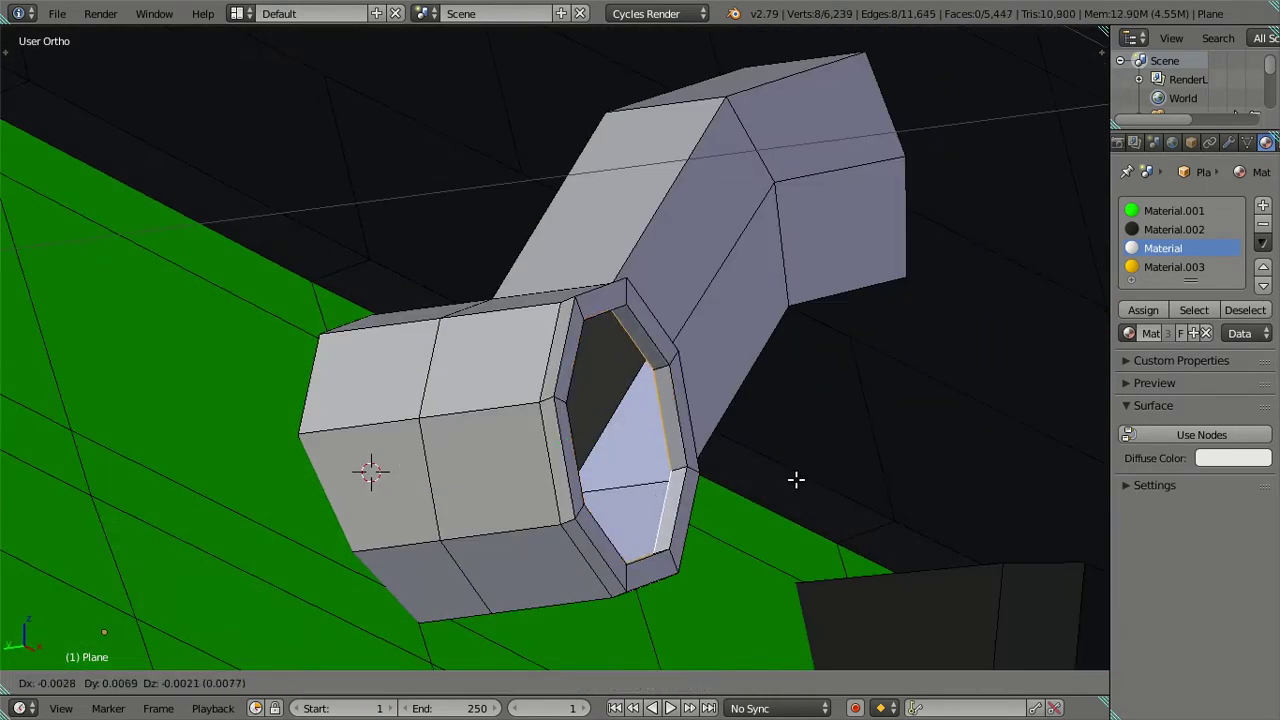
right_click(783, 454)
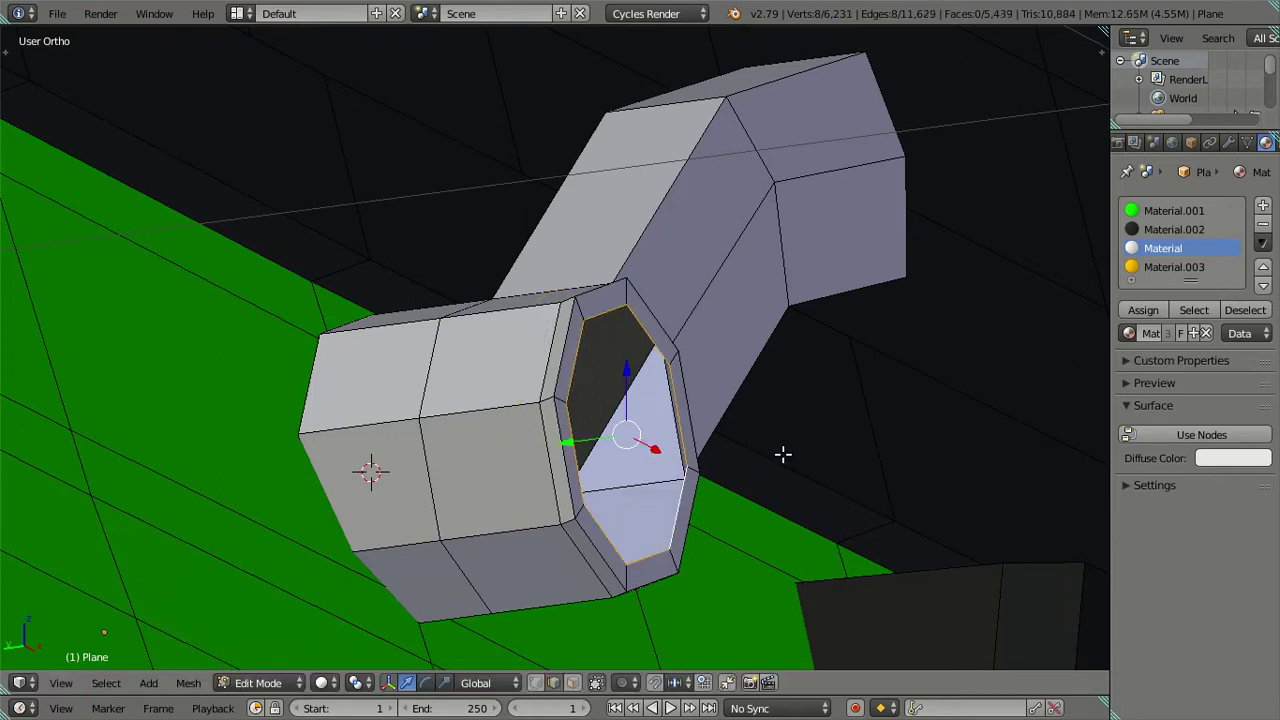
mouse_move(781, 454)
middle_mouse_down()
mouse_move(746, 494)
mouse_move(791, 486)
mouse_move(454, 516)
mouse_move(455, 497)
mouse_move(509, 513)
middle_mouse_up()
key("e")
right_click(731, 511)
key("e")
right_click(790, 472)
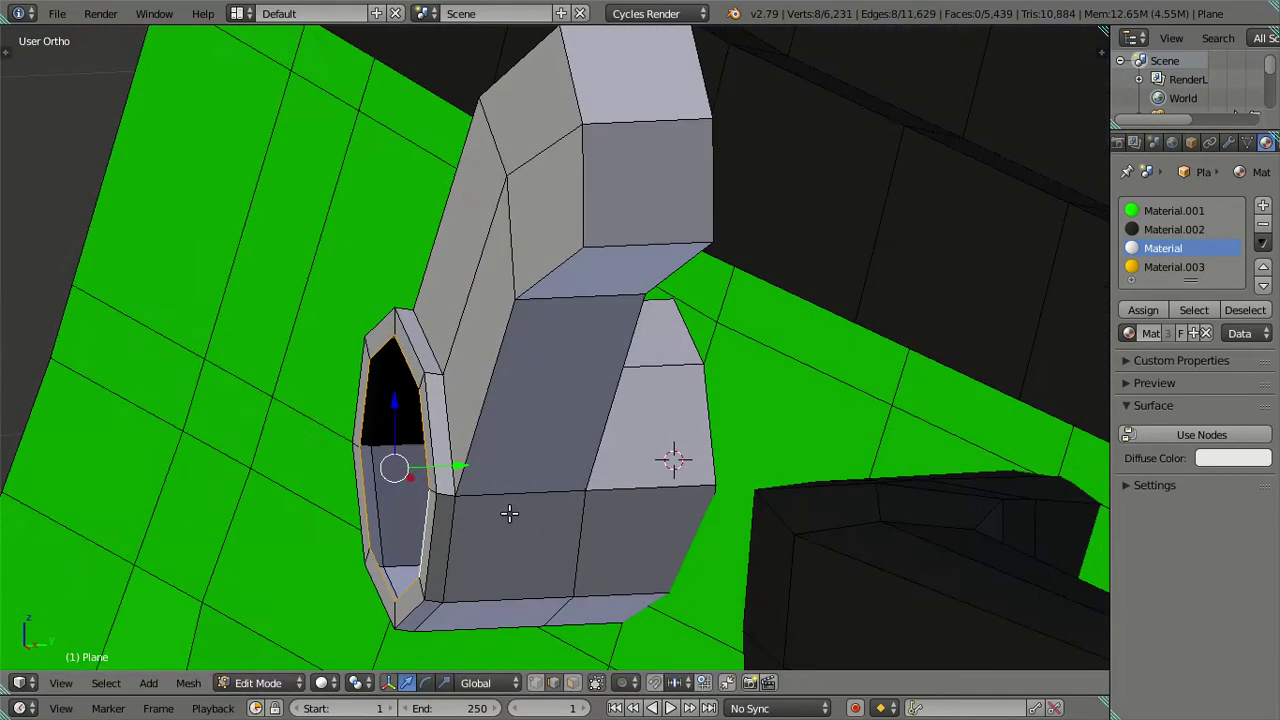
key("e")
right_click(597, 510)
mouse_move(597, 515)
middle_mouse_down()
mouse_move(620, 463)
mouse_move(691, 480)
mouse_move(757, 457)
mouse_move(670, 423)
mouse_move(586, 434)
mouse_move(606, 457)
mouse_move(580, 466)
mouse_move(615, 503)
mouse_move(646, 460)
mouse_move(629, 420)
mouse_move(694, 420)
middle_mouse_up()
- Extrude and scale a smaller inner ring, undoing one attempt and resizing it
key("e")
key("s")
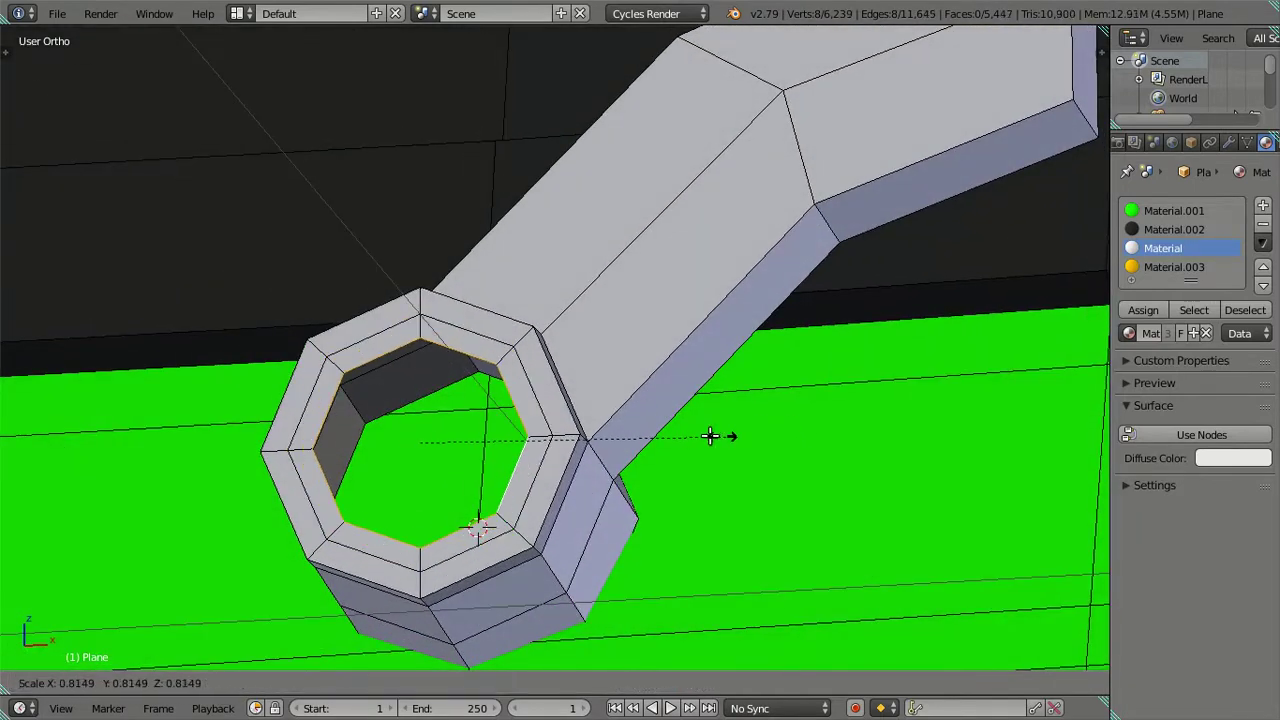
key("ctrl+z")
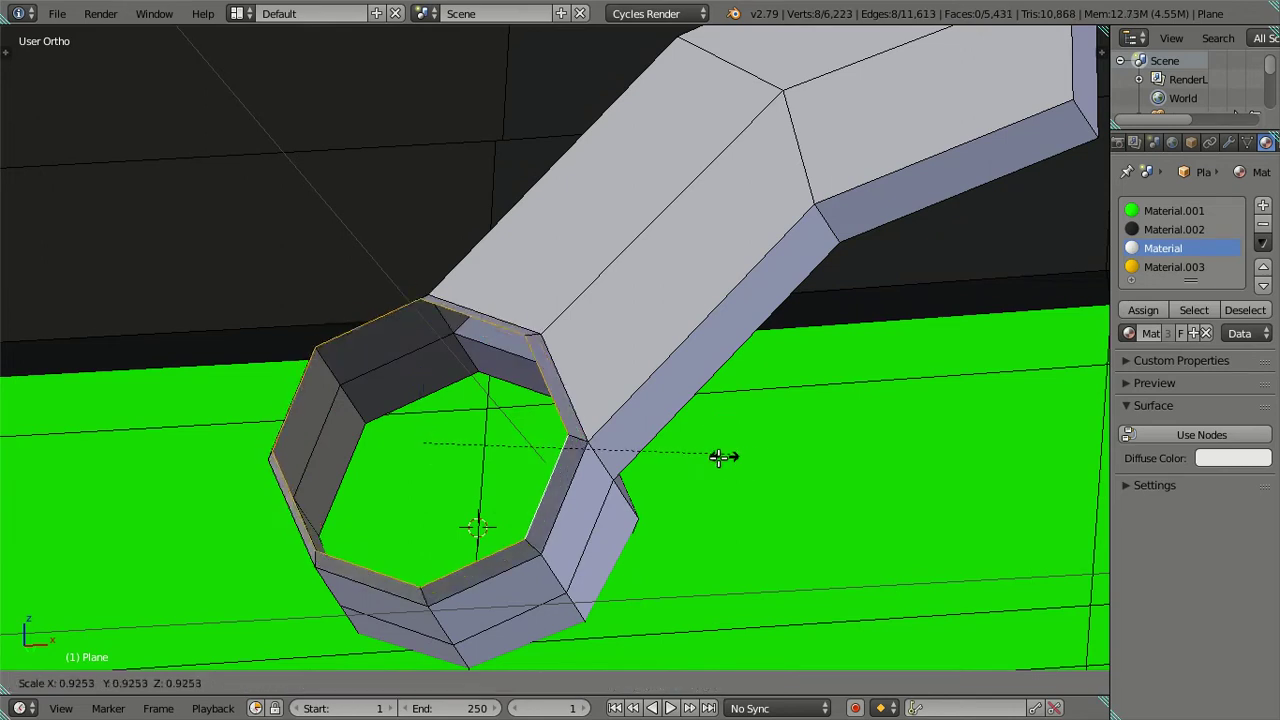
middle_click_drag(691, 460, 679, 480)
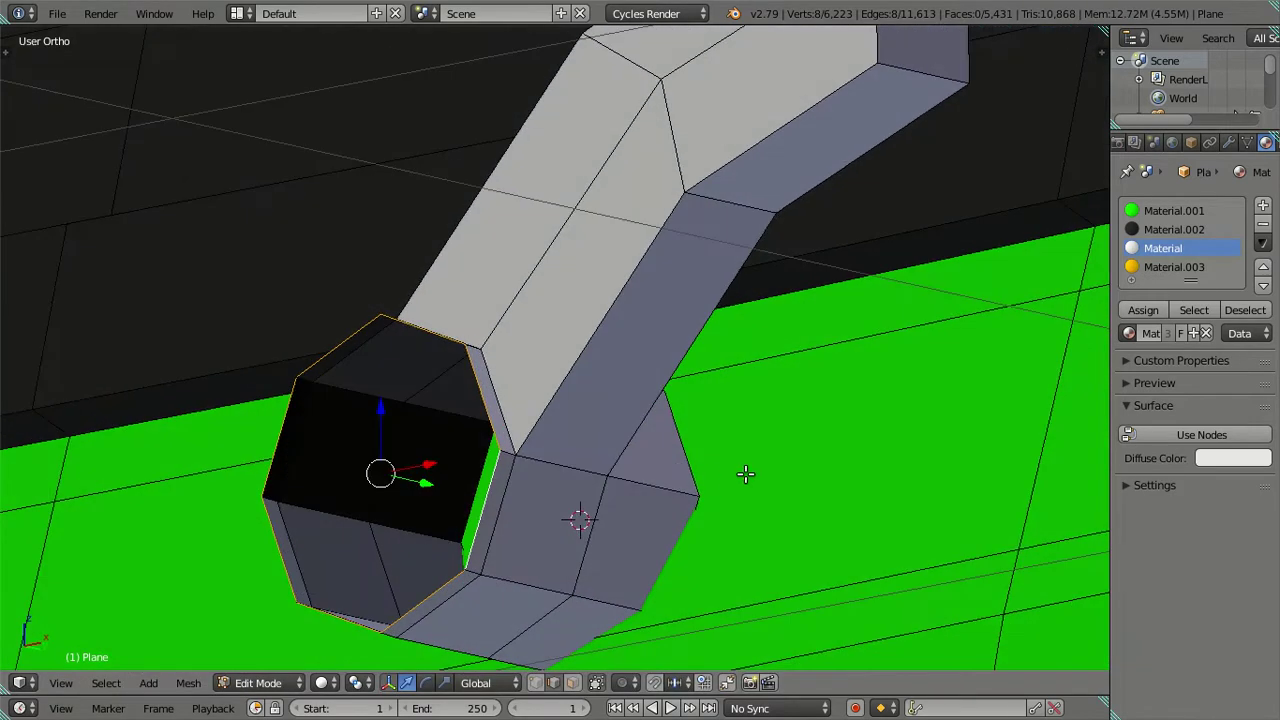
key("e")
key("s")
left_click(667, 473)
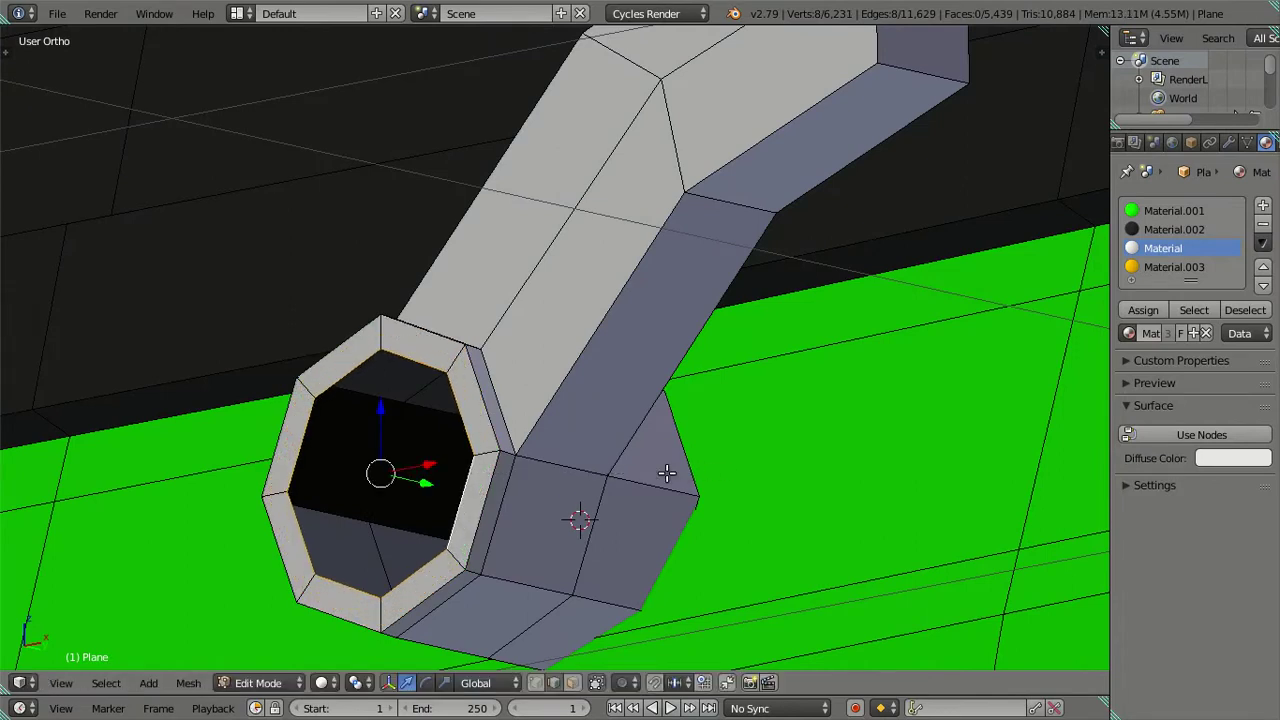
middle_click_drag(667, 473, 680, 500)
key("s")
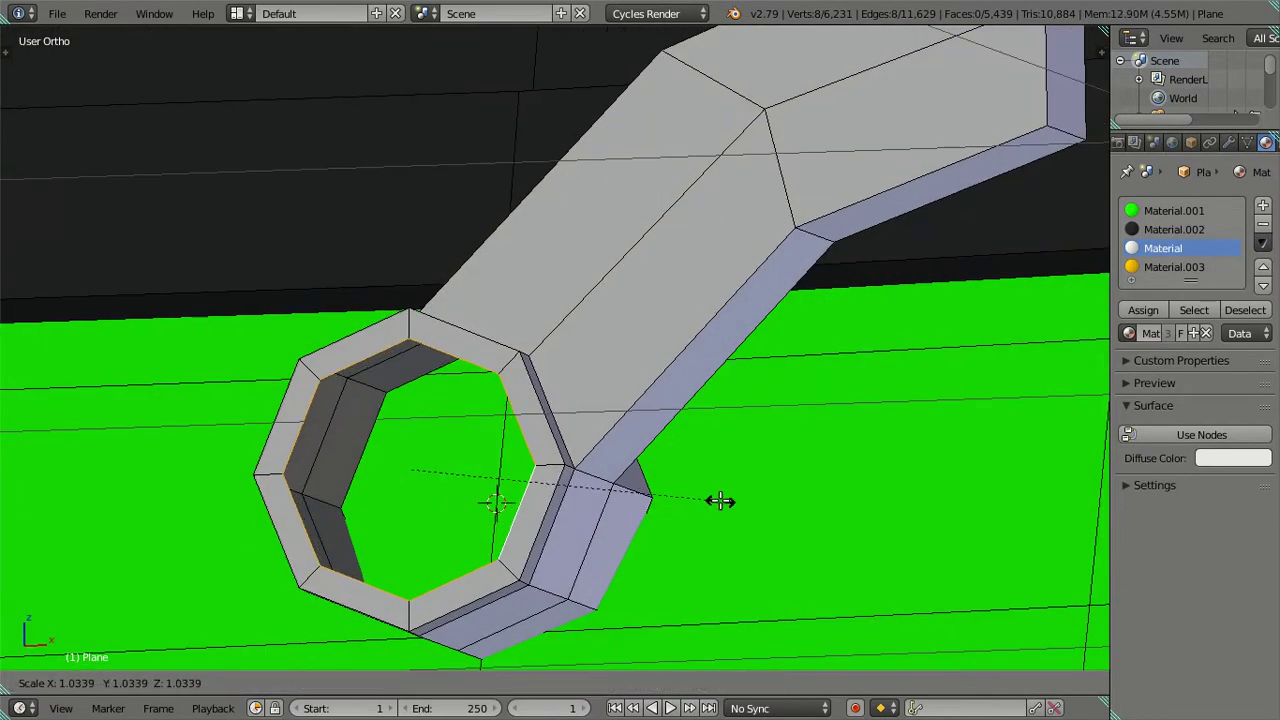
left_click(720, 501)
mouse_move(618, 490)
middle_mouse_down()
mouse_move(537, 391)
mouse_move(514, 434)
mouse_move(560, 480)
mouse_move(640, 483)
middle_mouse_up()
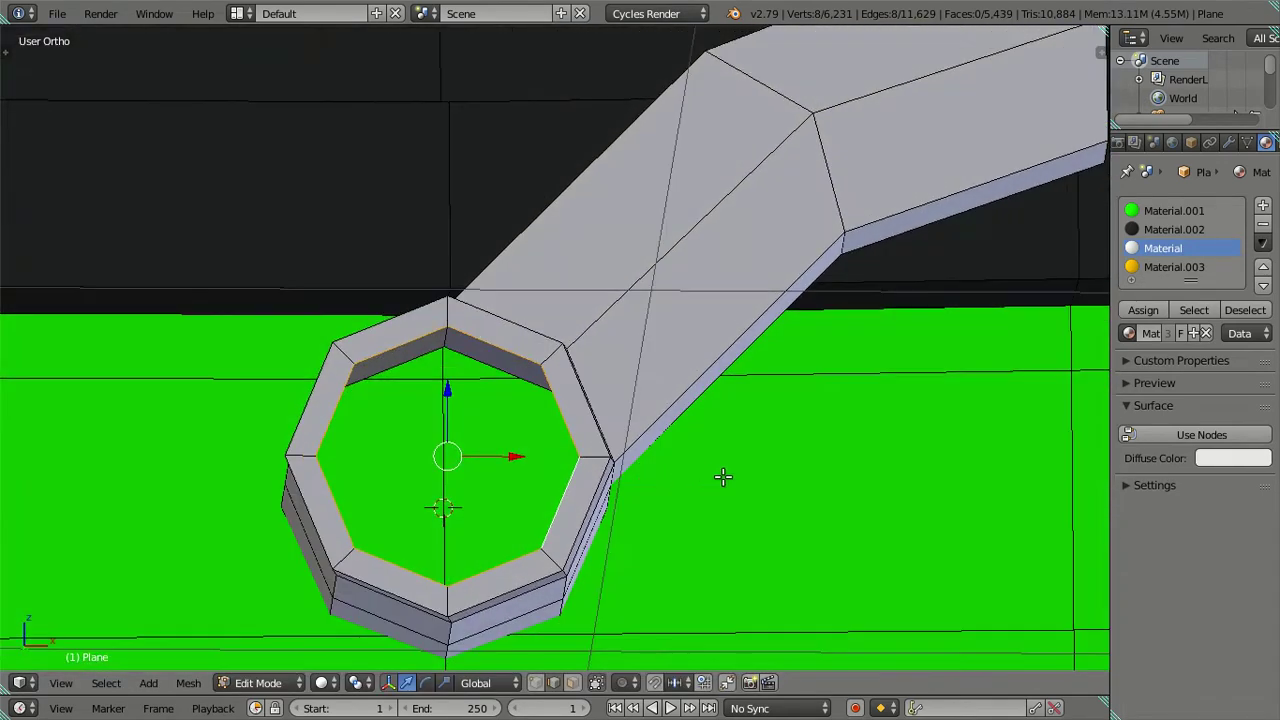
- Extrude a final ring scaled inward and fill the central hole with a face
key("e")
key("s")
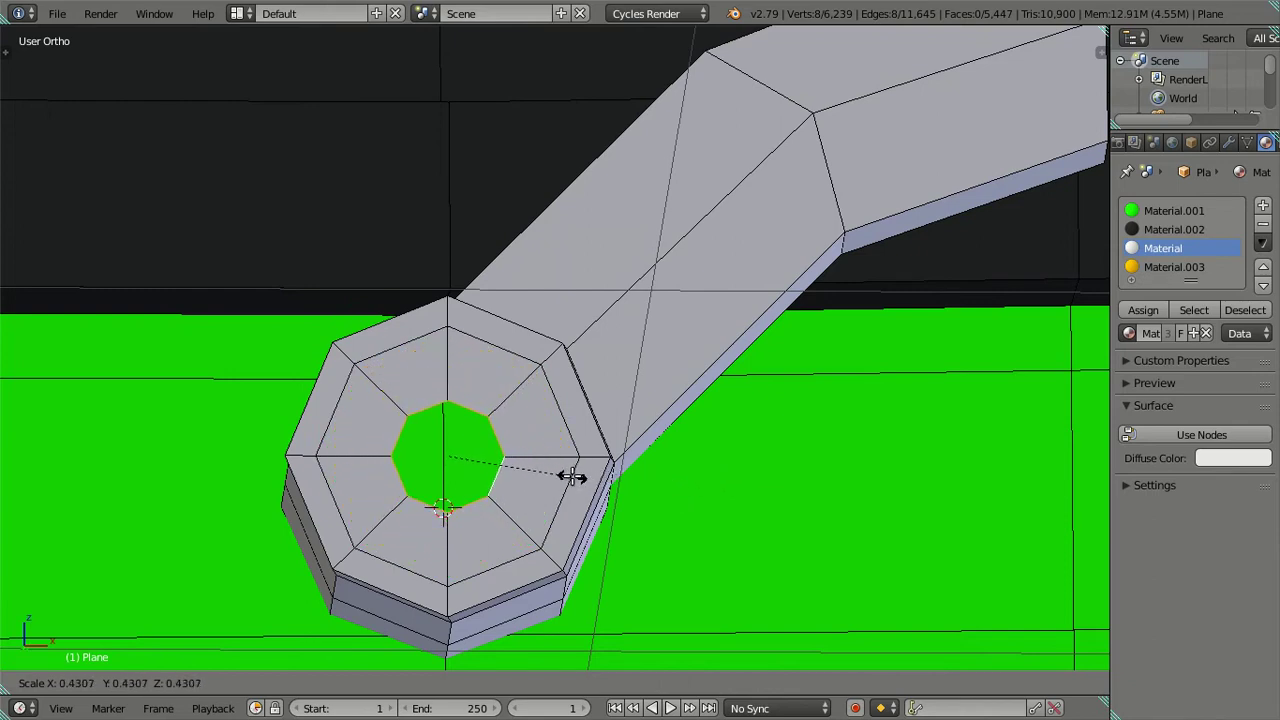
left_click(572, 477)
key("f")
key("a")
mouse_move(586, 506)
middle_mouse_down()
mouse_move(636, 537)
mouse_move(586, 509)
mouse_move(531, 543)
mouse_move(566, 414)
mouse_move(358, 487)
mouse_move(450, 430)
mouse_move(528, 409)
mouse_move(540, 453)
middle_mouse_up()
- Select the three vertices where the arm meets the hub and slide them 0.0359 along Y
scroll(540, 453, "up", 2)
right_click(469, 498, "alt+shift")
mouse_move(469, 498)
middle_mouse_down()
mouse_move(754, 531)
mouse_move(843, 517)
mouse_move(665, 567)
mouse_move(594, 518)
middle_mouse_up()
right_click(509, 416, "shift")
mouse_move(759, 576)
middle_mouse_down()
mouse_move(646, 411)
mouse_move(588, 546)
middle_mouse_up()
right_click(588, 346, "shift")
mouse_move(600, 430)
middle_mouse_down()
mouse_move(594, 460)
mouse_move(590, 395)
middle_mouse_up()
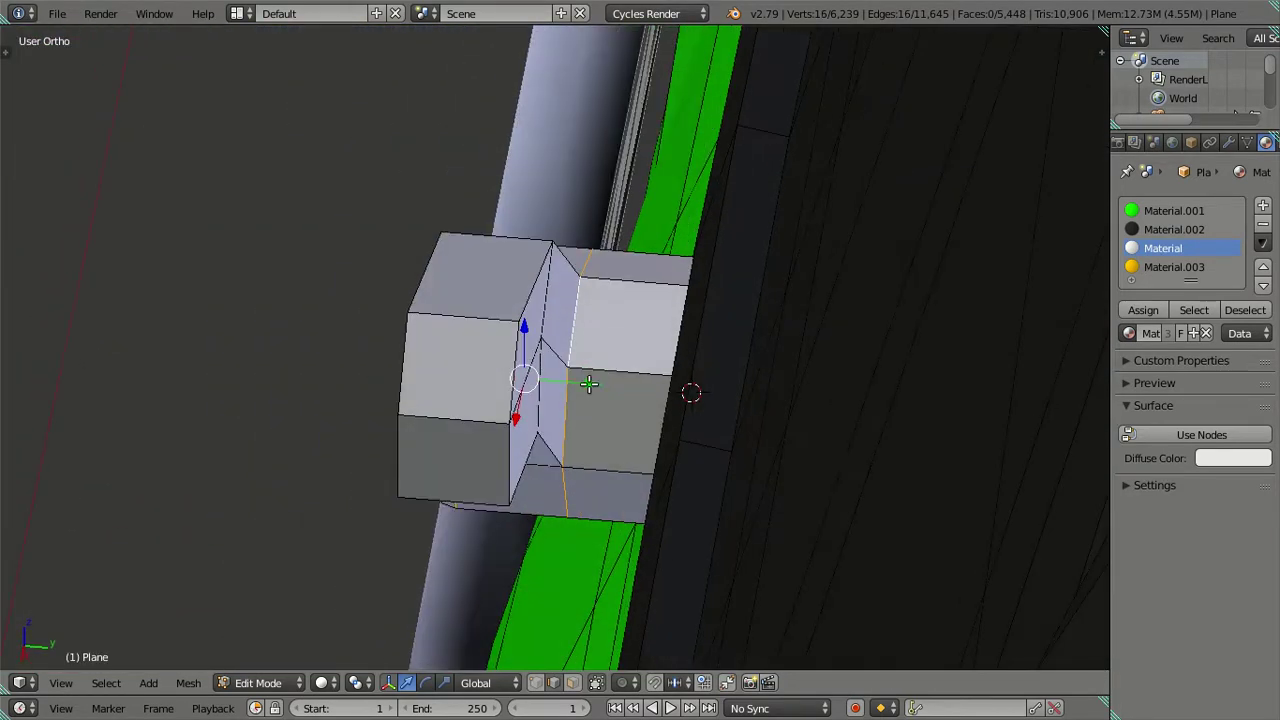
key("g")
key("y")
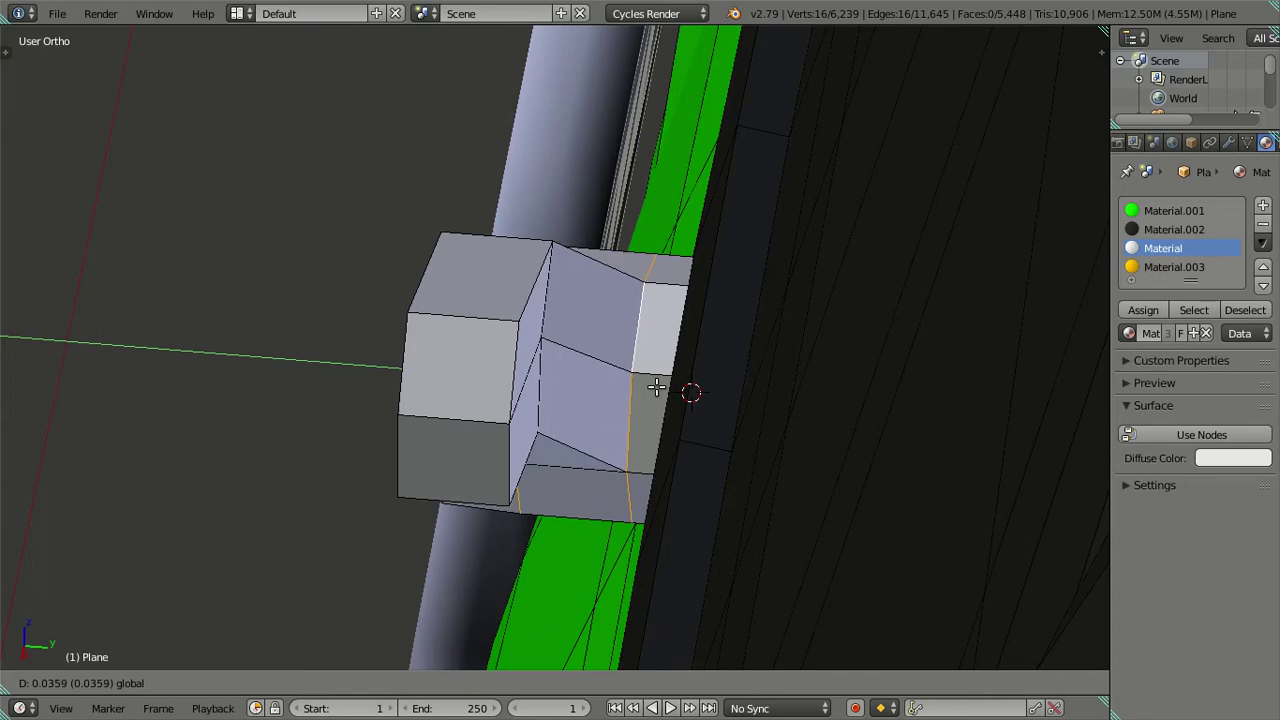
left_click(656, 387)
mouse_move(656, 387)
middle_mouse_down()
mouse_move(657, 366)
mouse_move(705, 341)
mouse_move(660, 345)
mouse_move(894, 349)
mouse_move(700, 243)
mouse_move(660, 251)
mouse_move(666, 265)
middle_mouse_up()
key("a")
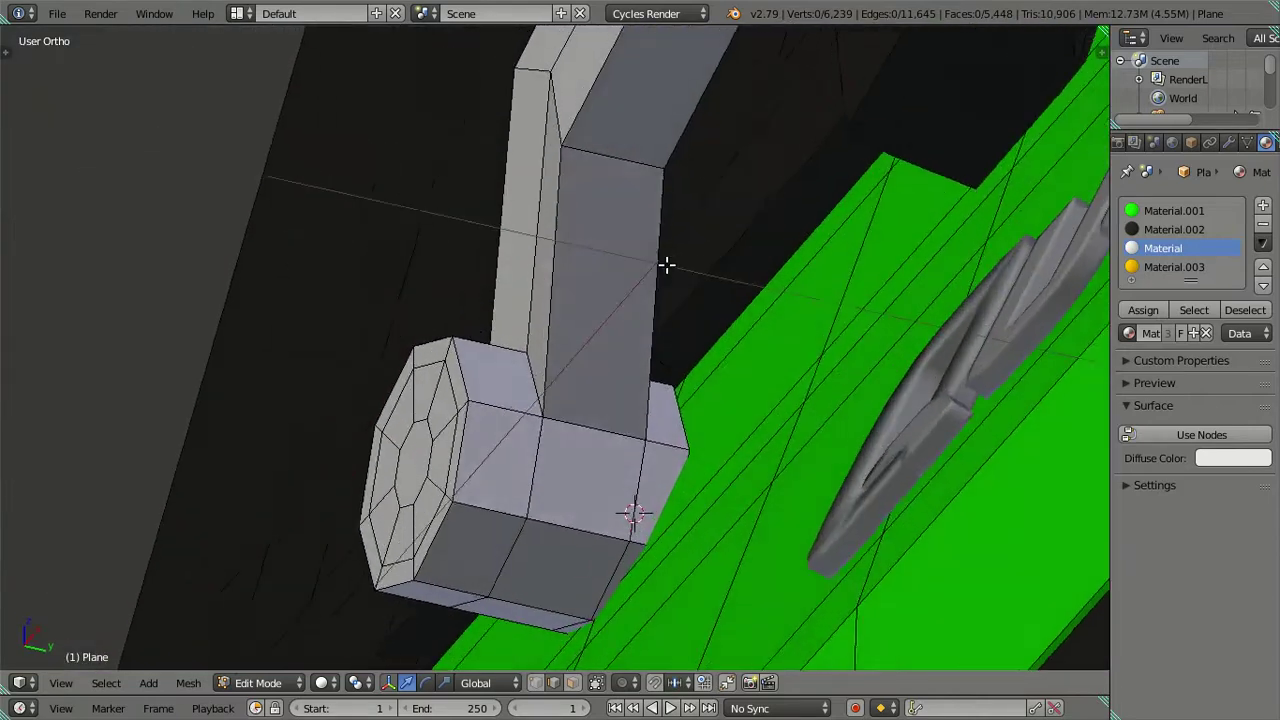
- Edge-slide the hub's outer octagonal loop about 0.0224 inward to chamfer its front edge
scroll(666, 265, "up", 1)
scroll(467, 409, "up", 1)
right_click(411, 490, "alt")
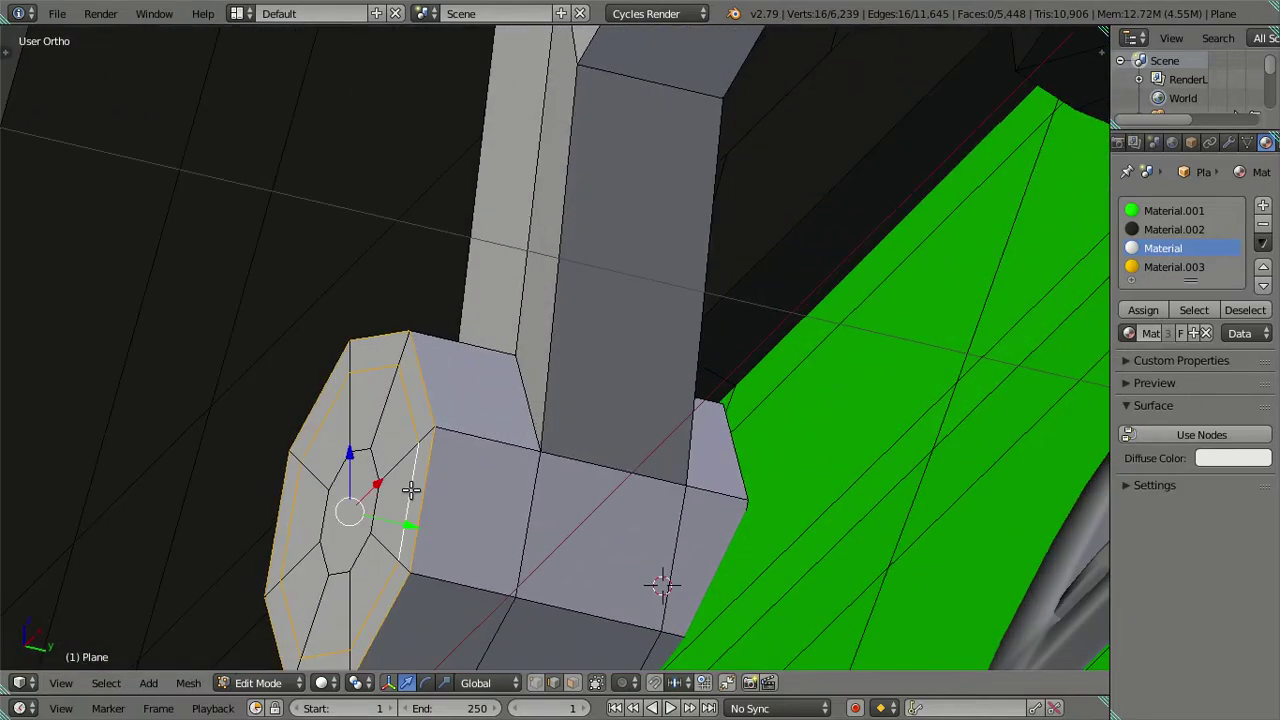
middle_click_drag(391, 517, 395, 527)
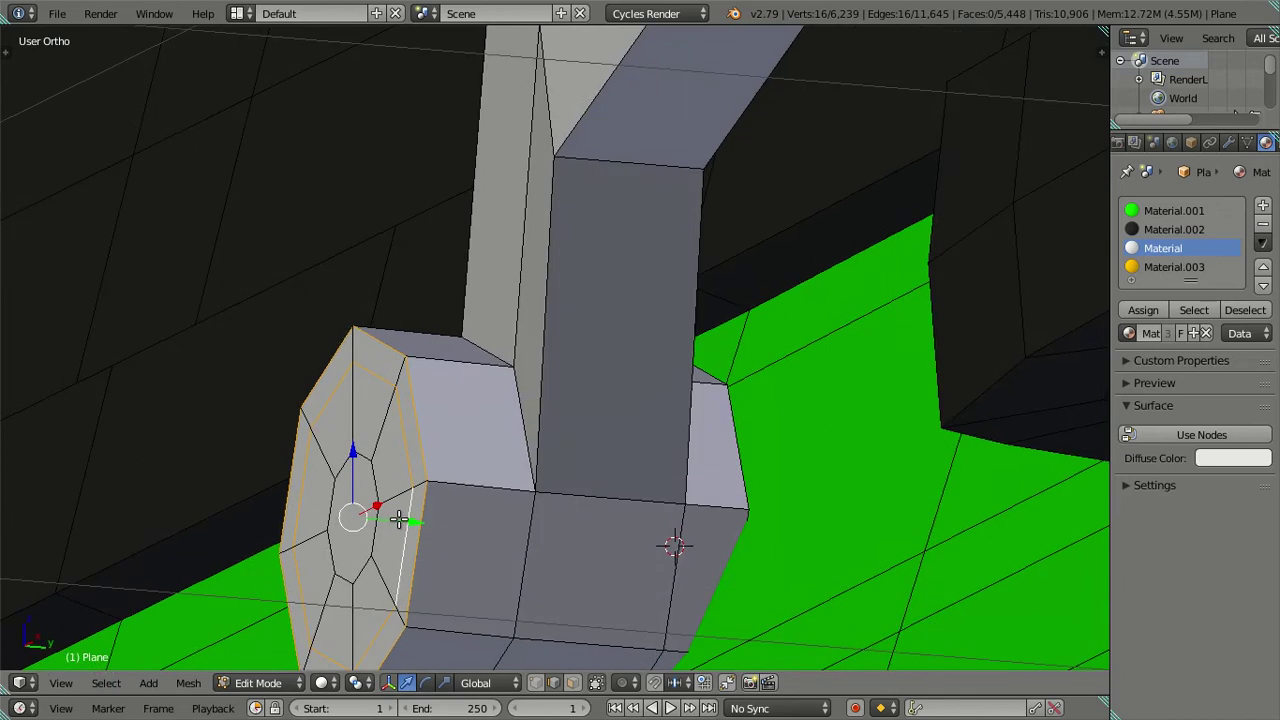
left_click_drag(398, 519, 443, 524)
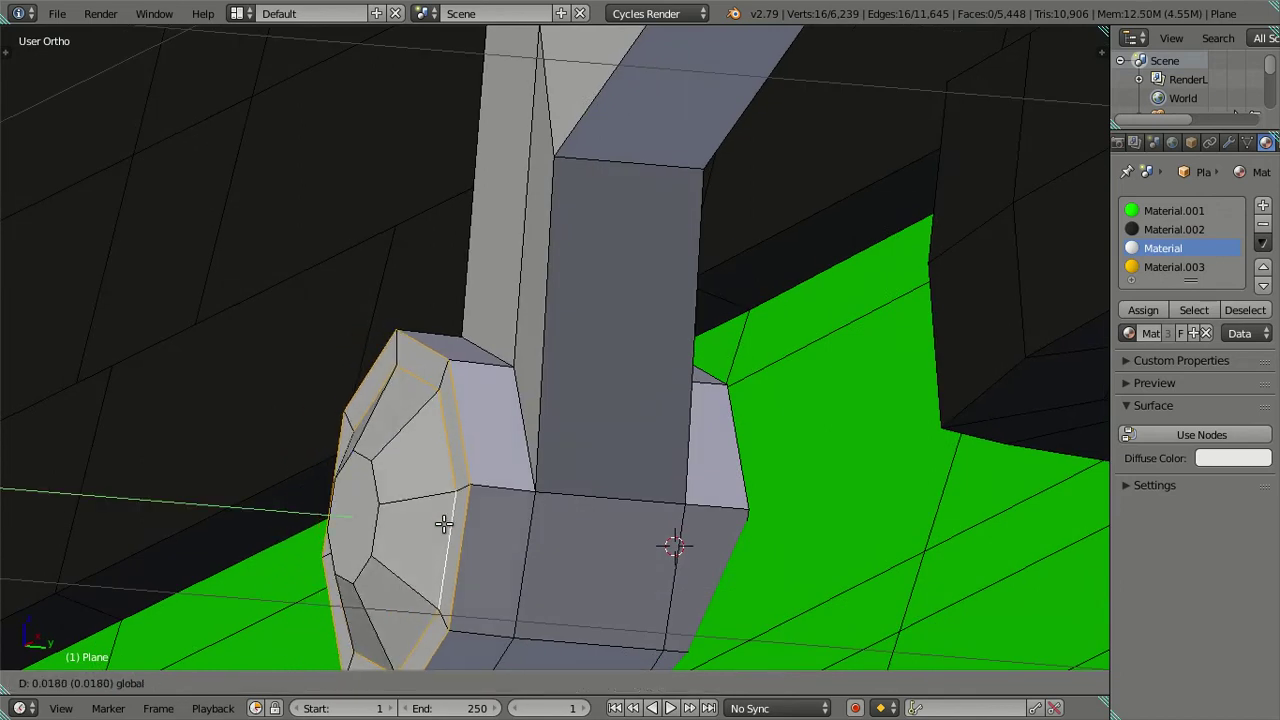
left_click_drag(443, 524, 457, 525)
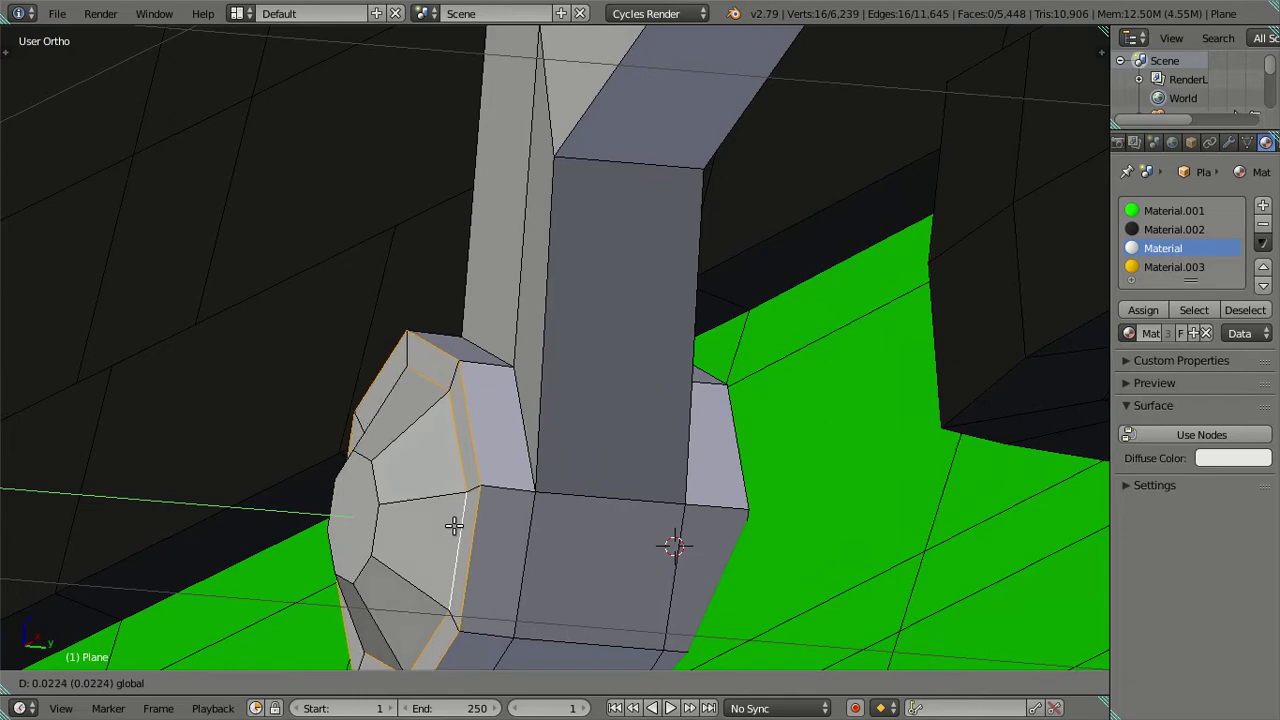
left_click(457, 525)
key("a")
scroll(457, 523, "down", 5)
mouse_move(457, 523)
middle_mouse_down()
mouse_move(545, 516)
mouse_move(823, 563)
mouse_move(831, 517)
mouse_move(854, 500)
mouse_move(847, 461)
mouse_move(863, 463)
mouse_move(854, 517)
mouse_move(690, 489)
mouse_move(566, 500)
mouse_move(589, 446)
middle_mouse_up()
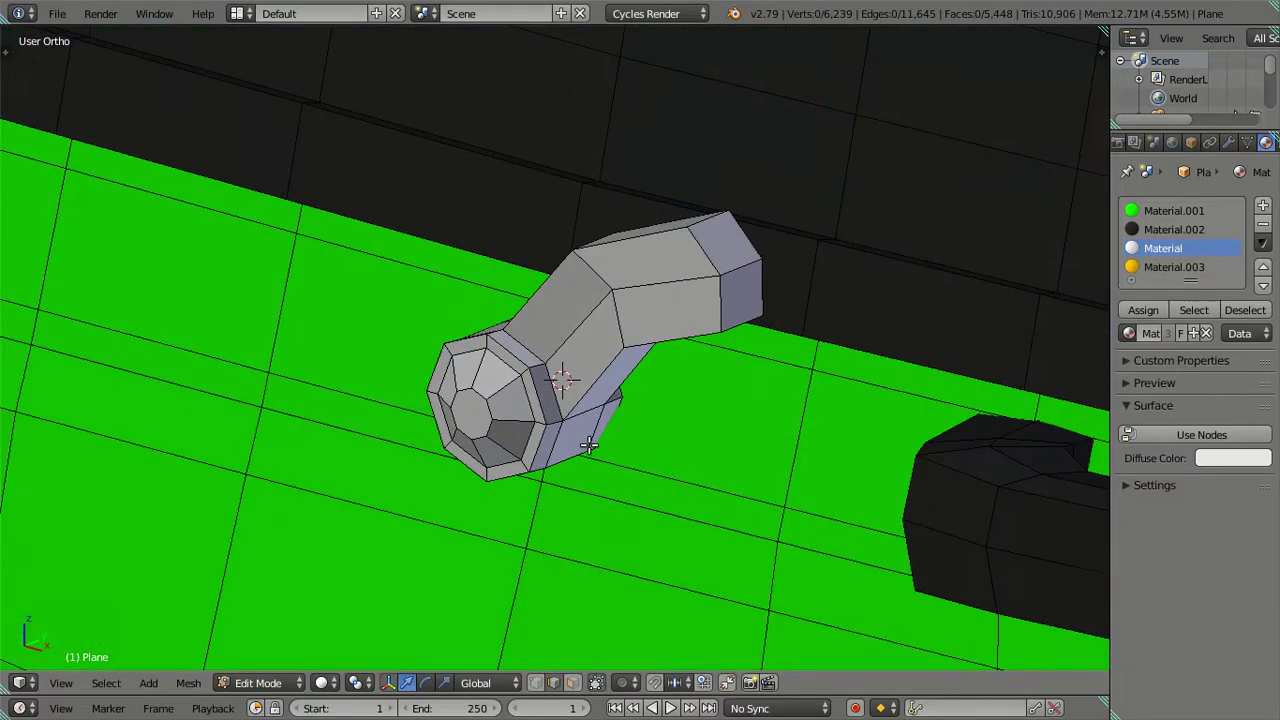
- Move the loop at the arm's far end slightly along Y, then deselect everything
right_click(728, 304, "alt")
right_click(646, 289, "alt+shift")
middle_click_drag(749, 294, 692, 442)
right_click(692, 442, "alt")
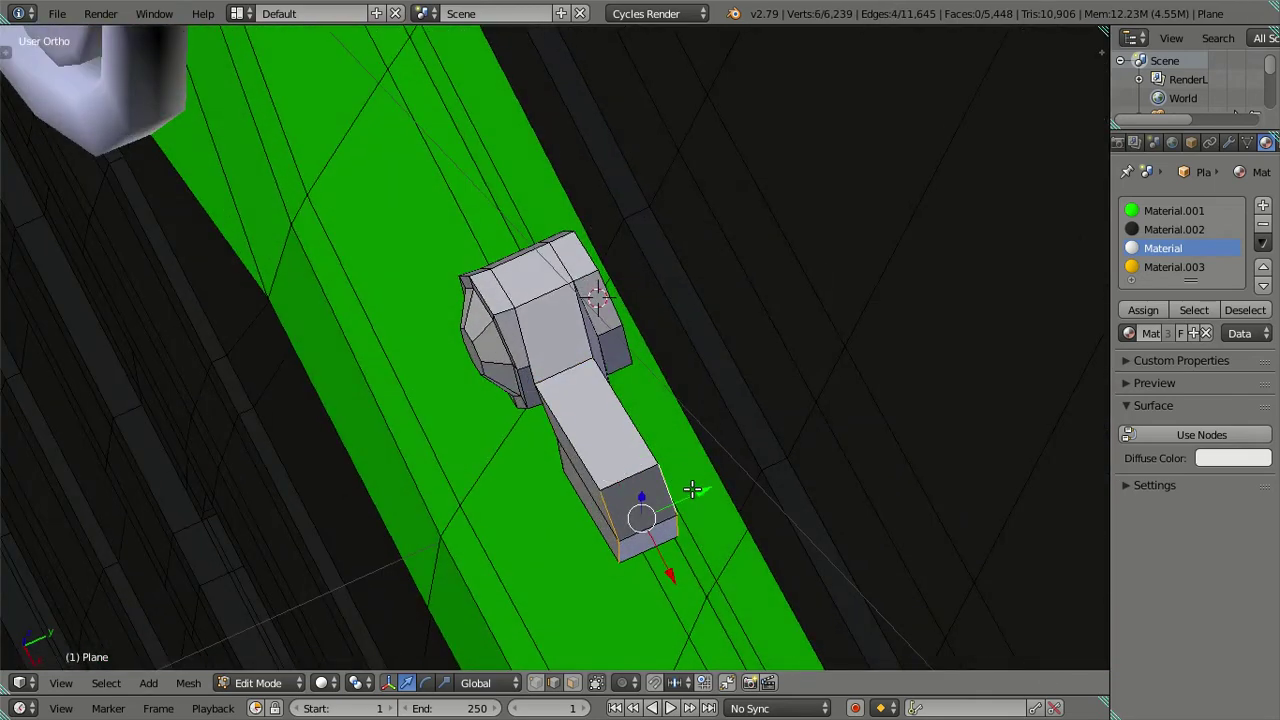
key("g")
key("y")
left_click(712, 489)
mouse_move(712, 489)
middle_mouse_down()
mouse_move(663, 363)
mouse_move(722, 307)
mouse_move(857, 366)
mouse_move(690, 366)
mouse_move(655, 410)
middle_mouse_up()
key("a")
- Zoom and orbit so the hub's stepped octagonal cap faces the view
scroll(520, 517, "up", 2)
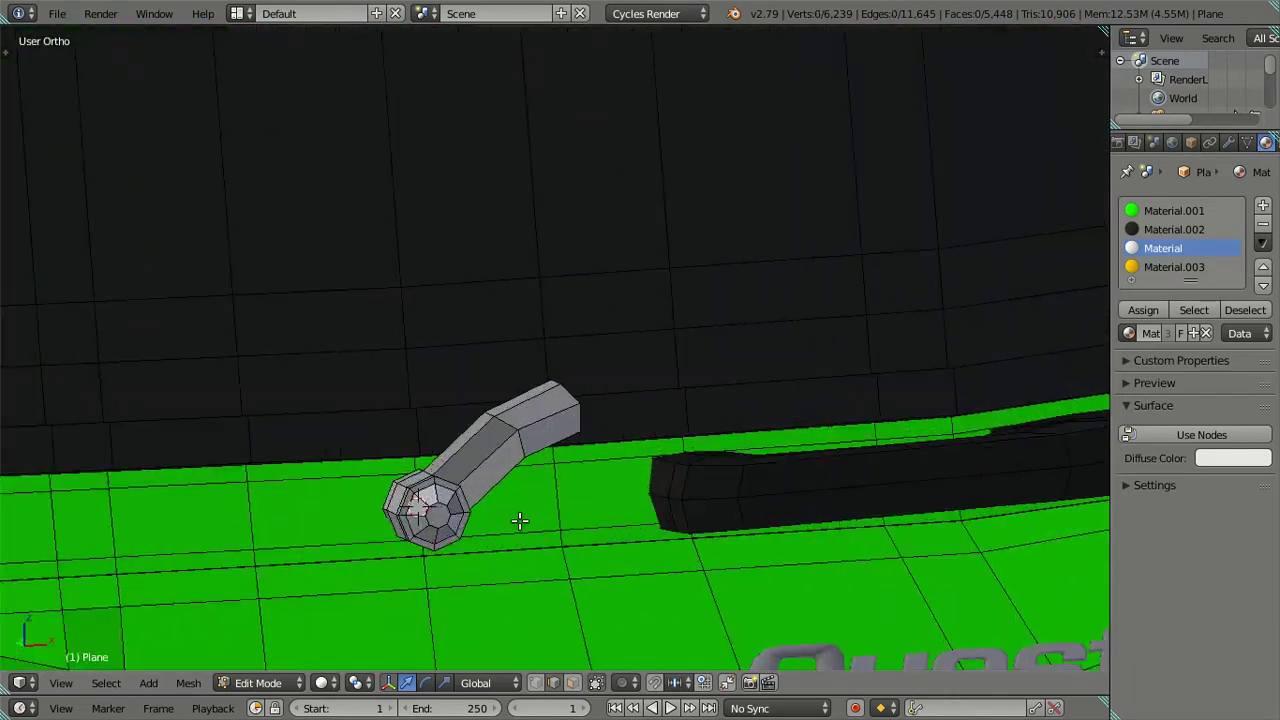
scroll(600, 430, "up", 2)
scroll(618, 414, "up", 2)
scroll(618, 414, "up", 2)
mouse_move(643, 451)
middle_mouse_down()
mouse_move(614, 466)
mouse_move(527, 421)
mouse_move(571, 428)
mouse_move(461, 396)
mouse_move(491, 323)
mouse_move(429, 300)
mouse_move(425, 343)
mouse_move(240, 300)
mouse_move(580, 446)
mouse_move(481, 382)
mouse_move(497, 393)
middle_mouse_up()
scroll(460, 392, "down", 2)
scroll(244, 300, "up", 2)
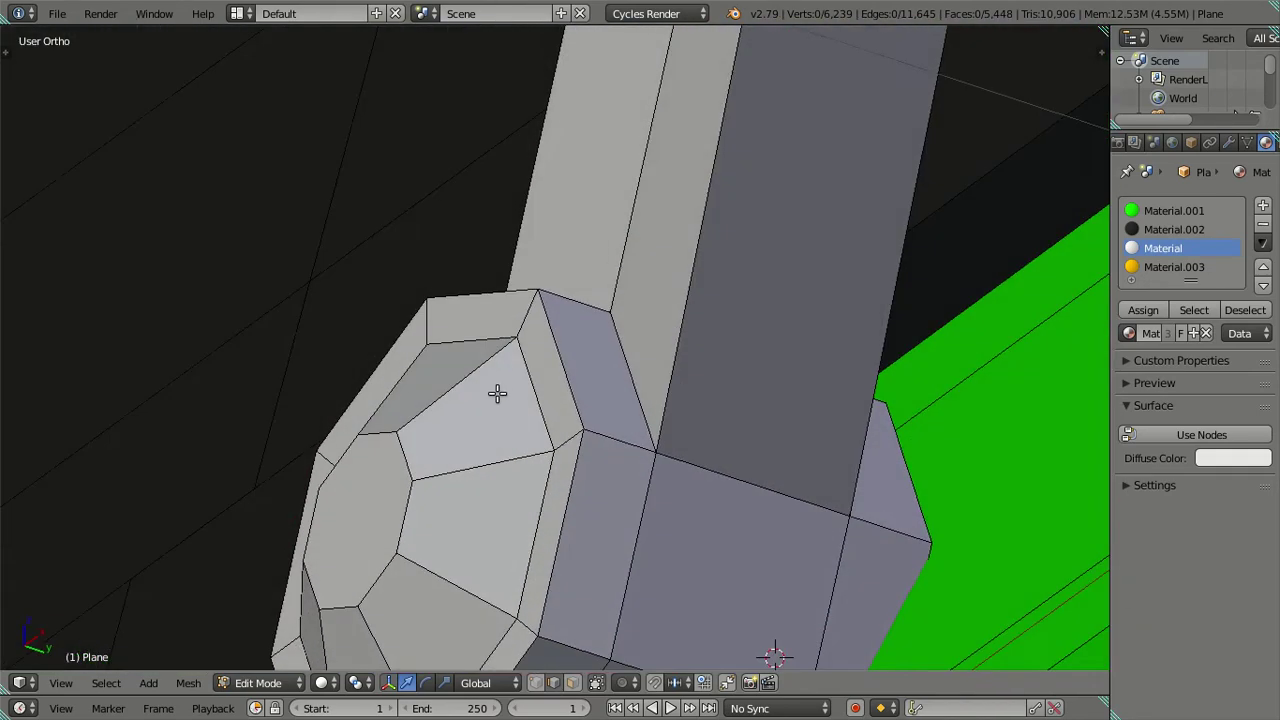
- Add five trial loop cuts across the hub cap, then dissolve those edges
key("ctrl+r")
scroll(494, 388, "up", 3)
scroll(494, 388, "up", 1)
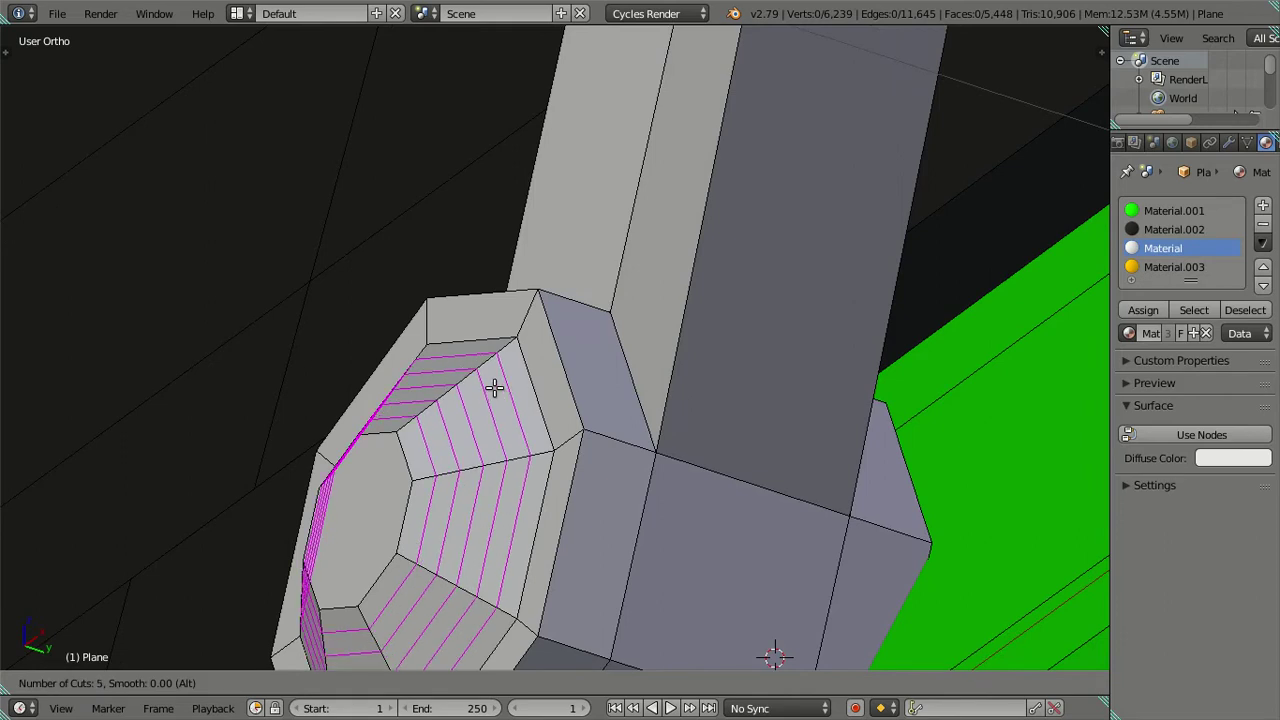
left_click(494, 388)
right_click(494, 388)
key("x")
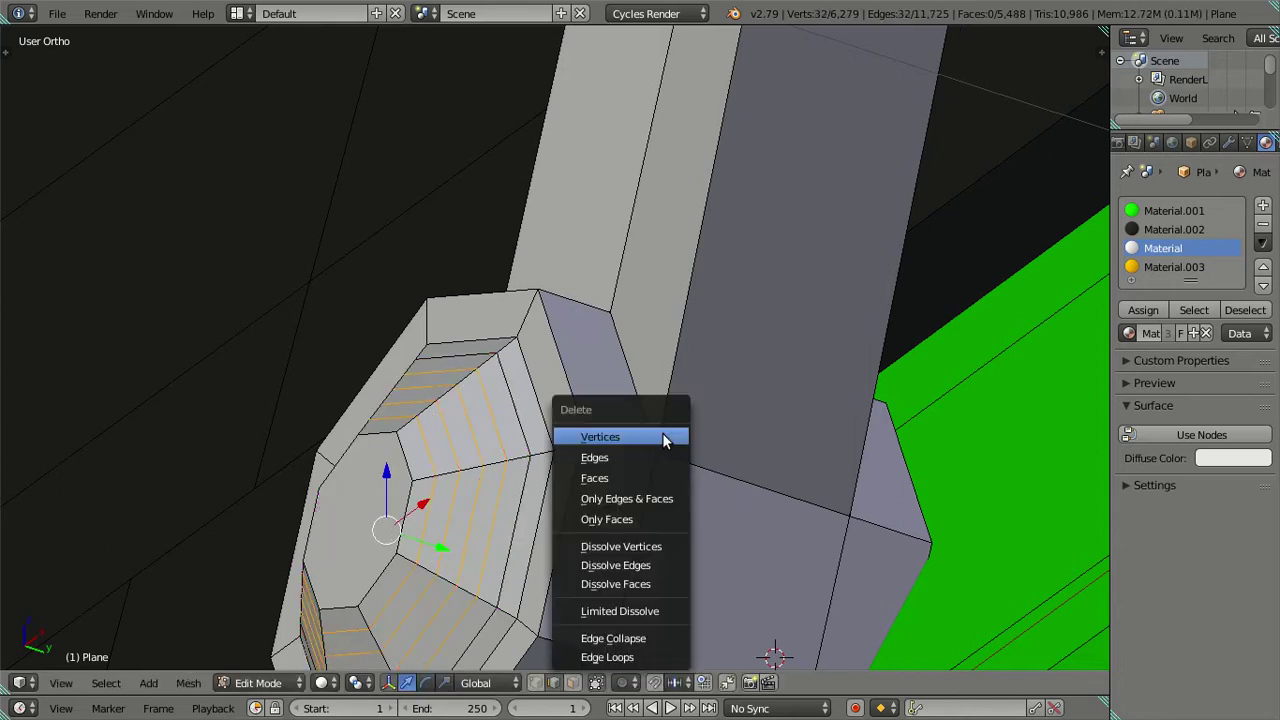
left_click(640, 565)
- In Object Mode, set the Subdivision Surface viewport level to 2
key("Tab")
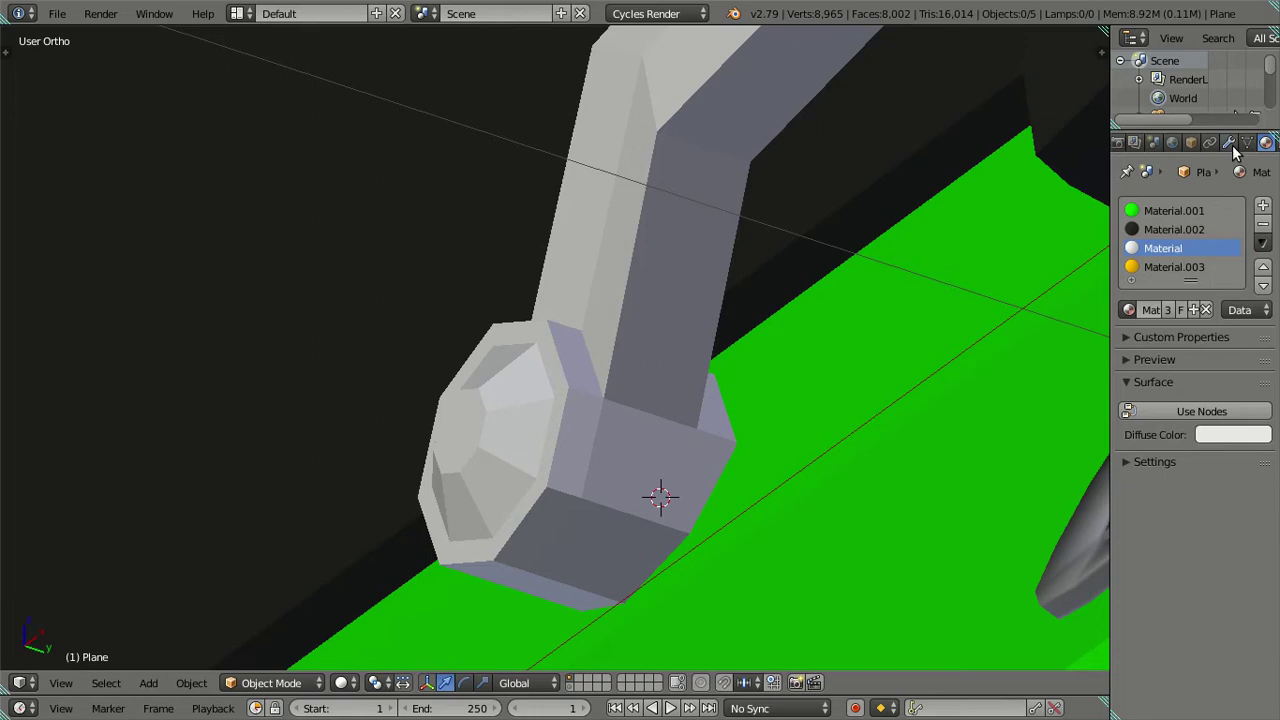
left_click(1229, 142)
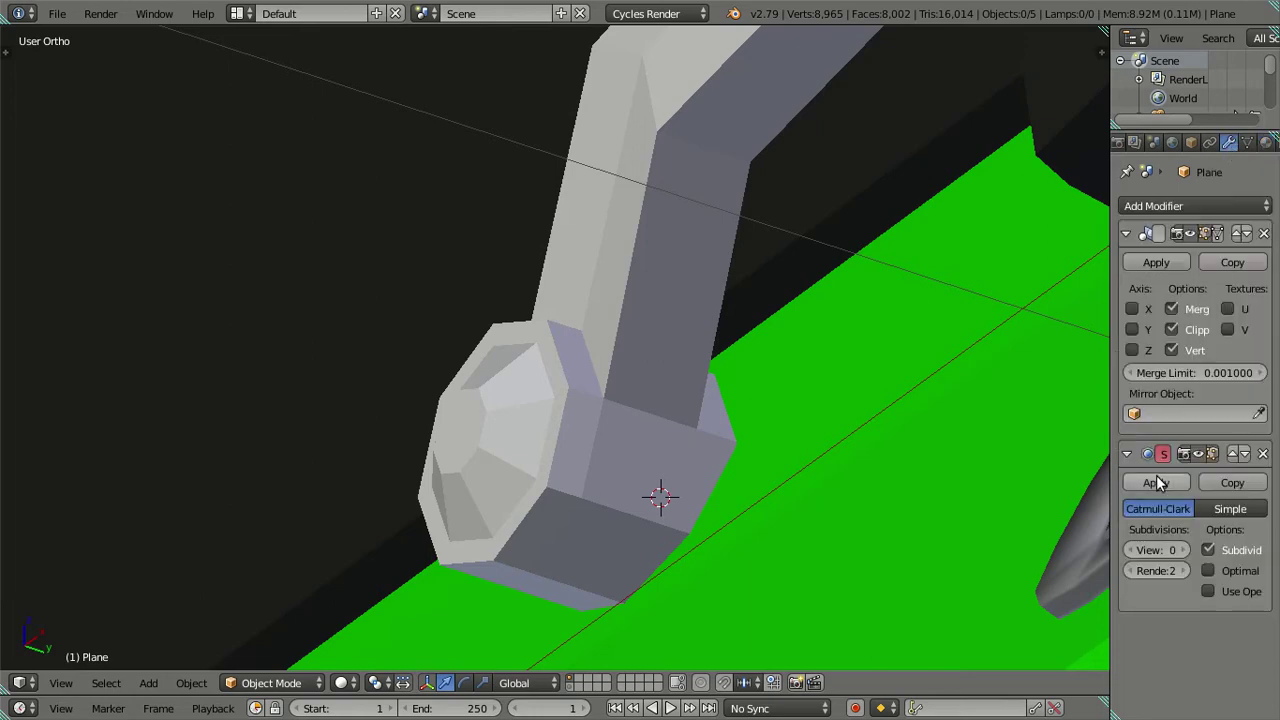
left_click(1185, 549)
mouse_move(781, 443)
middle_mouse_down()
mouse_move(508, 429)
mouse_move(674, 451)
mouse_move(697, 520)
mouse_move(647, 490)
mouse_move(610, 422)
mouse_move(522, 352)
mouse_move(468, 356)
mouse_move(530, 263)
middle_mouse_up()
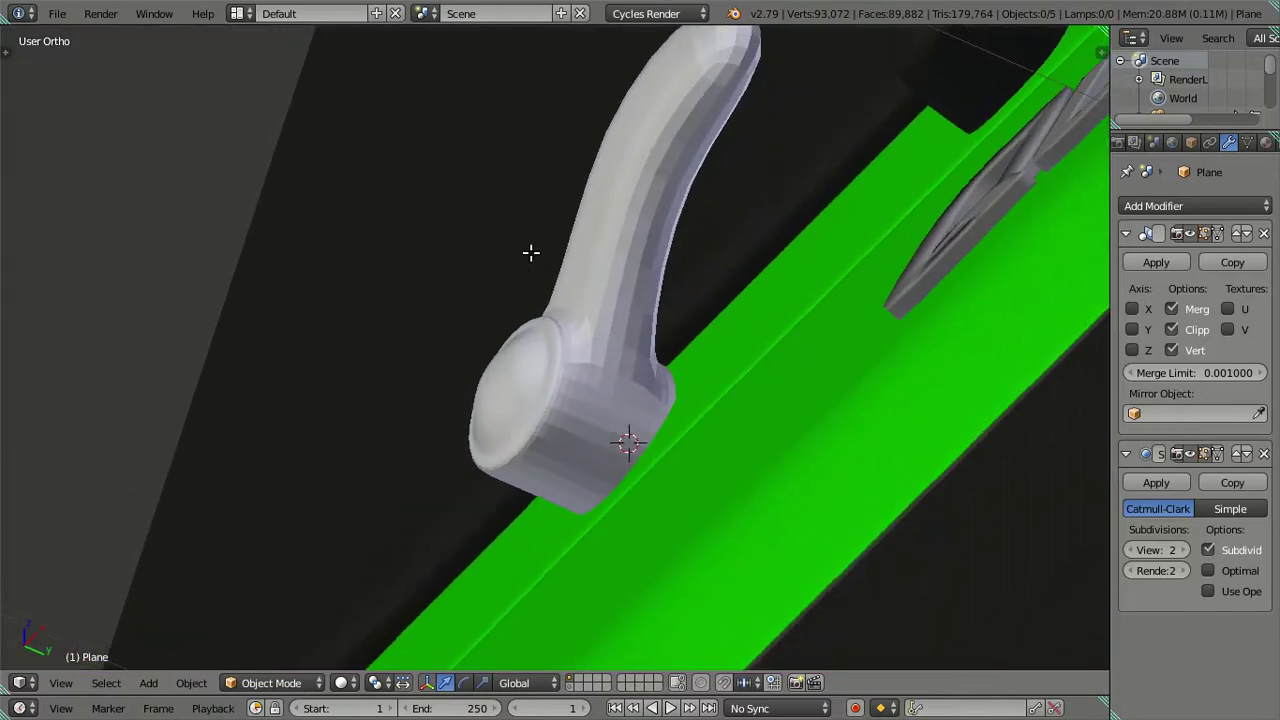
- Add a trial loop cut on the arm and preview the smoothed result
key("Tab")
key("ctrl+r")
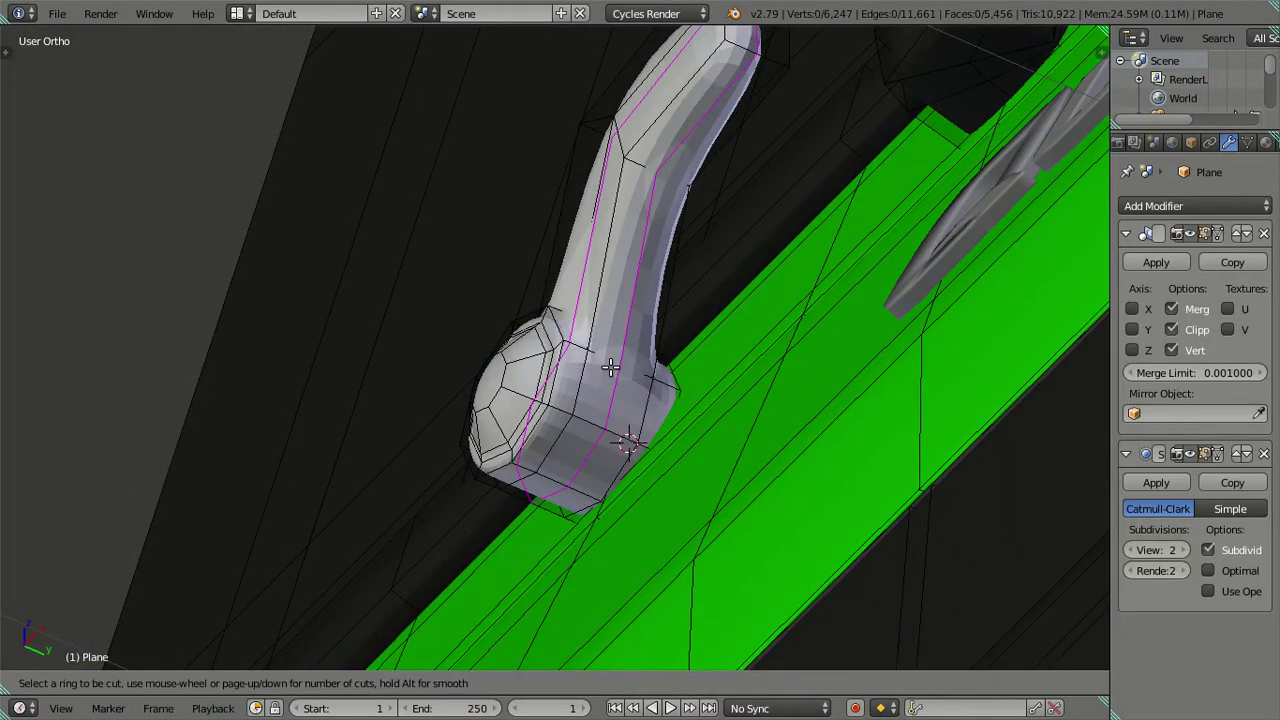
left_click(610, 368)
key("Tab")
mouse_move(505, 318)
middle_mouse_down()
mouse_move(646, 449)
mouse_move(809, 408)
mouse_move(834, 432)
mouse_move(763, 450)
mouse_move(634, 432)
mouse_move(538, 393)
mouse_move(500, 343)
middle_mouse_up()
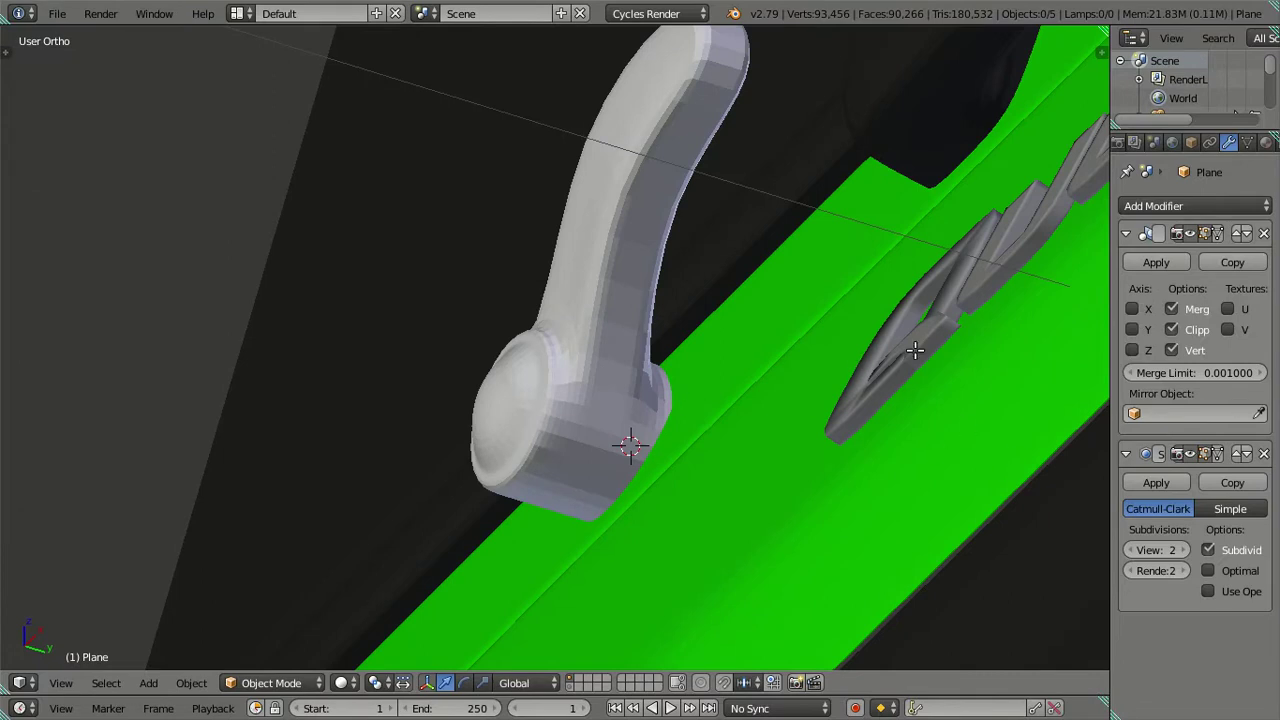
- Set subdivision viewport level to 0, undo the loop cut, and show the front view
key("Tab")
left_click(1131, 549)
left_click(1131, 549)
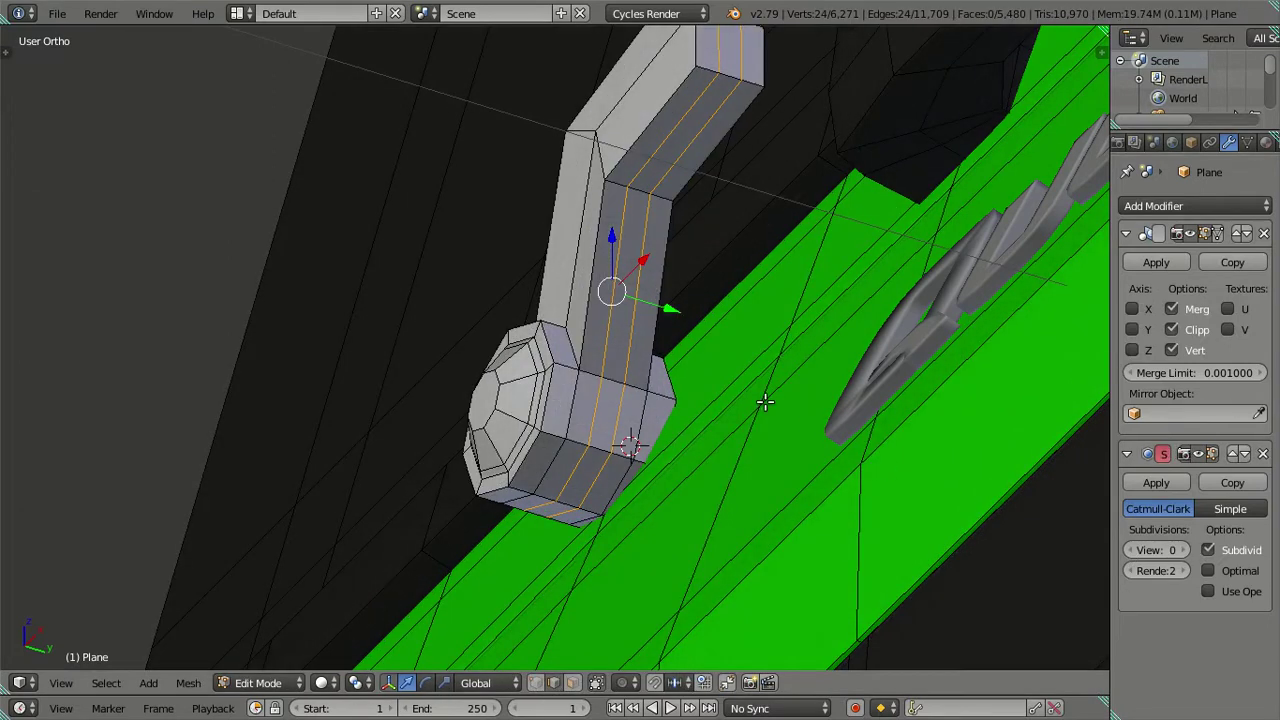
mouse_move(719, 362)
middle_mouse_down()
mouse_move(666, 334)
mouse_move(755, 418)
mouse_move(809, 374)
mouse_move(649, 423)
mouse_move(566, 486)
mouse_move(492, 470)
middle_mouse_up()
key("ctrl+z")
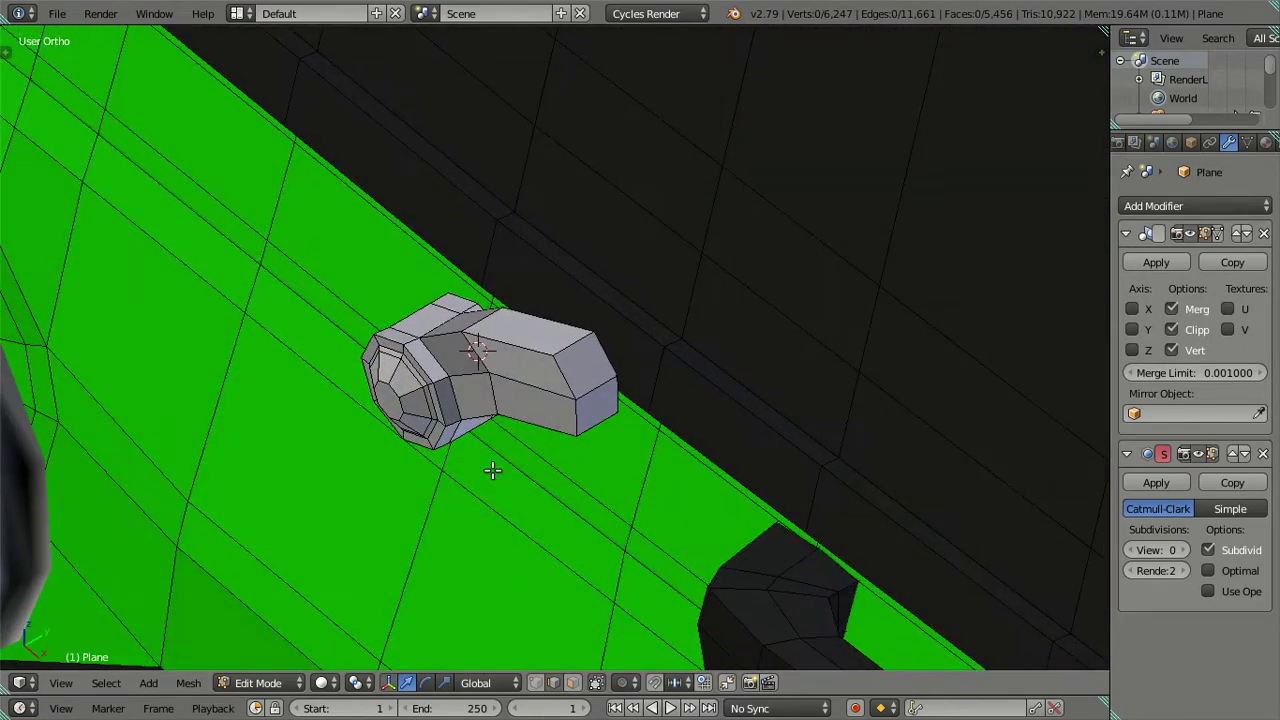
key("KP_1")
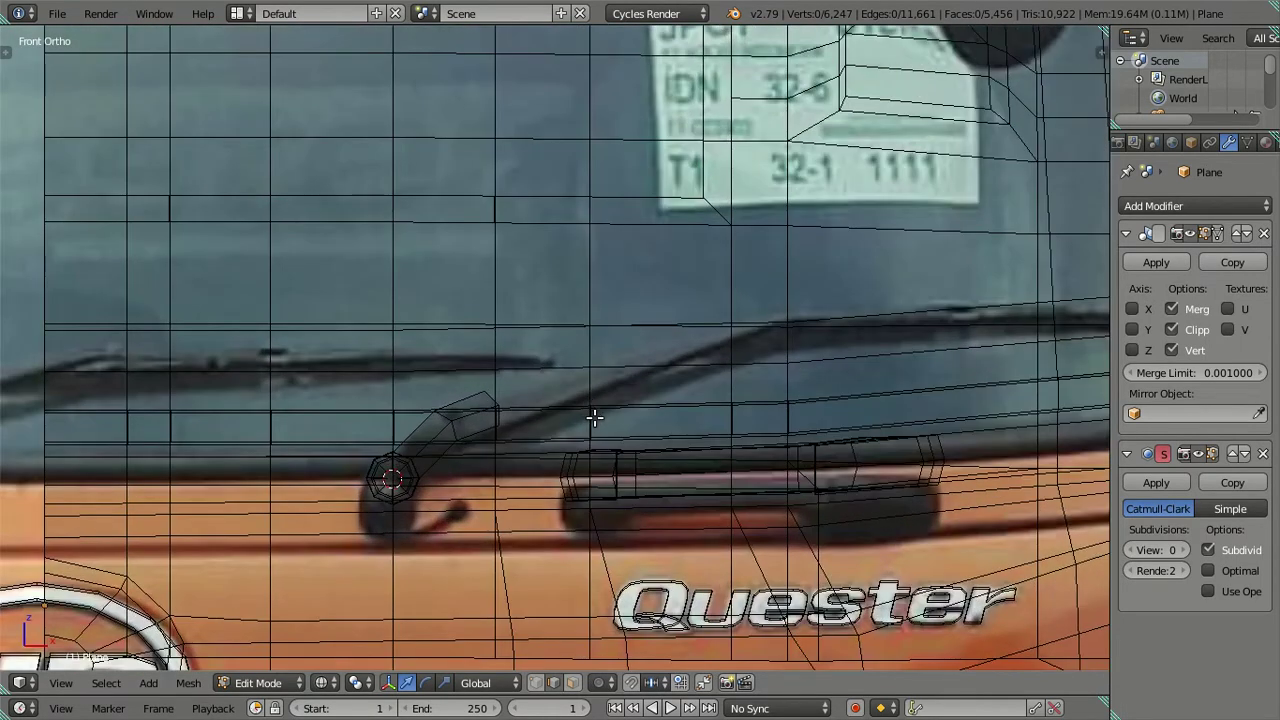
- Exit Blender's fullscreen window and open the green truck reference photo
scroll(417, 460, "down", 1)
scroll(414, 460, "up", 1)
scroll(457, 449, "up", 1)
scroll(437, 455, "down", 1)
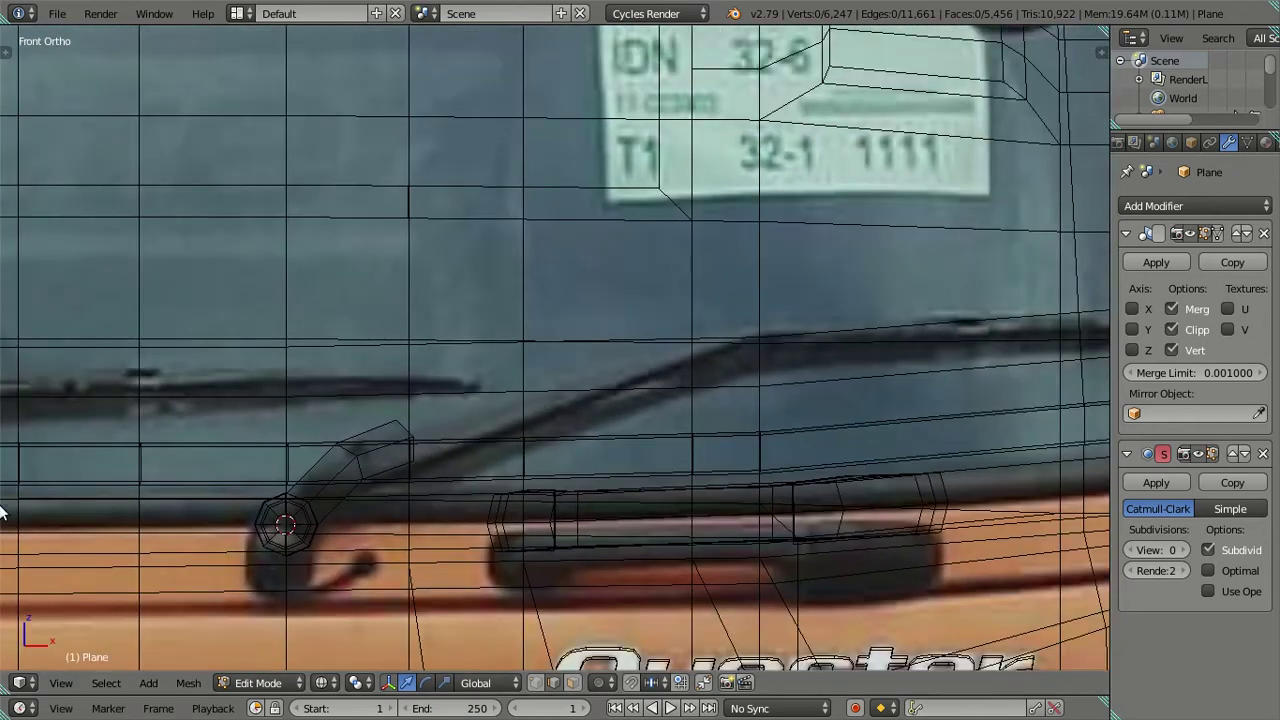
left_click(152, 13)
left_click(170, 55)
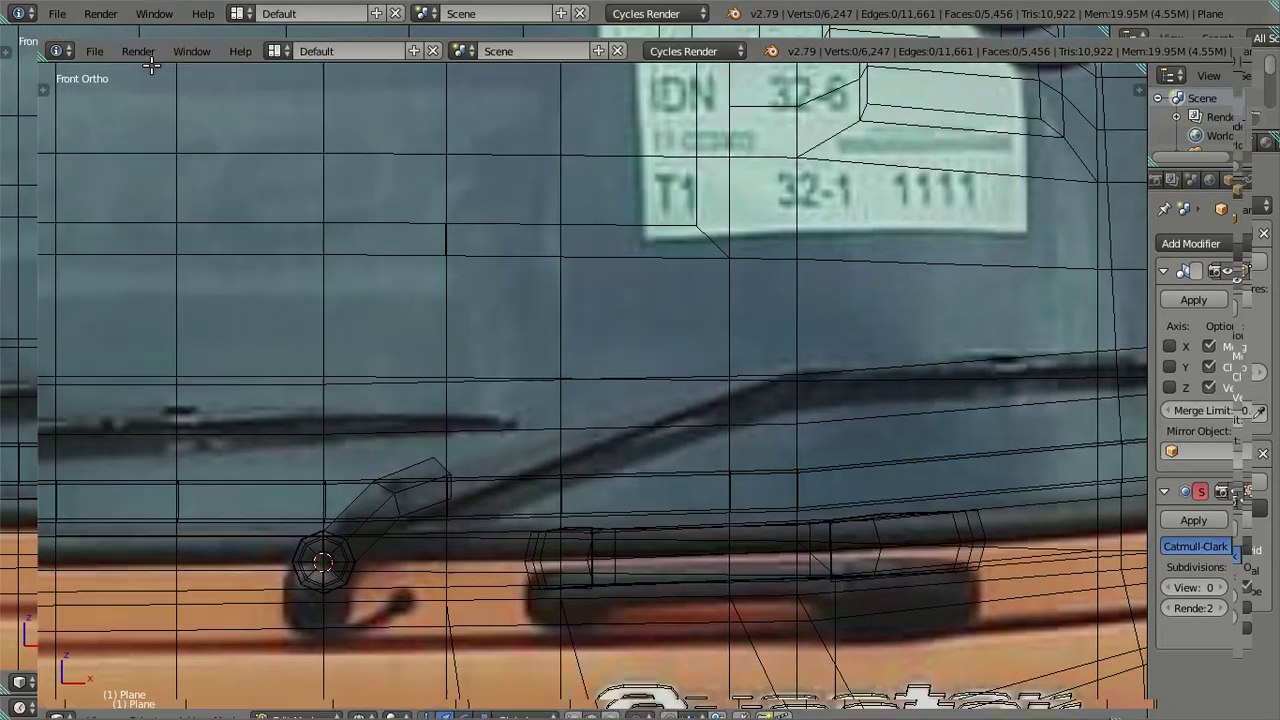
left_click(17, 382)
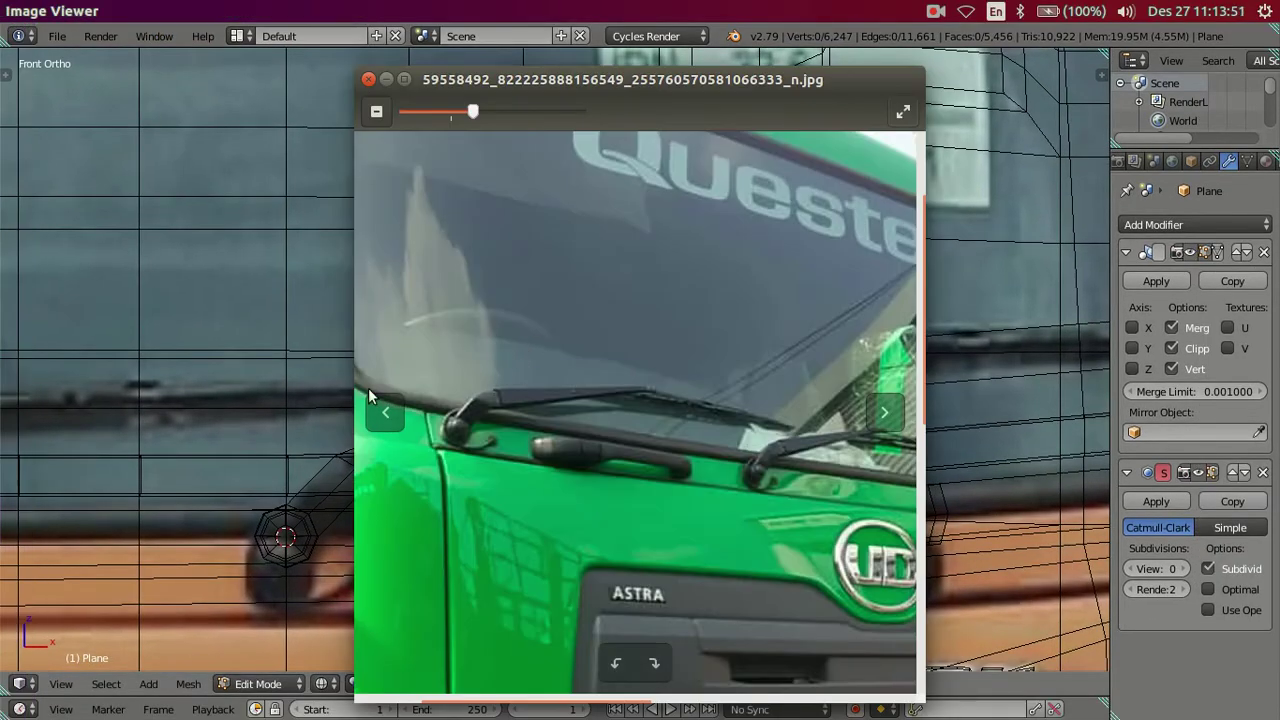
- Zoom into the photo's wiper pivot, then bring Blender back and orbit the arm
scroll(589, 492, "up", 1)
scroll(567, 466, "up", 2)
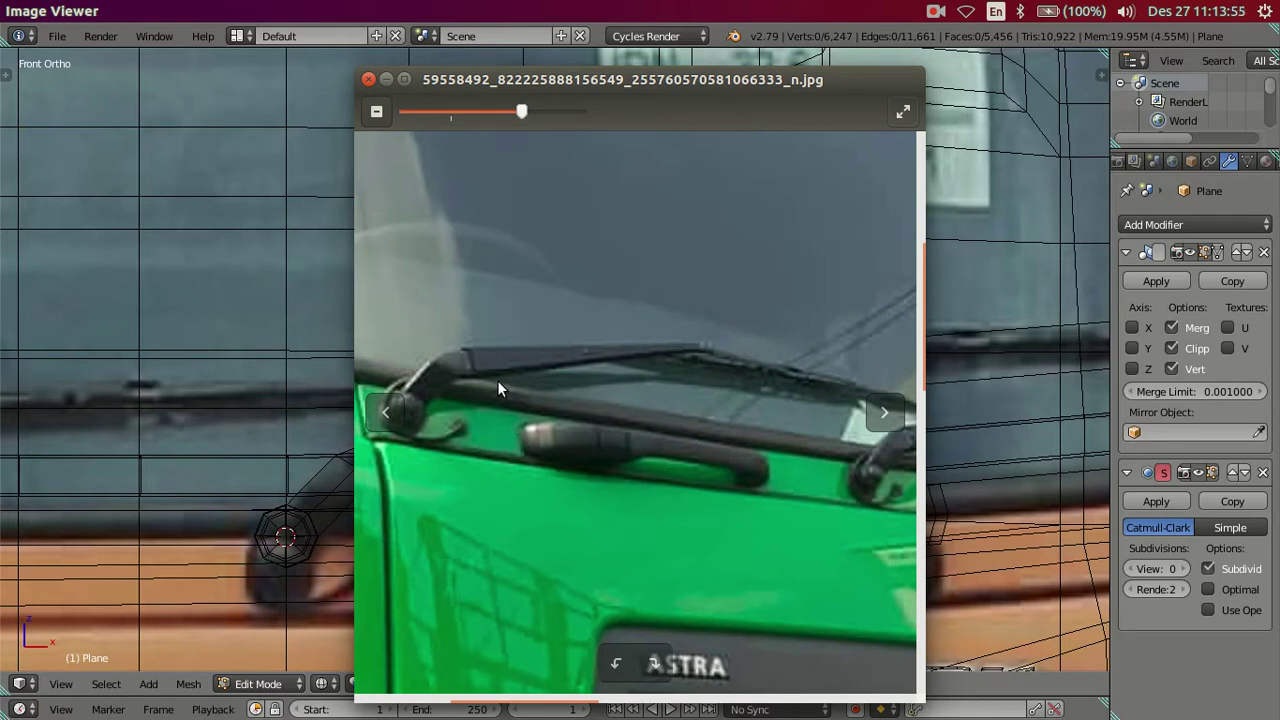
scroll(497, 380, "down", 2)
scroll(685, 455, "up", 1)
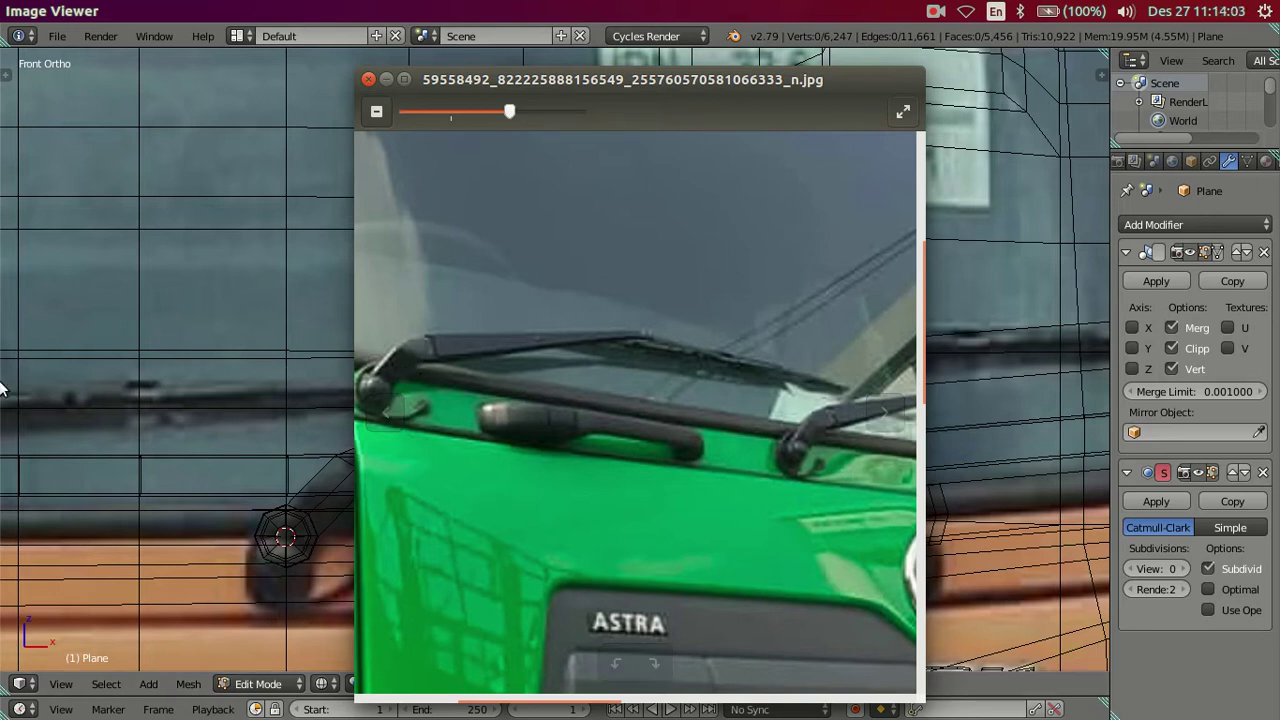
mouse_move(2, 390)
left_click(17, 262)
mouse_move(617, 437)
middle_mouse_down()
mouse_move(594, 454)
mouse_move(571, 440)
mouse_move(578, 418)
mouse_move(428, 480)
mouse_move(734, 263)
mouse_move(623, 380)
mouse_move(516, 367)
middle_mouse_up()
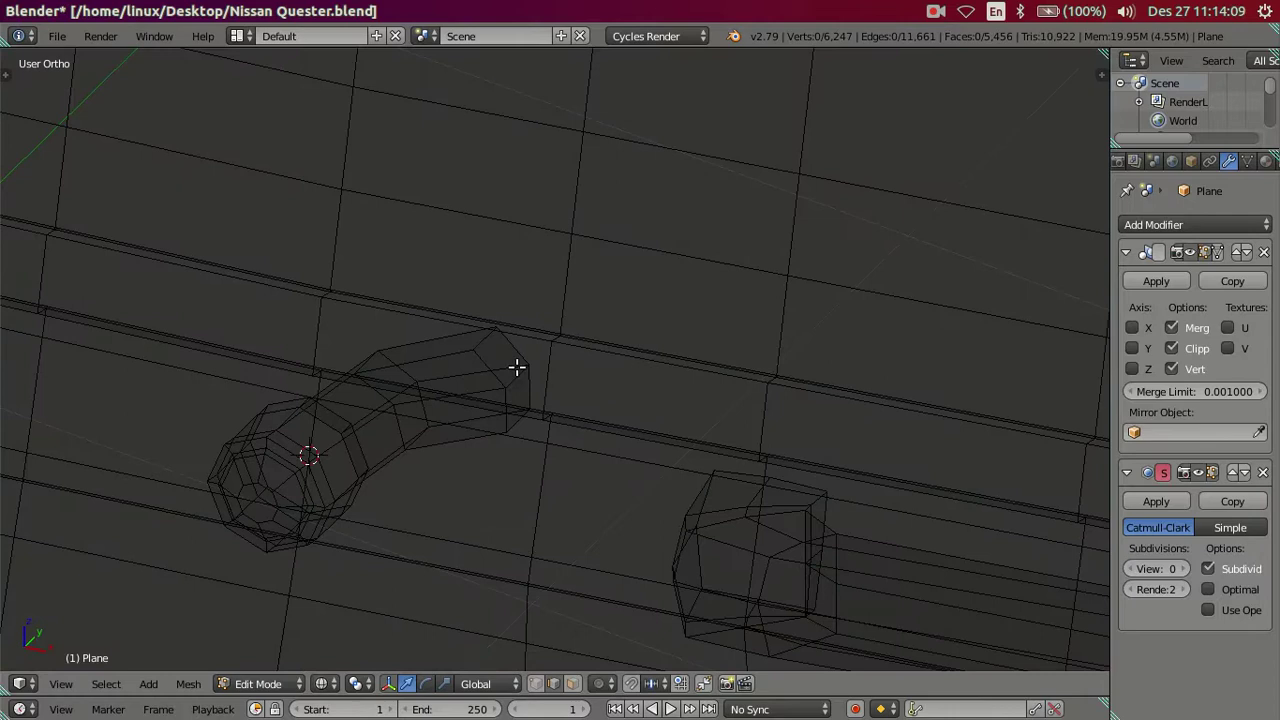
- Select the two faces at the end of the bent wiper arm
right_click(508, 363, "alt")
key("a")
right_click(494, 357, "alt")
right_click(521, 357, "shift")
scroll(528, 407, "up", 3)
middle_click_drag(491, 463, 514, 443, "shift")
right_click(508, 367, "shift")
right_click(453, 315, "shift")
- In front view, resize the end faces and rotate them about 2.14° along the wiper line
key("KP_1")
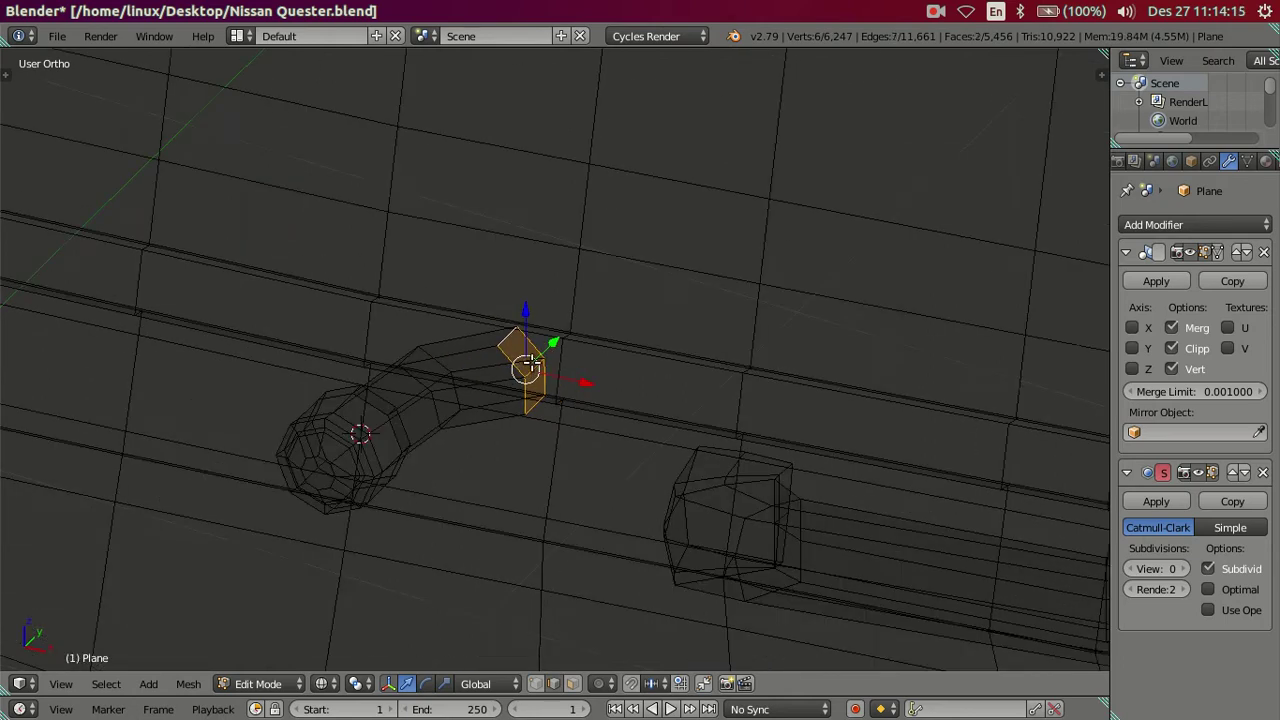
scroll(591, 406, "up", 2)
scroll(674, 343, "up", 2)
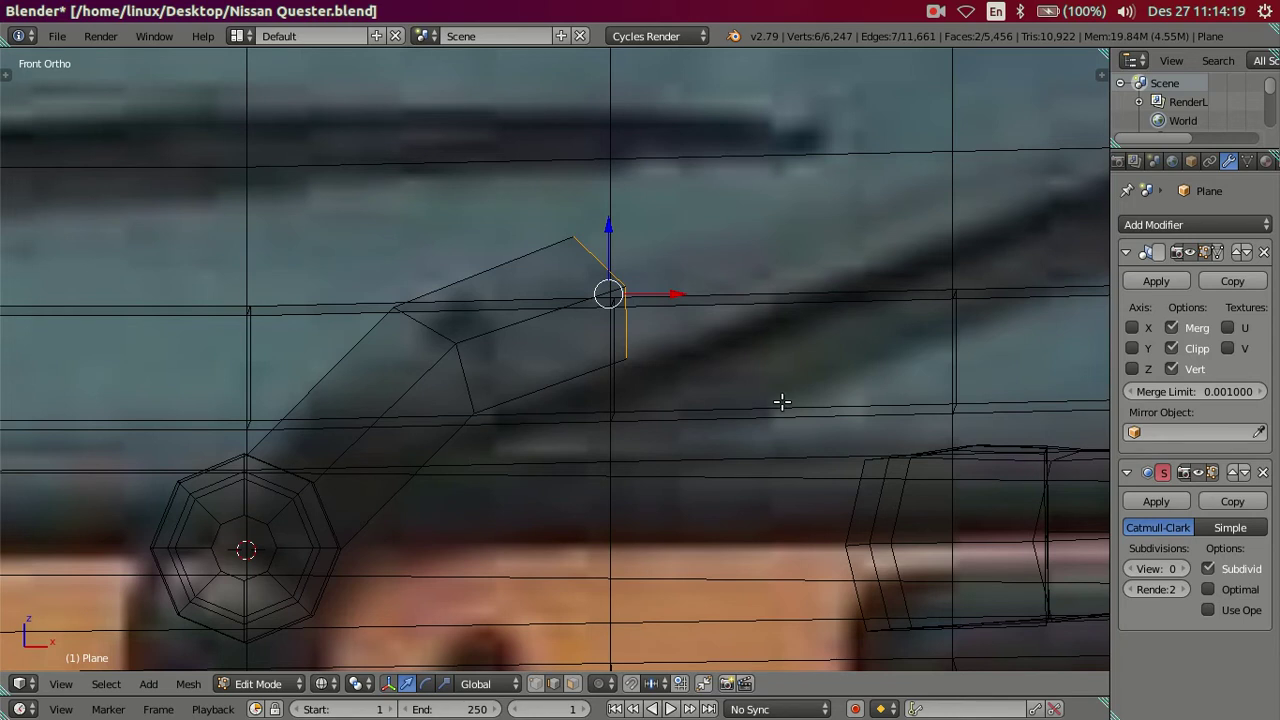
key("s")
left_click(861, 340)
key("r")
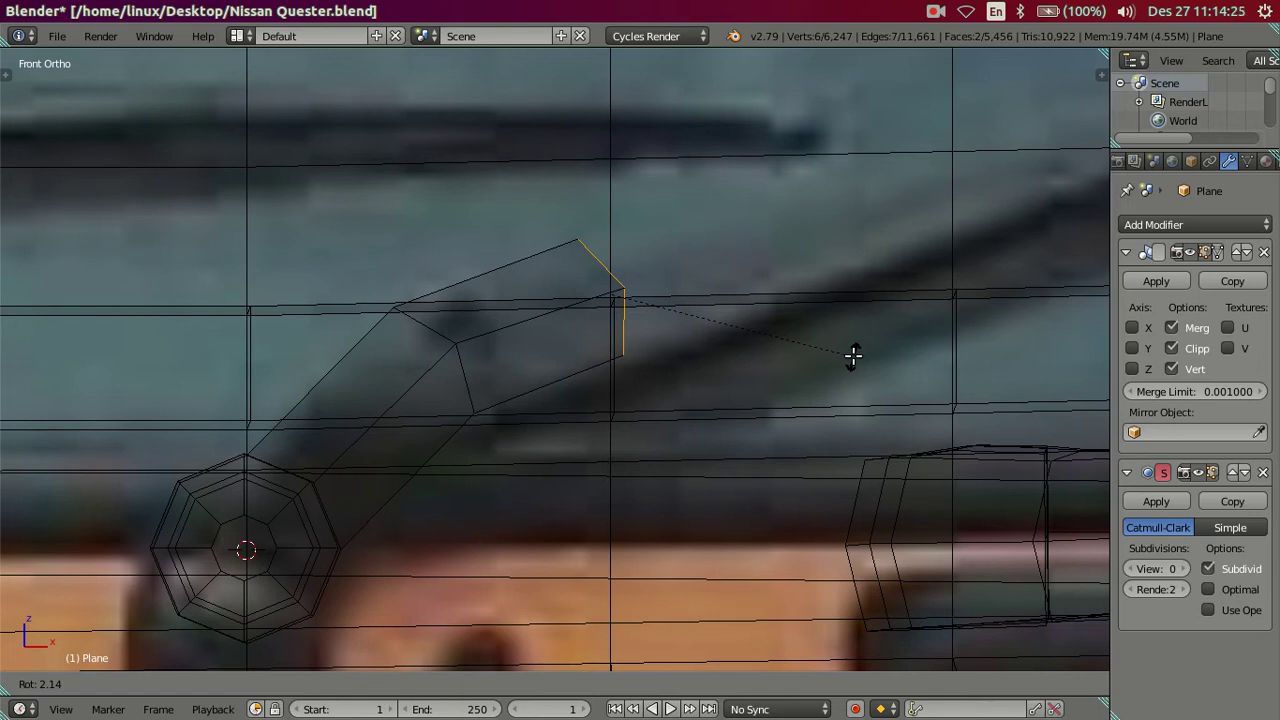
left_click(853, 355)
scroll(845, 350, "down", 3)
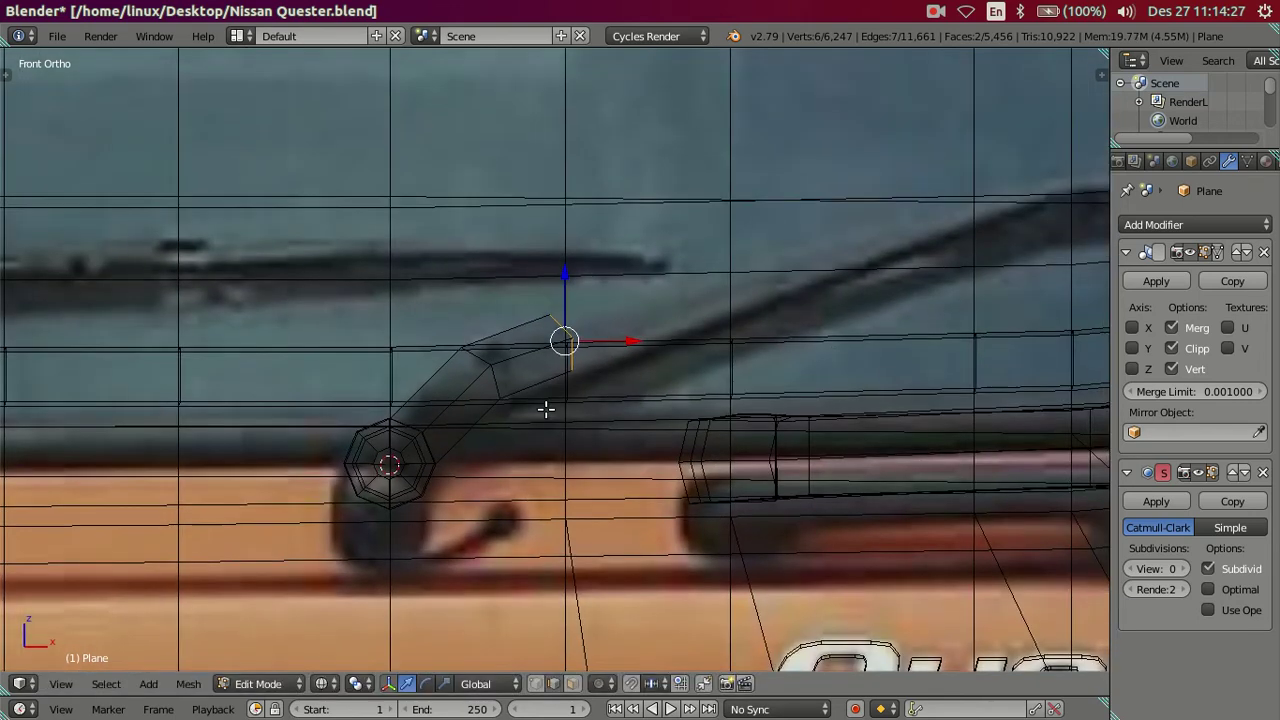
scroll(551, 410, "up", 2)
mouse_move(558, 393)
middle_mouse_down("shift")
mouse_move(437, 463)
mouse_move(720, 349)
mouse_move(650, 406)
middle_mouse_up("shift")
key("z")
scroll(768, 331, "up", 3)
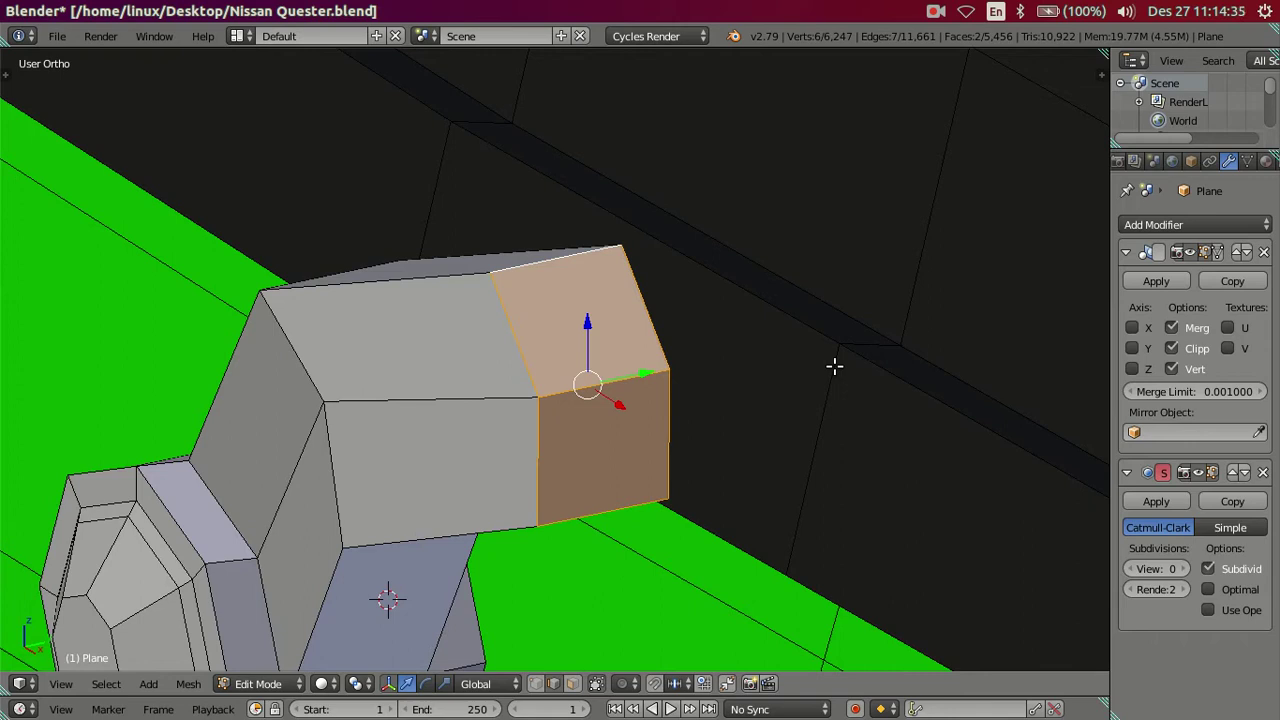
- Delete the arm's two end faces, leaving the end open
key("e")
key("s")
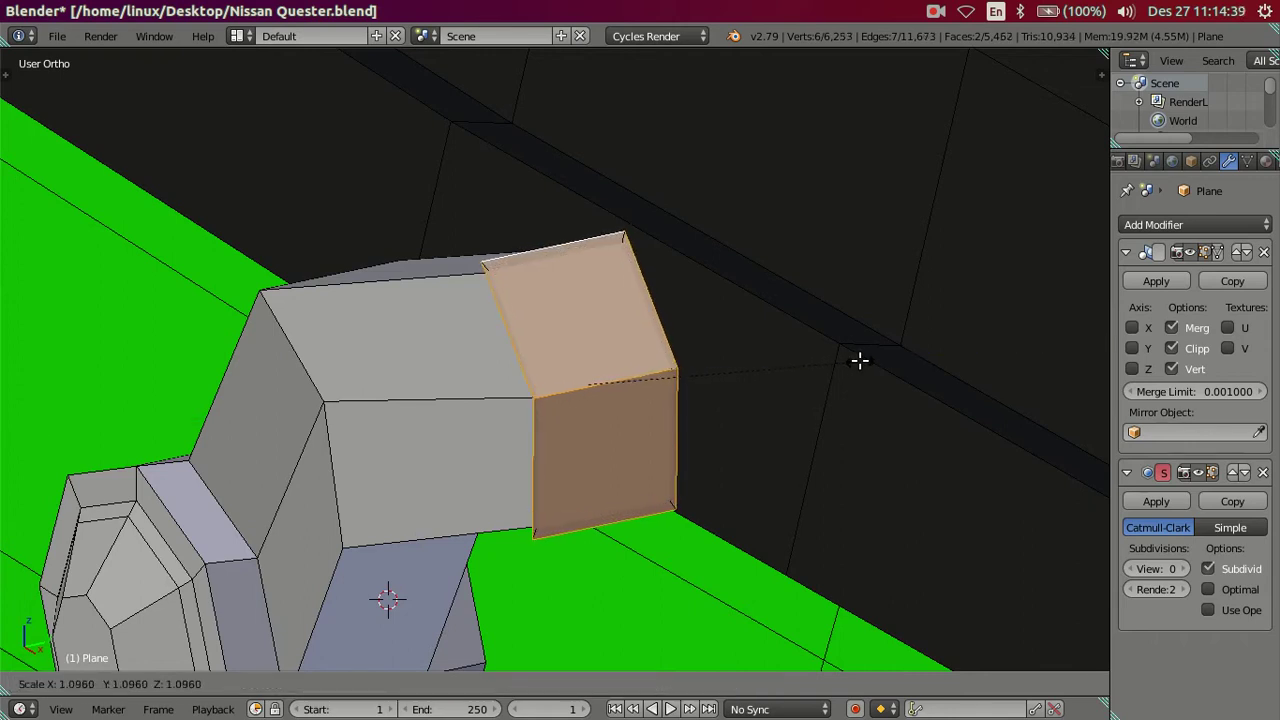
right_click(860, 360)
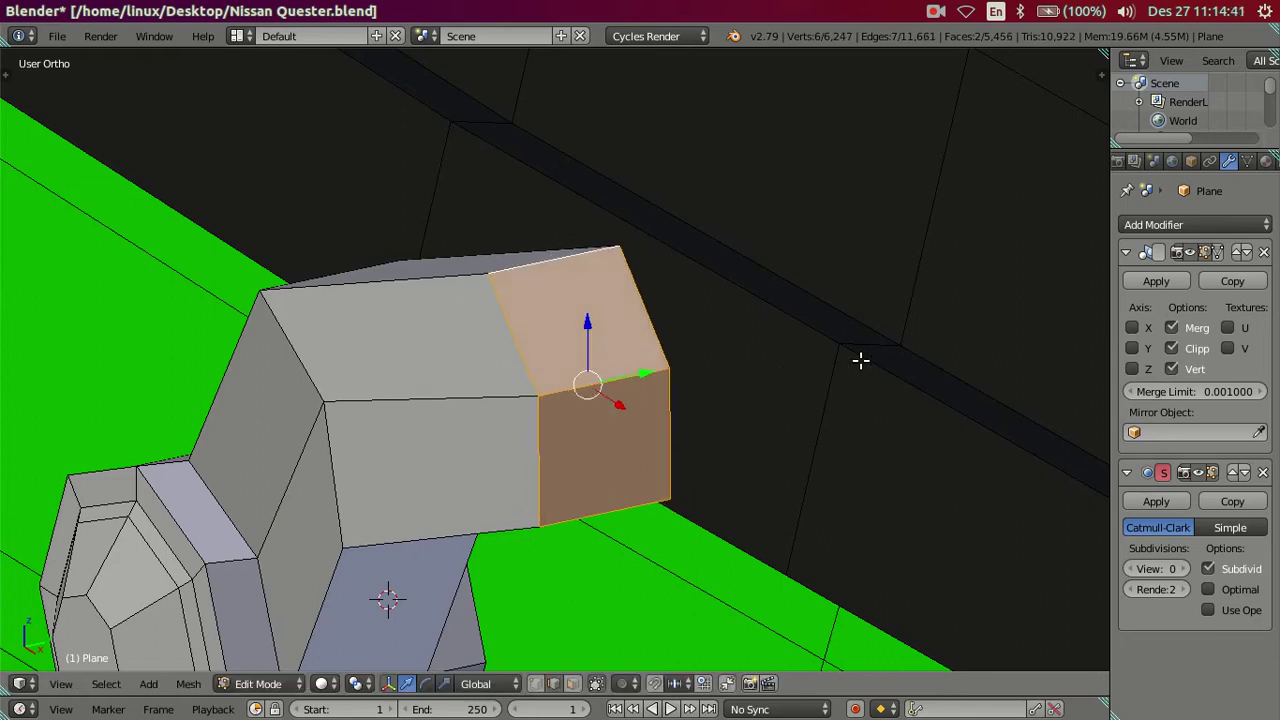
key("x")
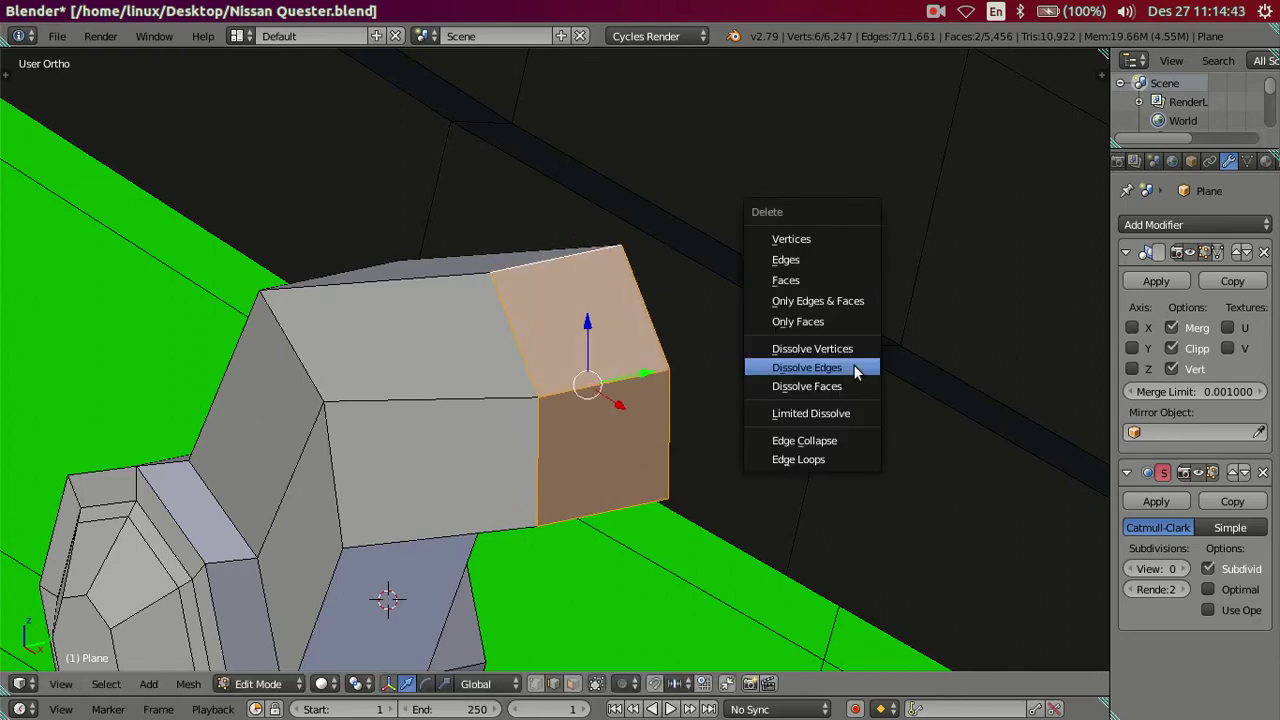
left_click(804, 281)
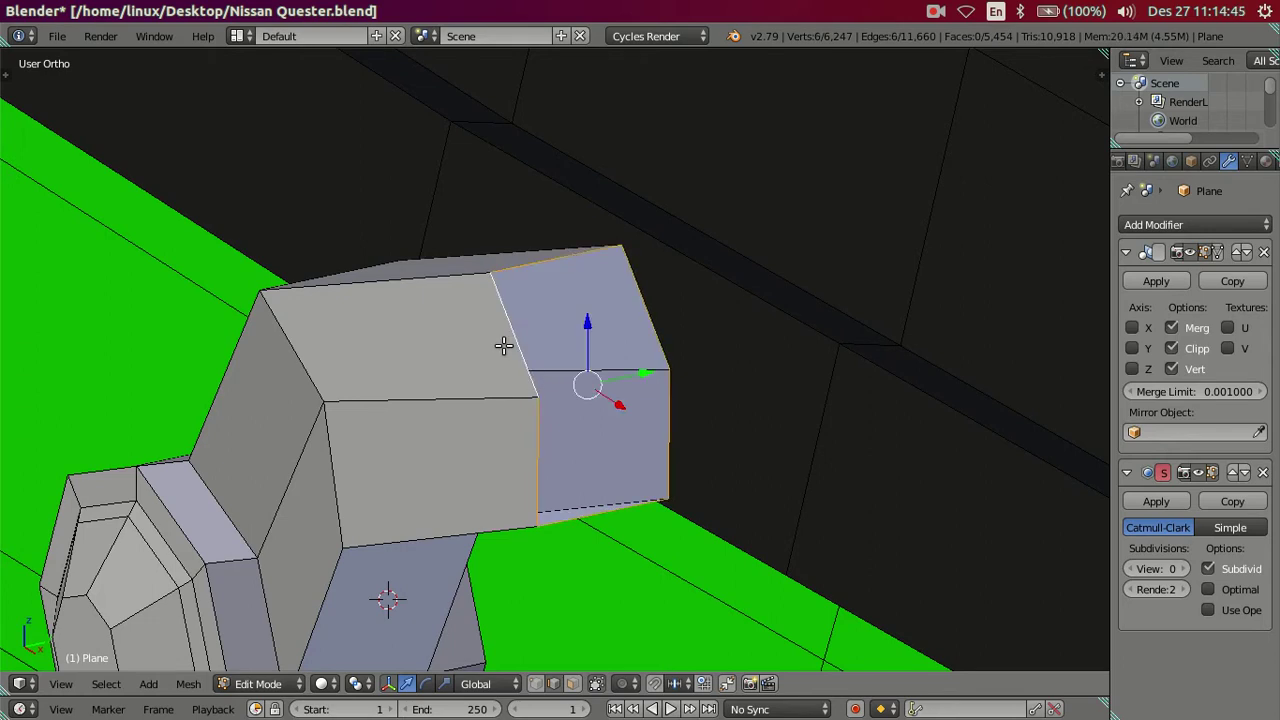
- Extrude the open end's edges and scale them outward into a slightly flared rim
key("e")
key("s")
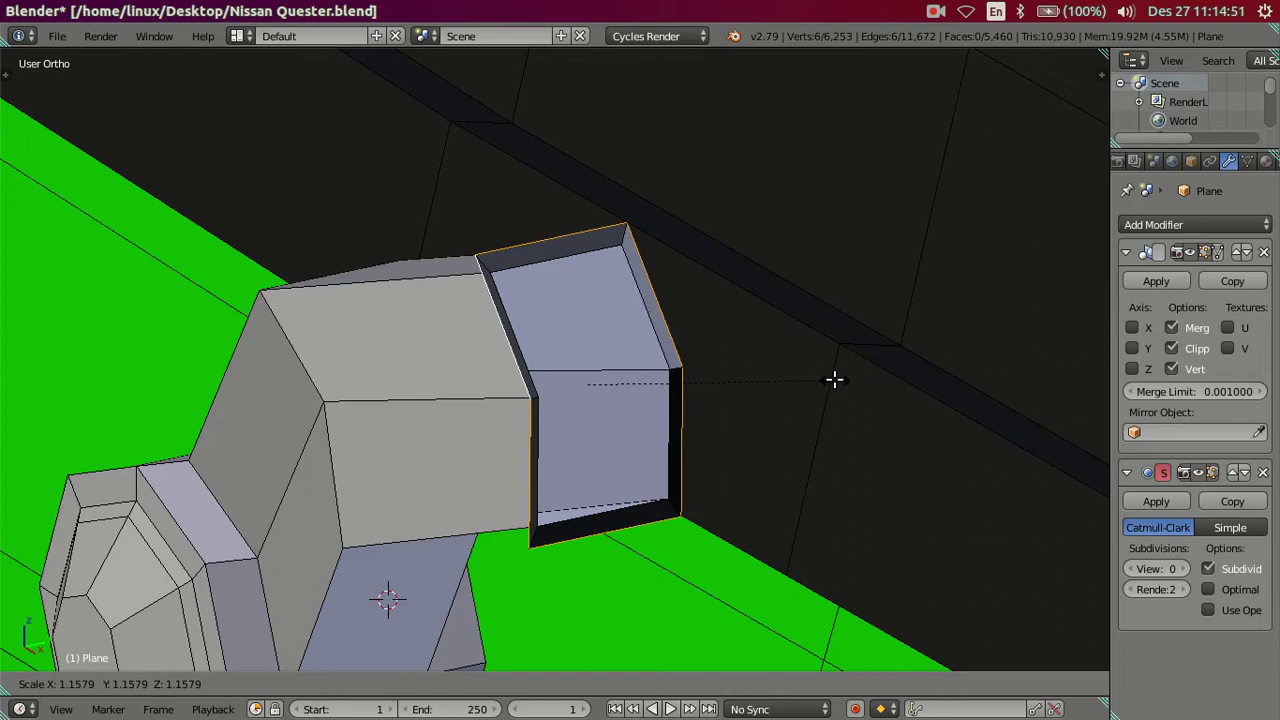
left_click(834, 379)
middle_click_drag(834, 379, 710, 331)
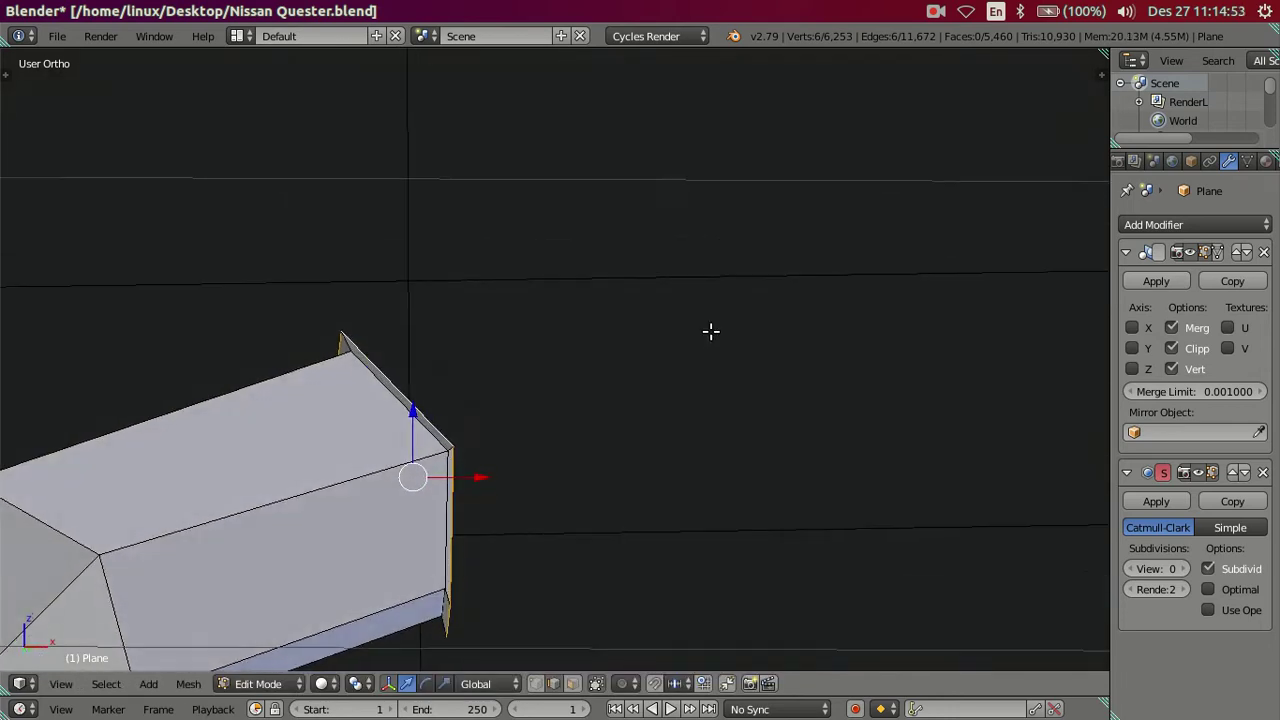
scroll(689, 374, "up", 2)
middle_click_drag(489, 463, 777, 229, "shift")
scroll(709, 313, "up", 1)
middle_click_drag(709, 313, 714, 340, "shift")
- In see-through view, nudge the rim's end edge into alignment, then deselect
key("z")
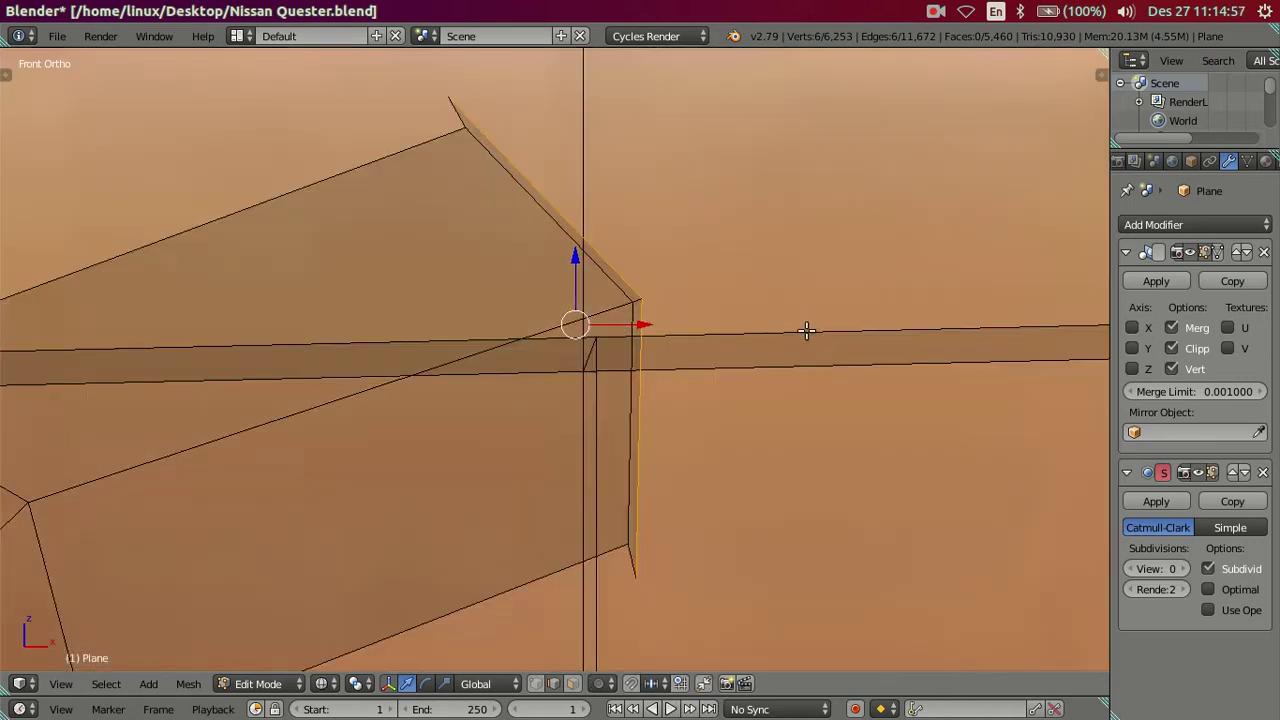
key("g")
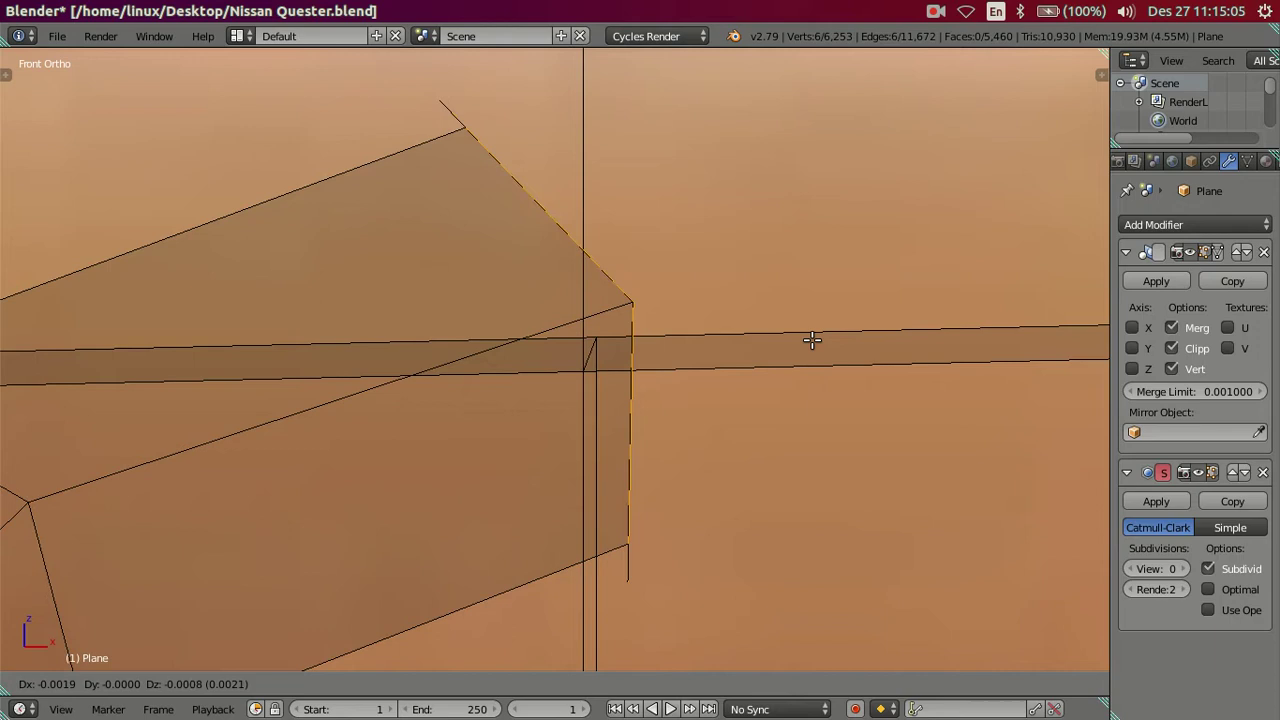
left_click(812, 340)
mouse_move(806, 343)
middle_mouse_down()
mouse_move(700, 380)
mouse_move(674, 360)
mouse_move(814, 329)
mouse_move(815, 345)
middle_mouse_up()
key("a")
key("z")
- Stretch the arm's end loop about 1.078 times along the Y axis
right_click(618, 400)
mouse_move(618, 400)
middle_mouse_down()
mouse_move(691, 357)
mouse_move(562, 399)
middle_mouse_up()
scroll(818, 374, "up", 2)
mouse_move(818, 374)
middle_mouse_down()
mouse_move(763, 400)
mouse_move(788, 394)
middle_mouse_up()
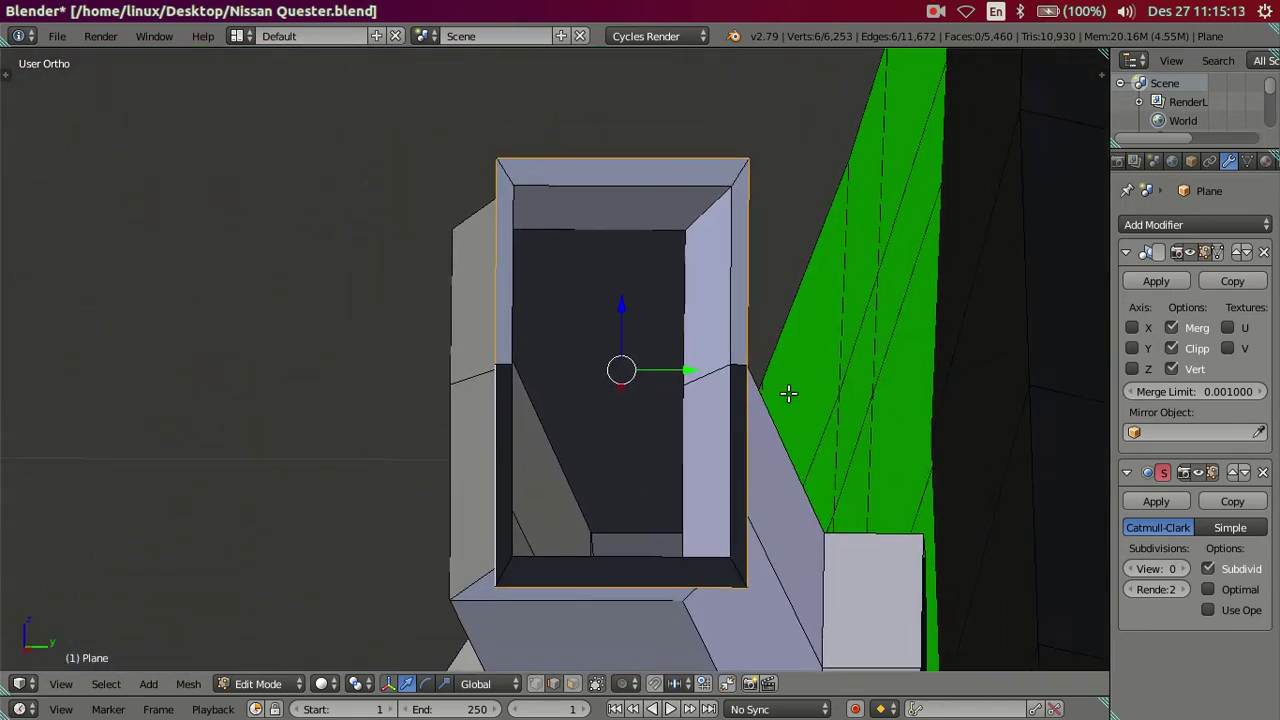
key("s")
key("y")
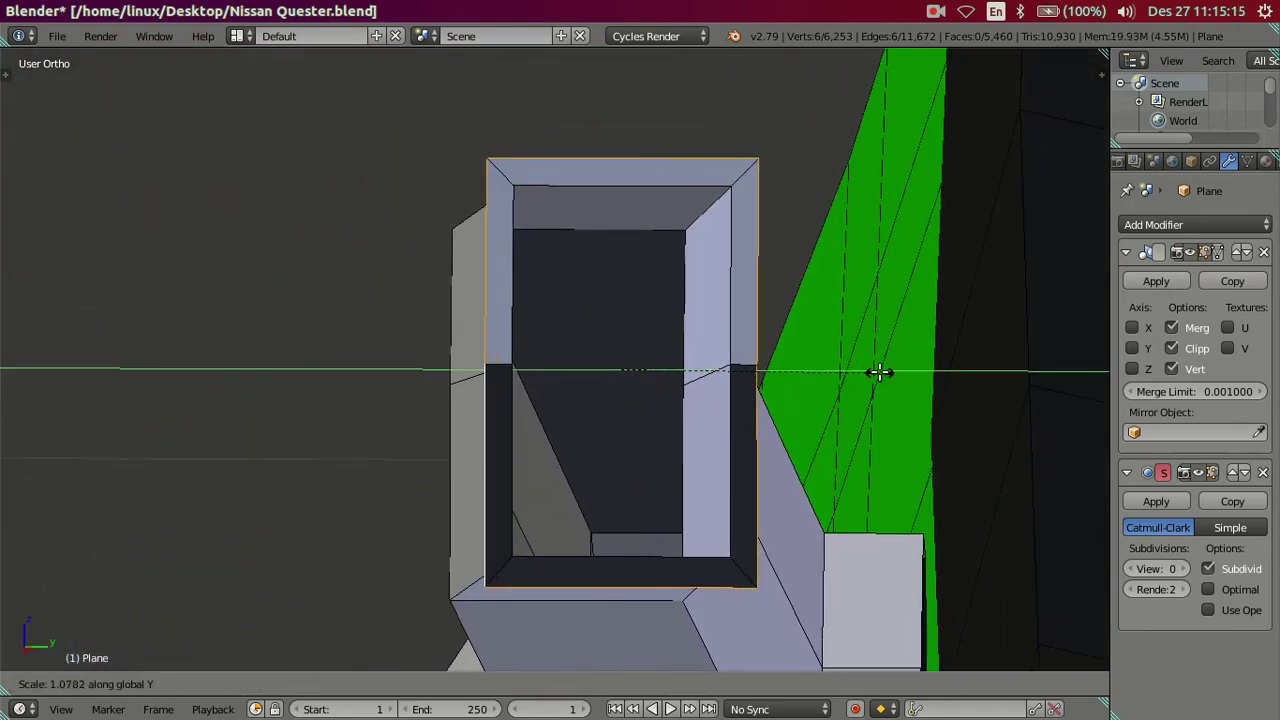
left_click(878, 372)
mouse_move(878, 372)
middle_mouse_down()
mouse_move(700, 400)
mouse_move(771, 366)
mouse_move(563, 446)
middle_mouse_up()
scroll(770, 366, "down", 3)
key("KP_1")
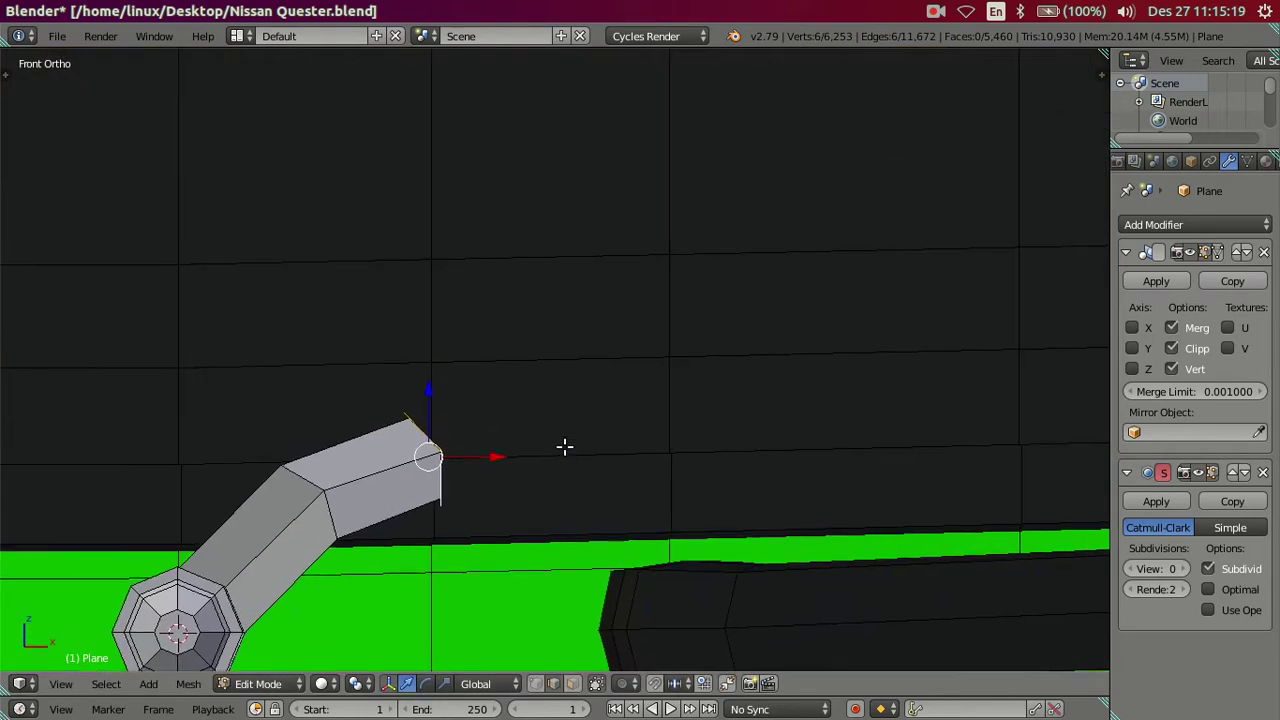
- Extrude the arm's end edge into a new section along the wiper line
scroll(643, 394, "up", 3)
middle_click_drag(462, 484, 458, 478, "shift")
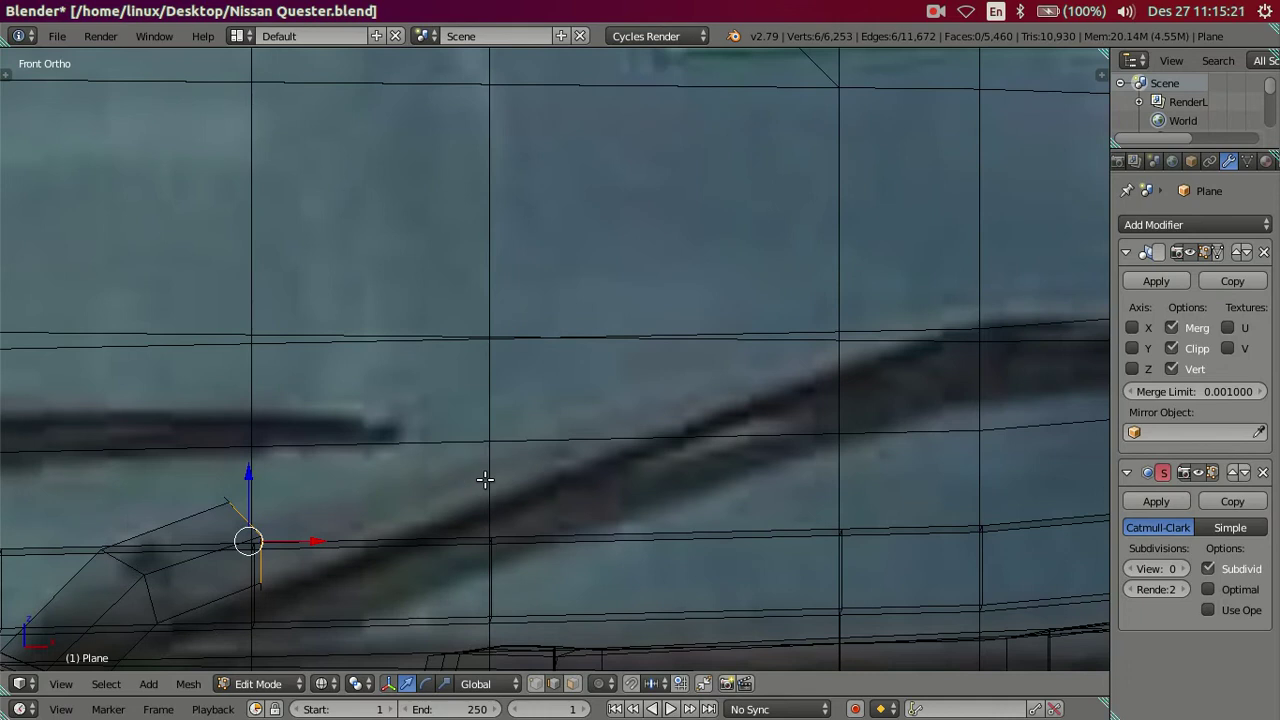
key("e")
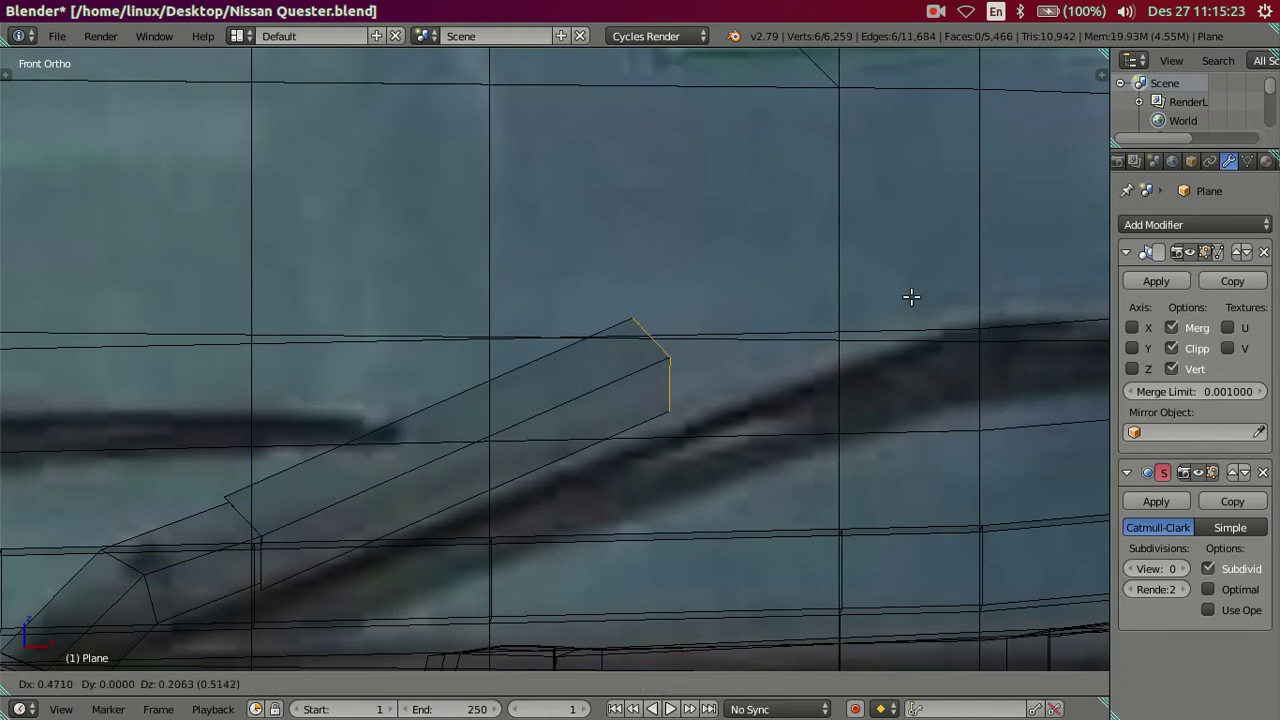
left_click(919, 296)
- Lower the new end edge slightly and shrink it to about 0.58 for a tapered tip
scroll(794, 329, "down", 3)
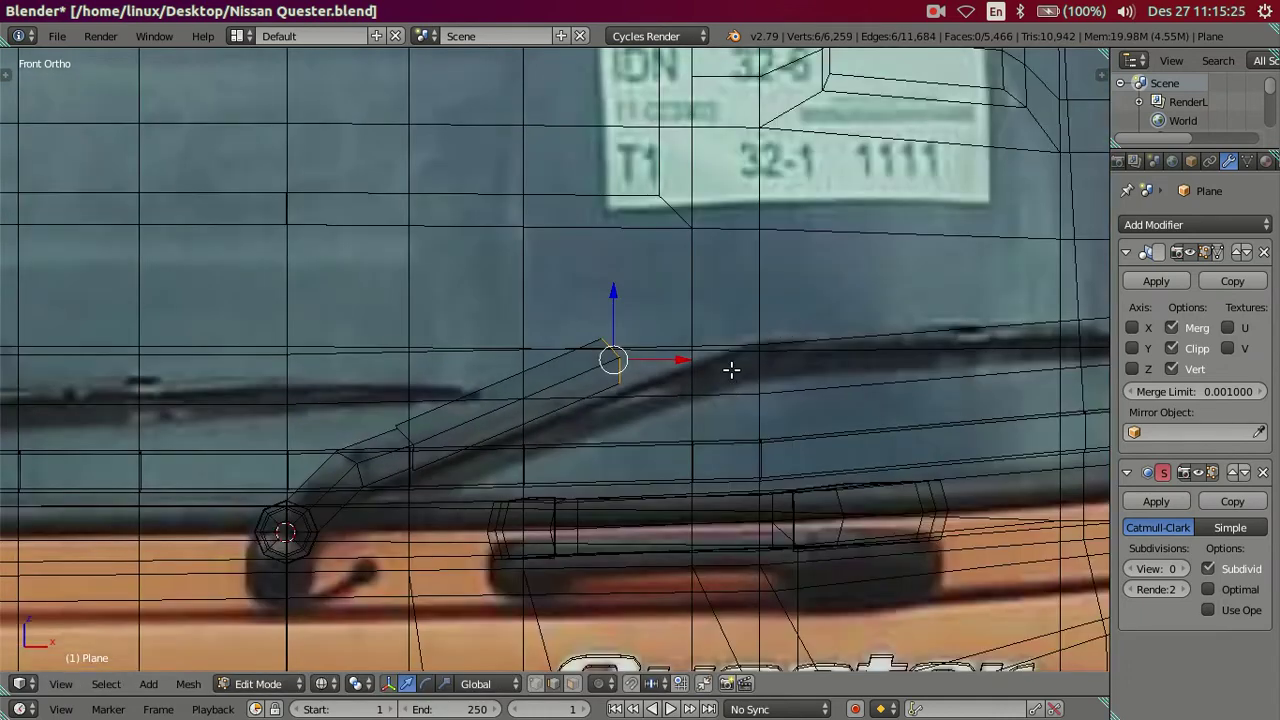
scroll(707, 402, "up", 2)
scroll(703, 403, "up", 2)
left_click_drag(667, 291, 684, 303)
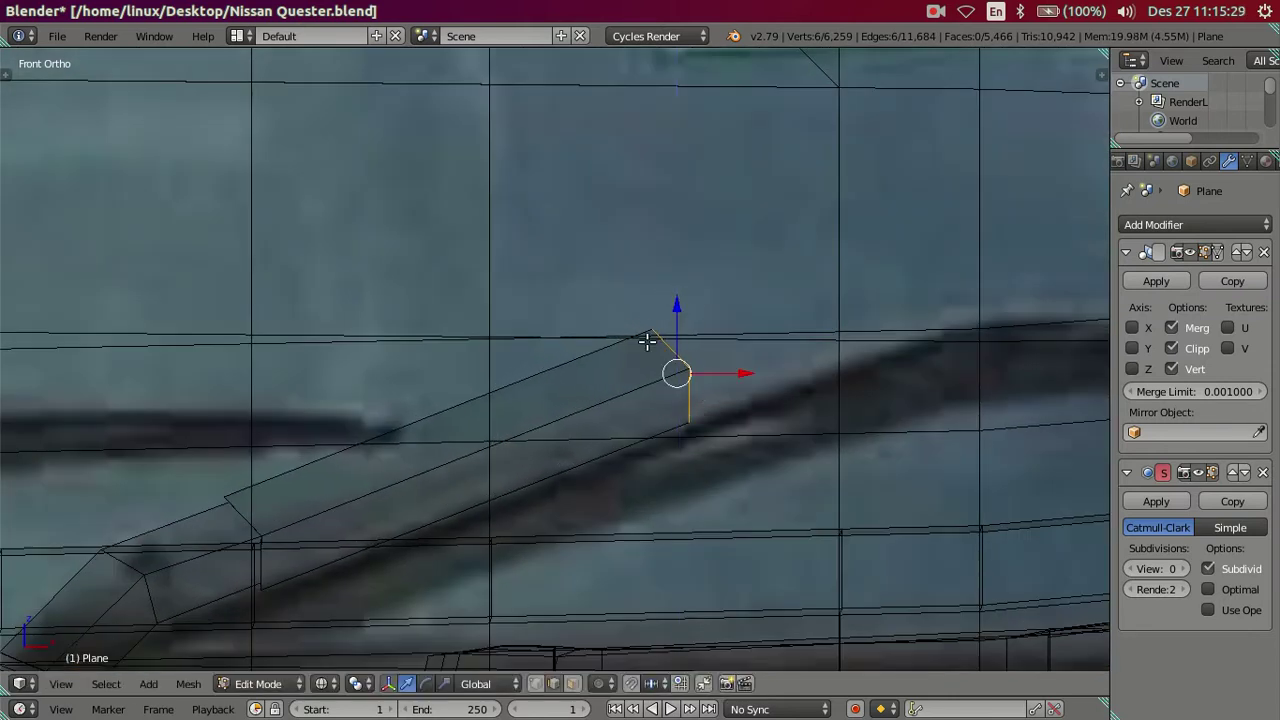
key("s")
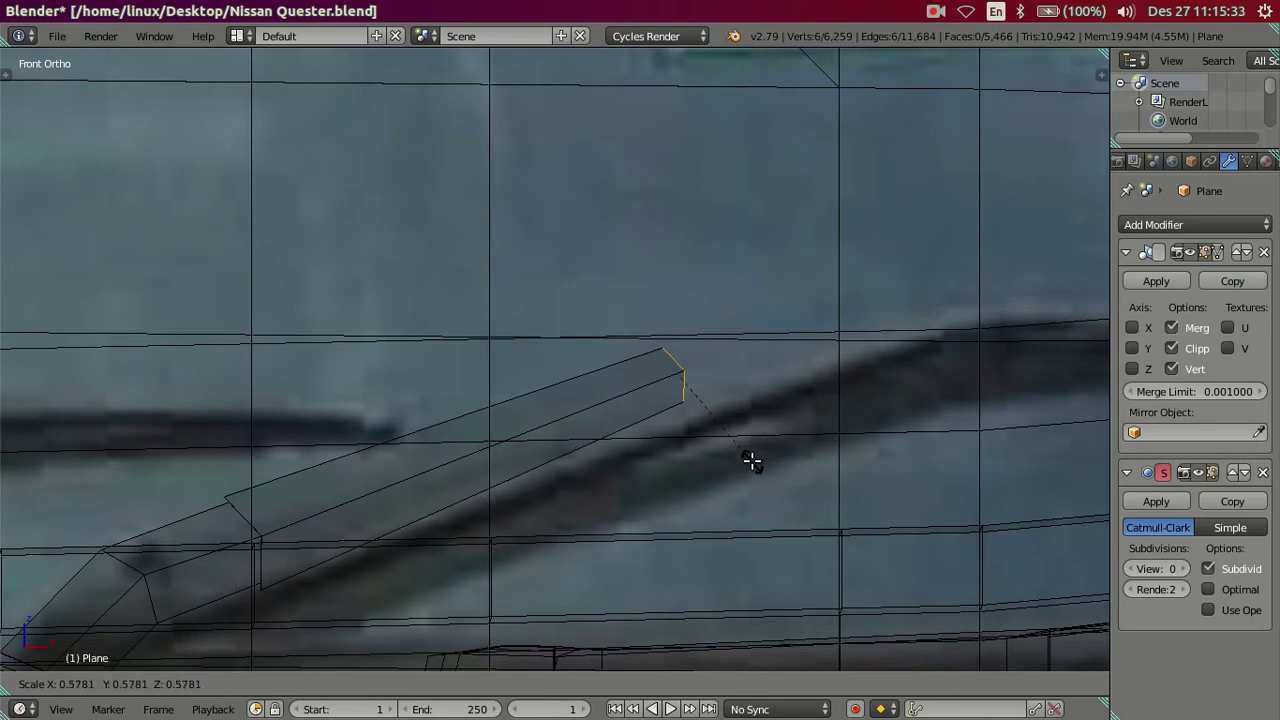
left_click(747, 452)
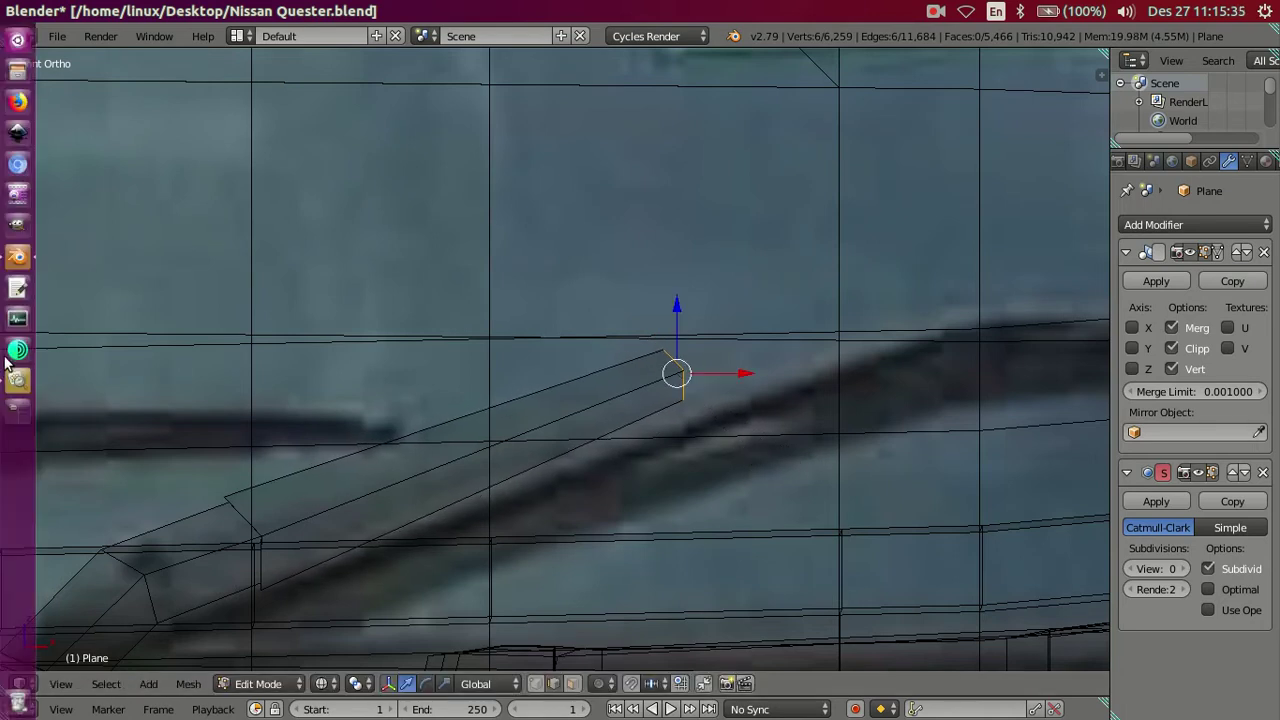
- Check the truck reference photo, then return to Blender and zoom in
left_click(16, 380)
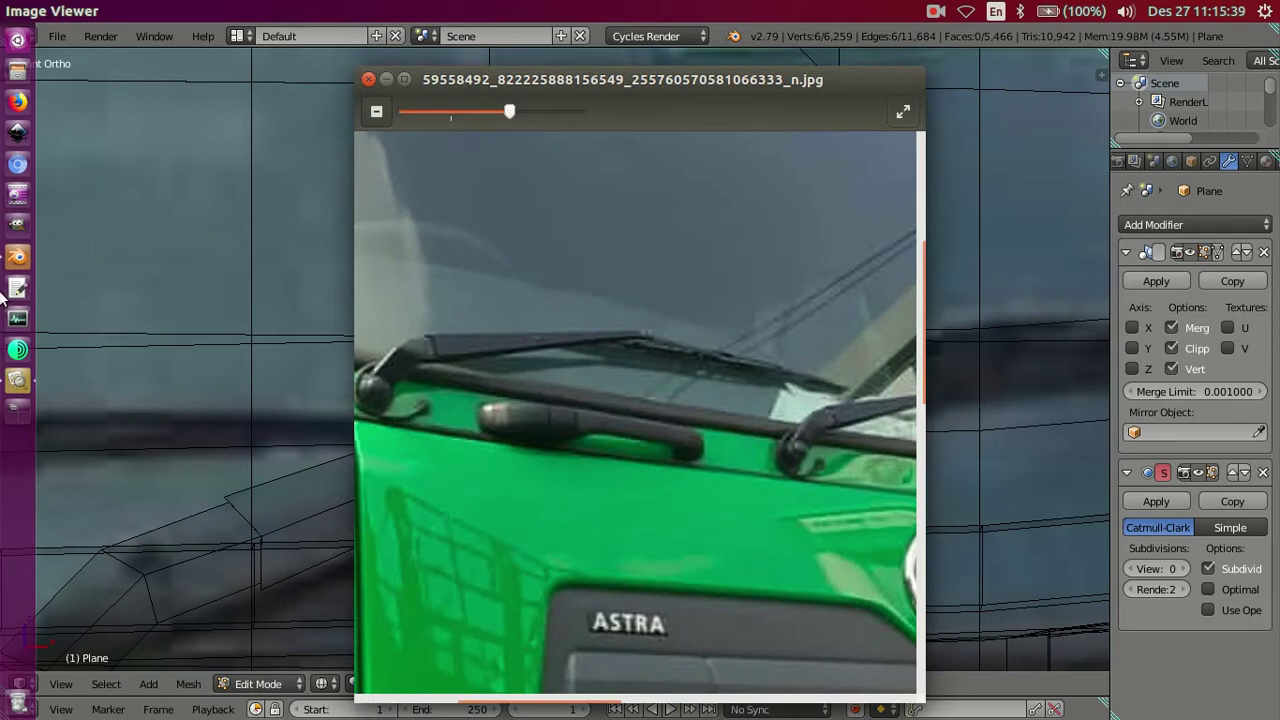
left_click(17, 257)
scroll(560, 314, "up", 2)
scroll(490, 394, "up", 1)
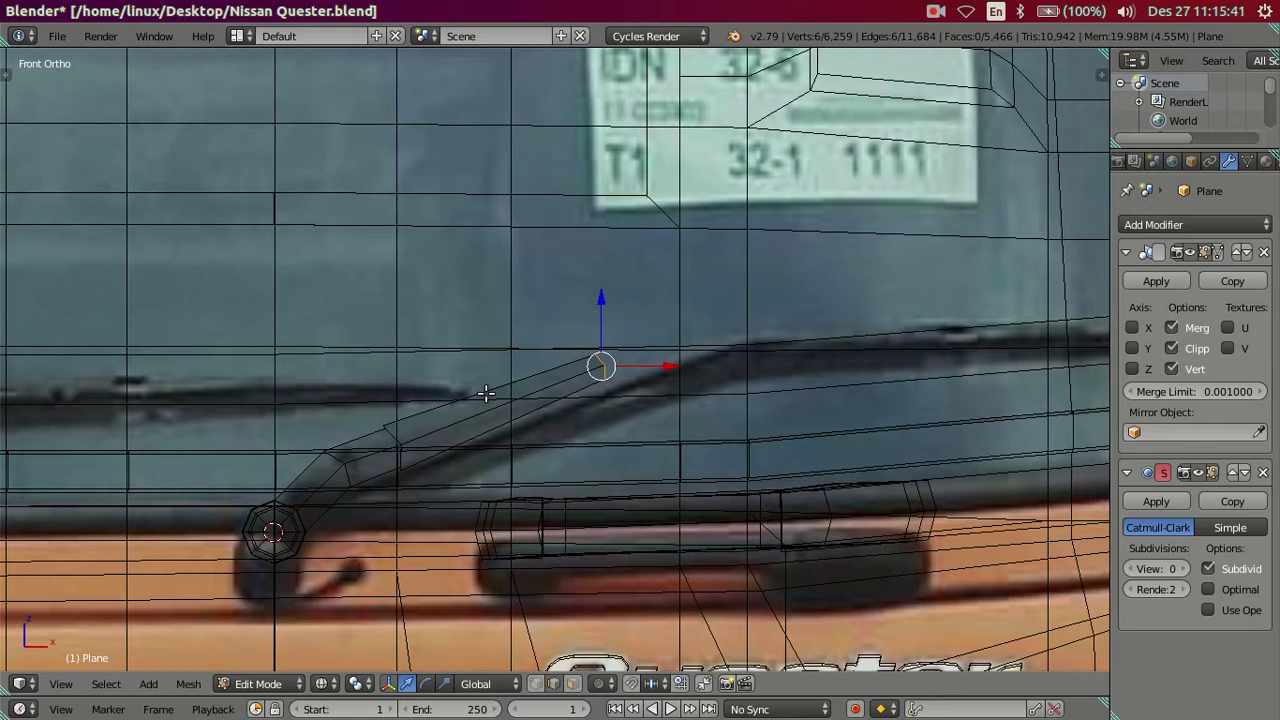
scroll(302, 501, "up", 1)
- Reposition the arm's tip vertex onto the photo's wiper line, cancelling two retries
key("g")
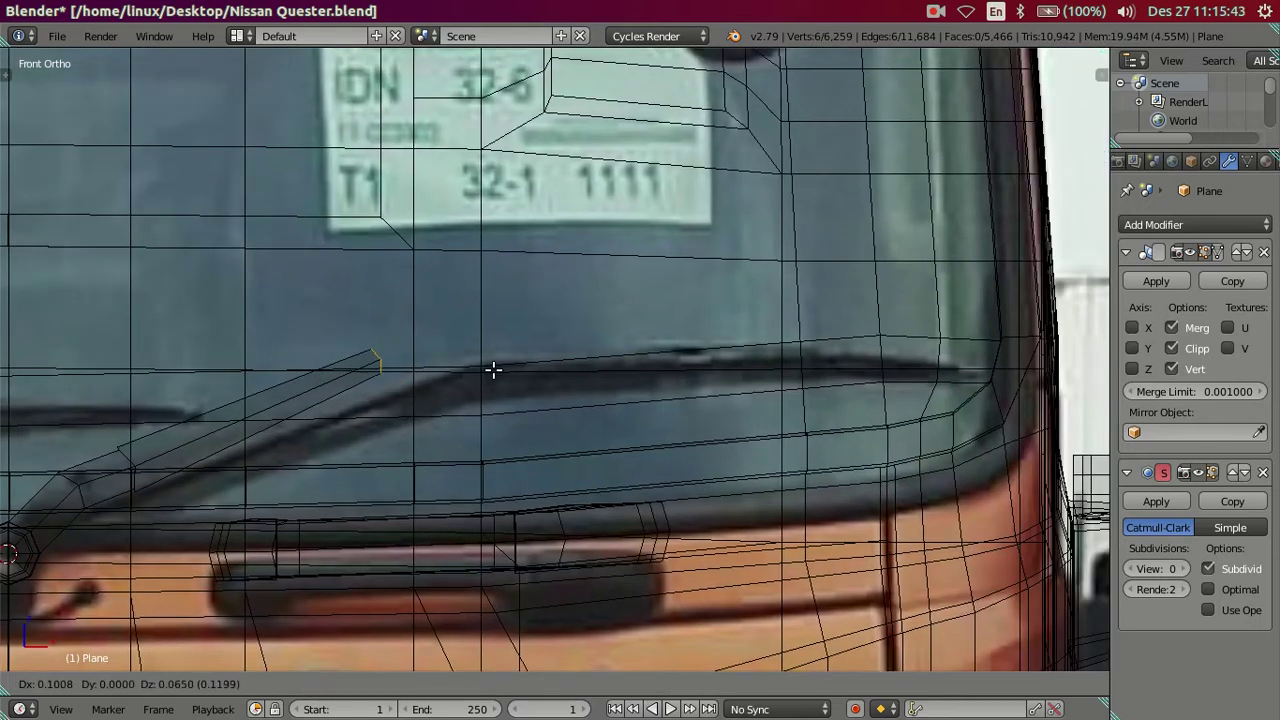
left_click(551, 371)
key("g")
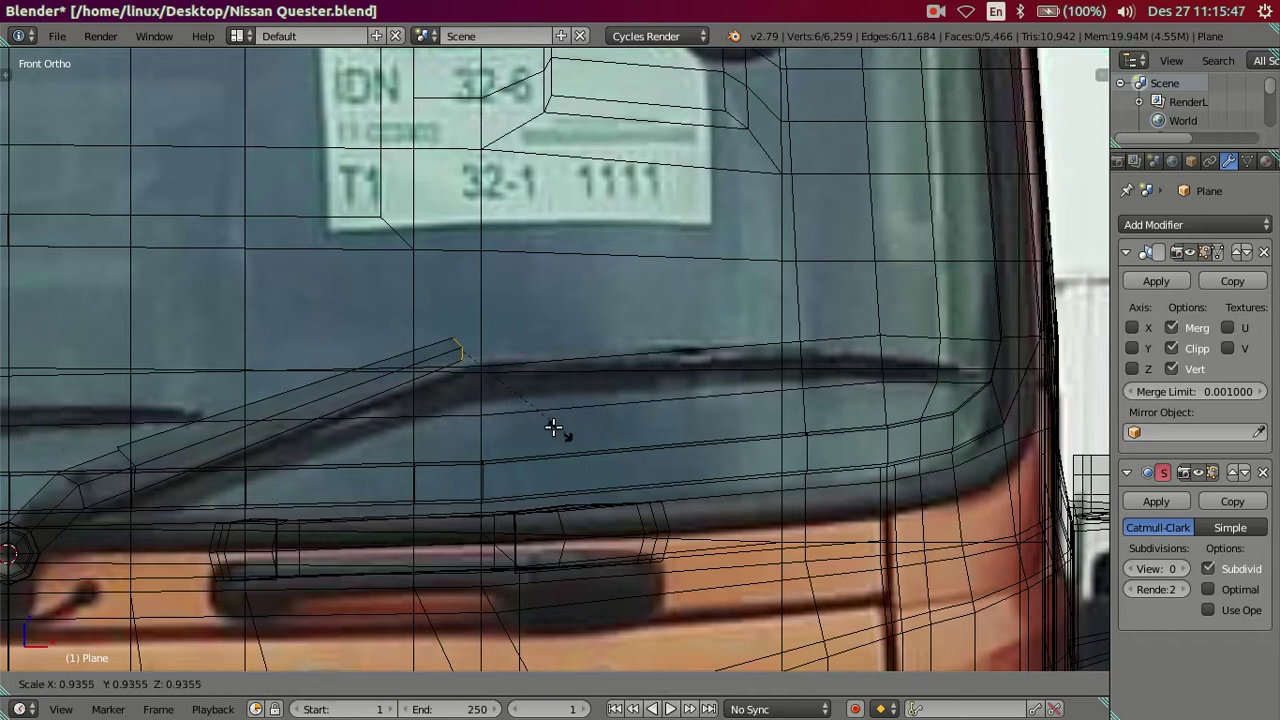
key("Escape")
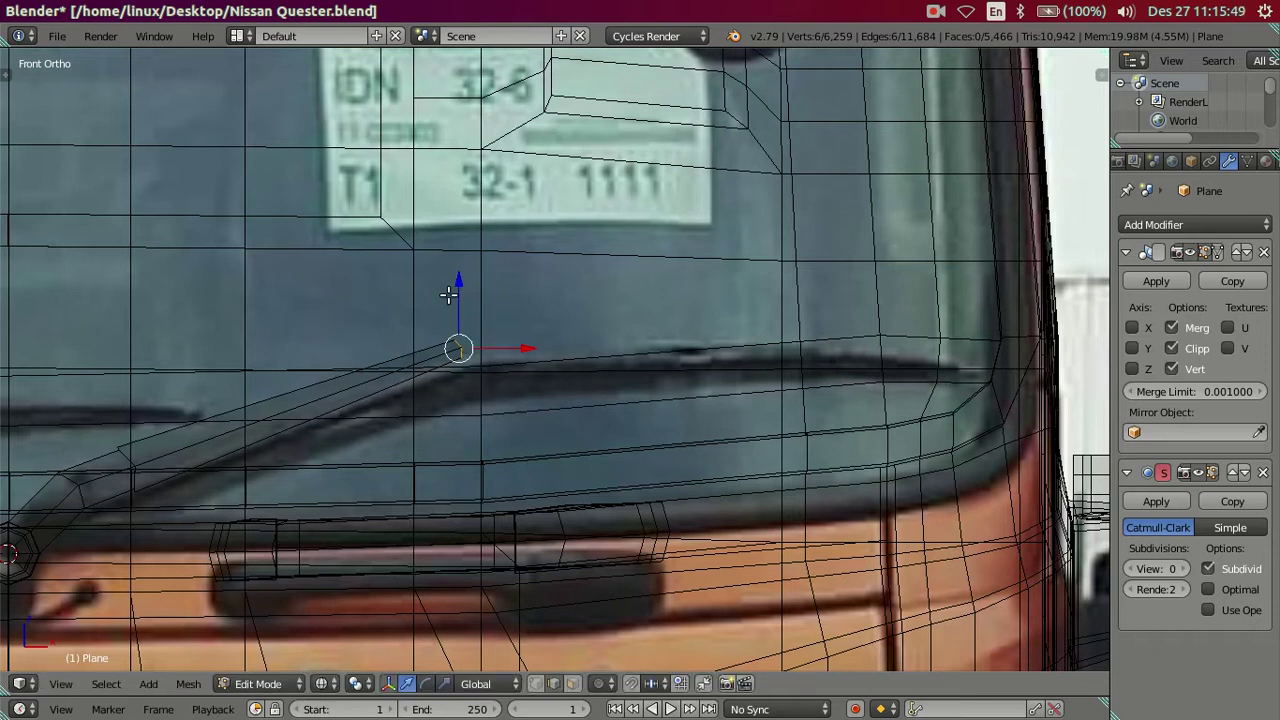
key("g")
key("Escape")
- Pan and zoom to inspect the hub, Quester logo and arm tip
middle_click_drag(391, 523, 610, 343, "shift")
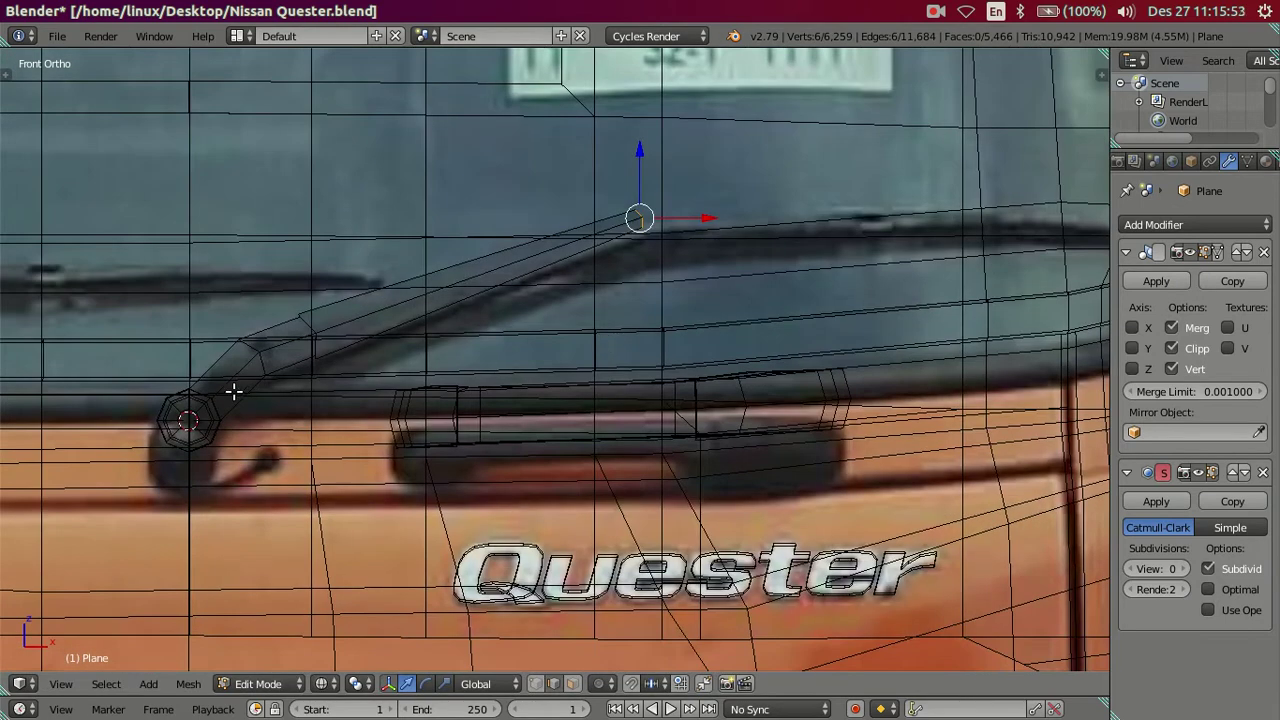
scroll(233, 392, "up", 2)
scroll(409, 317, "down", 2)
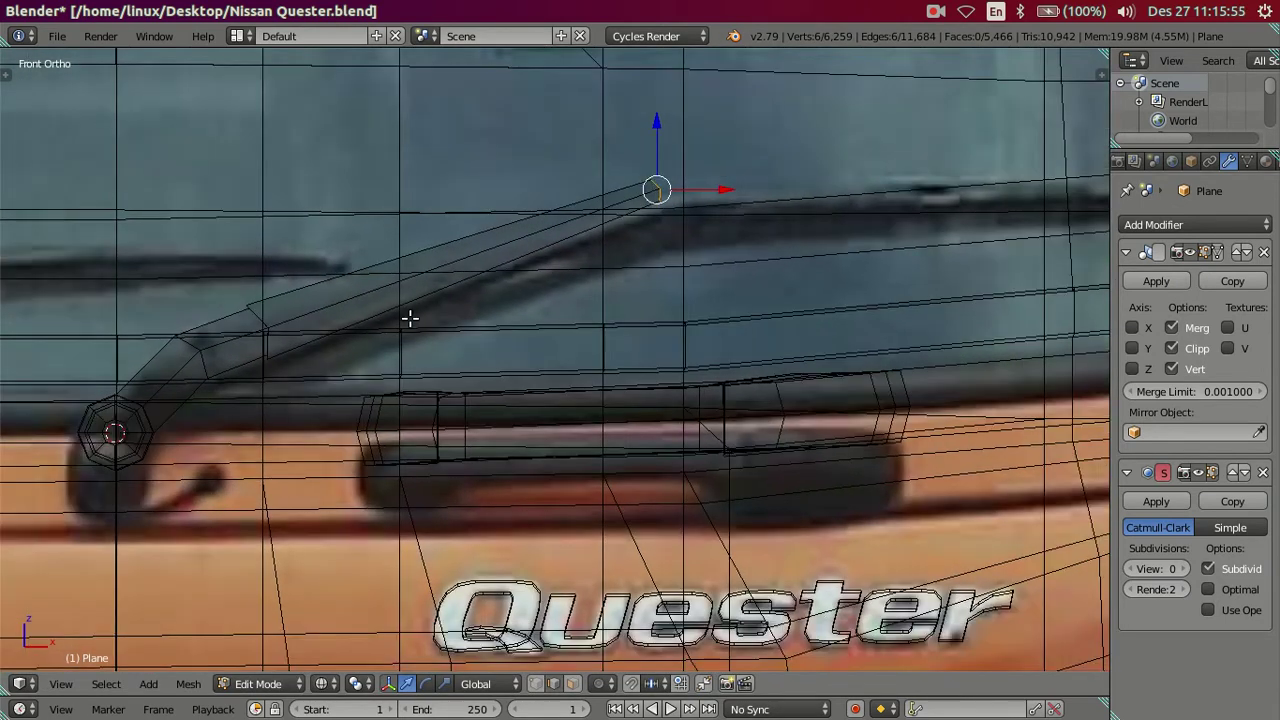
scroll(517, 317, "down", 1)
scroll(674, 263, "up", 2)
scroll(489, 342, "up", 2)
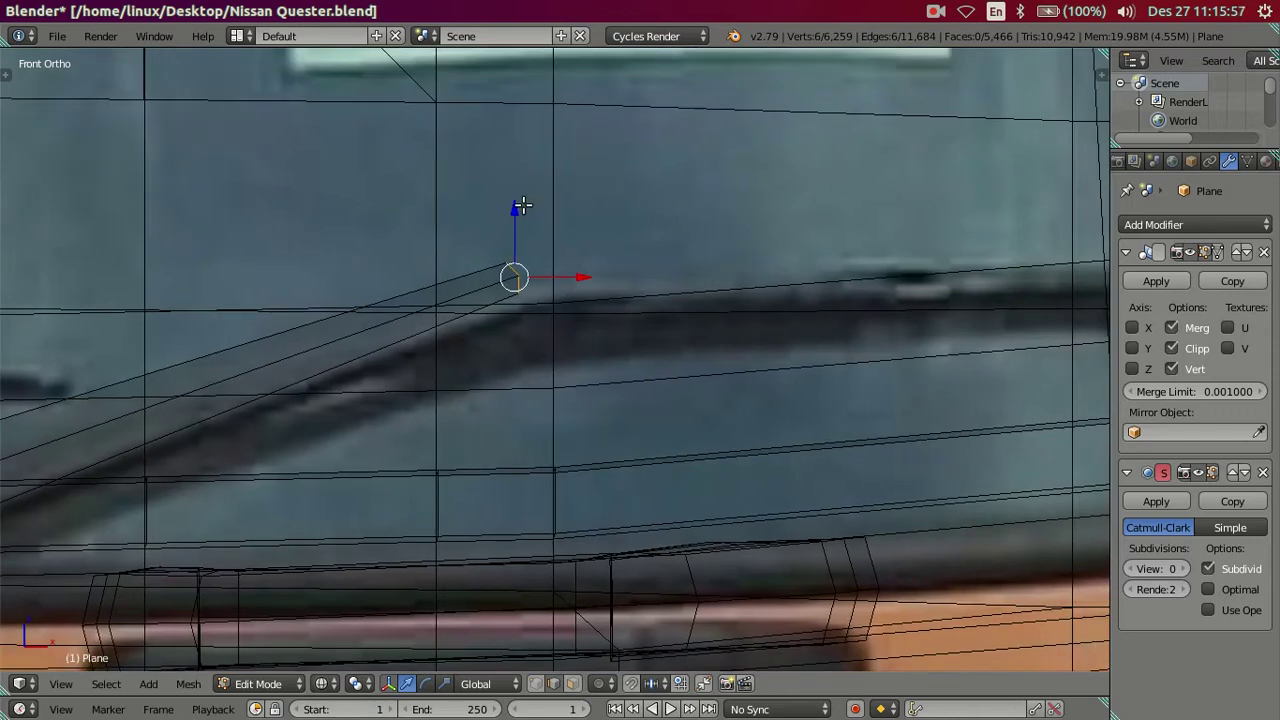
middle_click_drag(586, 264, 506, 426, "shift")
scroll(516, 404, "up", 1)
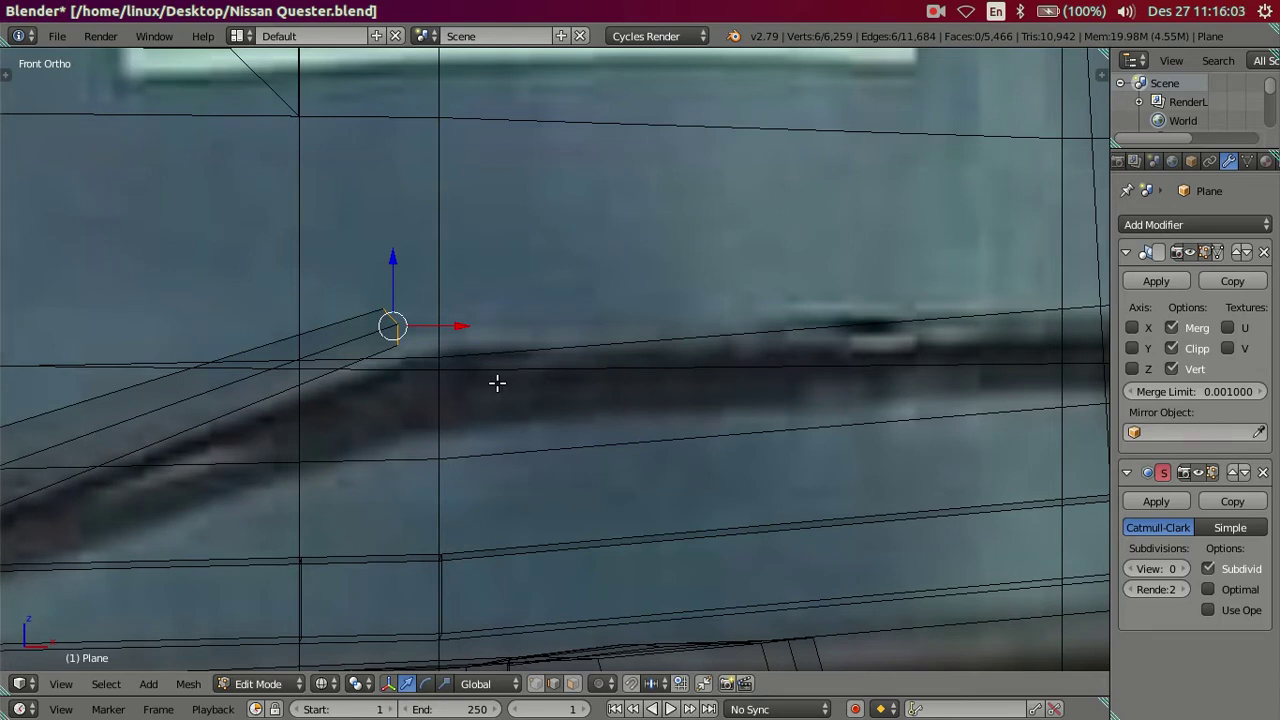
scroll(497, 383, "down", 5)
- Check the green truck's wiper arms in the reference photo, then return to the 3D scene
mouse_move(2, 382)
left_click(16, 382)
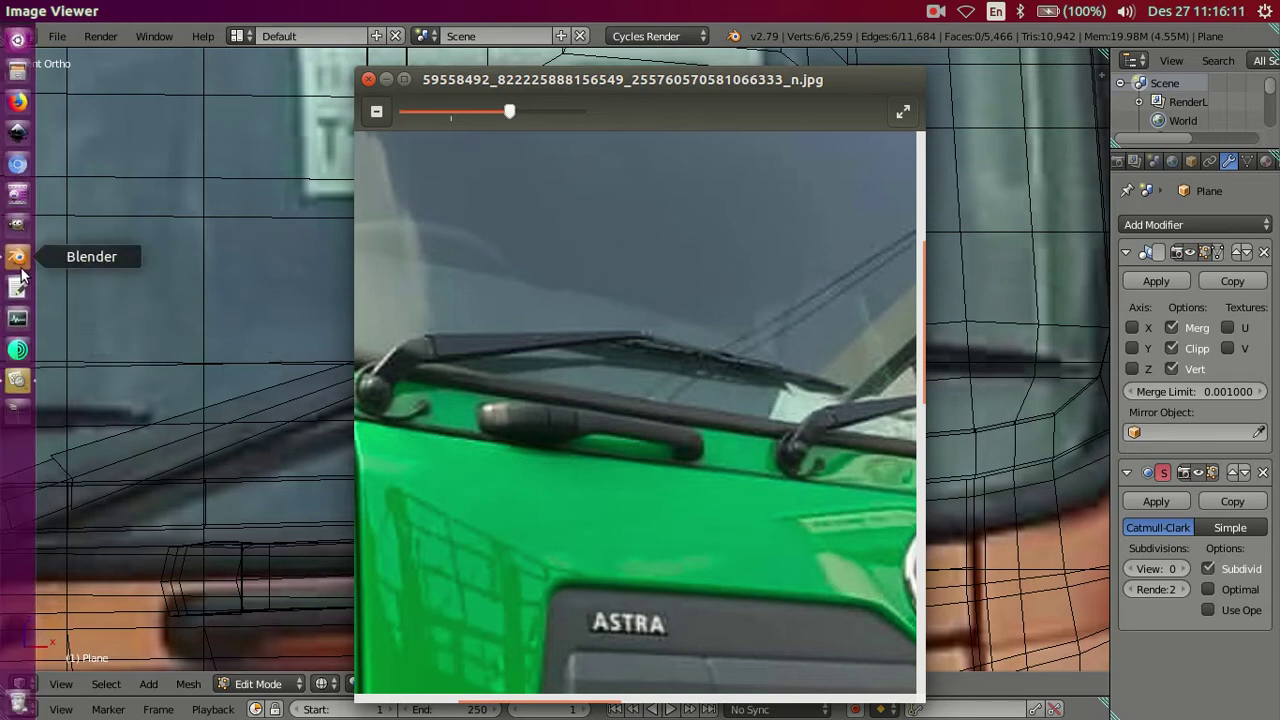
left_click(18, 258)
- Enlarge the arm's end face slightly, then extrude it into an inward-scaled end loop
middle_click_drag(474, 414, 617, 383)
scroll(617, 383, "up", 3)
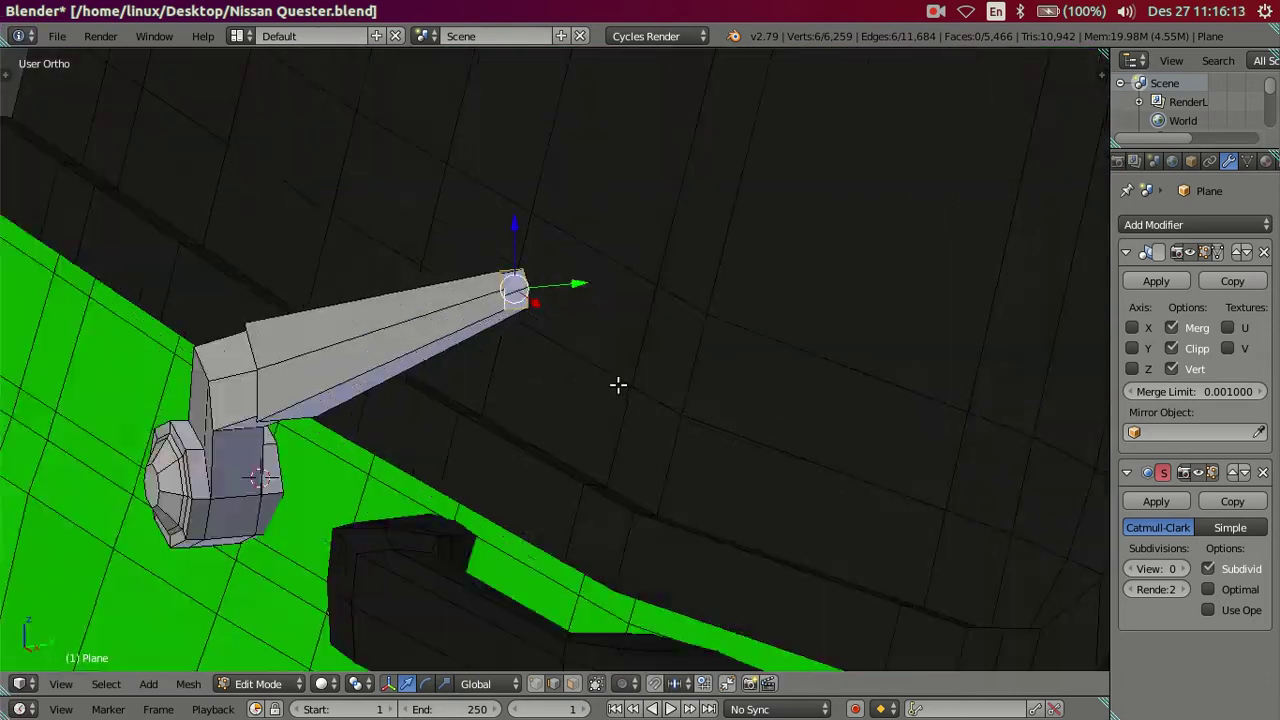
scroll(550, 273, "up", 2)
scroll(550, 300, "up", 3)
scroll(546, 329, "up", 2)
scroll(597, 369, "up", 2)
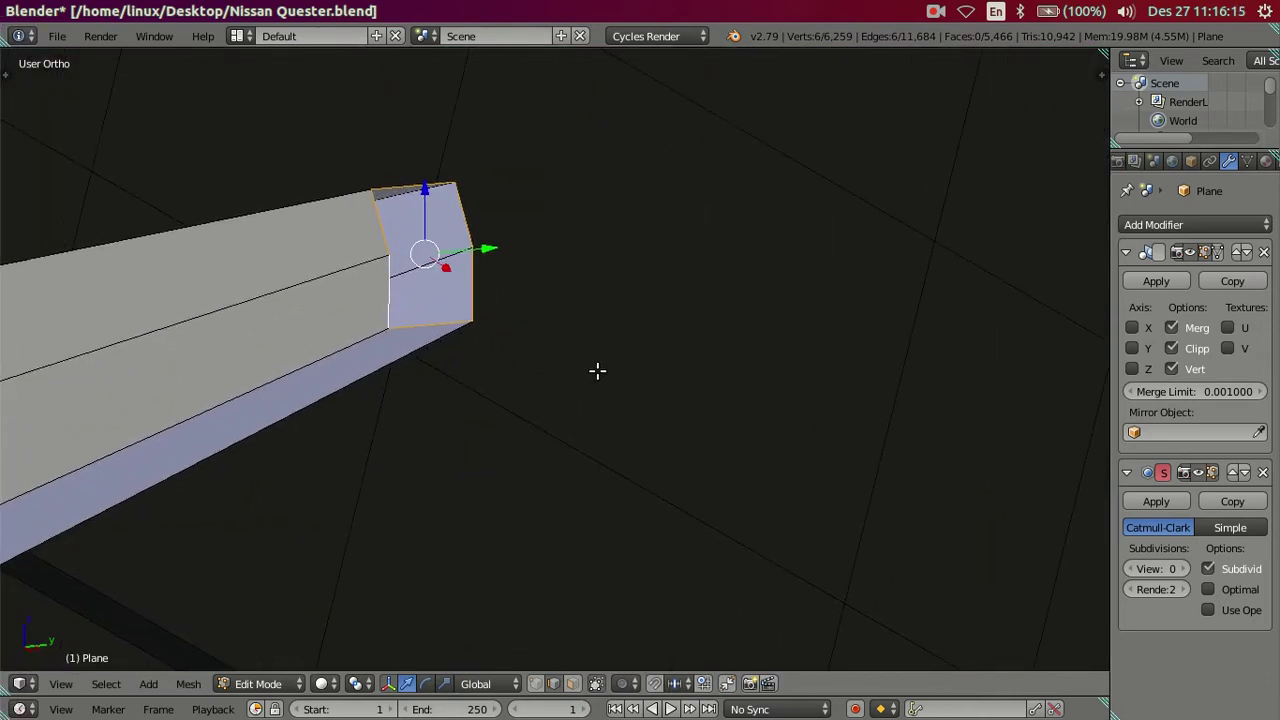
scroll(610, 399, "up", 2)
key("s")
left_click(664, 348)
key("e")
key("s")
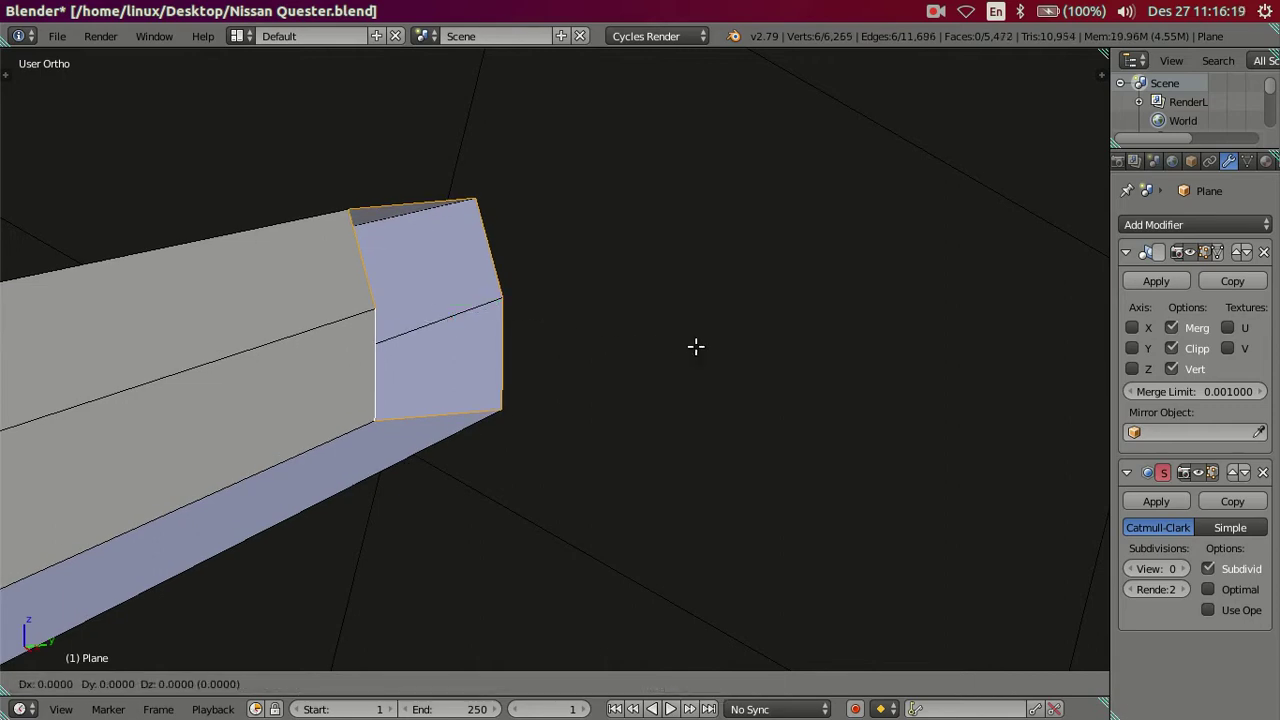
left_click(674, 348)
- Narrow the new end loop by scaling it along the Y axis
mouse_move(674, 348)
middle_mouse_down()
mouse_move(514, 471)
mouse_move(600, 330)
mouse_move(580, 440)
middle_mouse_up()
scroll(794, 427, "up", 3)
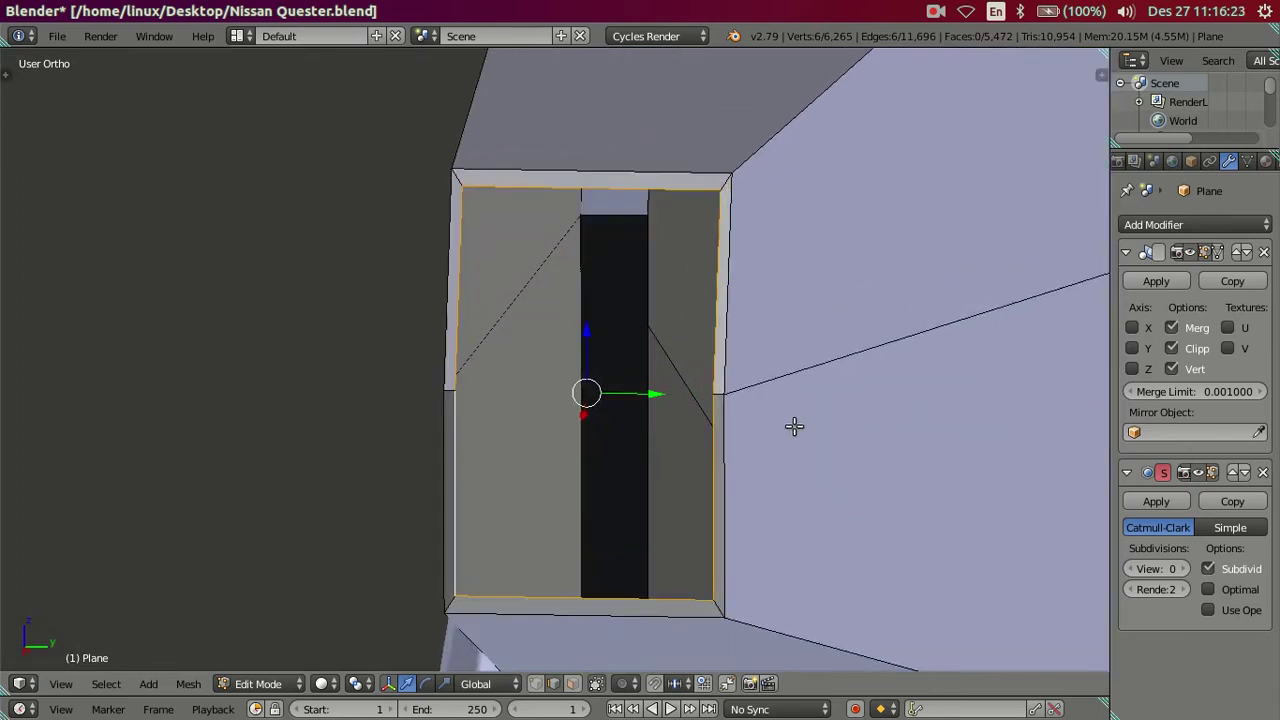
key("s")
key("y")
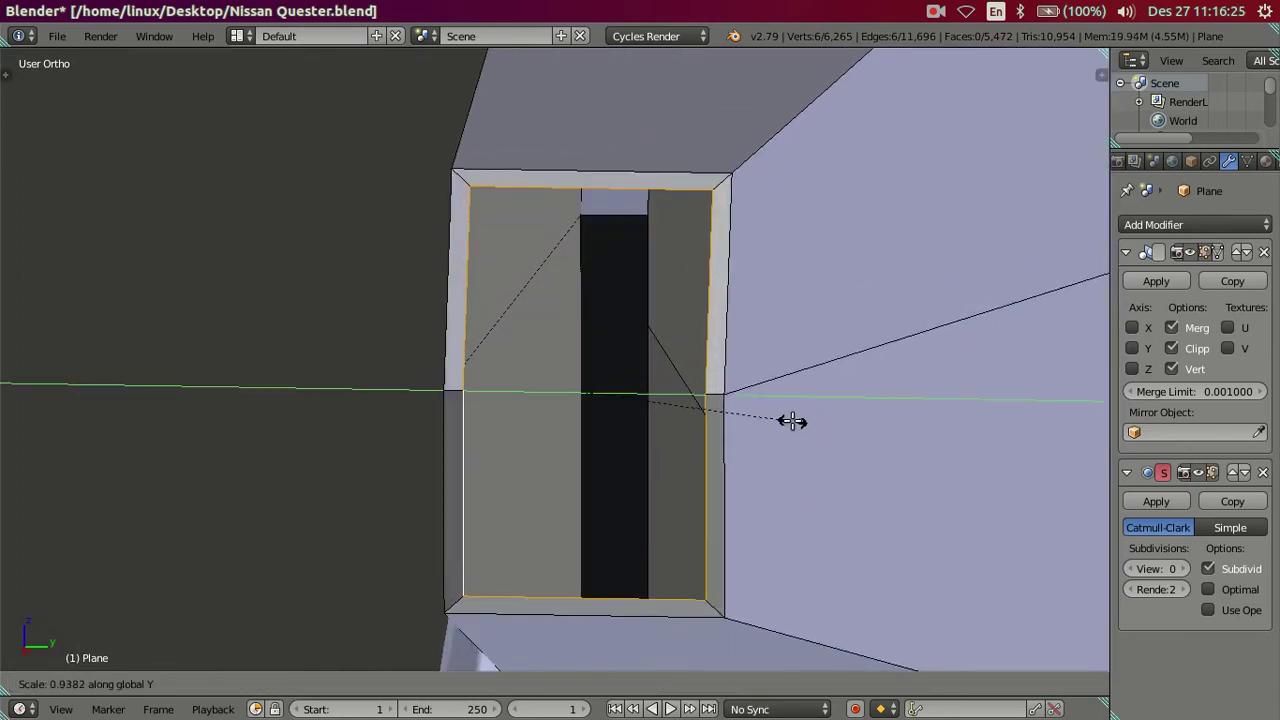
left_click(792, 421)
scroll(571, 400, "down", 3)
key("KP_1")
- In front view, nudge the end edges about 0.0005 onto the wiper line
scroll(594, 426, "down", 2)
scroll(637, 408, "up", 1)
scroll(680, 400, "up", 2)
scroll(677, 400, "up", 3)
scroll(764, 424, "up", 1)
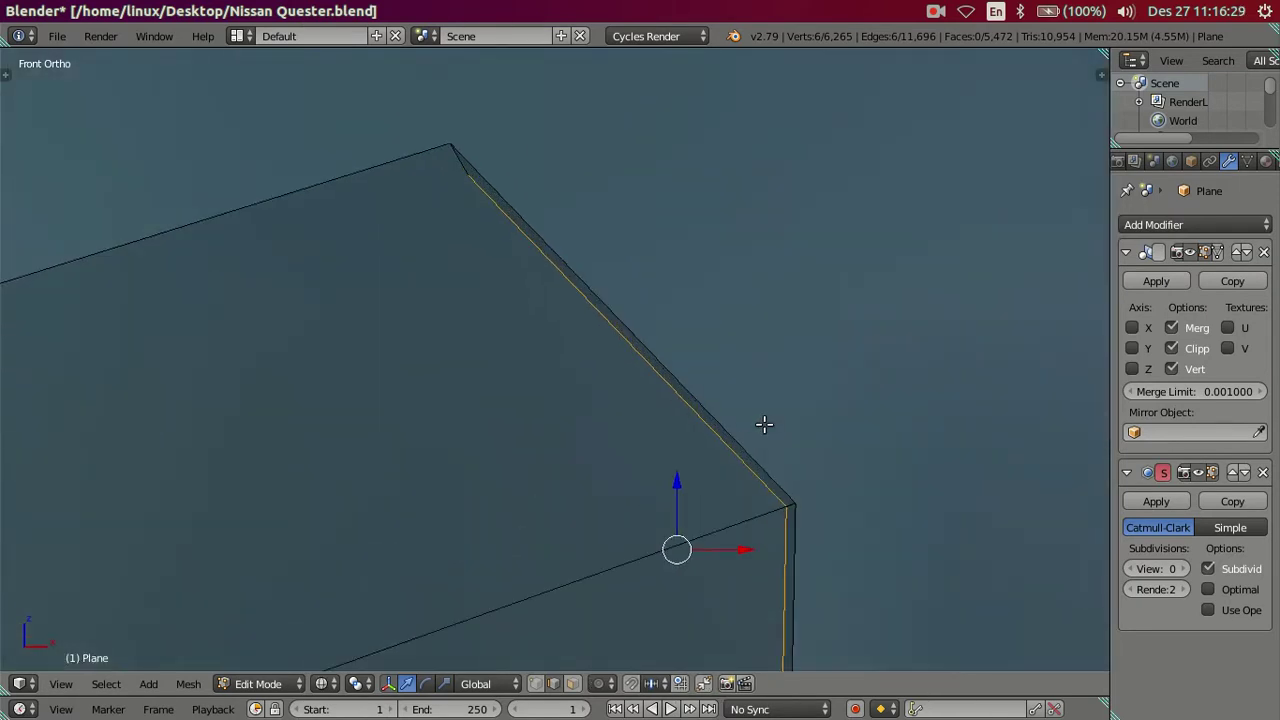
middle_click_drag(764, 424, 663, 413, "shift")
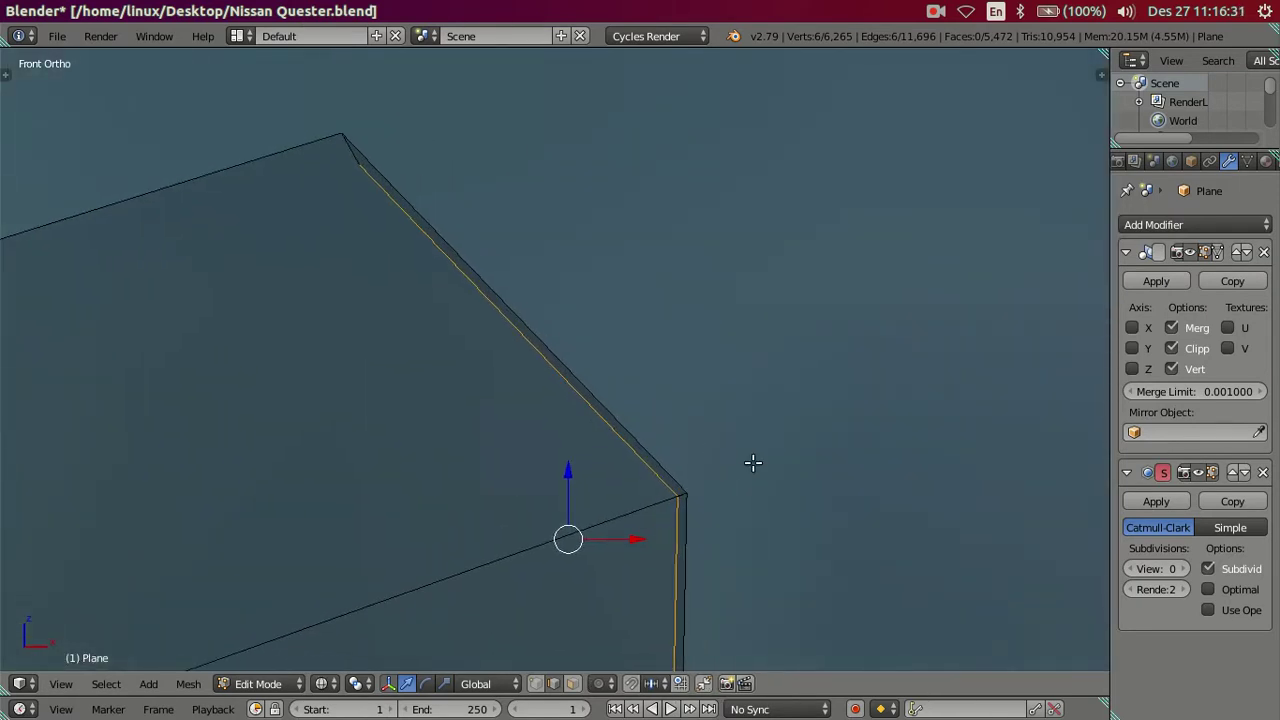
key("g")
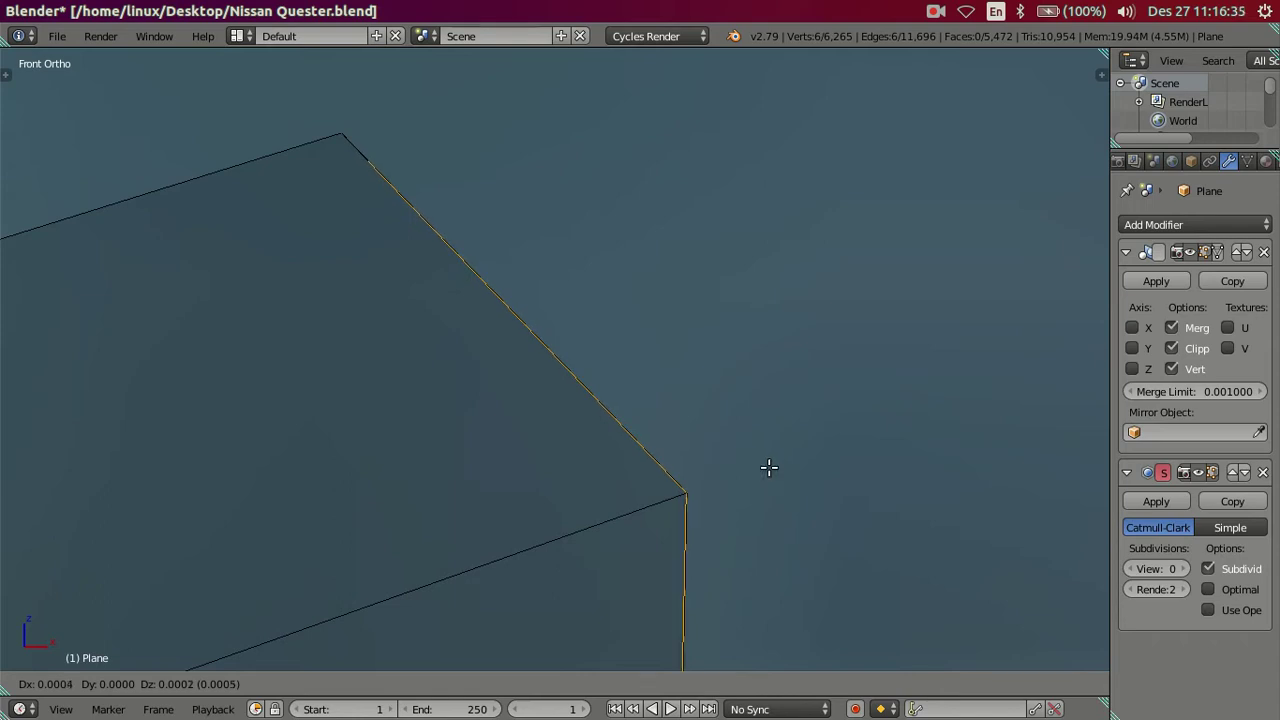
left_click(764, 467)
scroll(764, 467, "down", 3)
- Select only the arm's end loop and inspect it from an angle
key("a")
mouse_move(731, 449)
middle_mouse_down()
mouse_move(680, 423)
mouse_move(614, 444)
mouse_move(526, 423)
mouse_move(534, 405)
middle_mouse_up()
scroll(534, 400, "up", 3)
scroll(505, 442, "up", 2)
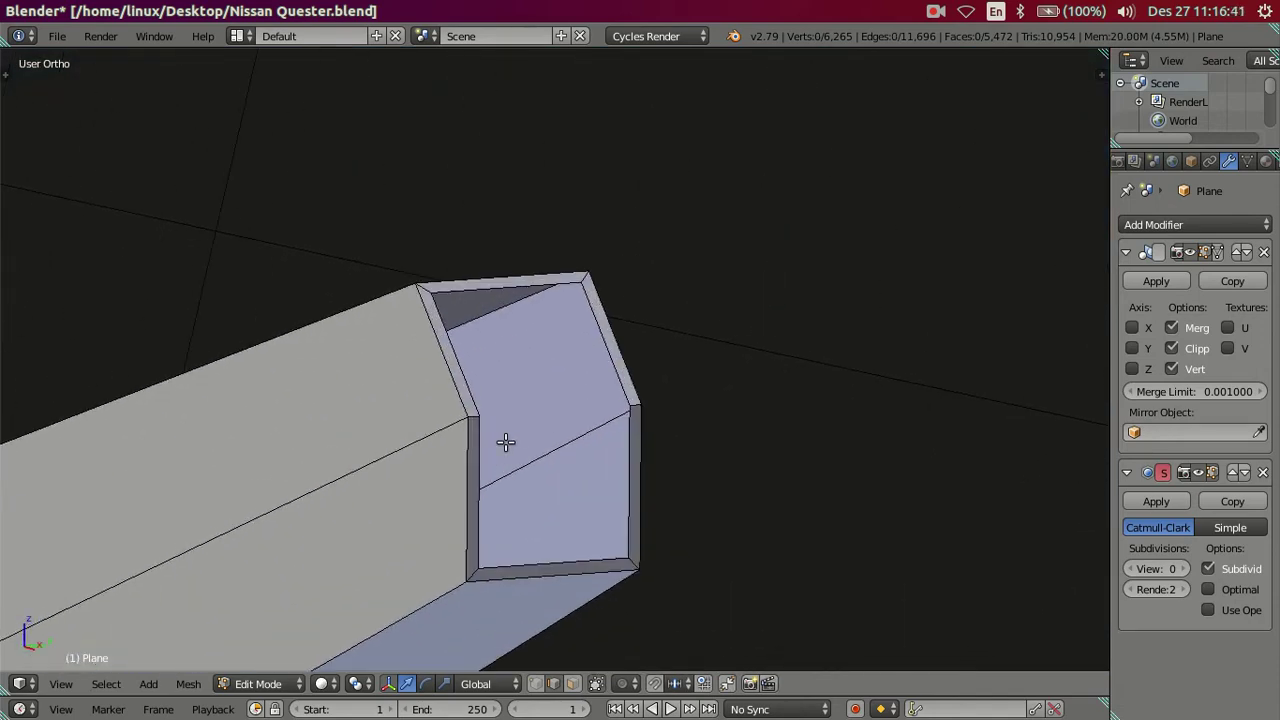
right_click(481, 457, "alt")
scroll(478, 450, "down", 4)
scroll(495, 440, "down", 1)
mouse_move(514, 427)
middle_mouse_down()
mouse_move(531, 443)
mouse_move(586, 437)
mouse_move(650, 401)
middle_mouse_up()
- Rotate the two end loops toward the wiper line in front view
key("KP_1")
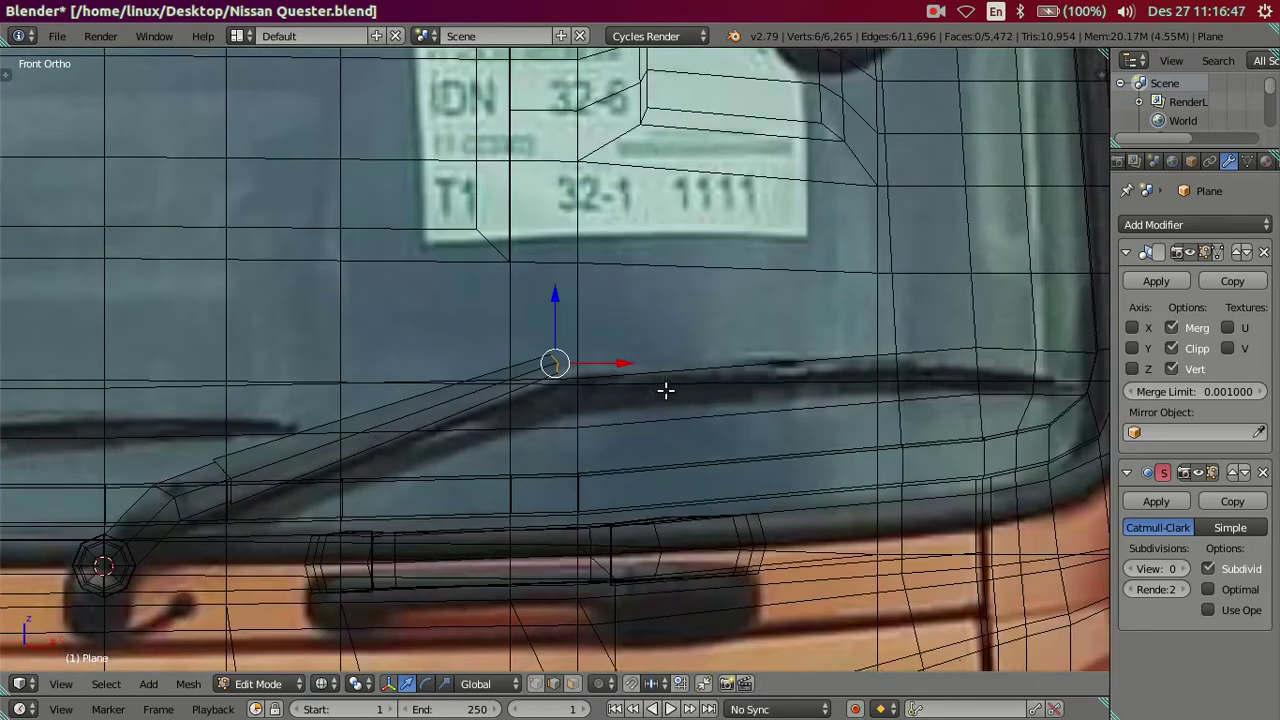
scroll(606, 422, "up", 2)
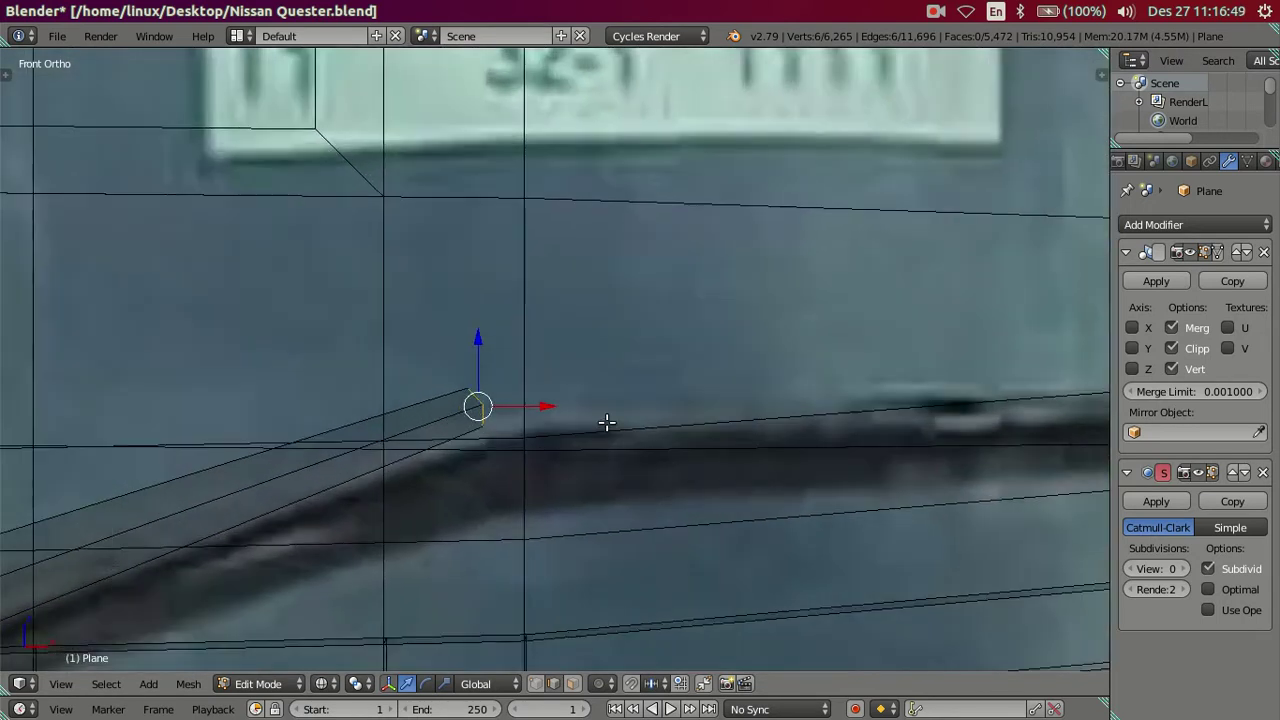
scroll(537, 437, "up", 2)
mouse_move(537, 437)
middle_mouse_down("shift")
mouse_move(854, 343)
mouse_move(674, 429)
mouse_move(836, 449)
middle_mouse_up("shift")
scroll(743, 400, "up", 2)
right_click(862, 449, "alt+shift")
scroll(857, 434, "down", 2)
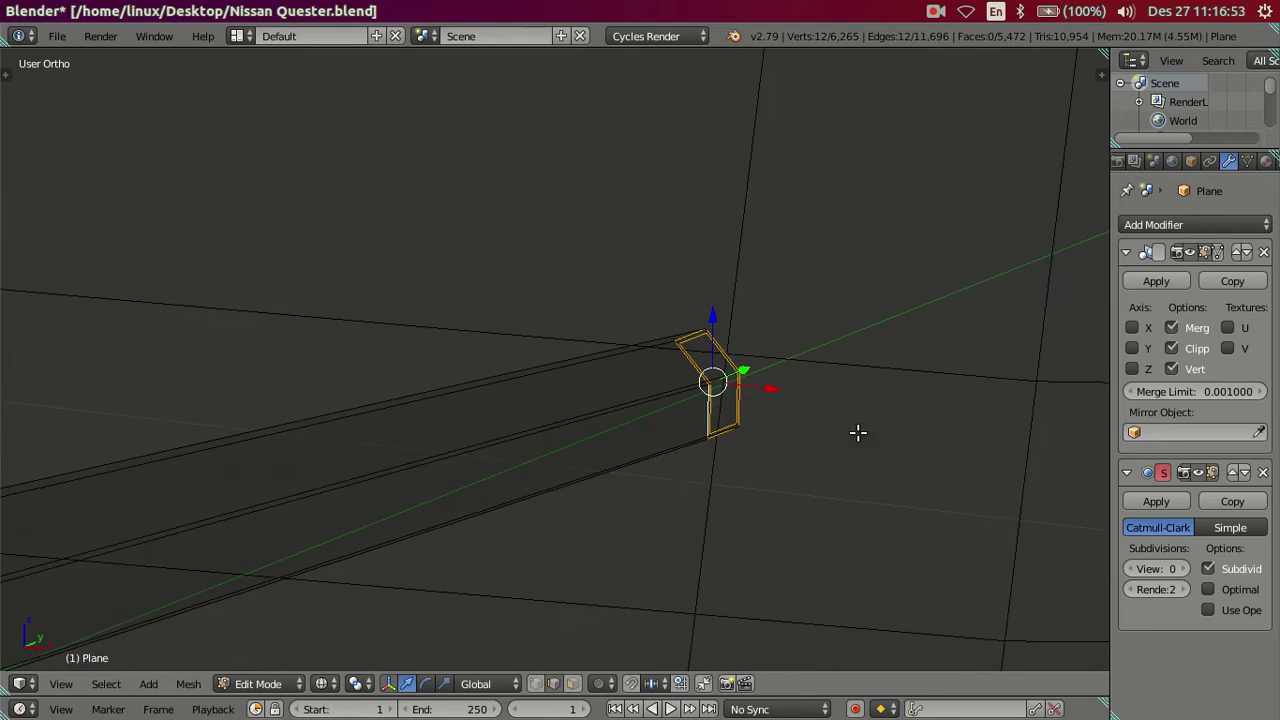
key("KP_1")
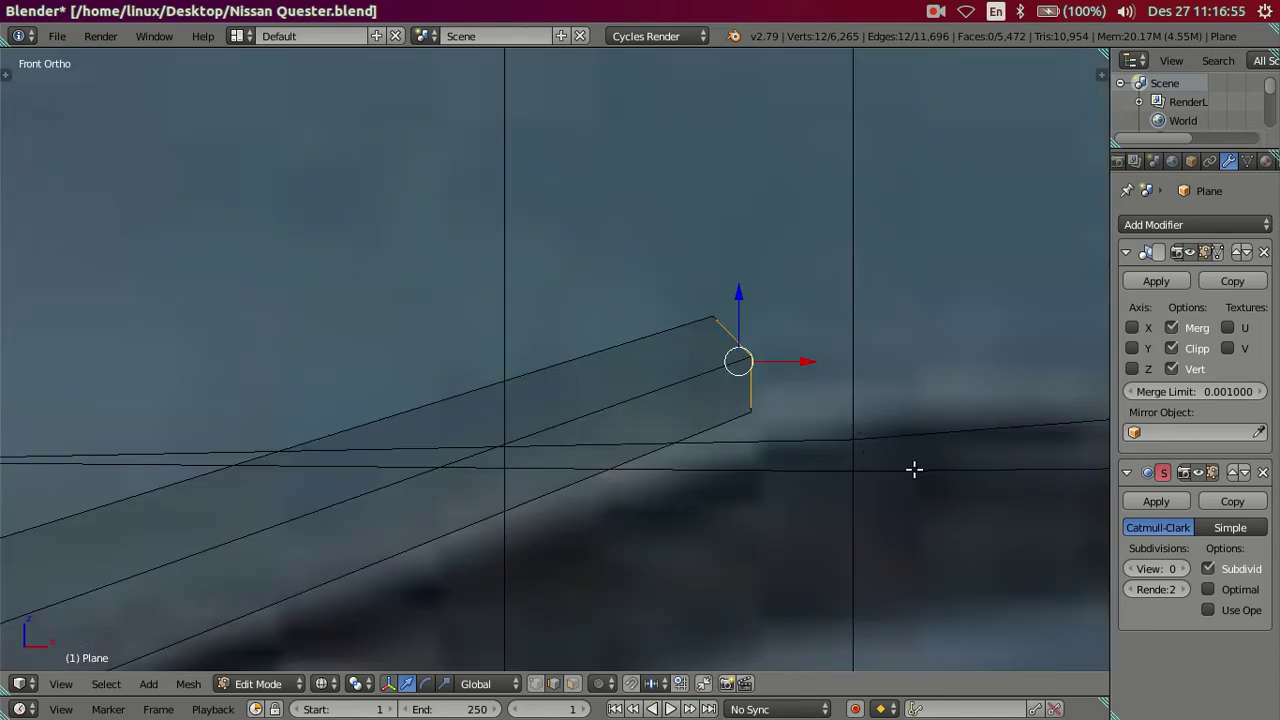
key("r")
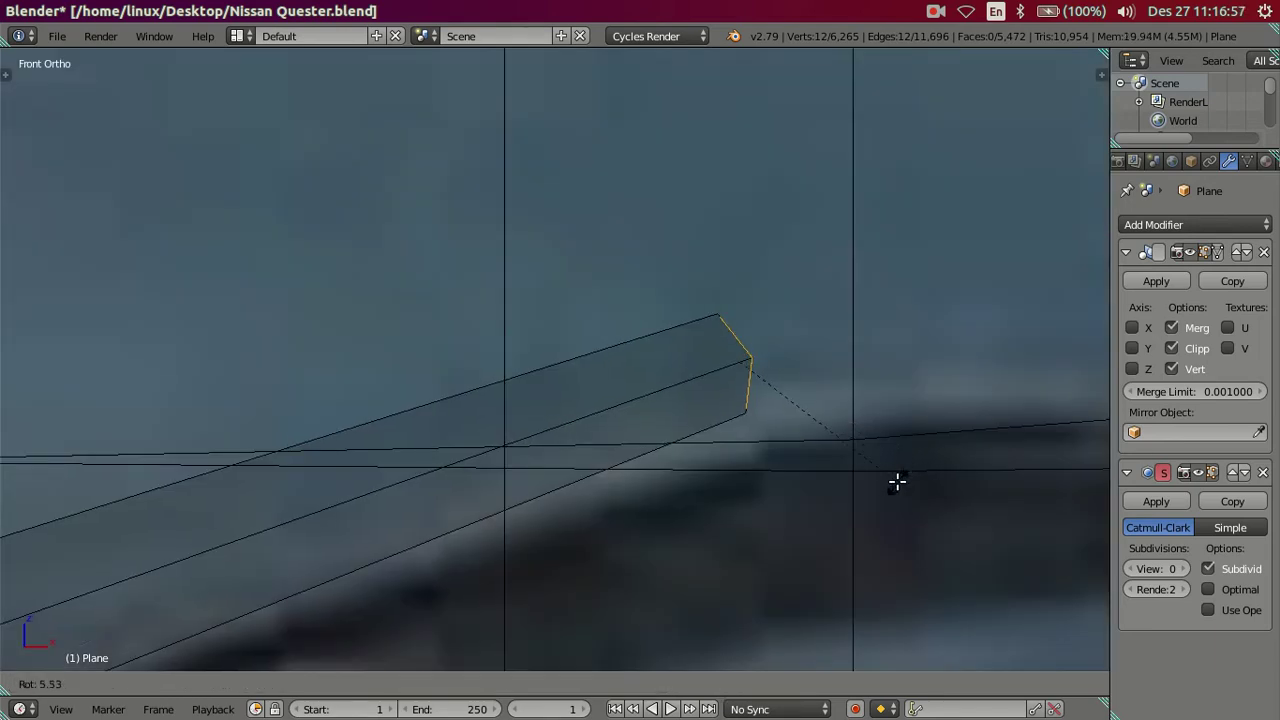
left_click(897, 482)
- Extrude the last end loop to the right along the wiper line
mouse_move(854, 440)
middle_mouse_down()
mouse_move(811, 420)
mouse_move(731, 423)
middle_mouse_up()
scroll(780, 423, "up", 2)
right_click(798, 457, "alt")
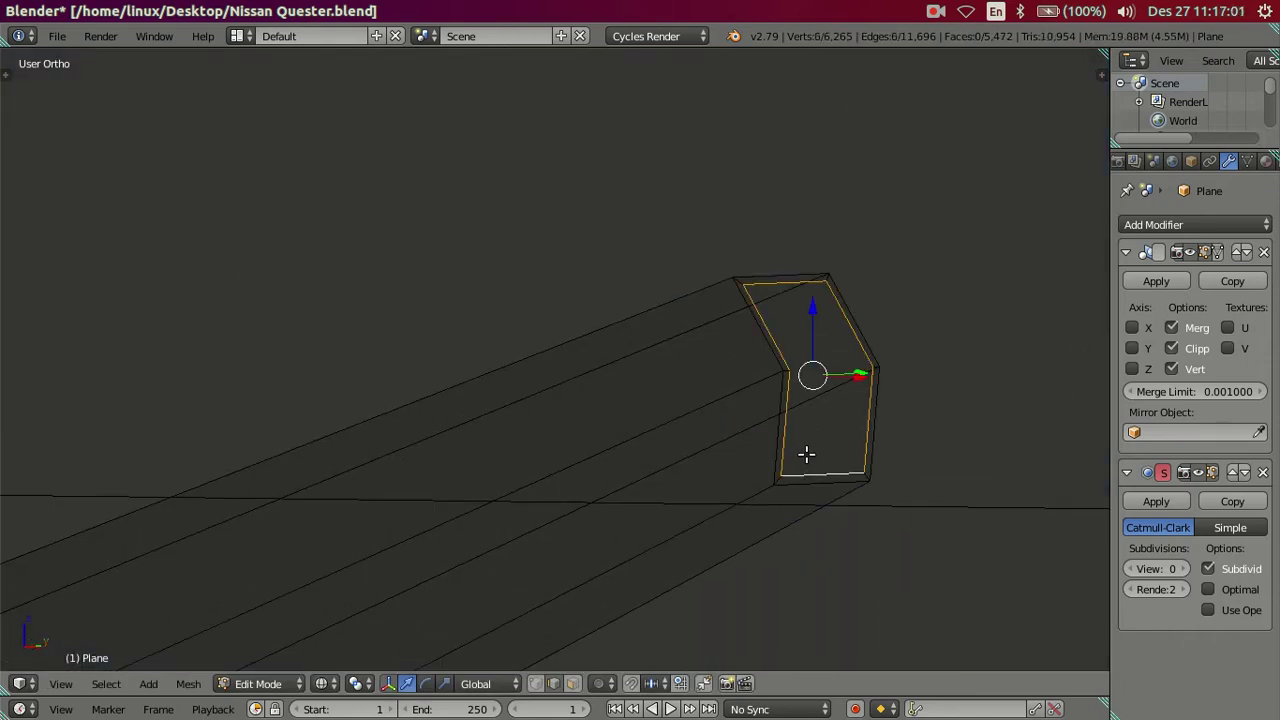
key("KP_1")
scroll(810, 447, "up", 2)
middle_click_drag(817, 437, 616, 485, "shift")
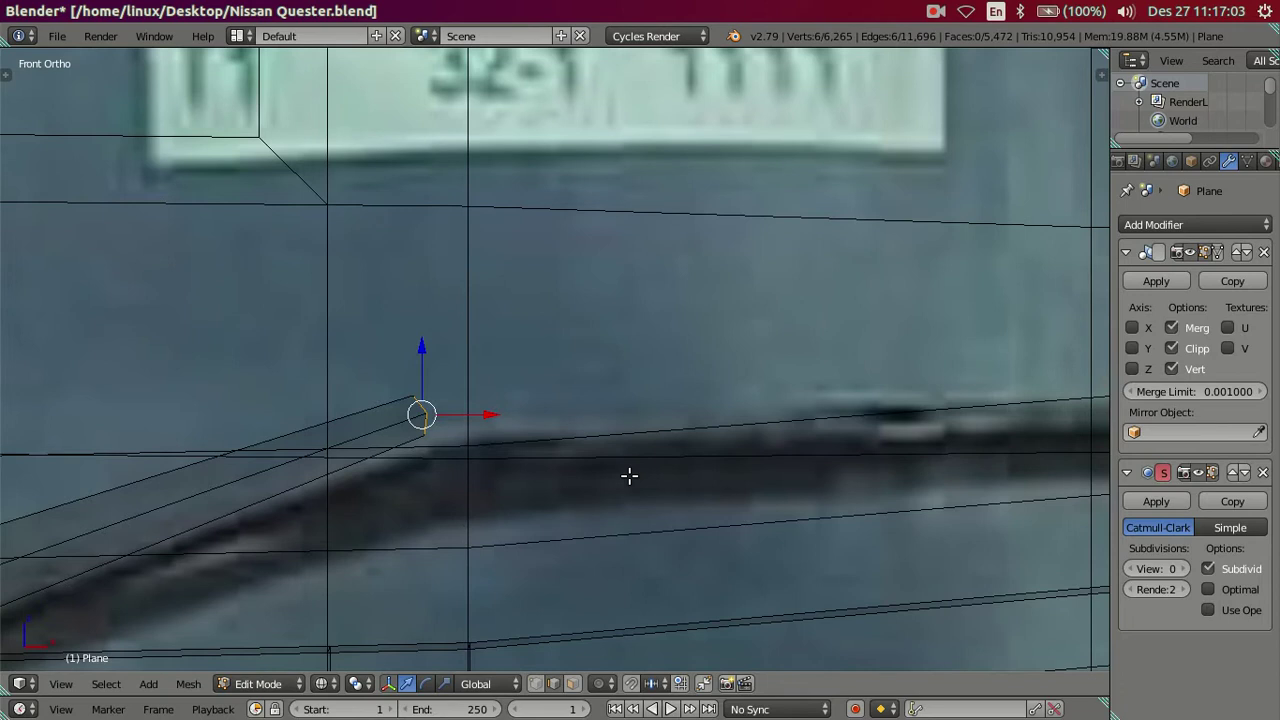
key("e")
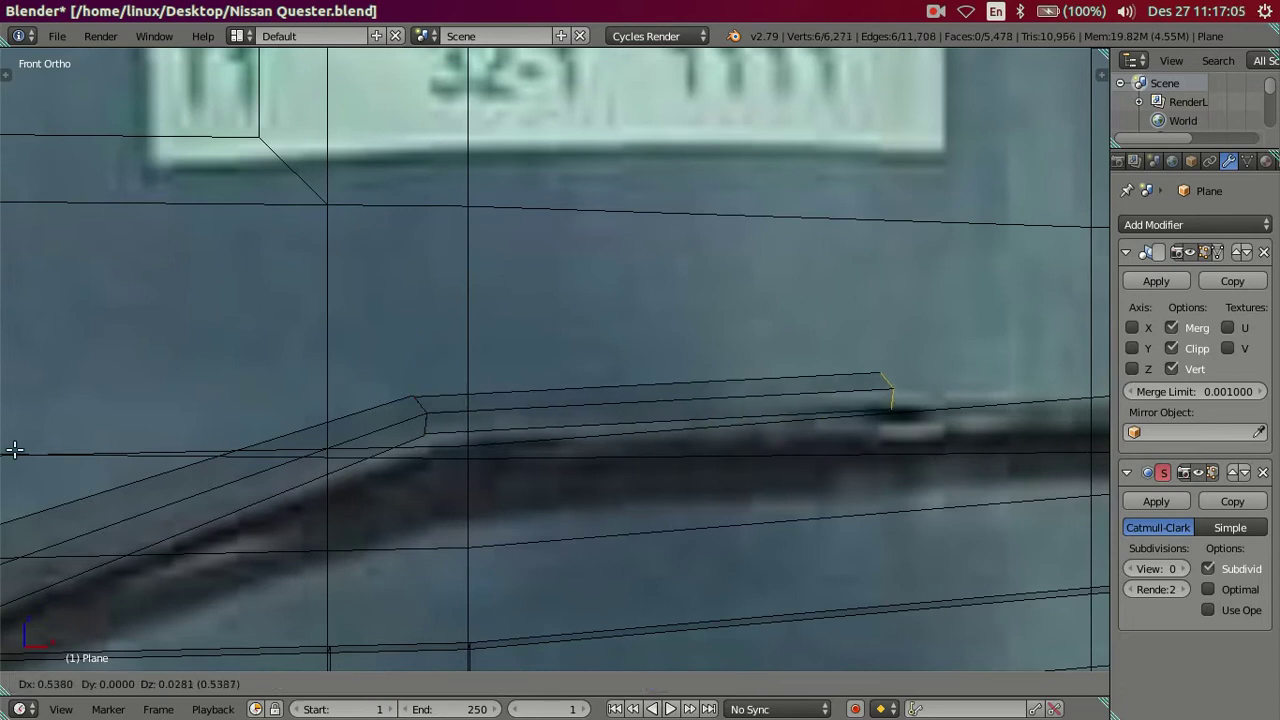
left_click(23, 443)
scroll(546, 423, "down", 2)
scroll(700, 410, "down", 4)
- Move the arm's end along Y toward the cab
mouse_move(740, 403)
middle_mouse_down()
mouse_move(528, 330)
mouse_move(546, 466)
middle_mouse_up()
scroll(560, 445, "up", 1)
scroll(600, 509, "up", 1)
scroll(694, 491, "up", 2)
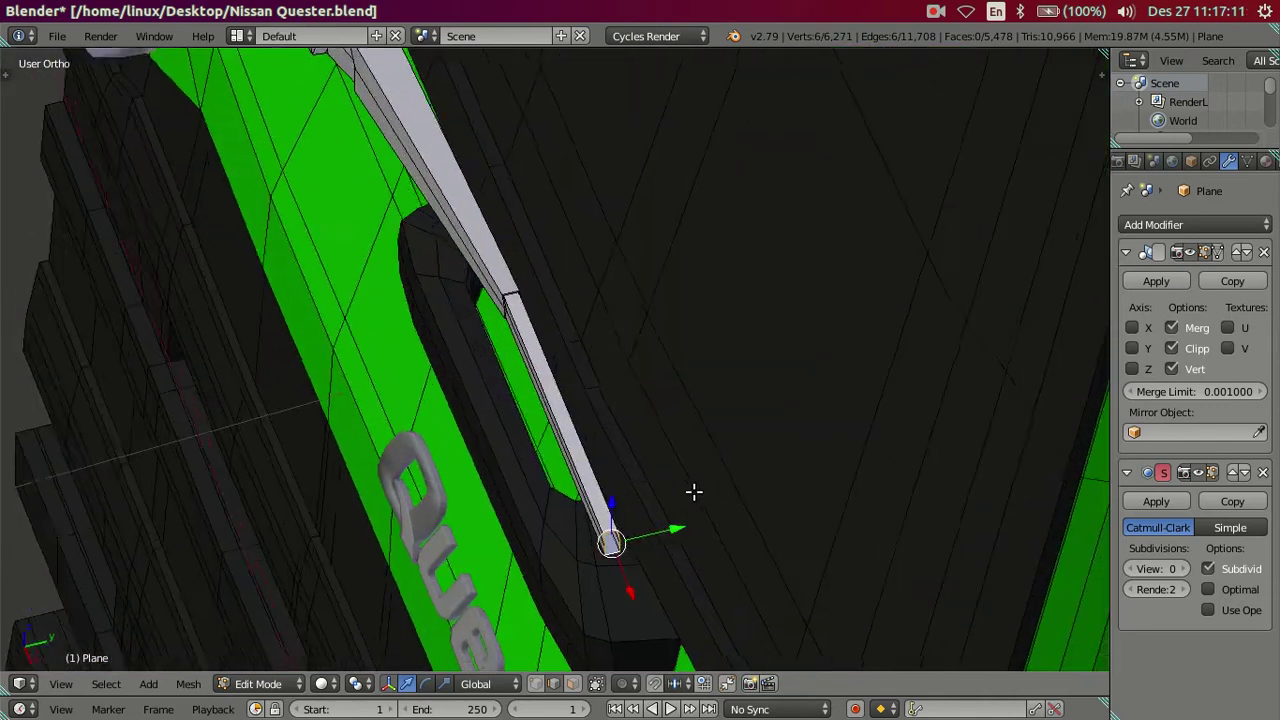
middle_click_drag(694, 491, 690, 495)
left_click_drag(665, 537, 681, 542)
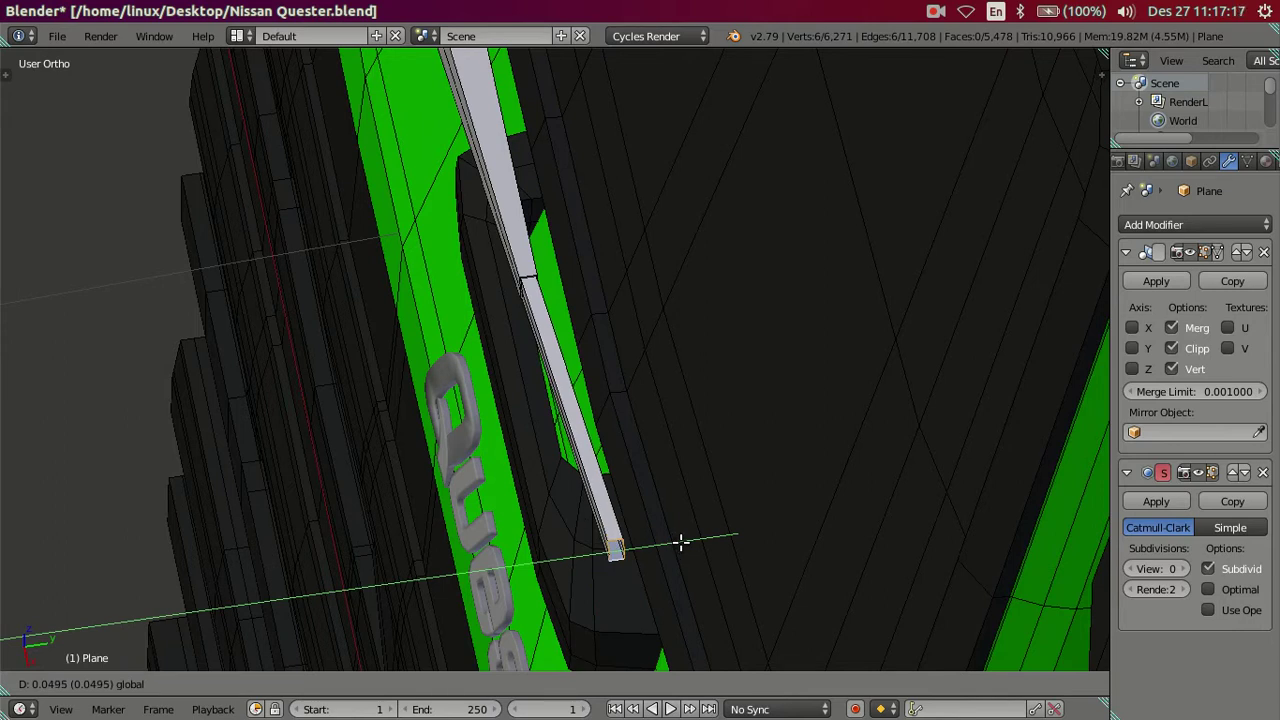
left_click_drag(681, 542, 681, 542)
- Add the bend loops and shift them about 0.0137 along Y against the front panel
mouse_move(686, 543)
middle_mouse_down()
mouse_move(636, 567)
mouse_move(634, 317)
mouse_move(657, 254)
mouse_move(731, 291)
mouse_move(771, 377)
mouse_move(766, 271)
mouse_move(523, 480)
middle_mouse_up()
scroll(451, 390, "up", 5)
scroll(451, 390, "up", 5)
scroll(486, 403, "up", 3)
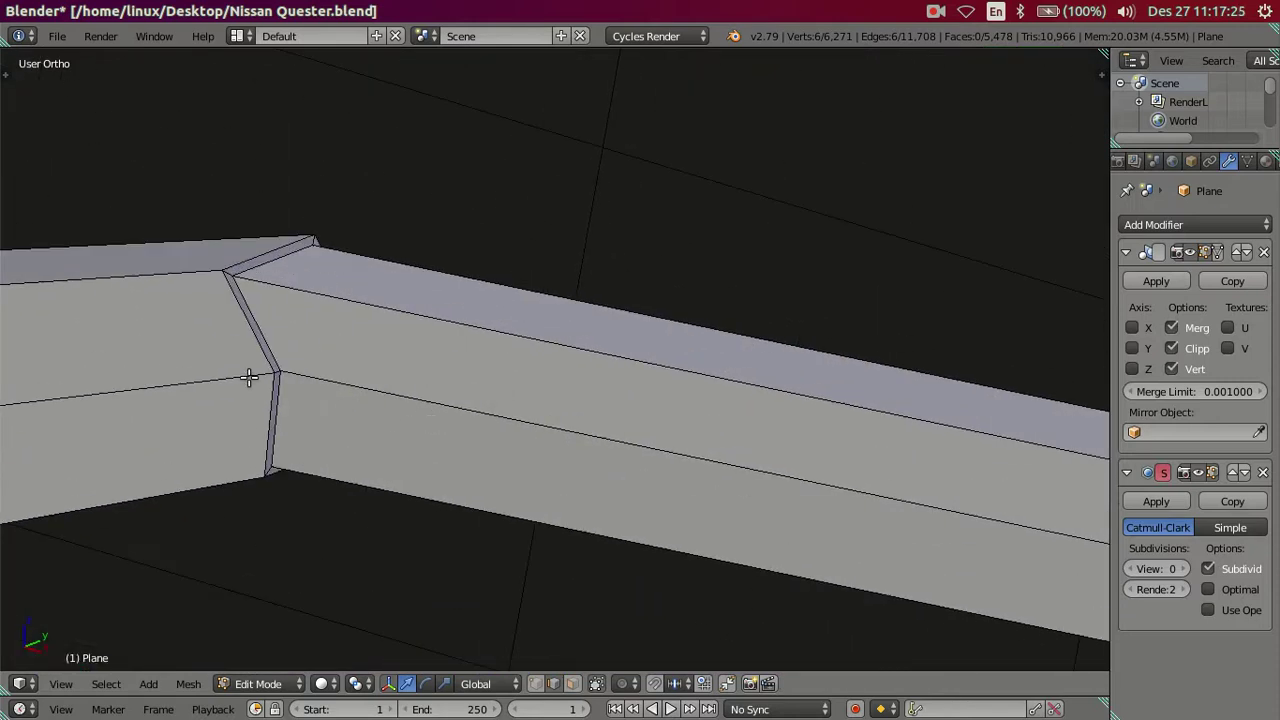
left_click(239, 337, "alt+shift")
left_click(264, 328, "alt+shift")
scroll(400, 340, "down", 4)
mouse_move(500, 354)
middle_mouse_down()
mouse_move(700, 463)
mouse_move(624, 450)
mouse_move(684, 409)
mouse_move(757, 409)
mouse_move(762, 460)
mouse_move(740, 397)
mouse_move(751, 397)
mouse_move(764, 447)
mouse_move(680, 380)
mouse_move(700, 377)
mouse_move(684, 390)
mouse_move(688, 418)
middle_mouse_up()
left_click_drag(704, 388, 698, 385)
mouse_move(698, 385)
middle_mouse_down()
mouse_move(663, 514)
mouse_move(666, 463)
mouse_move(676, 484)
mouse_move(651, 463)
mouse_move(651, 443)
middle_mouse_up()
- In top view, rotate the joint cross-section loop square to the wiper arm
key("KP_7")
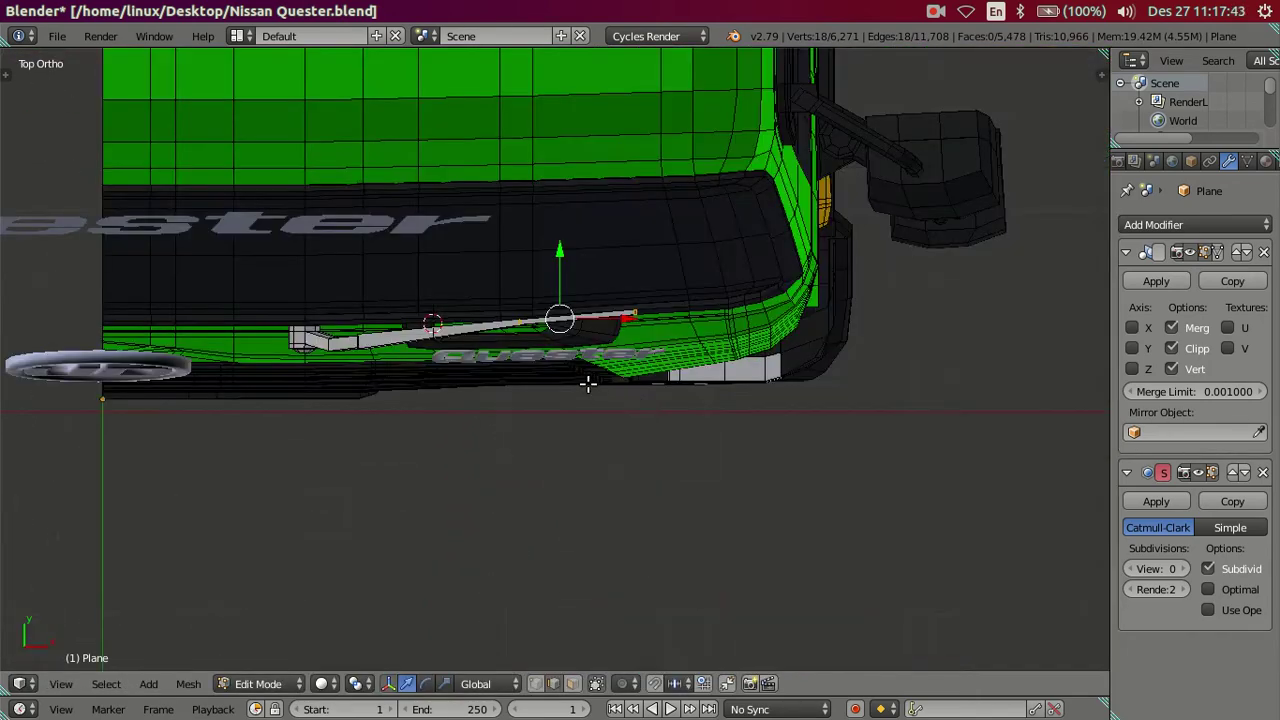
scroll(588, 383, "up", 1)
scroll(649, 431, "up", 2)
scroll(666, 454, "up", 2)
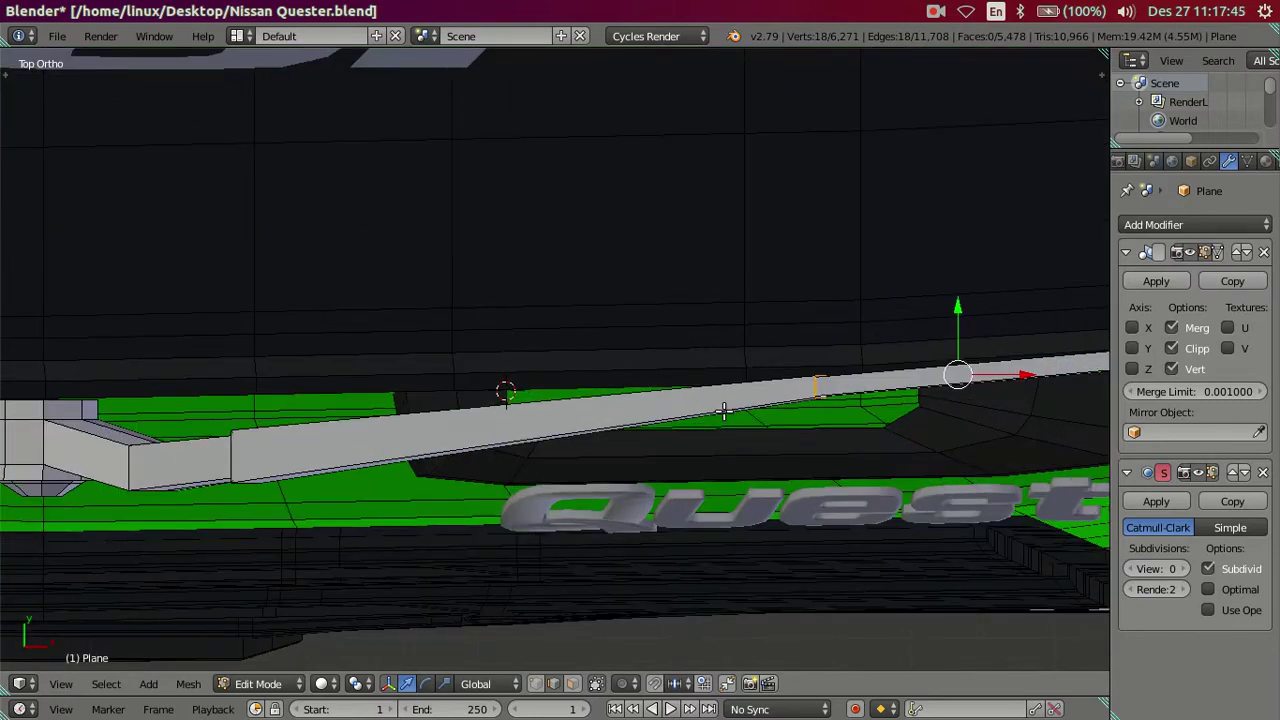
middle_click_drag(360, 434, 423, 429, "shift")
scroll(937, 471, "up", 1)
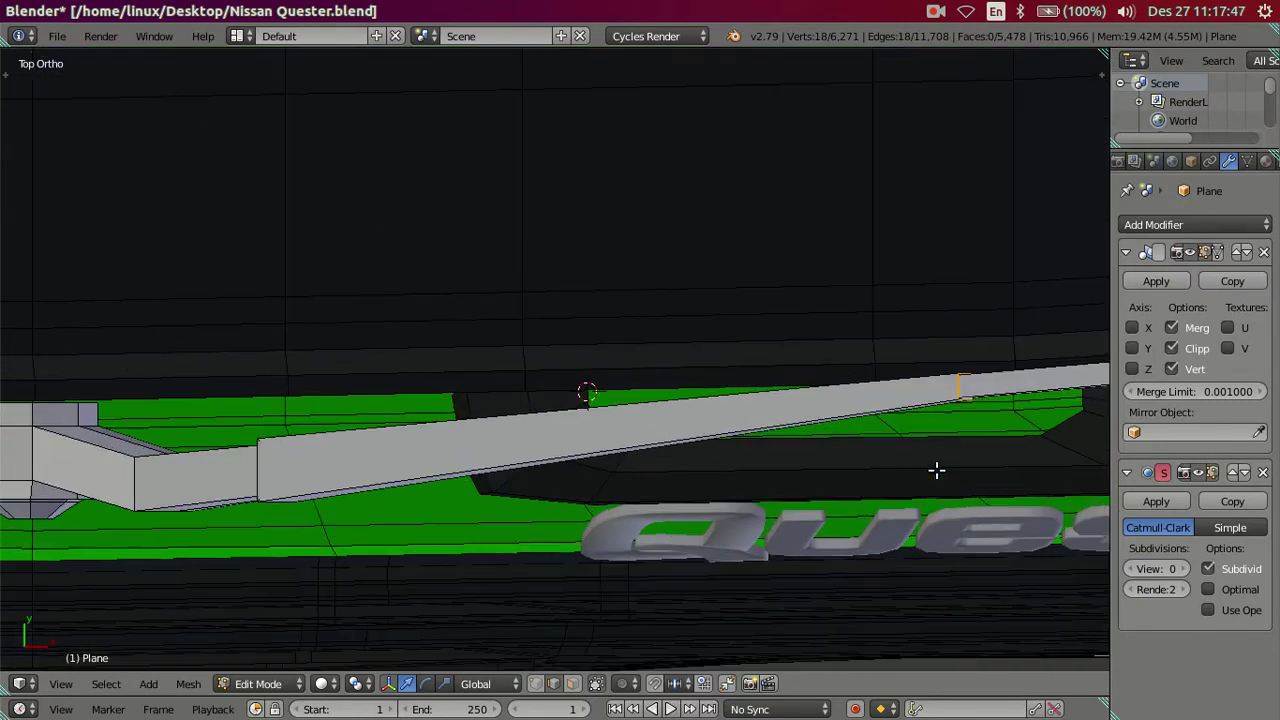
middle_click_drag(914, 443, 620, 503, "shift")
scroll(766, 523, "up", 2)
key("a")
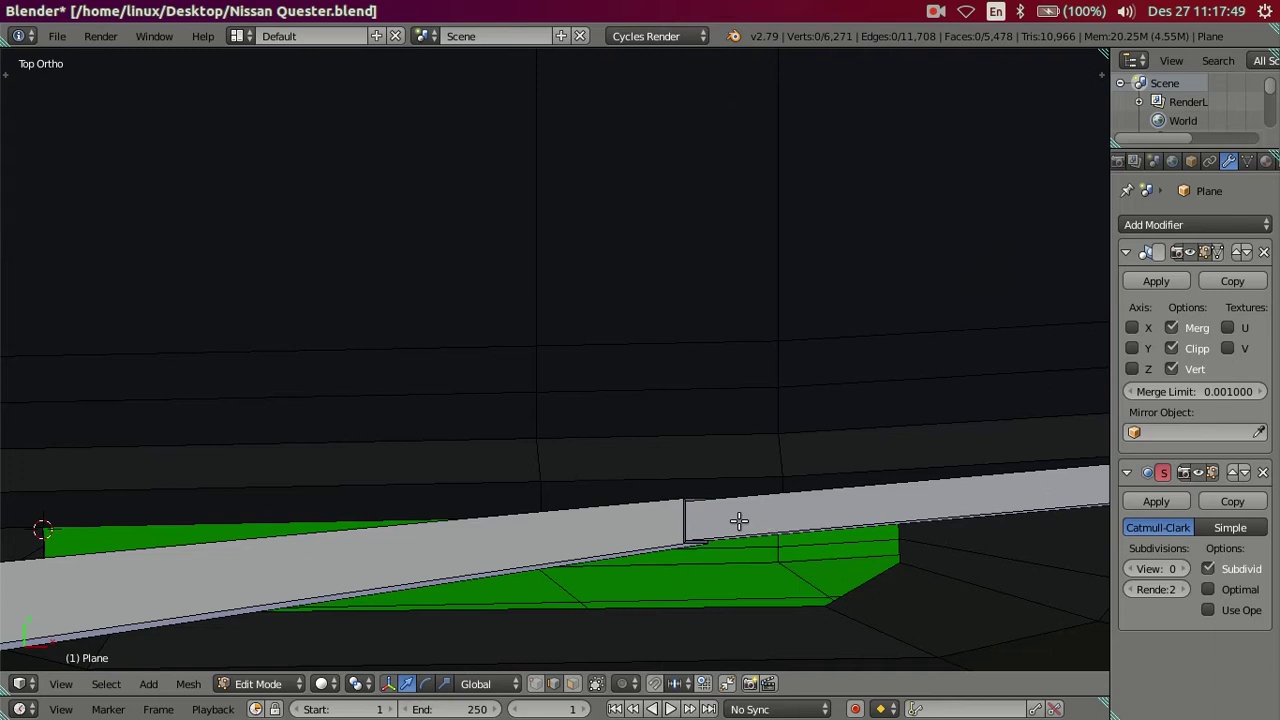
scroll(623, 491, "up", 2)
scroll(644, 582, "up", 2)
right_click(675, 624, "alt")
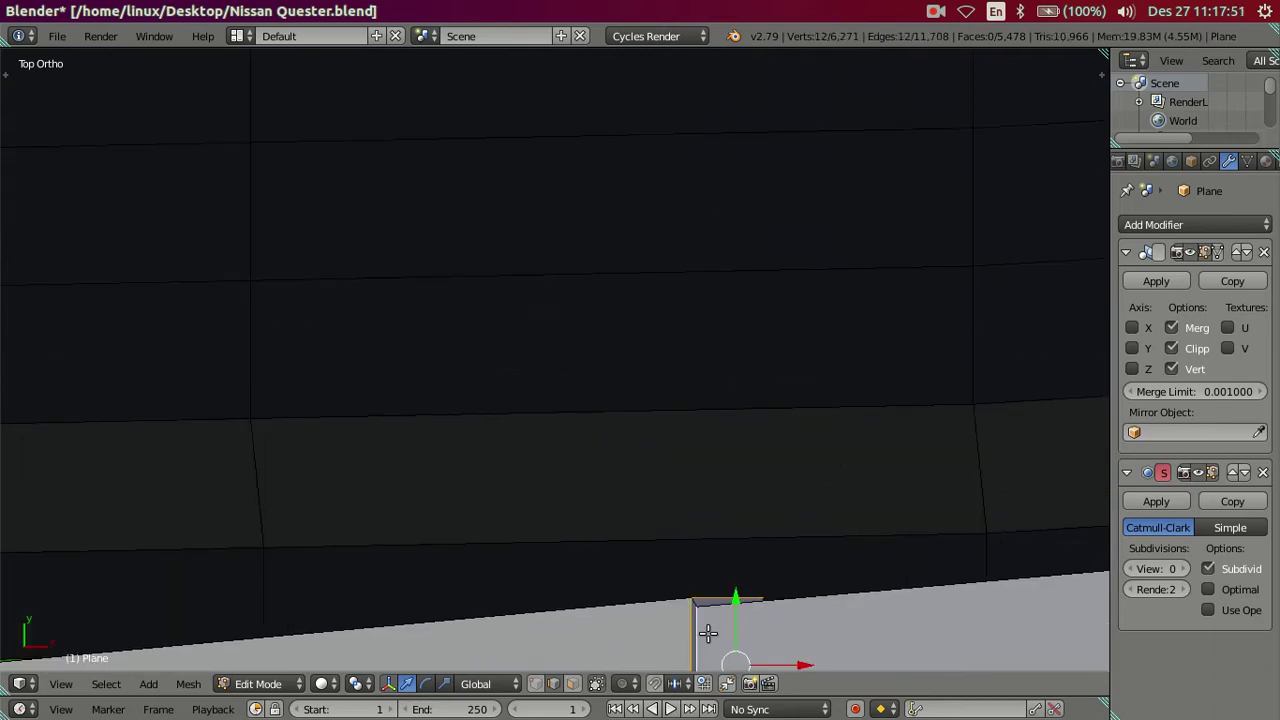
scroll(748, 566, "down", 2)
key("r")
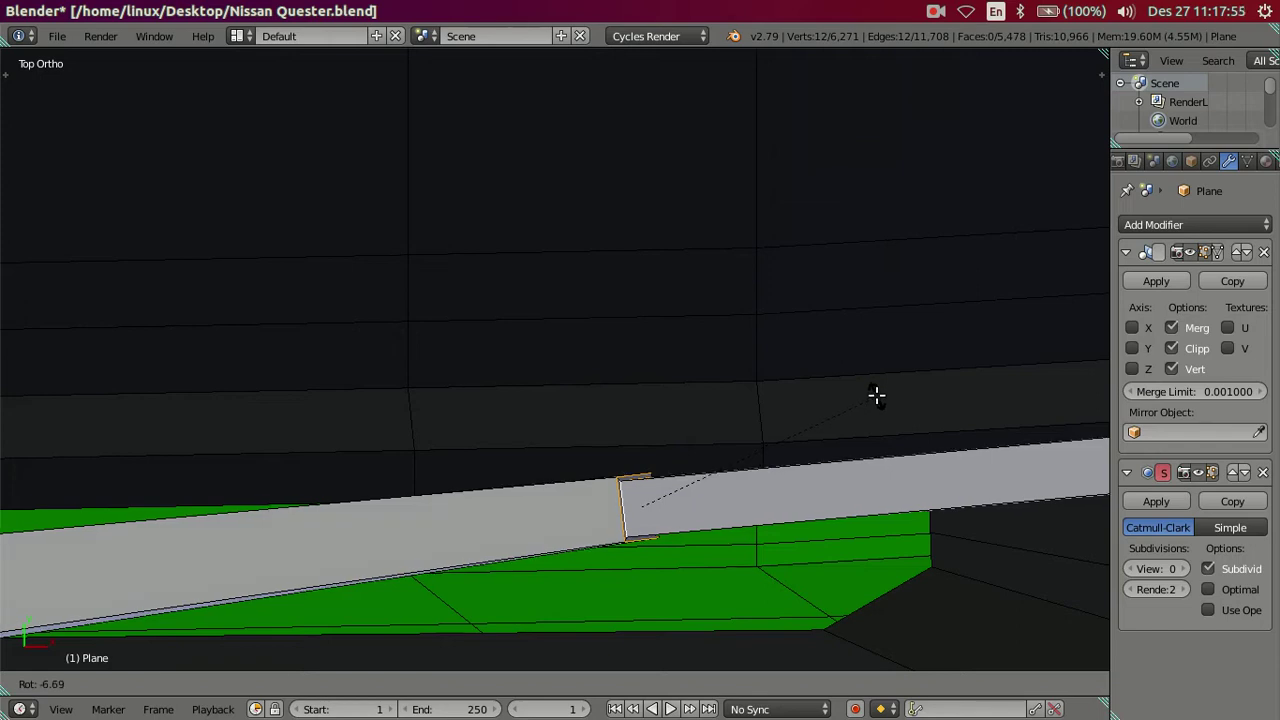
left_click(876, 396)
- Rotate the end loop about -12.66 degrees and shift it roughly 0.0227 along Y
scroll(843, 420, "down", 2)
key("a")
scroll(886, 420, "down", 1)
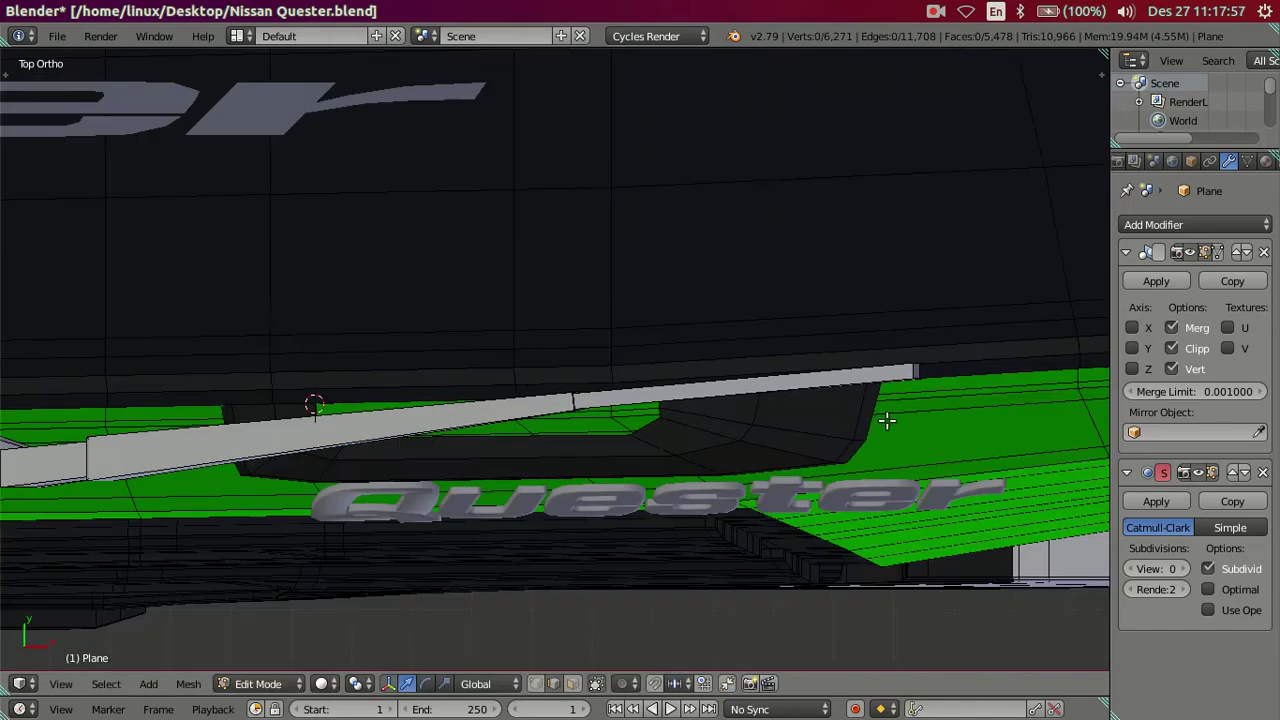
middle_click_drag(886, 420, 645, 446, "shift")
scroll(645, 446, "up", 5)
right_click(822, 437, "alt")
key("r")
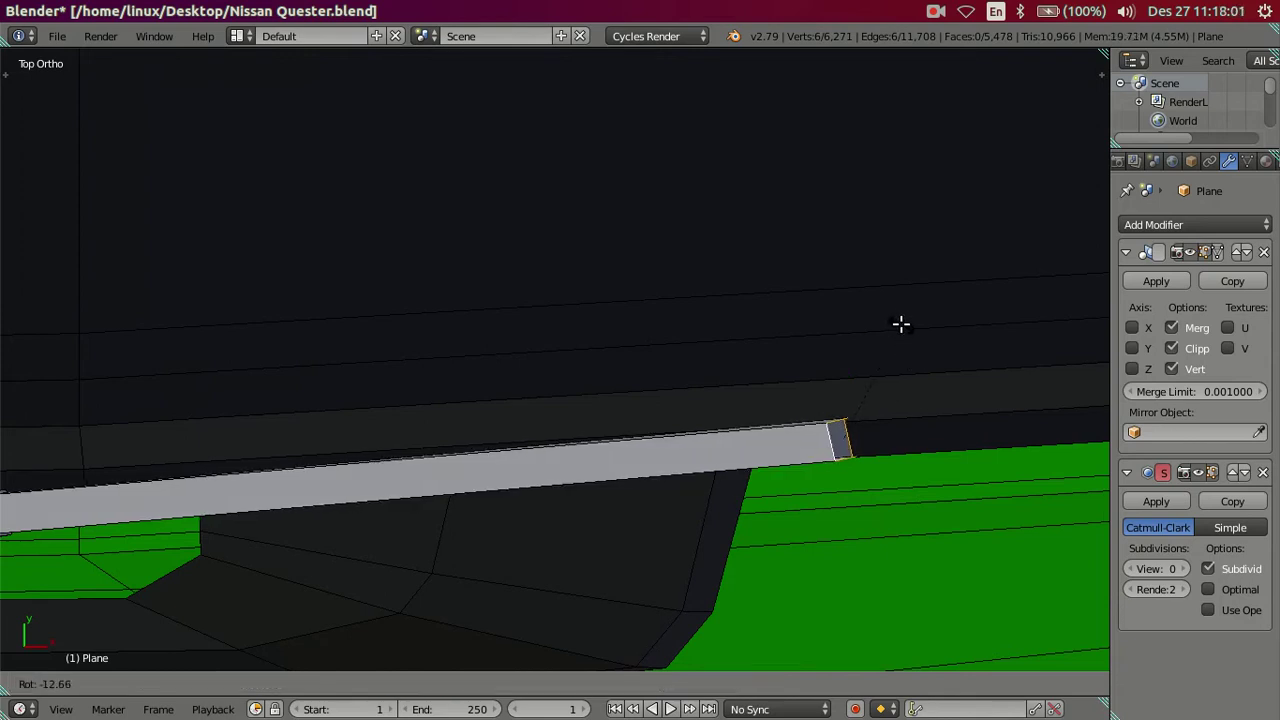
left_click(907, 337)
scroll(878, 356, "down", 2)
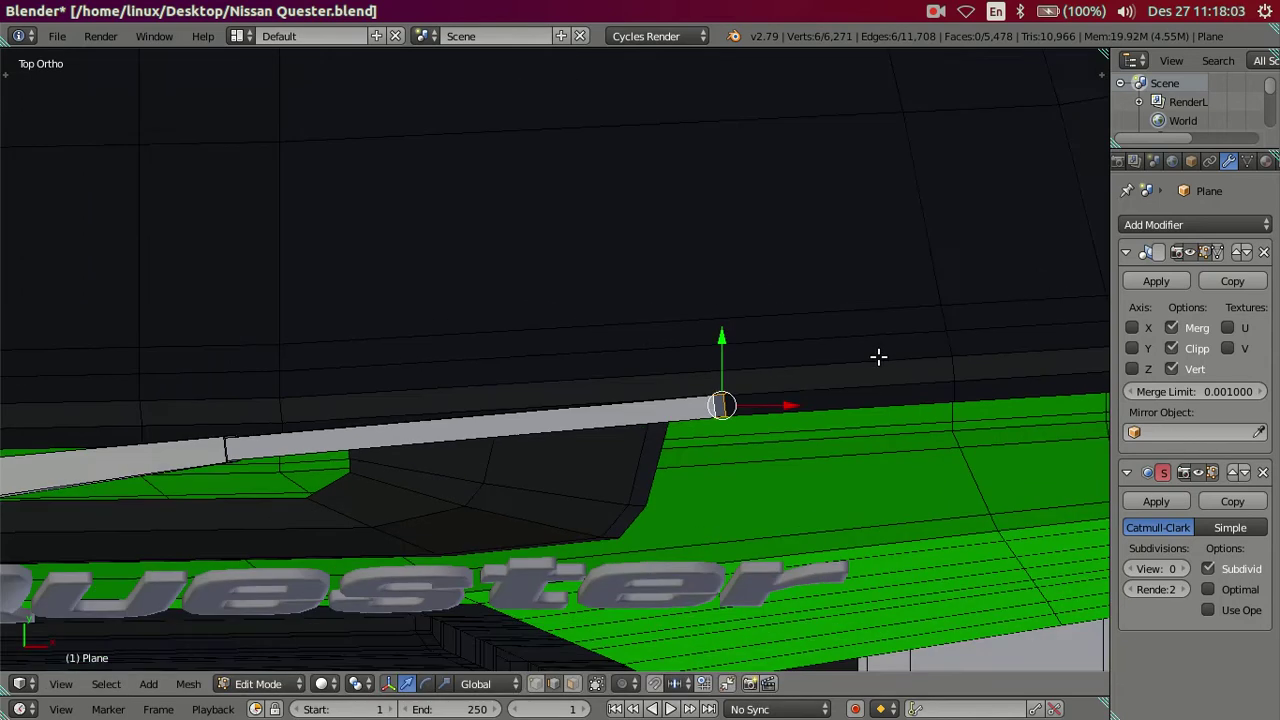
left_click_drag(725, 345, 719, 320)
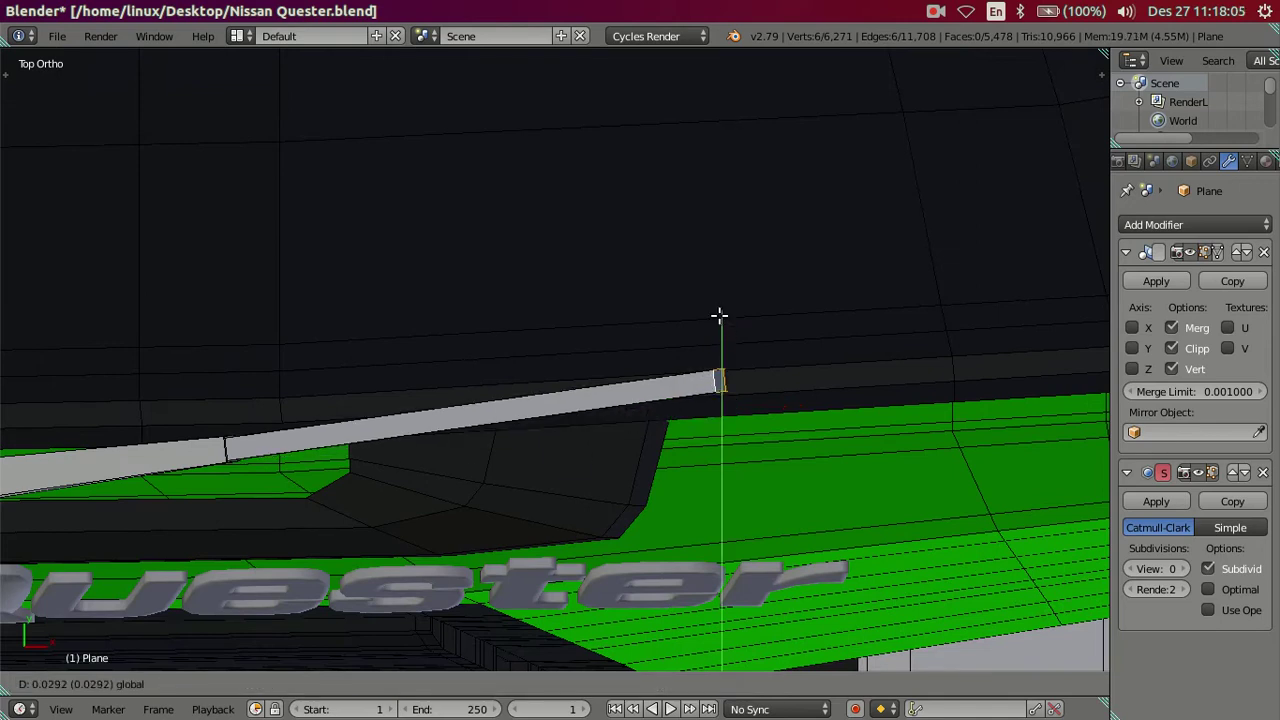
mouse_move(719, 320)
middle_mouse_down()
mouse_move(600, 410)
mouse_move(445, 495)
middle_mouse_up()
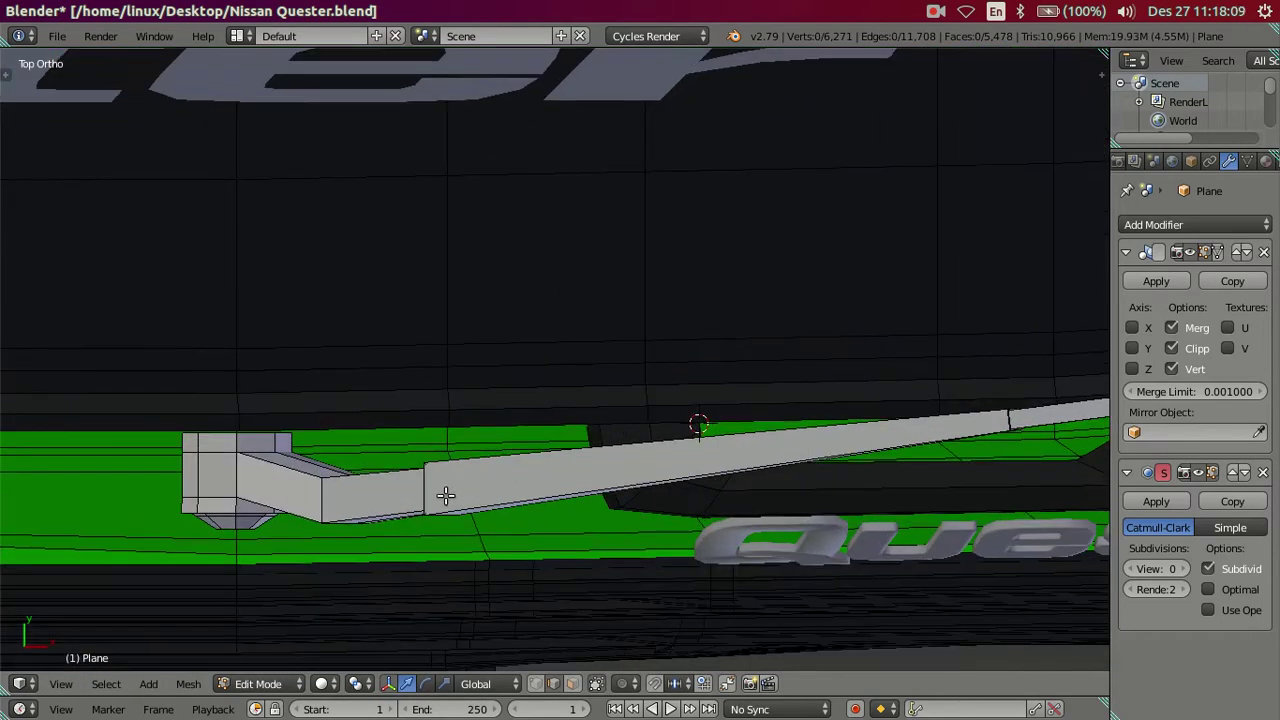
scroll(445, 495, "up", 2)
scroll(538, 408, "up", 2)
- Using wireframe, select the bracket edge loop and rotate it square in top view
key("z")
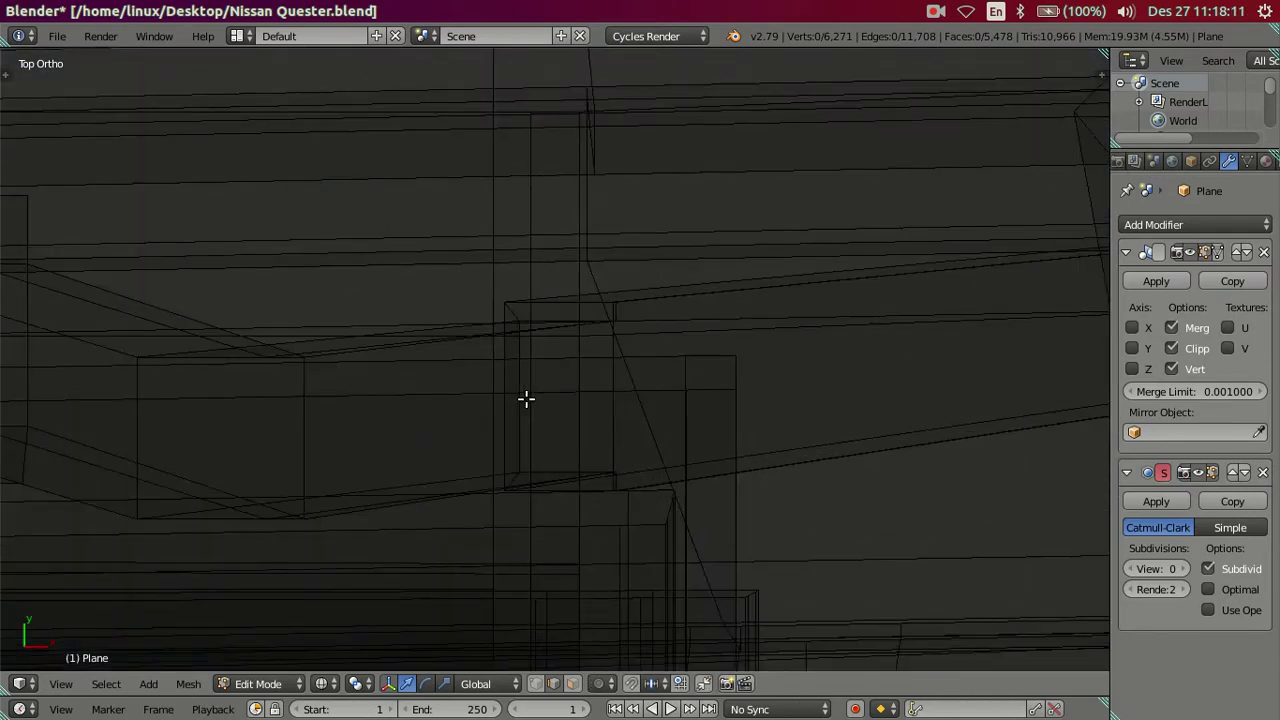
key("z")
mouse_move(546, 420)
middle_mouse_down()
mouse_move(537, 366)
mouse_move(531, 517)
mouse_move(556, 465)
middle_mouse_up()
key("z")
scroll(543, 571, "up", 2)
scroll(529, 426, "up", 1)
right_click(535, 472, "alt")
scroll(540, 460, "down", 3)
key("KP_7")
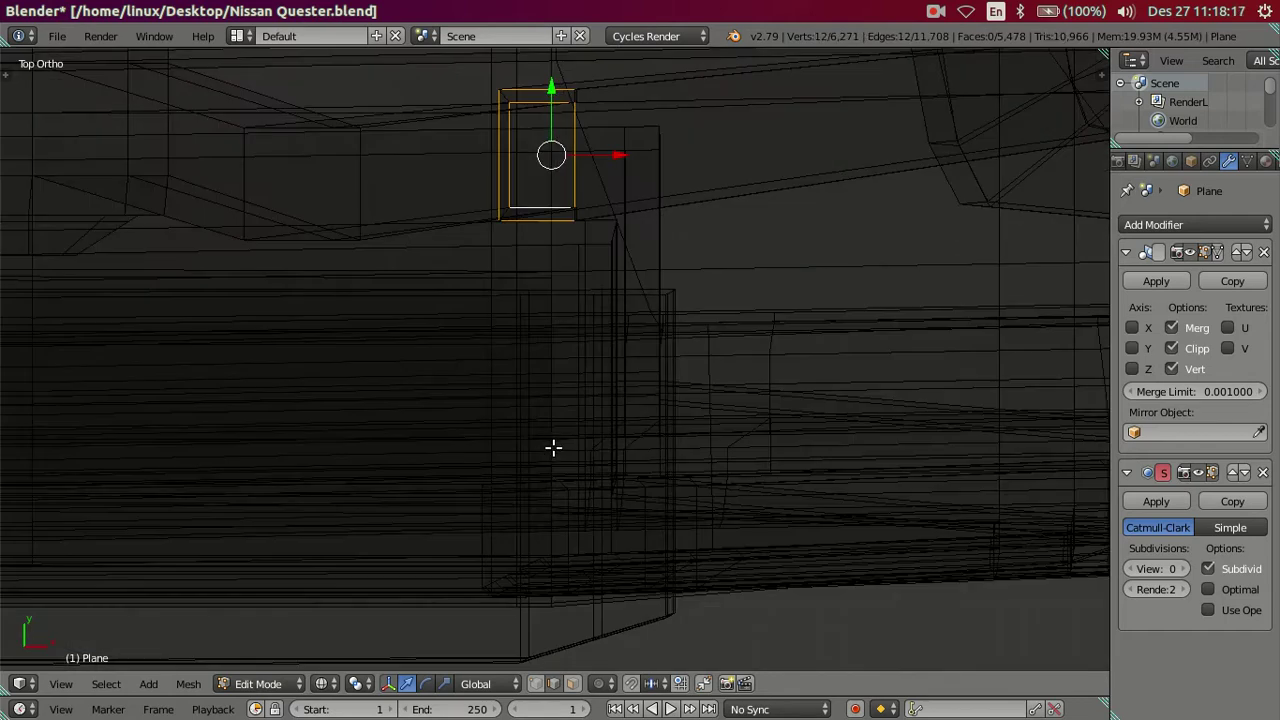
key("z")
scroll(553, 420, "up", 3)
scroll(570, 310, "up", 3, "shift")
scroll(590, 380, "up", 3, "shift")
scroll(640, 450, "up", 1, "shift")
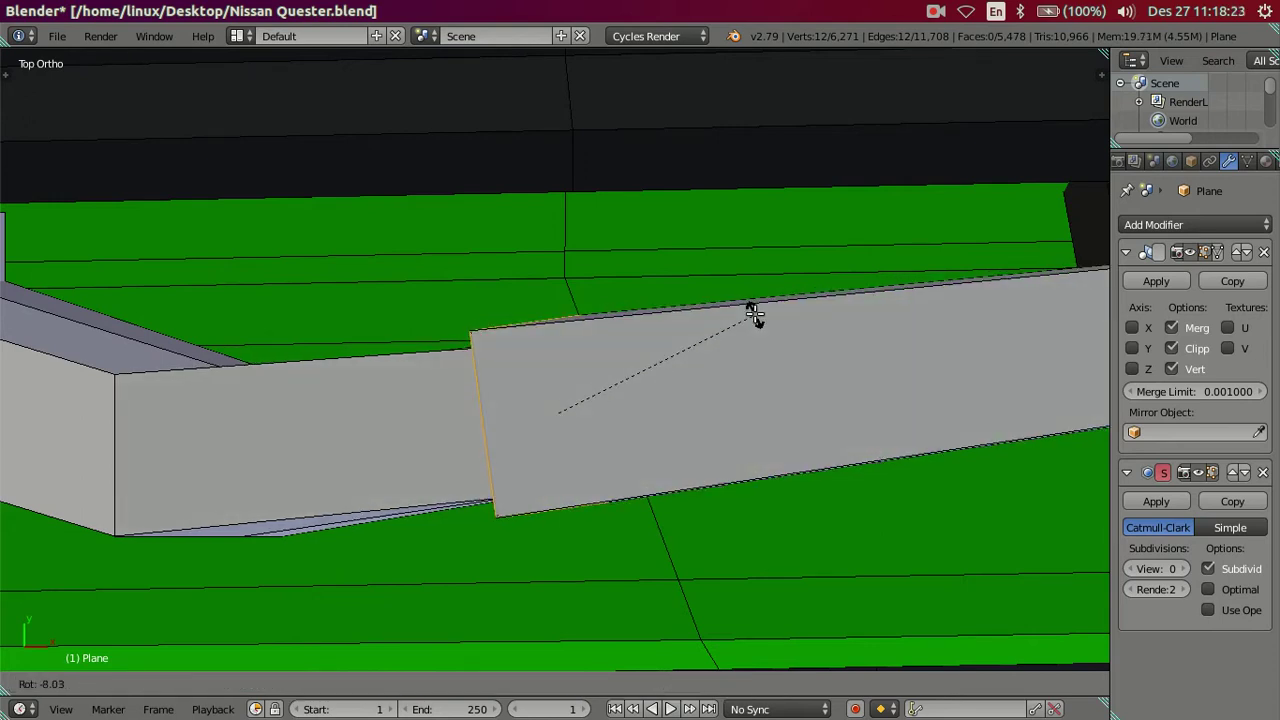
left_click(755, 315)
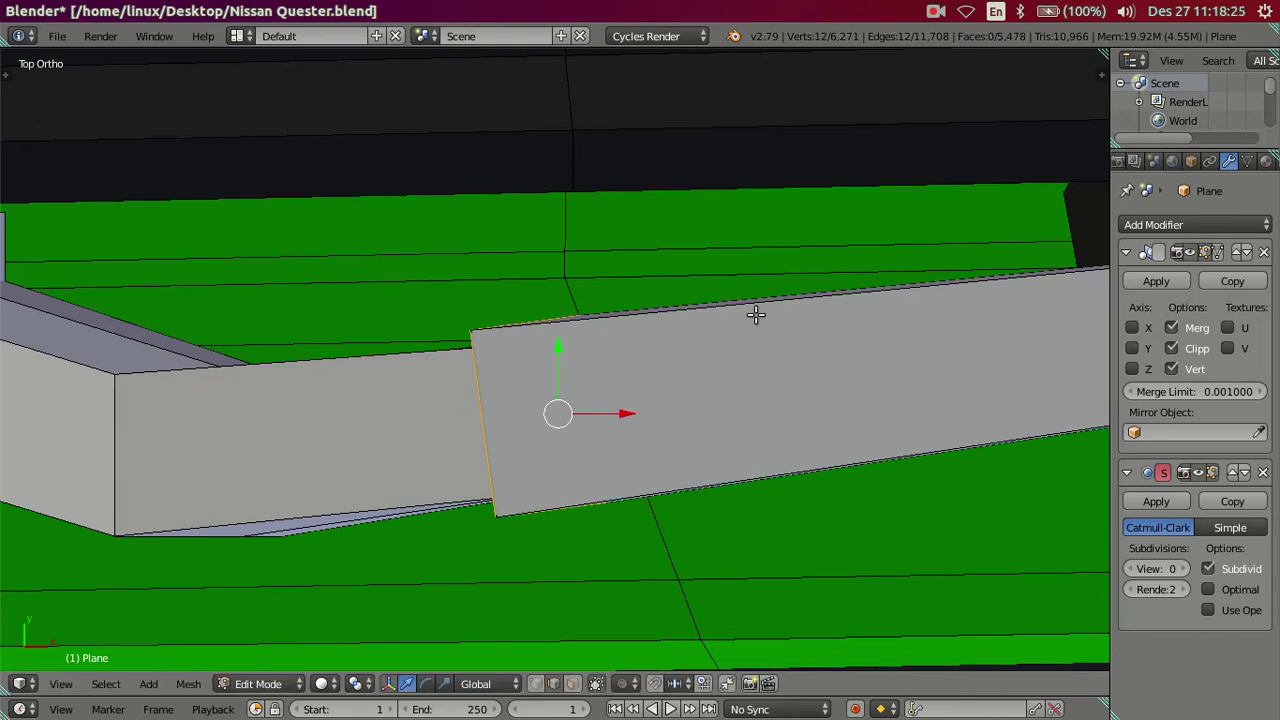
scroll(554, 346, "down", 2)
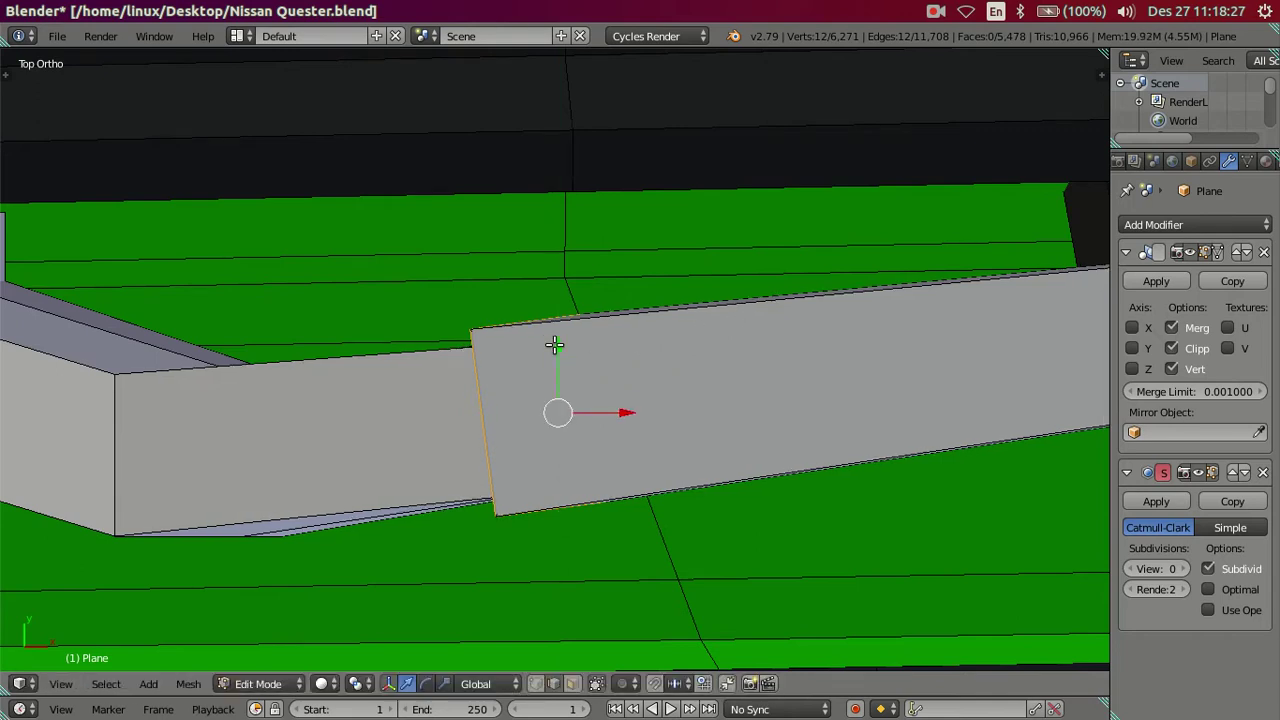
scroll(554, 344, "down", 2)
- Rotate the joint face next to the hub square to the arm, then inspect the result
right_click(425, 400)
scroll(428, 405, "up", 2)
scroll(713, 396, "up", 1)
scroll(713, 396, "up", 2)
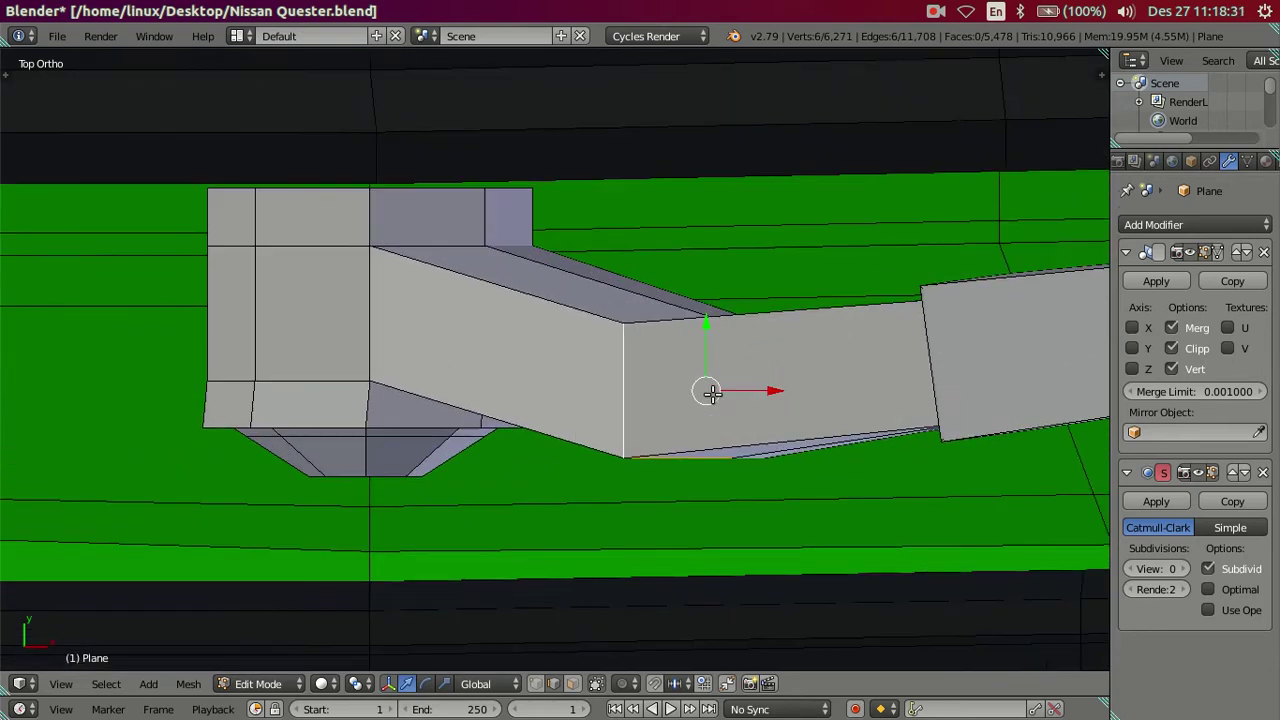
key("z")
key("r")
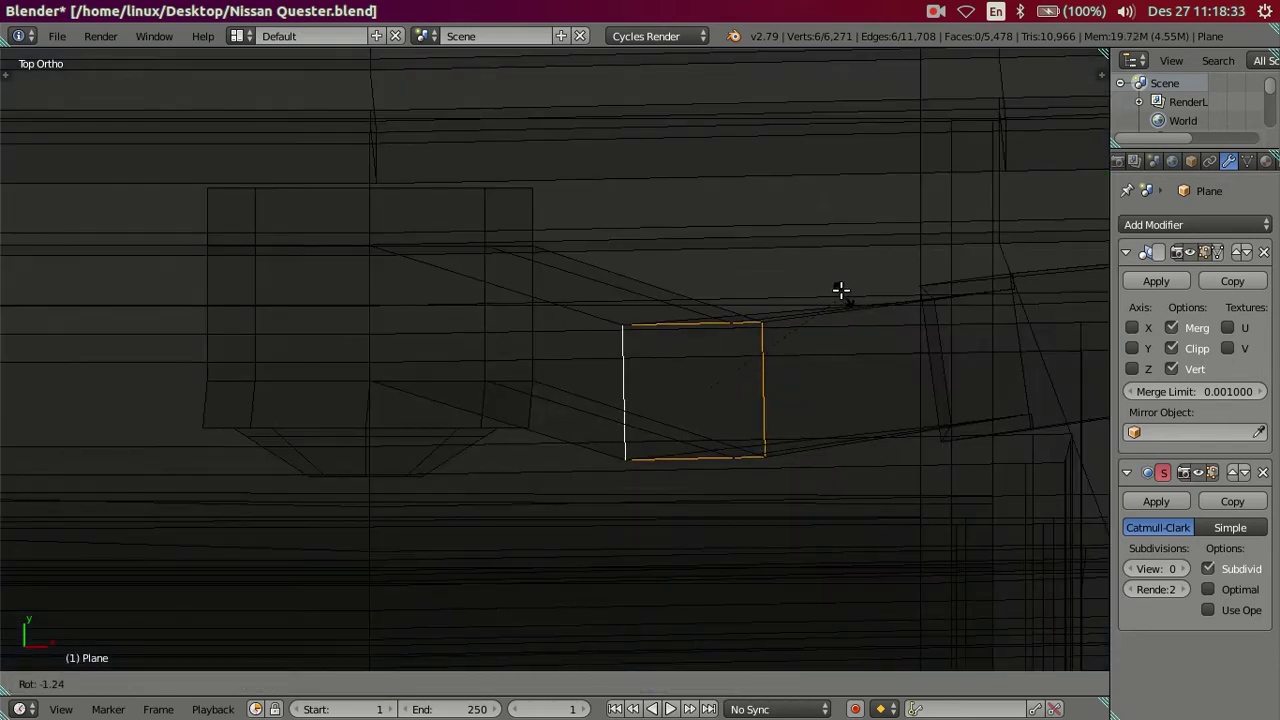
left_click(837, 289)
key("a")
scroll(823, 322, "down", 1)
key("z")
mouse_move(823, 322)
middle_mouse_down()
mouse_move(794, 363)
mouse_move(777, 434)
mouse_move(717, 362)
mouse_move(583, 289)
mouse_move(543, 297)
mouse_move(532, 353)
mouse_move(523, 329)
mouse_move(531, 309)
mouse_move(557, 394)
mouse_move(577, 317)
mouse_move(705, 243)
mouse_move(886, 274)
mouse_move(943, 251)
mouse_move(940, 197)
mouse_move(826, 363)
mouse_move(521, 503)
mouse_move(537, 443)
mouse_move(666, 474)
mouse_move(766, 469)
mouse_move(782, 450)
mouse_move(860, 429)
mouse_move(495, 495)
middle_mouse_up()
- Show the front view in wireframe, zoomed in toward the arm's bend
scroll(493, 496, "up", 2)
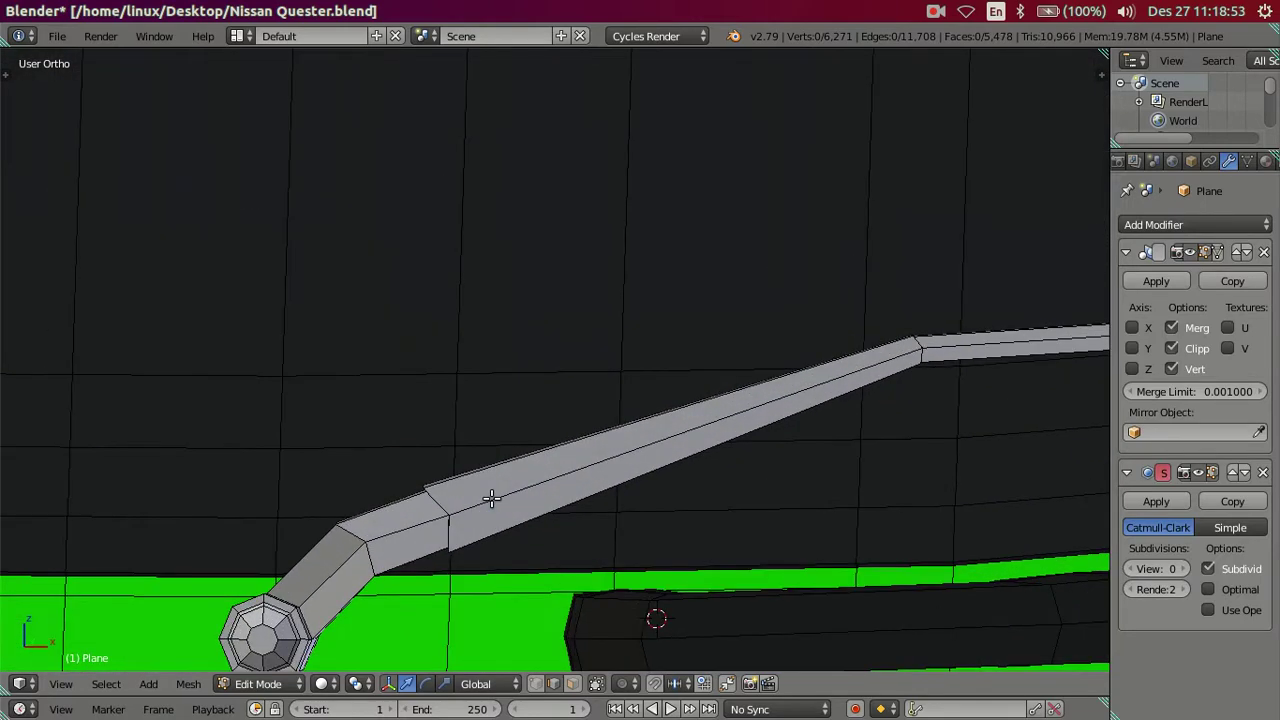
scroll(423, 543, "up", 2)
scroll(429, 543, "up", 1)
key("KP_1")
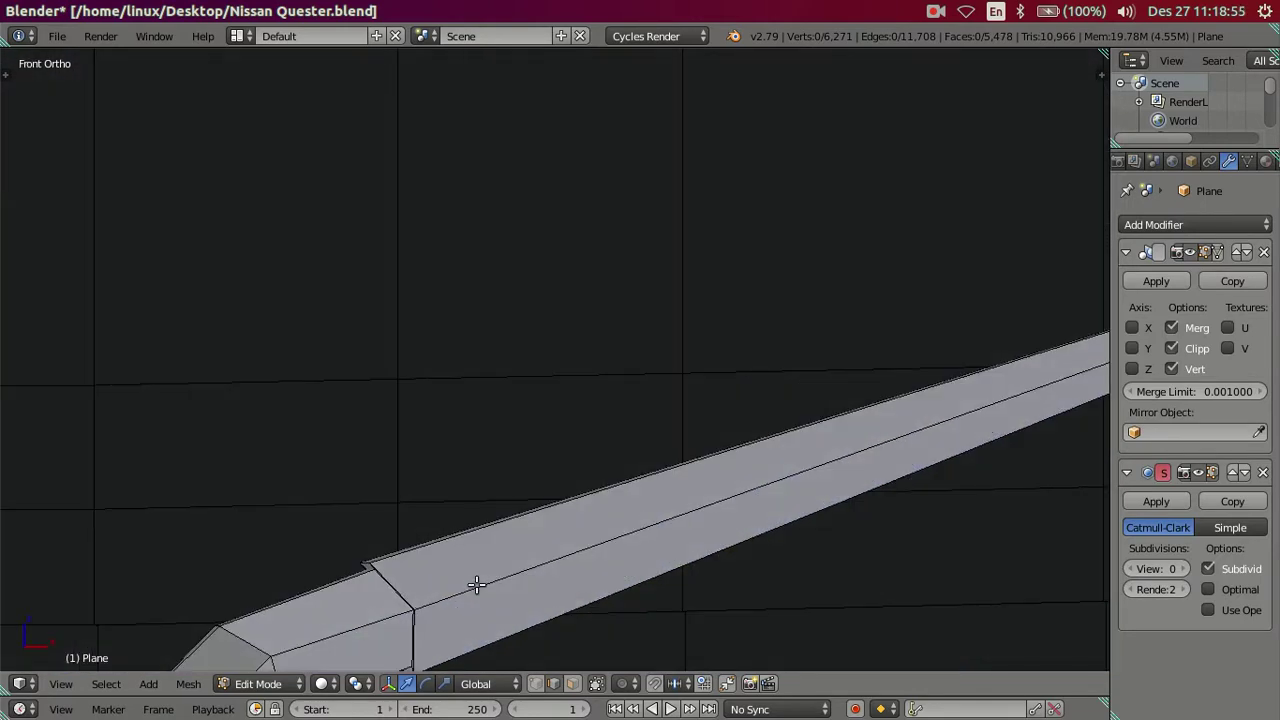
key("z")
middle_click_drag(460, 594, 651, 334, "shift")
scroll(674, 397, "up", 2)
scroll(727, 419, "up", 1)
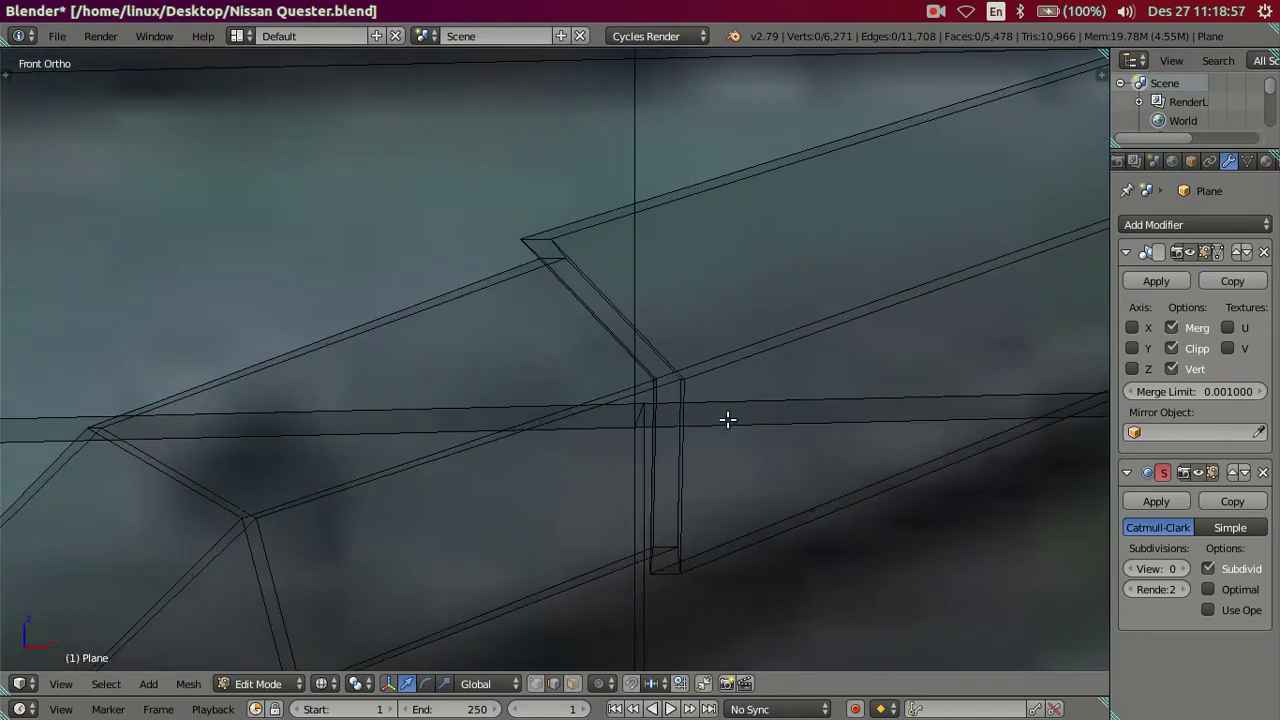
scroll(727, 419, "up", 3)
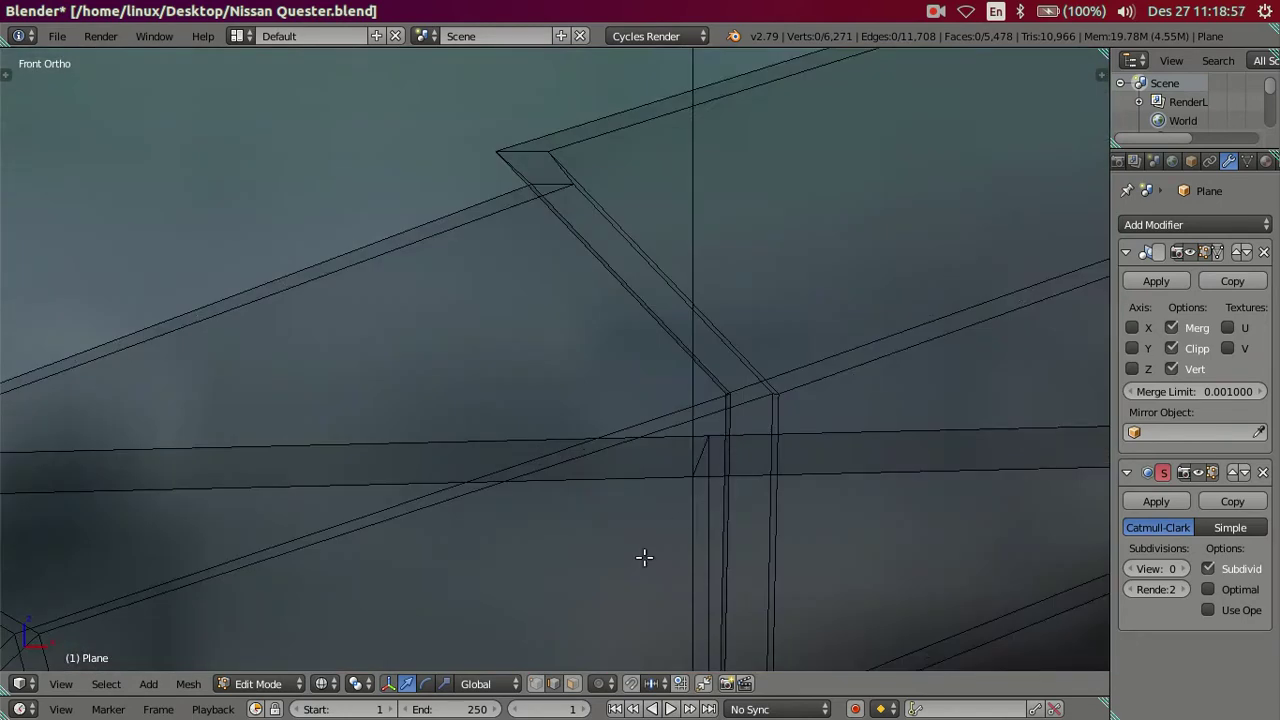
- Switch to vertex selection and circle-select the two pillar-top vertices
key("ctrl+Tab")
left_click(762, 281)
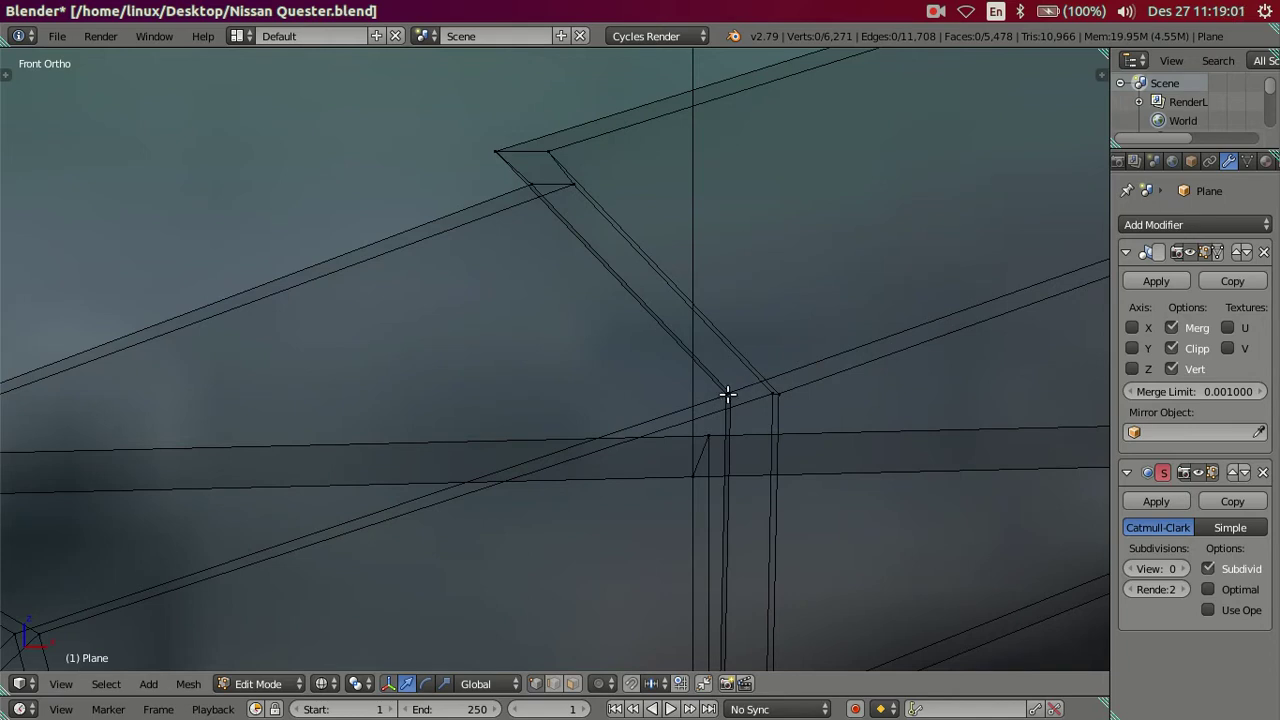
scroll(727, 395, "up", 2)
key("c")
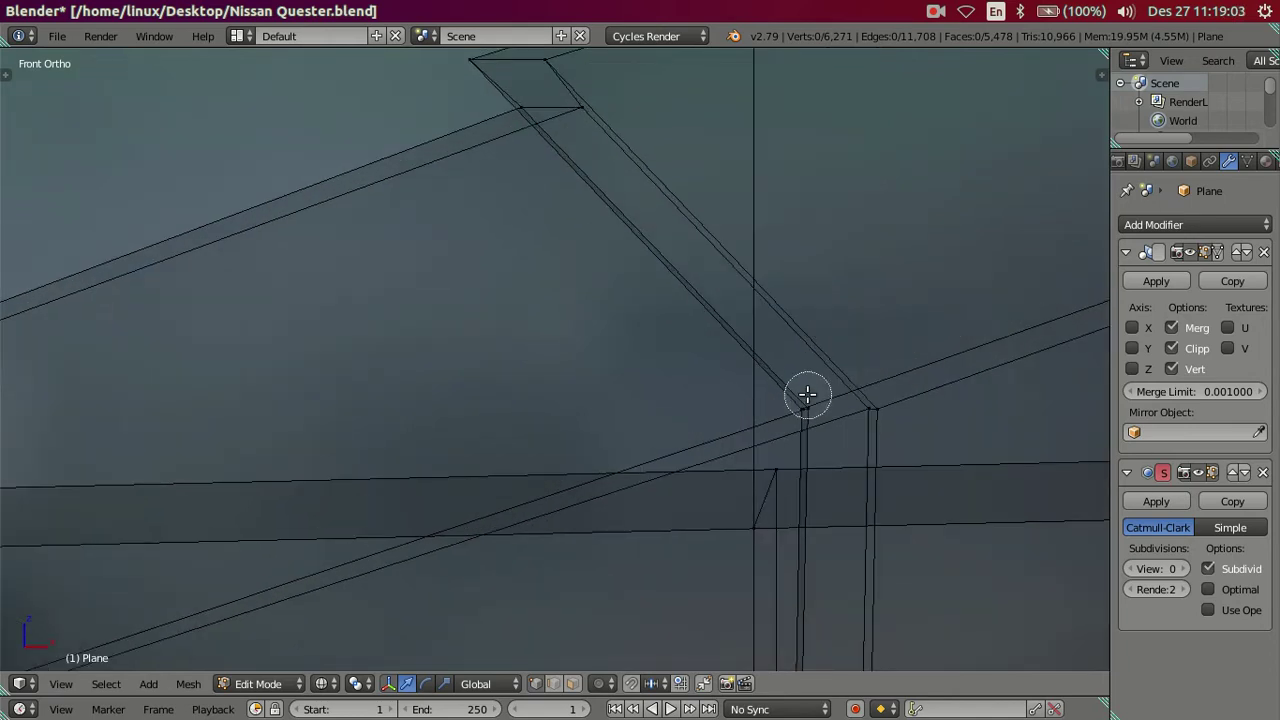
left_click_drag(805, 400, 886, 408)
key("Escape")
- Recentre on the pillar top, try moving its vertices, then cancel the move
scroll(863, 393, "down", 4)
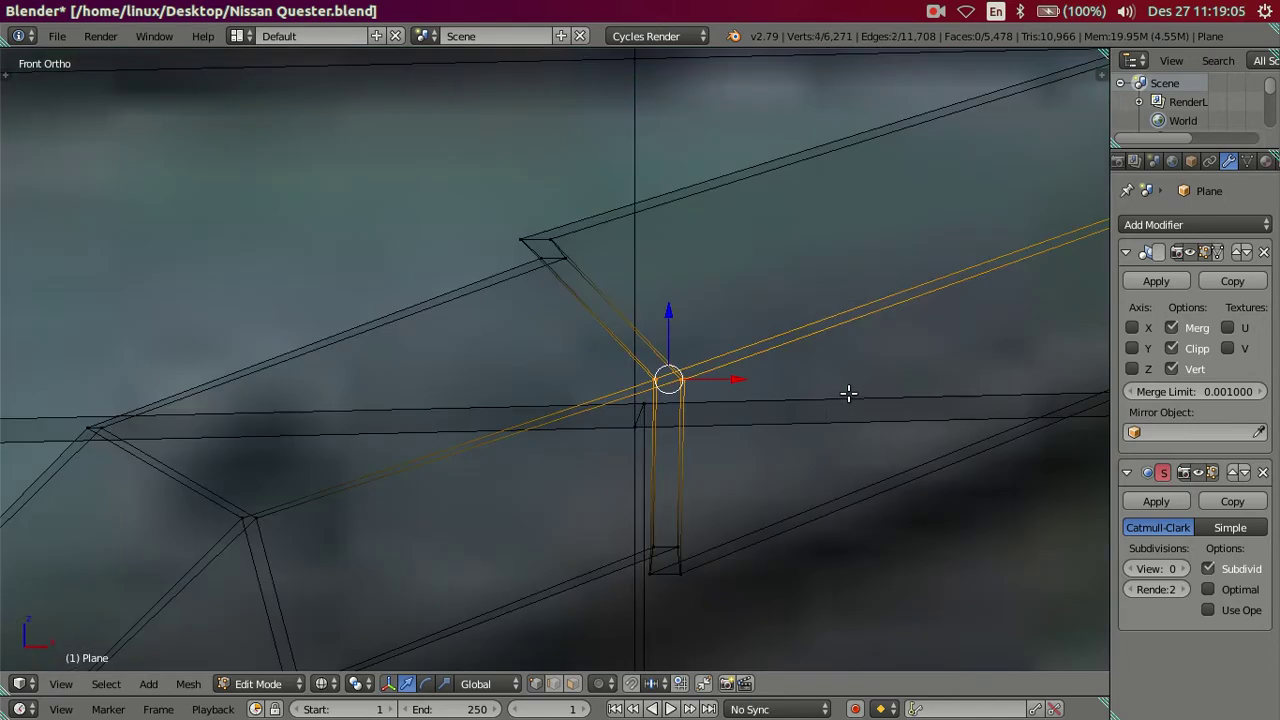
middle_click_drag(848, 393, 774, 343, "shift")
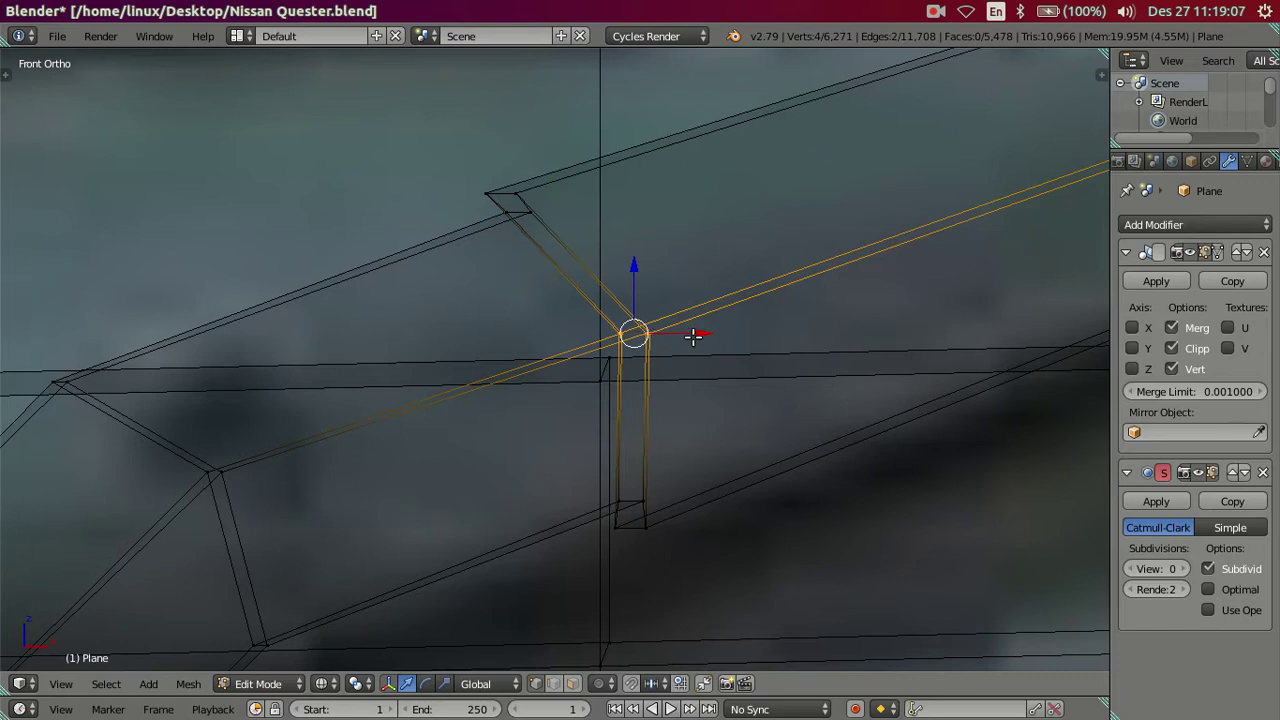
key("g")
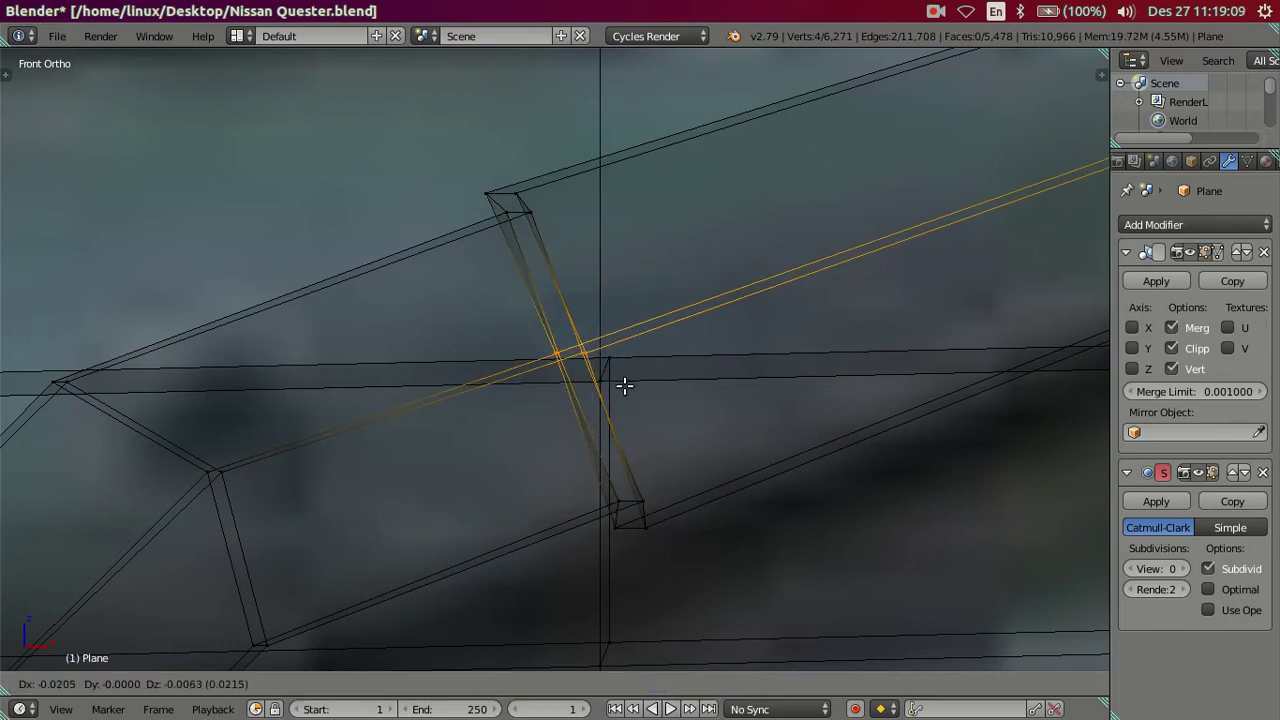
key("Escape")
- Check the cab reference photo in Image Viewer, then return to Blender in solid shading
key("a")
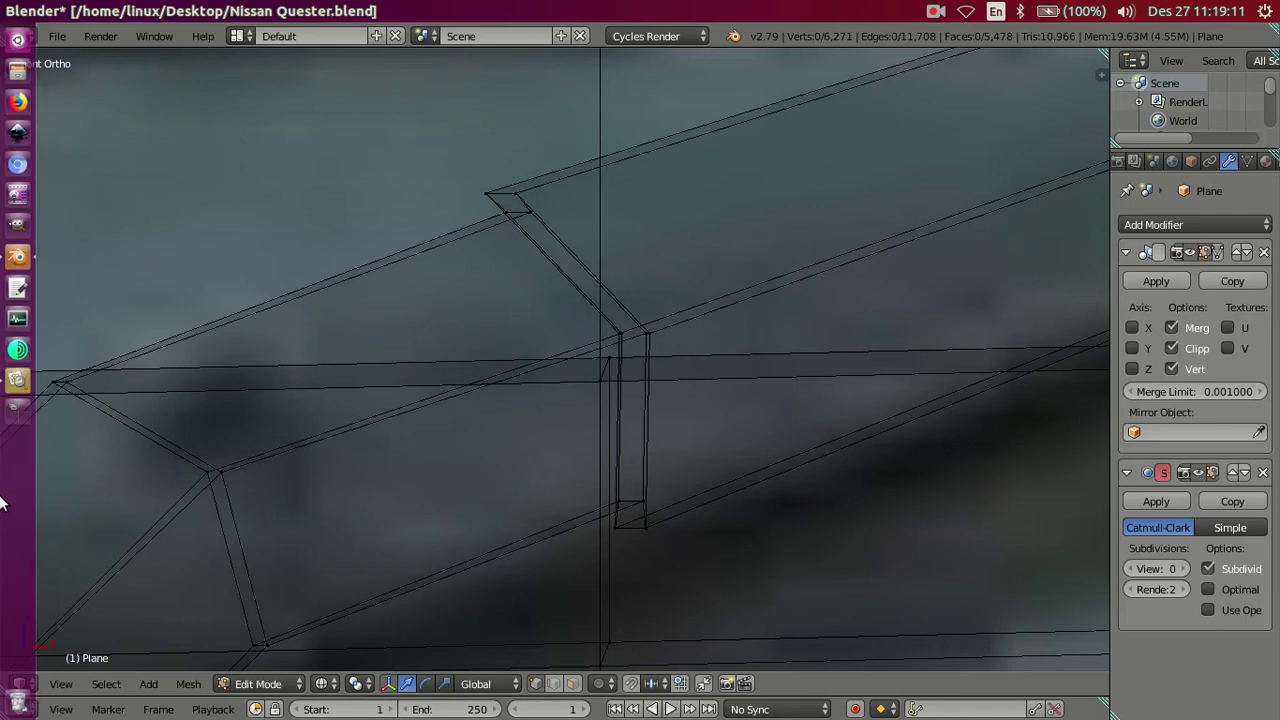
left_click(10, 384)
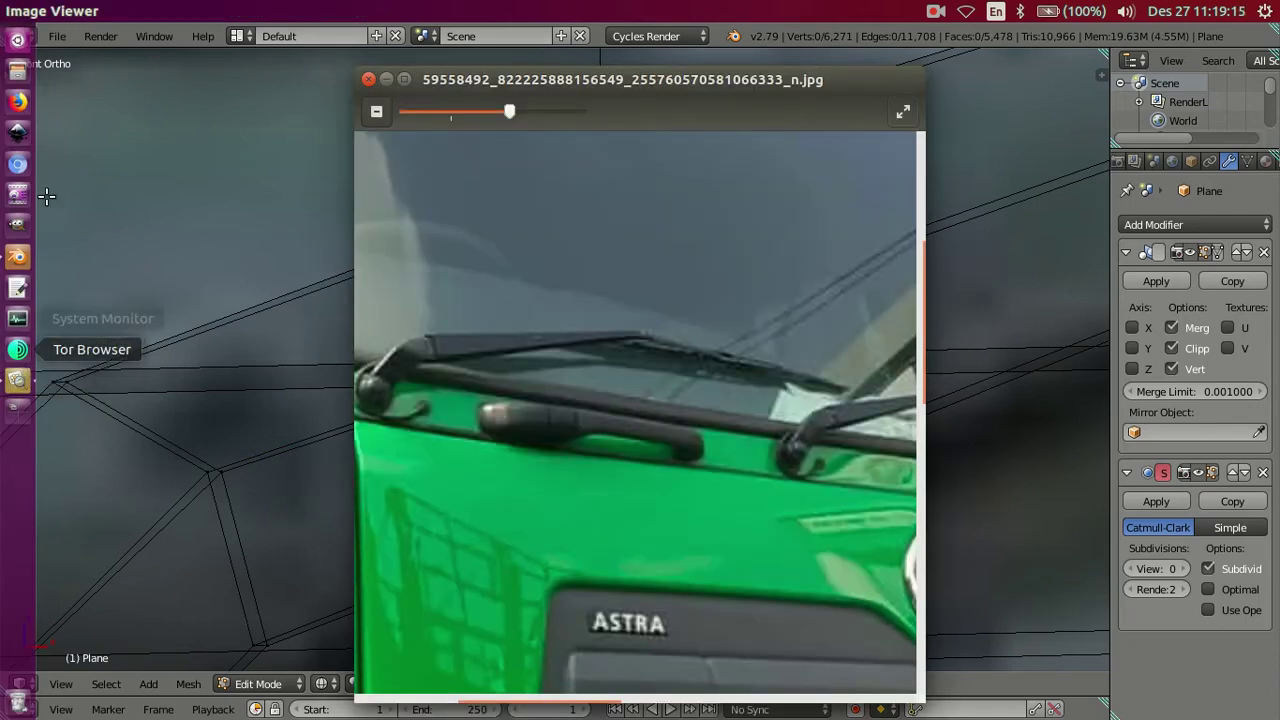
left_click(17, 257)
key("z")
mouse_move(646, 343)
middle_mouse_down()
mouse_move(686, 306)
mouse_move(688, 266)
mouse_move(644, 205)
mouse_move(580, 403)
mouse_move(569, 337)
mouse_move(547, 437)
mouse_move(580, 514)
mouse_move(597, 500)
middle_mouse_up()
- Frame the bend joint in front orthographic wireframe view with nothing selected
right_click(616, 481, "alt")
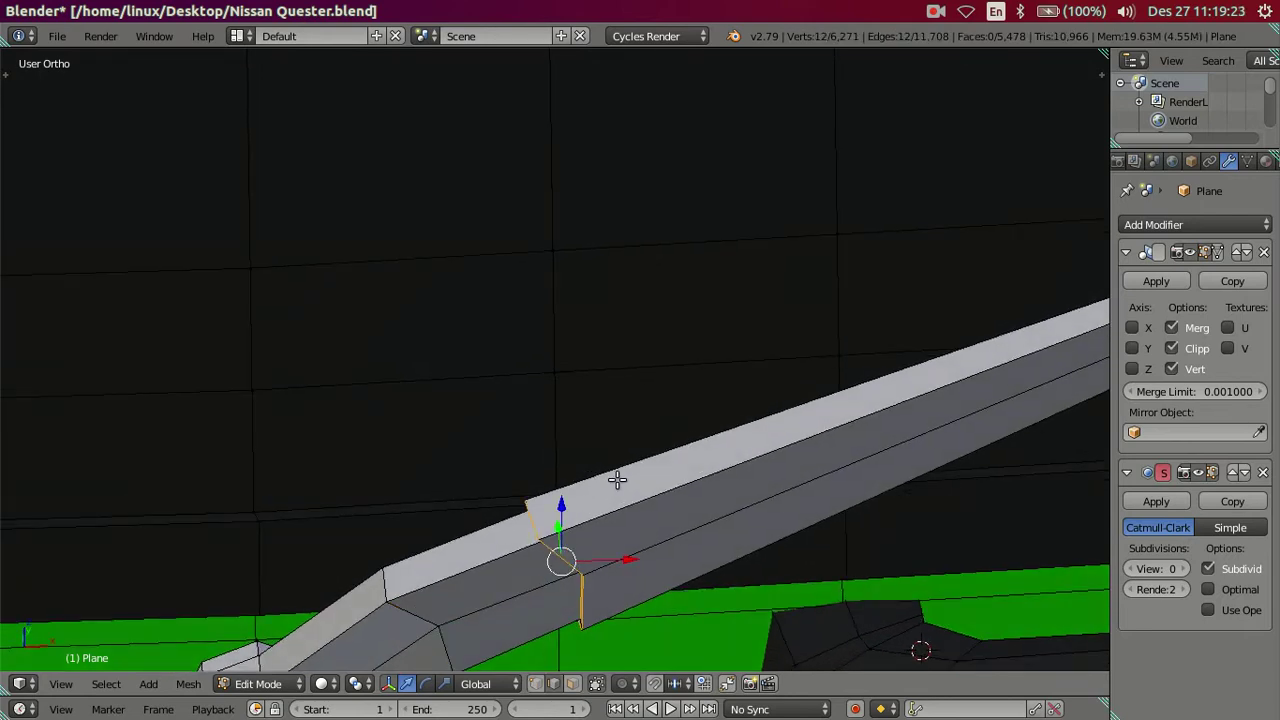
middle_click_drag(619, 514, 565, 335)
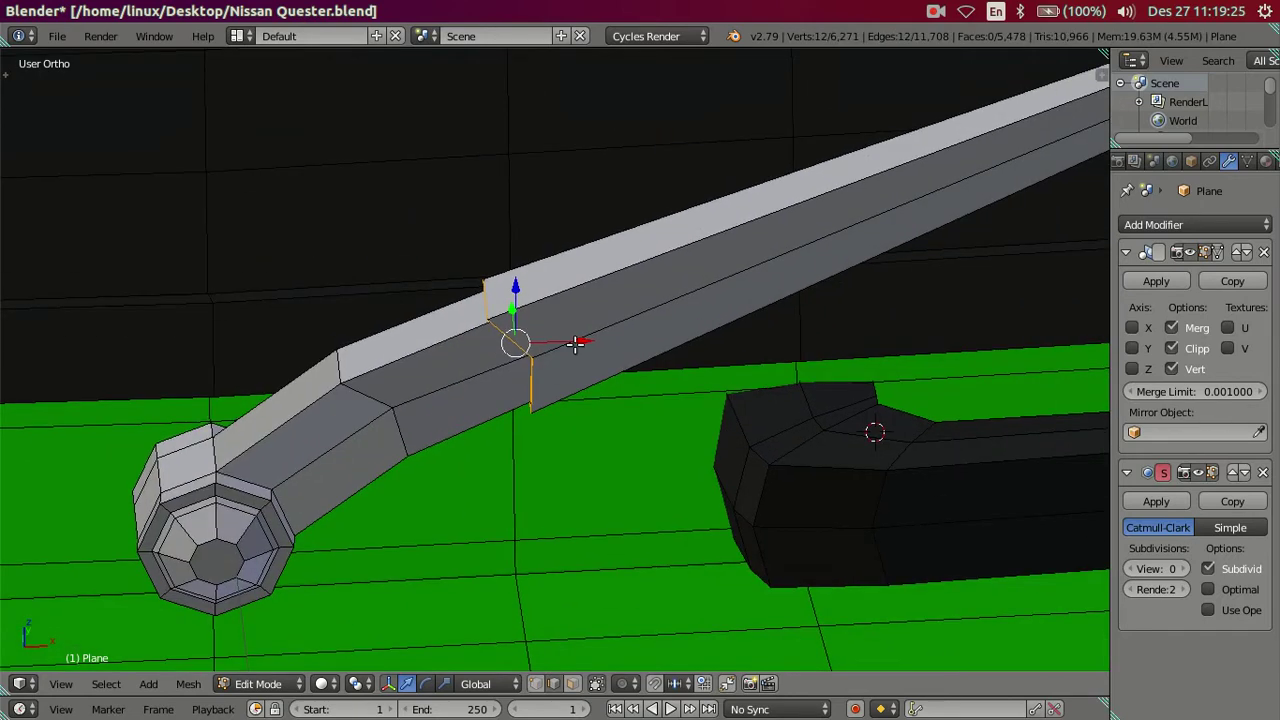
key("KP_1")
key("z")
middle_click_drag(551, 218, 582, 391, "shift")
left_click(536, 684)
scroll(476, 400, "up", 4)
key("a")
scroll(486, 349, "down", 1)
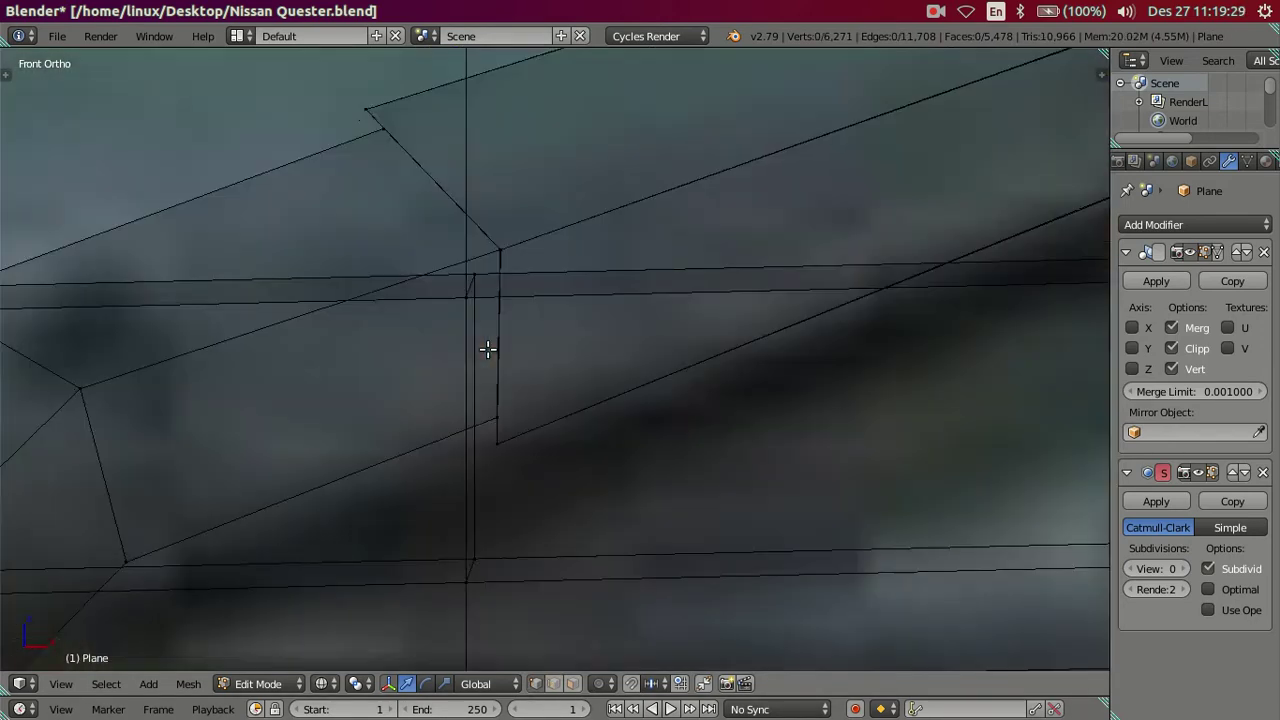
scroll(510, 370, "down", 1)
scroll(531, 389, "down", 1)
scroll(525, 425, "up", 2)
scroll(520, 455, "up", 1)
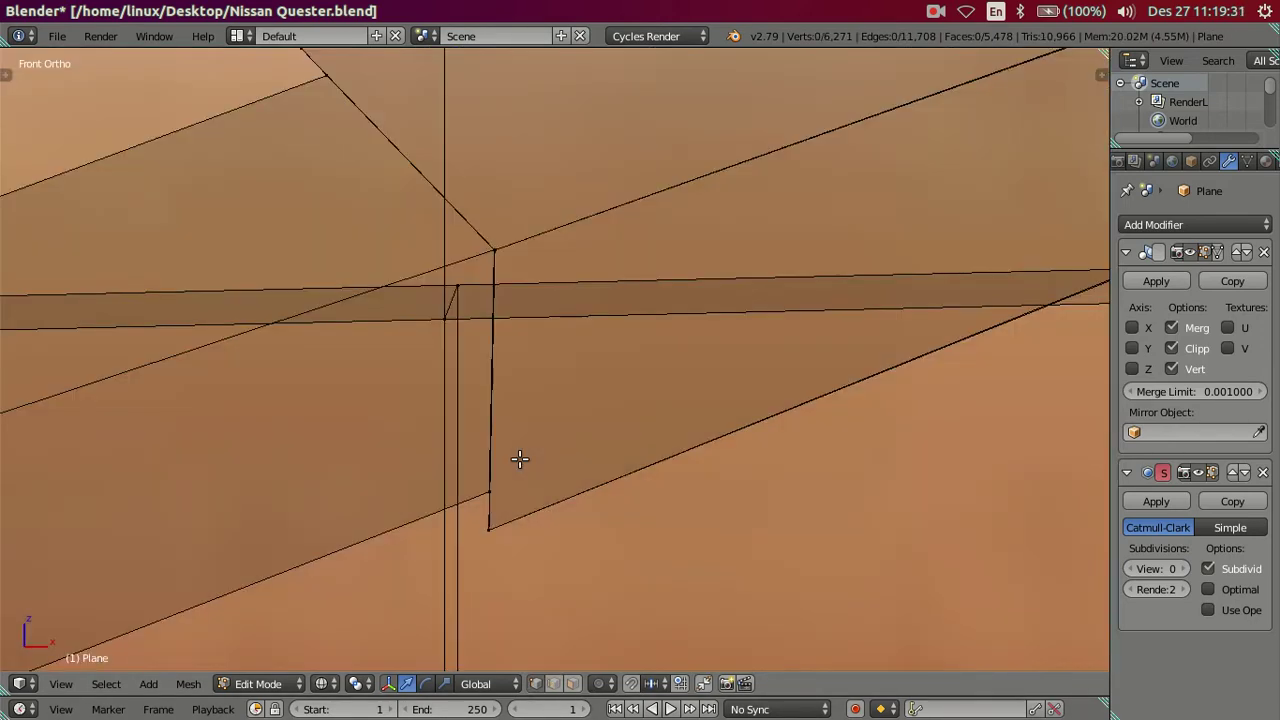
scroll(487, 221, "up", 3)
scroll(629, 371, "down", 3)
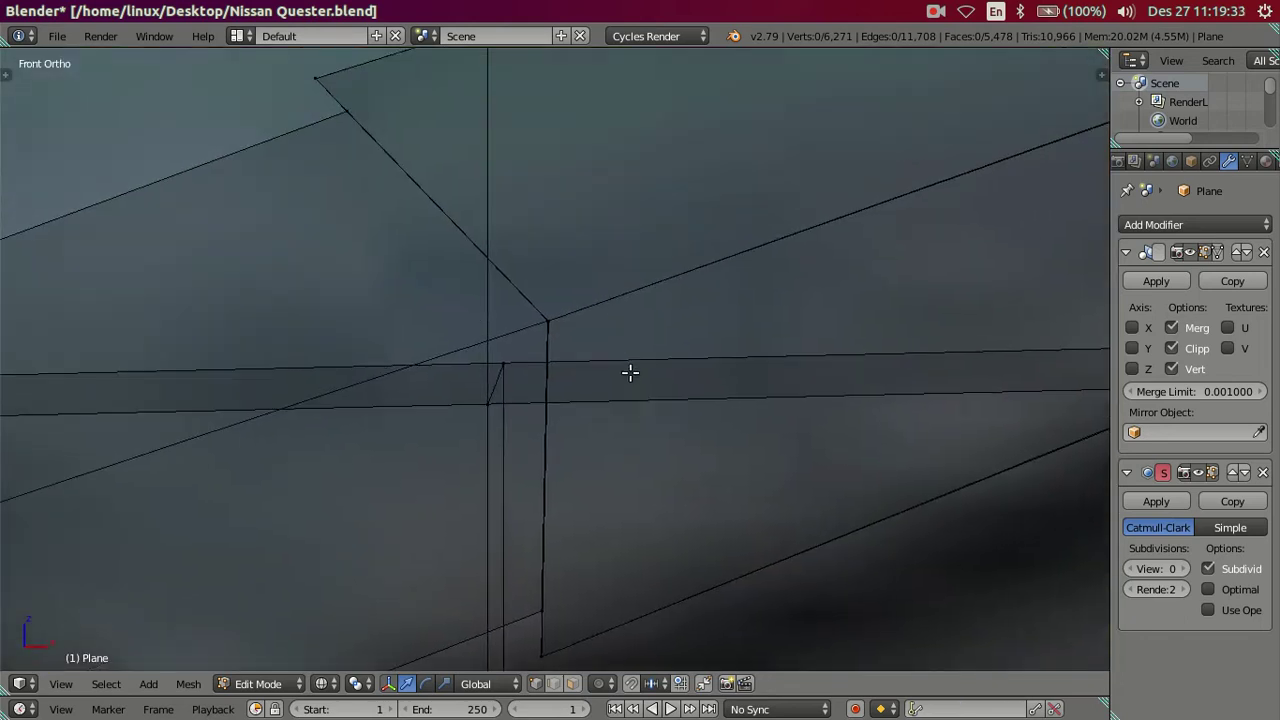
scroll(491, 280, "down", 1)
- Move the joint loop's upper corner vertex into line with the long section
key("c")
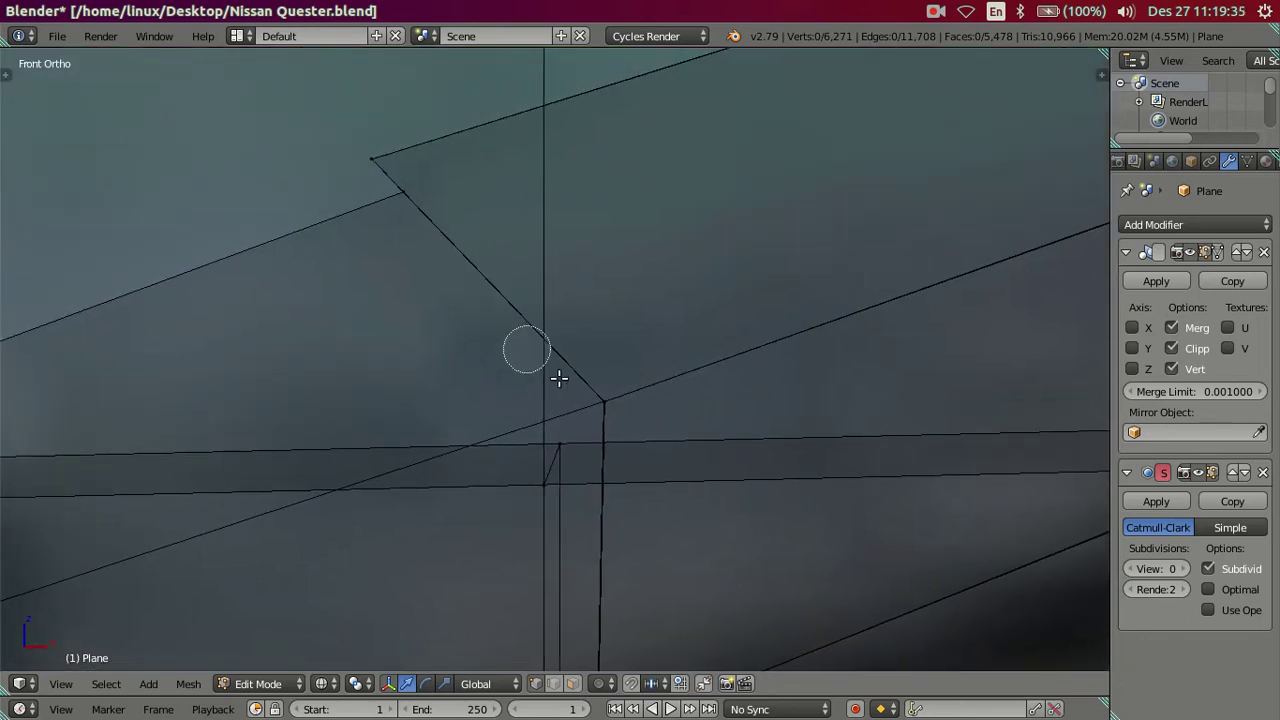
left_click(403, 197)
key("Escape")
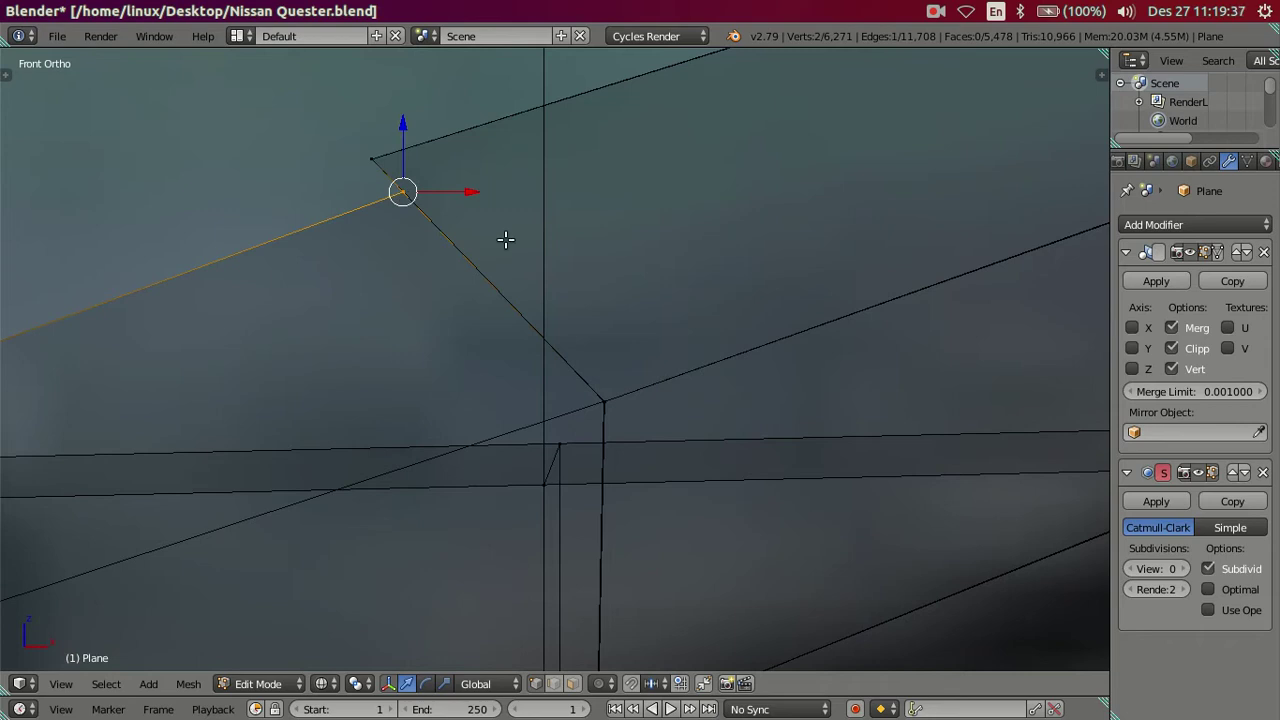
key("g")
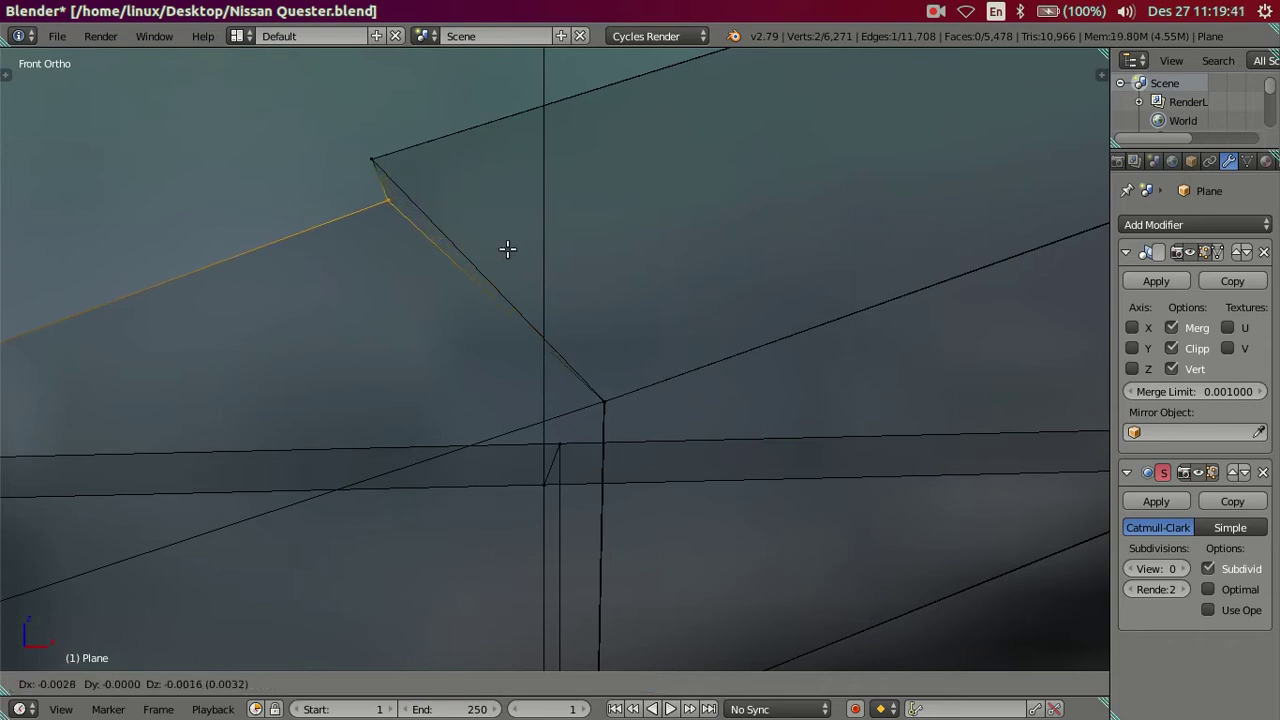
left_click(507, 249)
scroll(560, 337, "down", 2)
key("s")
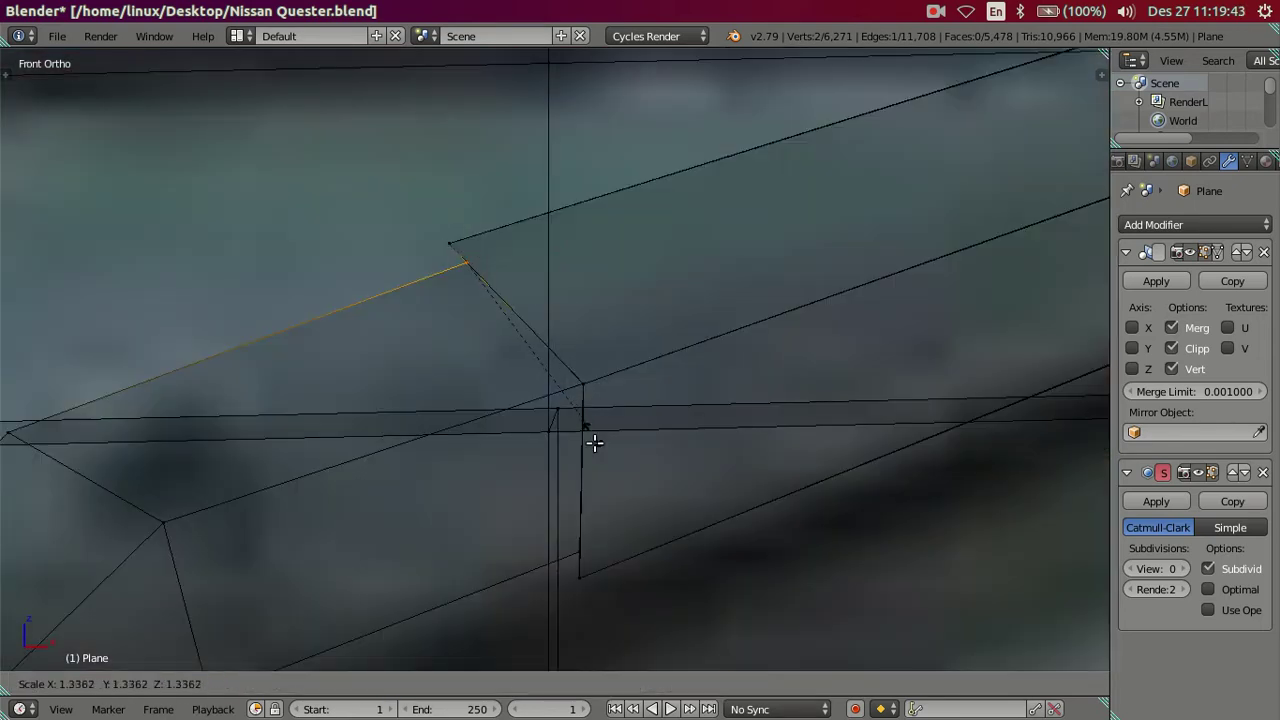
key("Escape")
- Move the joint loop's lower corner vertex into line and check it in solid shading
key("a")
middle_click_drag(622, 446, 621, 394, "shift")
left_click(578, 483)
right_click(585, 478, "alt")
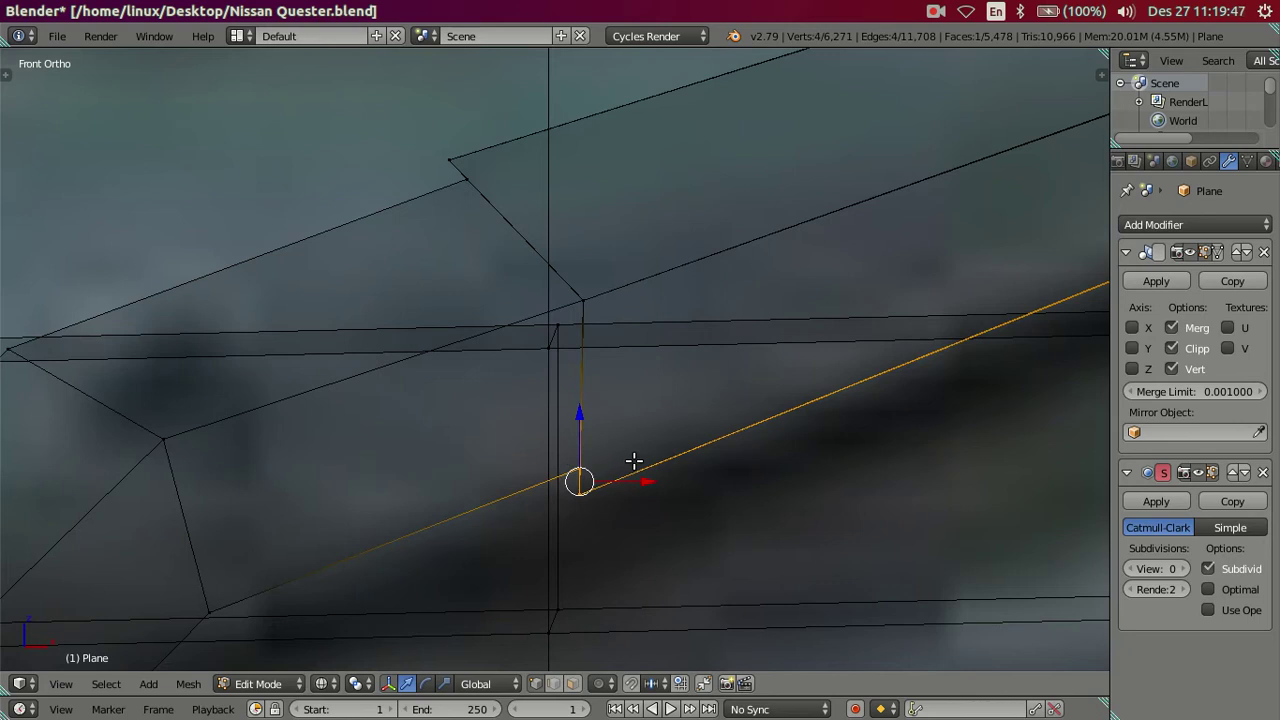
key("g")
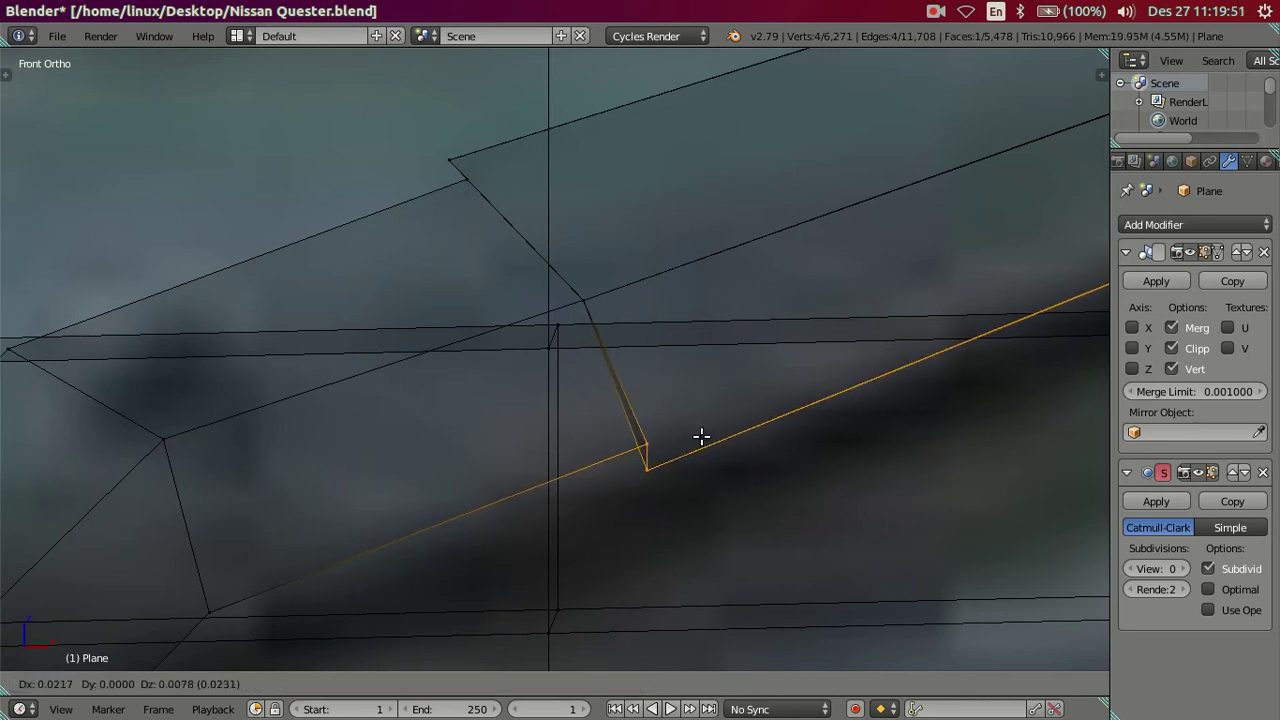
left_click(614, 434)
key("a")
key("z")
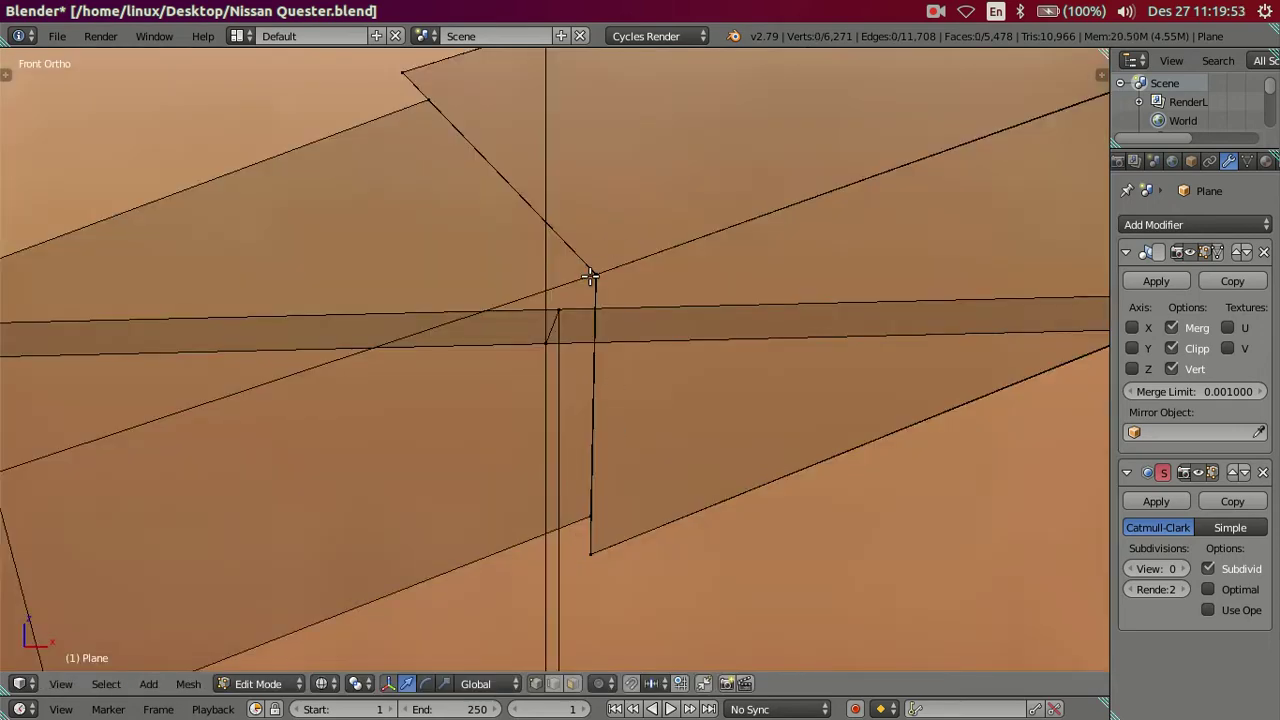
- Move the joint vertices where the edges cross to the left and down
right_click(591, 276)
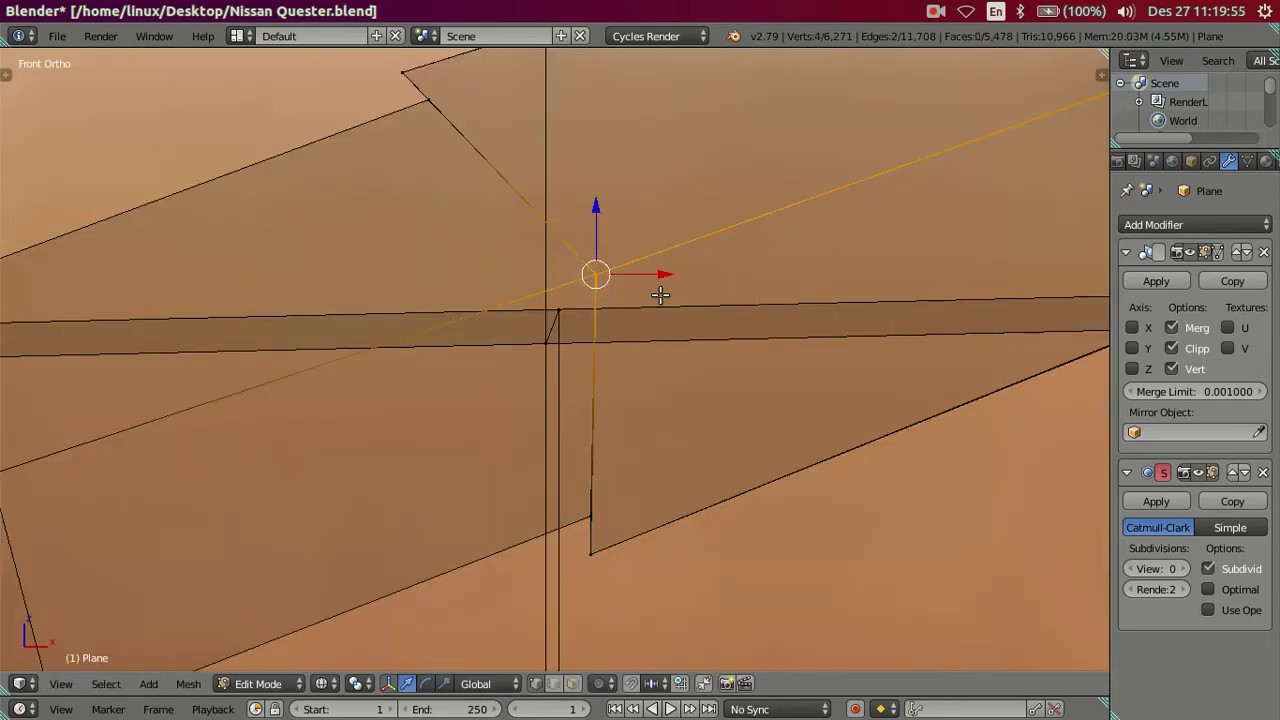
key("g")
right_click(610, 316)
key("g")
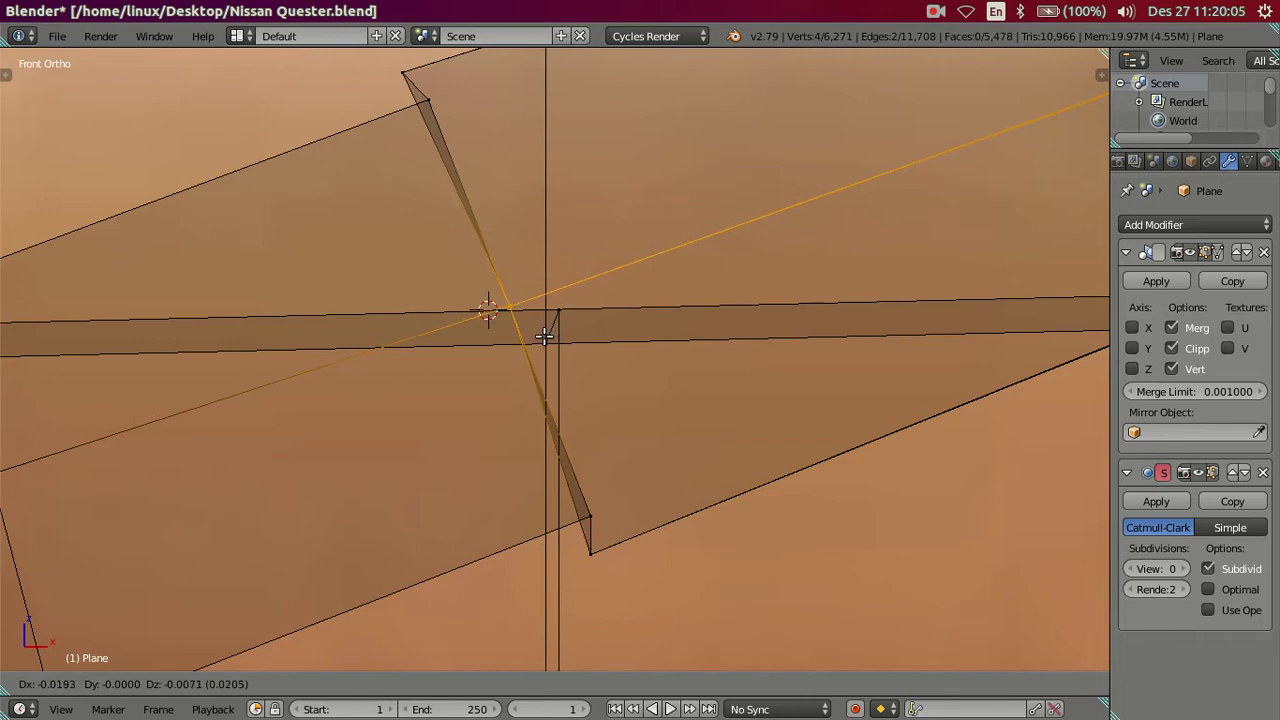
left_click(543, 335)
key("a")
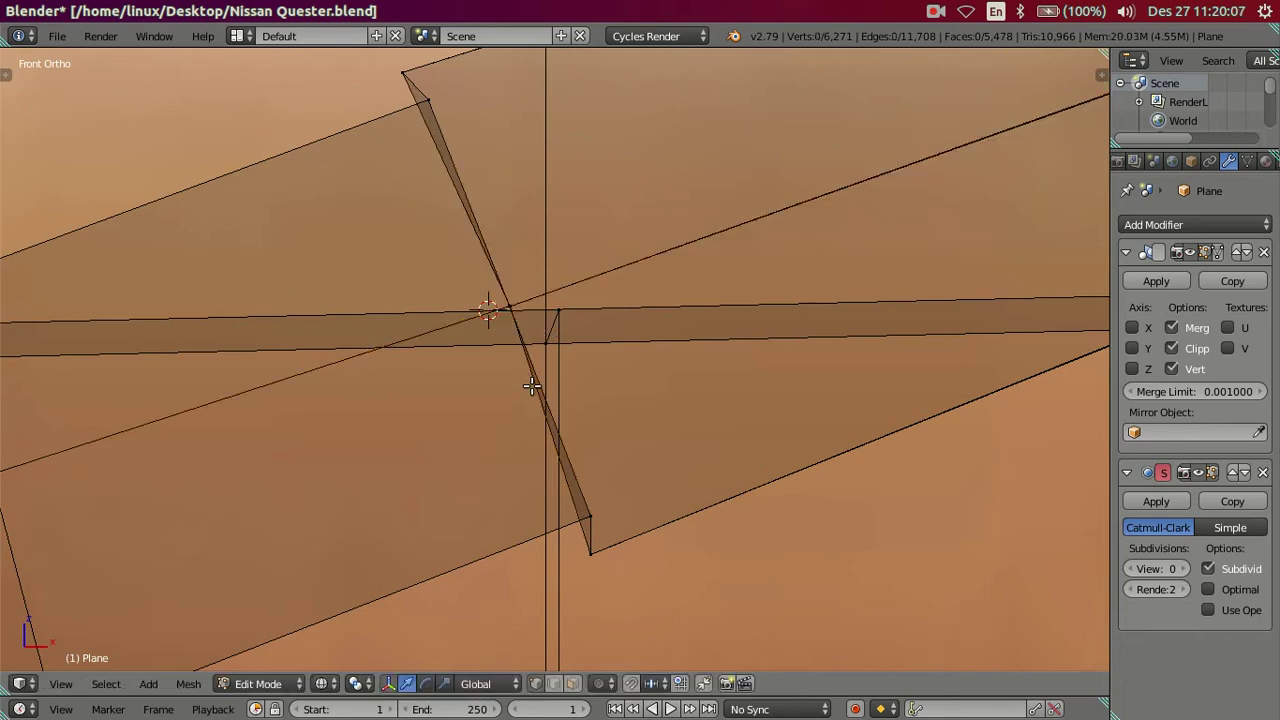
- Reposition the joint loop's top edge, then start moving the lower-right edge
right_click(389, 79)
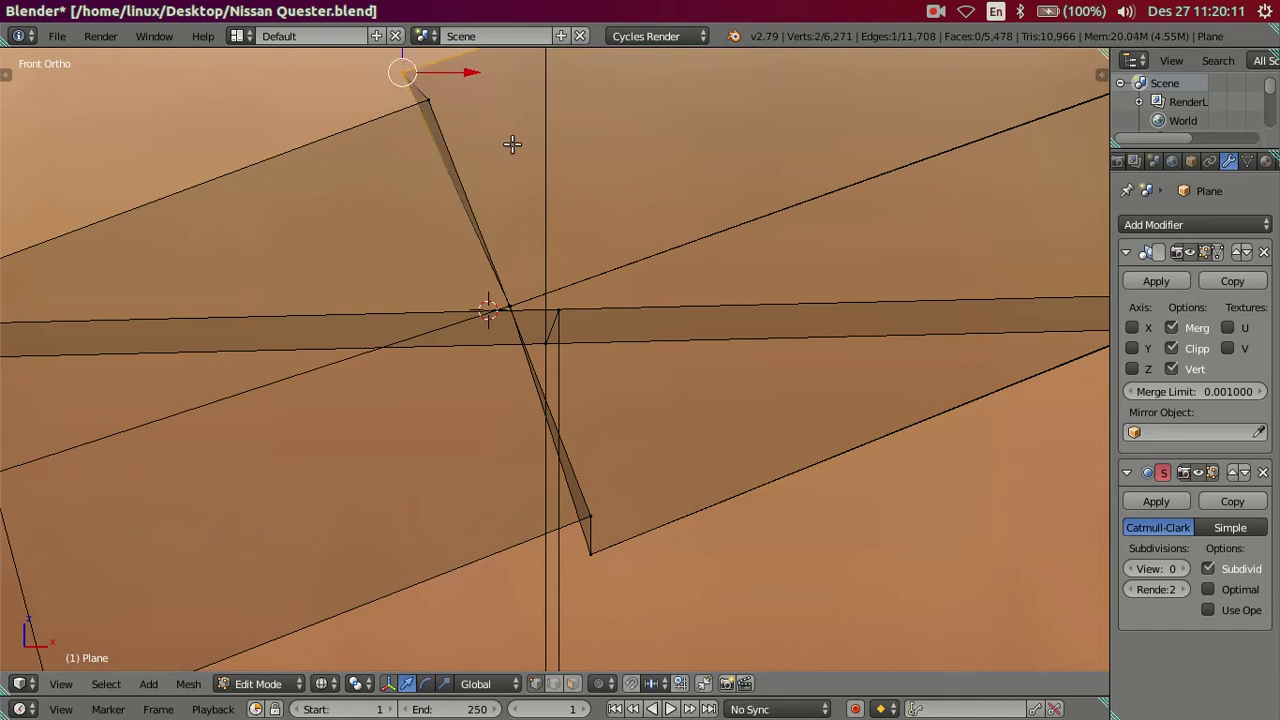
key("g")
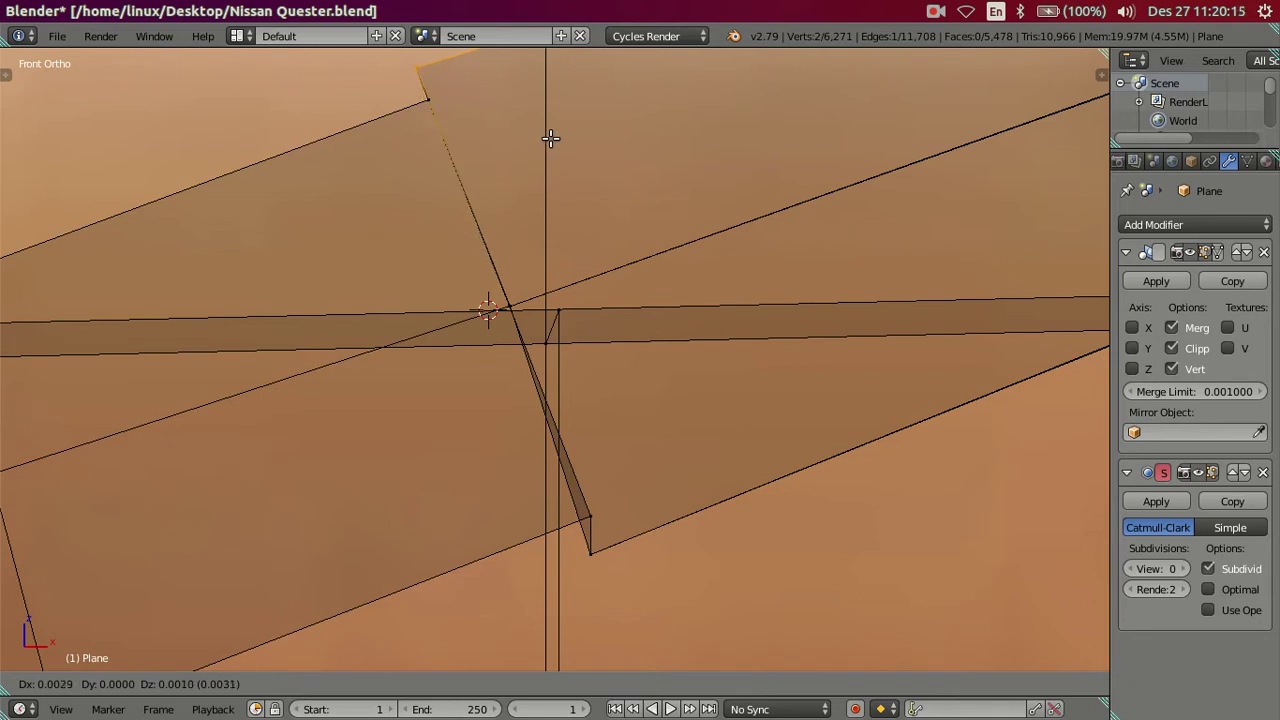
left_click(549, 138)
key("a")
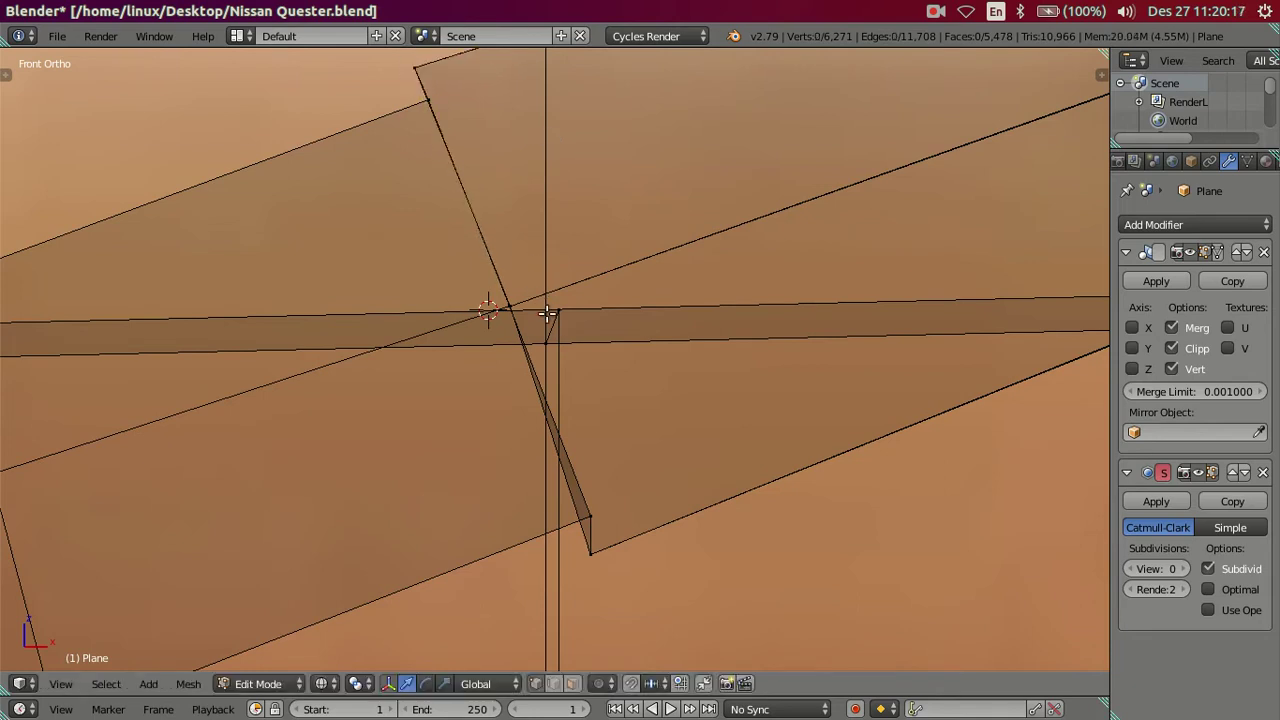
right_click(598, 560)
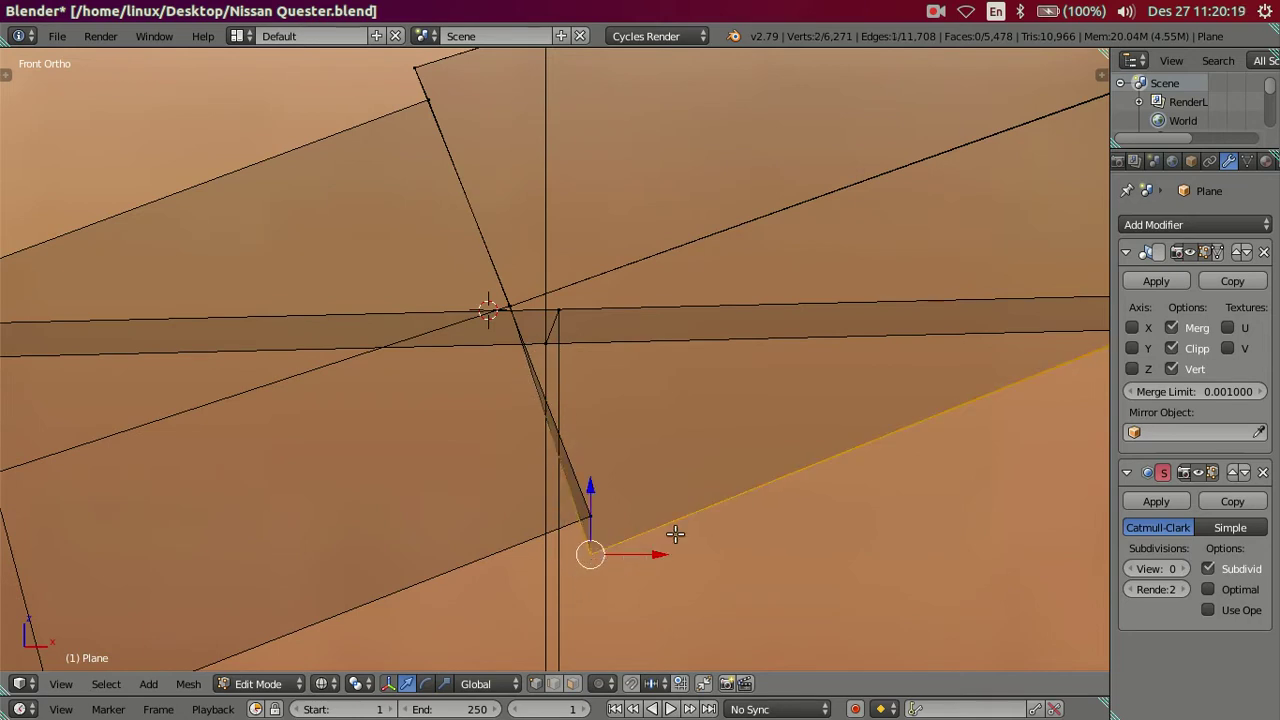
key("g")
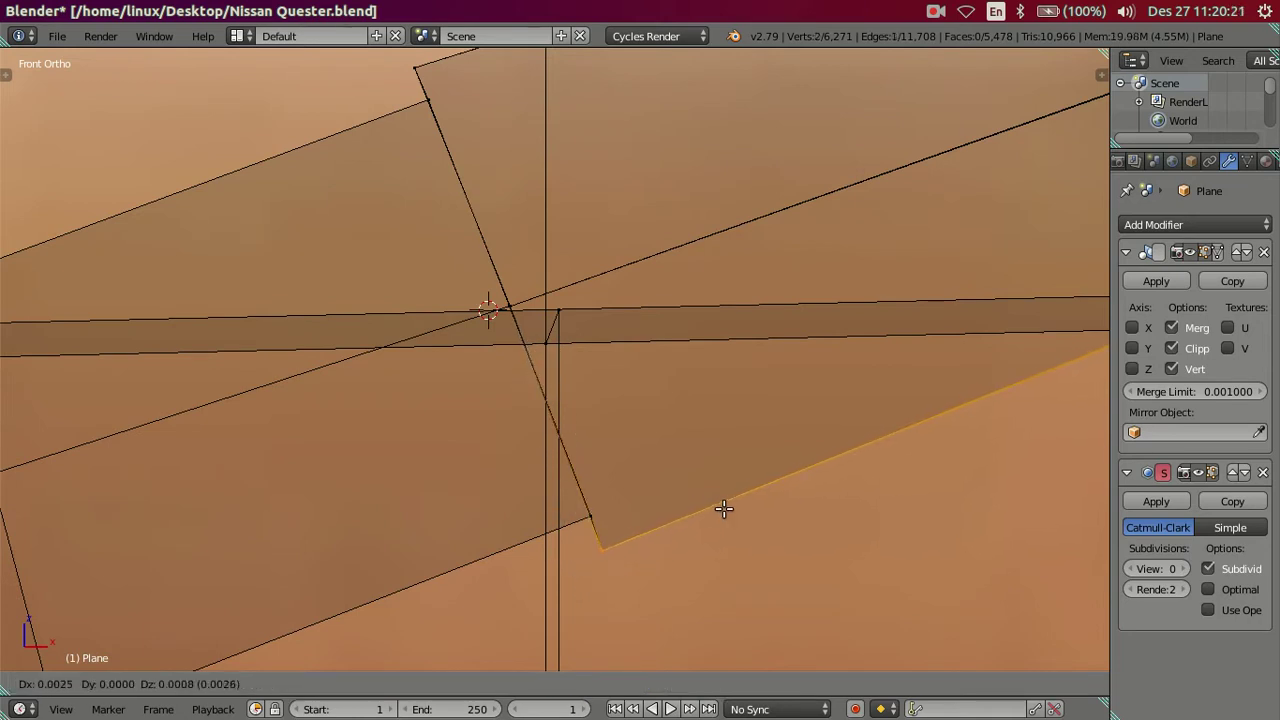
left_click(726, 512)
key("z")
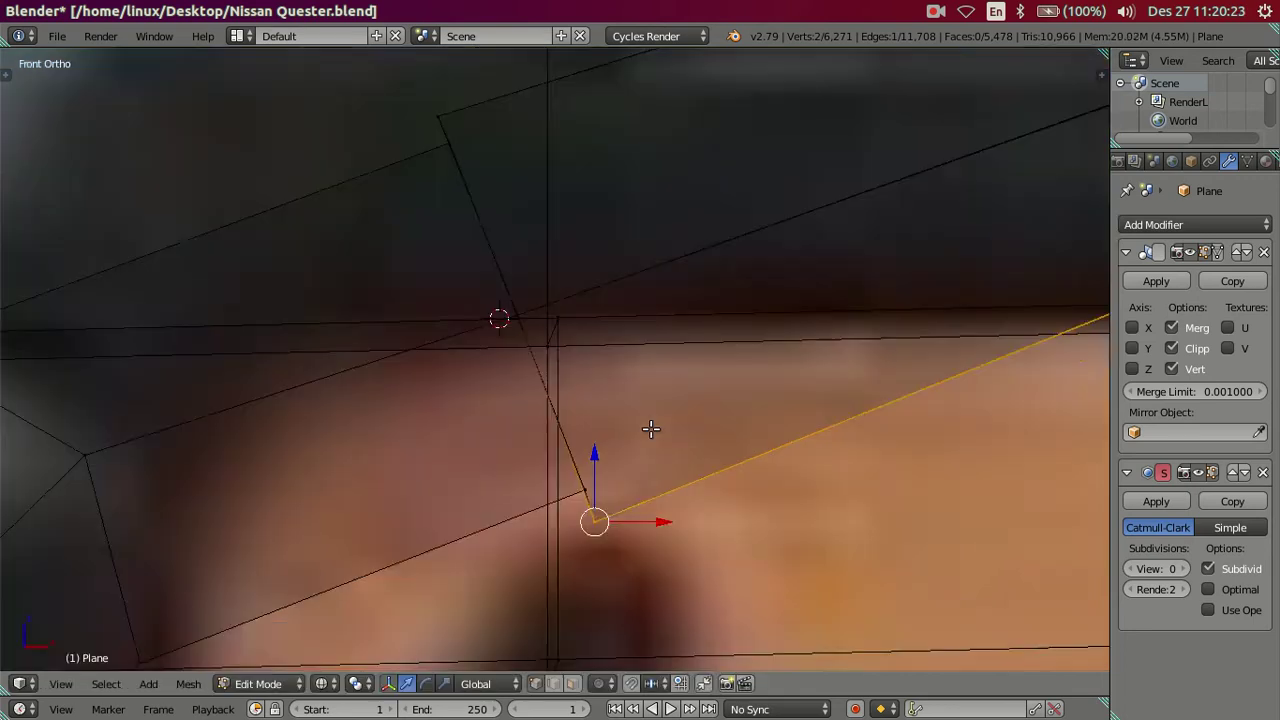
key("a")
scroll(651, 420, "down", 2)
scroll(648, 406, "down", 1)
scroll(645, 404, "down", 1)
scroll(691, 360, "down", 1)
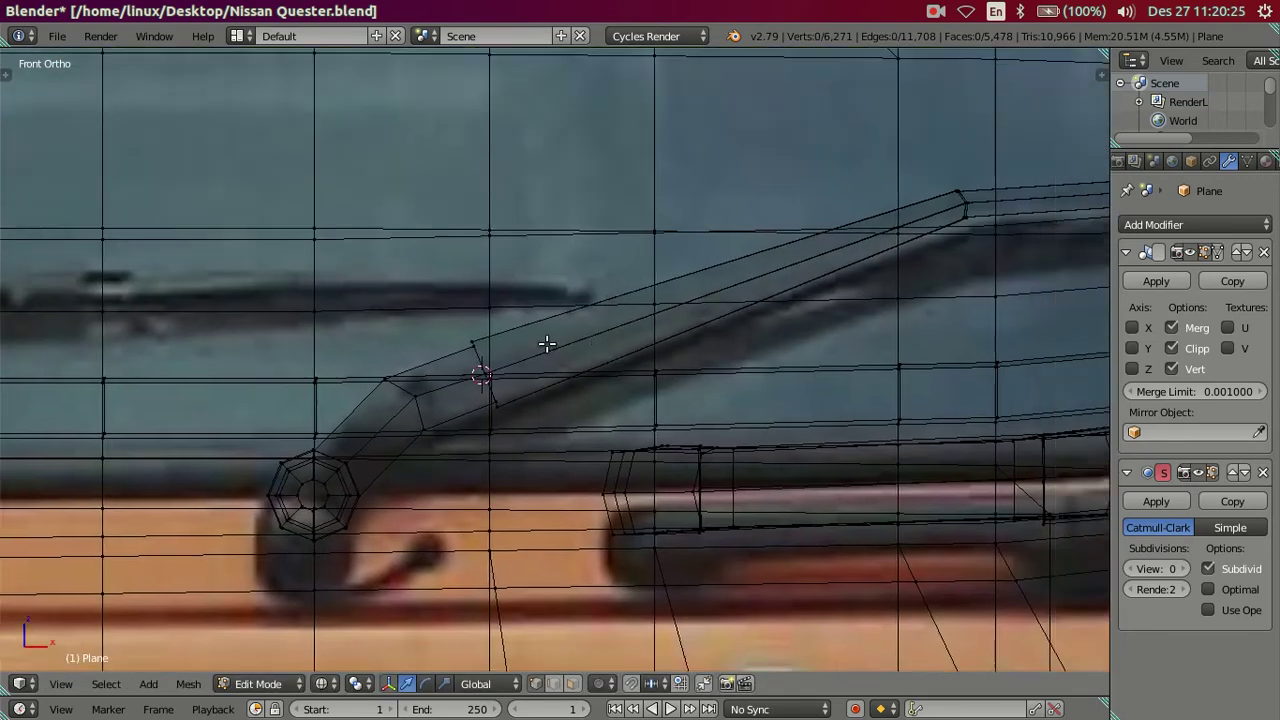
scroll(547, 344, "up", 2)
scroll(611, 334, "up", 2)
scroll(720, 200, "down", 2)
scroll(529, 517, "up", 1)
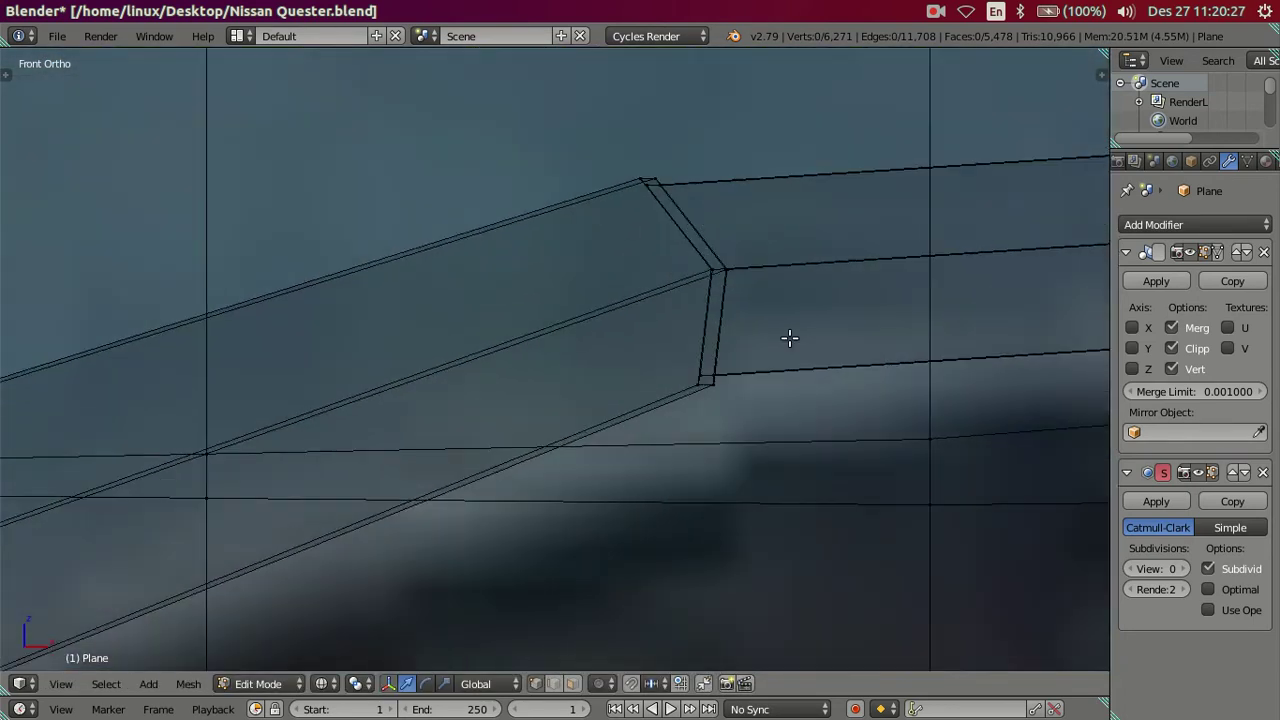
scroll(789, 338, "up", 3)
scroll(625, 392, "up", 1)
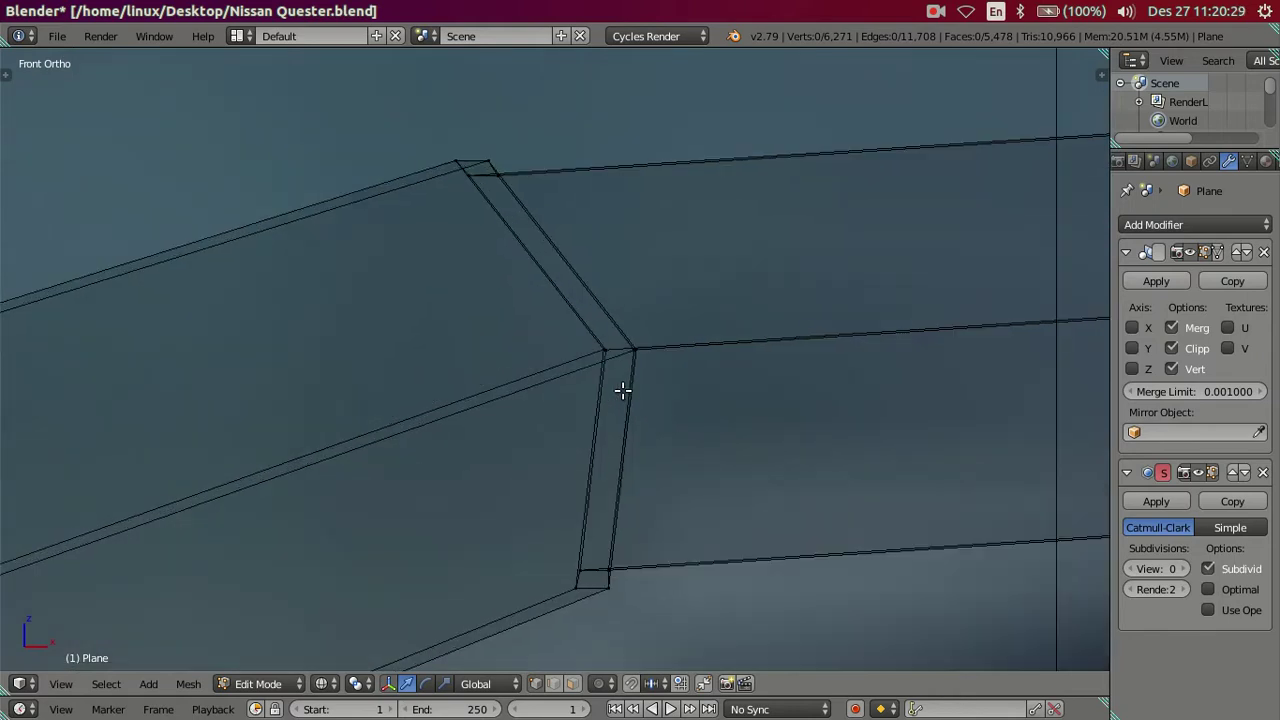
scroll(620, 387, "down", 2)
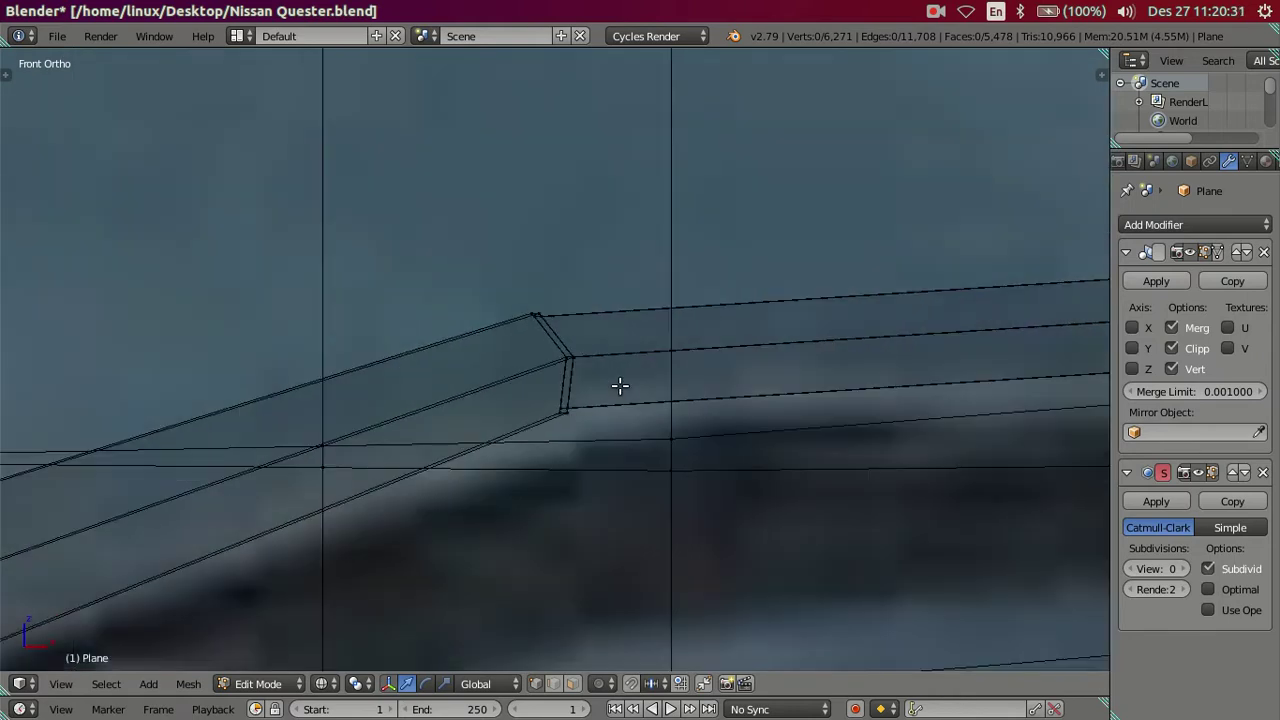
scroll(620, 386, "up", 3)
scroll(620, 386, "down", 1)
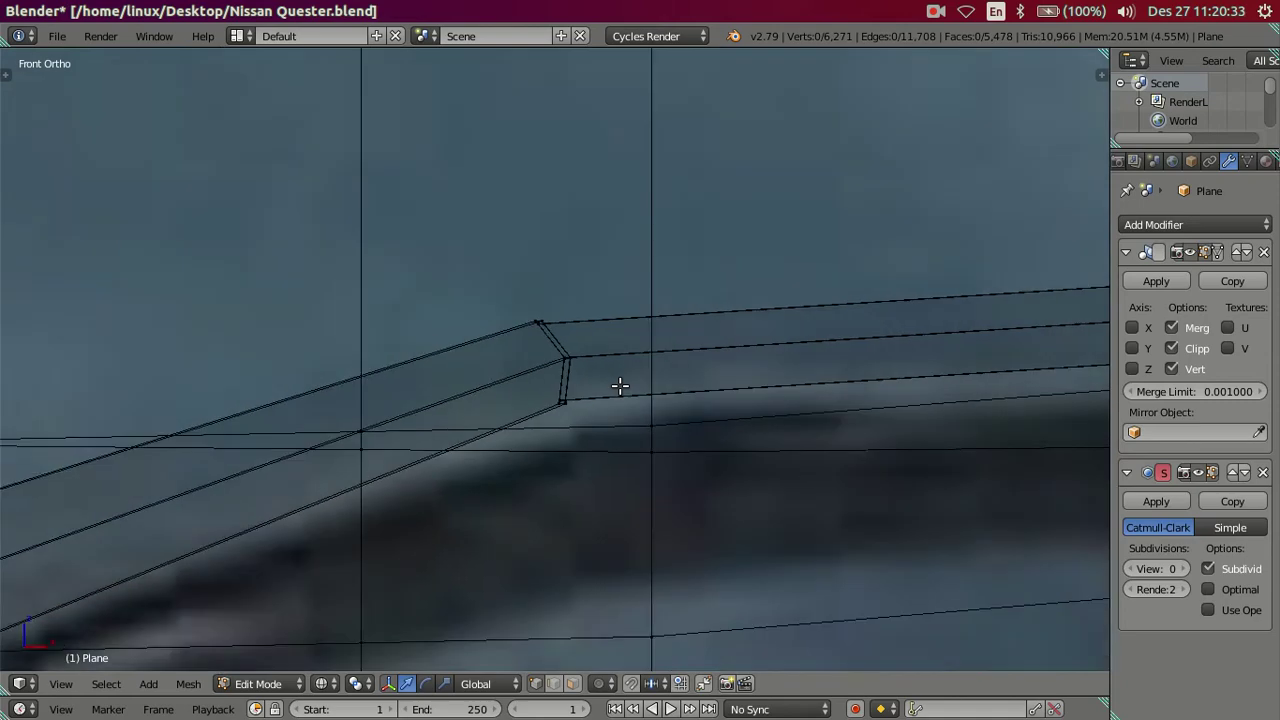
scroll(619, 385, "down", 3)
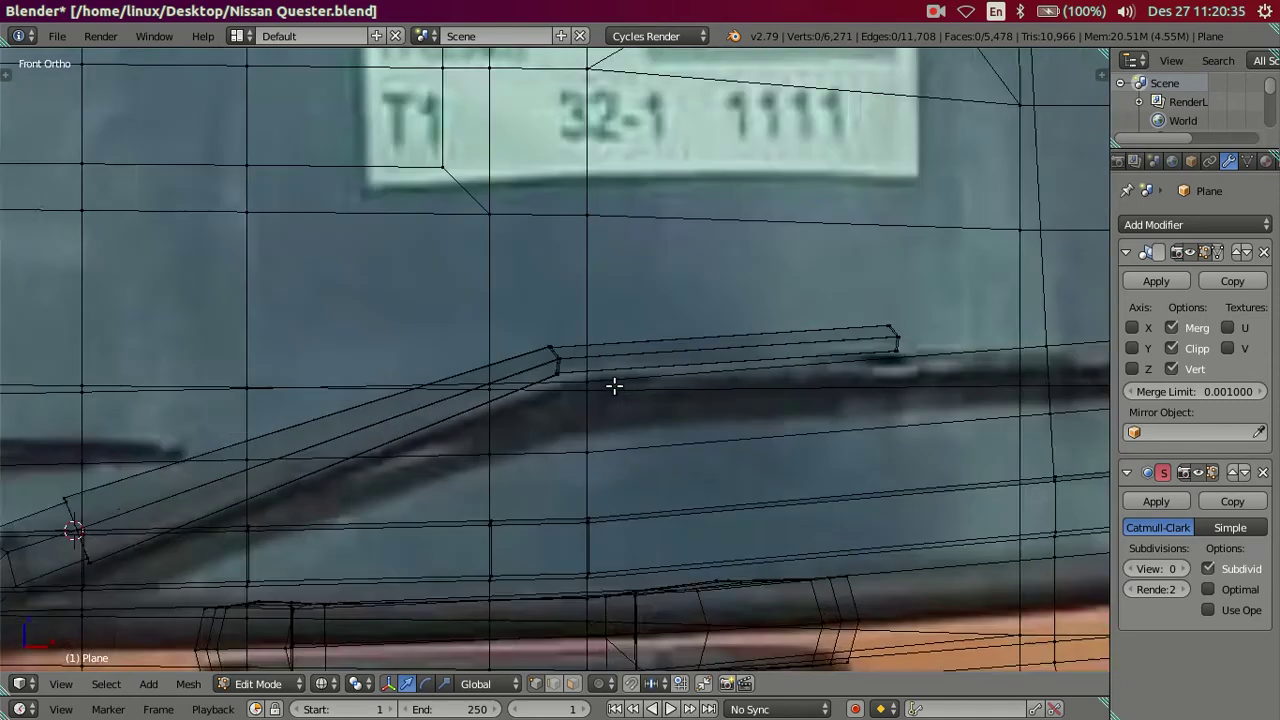
scroll(614, 383, "down", 3)
mouse_move(577, 391)
middle_mouse_down()
mouse_move(443, 457)
mouse_move(433, 575)
middle_mouse_up()
scroll(577, 463, "up", 3)
mouse_move(577, 463)
middle_mouse_down()
mouse_move(569, 489)
mouse_move(583, 426)
mouse_move(511, 485)
mouse_move(449, 466)
mouse_move(543, 443)
middle_mouse_up()
right_click(543, 440)
key("a")
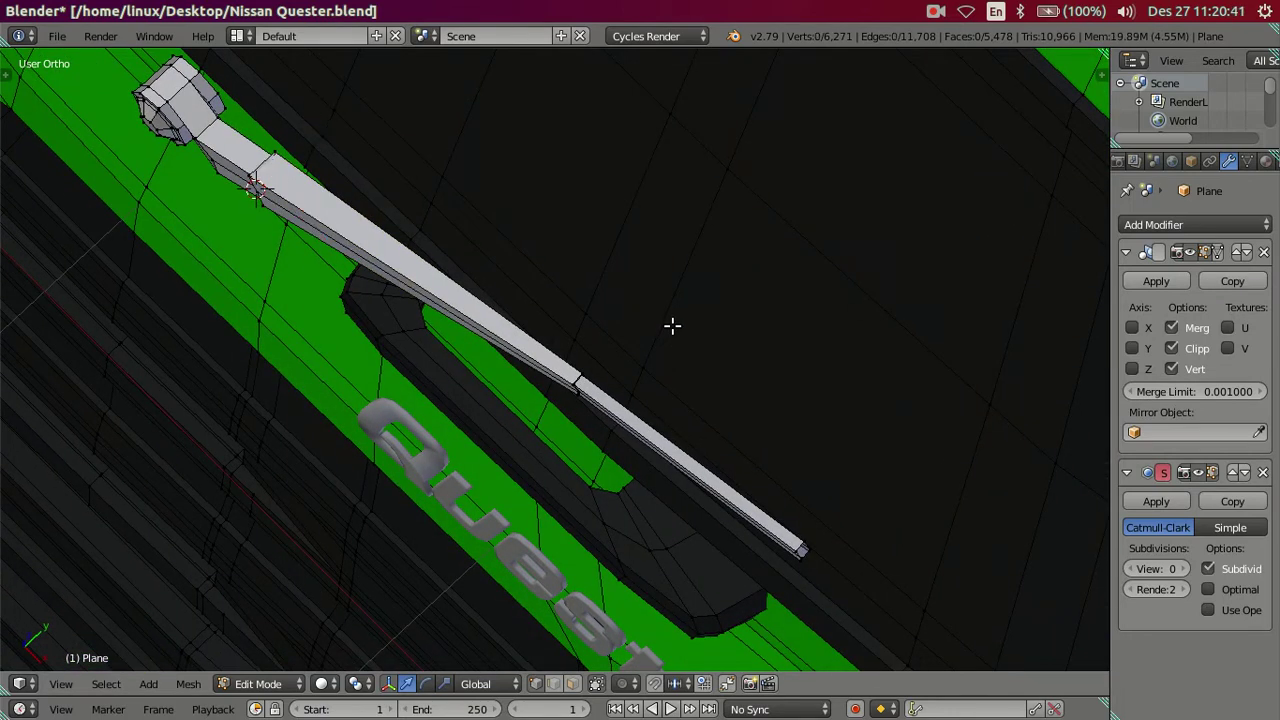
key("ctrl+z")
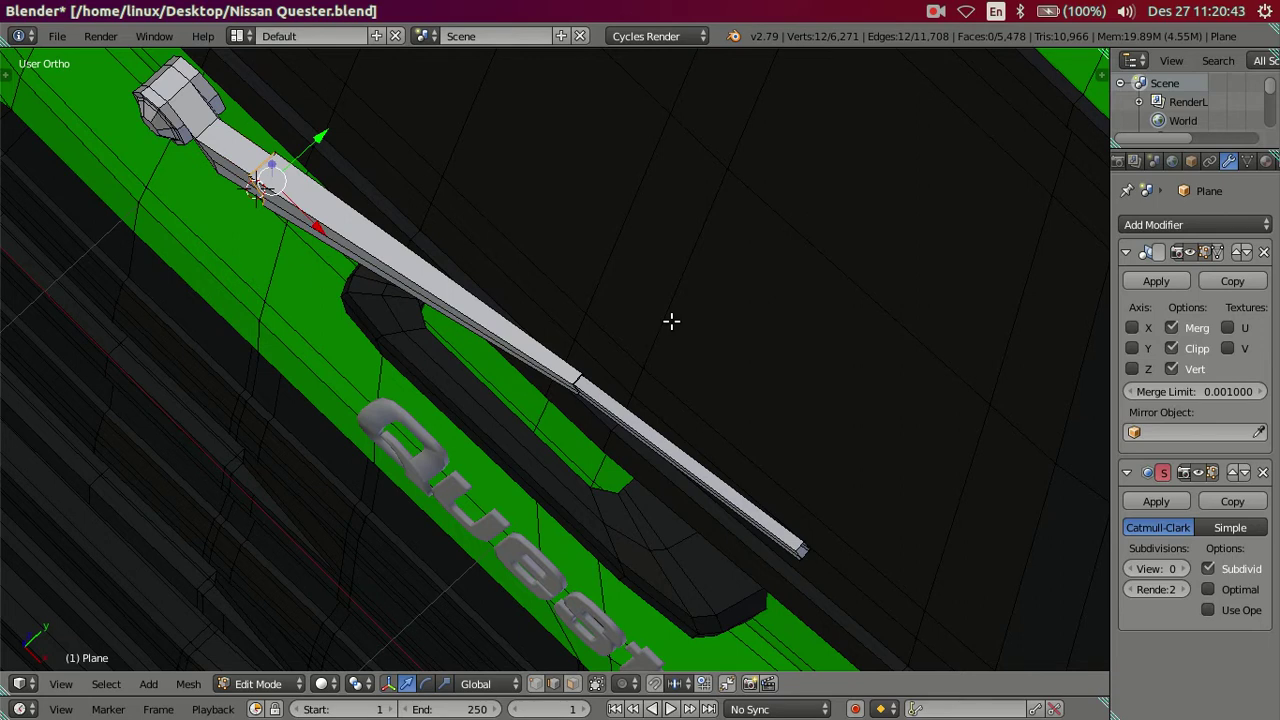
key("ctrl+z")
key("ctrl+z")
key("ctrl+shift+z")
key("ctrl+z")
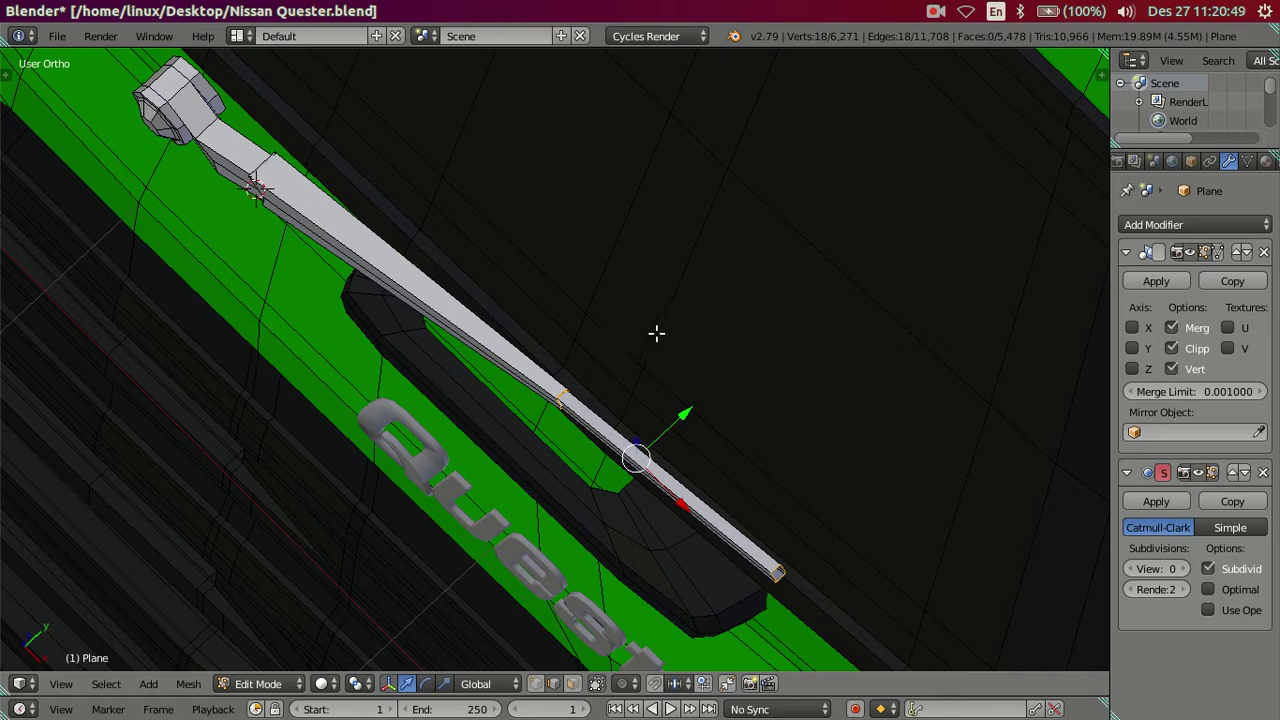
key("KP_1")
scroll(640, 355, "up", 3)
key("a")
key("z")
scroll(695, 324, "up", 2)
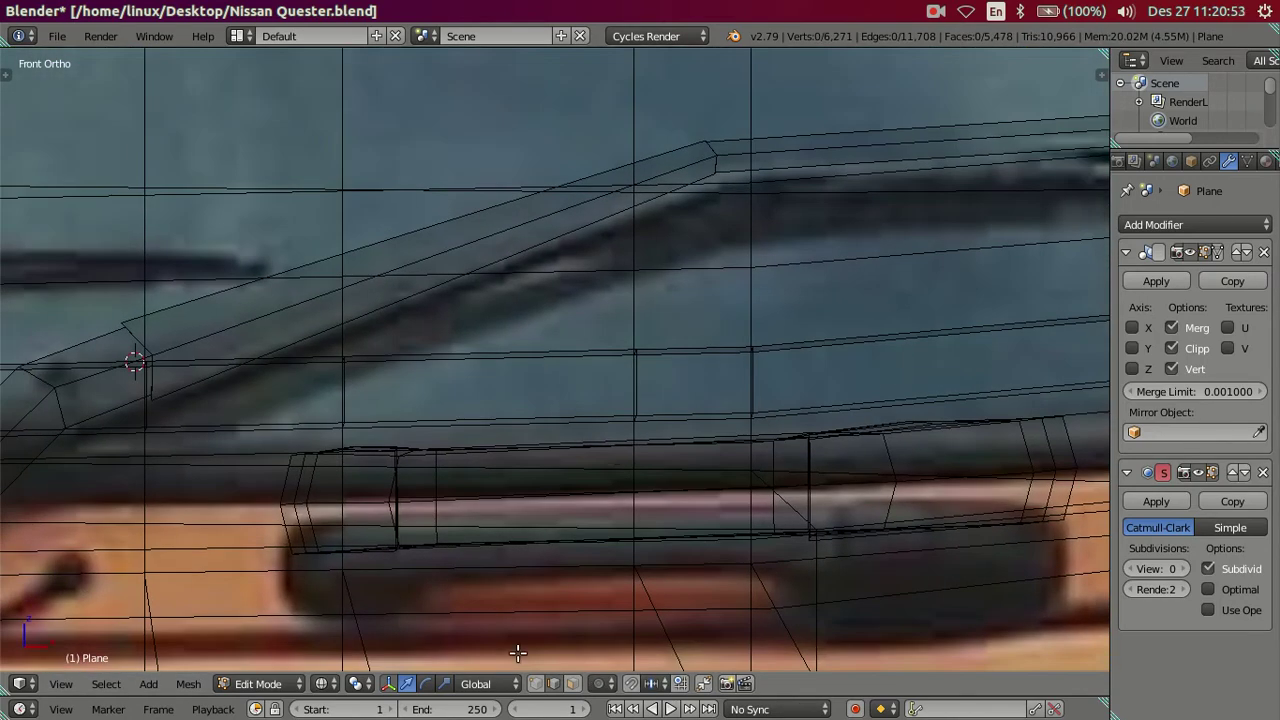
- Zoom in on the arm end and show the sidebar with vertex coordinates
scroll(834, 291, "up", 2)
scroll(503, 423, "up", 1)
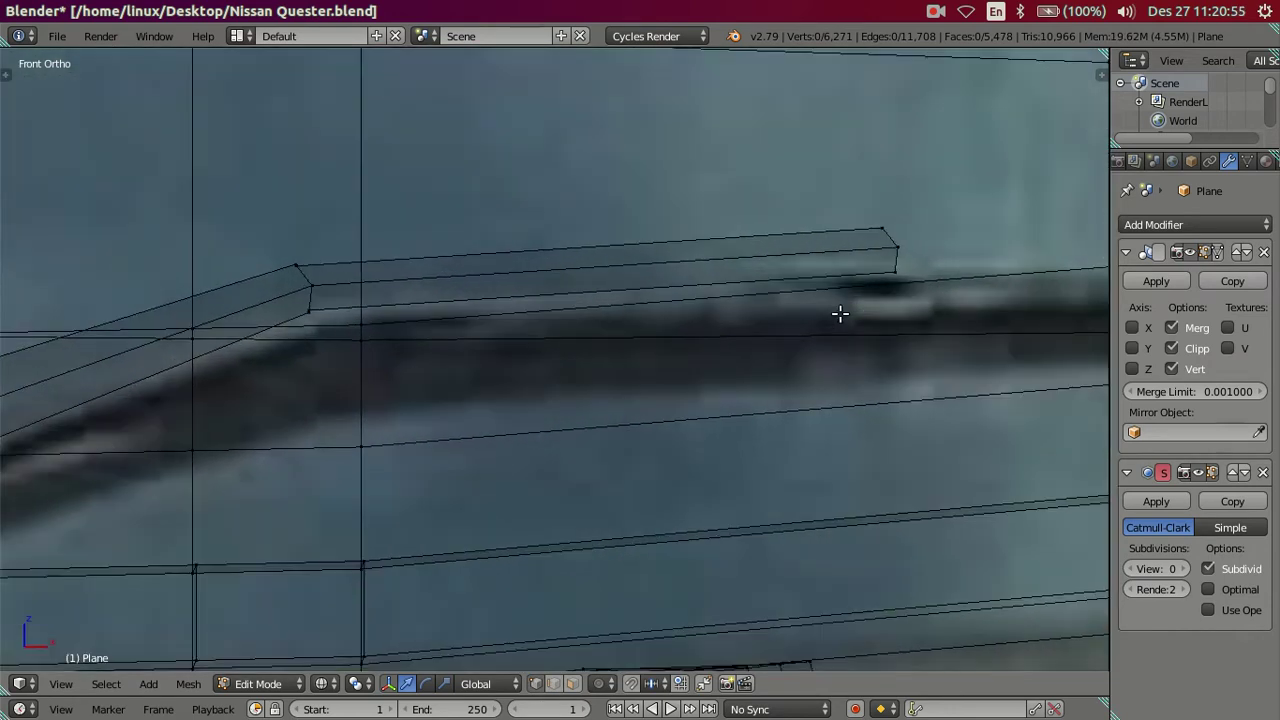
scroll(837, 314, "up", 1)
scroll(540, 355, "up", 3)
scroll(609, 371, "up", 4)
scroll(863, 260, "up", 1)
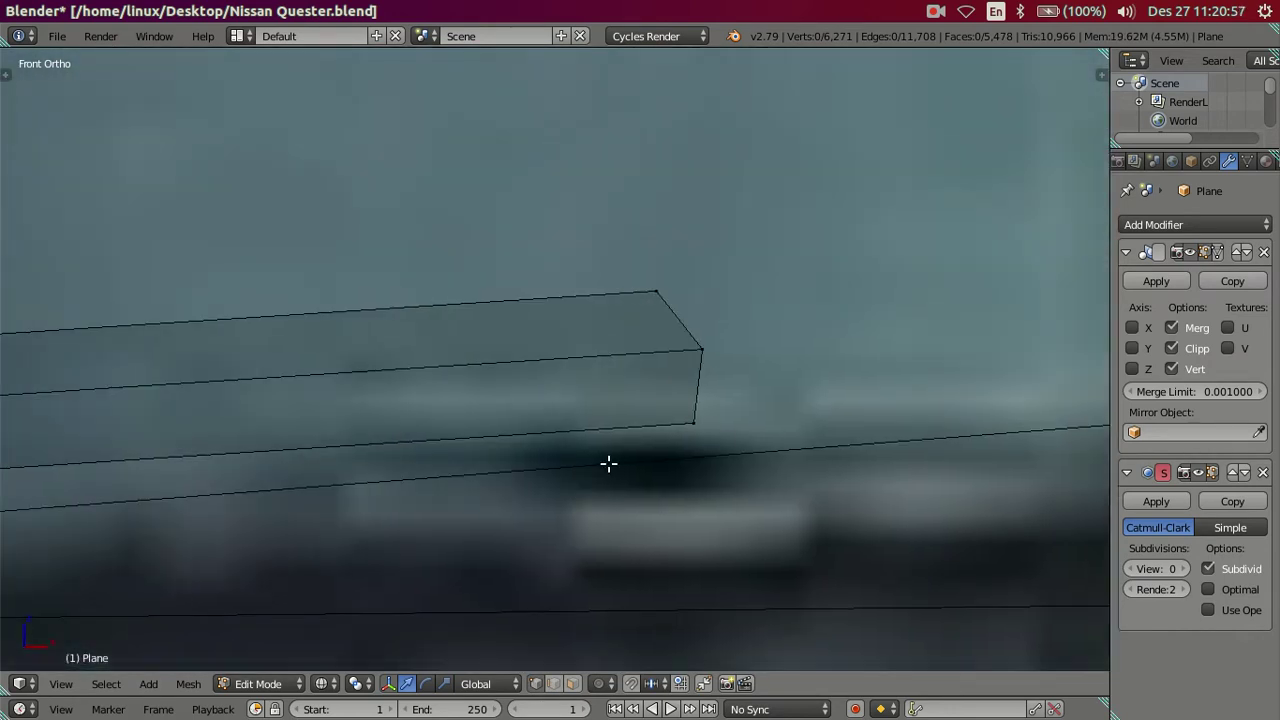
scroll(609, 463, "down", 1)
scroll(745, 386, "up", 1)
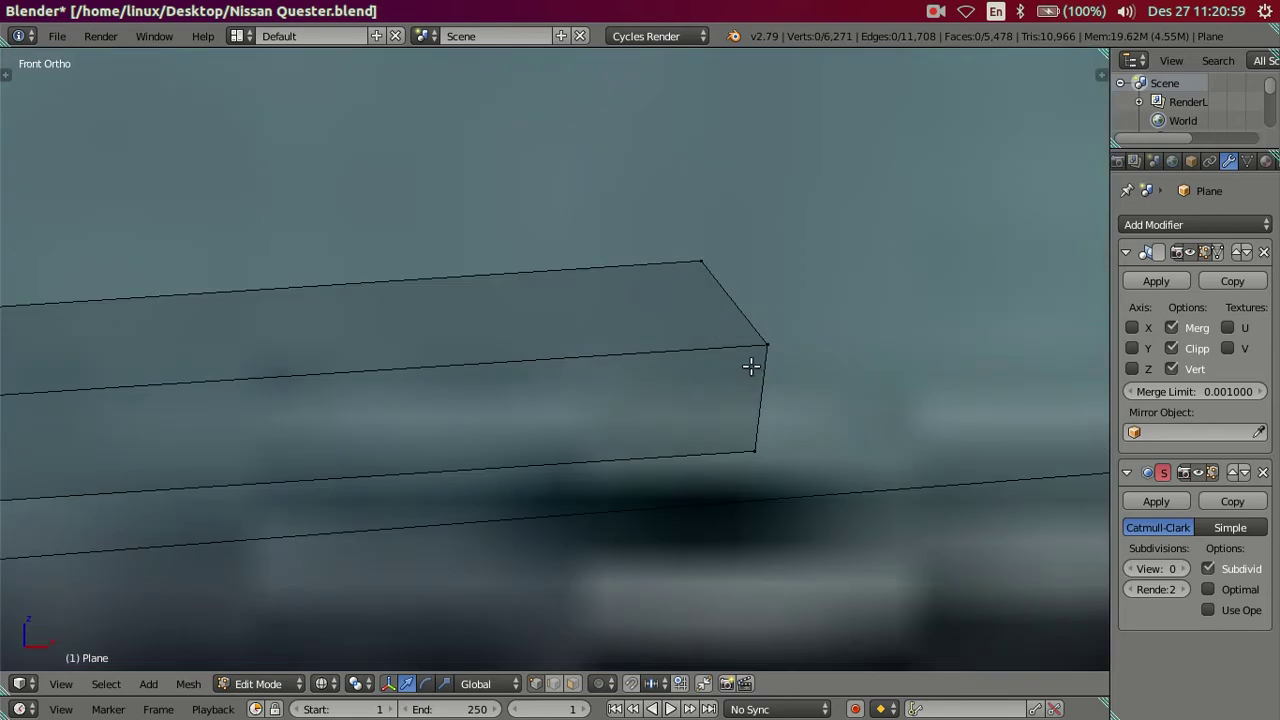
key("n")
scroll(786, 274, "up", 1)
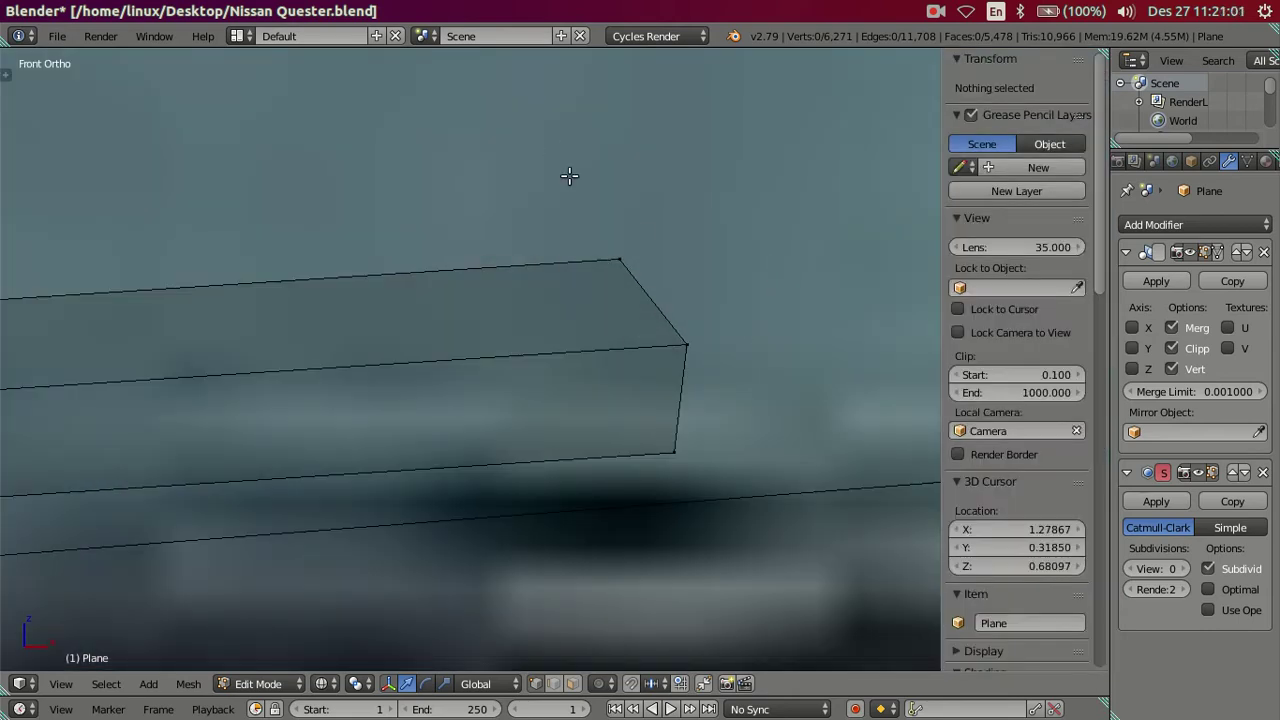
- Select the arm end's top corner vertex and check its X coordinate
right_click(615, 260)
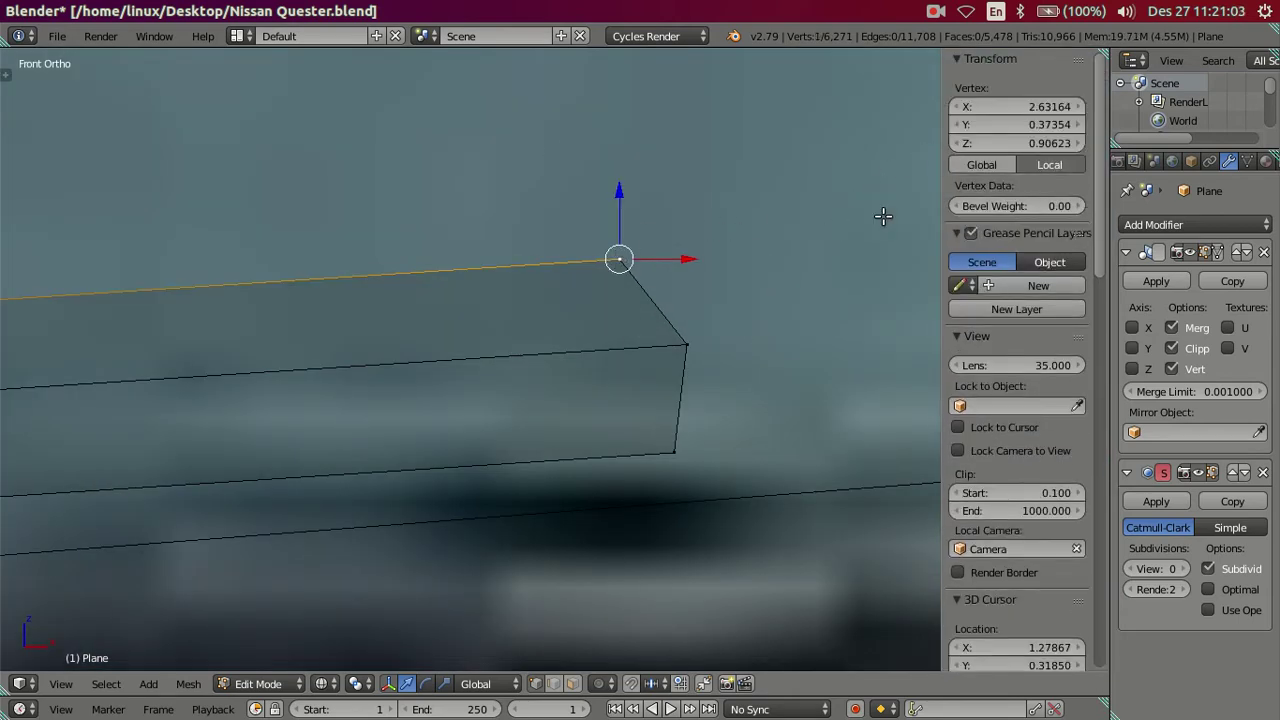
key("g")
key("Escape")
left_click(1024, 105)
left_click(705, 211)
key("a")
- Set both the upper and lower arm-end vertices to X 2.63164
left_click(688, 351)
right_click(688, 351)
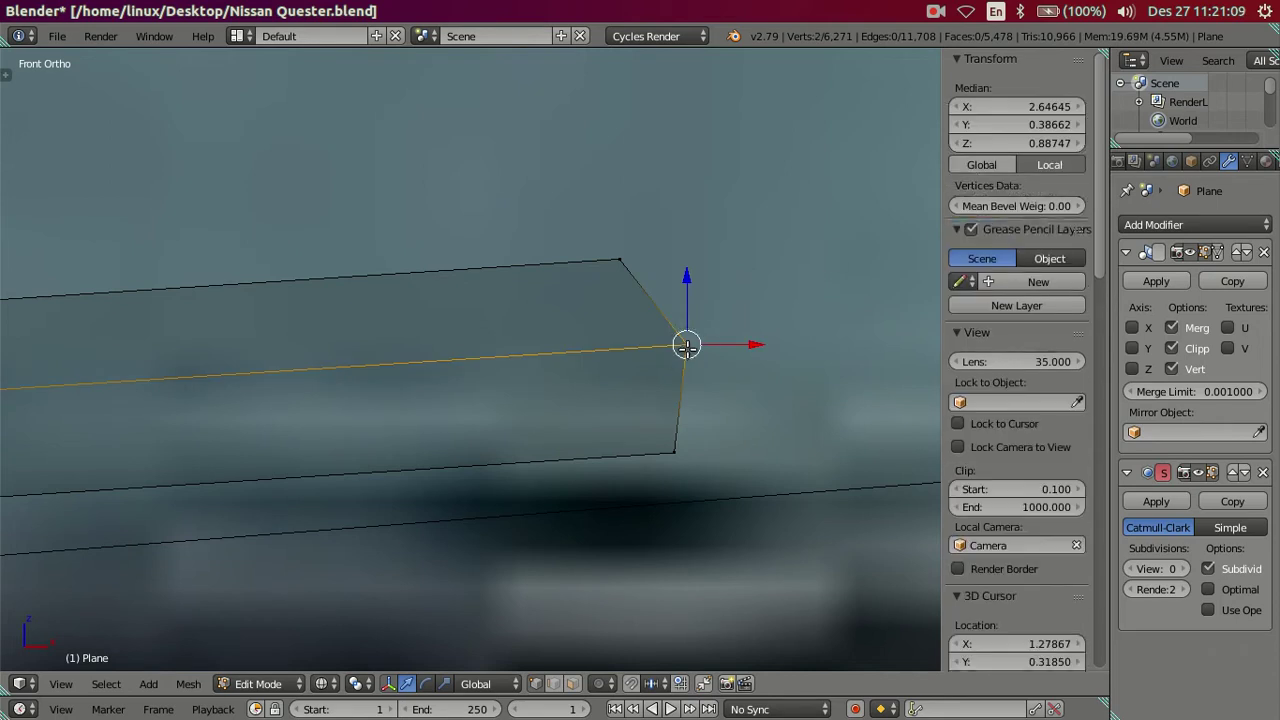
key("ctrl+z")
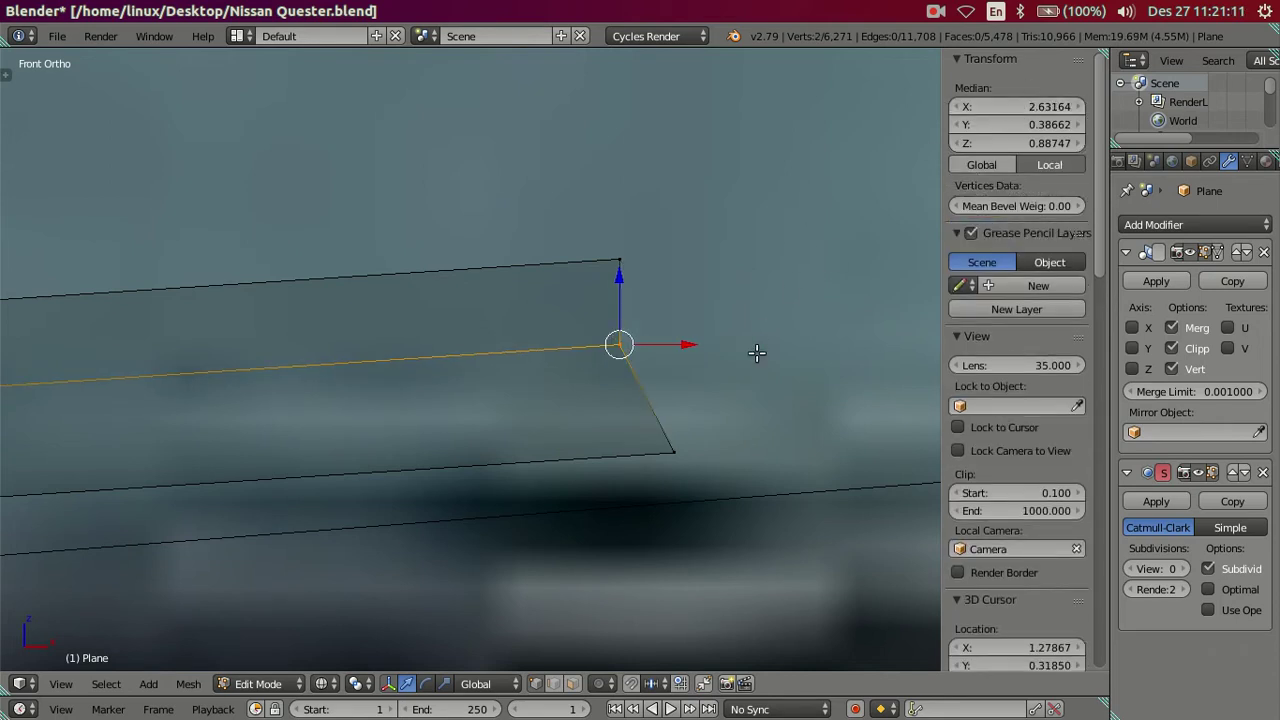
right_click(663, 449)
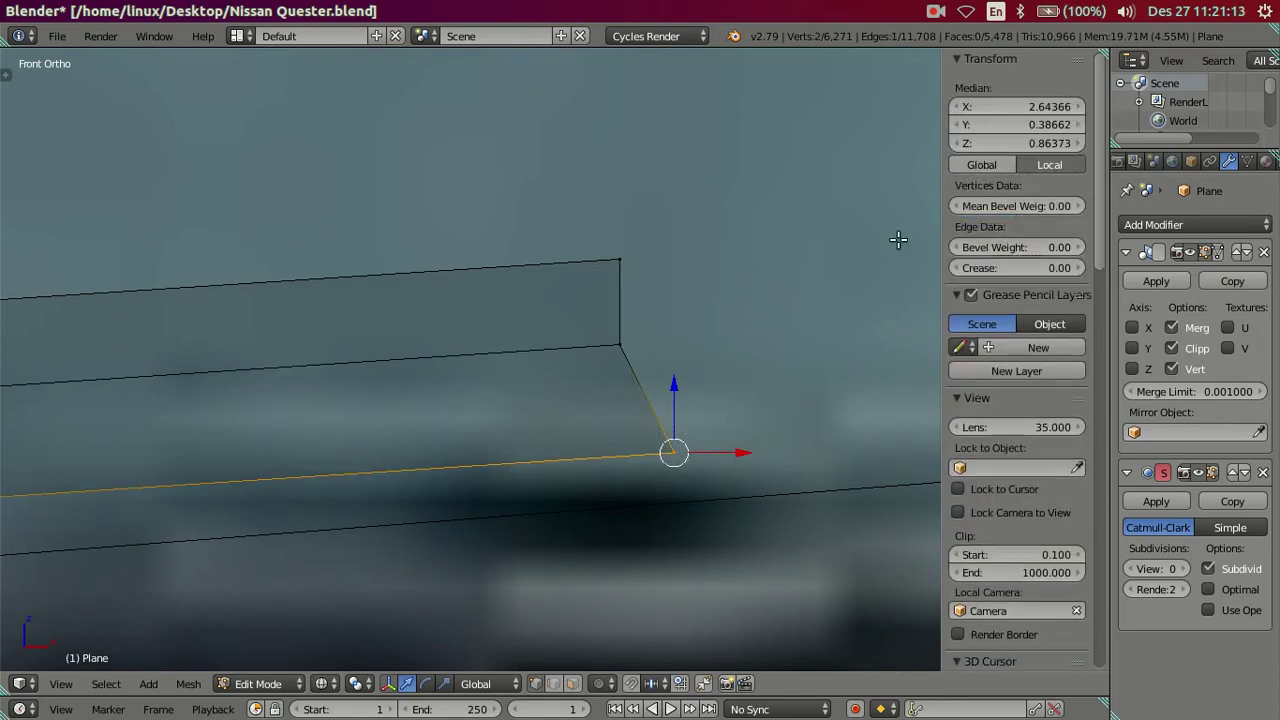
key("ctrl+z")
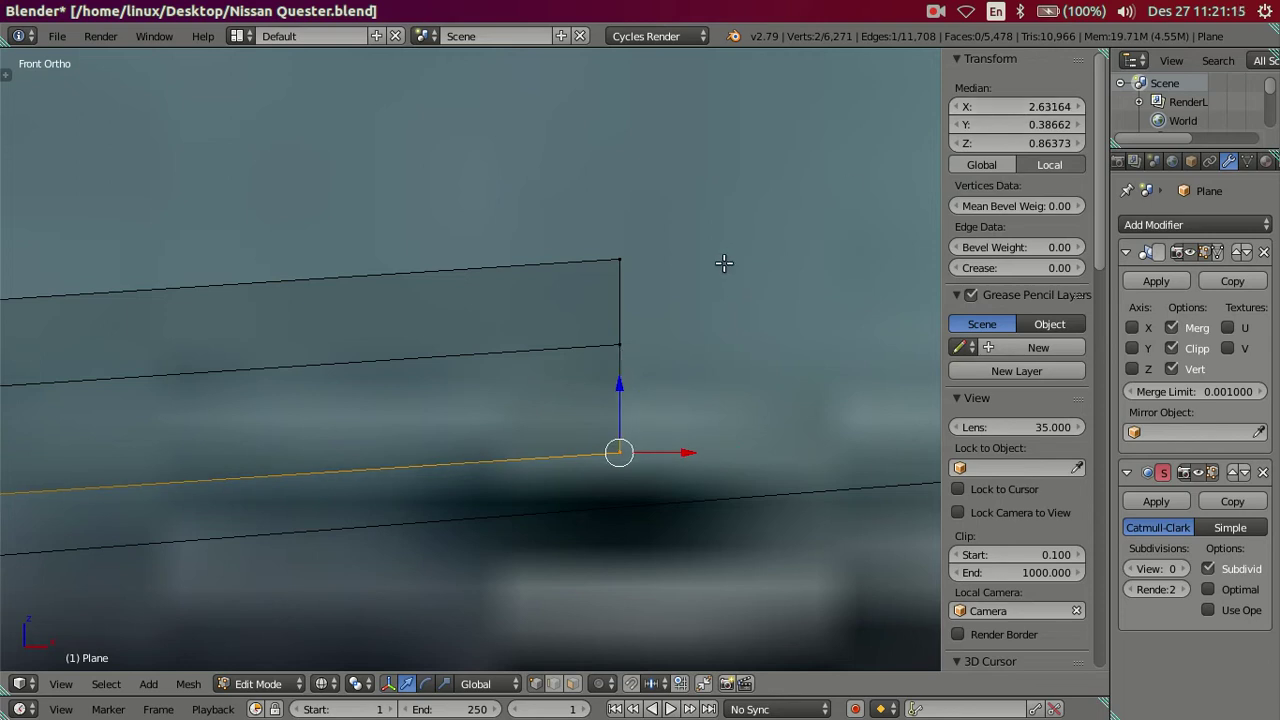
key("a")
scroll(603, 297, "down", 3)
- Frame the bend and copy its top corner vertex's X coordinate, 2.06754
middle_click_drag(489, 374, 665, 345, "shift")
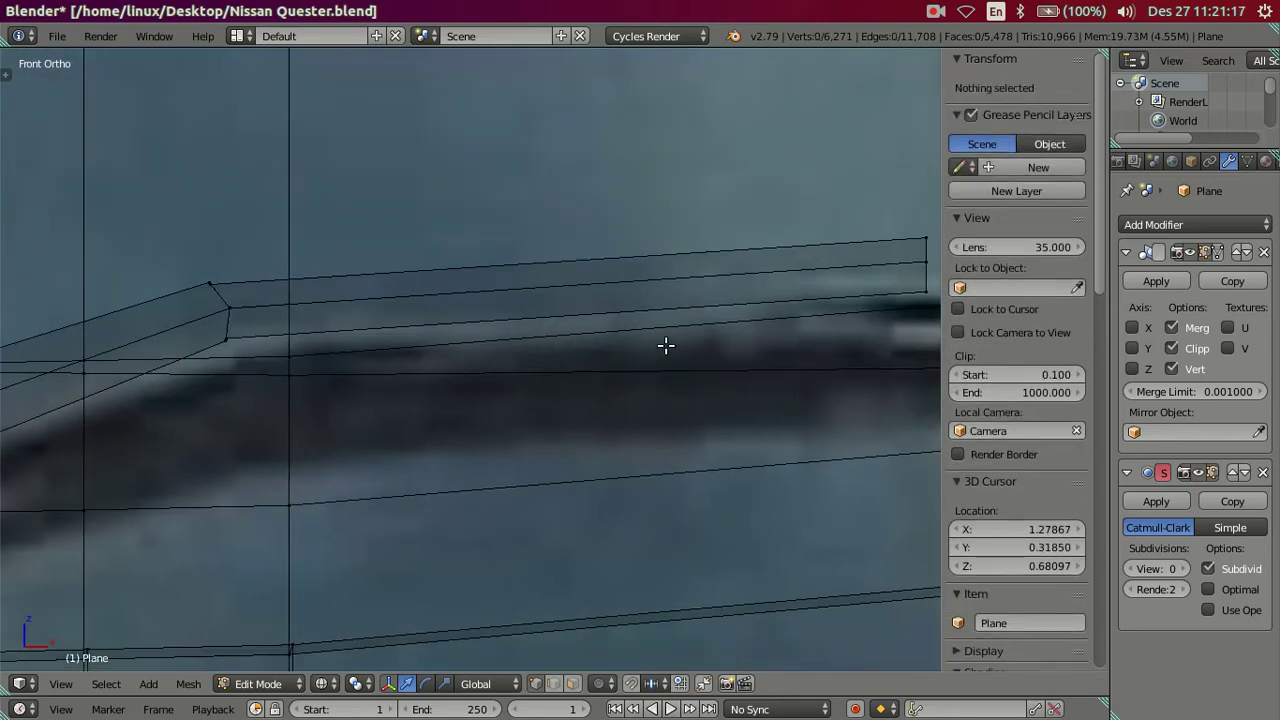
middle_click_drag(509, 329, 703, 297, "shift")
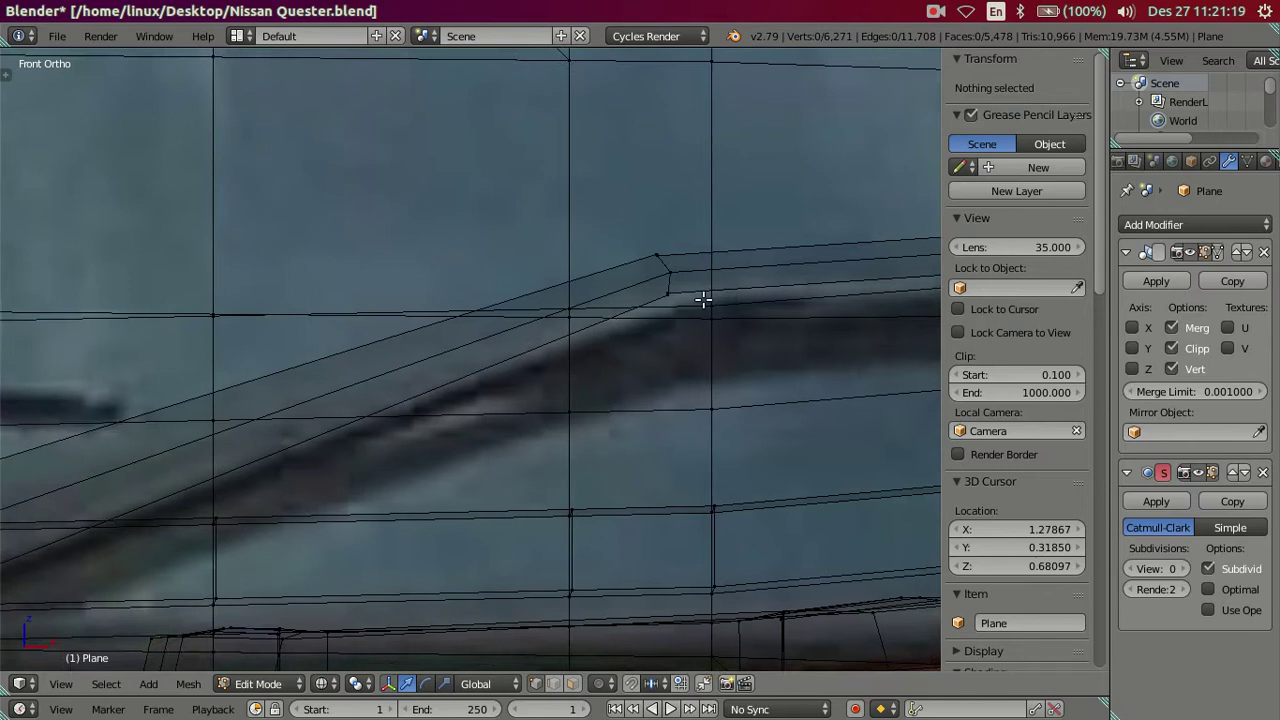
scroll(520, 326, "up", 3)
scroll(520, 326, "down", 5, "ctrl")
scroll(529, 363, "up", 2)
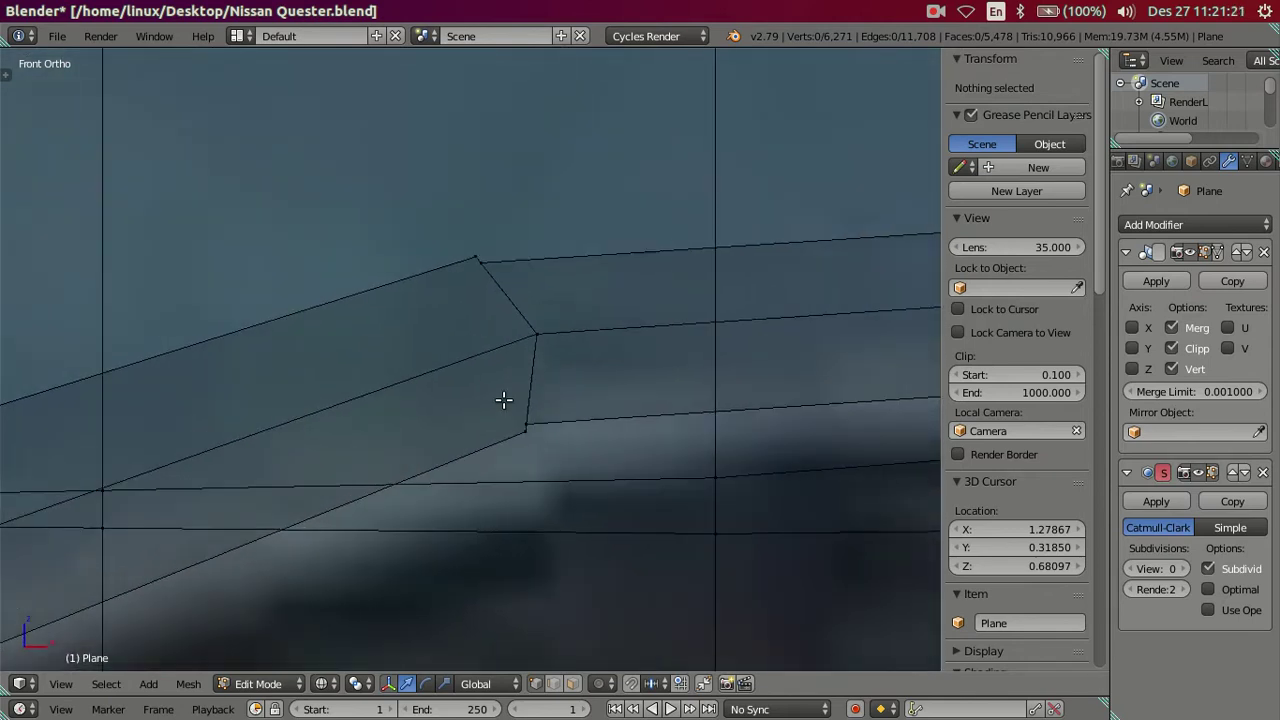
scroll(503, 400, "up", 3)
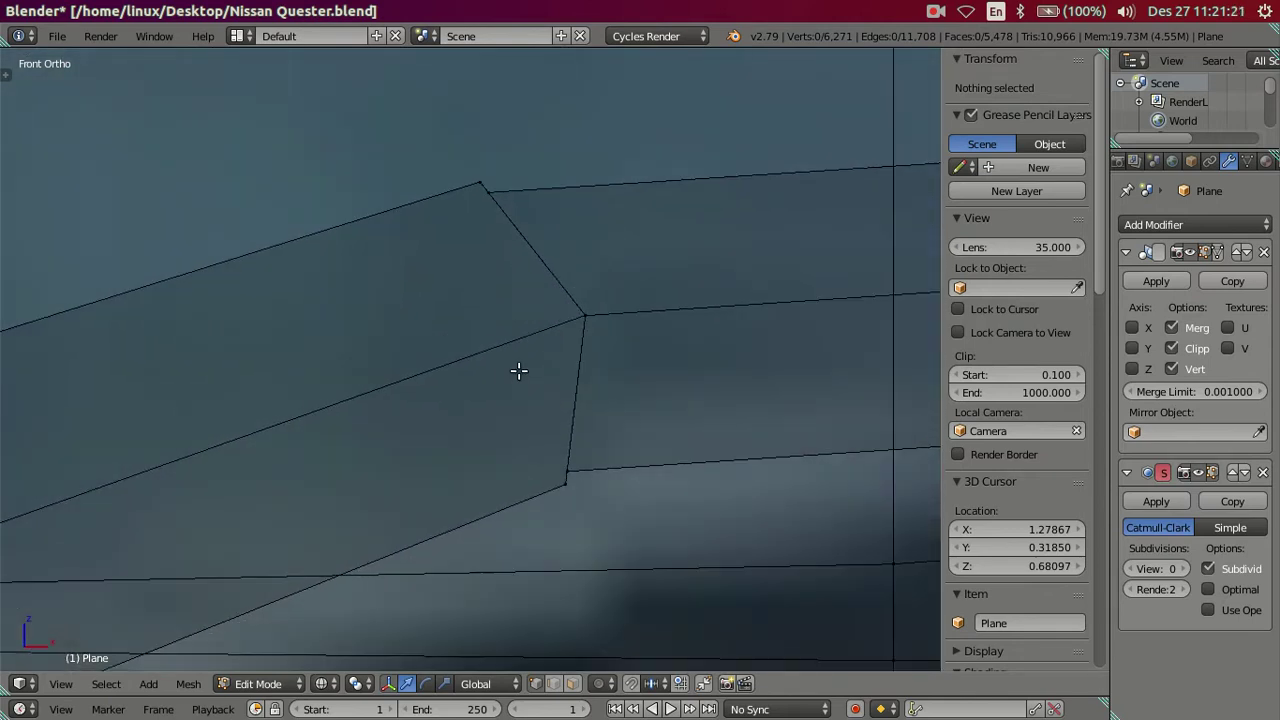
right_click(480, 180)
left_click(1017, 107)
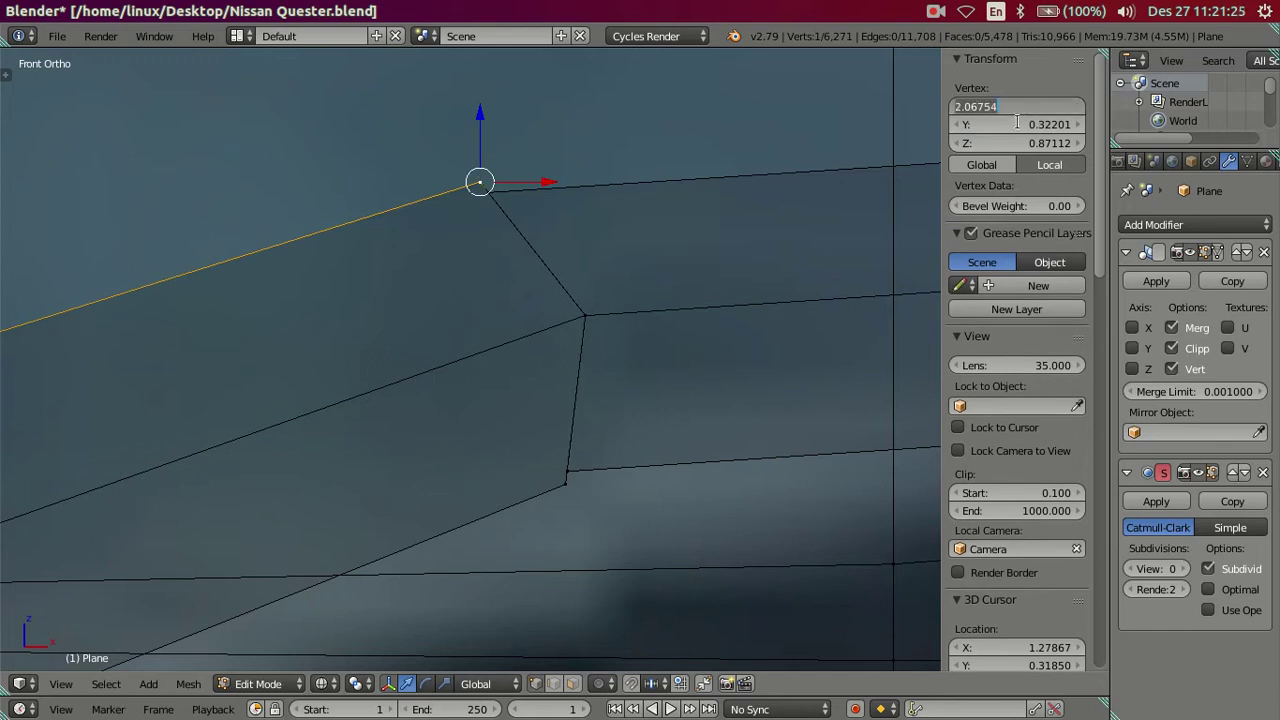
key("Escape")
key("a")
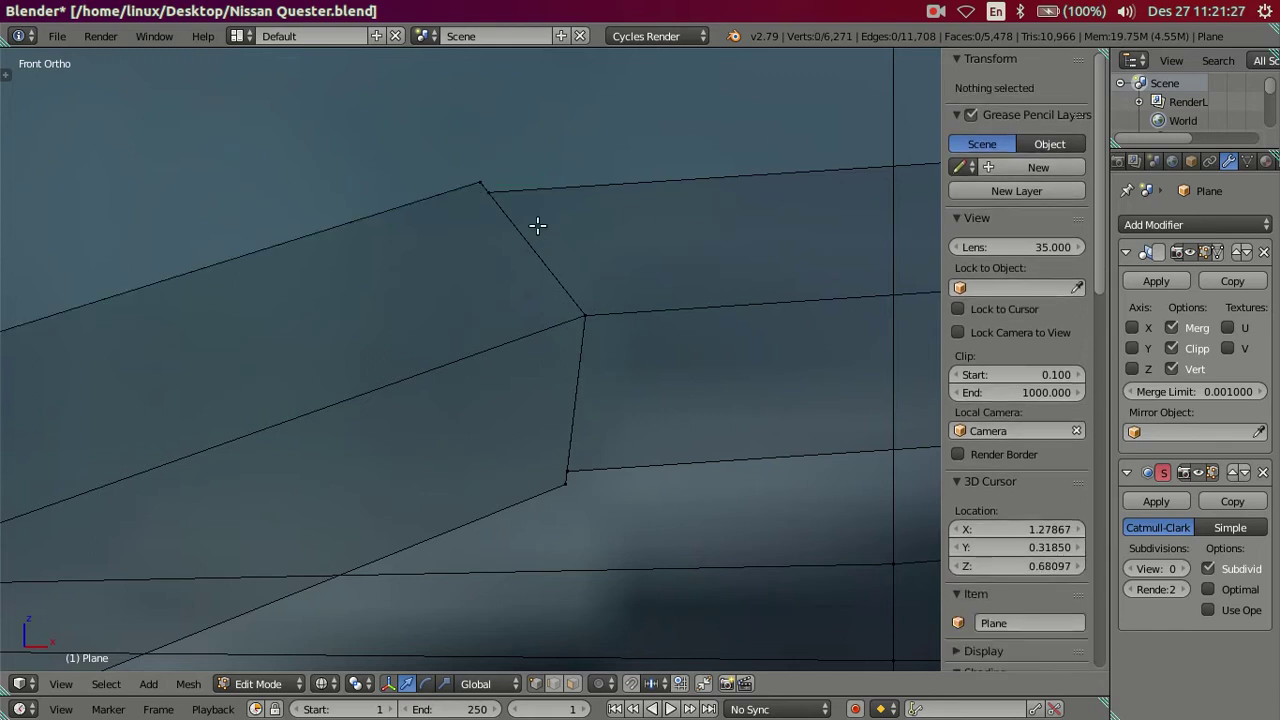
- Align the bend's middle vertex to X 2.06754
key("c")
left_click(490, 206)
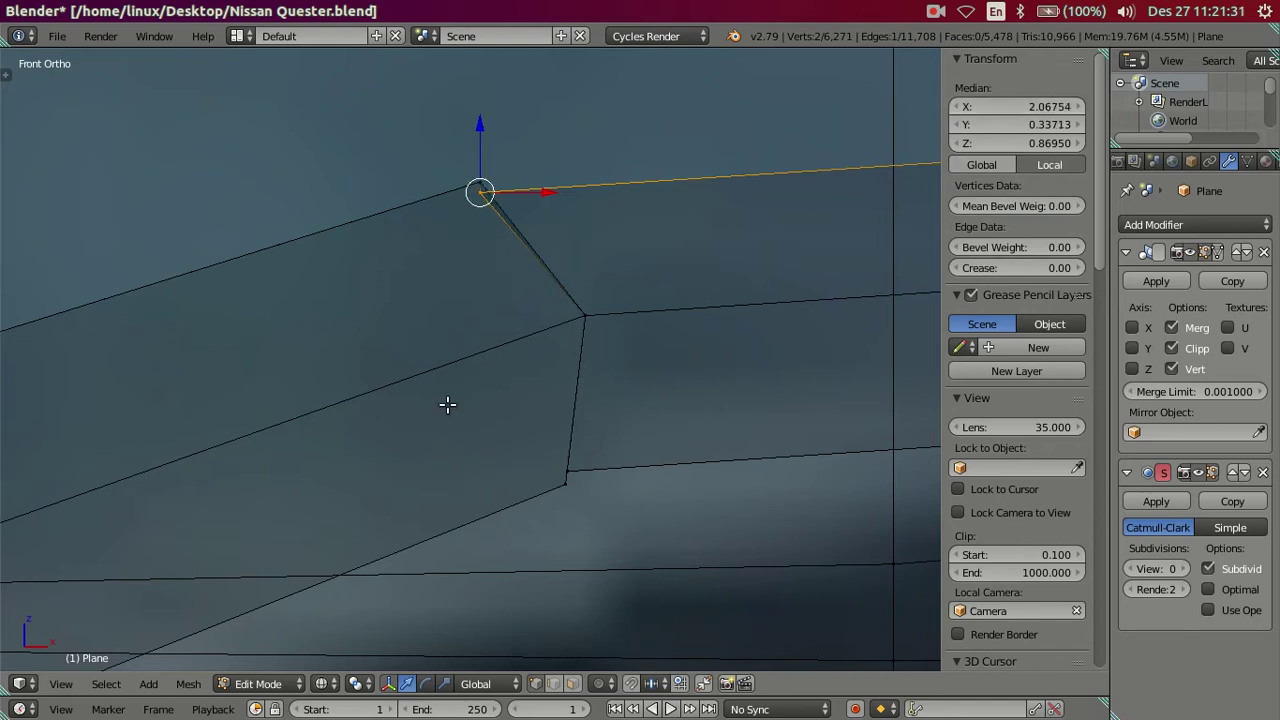
key("ctrl+z")
key("c")
left_click(583, 315)
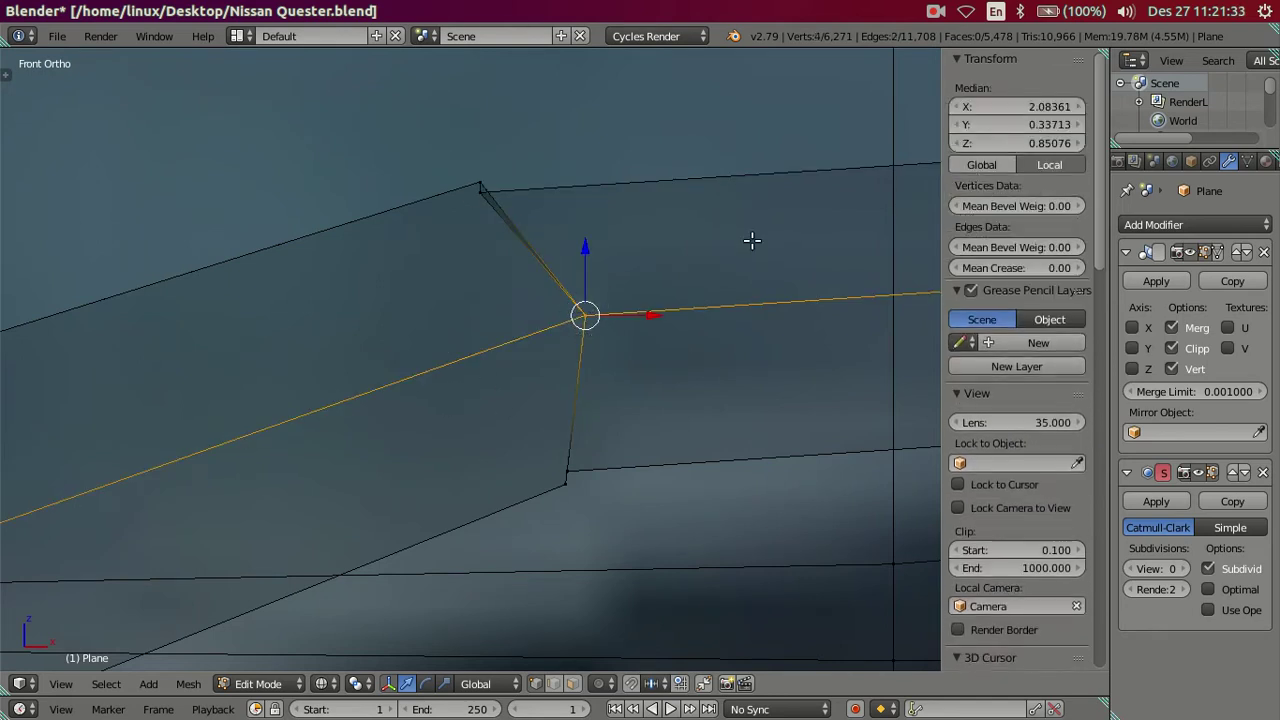
left_click_drag(1024, 112, 893, 201)
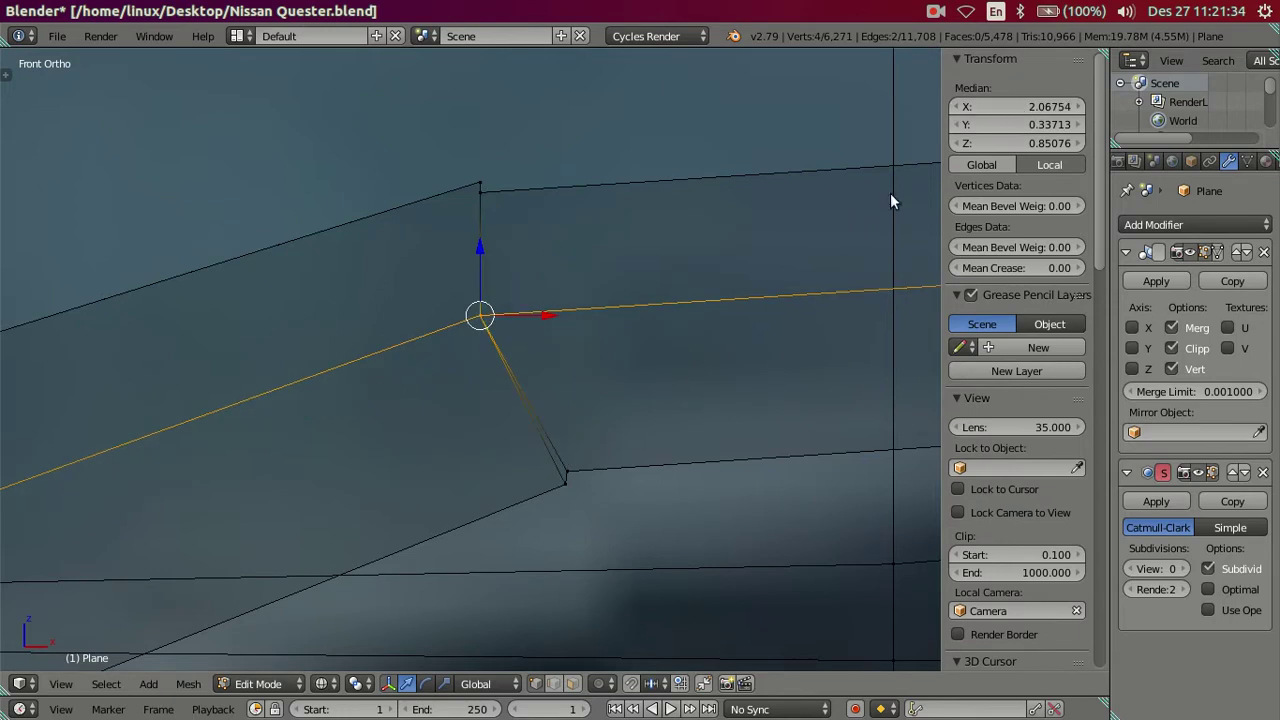
key("a")
- Align the bend's lower and bottom vertices to X 2.06754
key("c")
left_click(572, 452)
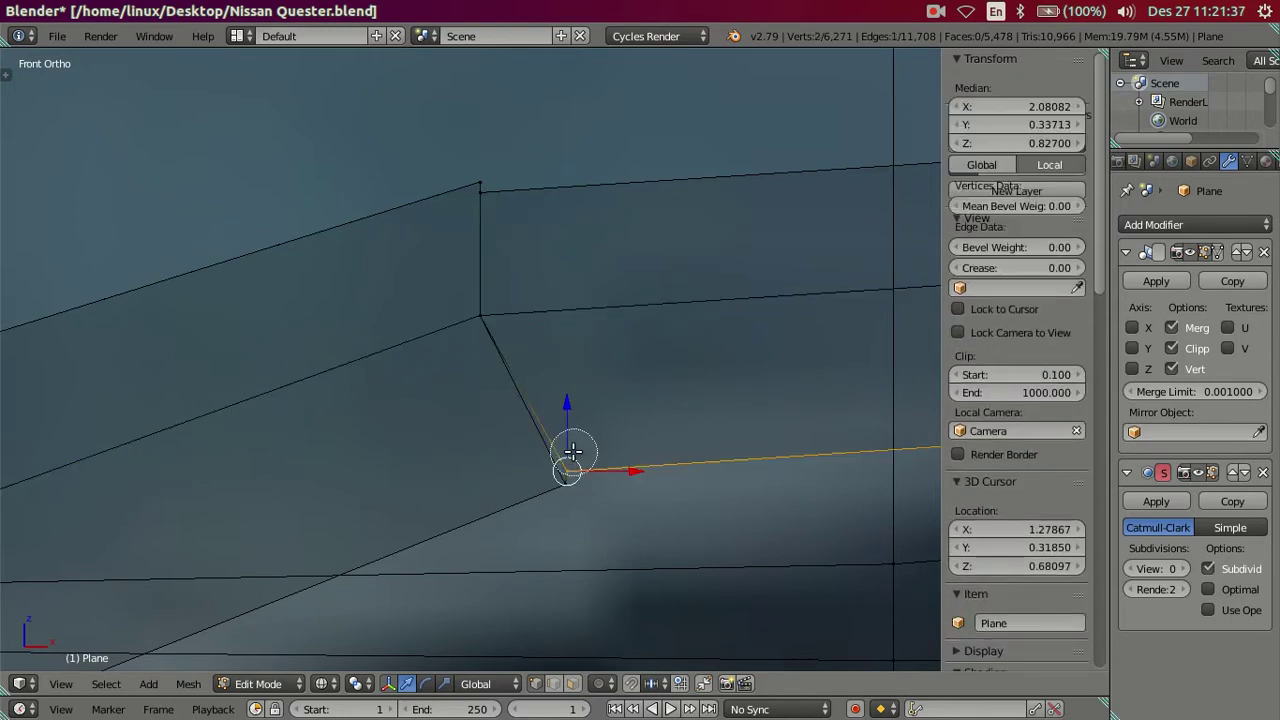
key("ctrl+v")
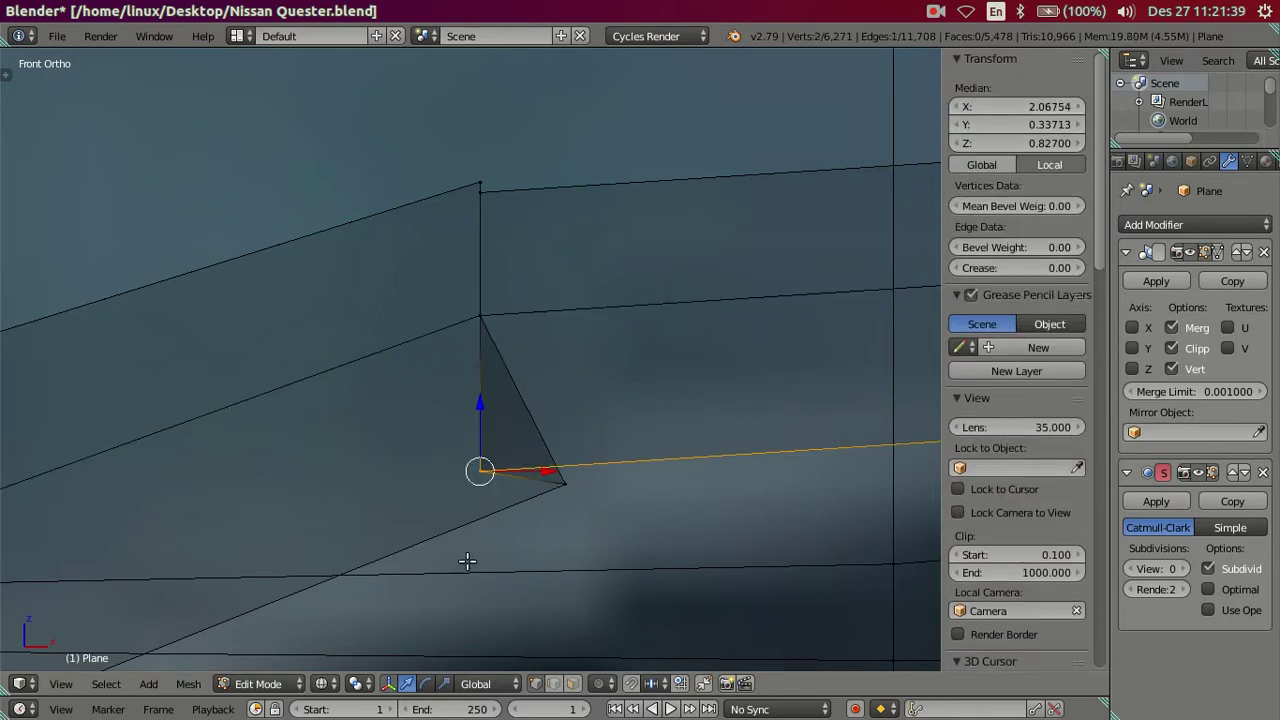
key("a")
left_click(585, 461)
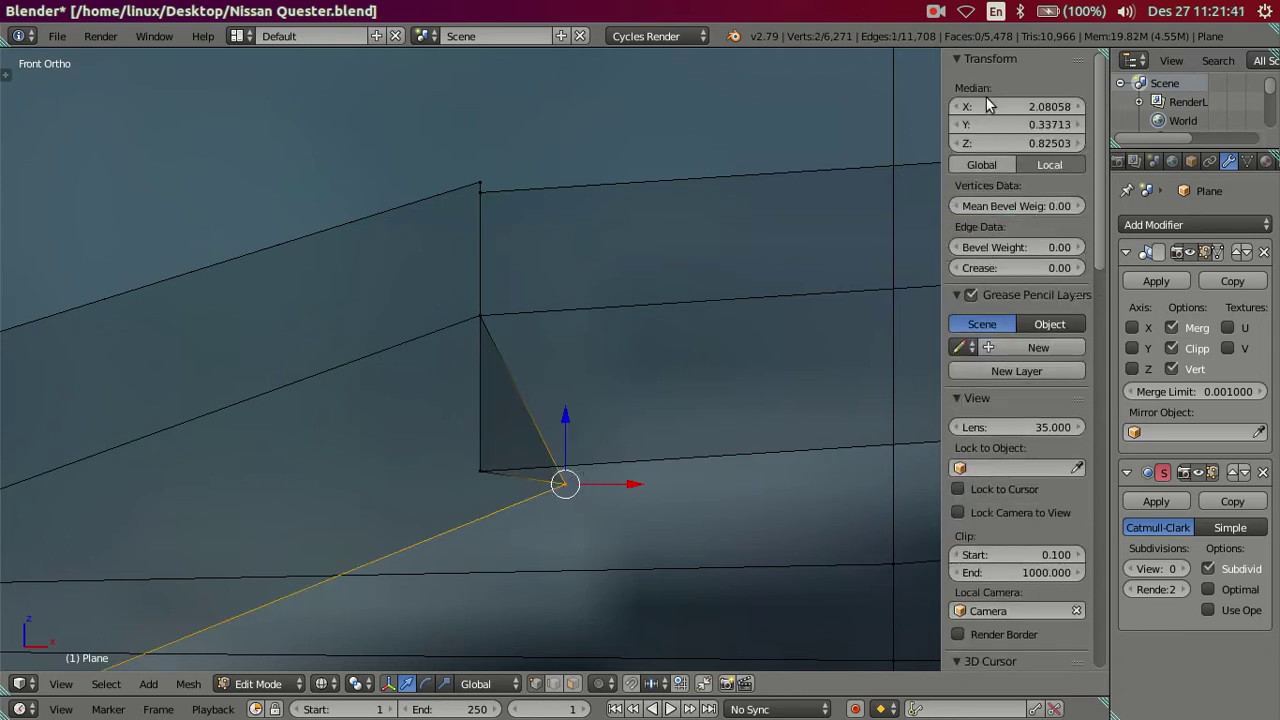
key("ctrl+v")
key("a")
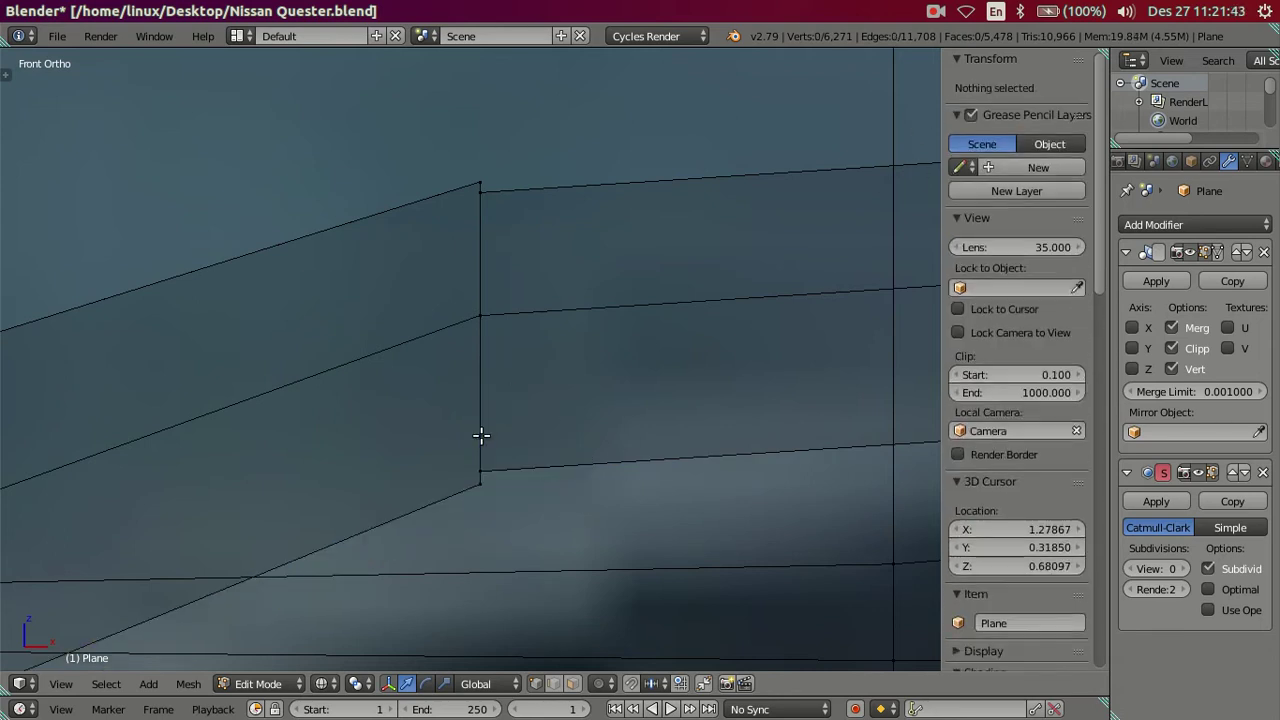
- Box-select the bend's vertex column and rotate it about -16° to follow the wiper line
key("b")
left_click_drag(423, 123, 530, 540)
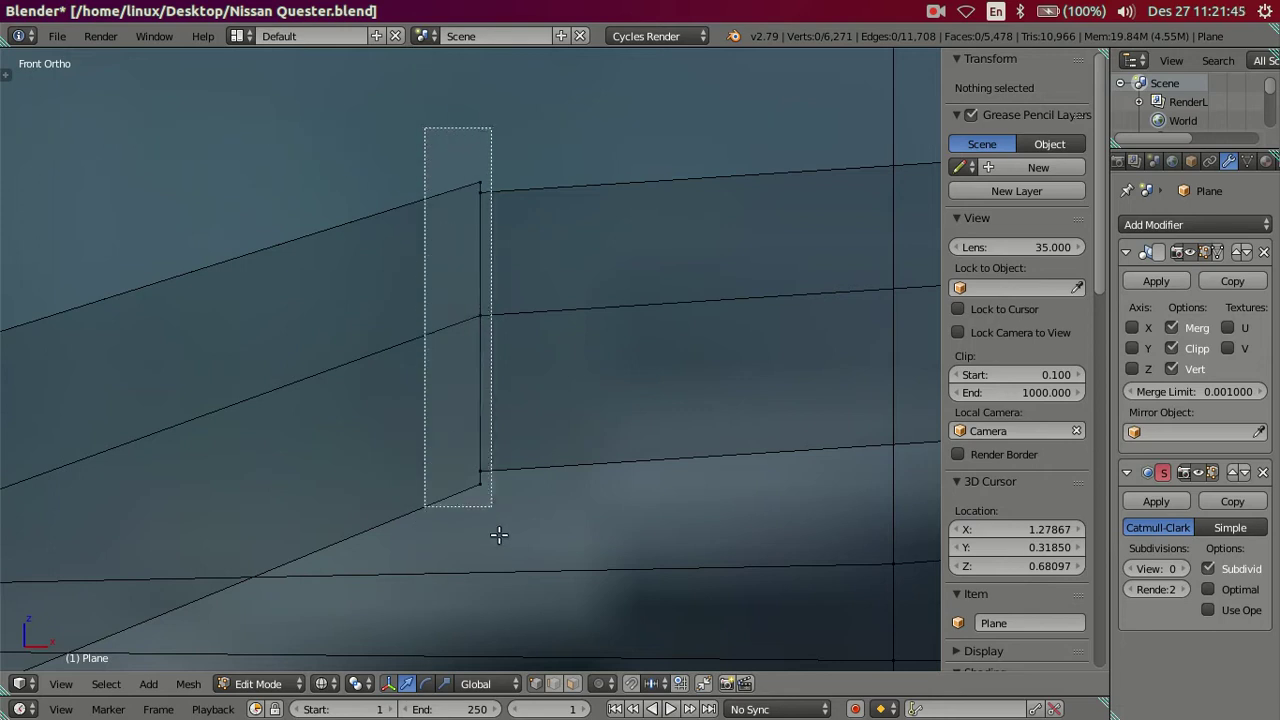
key("r")
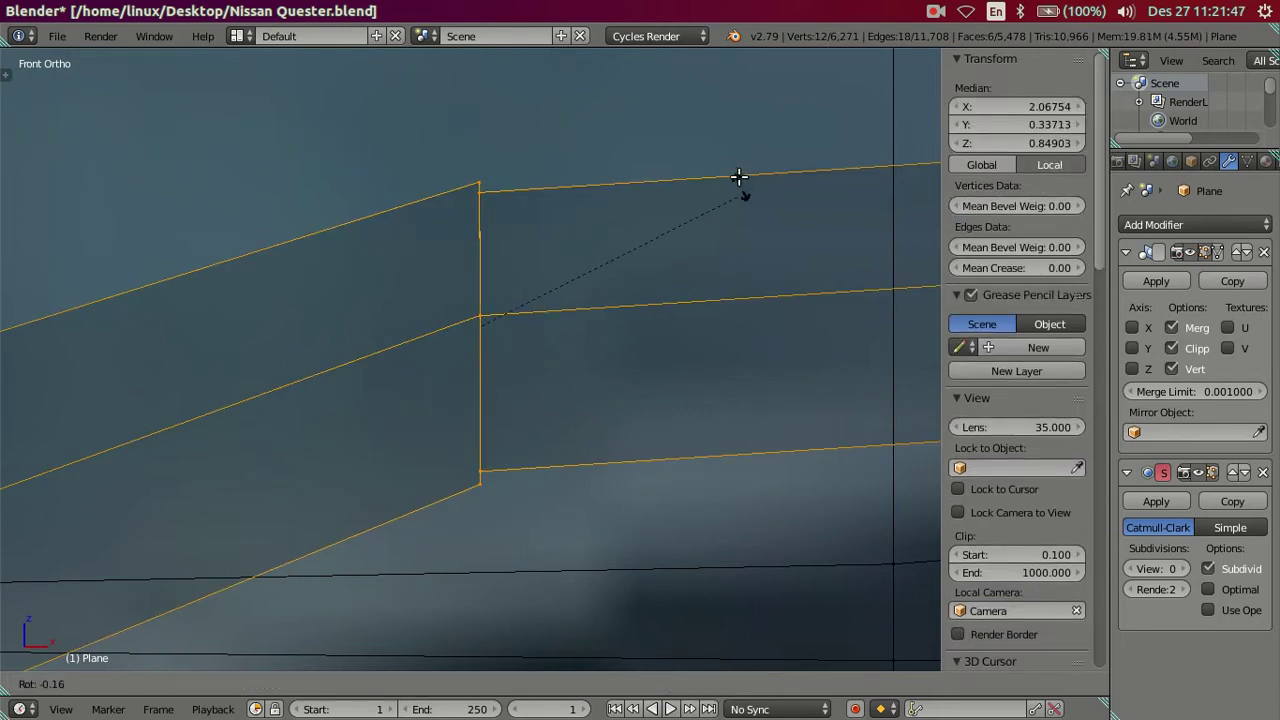
left_click(684, 140)
scroll(571, 234, "down", 2)
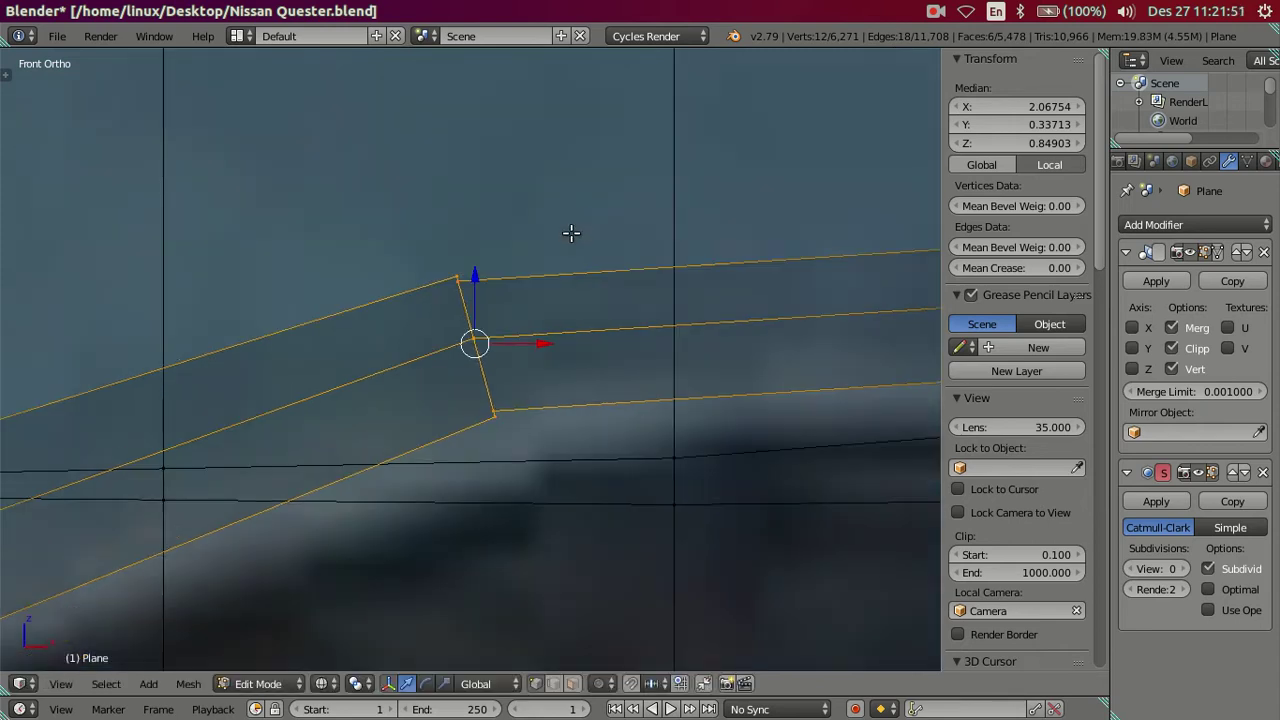
scroll(566, 240, "down", 2)
scroll(568, 243, "down", 1)
scroll(550, 280, "down", 2)
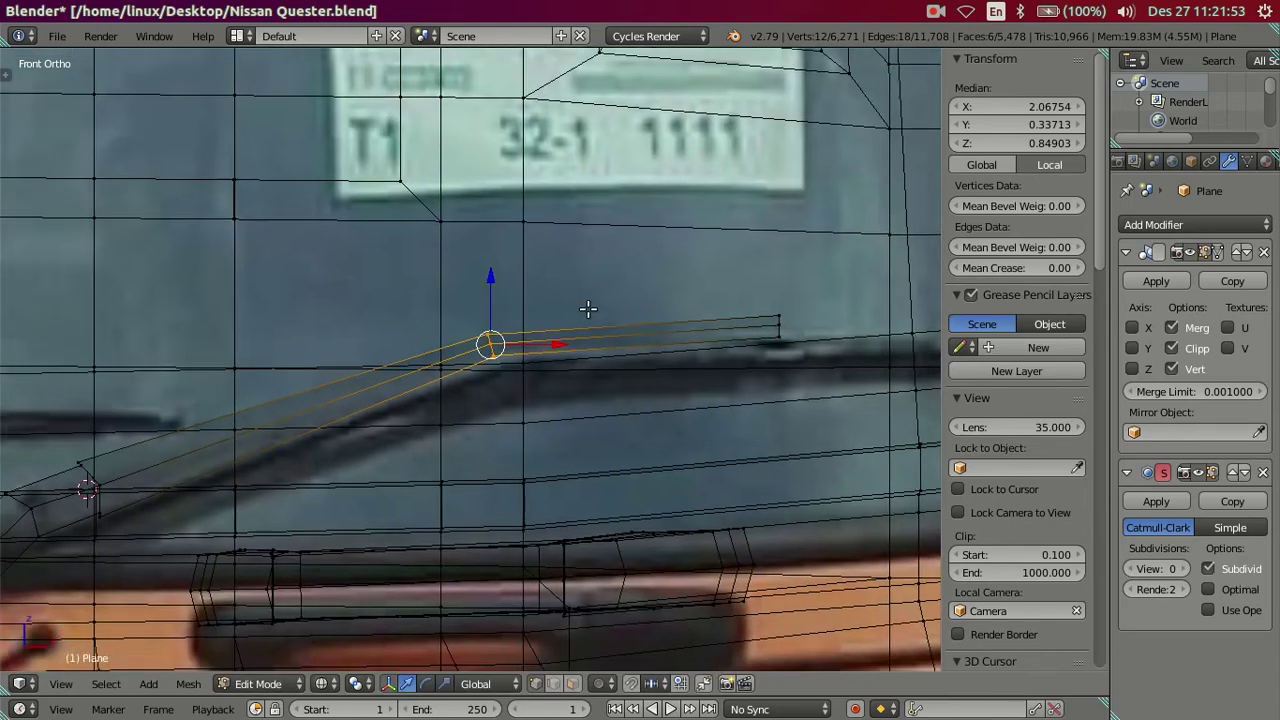
scroll(371, 442, "up", 2)
key("a")
scroll(508, 366, "up", 2)
scroll(466, 403, "up", 1)
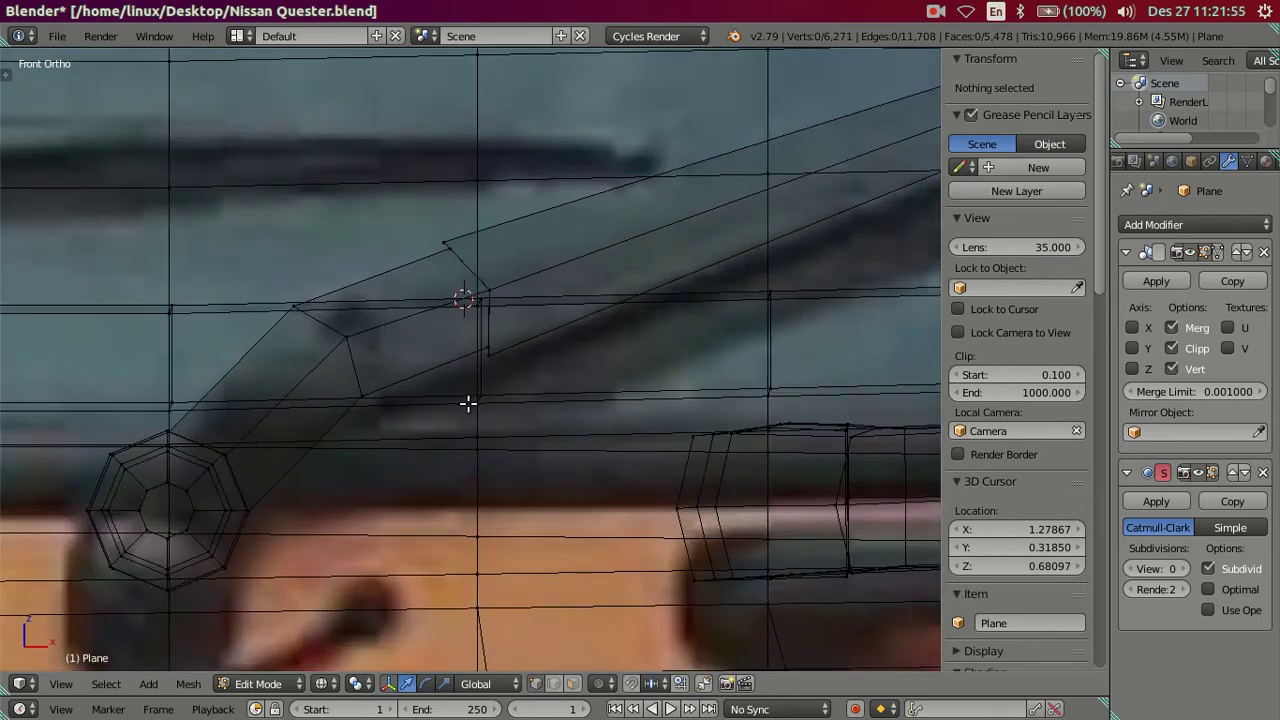
scroll(466, 397, "up", 1)
scroll(462, 395, "up", 1)
scroll(462, 395, "up", 1)
- Place the 3D cursor precisely at the wiper arm's bend joint in front view
left_click(522, 365)
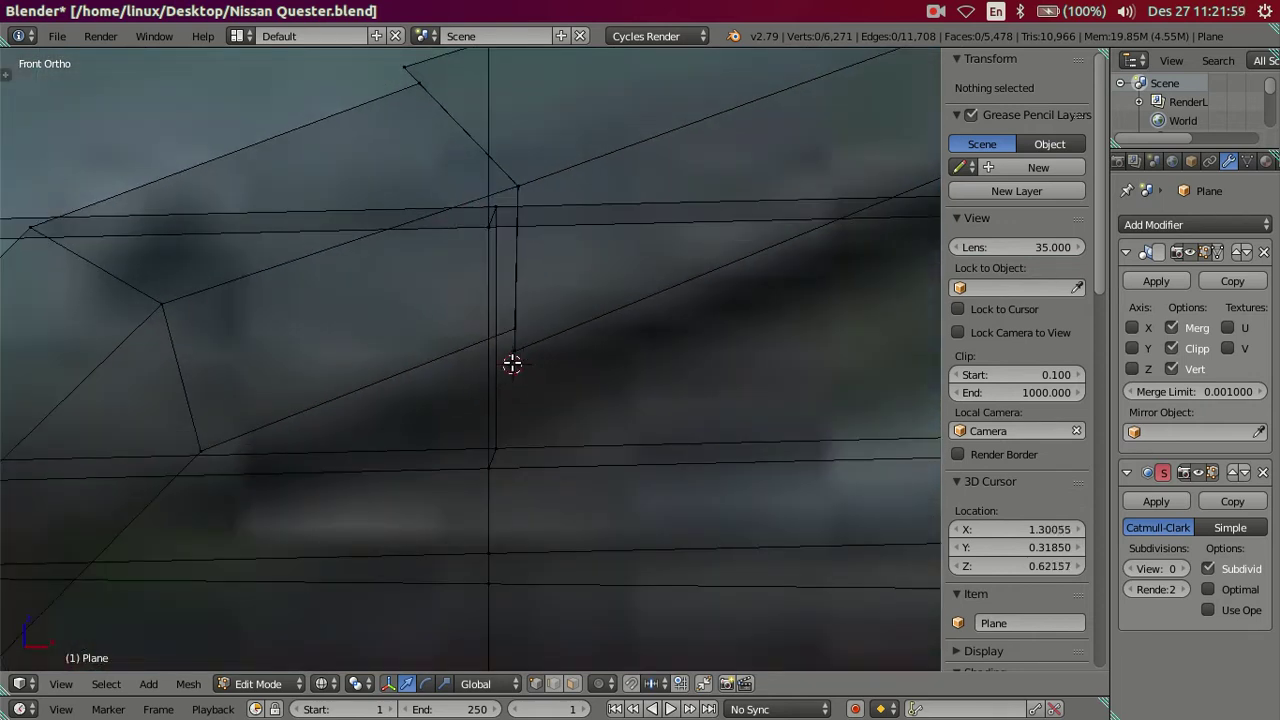
left_click(517, 368)
middle_click_drag(510, 345, 515, 427, "shift")
left_click(534, 435)
left_click(525, 413)
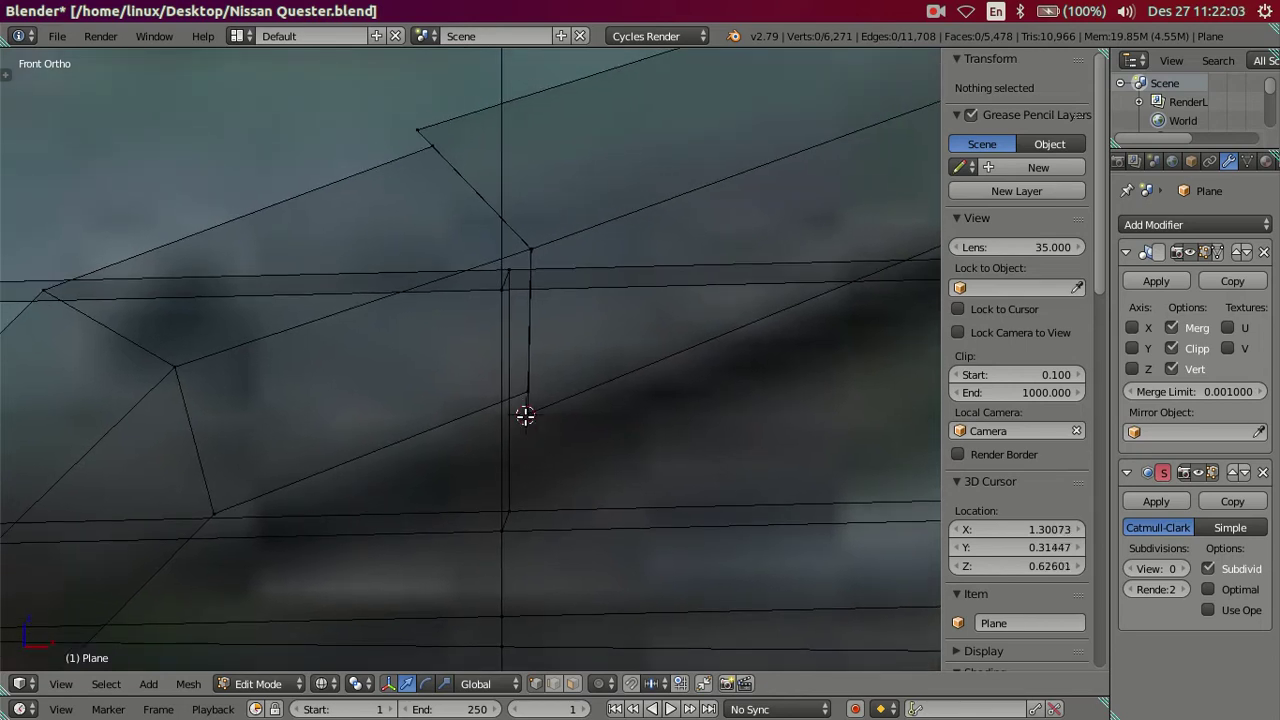
left_click(529, 416)
- Copy the top-left joint vertex's X coordinate and paste it onto the next joint vertex
right_click(418, 131)
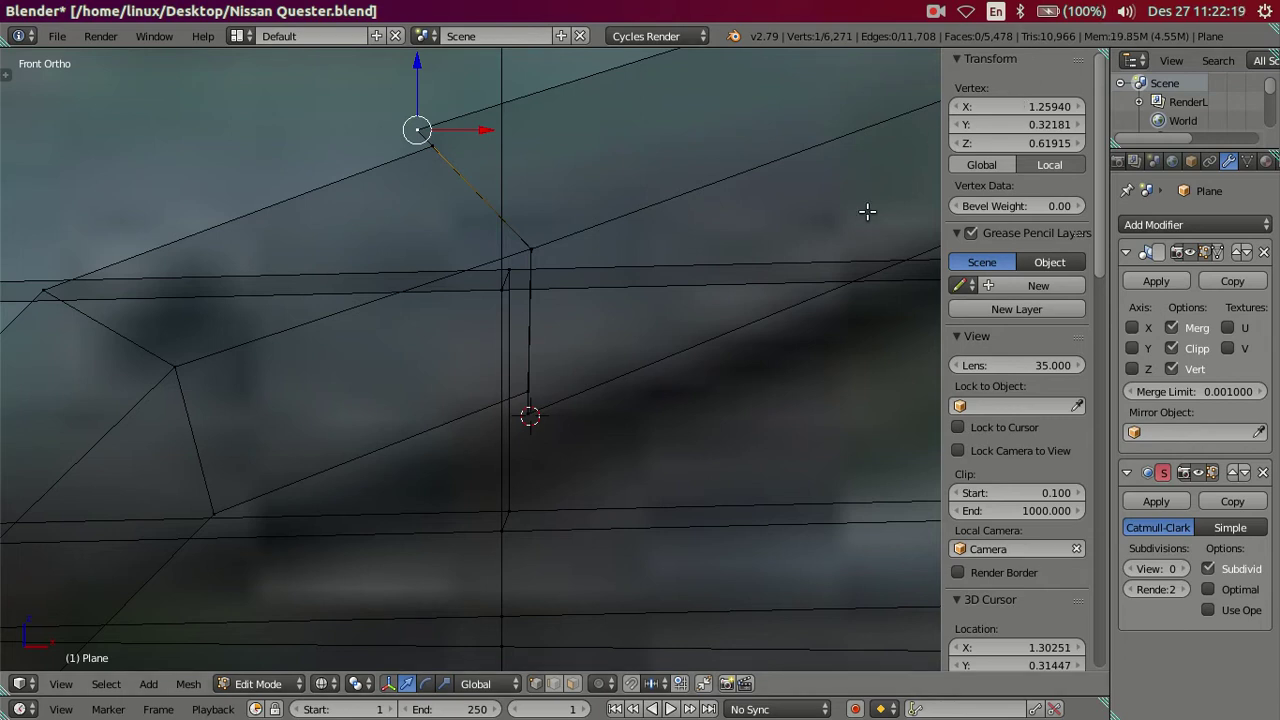
left_click(975, 106)
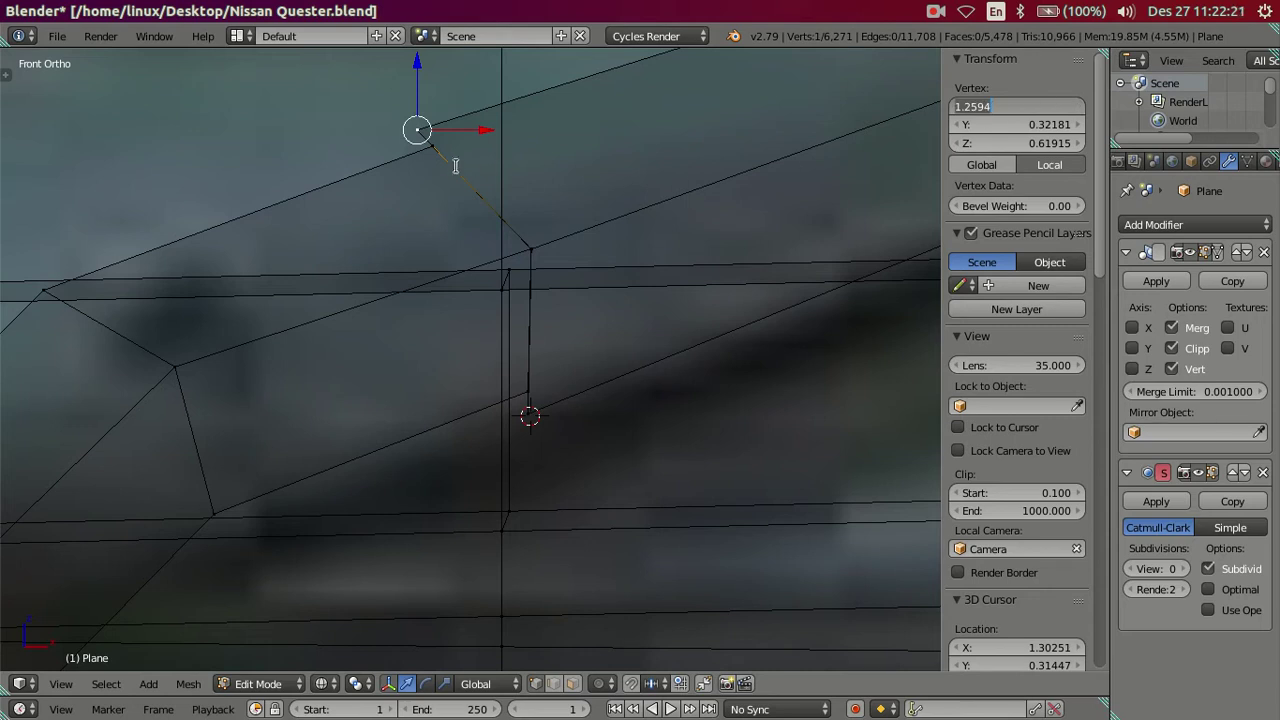
key("Return")
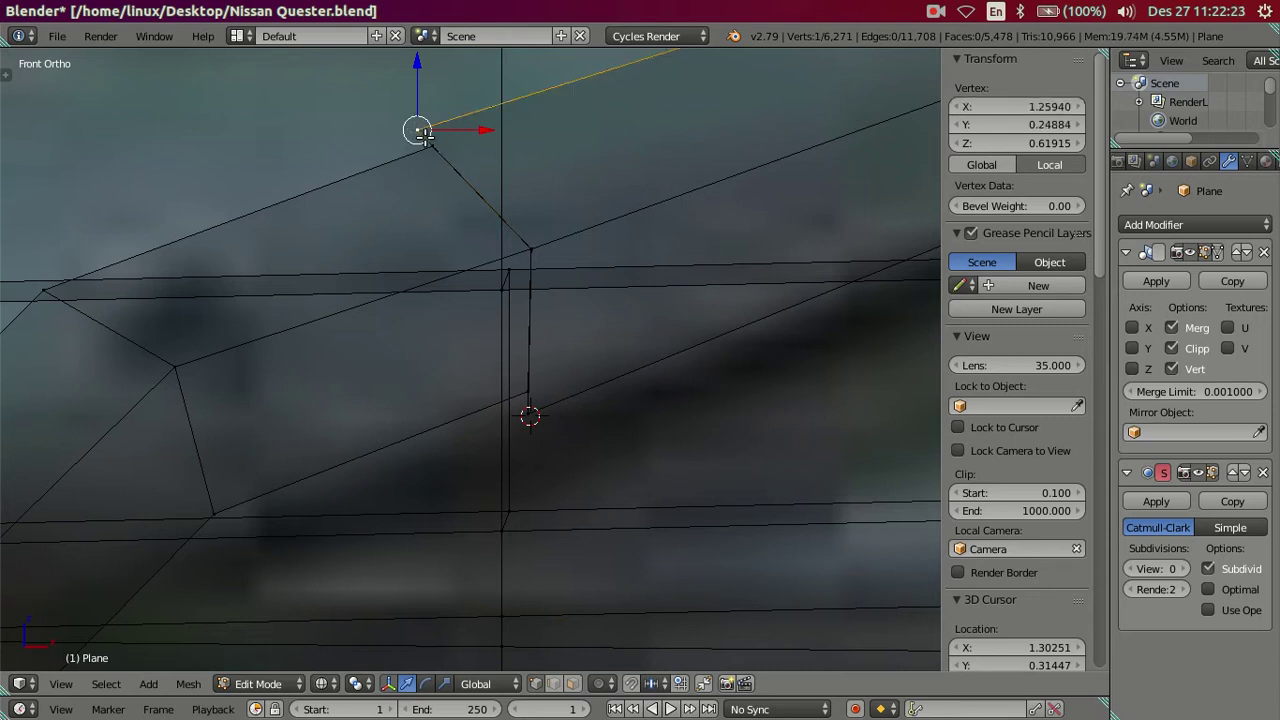
key("a")
key("c")
left_click(432, 147)
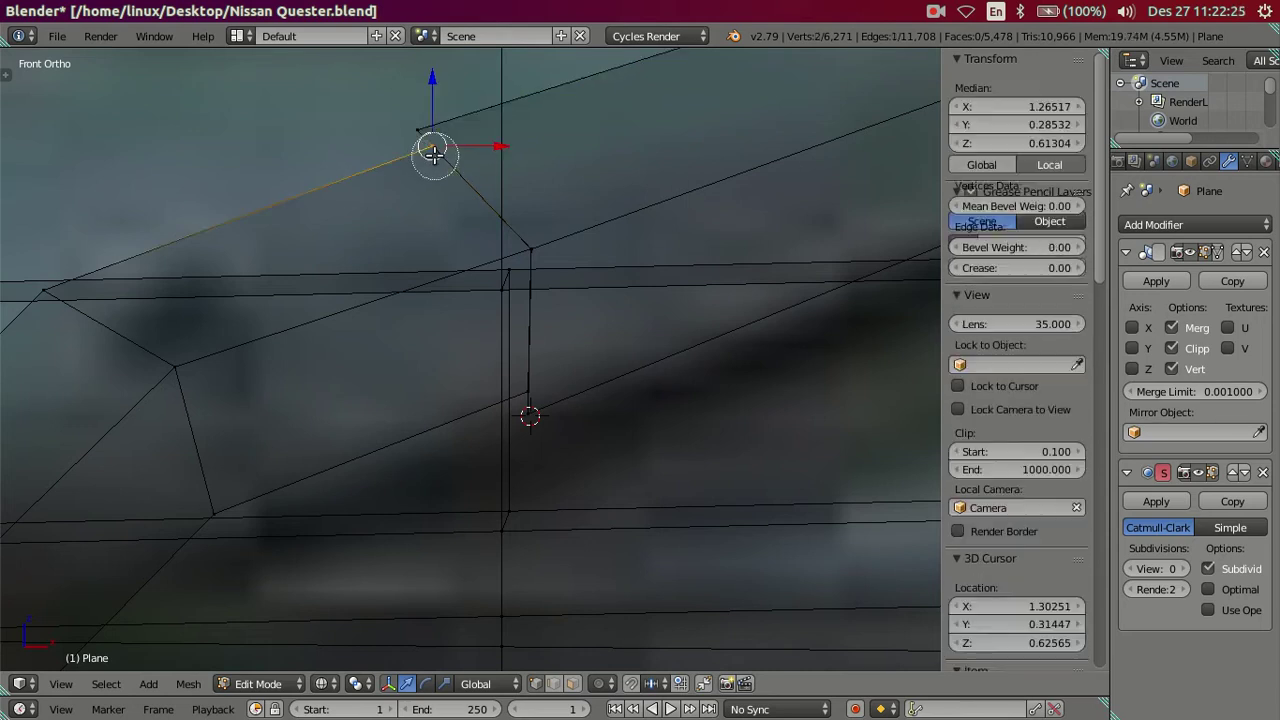
key("Escape")
key("ctrl+v")
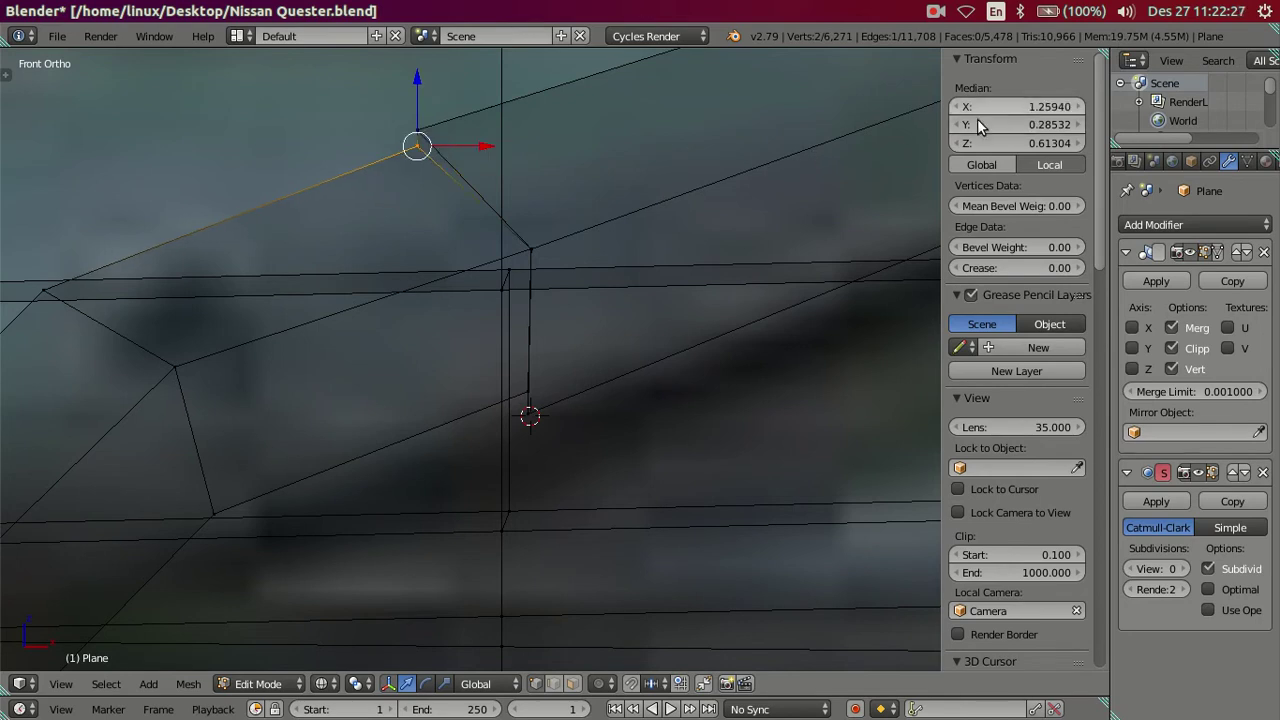
key("a")
- Paste the same X value onto the remaining joint vertices to line them up vertically
key("c")
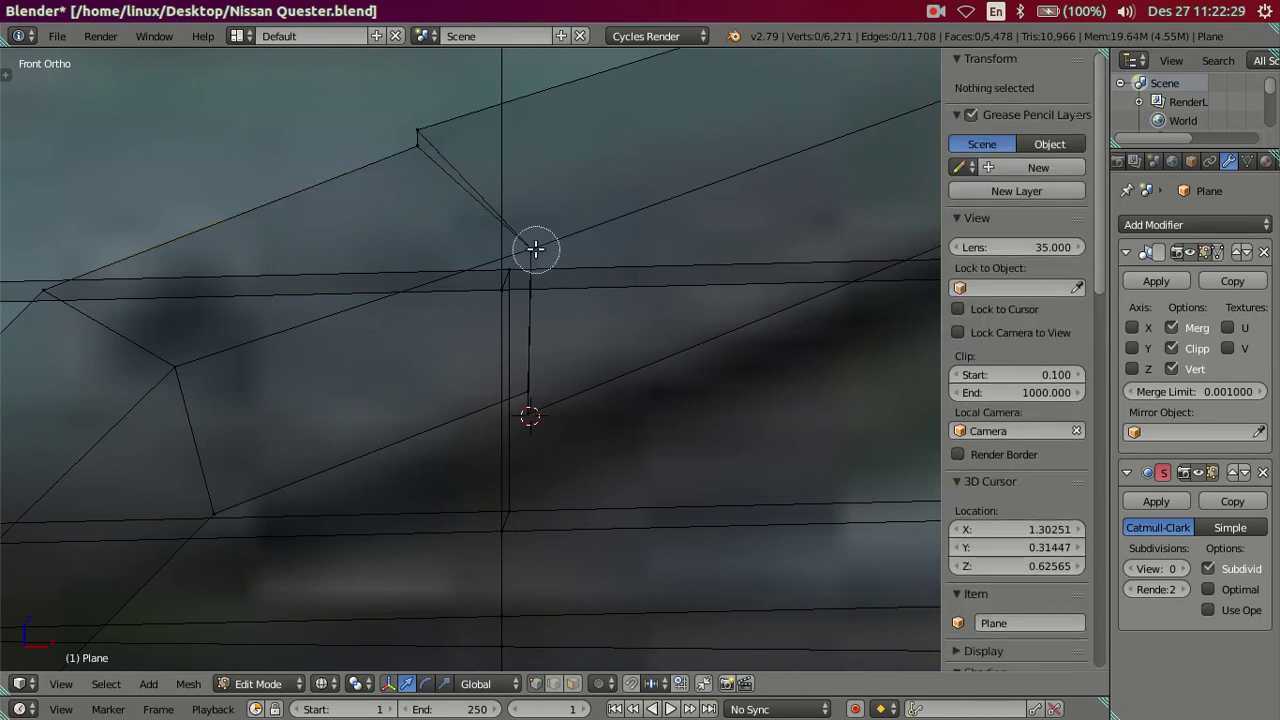
left_click(531, 249)
key("Escape")
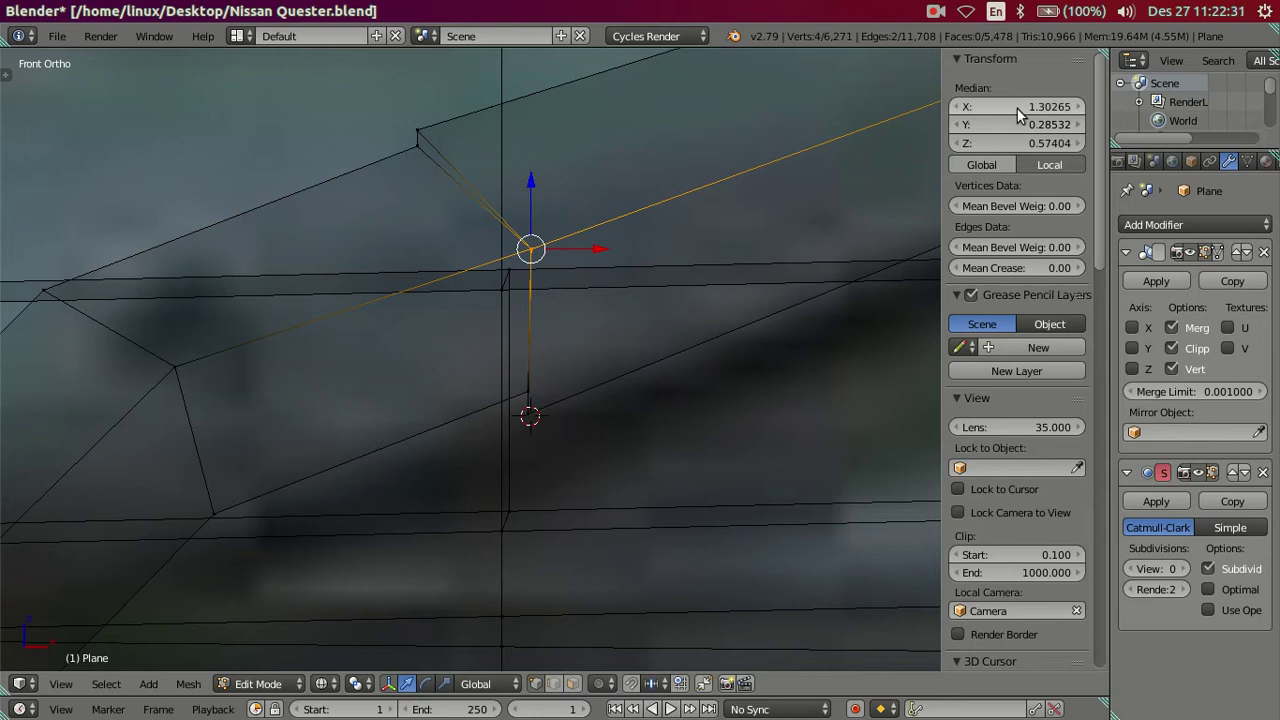
key("ctrl+v")
key("a")
key("c")
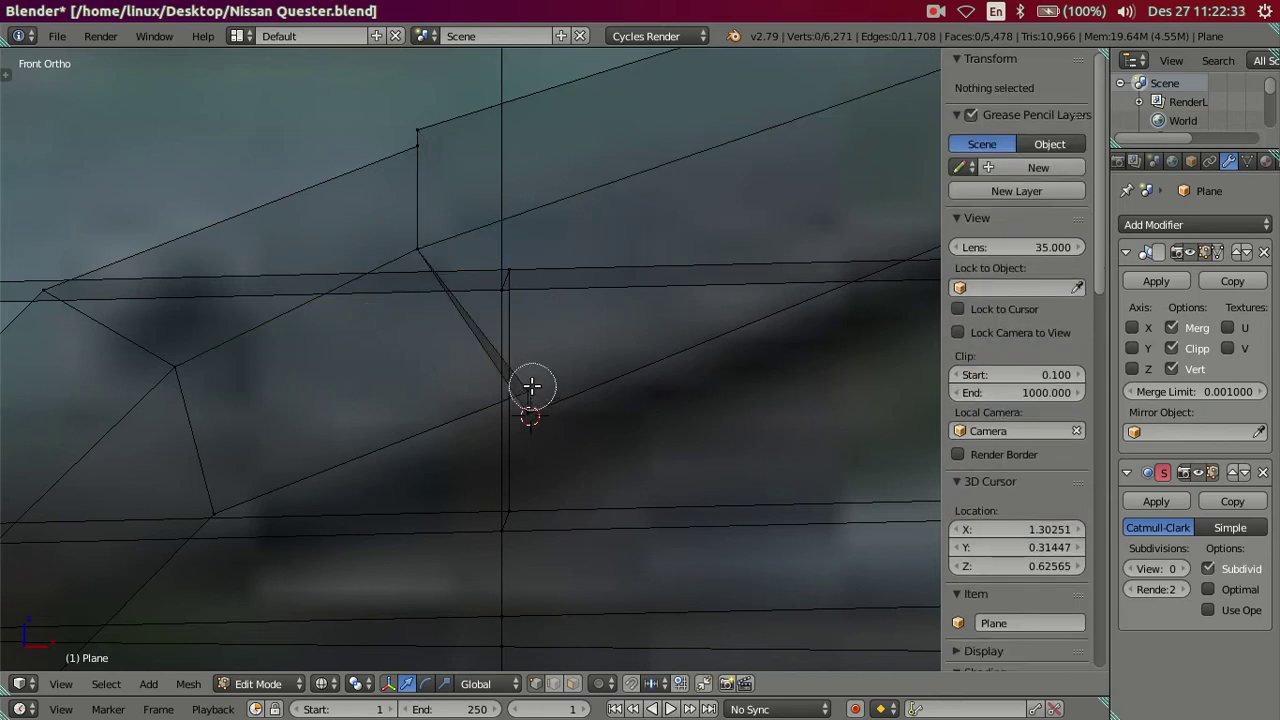
left_click(530, 378)
key("Escape")
key("ctrl+v")
key("a")
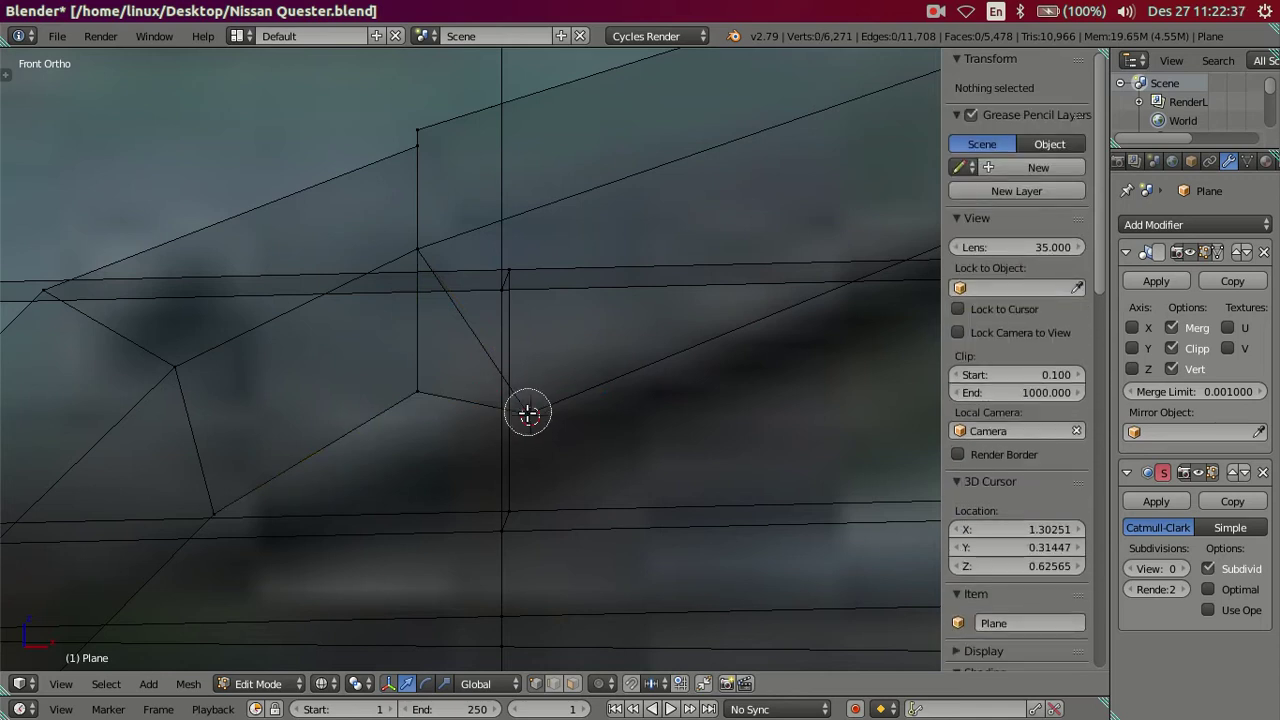
left_click(530, 410)
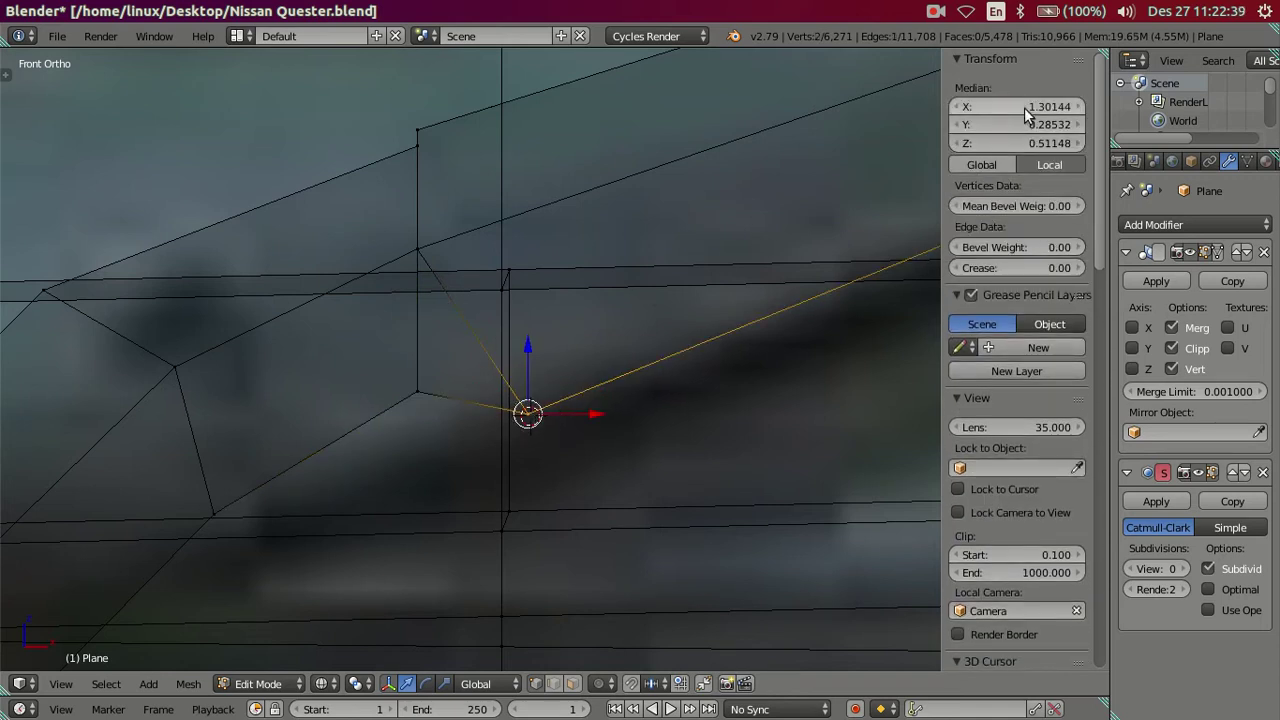
type("1.25940")
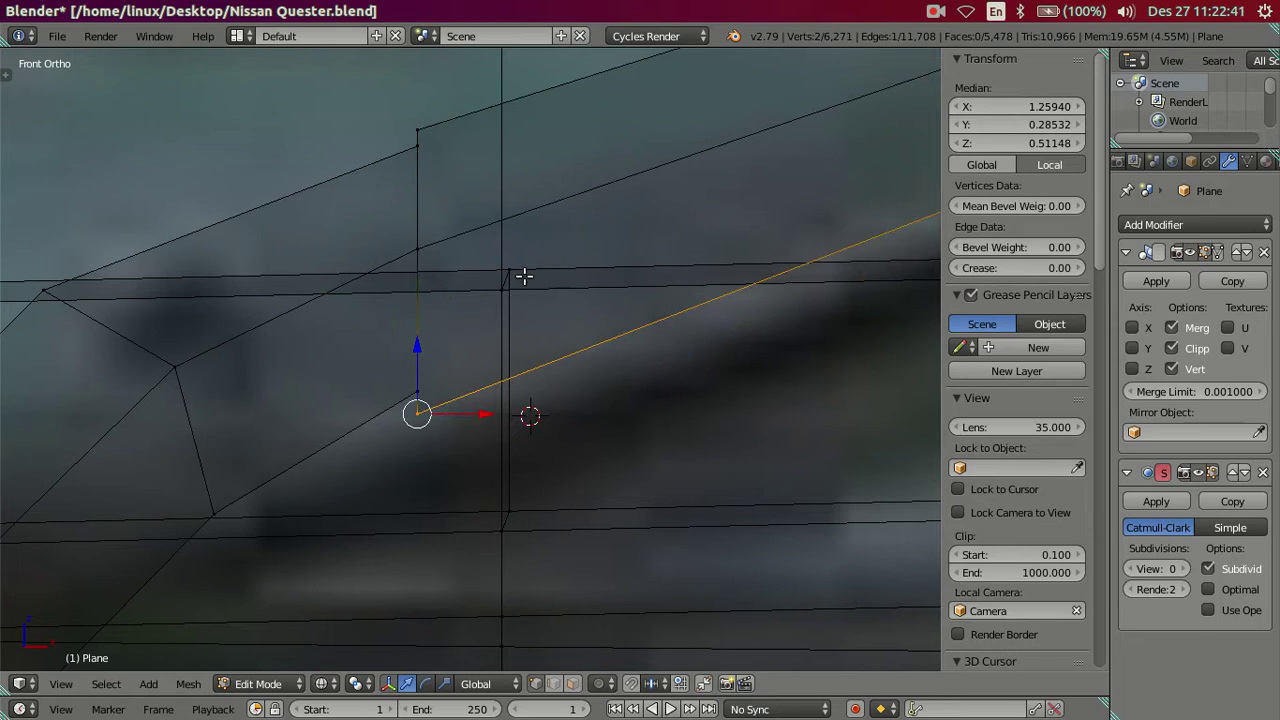
key("a")
- Box-select the joint edge loop and rotate it about -29° along the wiper line
key("b")
left_click_drag(392, 92, 451, 458)
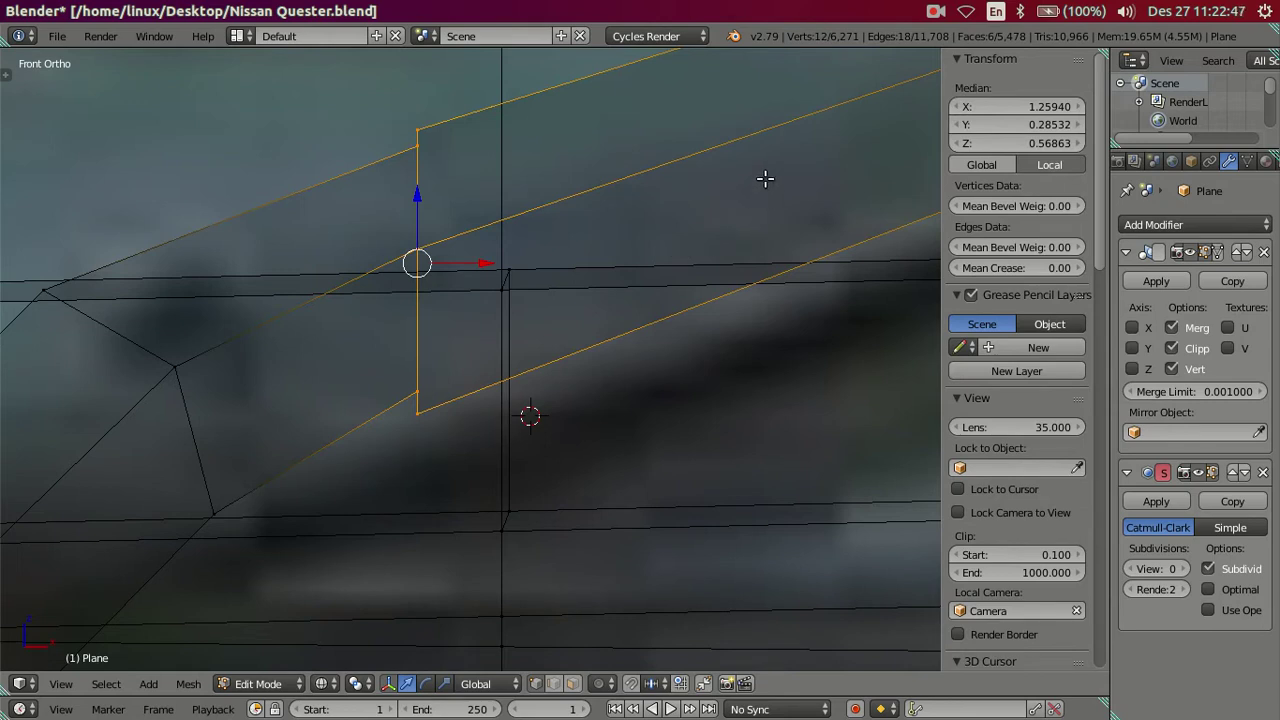
key("r")
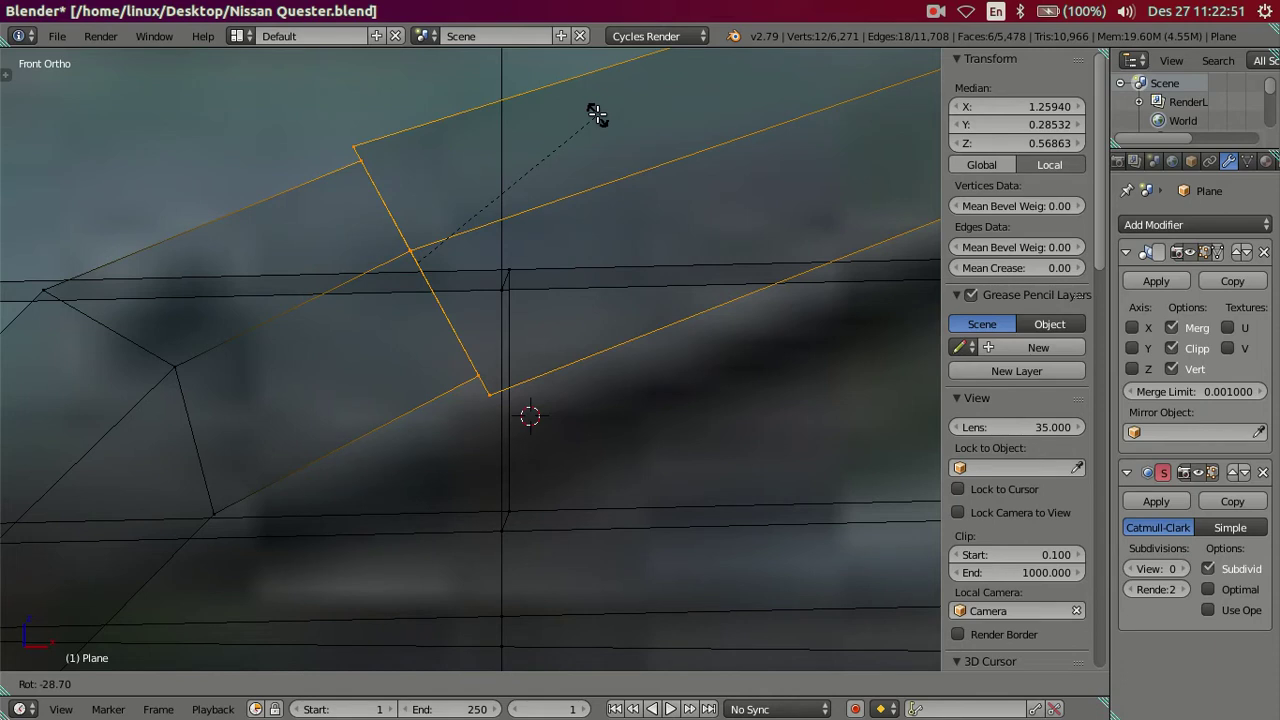
left_click(598, 114)
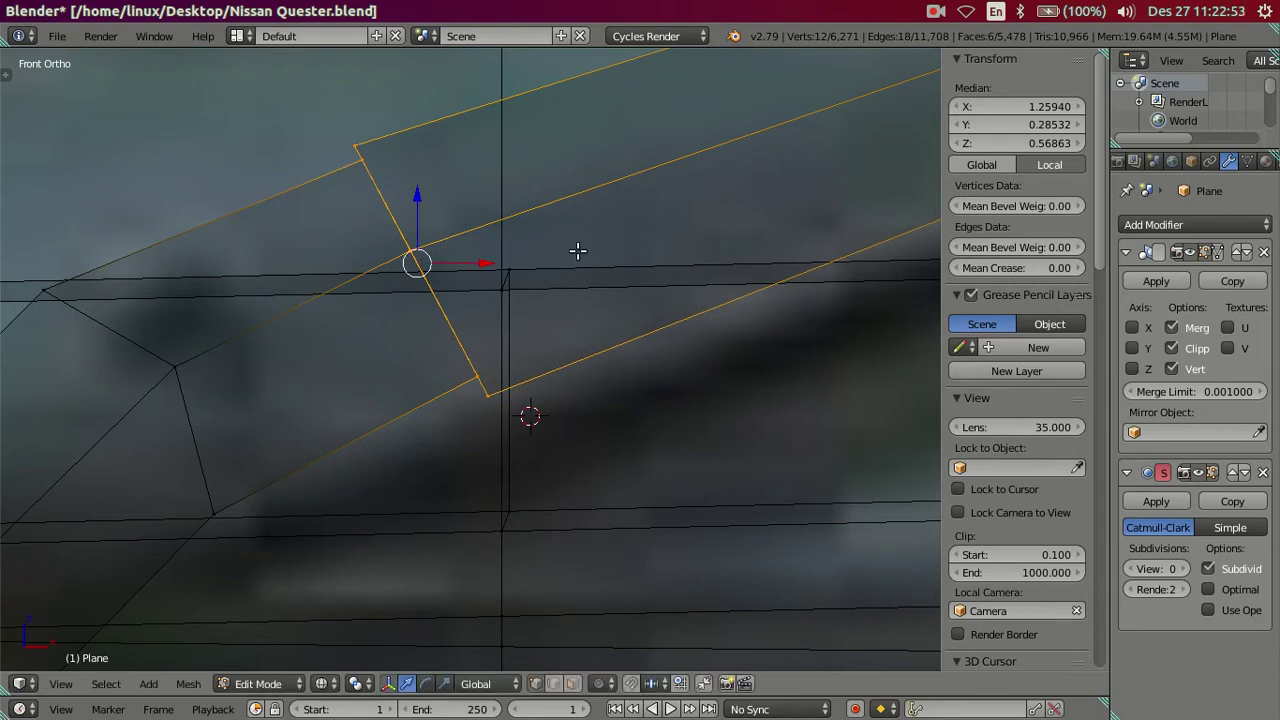
key("g")
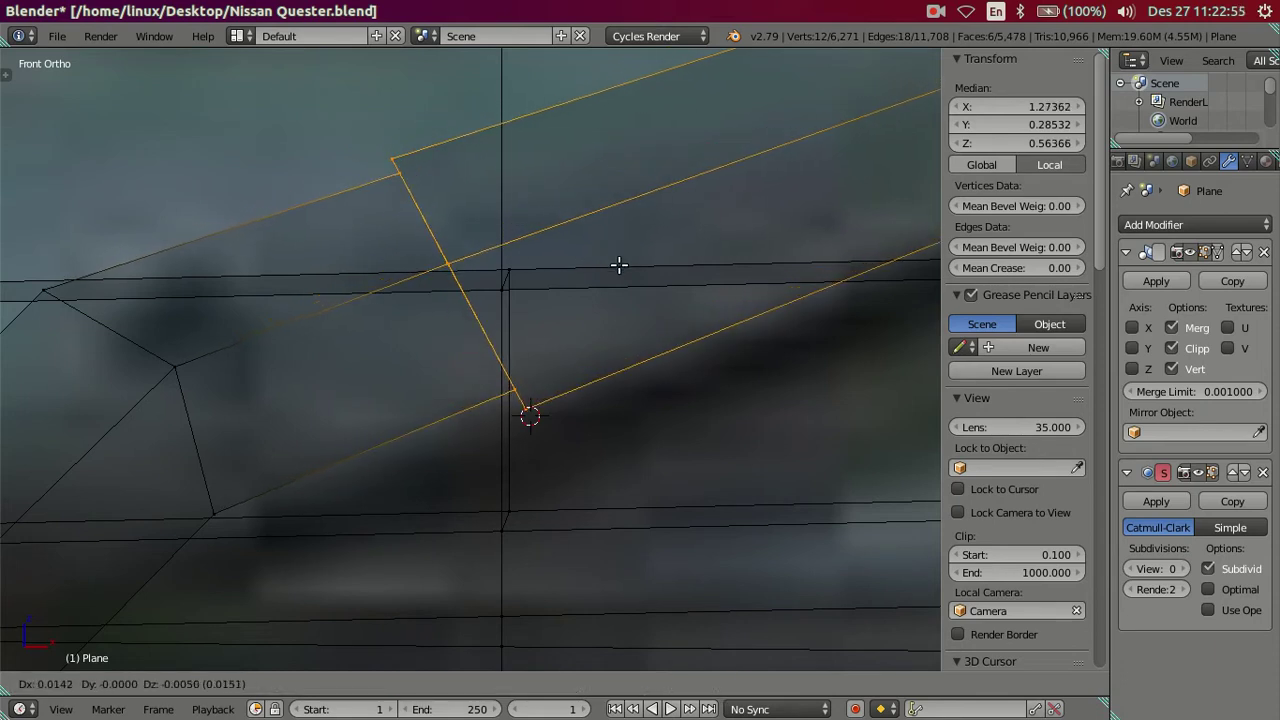
key("Escape")
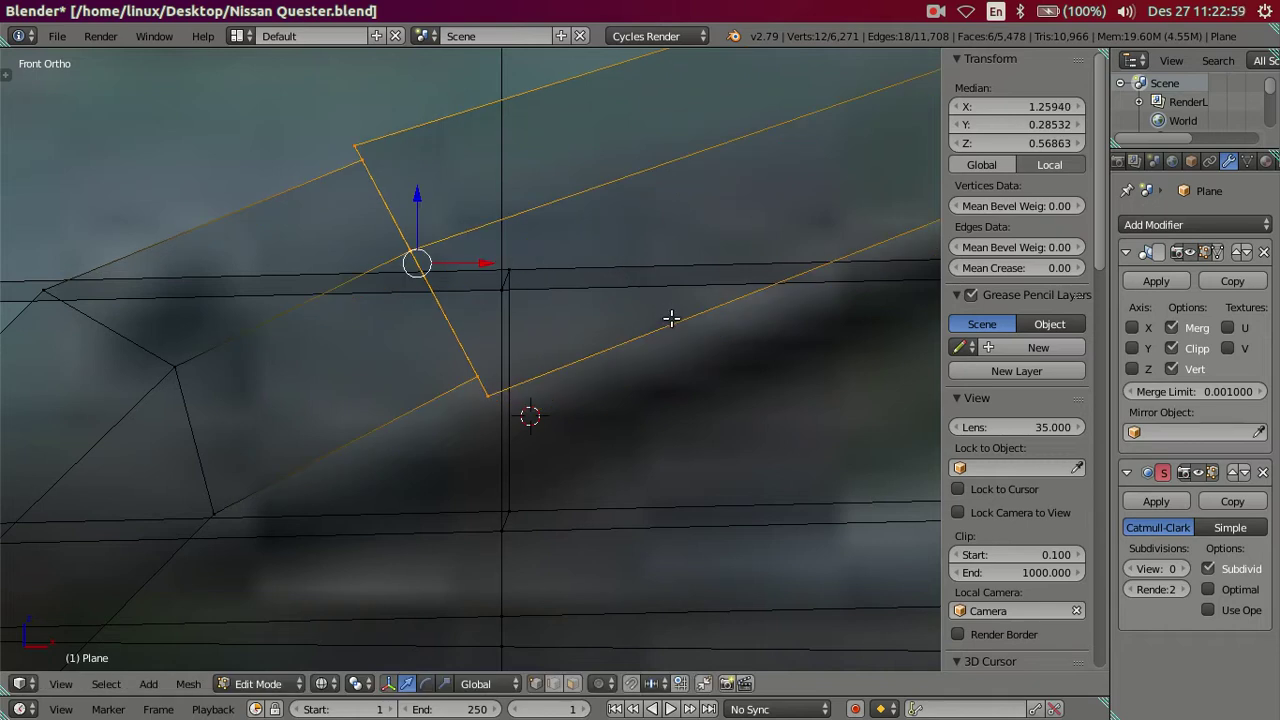
key("r")
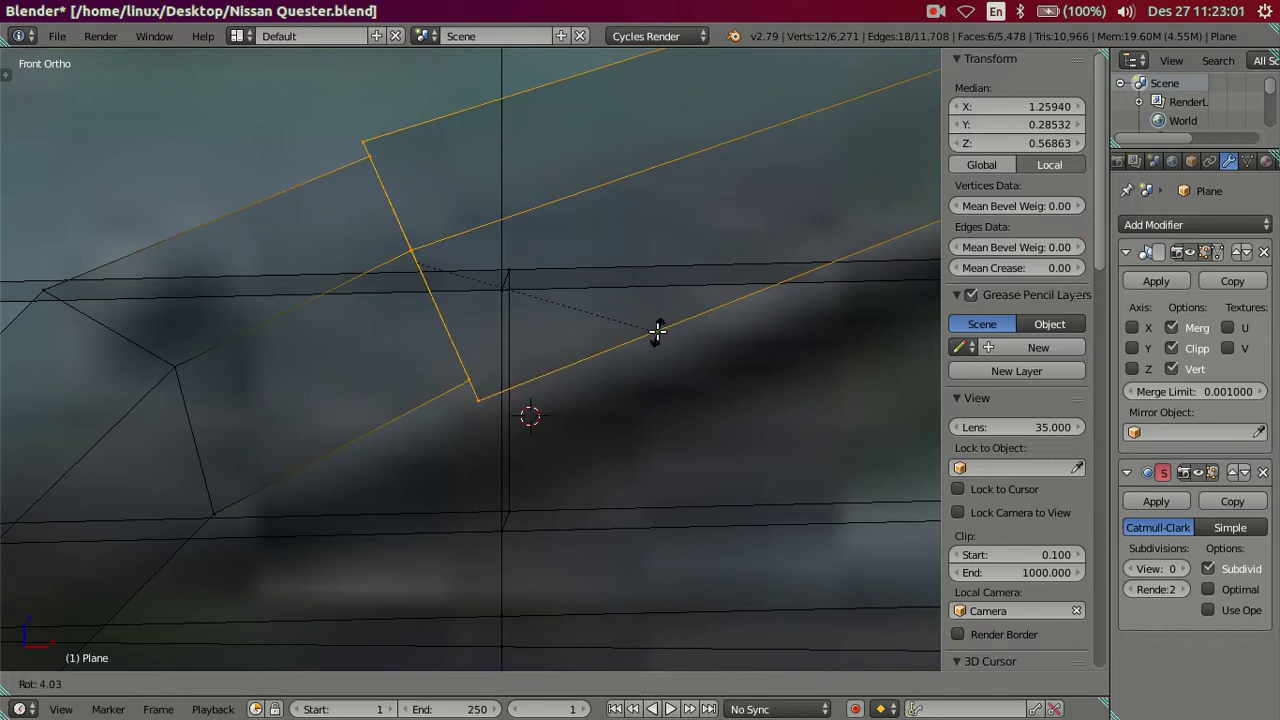
key("Escape")
- Tilt the selected joint loop slightly further
scroll(648, 314, "down", 1)
scroll(646, 306, "down", 1)
scroll(646, 308, "down", 1)
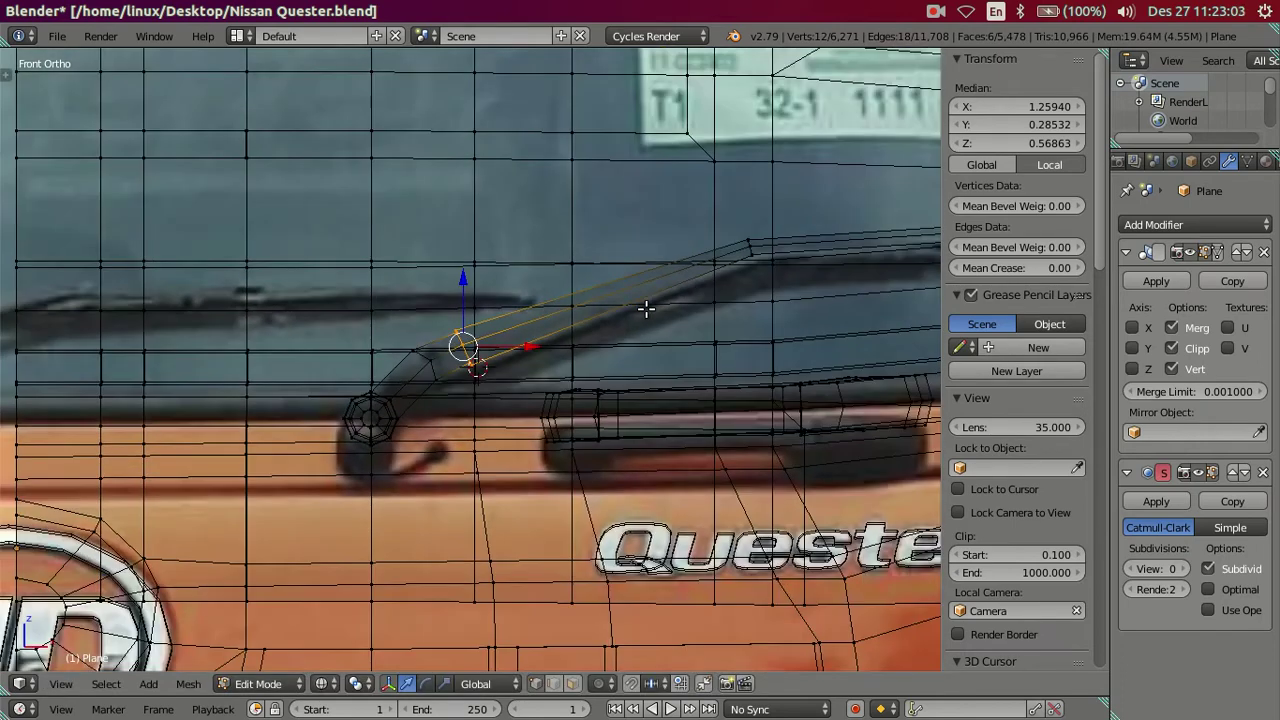
scroll(642, 313, "up", 5)
scroll(600, 313, "up", 1)
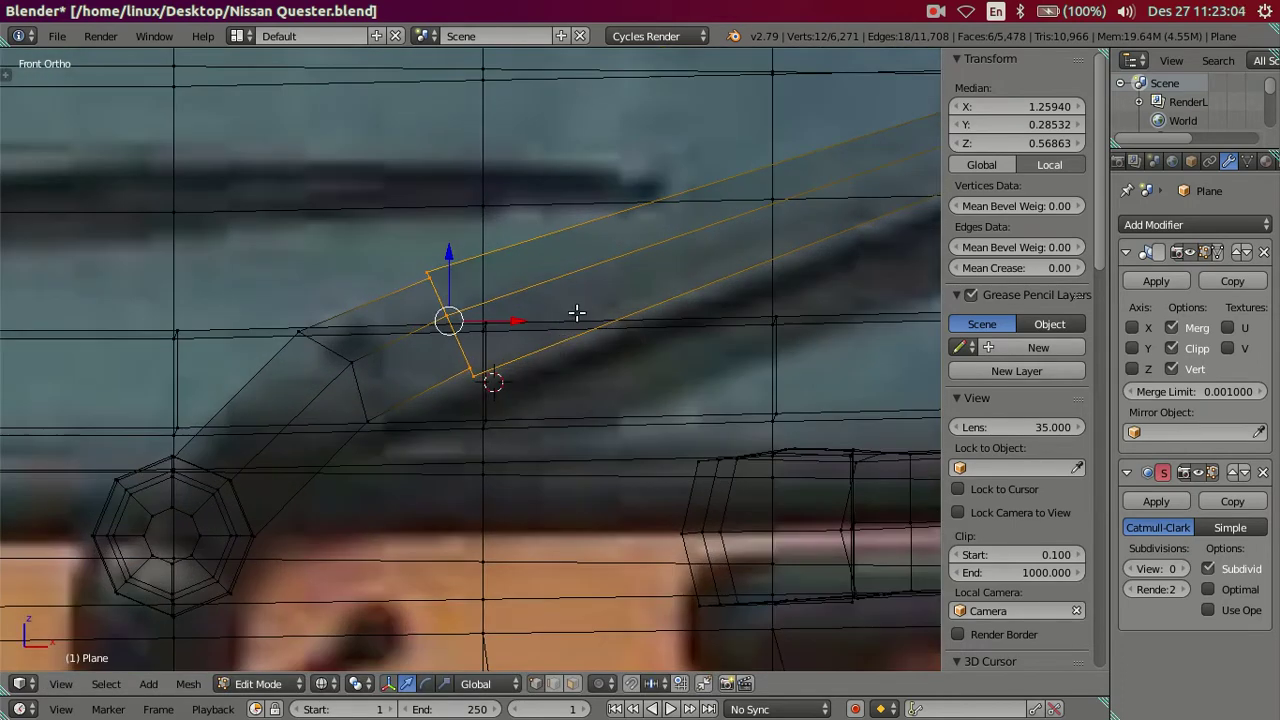
key("r")
left_click(585, 262)
- Move two bend vertices about 0.017 lower in X and 0.014 lower in Z
key("a")
scroll(443, 349, "up", 2)
scroll(408, 363, "up", 1)
scroll(351, 331, "up", 1)
scroll(405, 296, "up", 1)
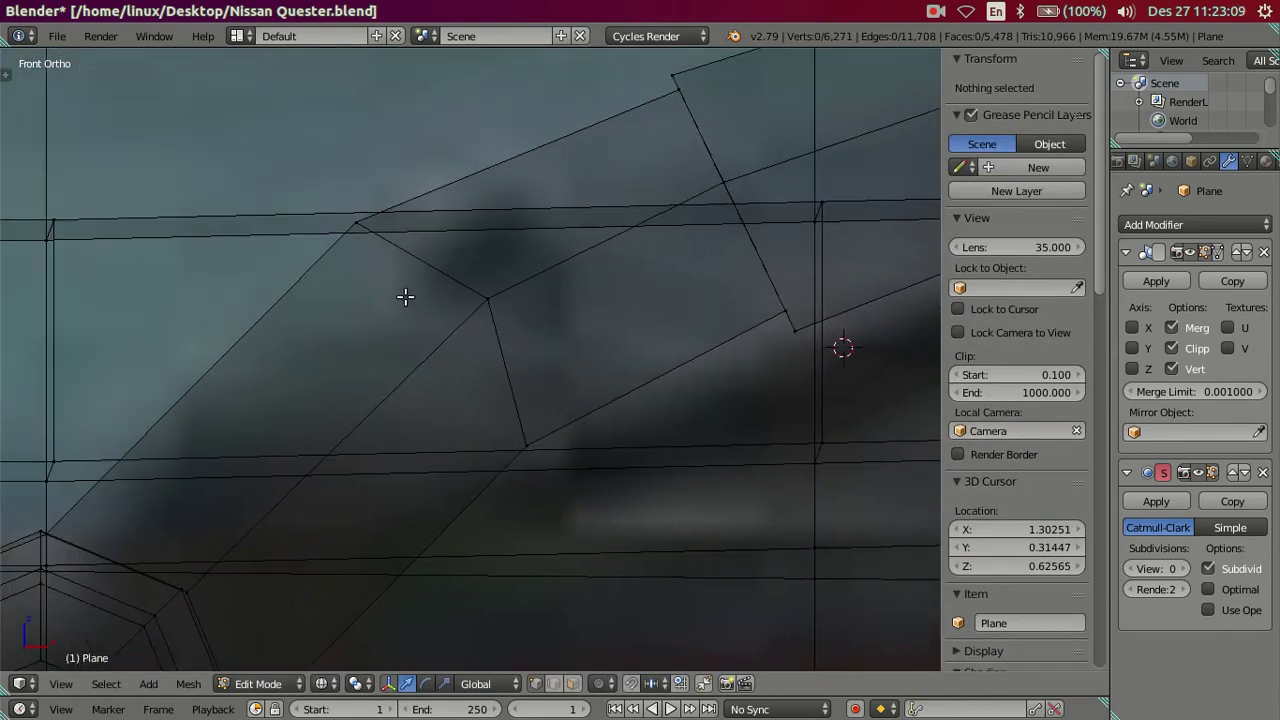
right_click(355, 222)
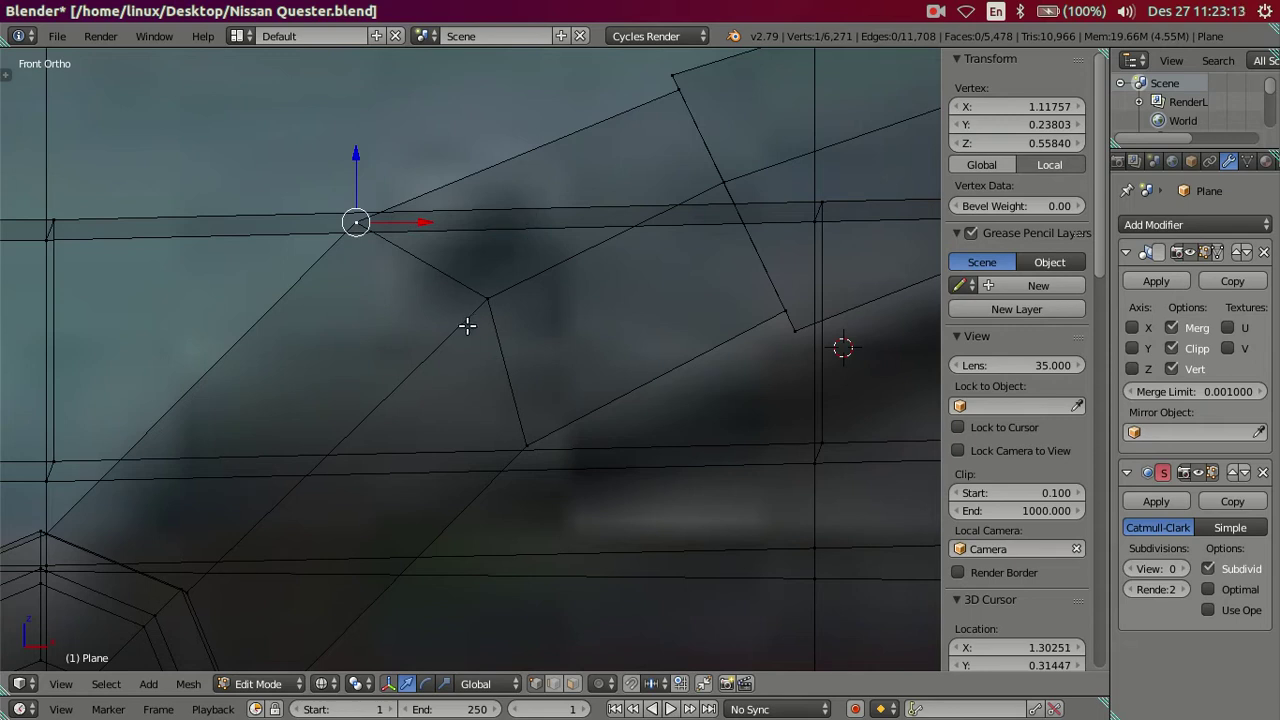
right_click(495, 305, "shift")
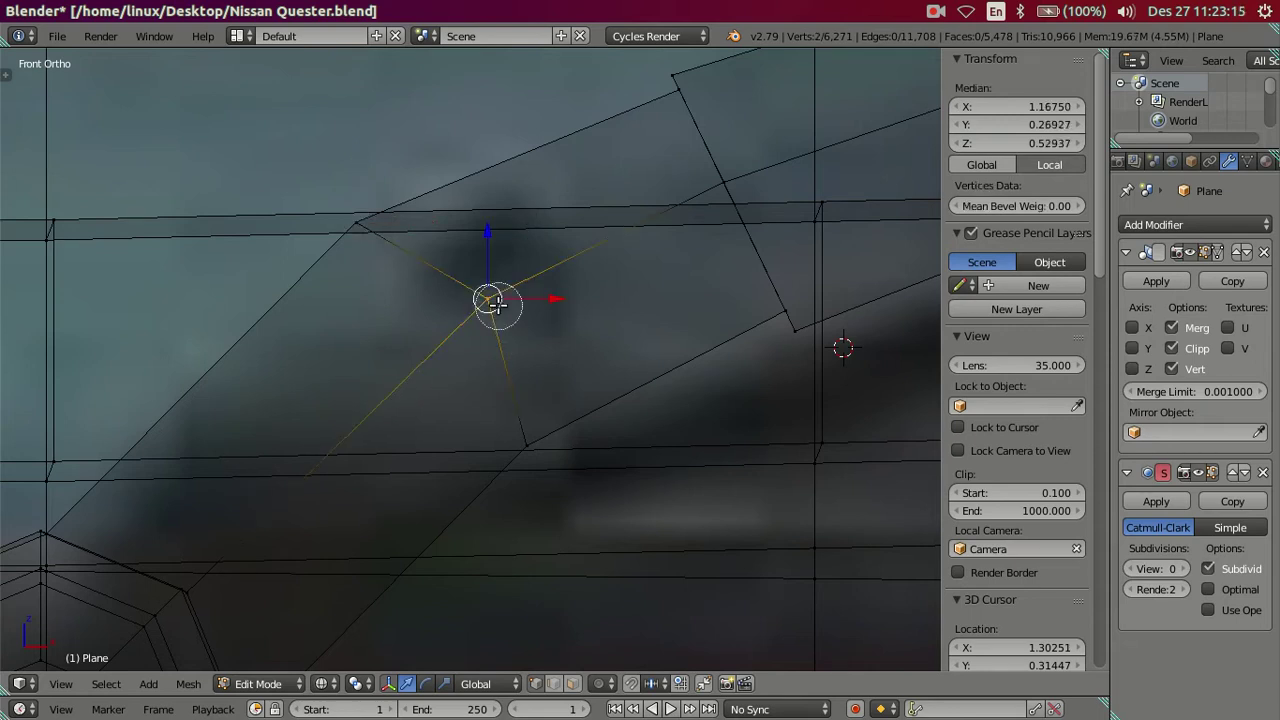
key("g")
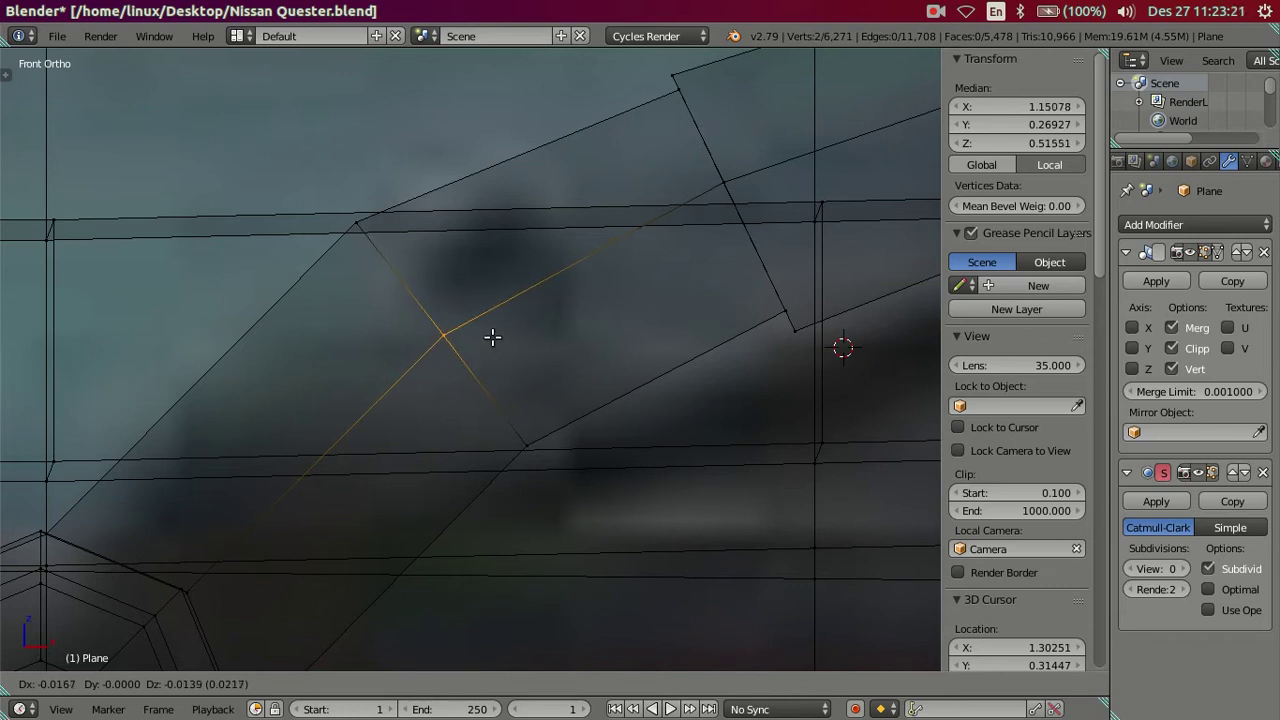
left_click(492, 337)
scroll(493, 332, "down", 2)
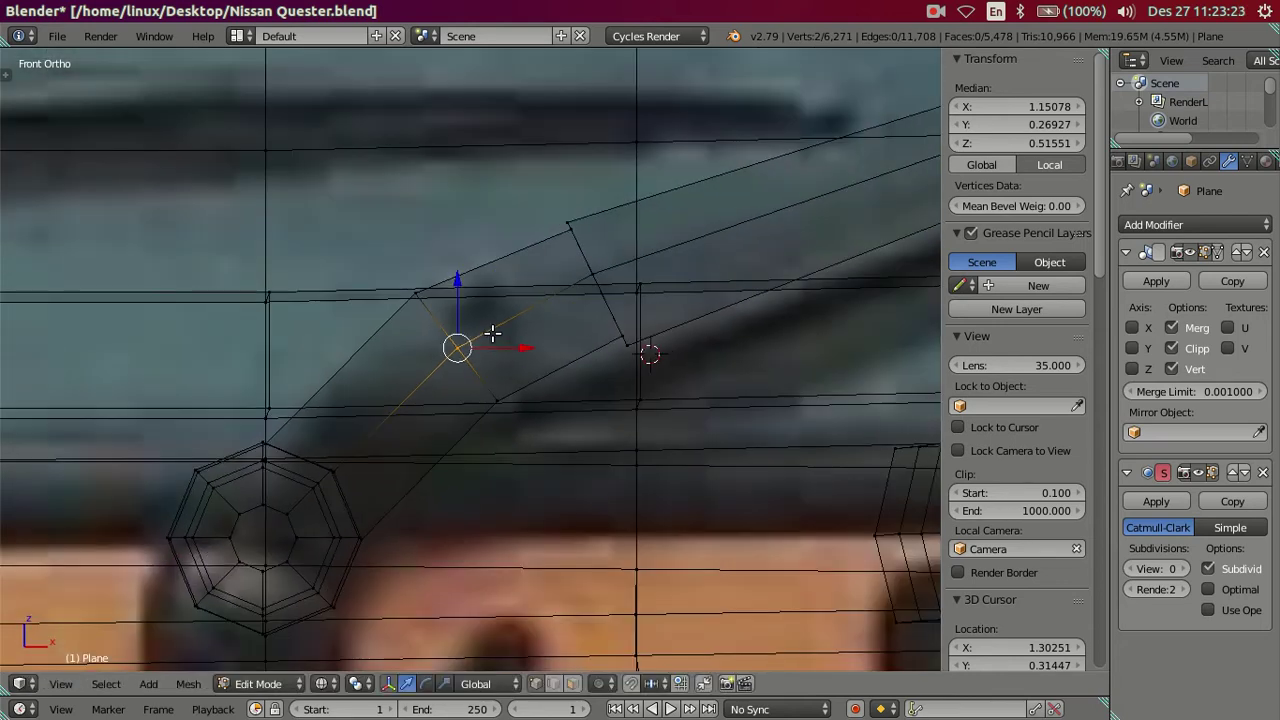
key("a")
scroll(610, 371, "down", 5)
- Toggle solid and wireframe shading while framing the wiper arm's joint for inspection
key("z")
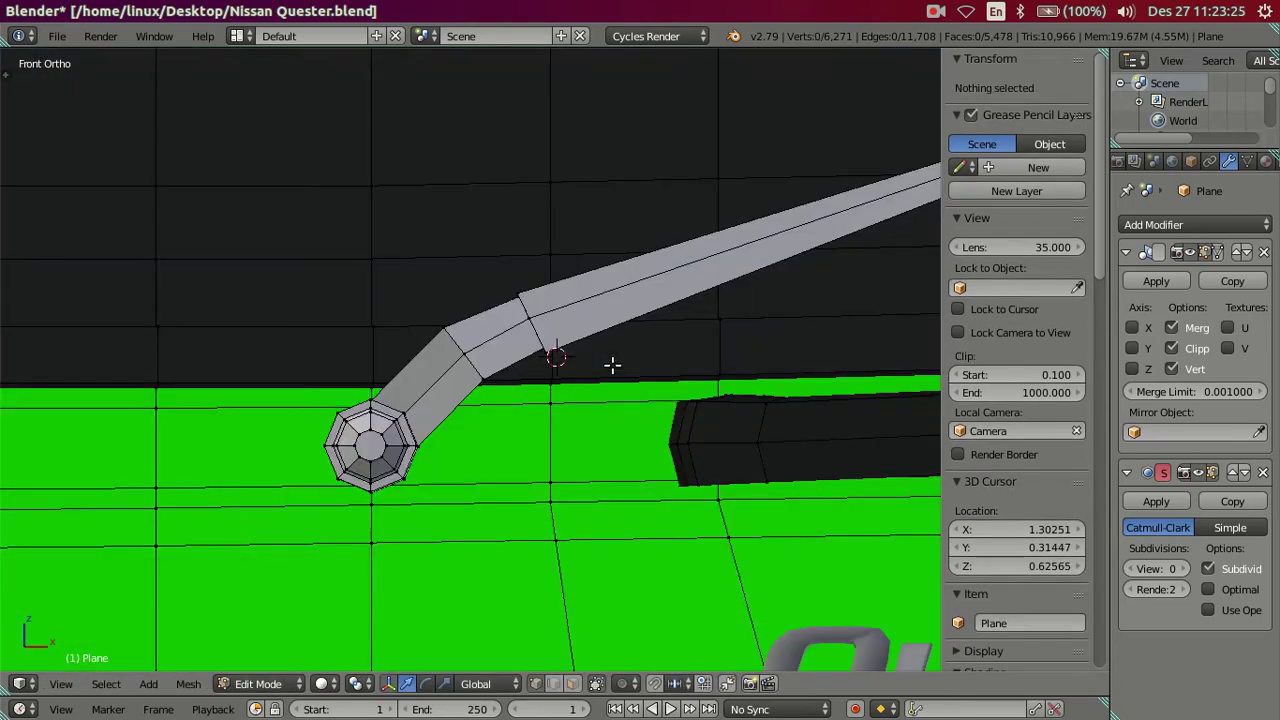
scroll(612, 365, "down", 2)
middle_click_drag(726, 312, 451, 349, "shift")
scroll(466, 345, "up", 6)
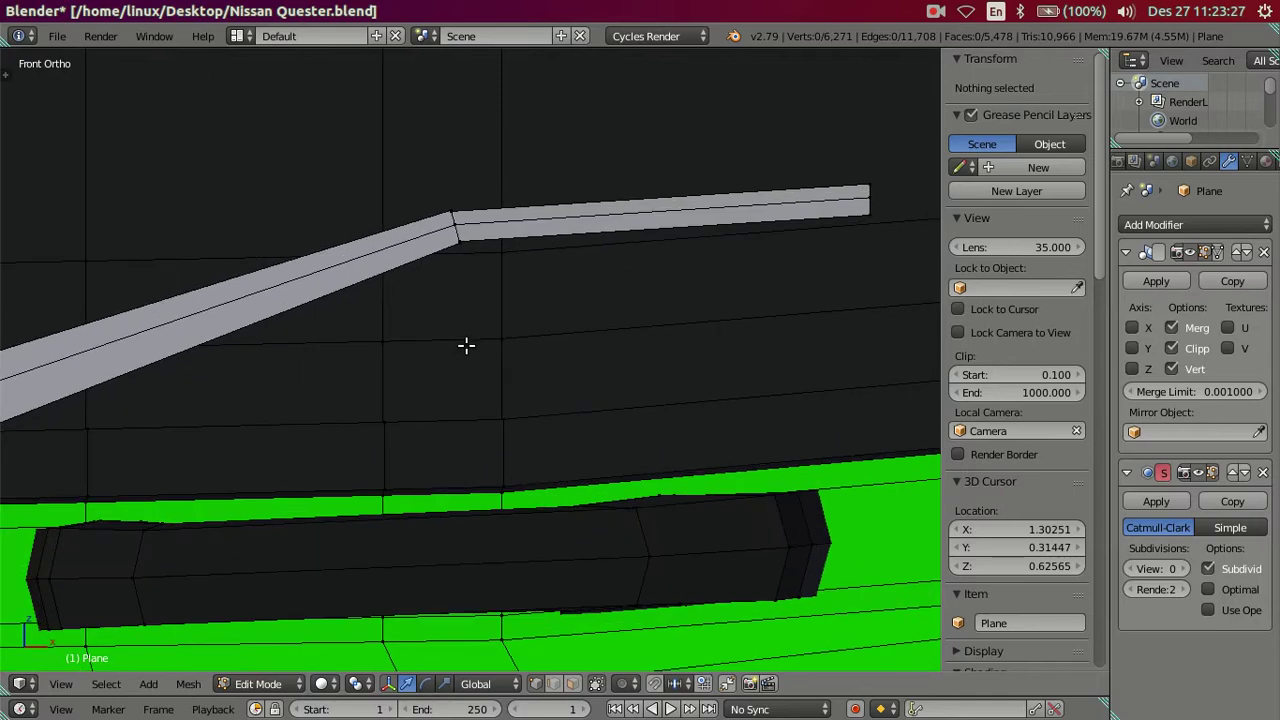
key("z")
scroll(590, 316, "down", 3)
mouse_move(600, 314)
middle_mouse_down()
mouse_move(506, 357)
mouse_move(537, 386)
mouse_move(534, 480)
mouse_move(557, 503)
mouse_move(641, 471)
middle_mouse_up()
key("z")
scroll(494, 420, "up", 5)
scroll(414, 309, "up", 4)
middle_click_drag(414, 309, 449, 397, "shift")
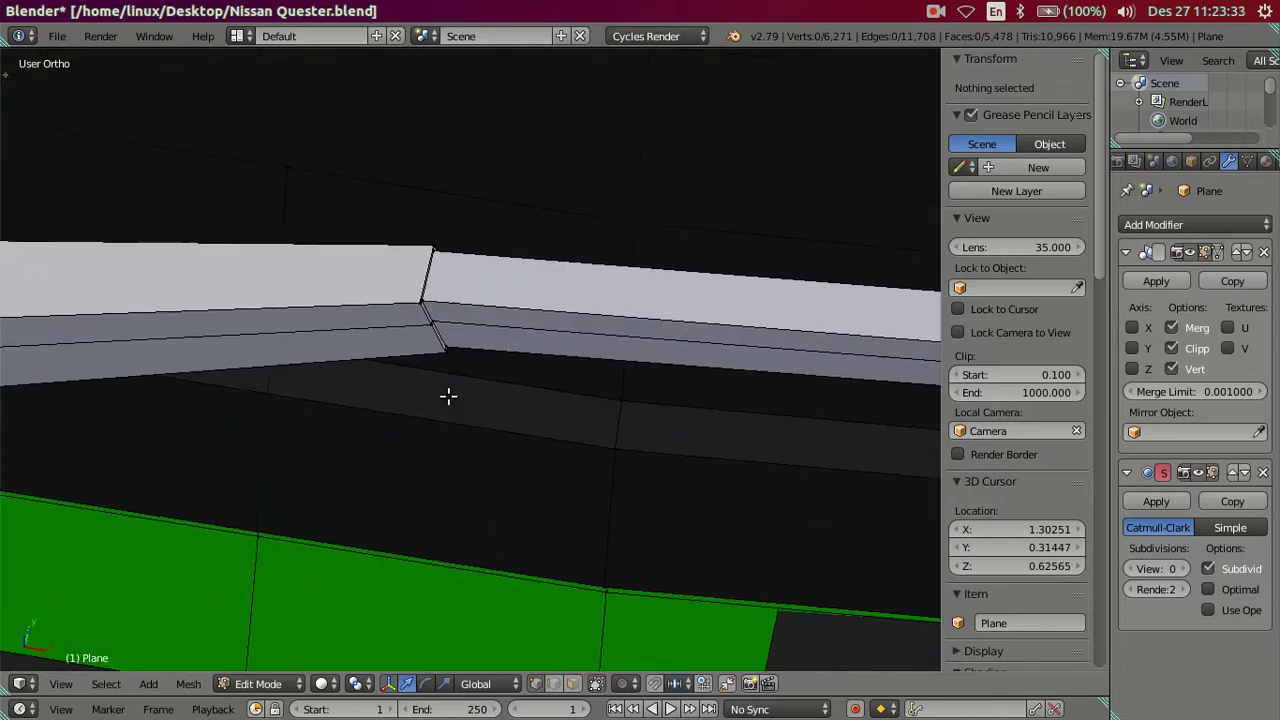
scroll(387, 433, "up", 5)
scroll(387, 433, "up", 3)
- Hide the side panel, switch to Edge mode, select the joint loop, and go to Top view
key("n")
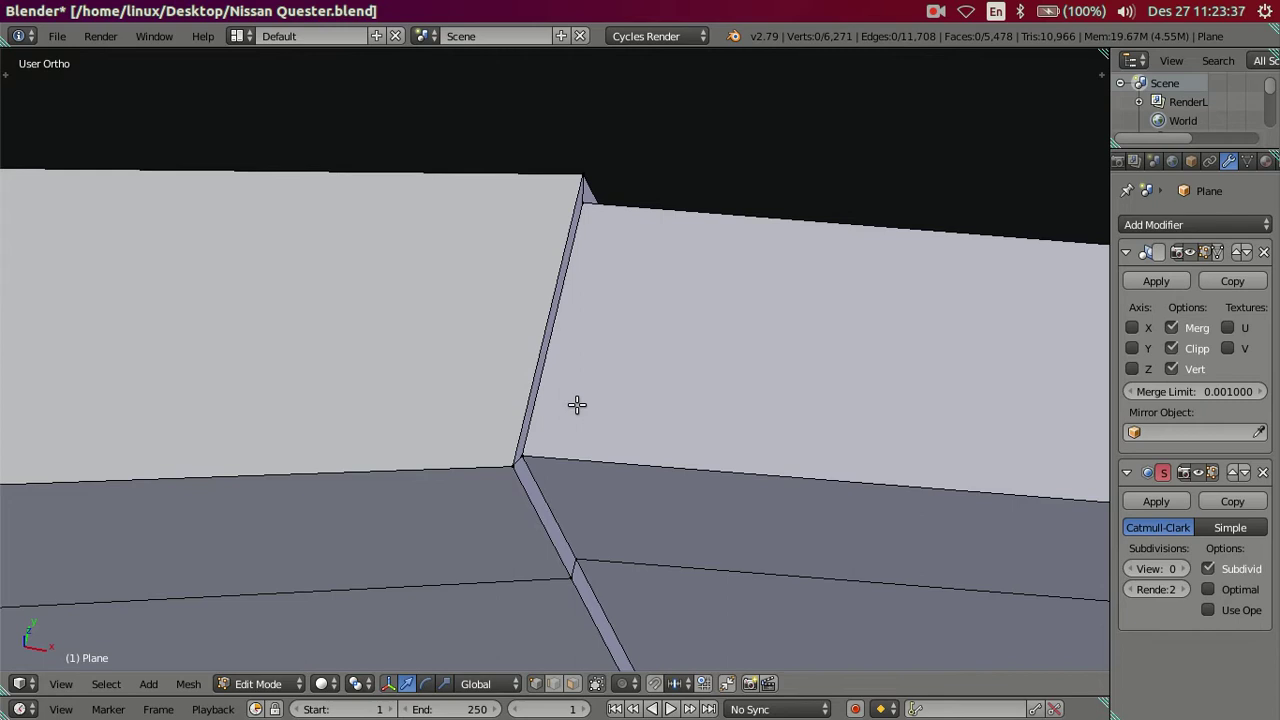
key("ctrl+Tab")
left_click(572, 423)
right_click(531, 347)
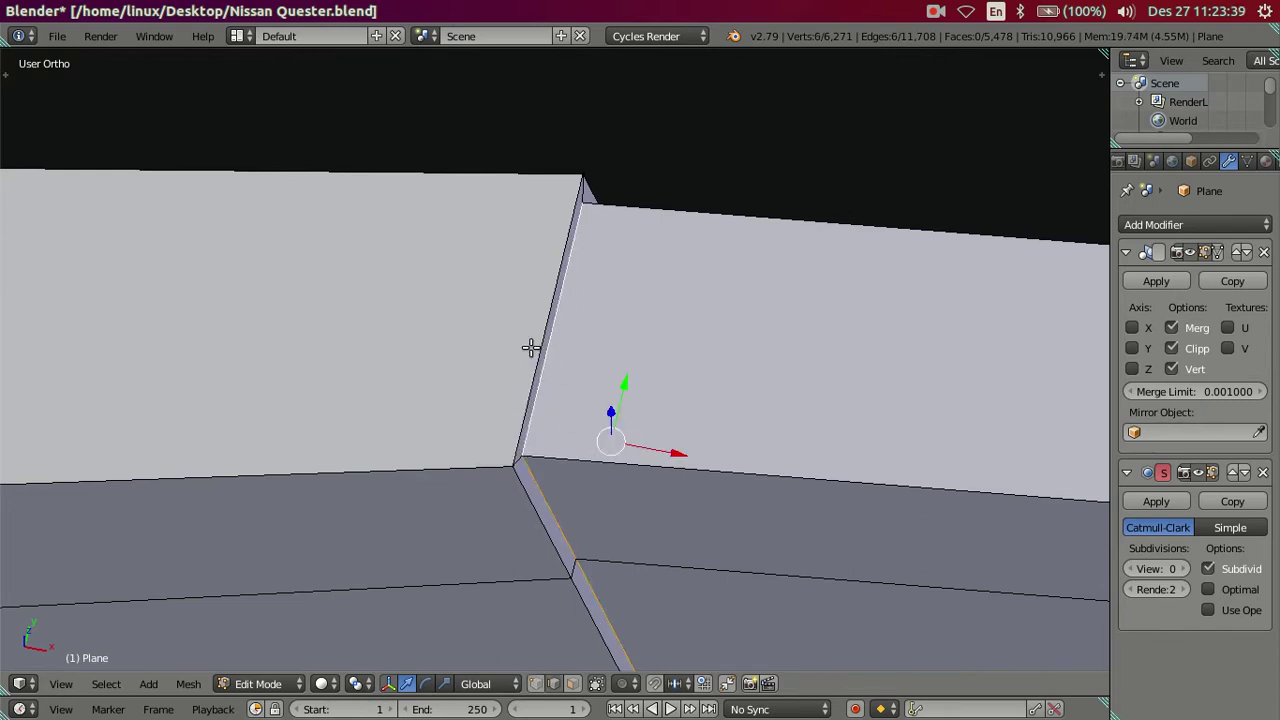
right_click(531, 347, "alt")
key("KP_7")
scroll(673, 456, "up", 1)
scroll(680, 420, "up", 3)
scroll(677, 449, "up", 2)
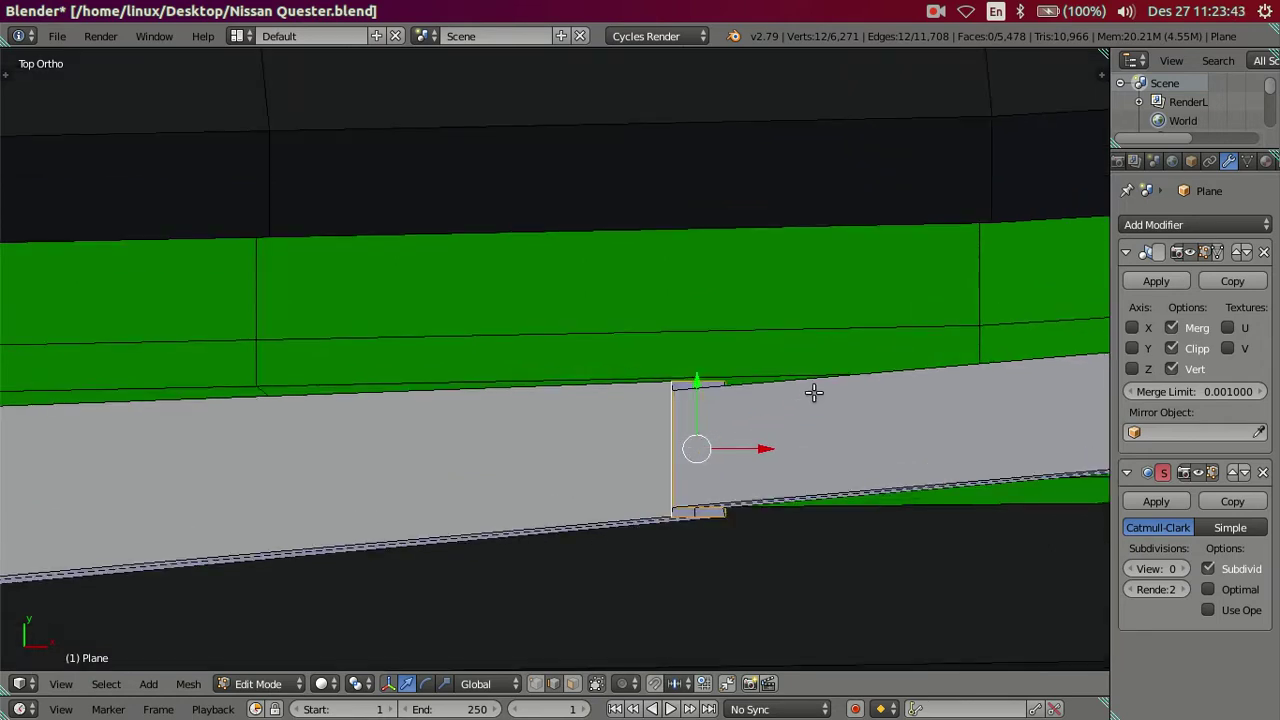
key("s")
key("Escape")
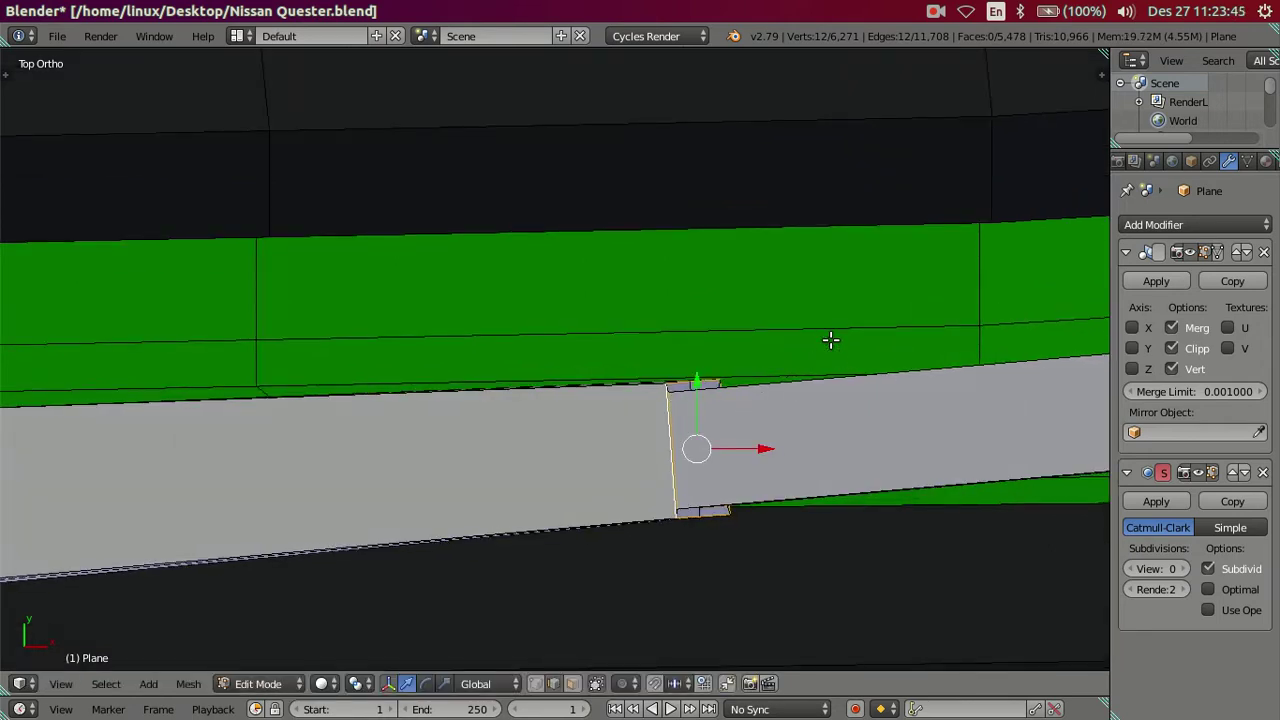
scroll(815, 357, "down", 3)
key("a")
- Select the grey bar's end edges near the Quester lettering, then cancel the rotation and deselect
mouse_move(766, 386)
middle_mouse_down("shift")
mouse_move(311, 417)
mouse_move(654, 386)
mouse_move(500, 445)
middle_mouse_up("shift")
scroll(500, 445, "up", 5)
right_click(610, 455, "alt")
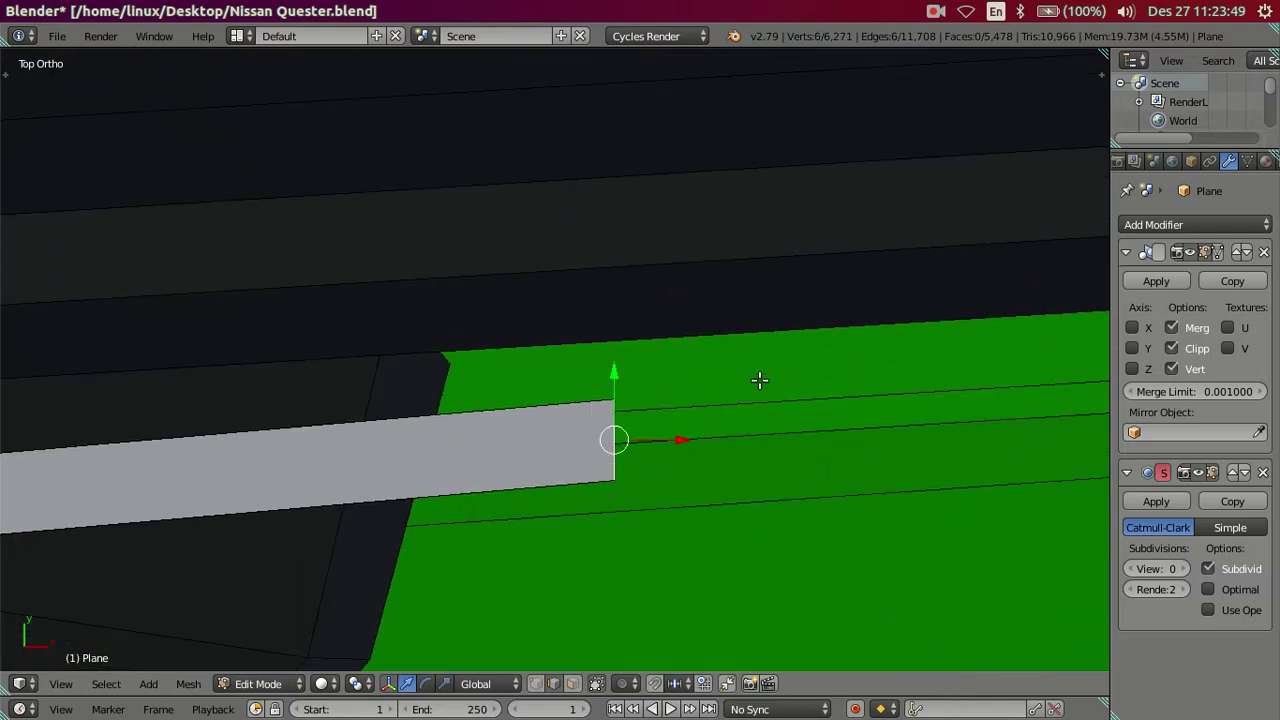
key("r")
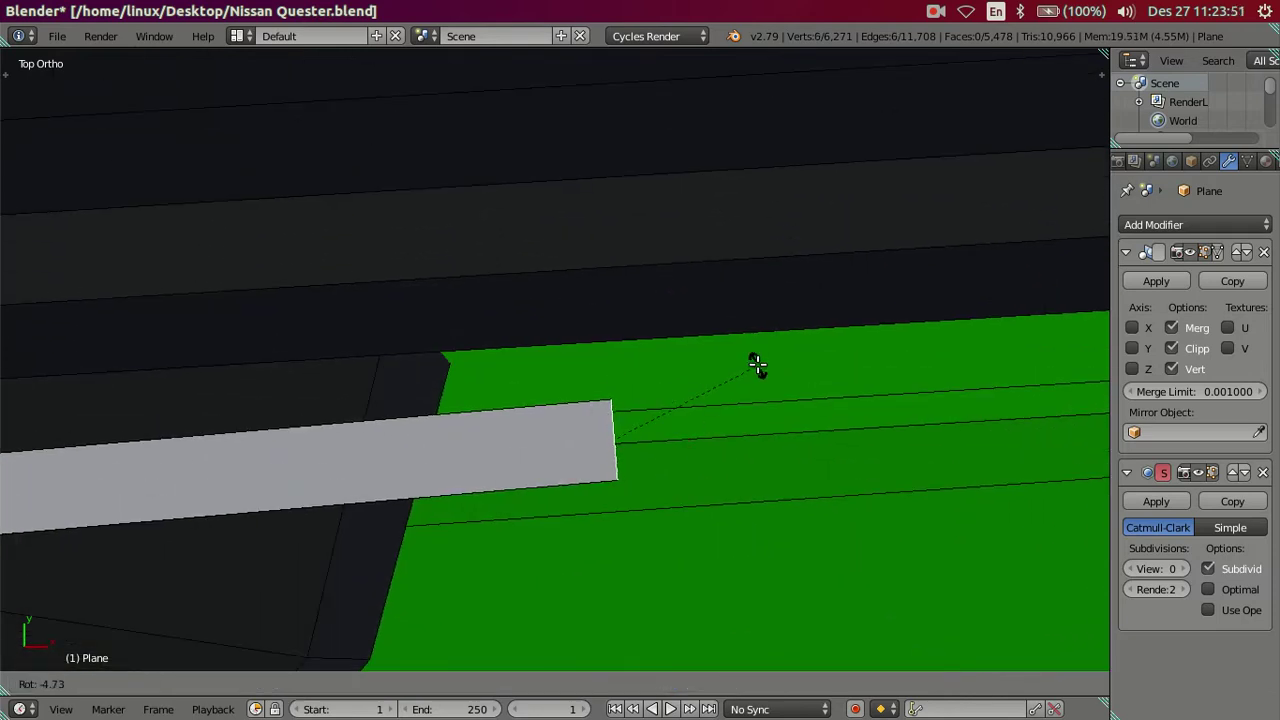
key("Escape")
scroll(743, 366, "down", 3)
key("a")
scroll(711, 371, "down", 2)
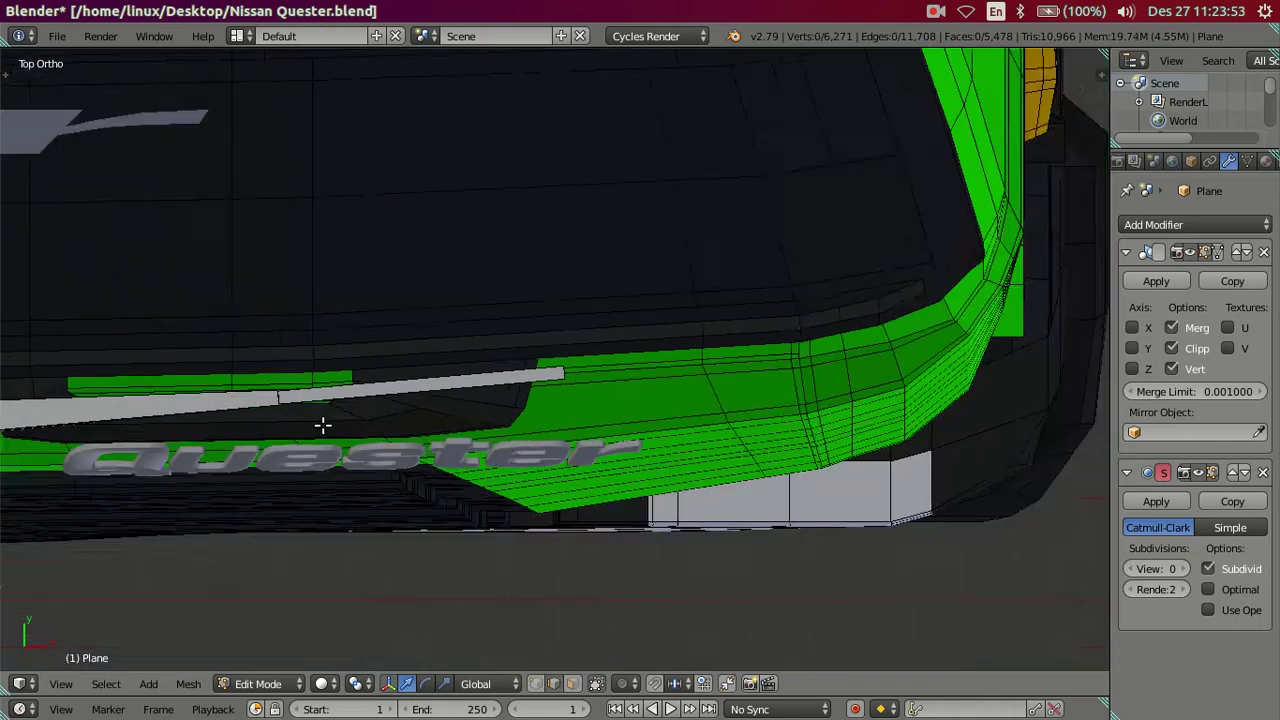
scroll(338, 392, "down", 1)
scroll(338, 392, "up", 2)
scroll(606, 363, "up", 2)
scroll(571, 377, "up", 2)
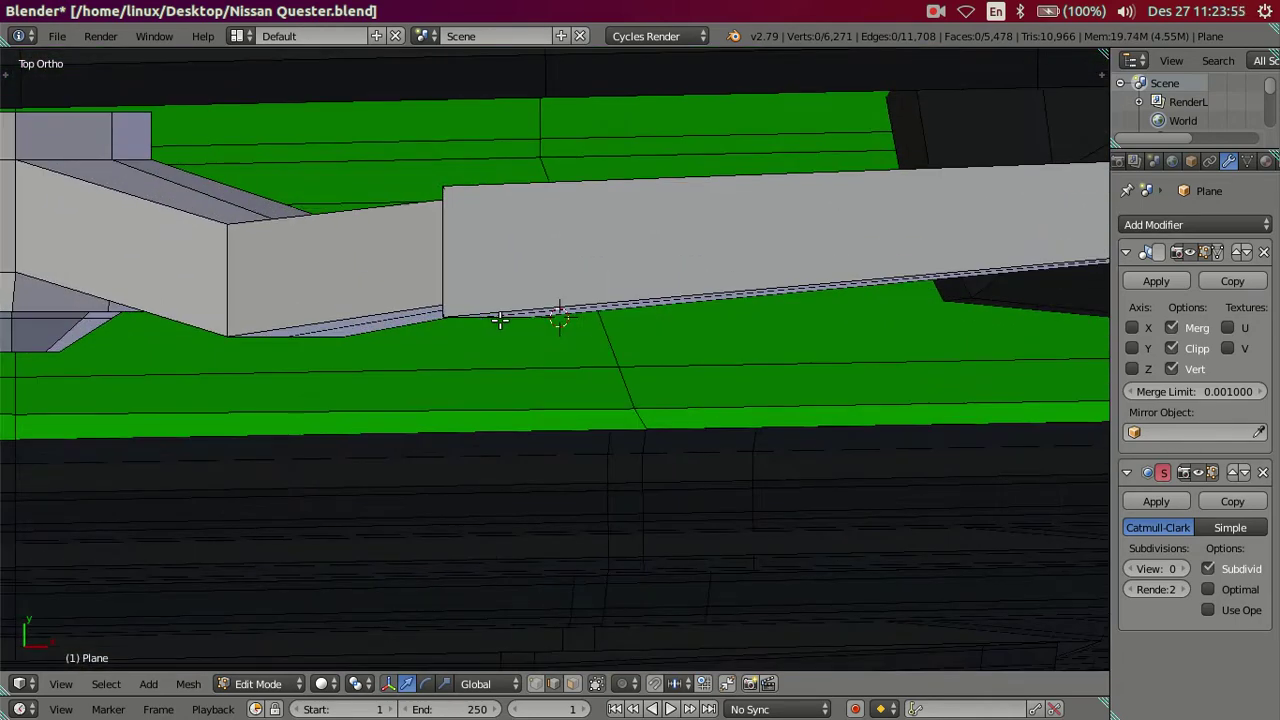
scroll(500, 314, "up", 3)
- Rotate the arm's joint edge loop square across the arm in Top view
right_click(336, 207, "alt")
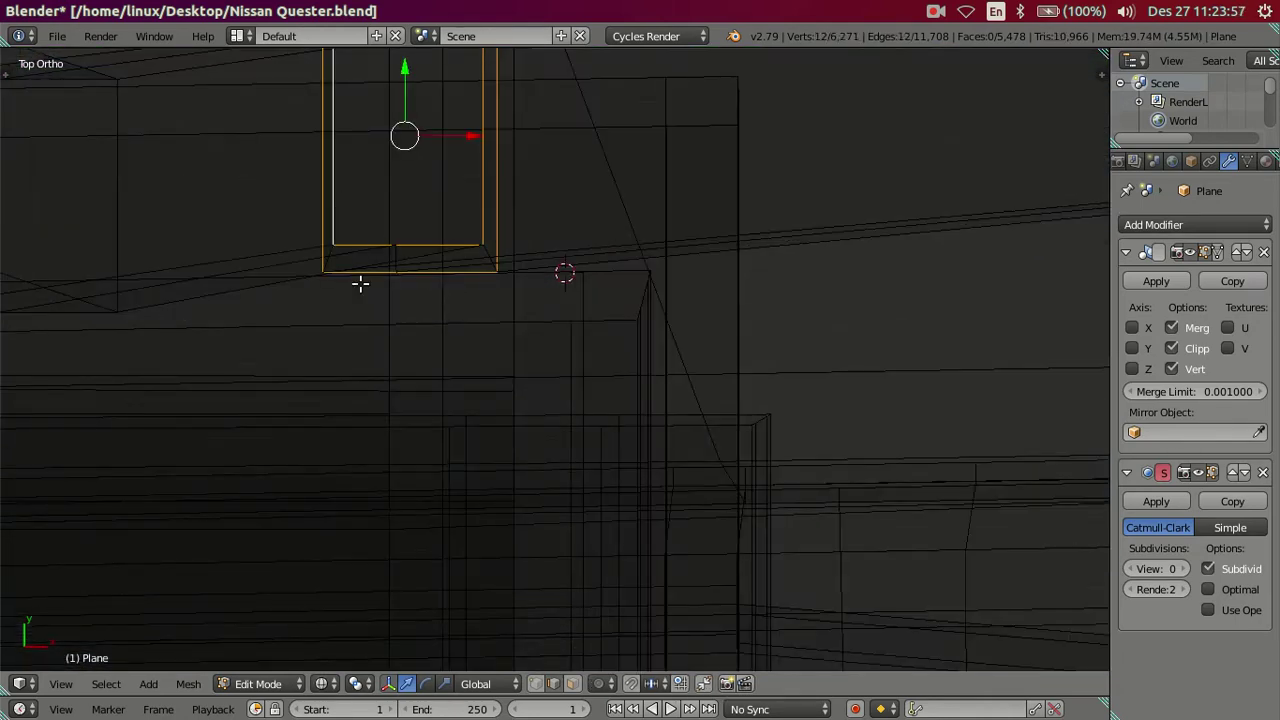
key("z")
key("KP_Decimal")
key("r")
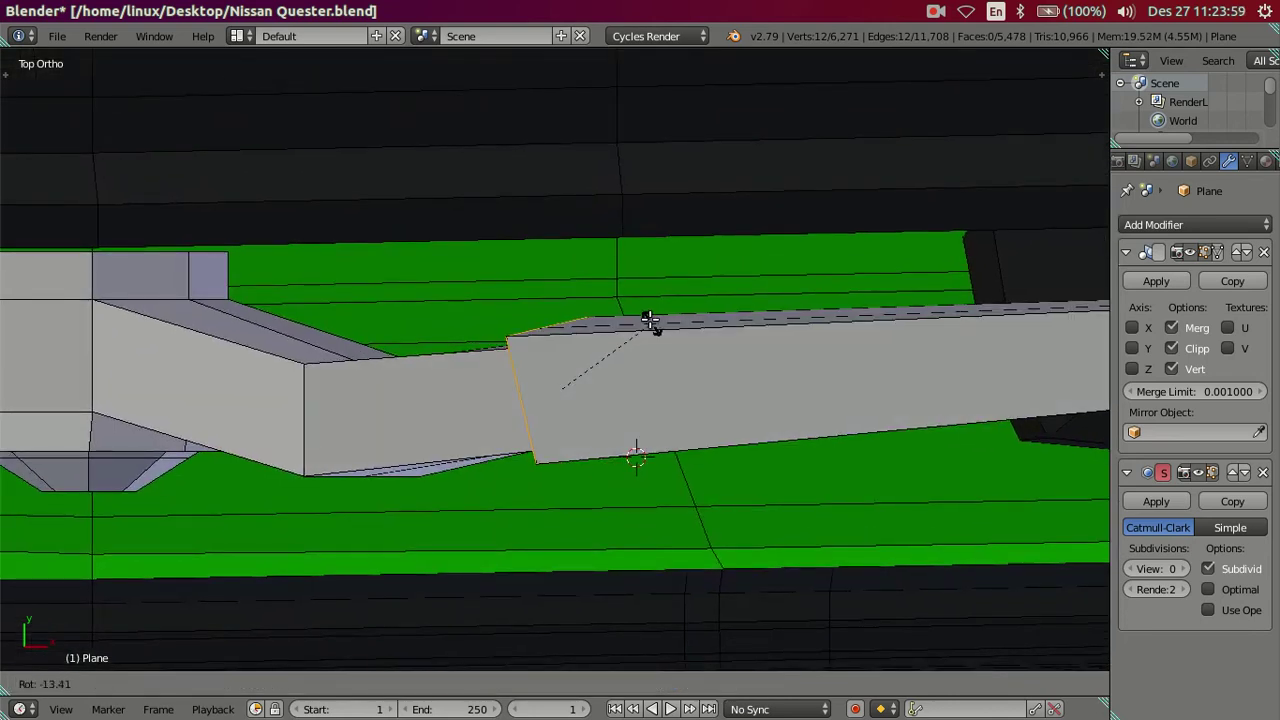
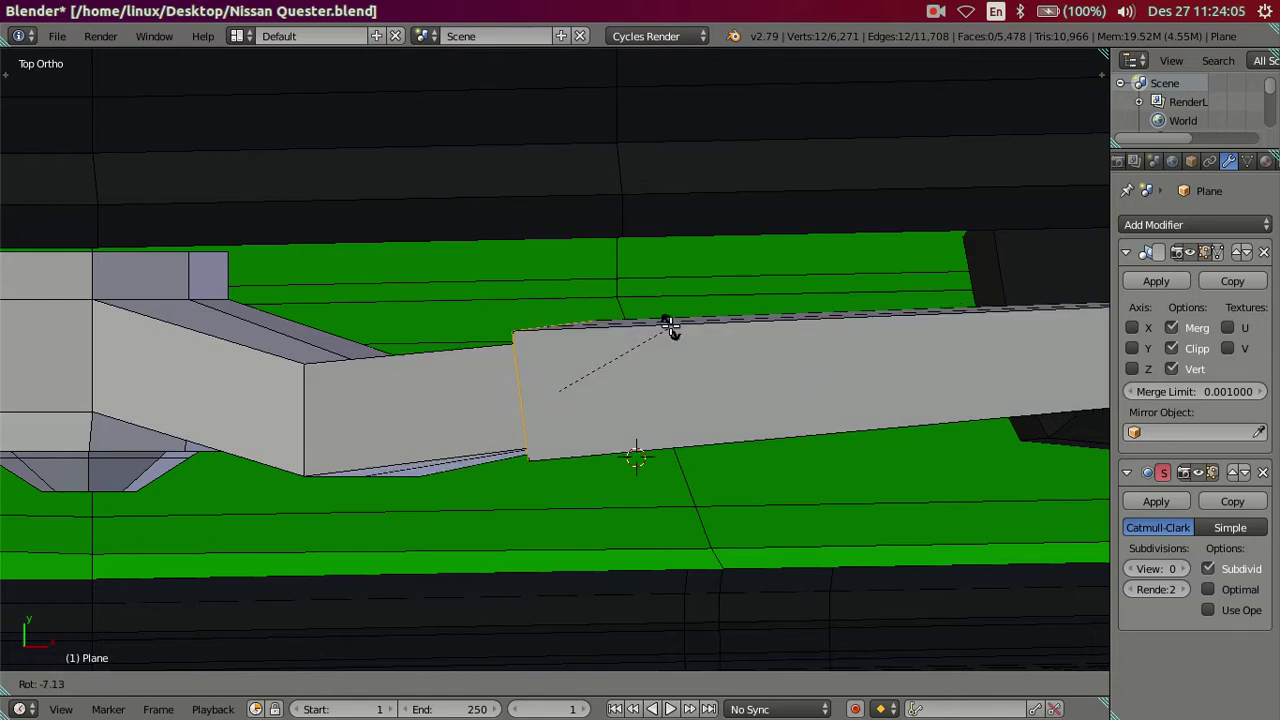
- Cancel the rotation to restore the wiper arm geometry, then angle the view on the beam
right_click(670, 325)
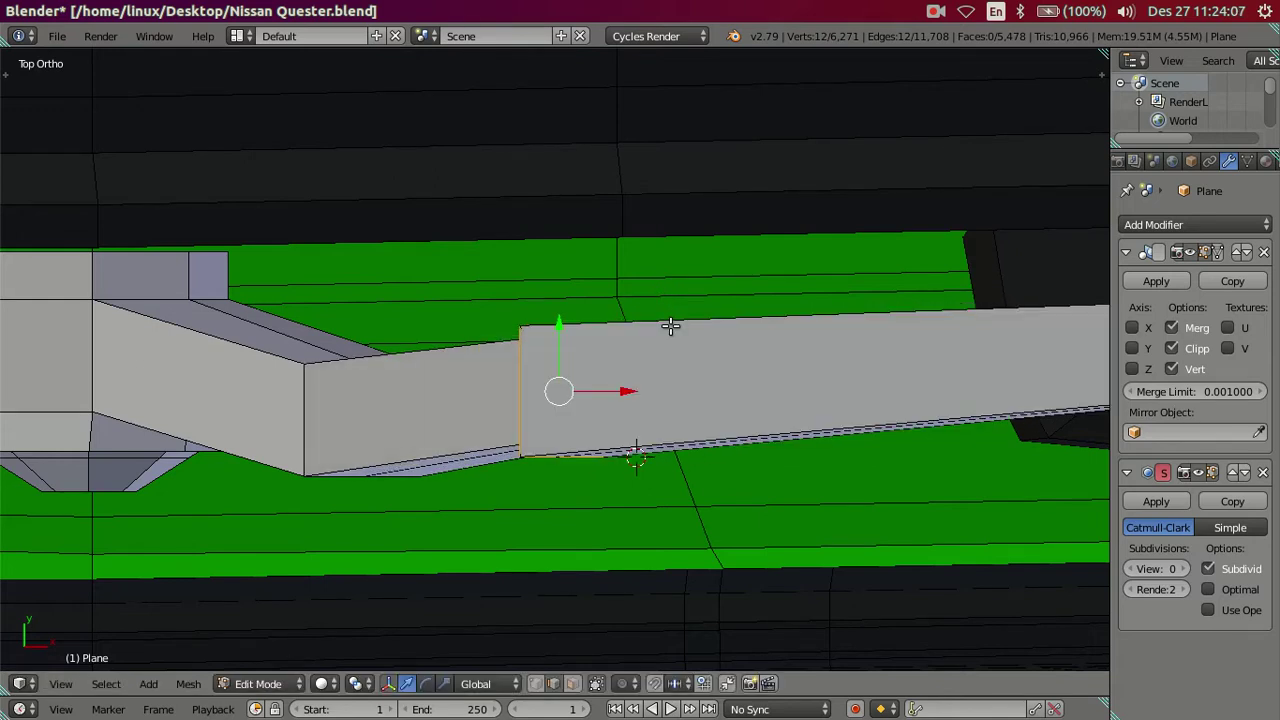
scroll(658, 315, "up", 3)
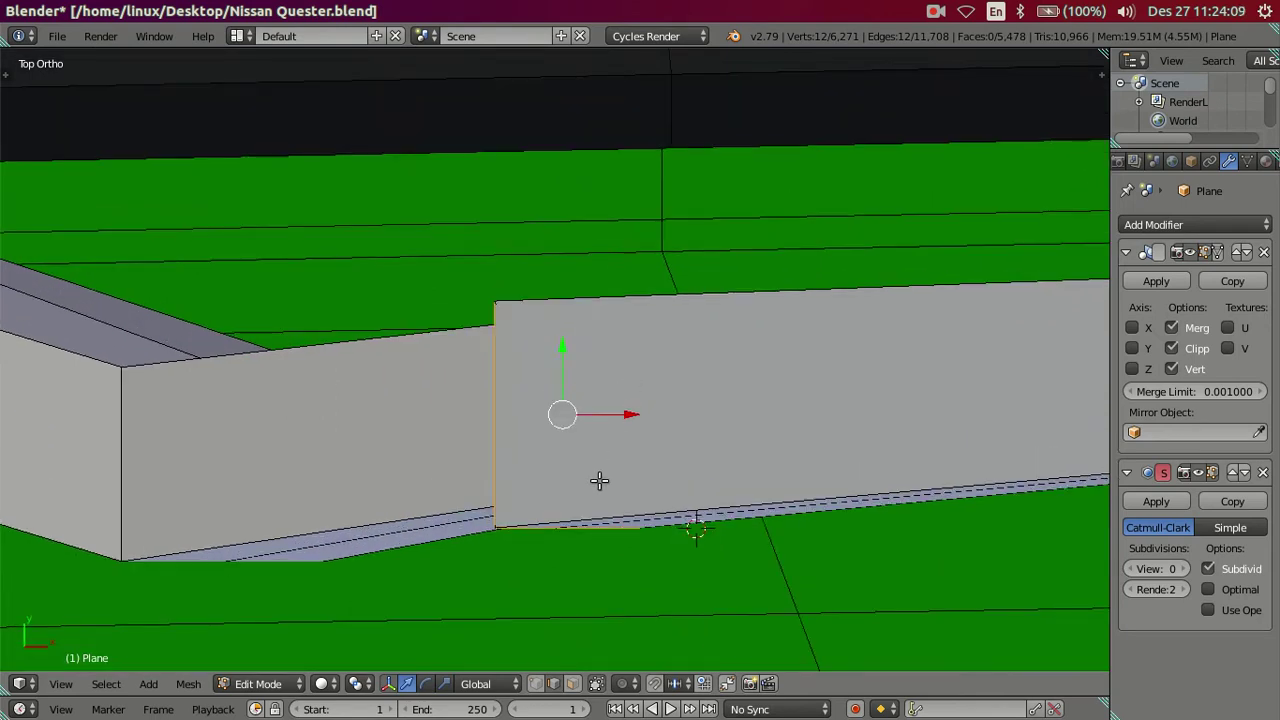
mouse_move(519, 527)
middle_mouse_down()
mouse_move(777, 378)
mouse_move(743, 523)
mouse_move(771, 529)
mouse_move(777, 554)
mouse_move(726, 471)
mouse_move(677, 434)
mouse_move(596, 408)
middle_mouse_up()
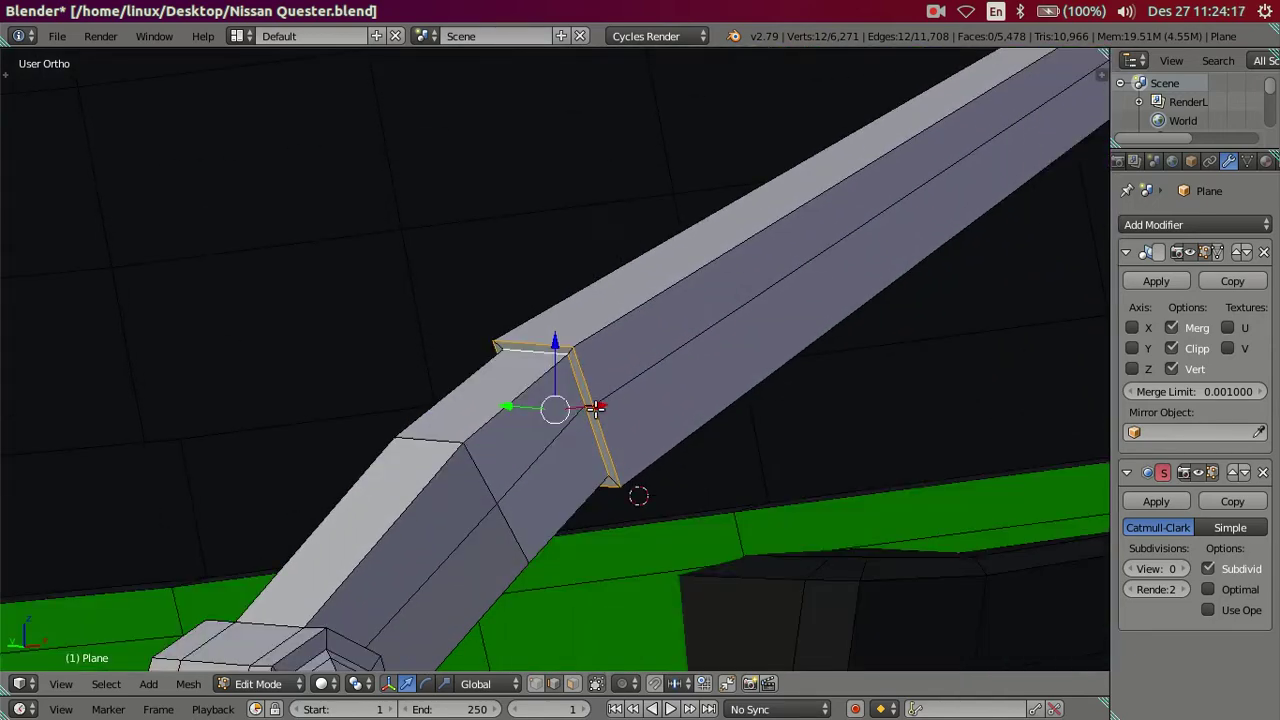
scroll(596, 408, "up", 3)
- Slide the arm's joint edges along X in top view so the sections line up
right_click(591, 394)
right_click(630, 480, "shift")
right_click(634, 488, "shift")
middle_click_drag(669, 486, 612, 603)
key("KP_7")
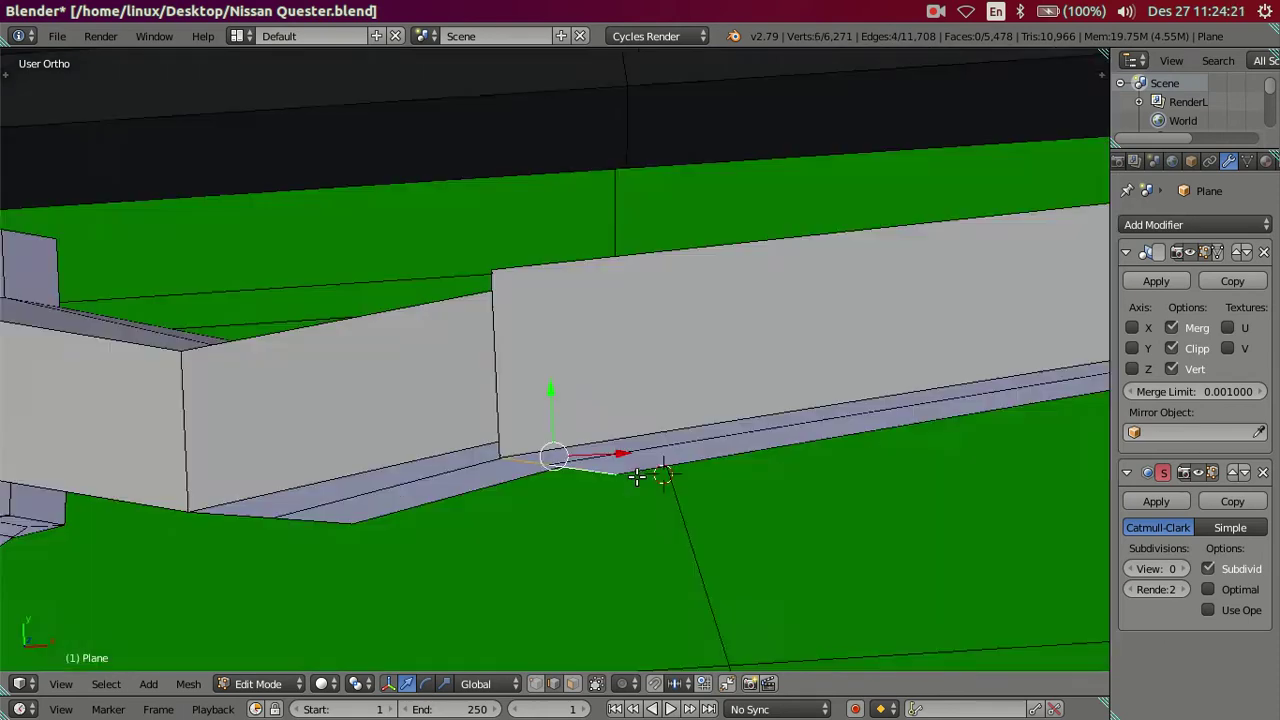
key("g")
key("x")
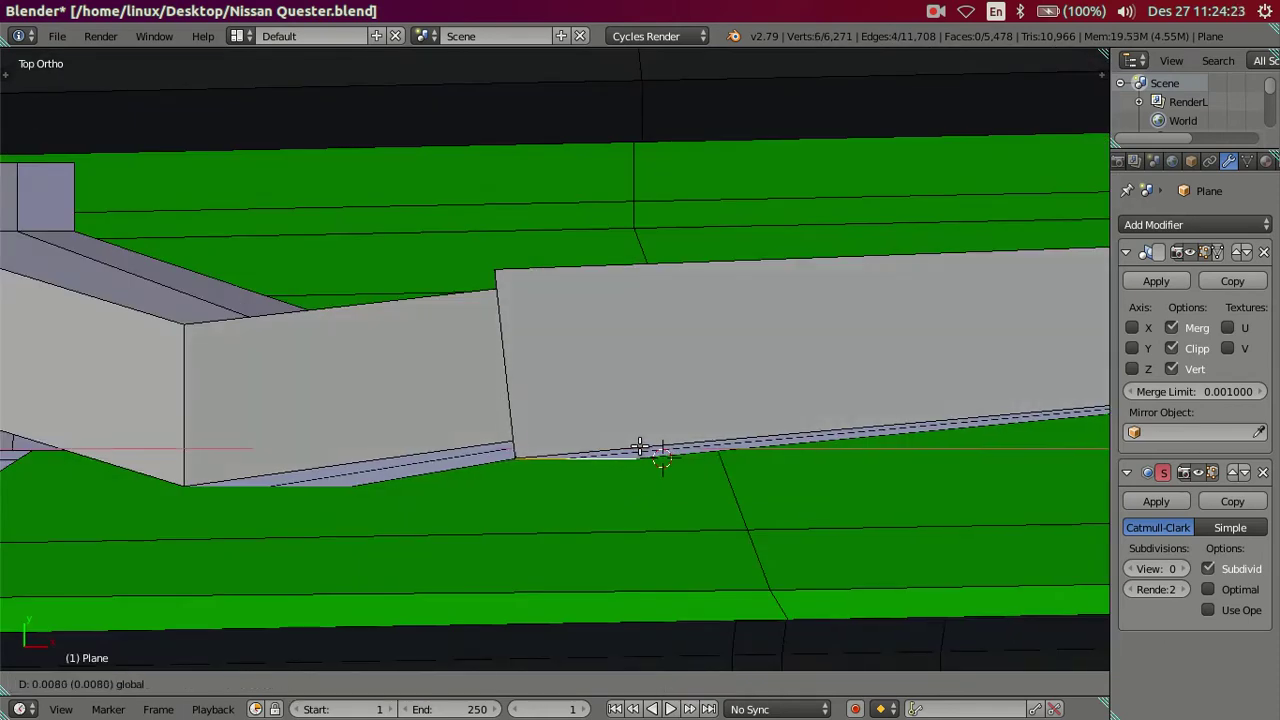
left_click(639, 451)
mouse_move(639, 451)
middle_mouse_down()
mouse_move(554, 386)
mouse_move(763, 294)
mouse_move(800, 357)
mouse_move(774, 403)
mouse_move(655, 364)
mouse_move(637, 420)
mouse_move(686, 457)
mouse_move(729, 351)
mouse_move(745, 351)
mouse_move(720, 309)
mouse_move(736, 375)
mouse_move(746, 349)
mouse_move(741, 299)
mouse_move(634, 380)
mouse_move(543, 514)
mouse_move(473, 465)
mouse_move(420, 450)
middle_mouse_up()
- Slide the beam's lower-edge vertices along X to match the joint
key("a")
right_click(417, 470, "alt")
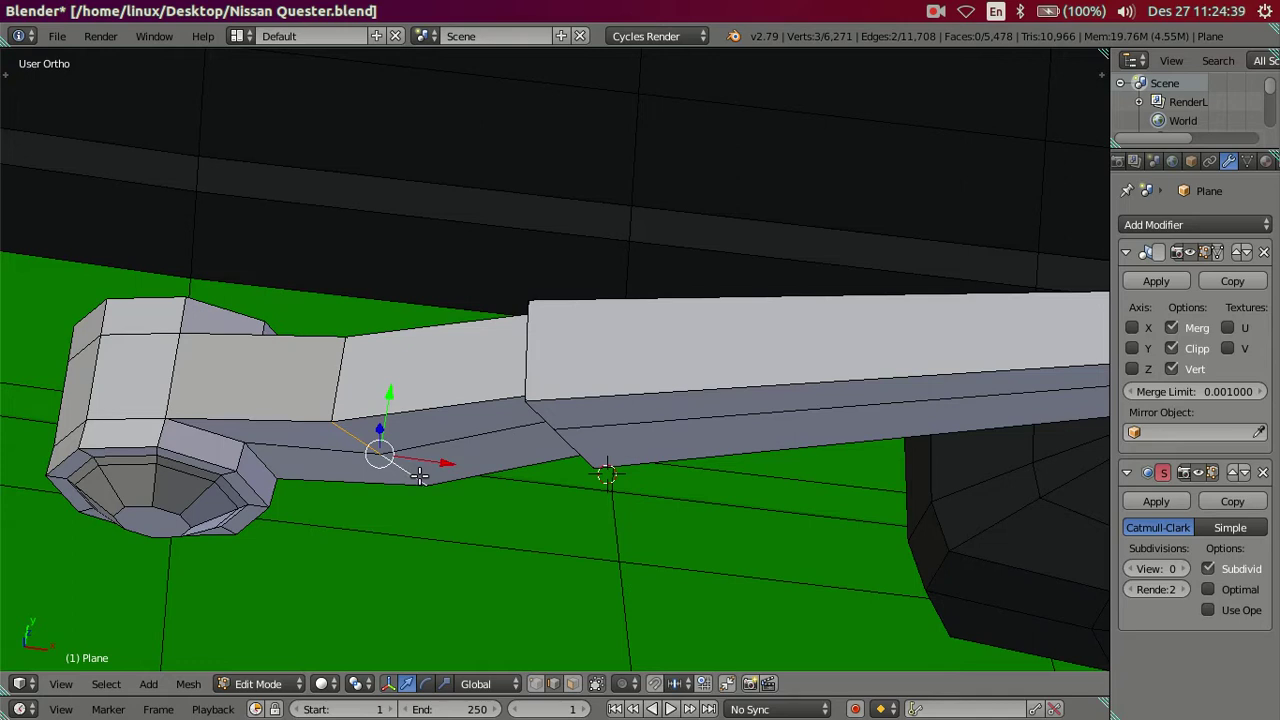
key("KP_7")
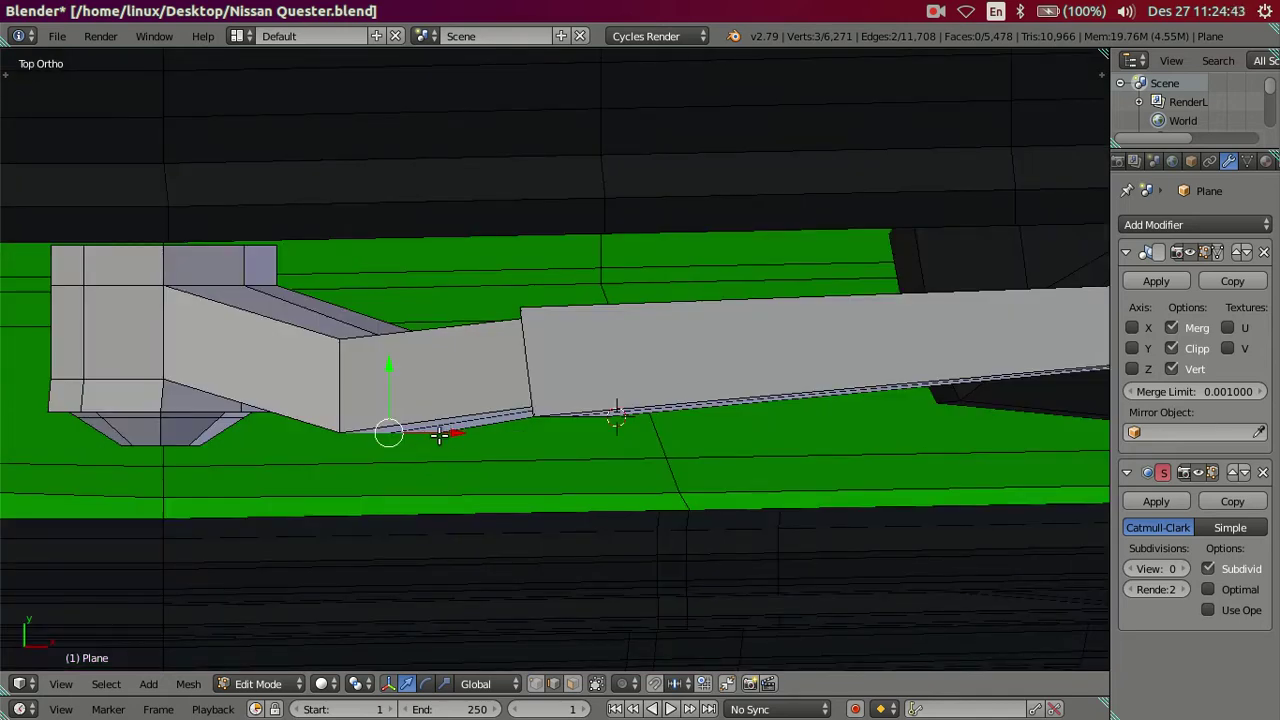
key("g")
key("x")
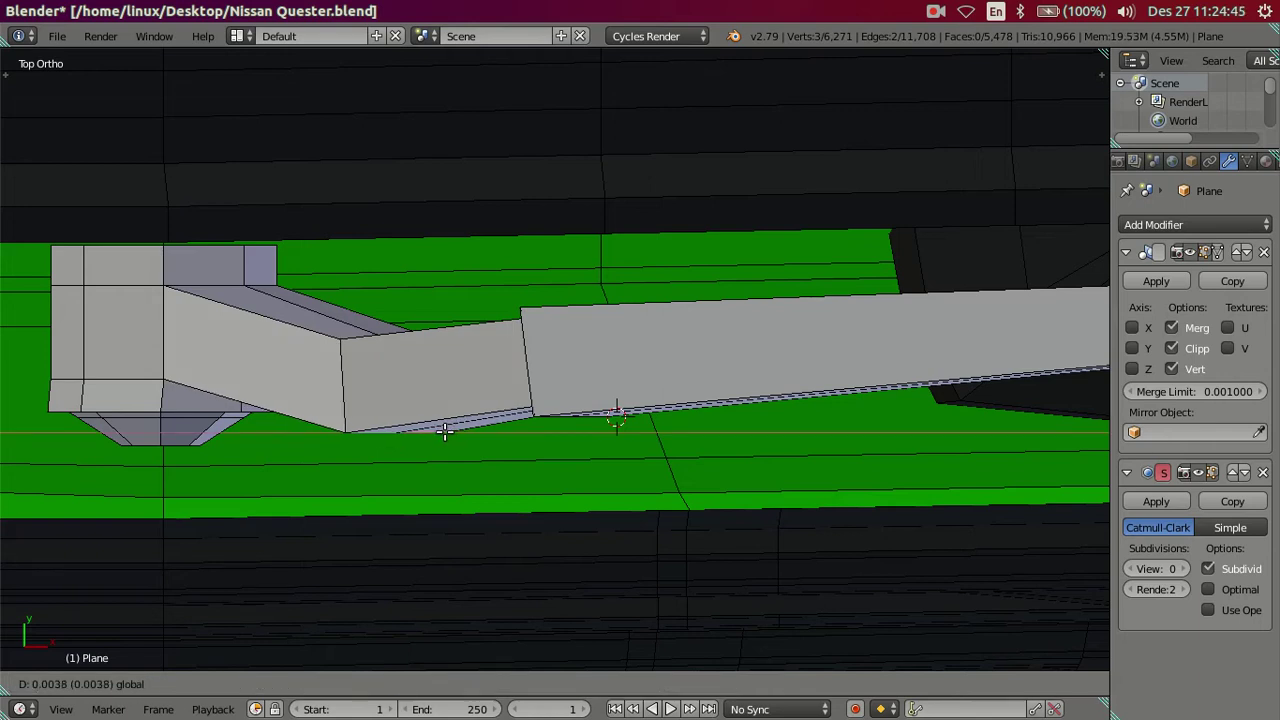
left_click(455, 432)
key("a")
- Slide the remaining joint edges along X in top view to close the joint
mouse_move(470, 436)
middle_mouse_down()
mouse_move(647, 242)
mouse_move(575, 391)
middle_mouse_up()
right_click(575, 391)
right_click(600, 435, "shift")
right_click(600, 435, "shift")
right_click(600, 435, "shift")
right_click(600, 435, "shift")
right_click(600, 436, "shift")
right_click(600, 437, "shift")
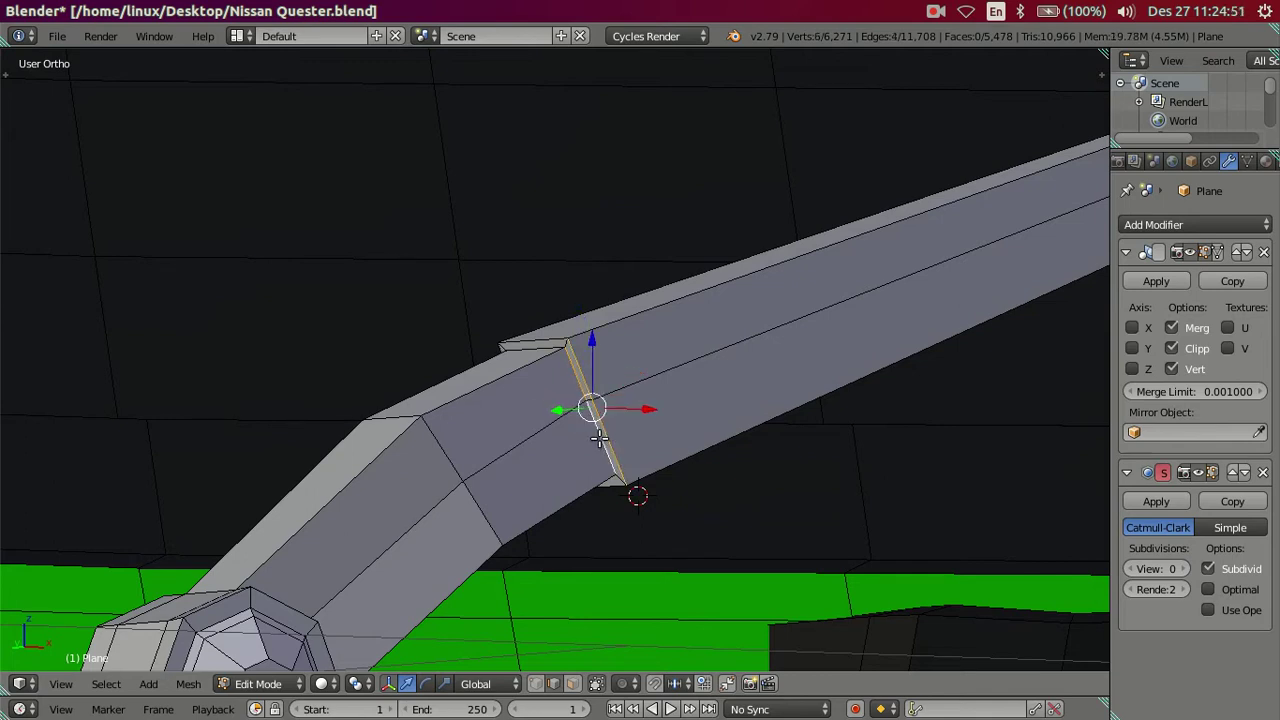
key("KP_7")
key("g")
key("x")
left_click(633, 411)
key("a")
scroll(633, 411, "down", 3)
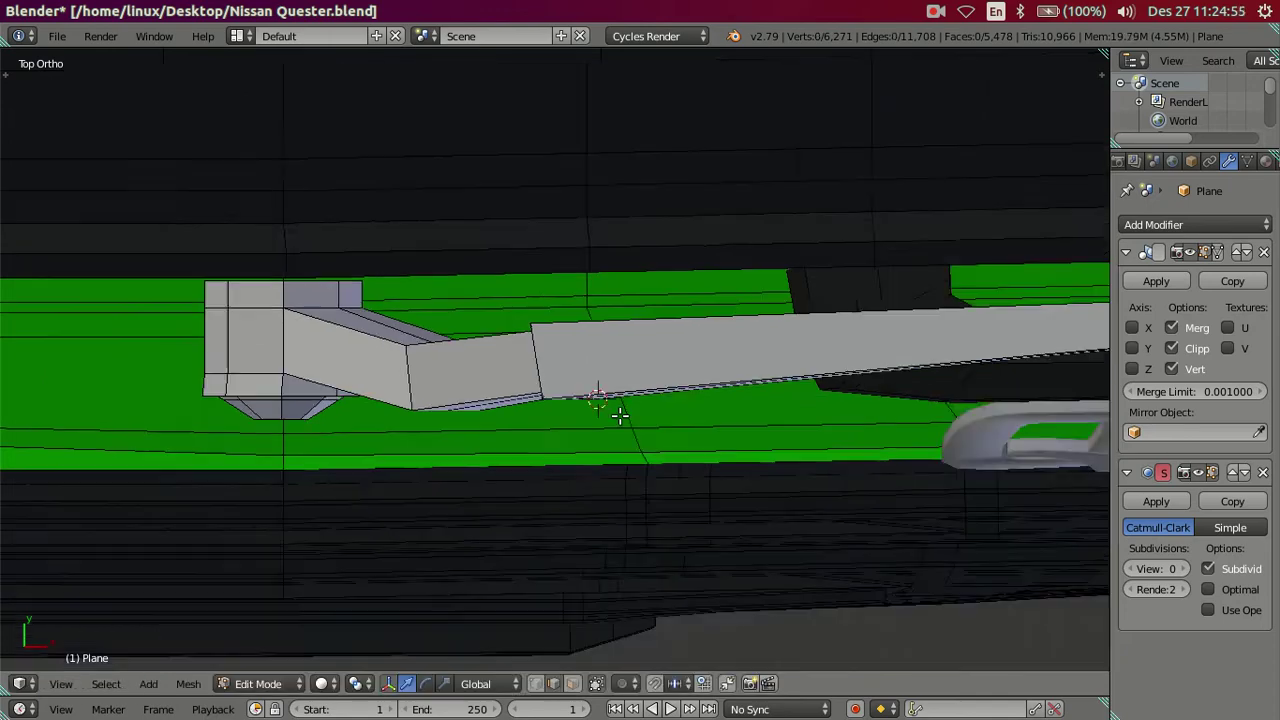
scroll(690, 410, "down", 3)
mouse_move(690, 410)
middle_mouse_down()
mouse_move(646, 446)
mouse_move(614, 349)
middle_mouse_up()
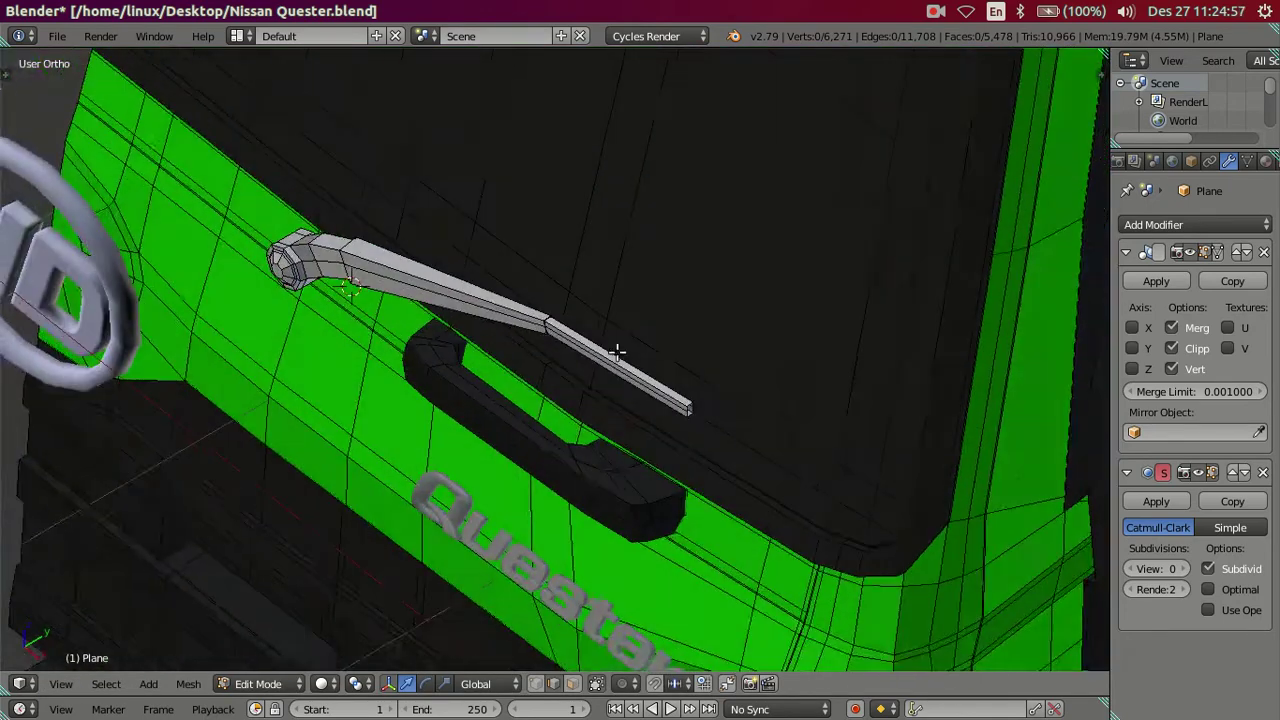
- Extend the arm's end edge loop and end face outward along Y
scroll(837, 391, "up", 5)
scroll(991, 508, "up", 2)
middle_click_drag(991, 508, 654, 511, "shift")
right_click(811, 594, "alt")
right_click(190, 234, "shift")
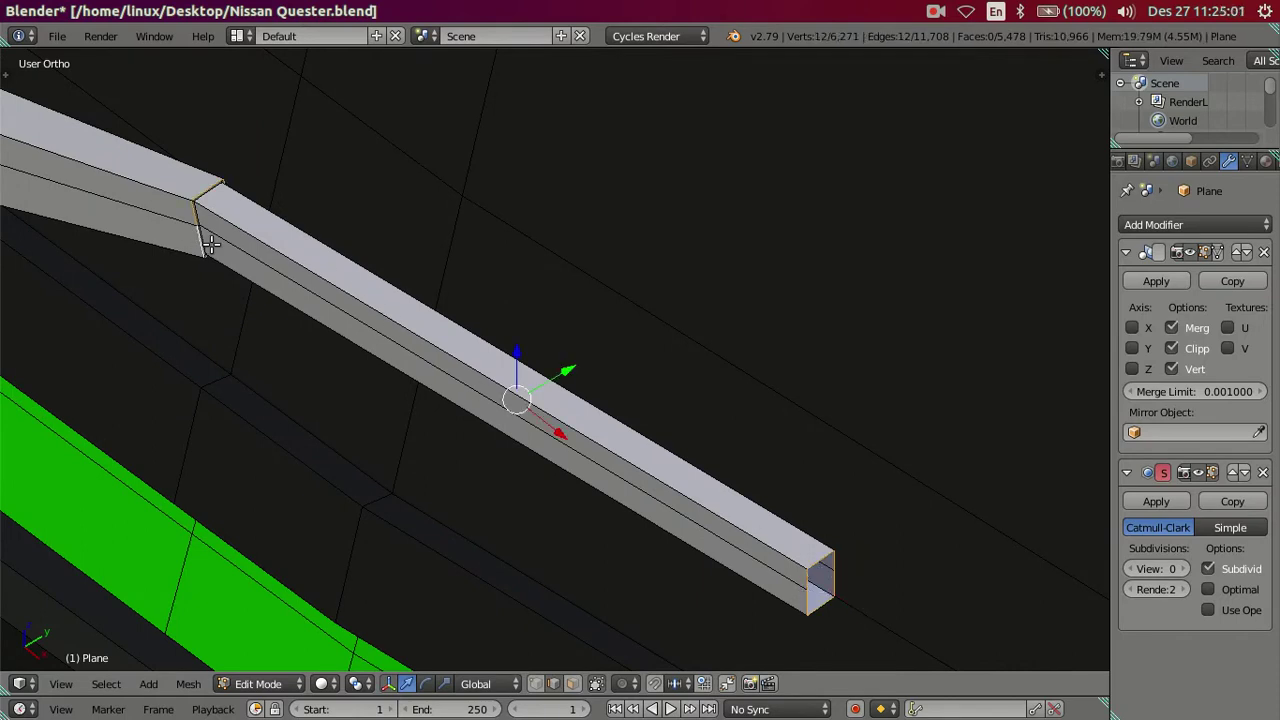
scroll(440, 266, "down", 3)
key("KP_7")
scroll(500, 400, "down", 3)
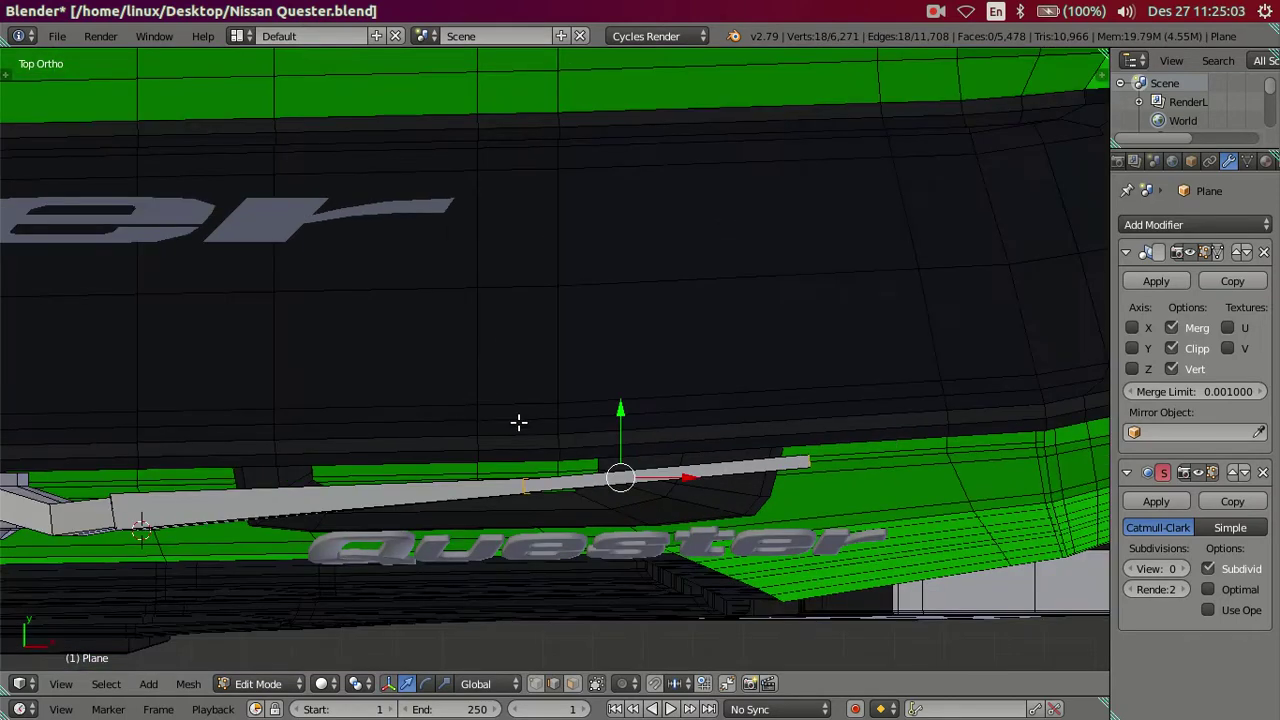
left_click_drag(621, 408, 623, 377)
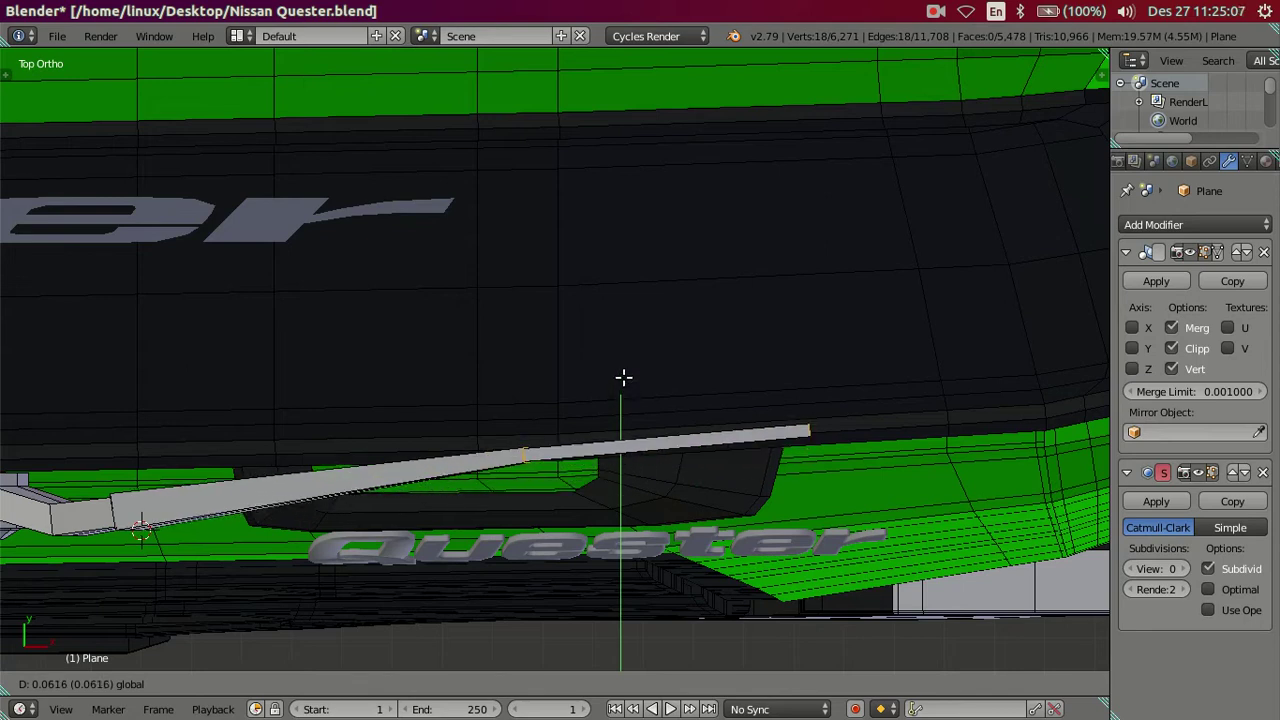
left_click_drag(624, 377, 626, 379)
left_click(626, 379)
key("a")
- Rotate the outer arm section's loop so it runs nearly level along the windshield
mouse_move(706, 434)
middle_mouse_down()
mouse_move(569, 323)
mouse_move(532, 312)
mouse_move(577, 380)
mouse_move(610, 368)
middle_mouse_up()
right_click(524, 338, "alt")
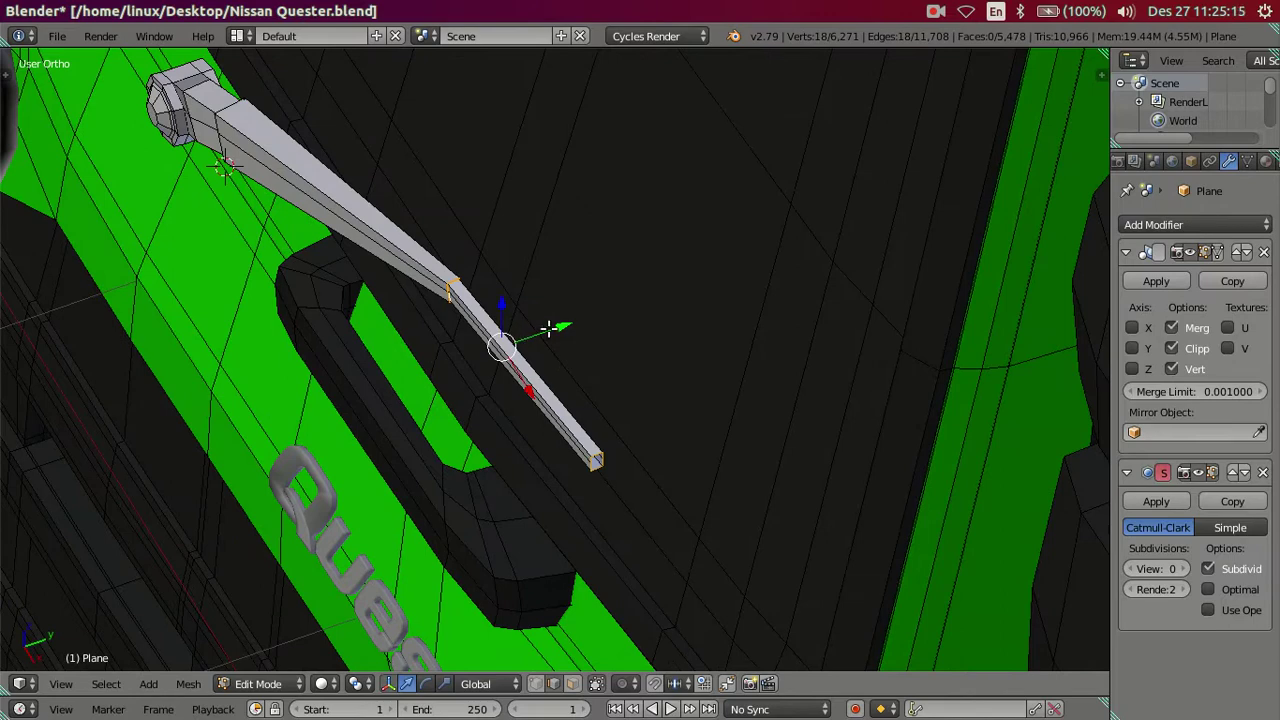
key("r")
left_click(526, 326)
mouse_move(526, 326)
middle_mouse_down()
mouse_move(443, 400)
mouse_move(475, 366)
middle_mouse_up()
mouse_move(165, 399)
middle_mouse_down()
mouse_move(400, 391)
mouse_move(480, 534)
mouse_move(486, 354)
mouse_move(606, 186)
mouse_move(600, 175)
mouse_move(589, 194)
mouse_move(374, 254)
mouse_move(589, 303)
mouse_move(426, 237)
mouse_move(443, 320)
mouse_move(426, 294)
mouse_move(516, 404)
mouse_move(563, 309)
mouse_move(614, 363)
mouse_move(666, 314)
mouse_move(713, 222)
mouse_move(757, 211)
mouse_move(500, 280)
middle_mouse_up()
key("a")
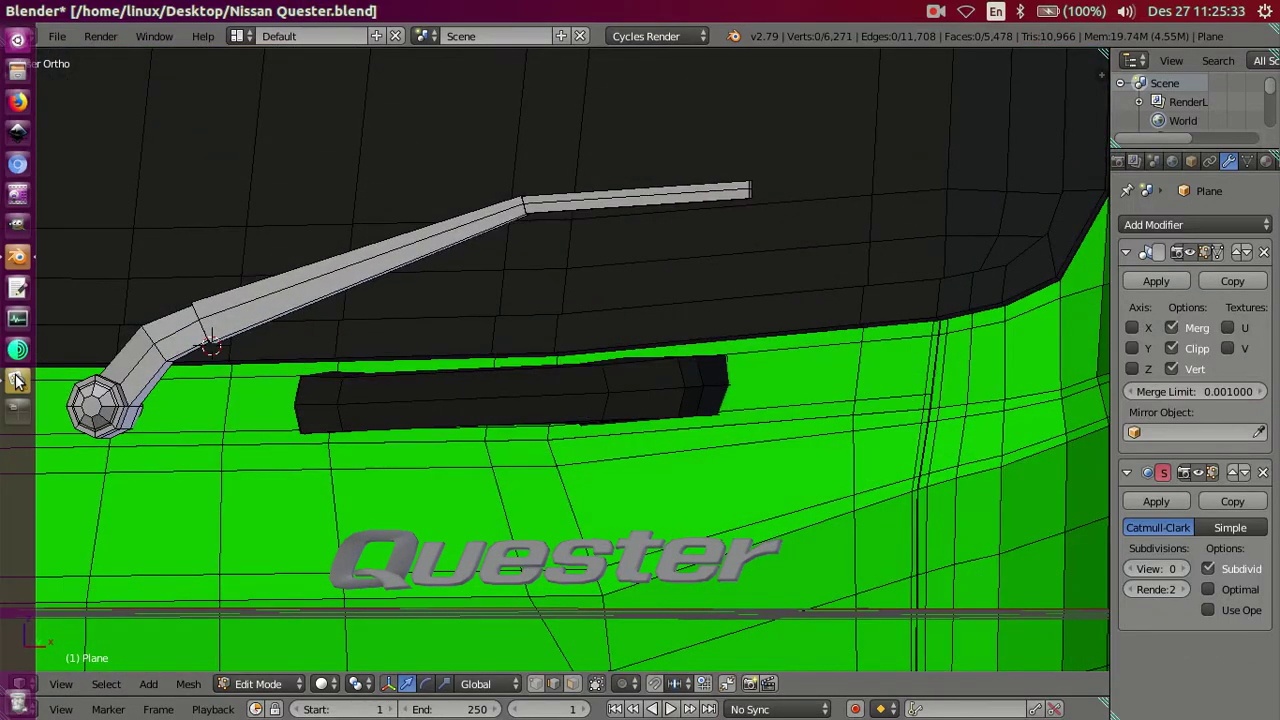
left_click(16, 380)
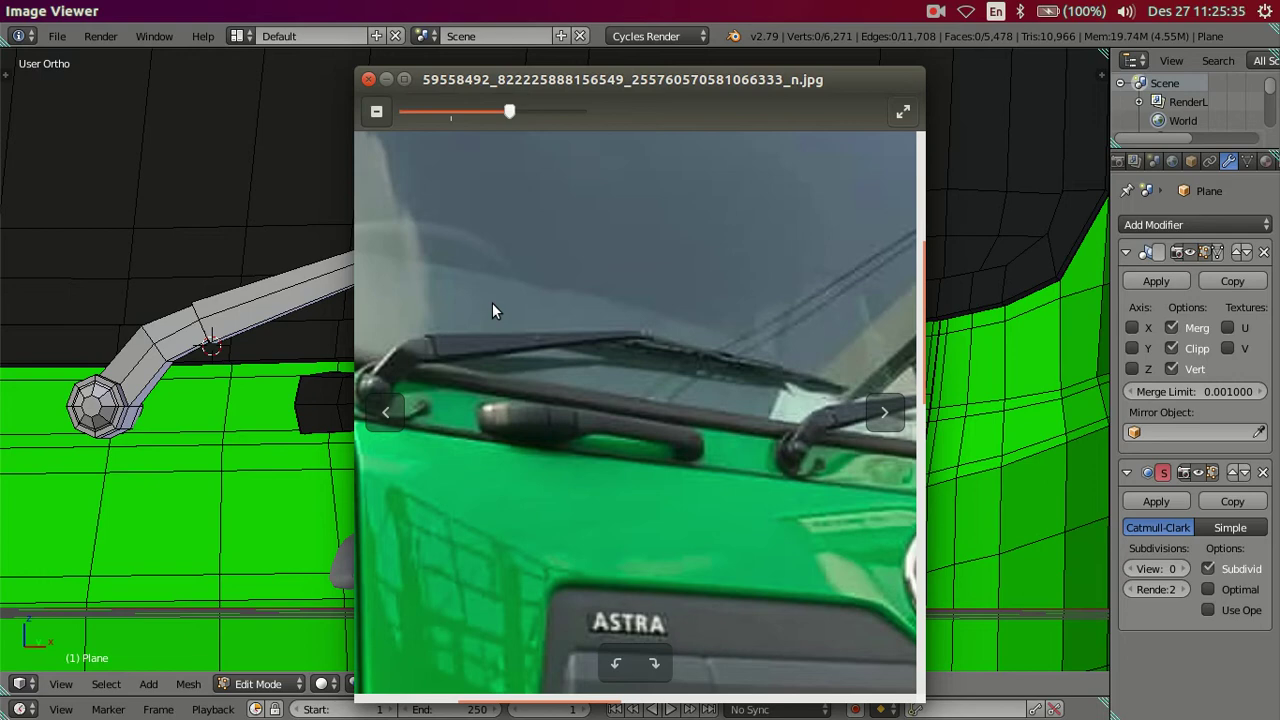
left_click(386, 79)
mouse_move(403, 77)
middle_mouse_down()
mouse_move(551, 246)
mouse_move(477, 251)
mouse_move(543, 171)
middle_mouse_up()
scroll(477, 251, "up", 3)
scroll(552, 230, "up", 3)
mouse_move(552, 230)
middle_mouse_down()
mouse_move(531, 223)
mouse_move(523, 191)
mouse_move(506, 346)
mouse_move(526, 305)
mouse_move(489, 311)
middle_mouse_up()
scroll(540, 276, "up", 3)
mouse_move(552, 263)
middle_mouse_down()
mouse_move(594, 374)
mouse_move(571, 374)
mouse_move(580, 354)
mouse_move(674, 360)
mouse_move(623, 326)
mouse_move(563, 371)
mouse_move(662, 385)
mouse_move(666, 371)
mouse_move(619, 358)
mouse_move(540, 371)
mouse_move(671, 383)
mouse_move(531, 394)
mouse_move(521, 414)
middle_mouse_up()
scroll(571, 374, "up", 2)
scroll(674, 360, "down", 3)
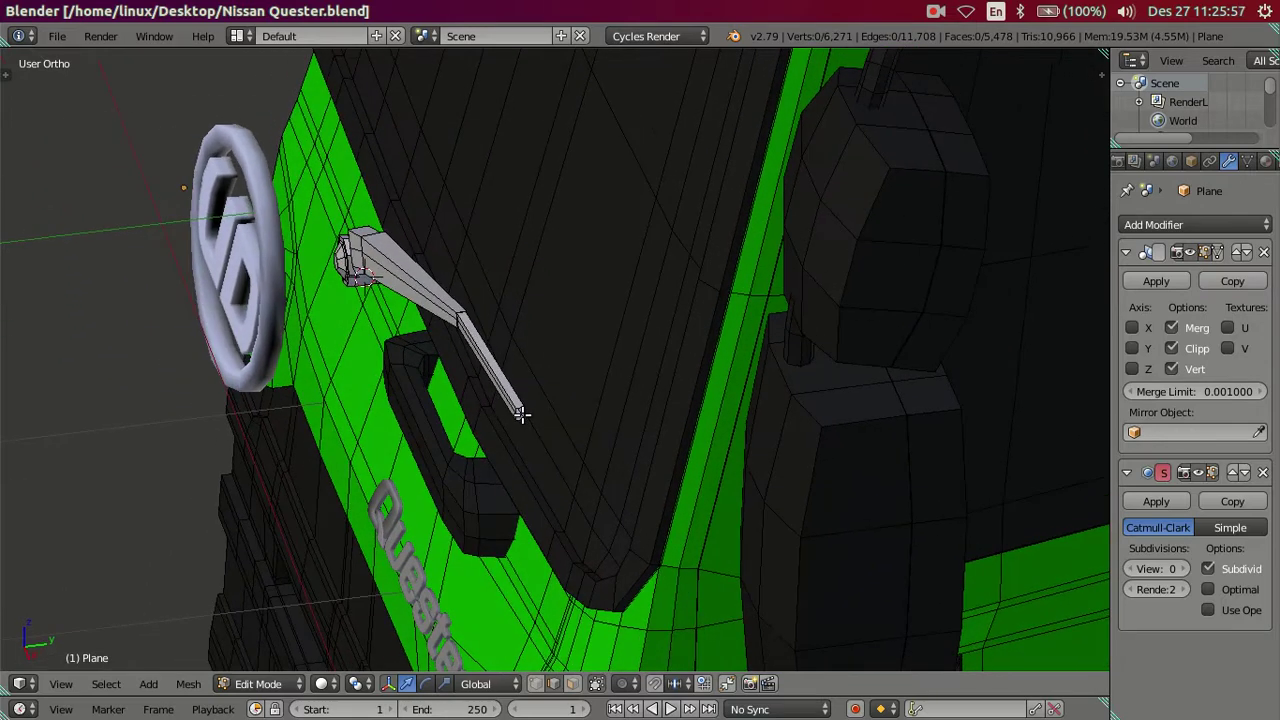
key("KP_1")
scroll(651, 343, "down", 4)
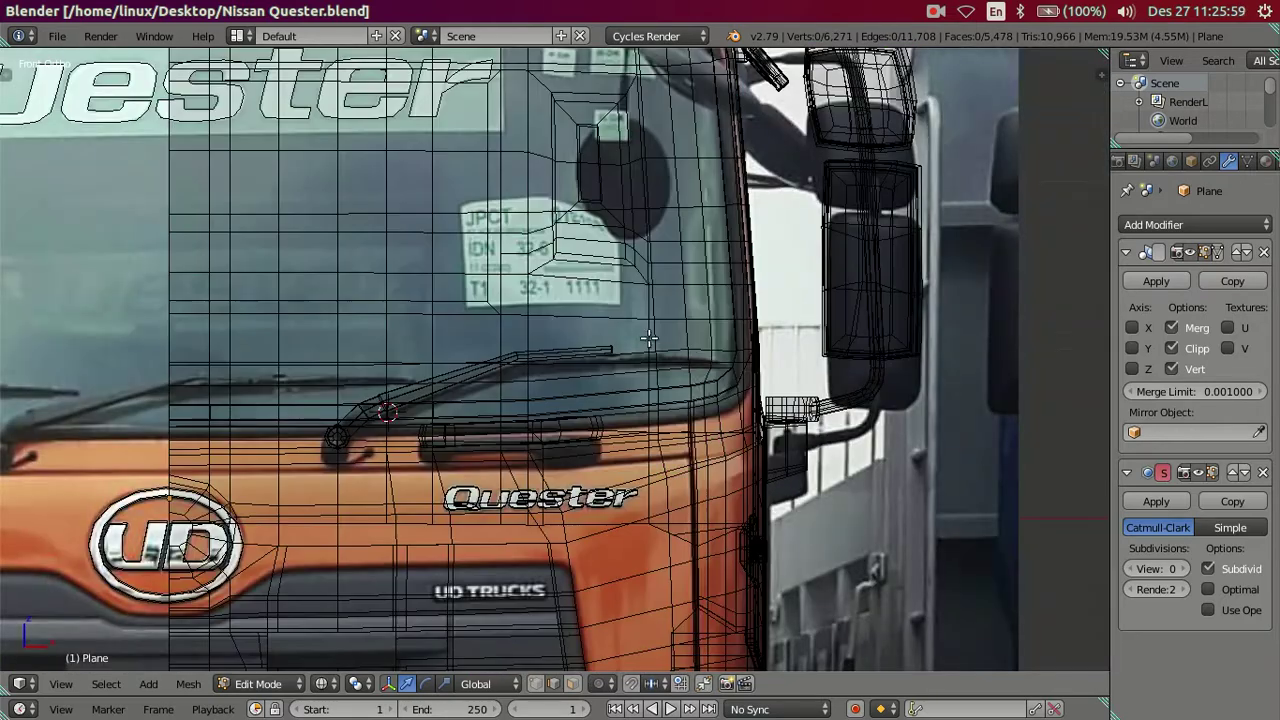
scroll(696, 397, "up", 3)
scroll(696, 397, "up", 2)
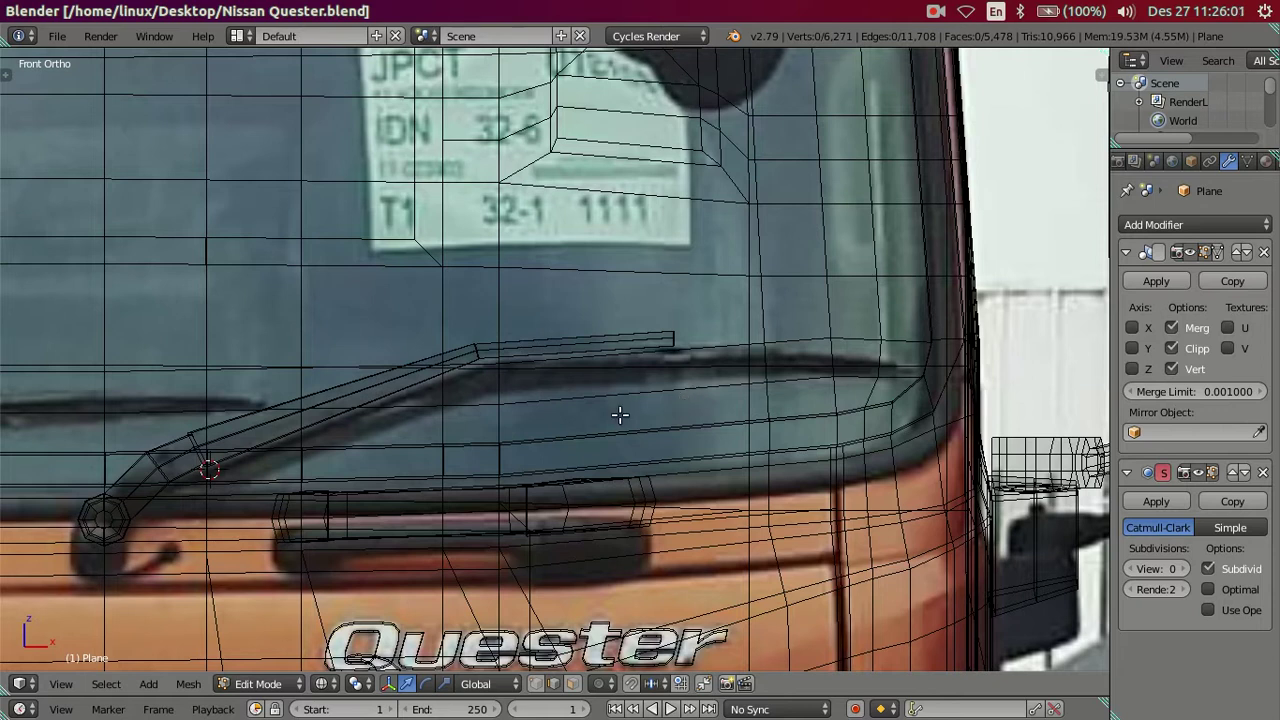
scroll(620, 414, "down", 4)
scroll(607, 406, "up", 4)
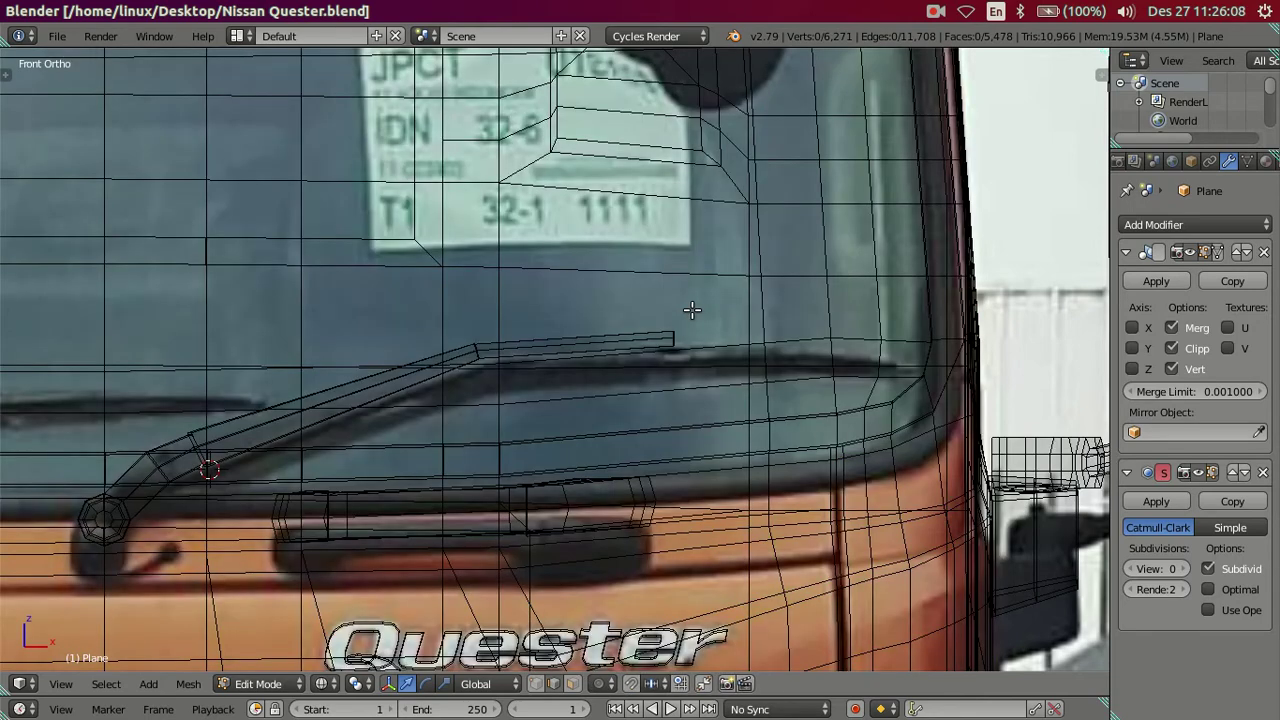
mouse_move(695, 310)
middle_mouse_down()
mouse_move(663, 354)
mouse_move(509, 396)
mouse_move(508, 417)
mouse_move(486, 428)
mouse_move(528, 436)
mouse_move(594, 408)
mouse_move(617, 520)
middle_mouse_up()
key("z")
scroll(617, 520, "up", 3)
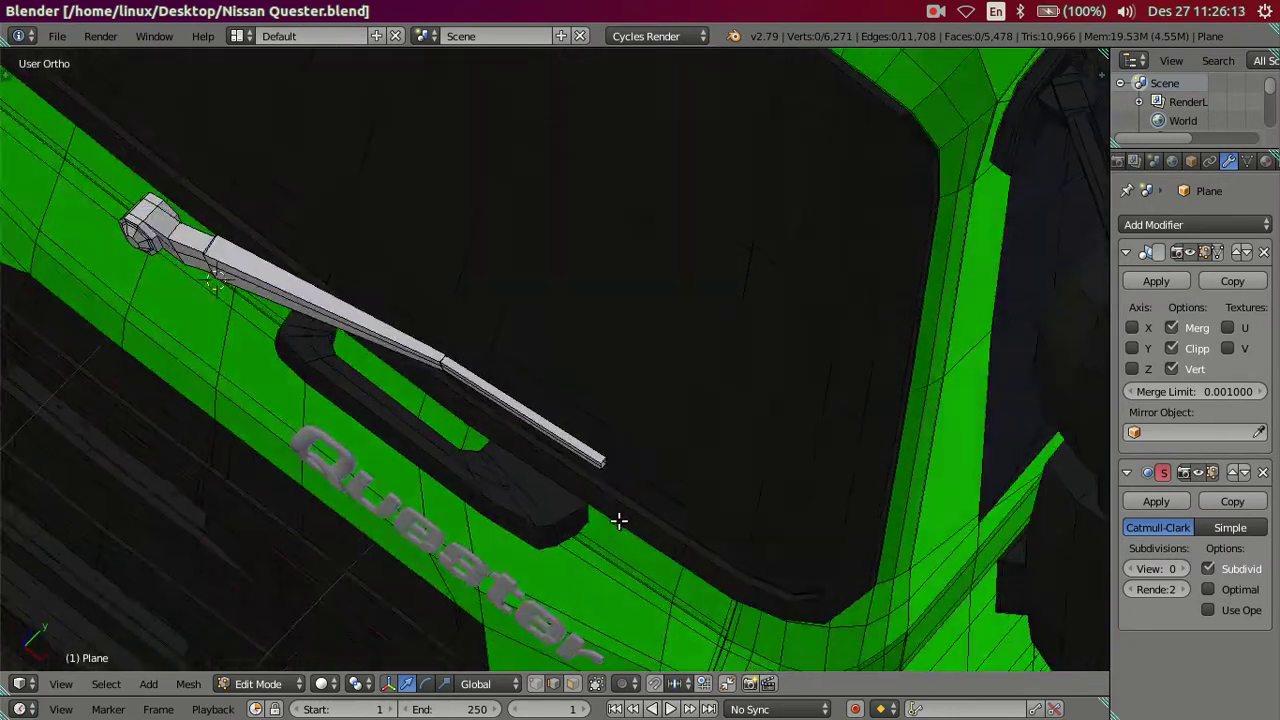
scroll(556, 470, "up", 3)
mouse_move(556, 470)
middle_mouse_down()
mouse_move(571, 371)
mouse_move(546, 323)
mouse_move(550, 258)
mouse_move(512, 234)
mouse_move(613, 310)
middle_mouse_up()
scroll(613, 310, "up", 1)
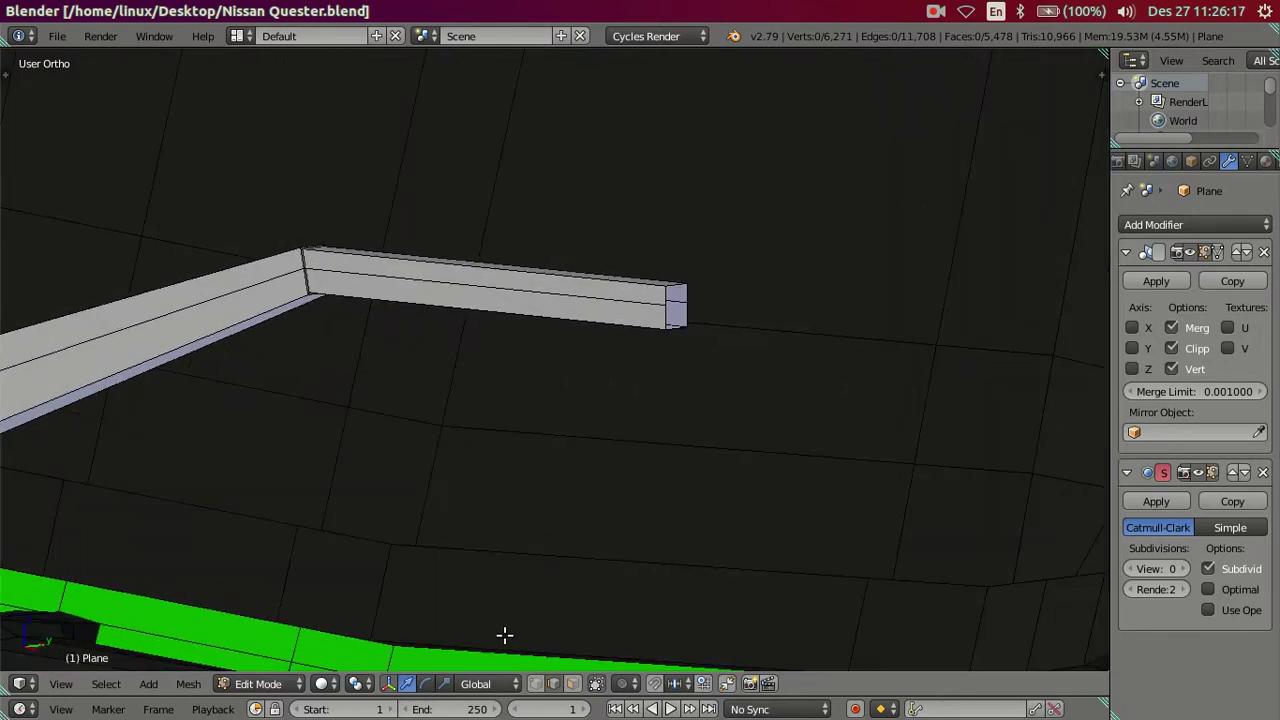
- Create a blade strip face and stretch it along X in front view
left_click(571, 684)
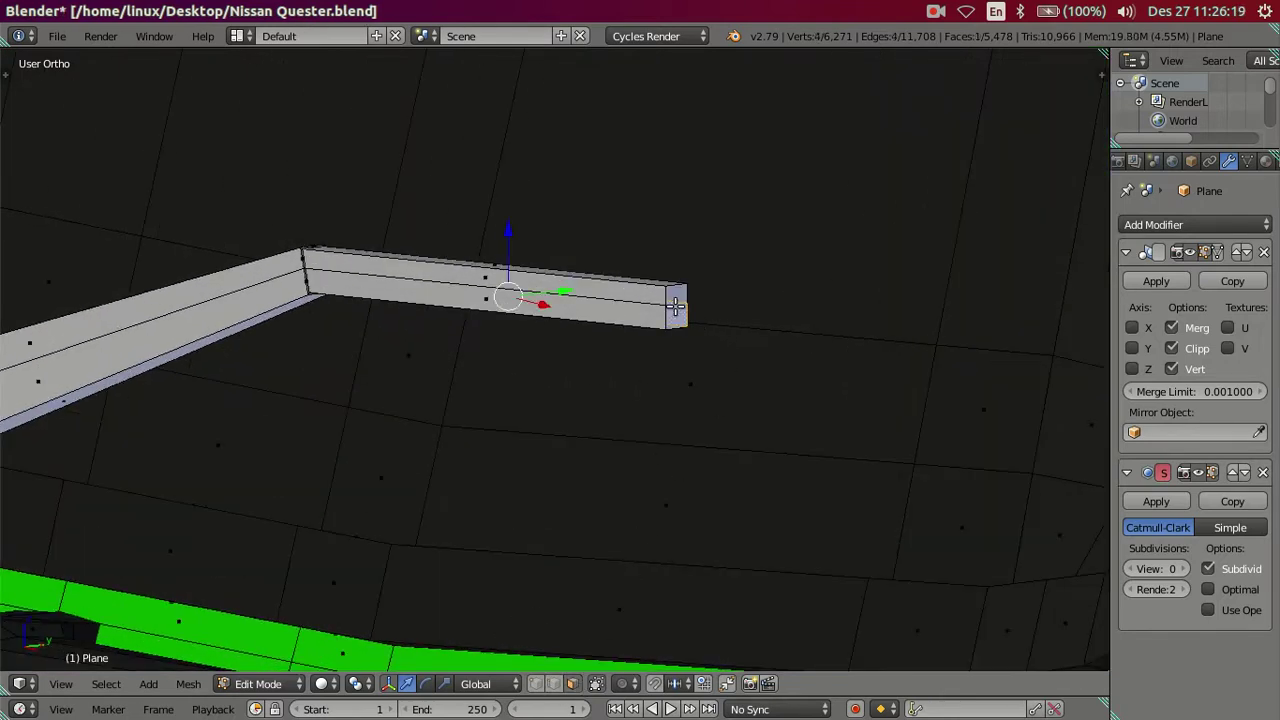
scroll(586, 323, "down", 5)
scroll(700, 349, "up", 3)
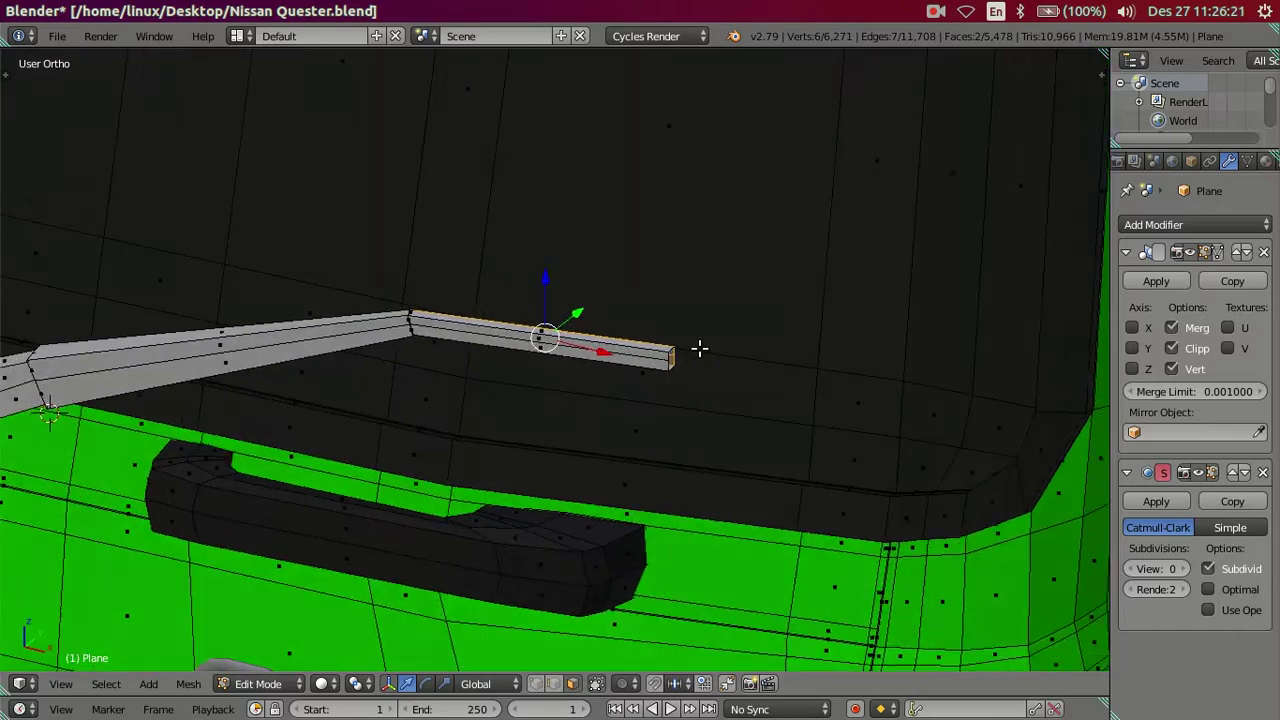
scroll(698, 328, "up", 2)
key("ctrl+space")
mouse_move(743, 283)
middle_mouse_down()
mouse_move(707, 296)
mouse_move(700, 423)
mouse_move(689, 420)
mouse_move(689, 310)
middle_mouse_up()
key("KP_1")
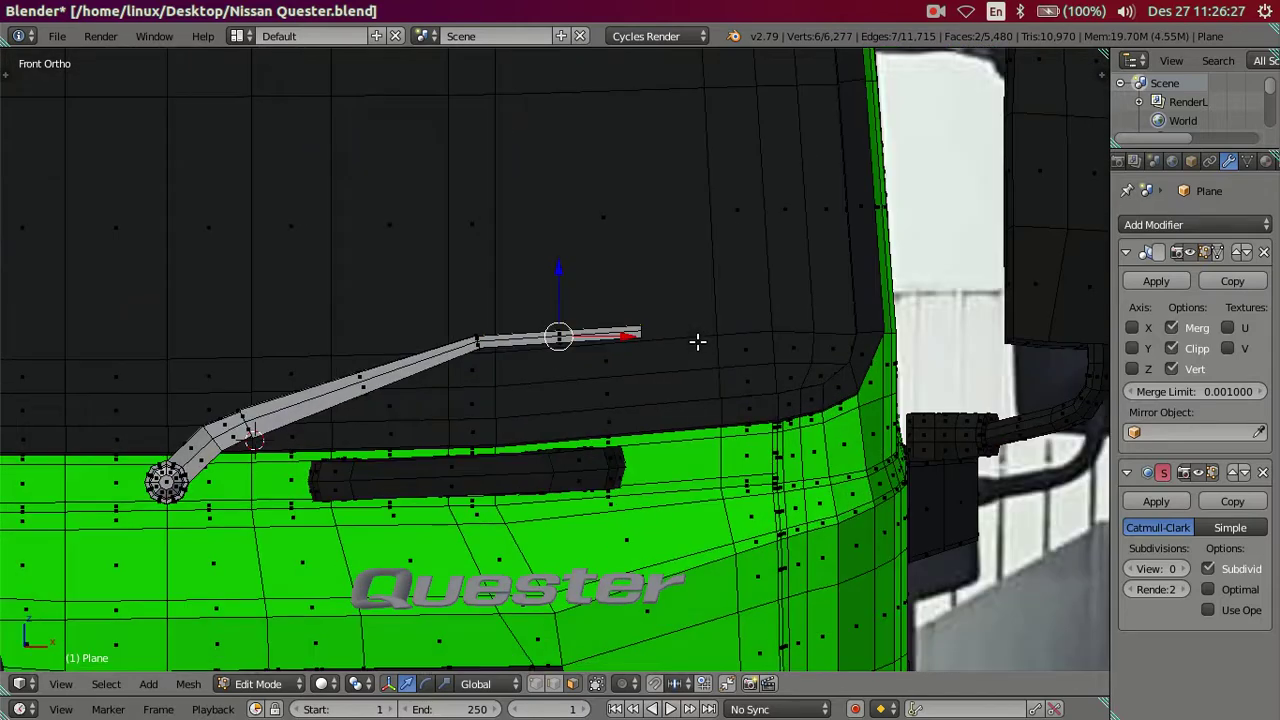
key("s")
key("x")
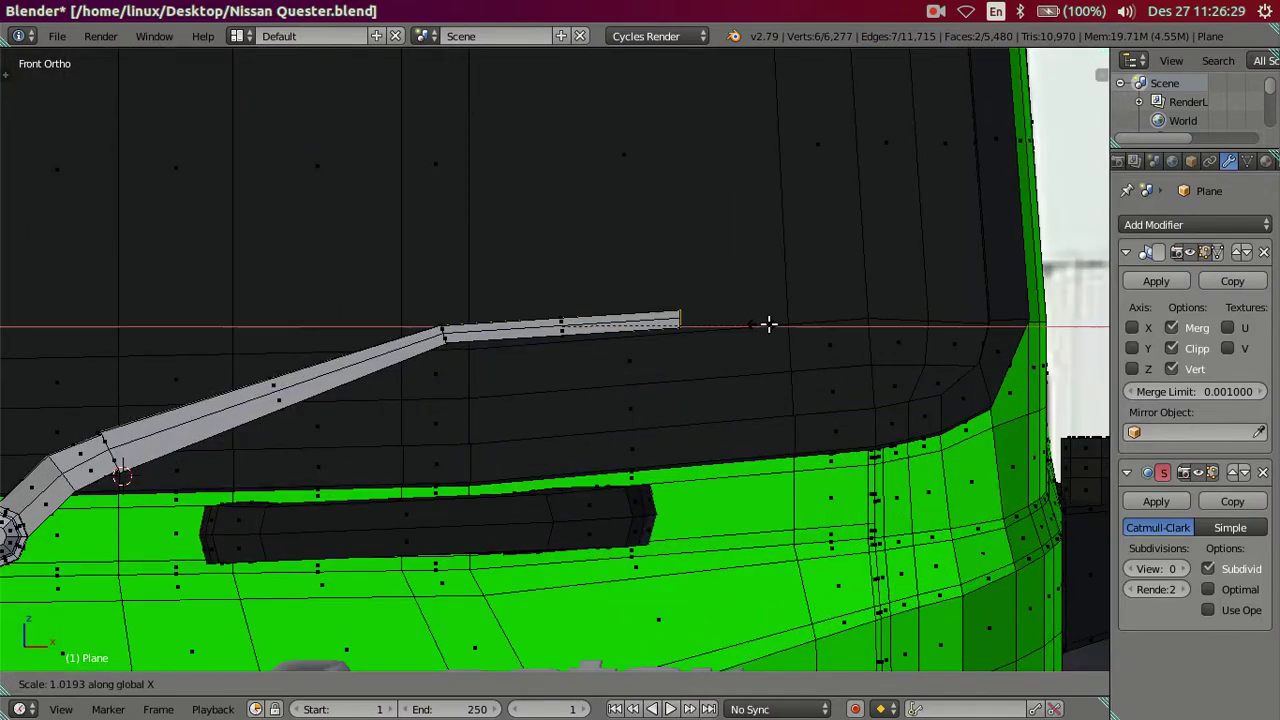
left_click(1005, 341)
- In wireframe over the reference photo, slide the strip right along X
key("z")
left_click_drag(623, 323, 738, 340)
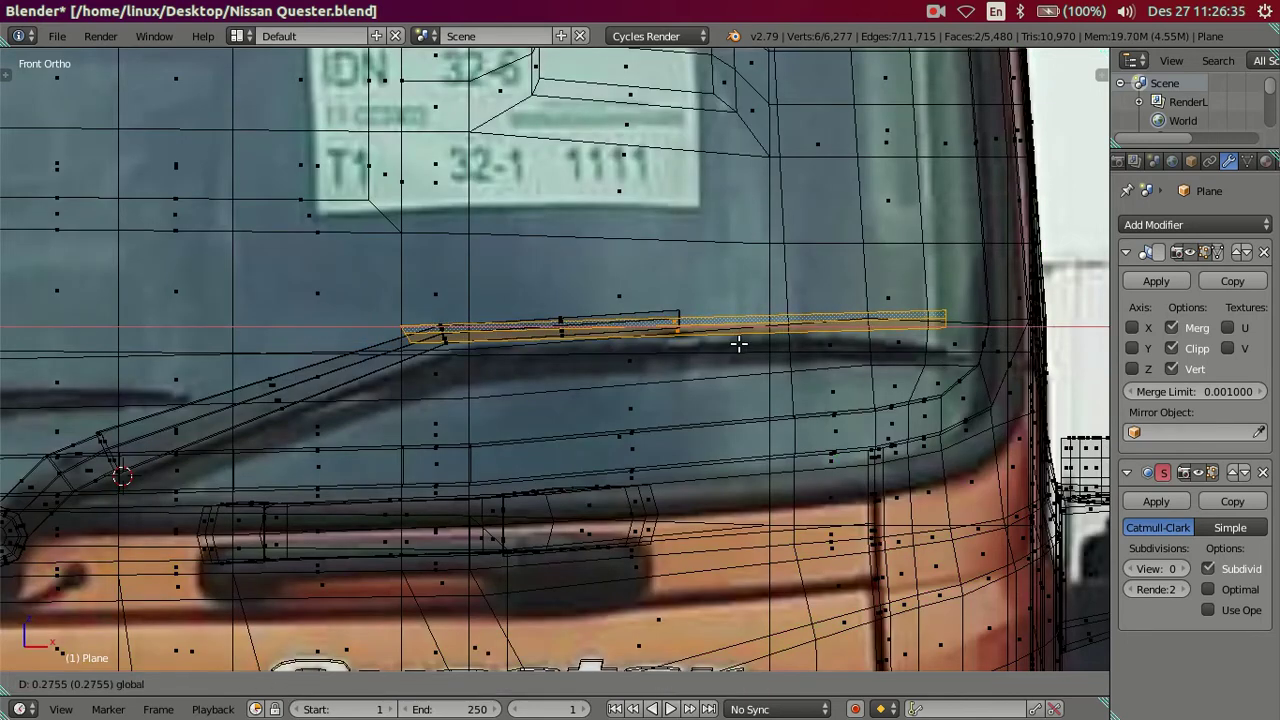
left_click_drag(736, 345, 737, 344)
scroll(737, 344, "down", 2)
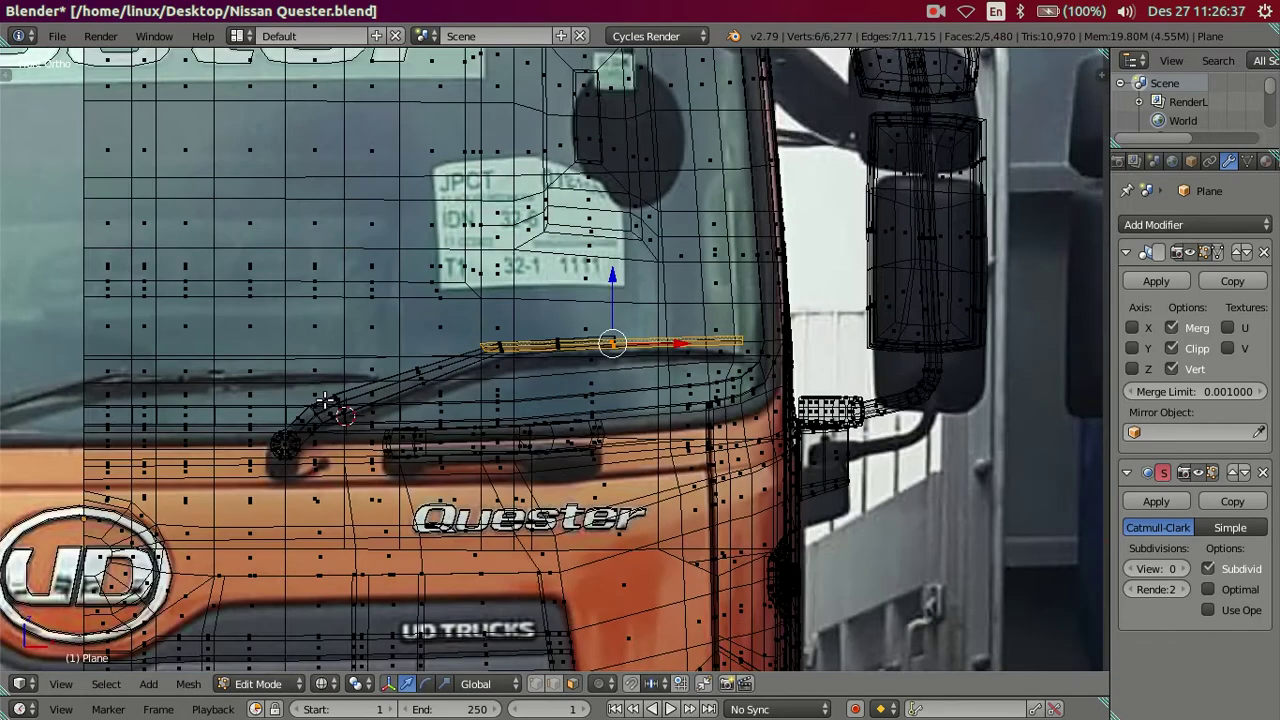
scroll(600, 380, "down", 2)
middle_click_drag(370, 400, 440, 402, "shift")
scroll(440, 402, "up", 2)
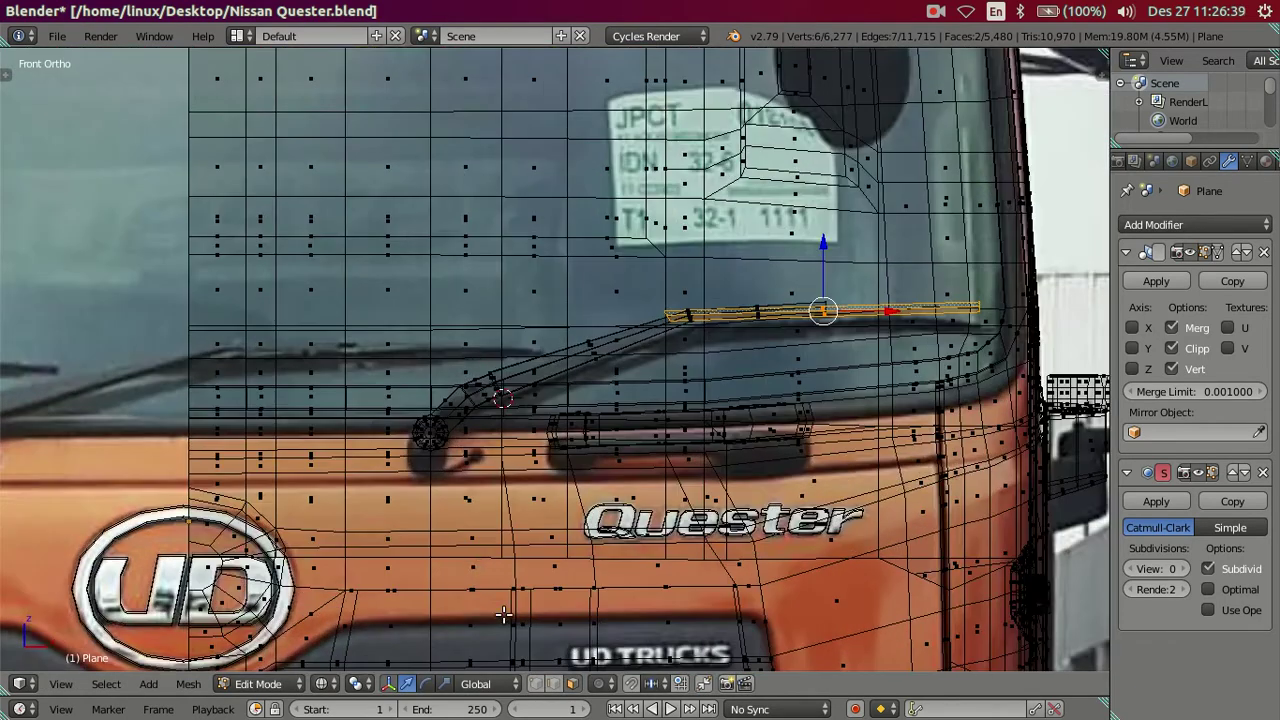
scroll(522, 432, "up", 1)
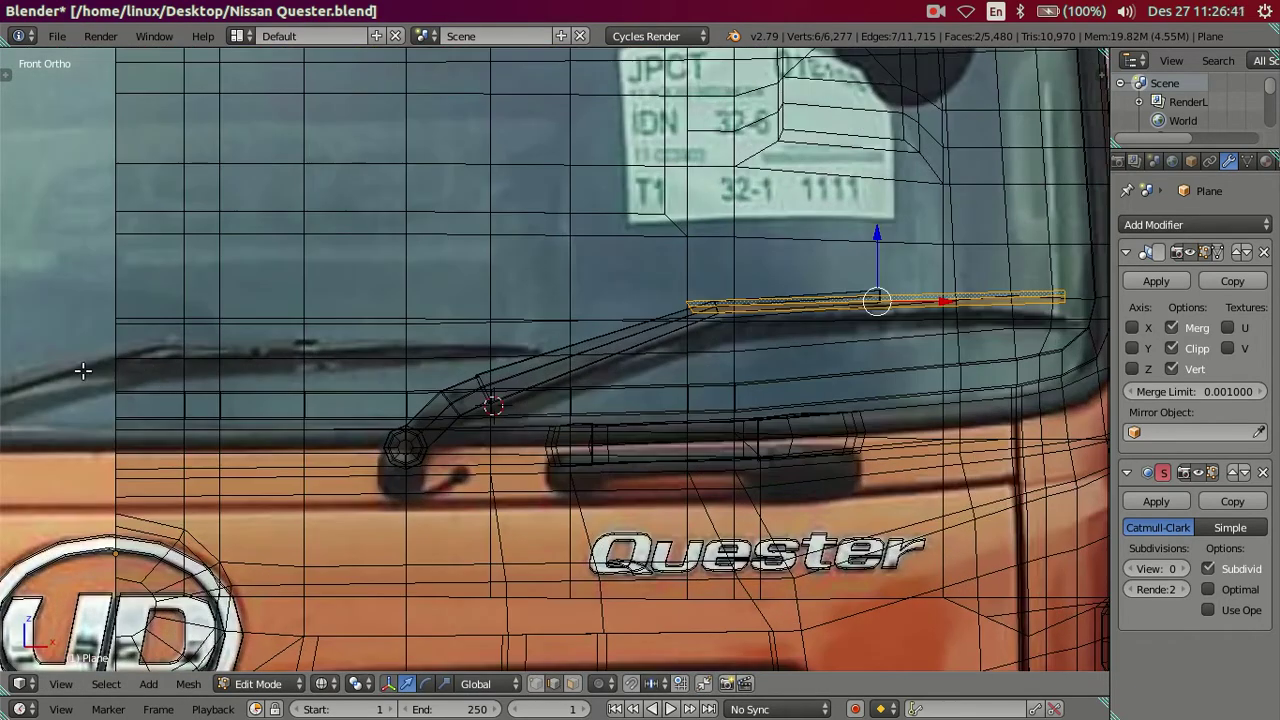
middle_click_drag(770, 332, 590, 354, "shift")
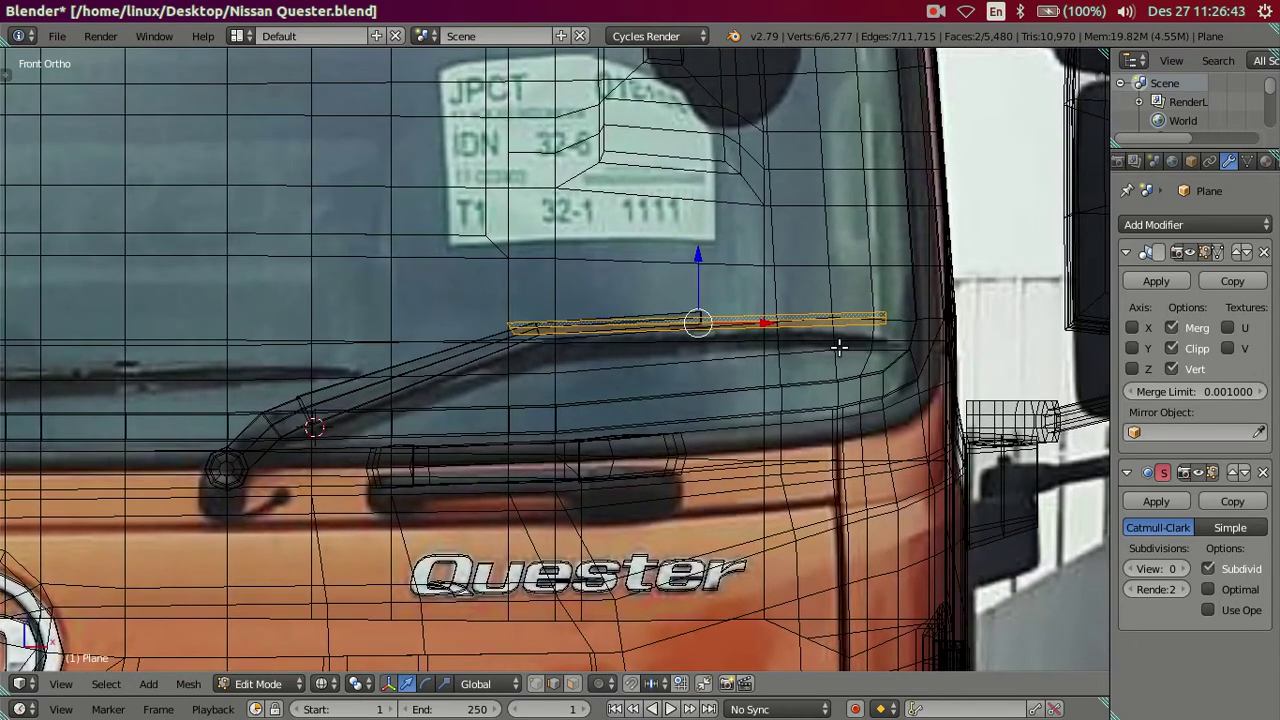
- Scale the strip to its final X length, nudge it slightly left, and restore solid shading
key("s")
key("x")
left_click(865, 349)
key("g")
key("x")
left_click(749, 319)
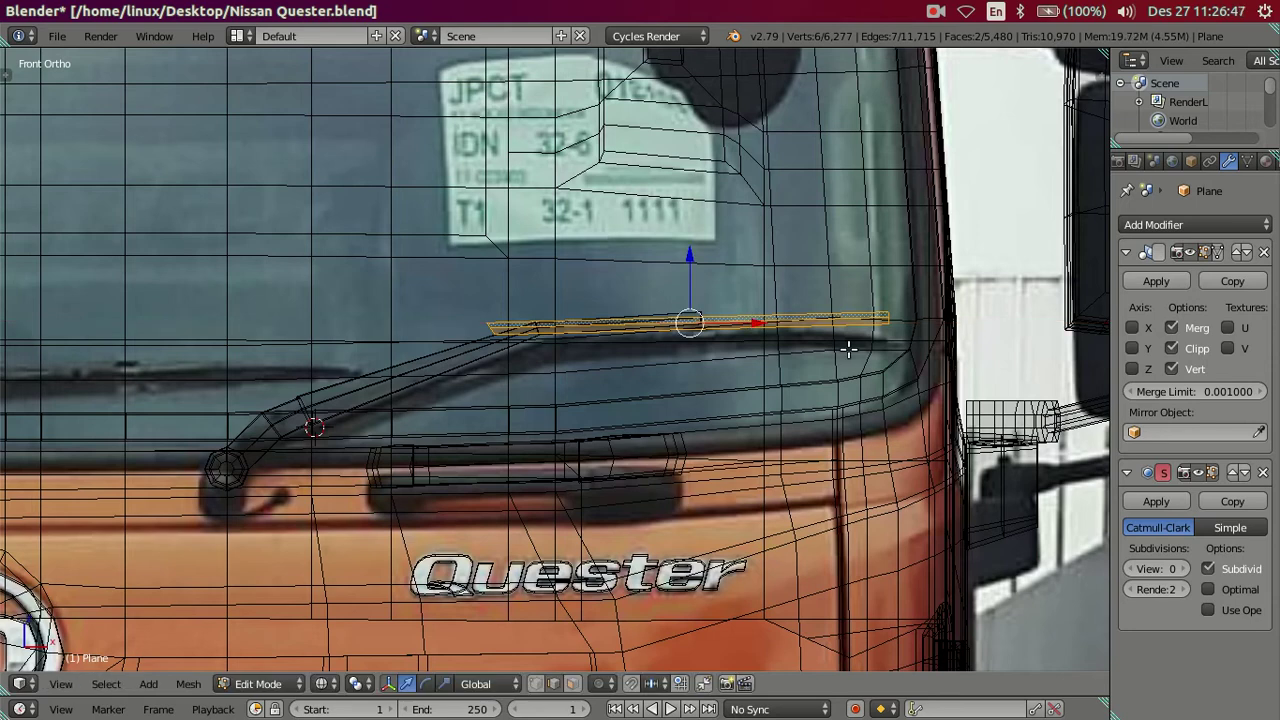
key("z")
scroll(714, 403, "down", 1)
mouse_move(714, 403)
middle_mouse_down()
mouse_move(629, 386)
mouse_move(647, 420)
mouse_move(595, 385)
middle_mouse_up()
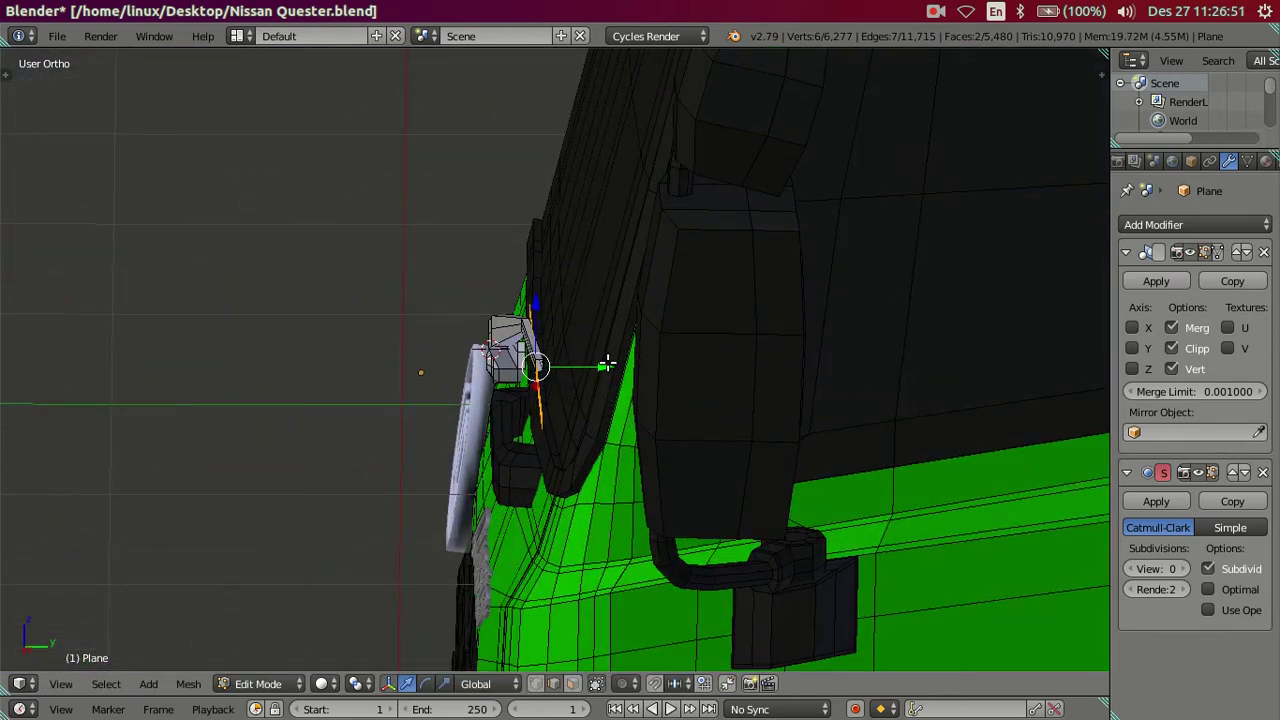
- Push the blade strip back toward the windshield and check it against the front reference
left_click_drag(607, 365, 611, 363)
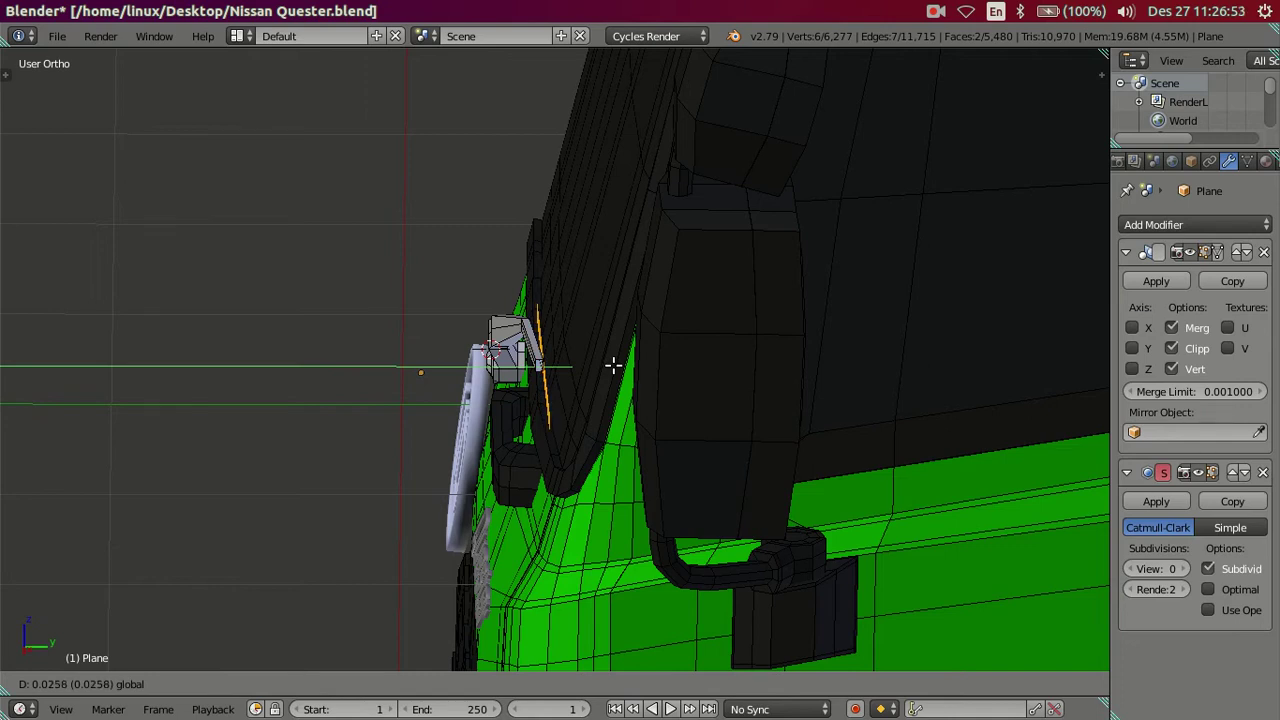
left_click_drag(619, 364, 617, 366)
mouse_move(617, 366)
middle_mouse_down()
mouse_move(600, 414)
mouse_move(580, 400)
mouse_move(629, 463)
mouse_move(617, 420)
mouse_move(694, 360)
mouse_move(767, 332)
mouse_move(811, 343)
middle_mouse_up()
scroll(497, 406, "up", 2)
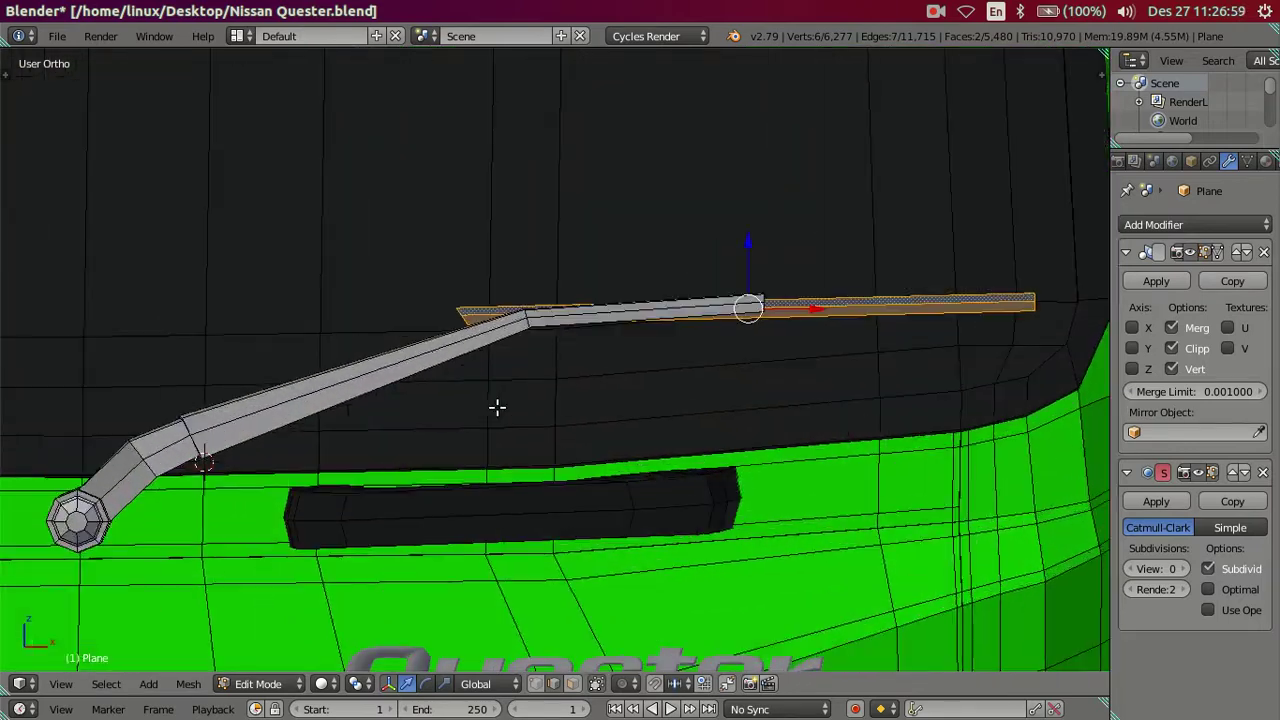
scroll(474, 383, "up", 2)
mouse_move(474, 383)
middle_mouse_down()
mouse_move(495, 359)
mouse_move(477, 340)
mouse_move(489, 366)
middle_mouse_up()
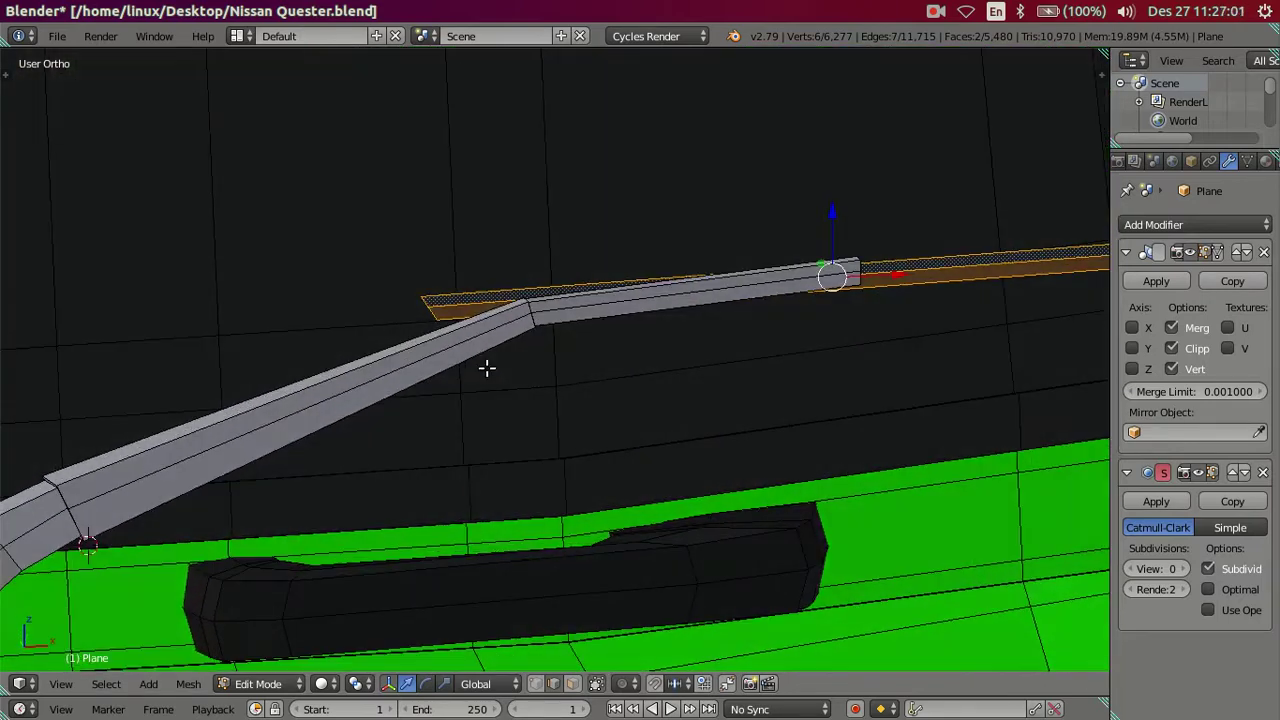
scroll(385, 307, "up", 2)
key("KP_1")
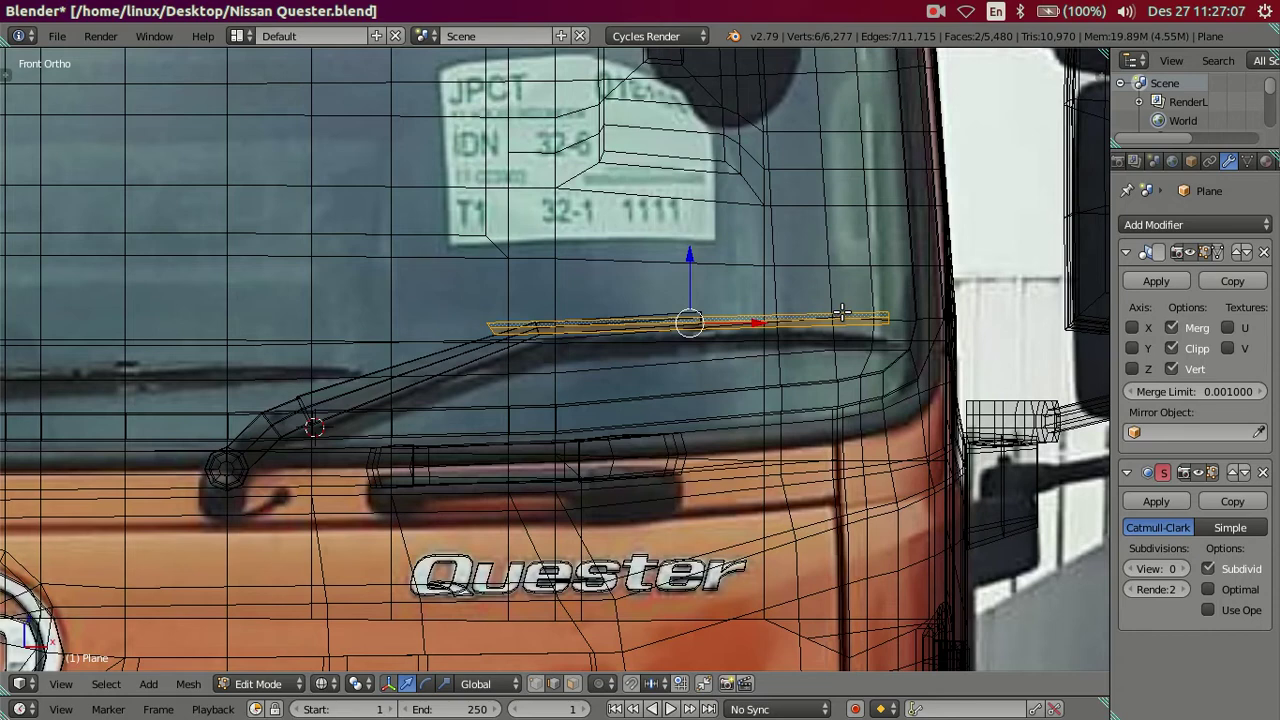
scroll(841, 313, "down", 2)
scroll(840, 310, "down", 1)
scroll(838, 306, "up", 3)
scroll(591, 371, "up", 2)
mouse_move(591, 371)
middle_mouse_down()
mouse_move(714, 340)
mouse_move(626, 360)
middle_mouse_up()
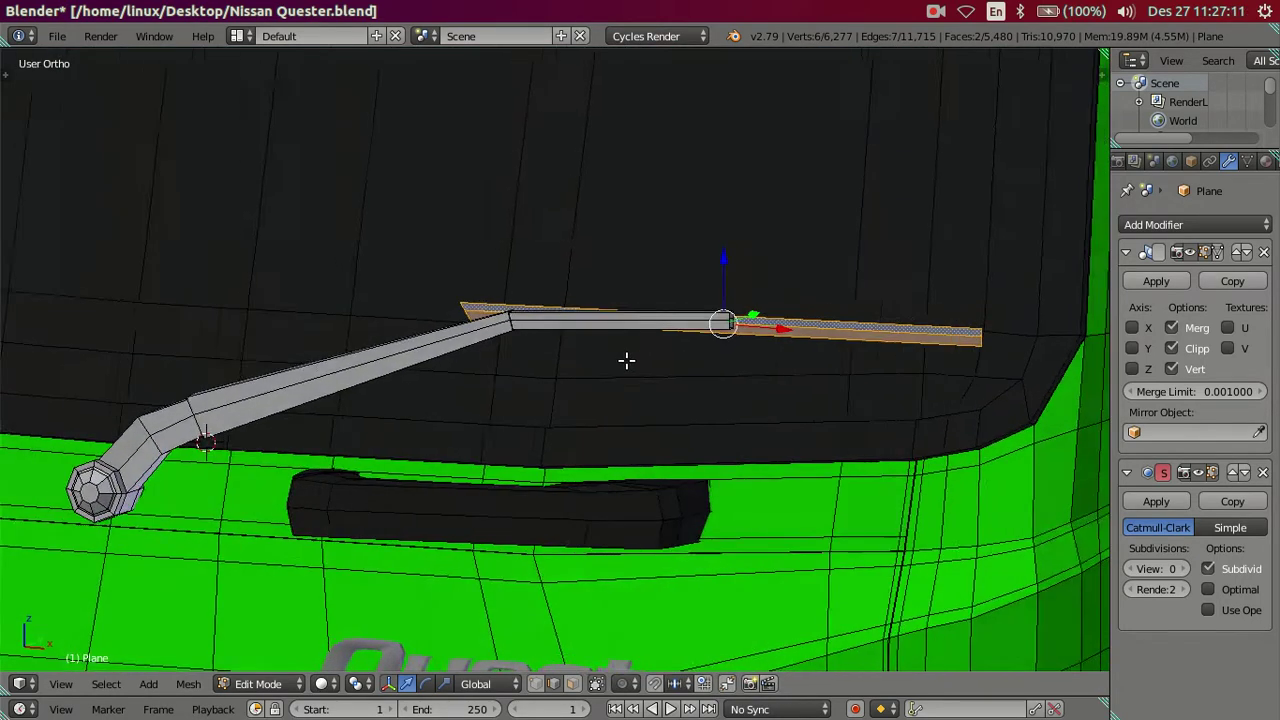
scroll(696, 352, "up", 2)
- Lower the blade-tip vertices along Z in front view, then revert and deselect them
key("a")
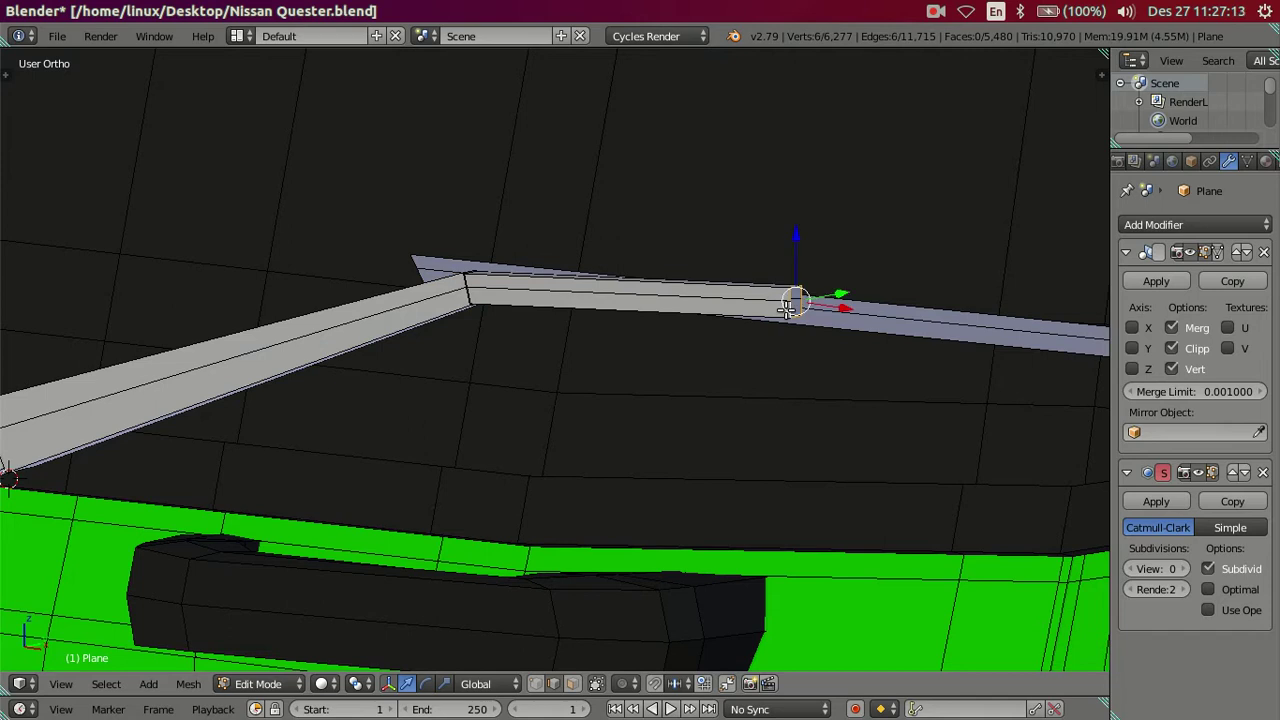
key("KP_1")
key("g")
key("z")
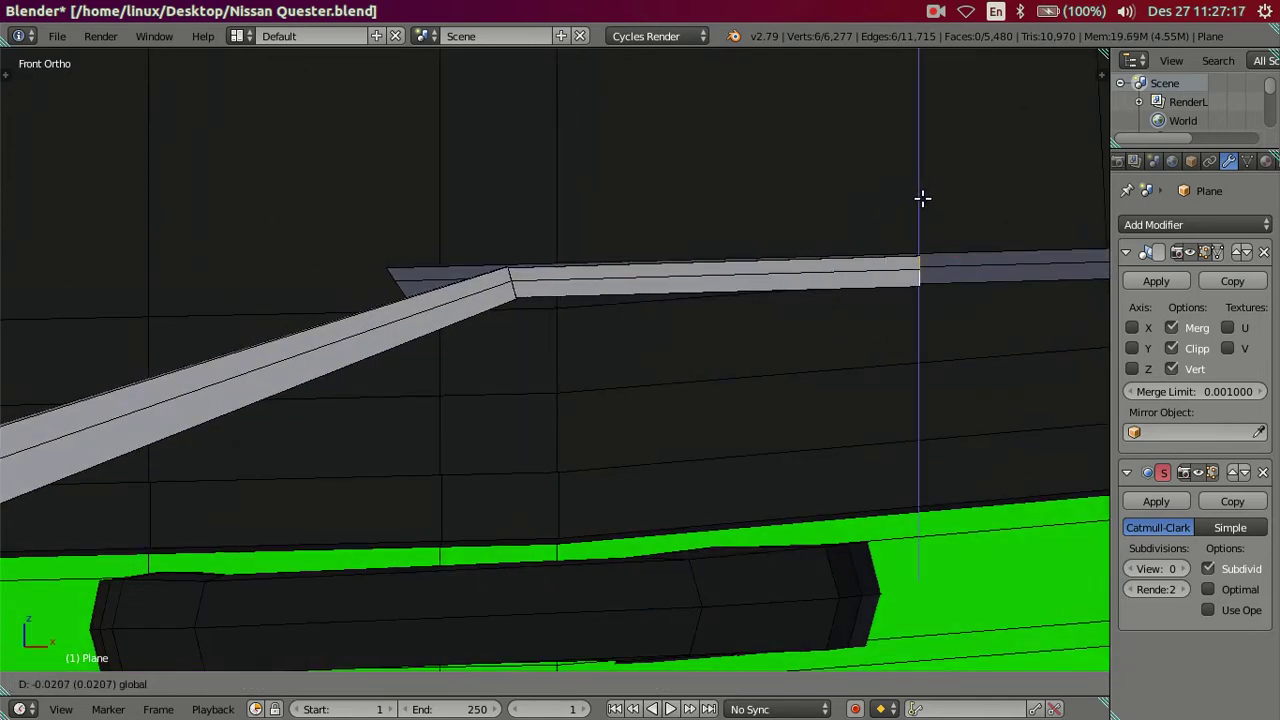
left_click(922, 198)
mouse_move(922, 198)
middle_mouse_down()
mouse_move(880, 271)
mouse_move(727, 292)
mouse_move(509, 409)
mouse_move(579, 330)
mouse_move(549, 354)
mouse_move(623, 334)
mouse_move(736, 345)
mouse_move(703, 326)
mouse_move(740, 308)
mouse_move(657, 334)
mouse_move(531, 289)
mouse_move(691, 309)
mouse_move(632, 329)
middle_mouse_up()
key("a")
scroll(736, 345, "down", 5)
scroll(701, 360, "up", 3)
key("ctrl+z")
key("a")
scroll(540, 330, "up", 2)
scroll(557, 343, "up", 2)
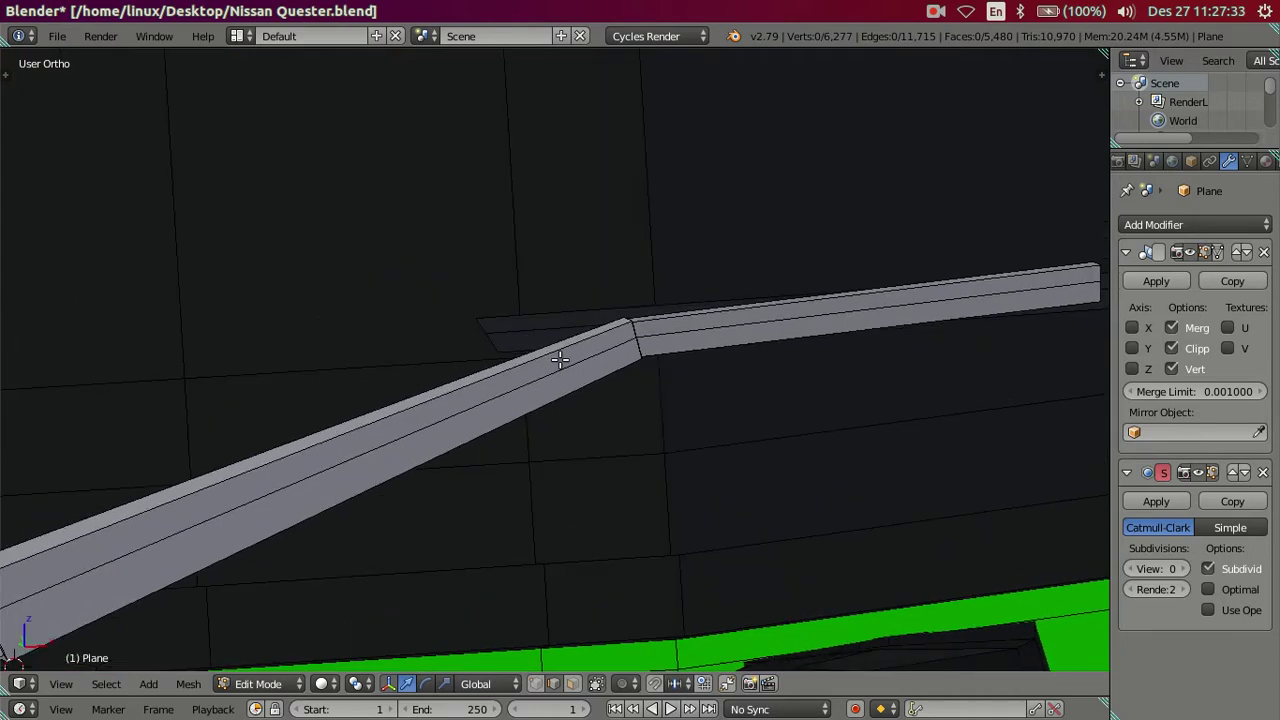
scroll(551, 349, "up", 1)
- In vertex mode with the N panel shown, move the blade's corner vertex down to the arm
key("Tab")
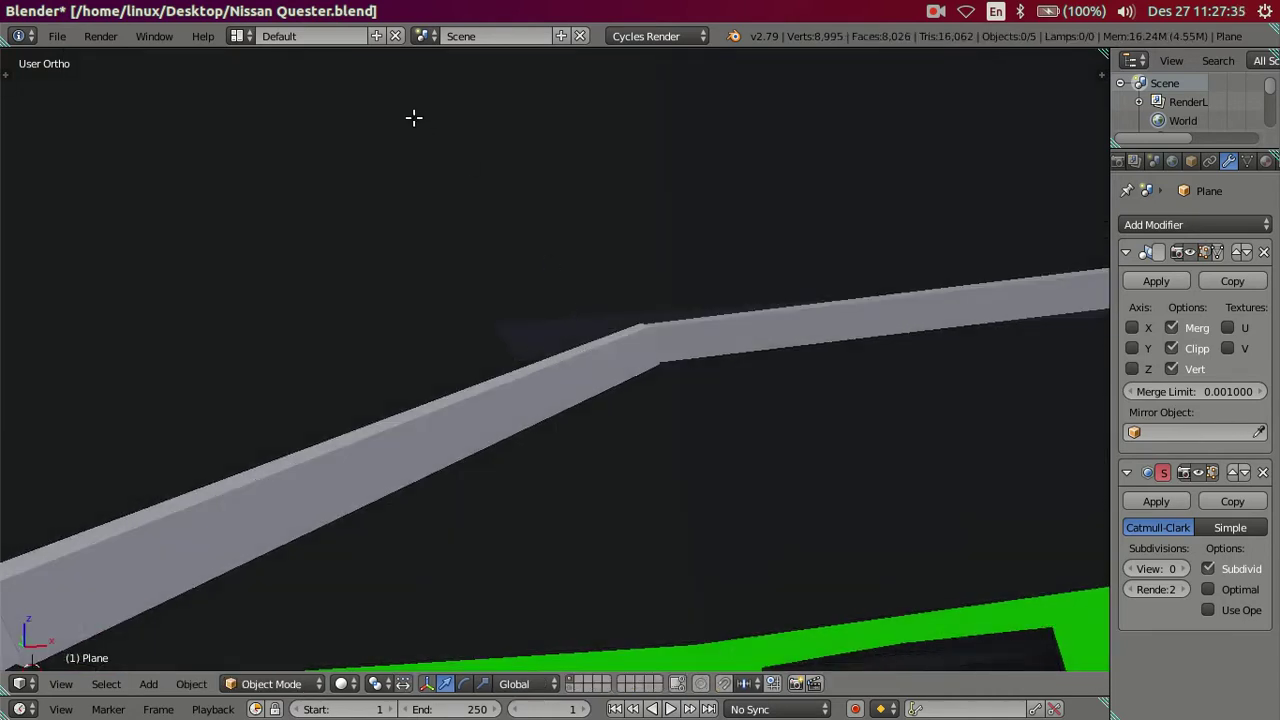
key("Tab")
left_click(369, 126)
scroll(437, 274, "up", 1)
scroll(446, 320, "up", 1)
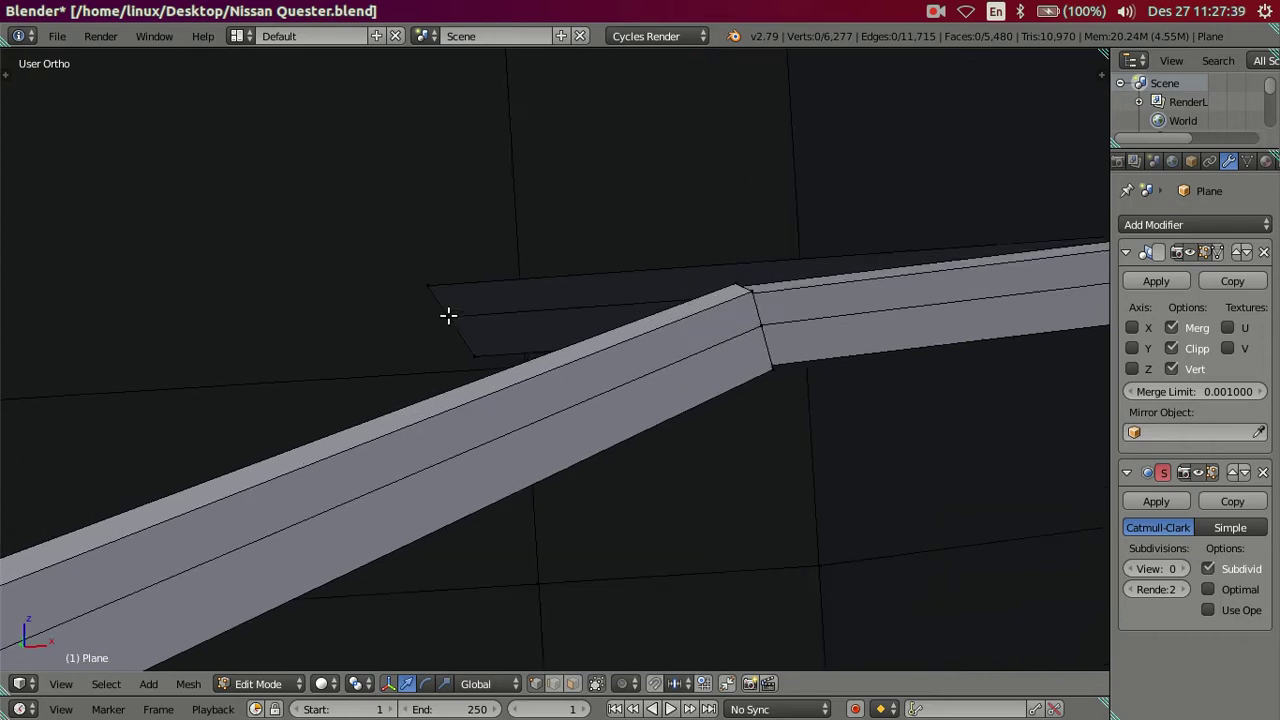
key("n")
right_click(362, 296)
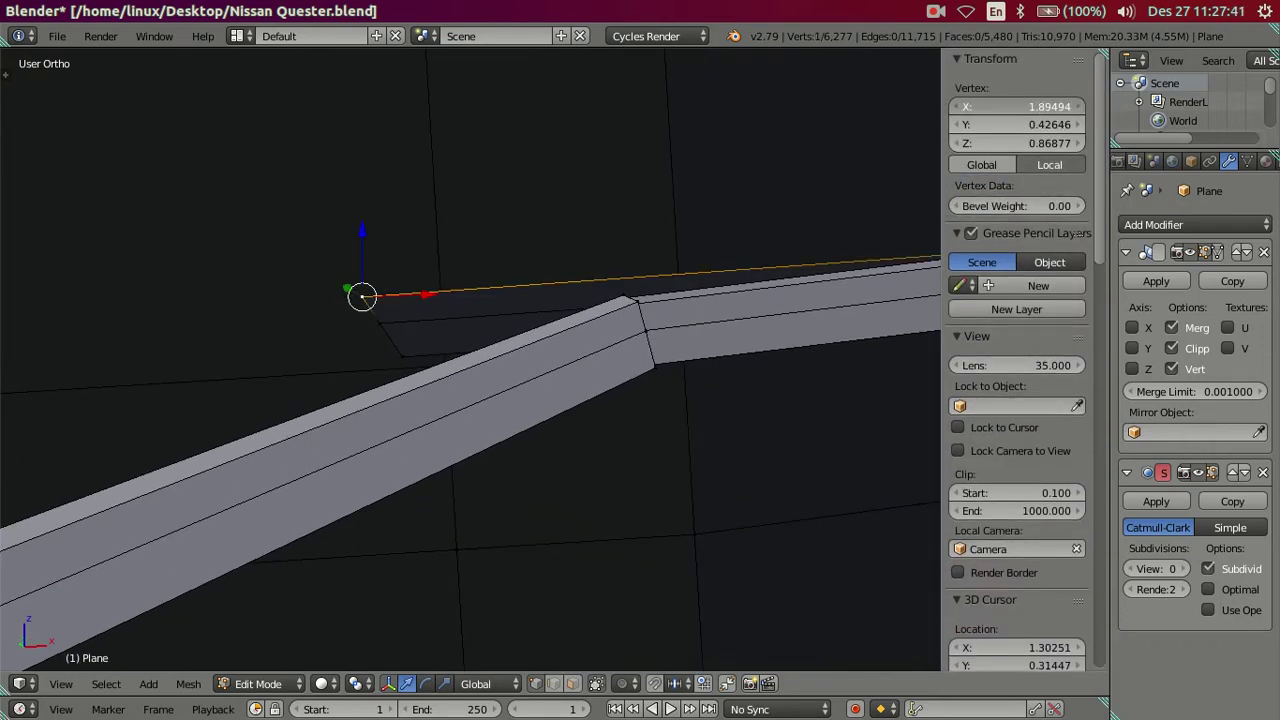
right_click_drag(365, 331, 383, 357)
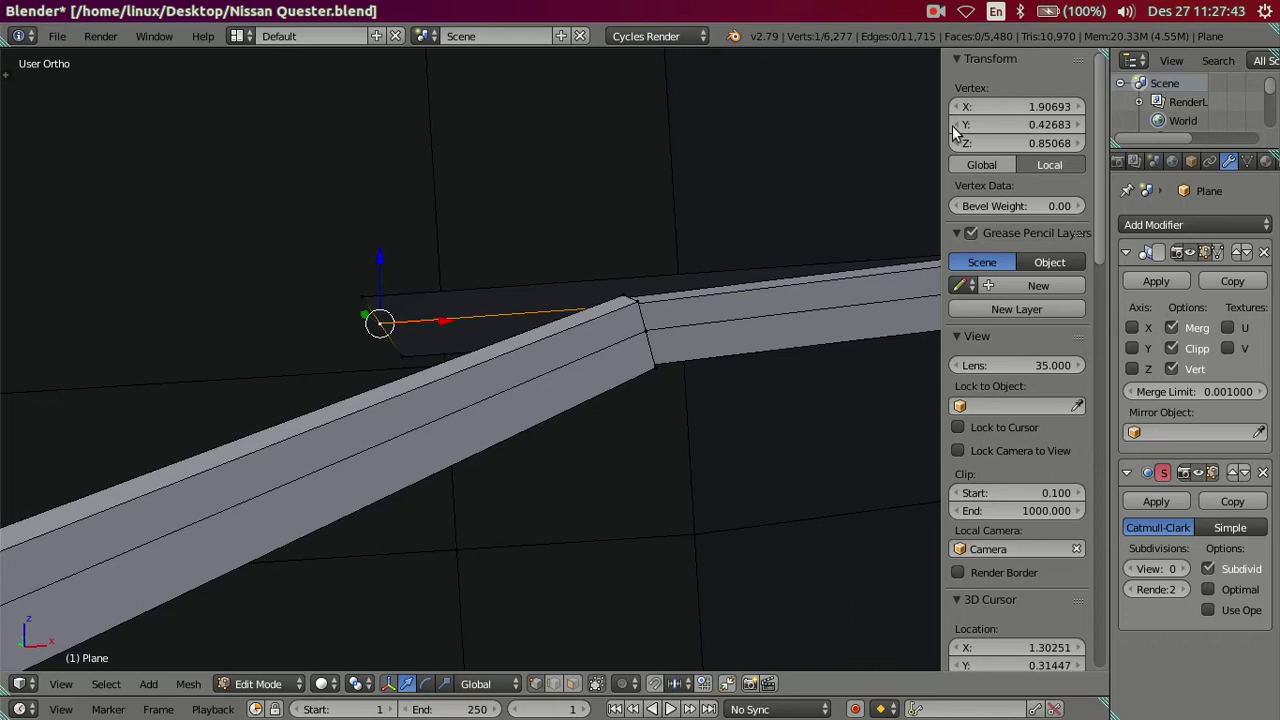
left_click_drag(1010, 105, 976, 119)
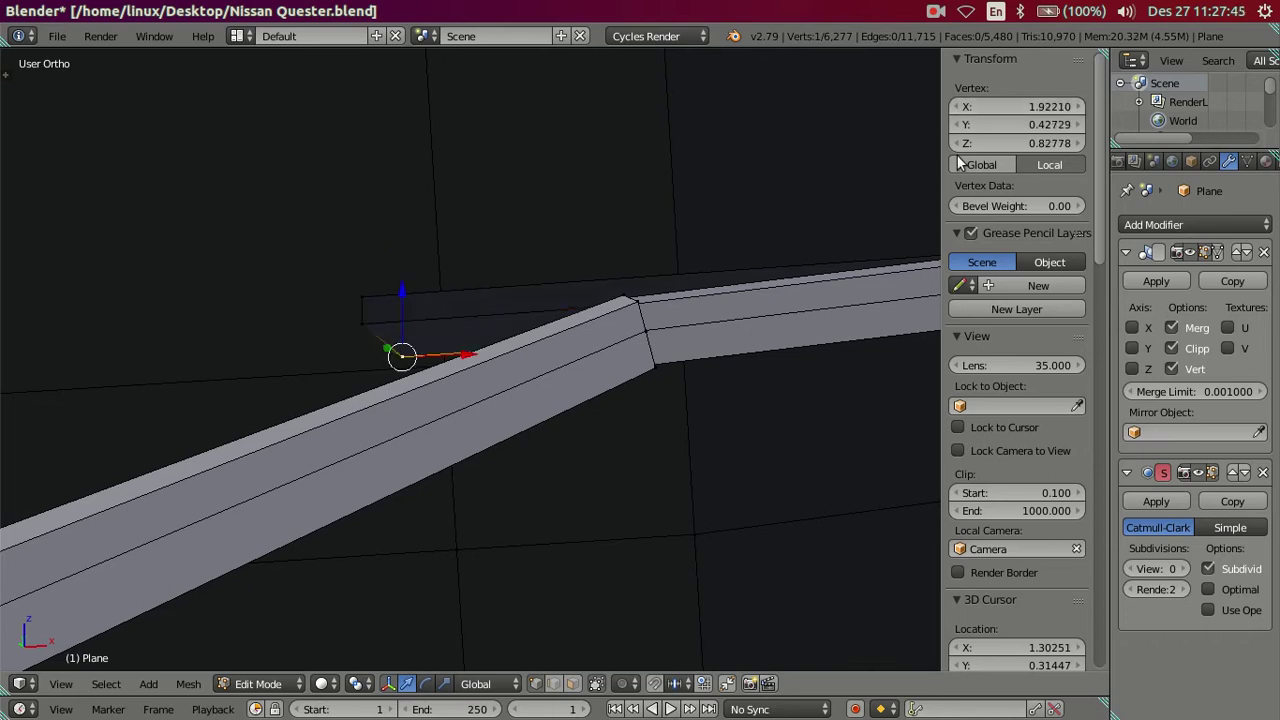
key("Escape")
middle_click_drag(831, 146, 484, 252)
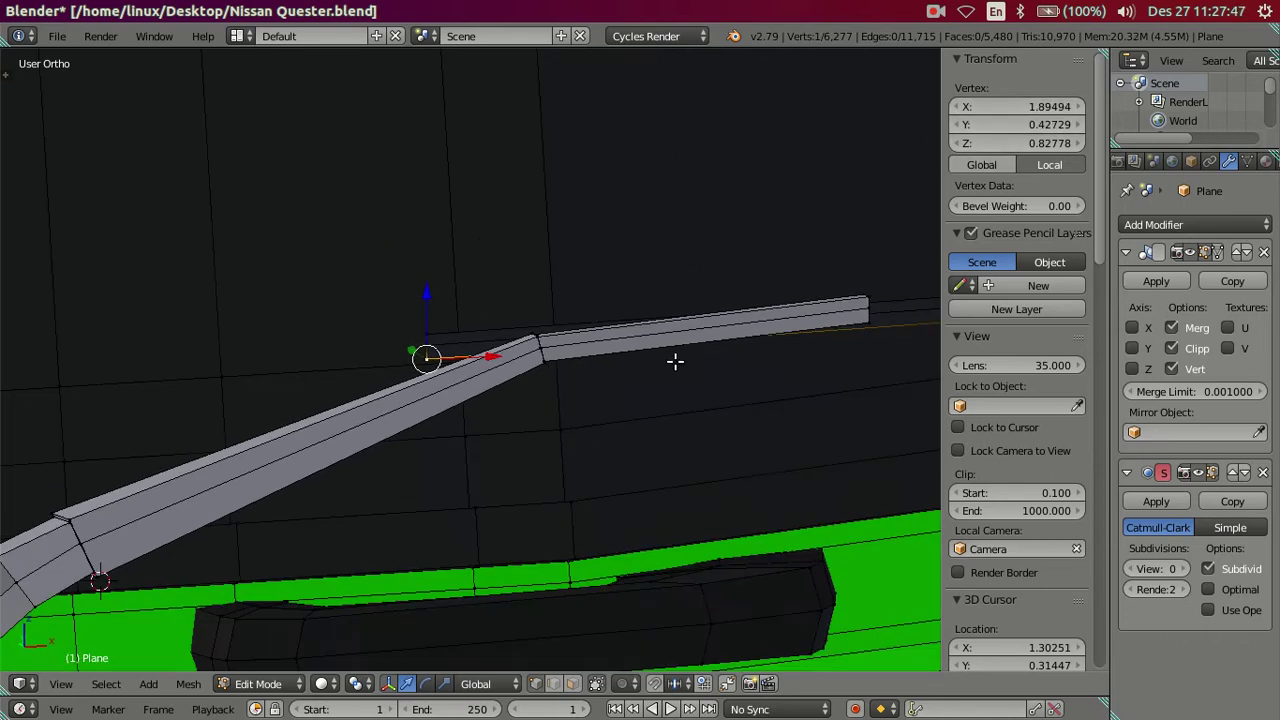
key("a")
- Lower the vertex at the bar's end along Z
middle_click_drag(663, 349, 520, 351)
scroll(700, 351, "up", 3)
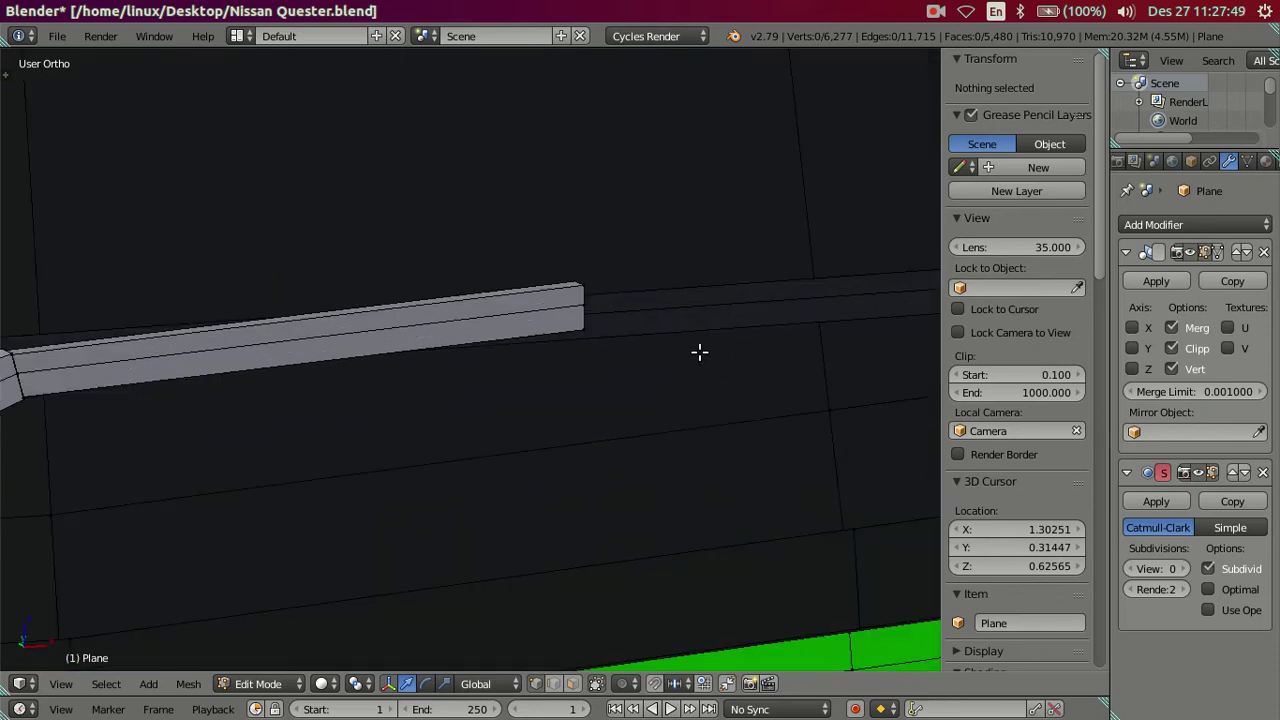
middle_click_drag(700, 351, 400, 381)
mouse_move(672, 327)
middle_mouse_down()
mouse_move(694, 320)
mouse_move(491, 429)
mouse_move(634, 351)
middle_mouse_up()
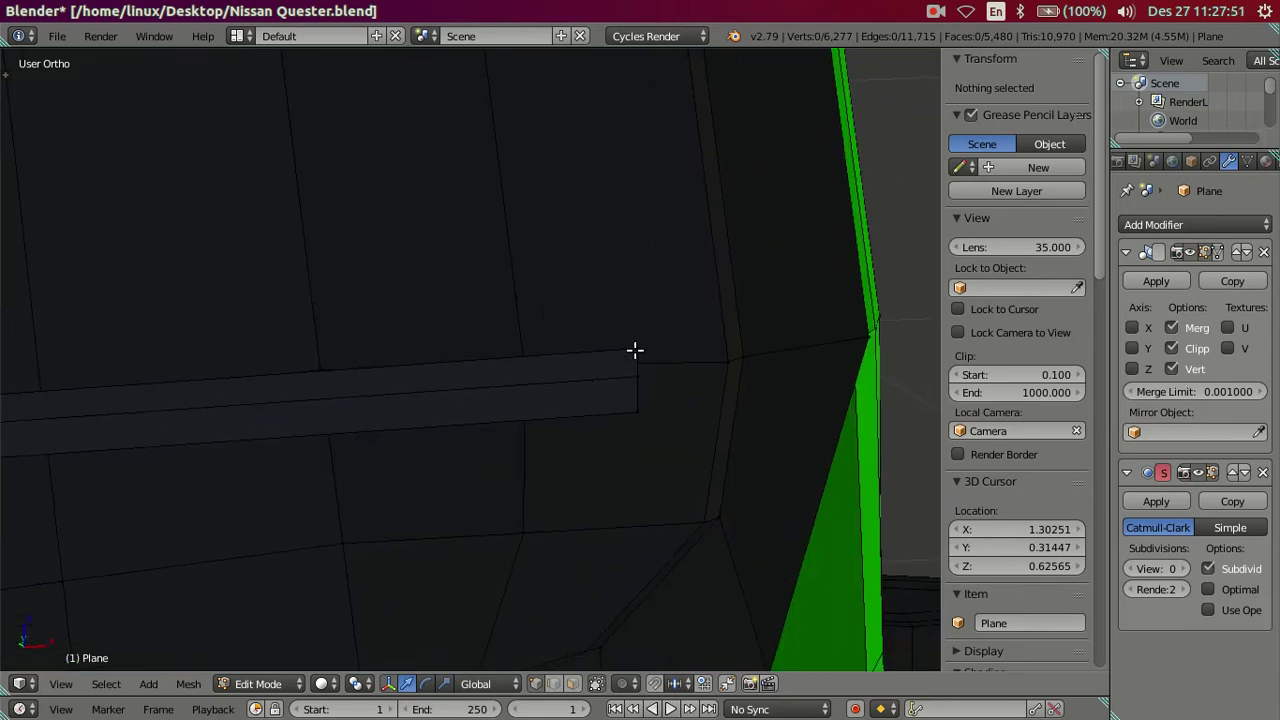
right_click(640, 347)
left_click_drag(640, 347, 630, 405)
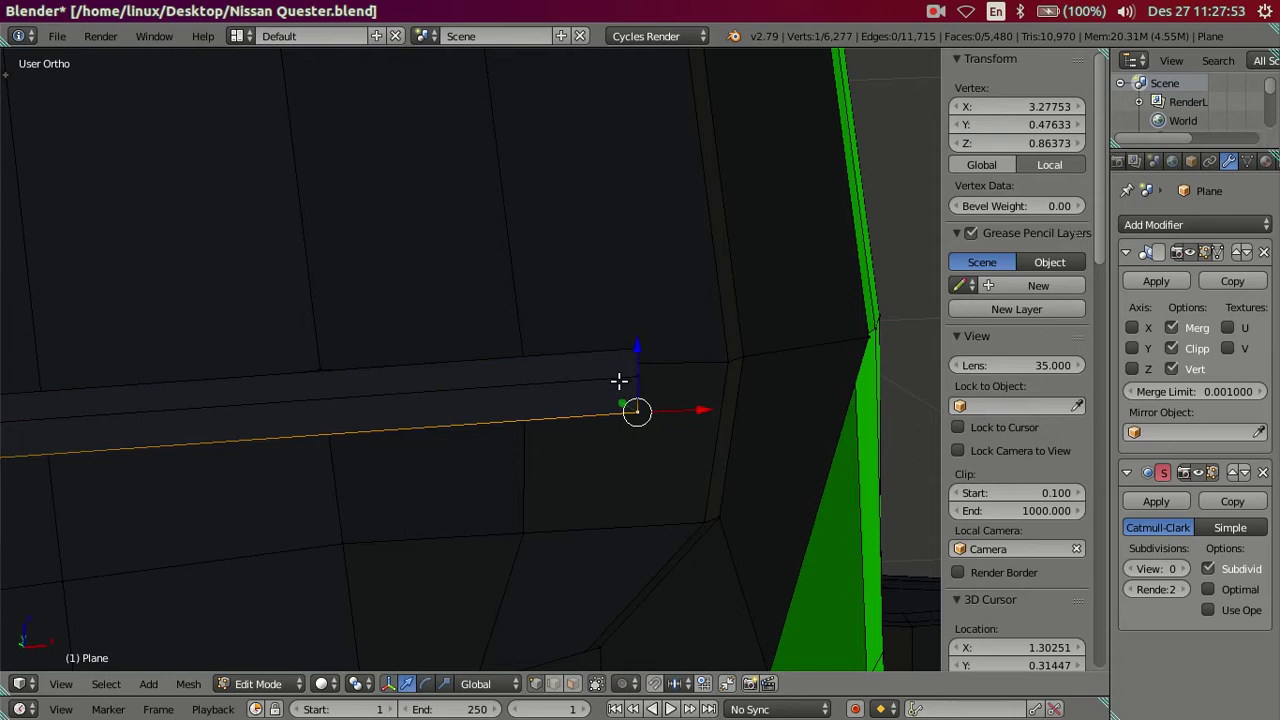
key("a")
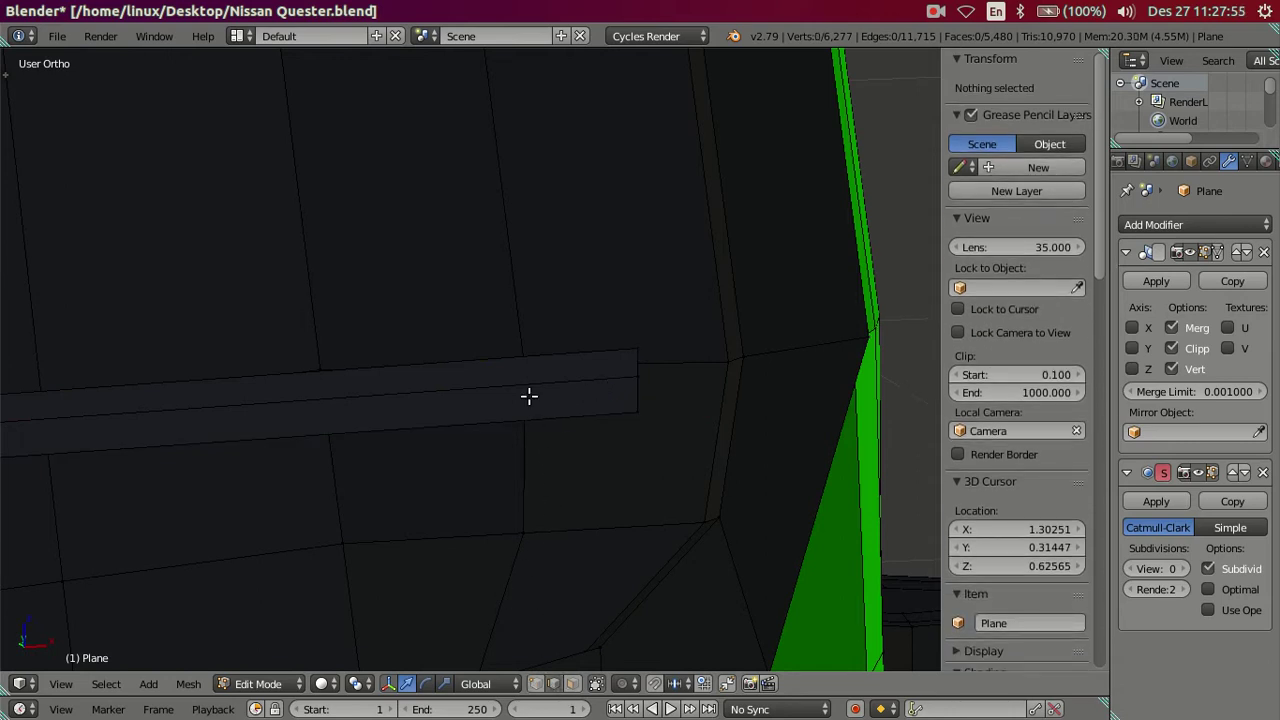
- Dissolve the surplus edge loop across the bar
right_click(529, 390, "alt")
key("x")
left_click(500, 480)
mouse_move(500, 480)
middle_mouse_down()
mouse_move(434, 432)
mouse_move(409, 391)
mouse_move(528, 392)
mouse_move(494, 340)
mouse_move(434, 346)
mouse_move(573, 403)
mouse_move(520, 463)
mouse_move(589, 463)
middle_mouse_up()
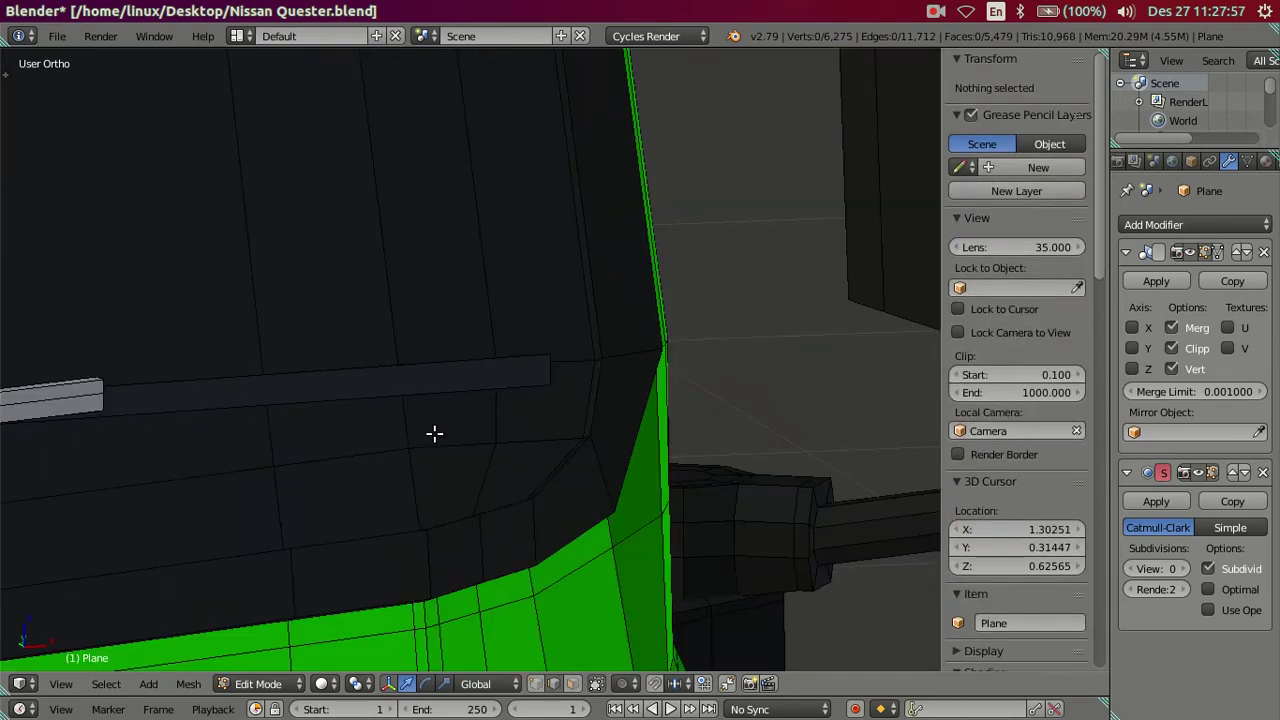
- Inspect the blade strip's face in front wireframe view against the reference photo
key("n")
key("KP_1")
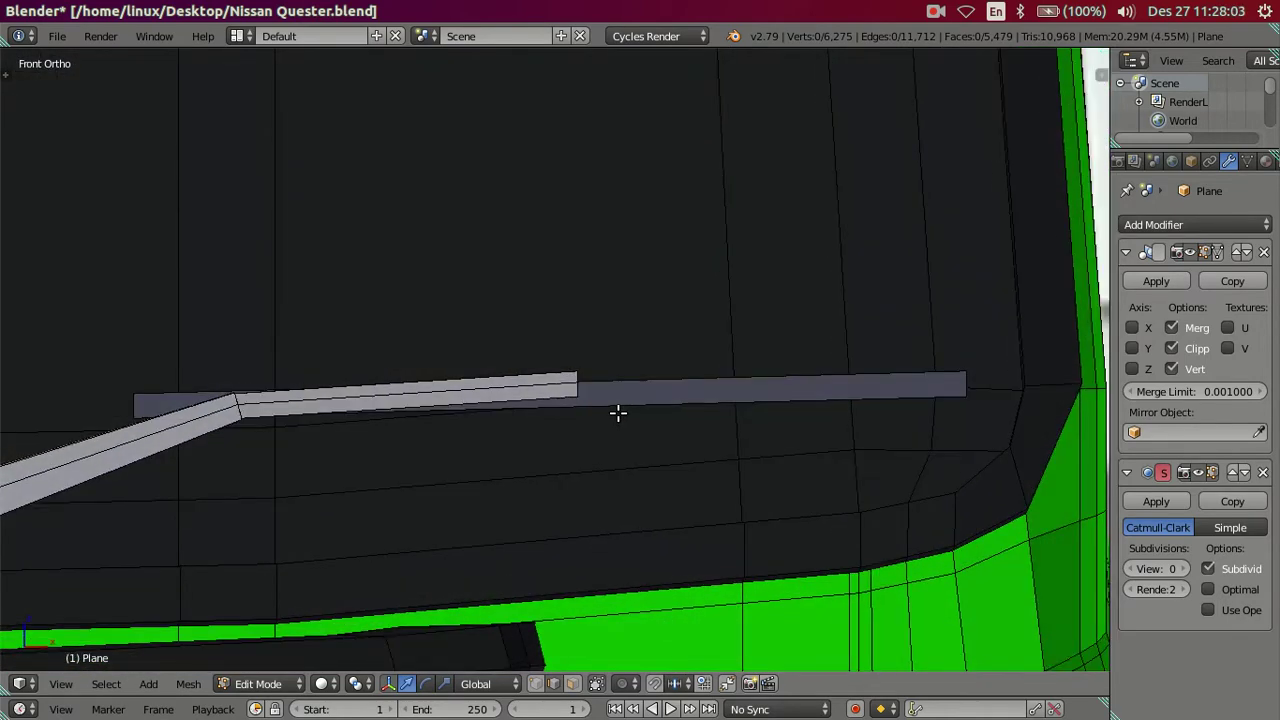
key("z")
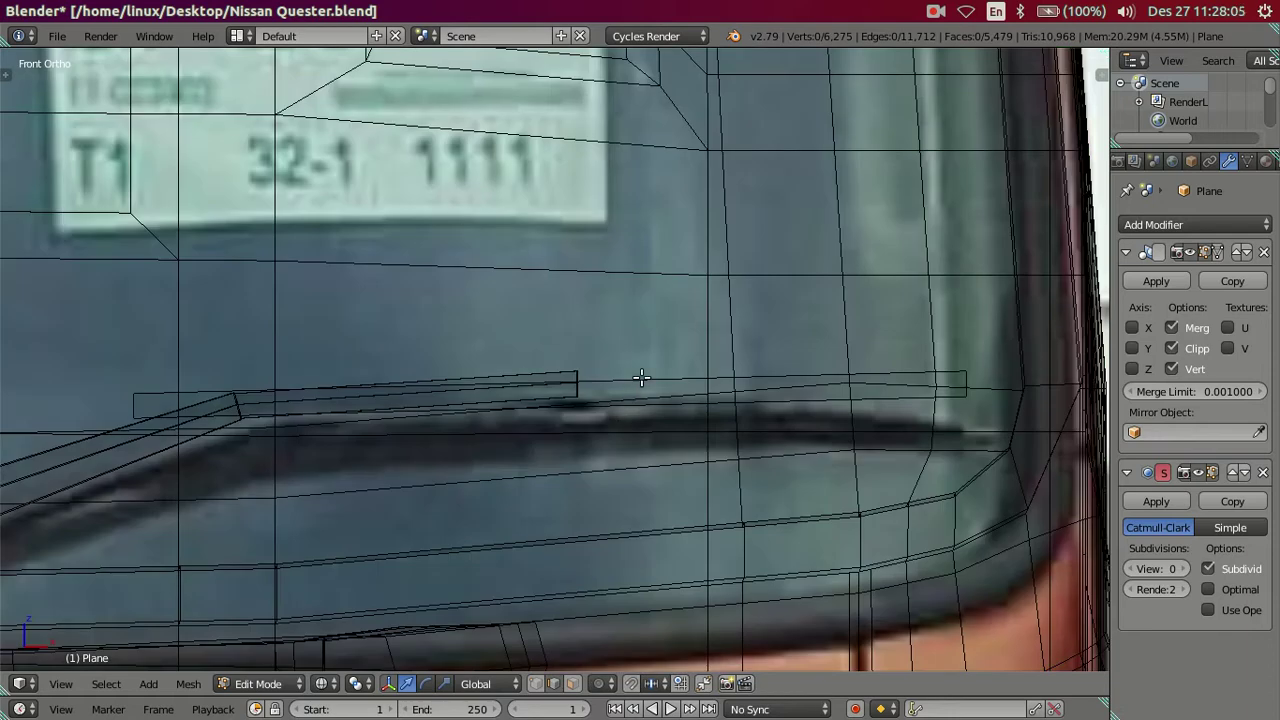
scroll(636, 382, "up", 2)
right_click(634, 389)
right_click(634, 389, "alt")
key("ctrl+f")
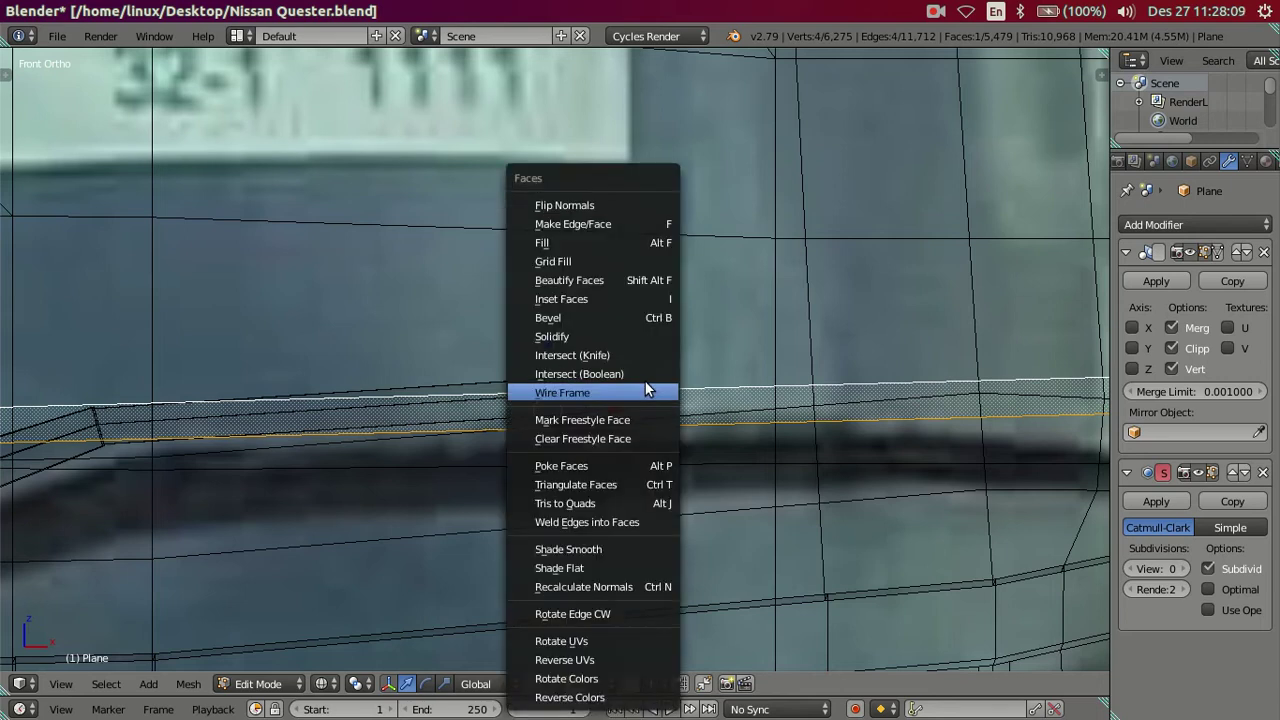
left_click(584, 205)
key("a")
- Line up a four-cut loop cut across the blade strip, slightly off front view
key("z")
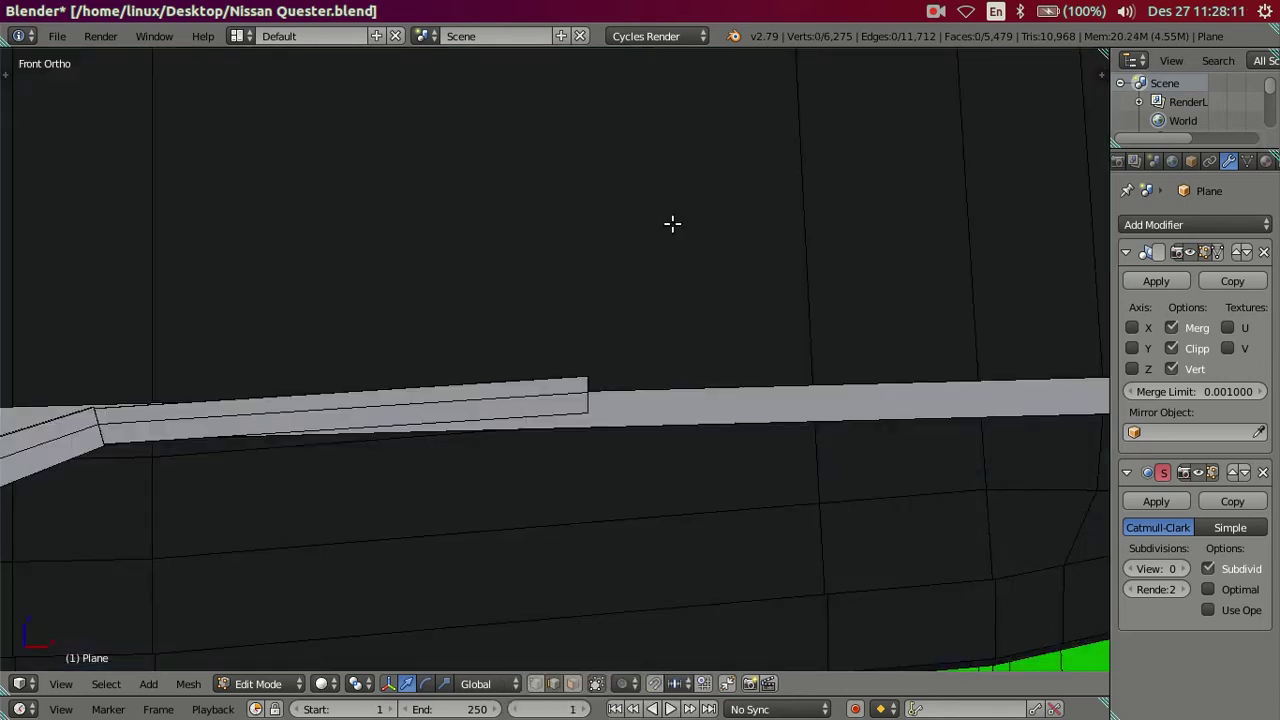
scroll(558, 320, "up", 1)
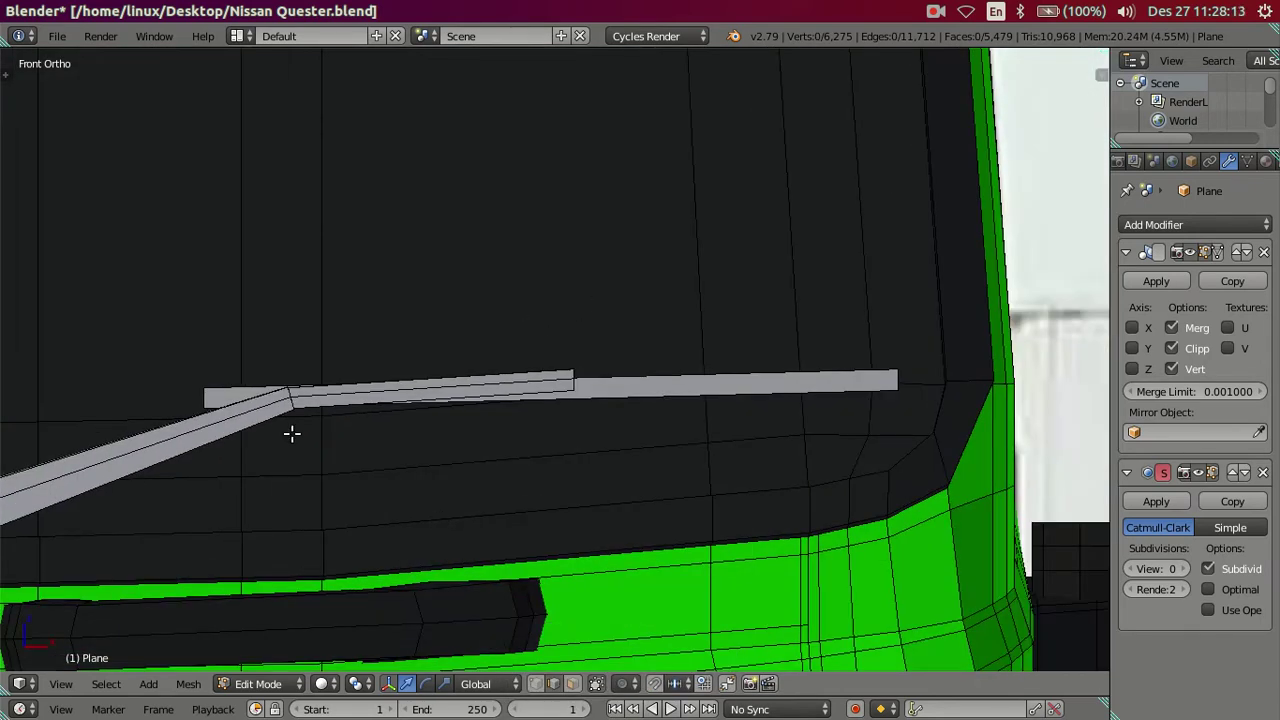
key("z")
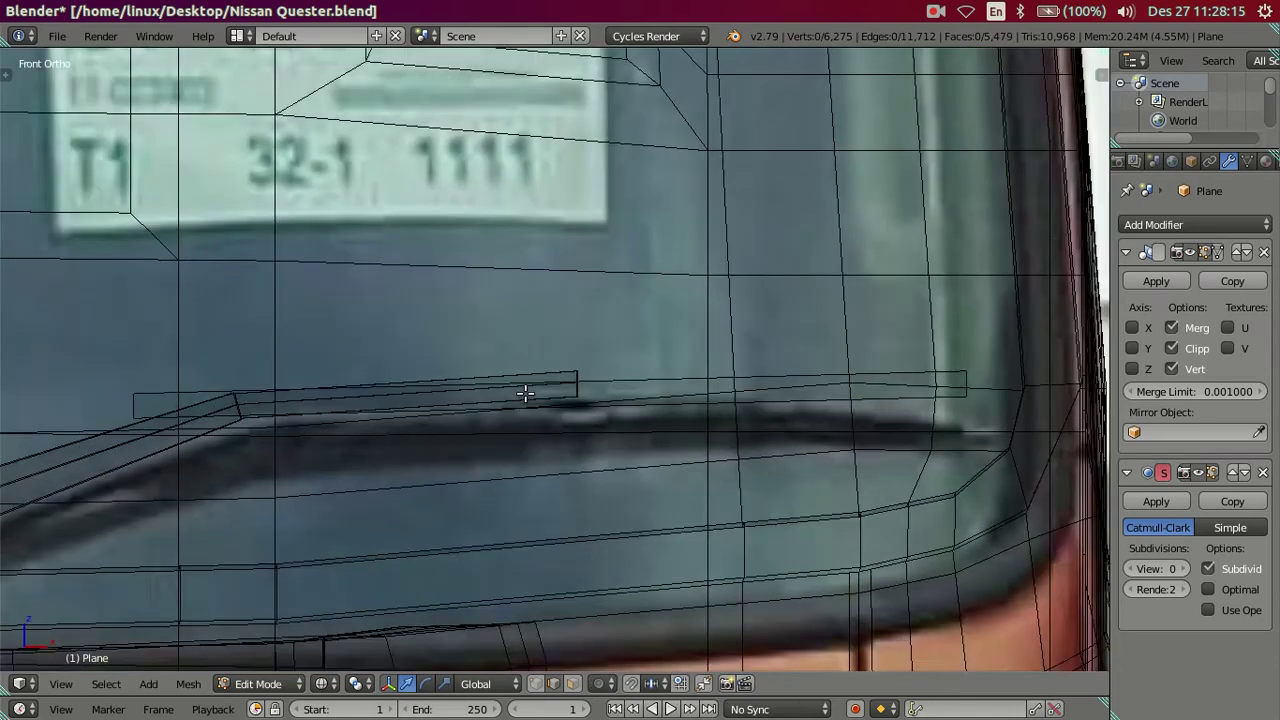
key("z")
mouse_move(859, 383)
middle_mouse_down()
mouse_move(774, 394)
mouse_move(809, 409)
mouse_move(654, 379)
middle_mouse_up()
key("ctrl+r")
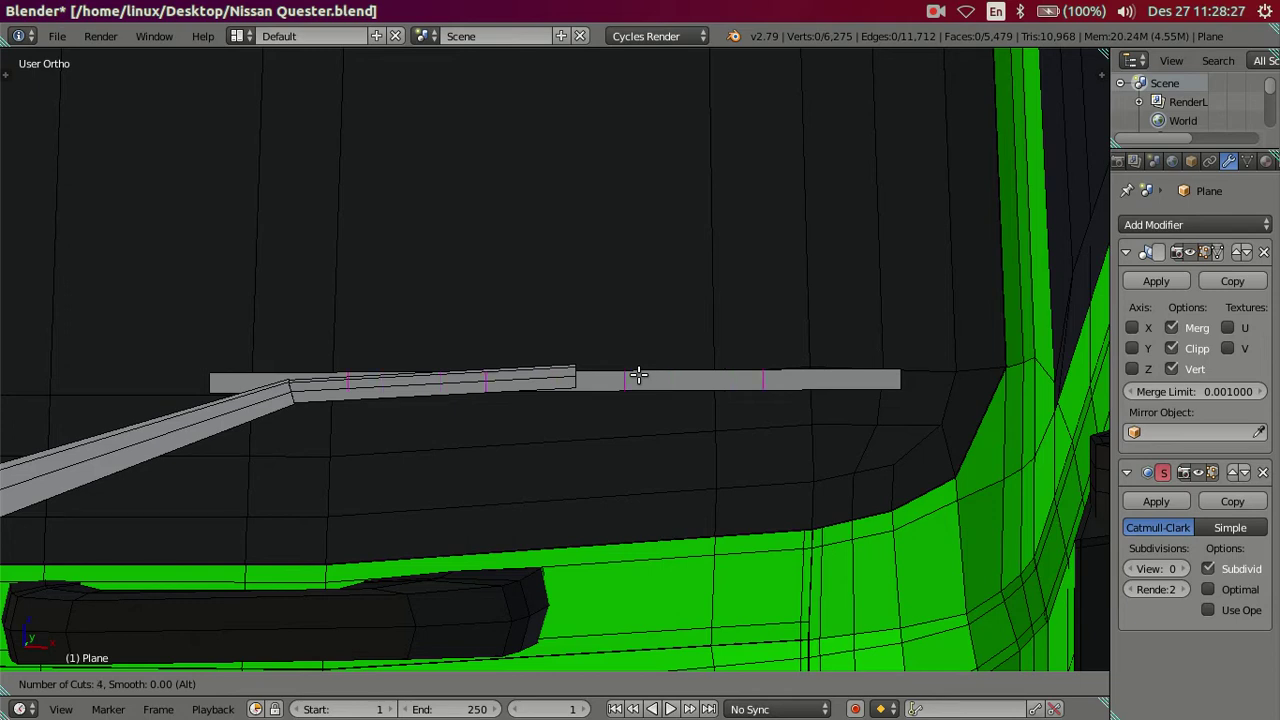
- Place the four evenly spaced cuts and taper the strip's right end vertically
left_click(638, 375)
right_click(638, 375)
middle_click_drag(751, 394, 730, 391)
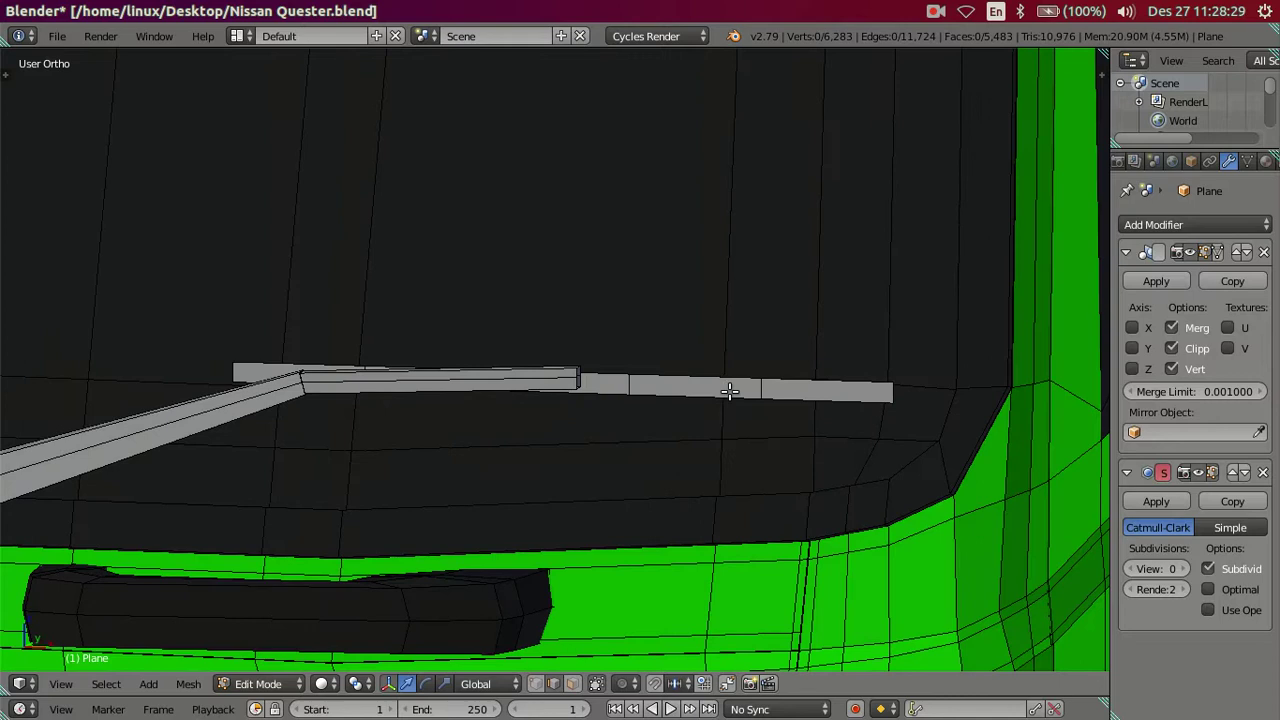
right_click(893, 393)
right_click(576, 380, "shift")
key("s")
key("z")
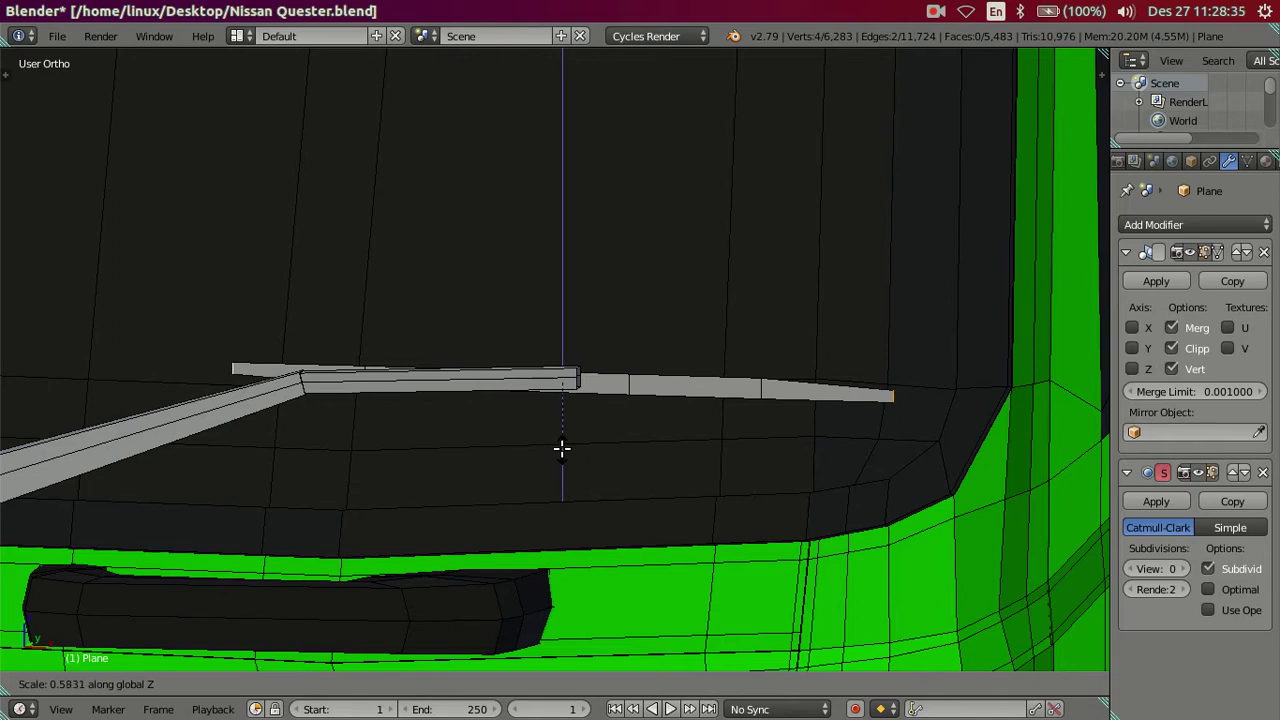
left_click(563, 442)
- Rotate the selected strip section in front view to sit over the reference wiper
key("KP_1")
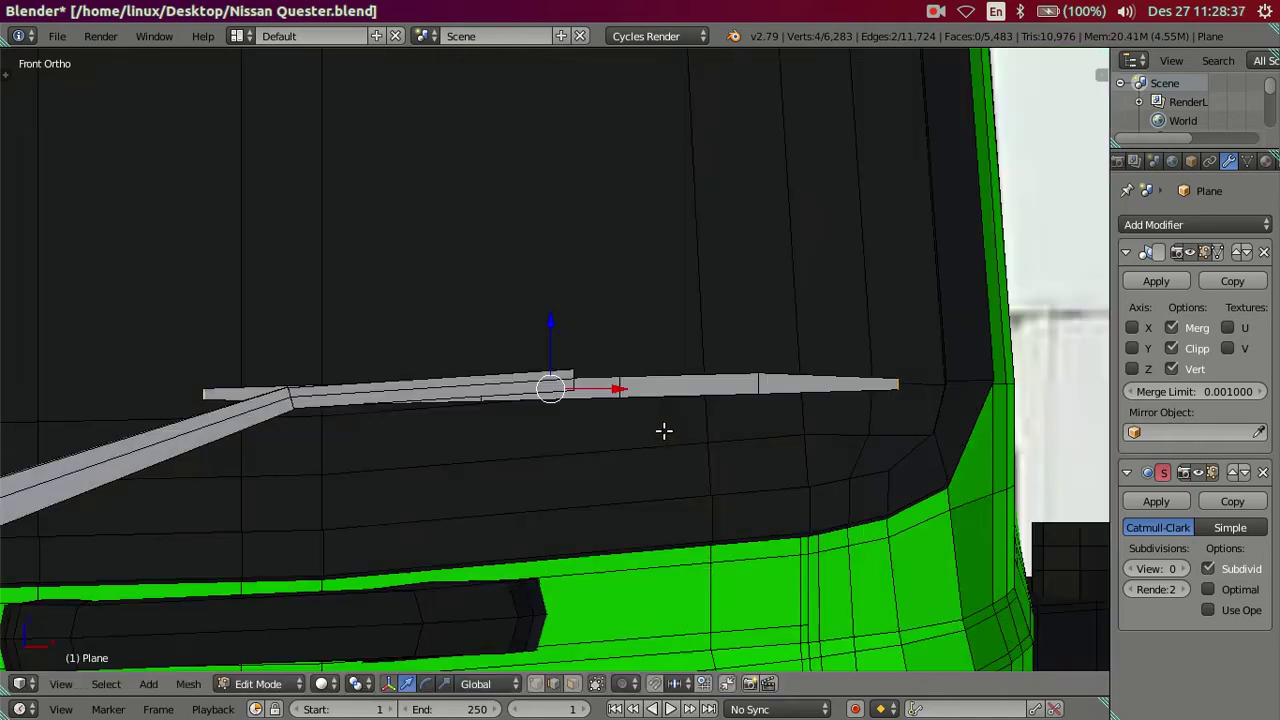
scroll(577, 398, "up", 1)
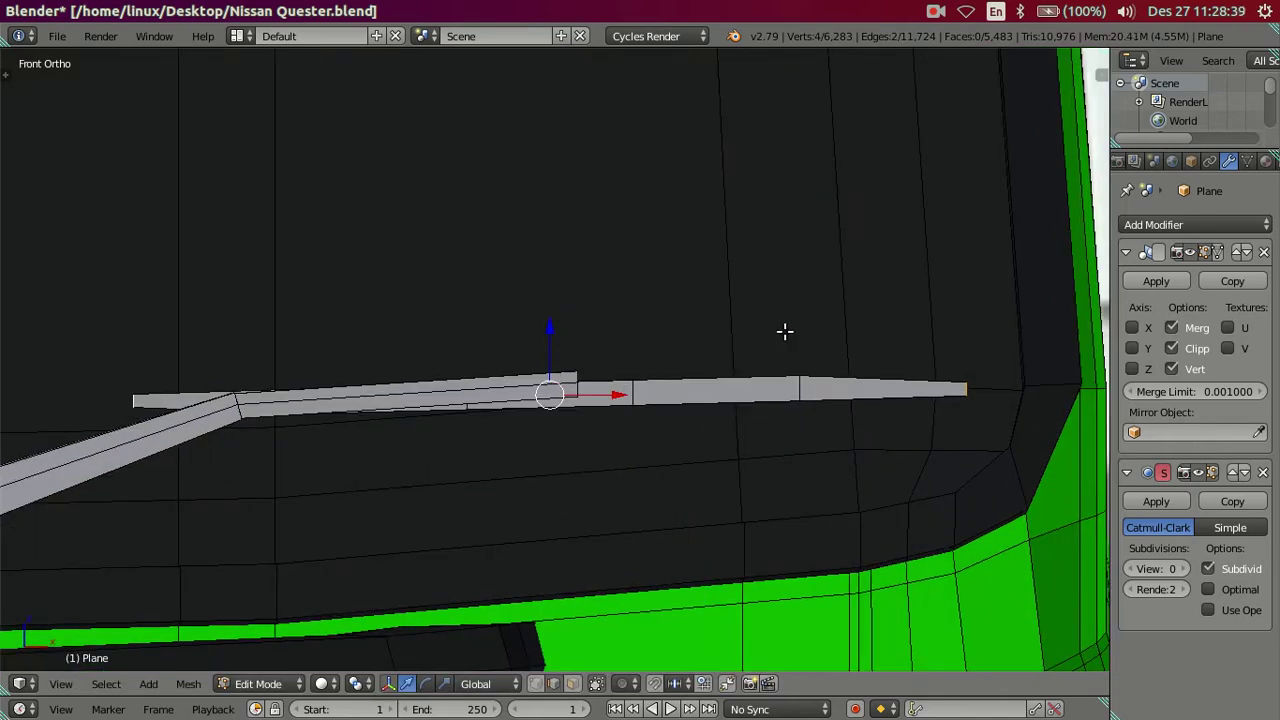
key("r")
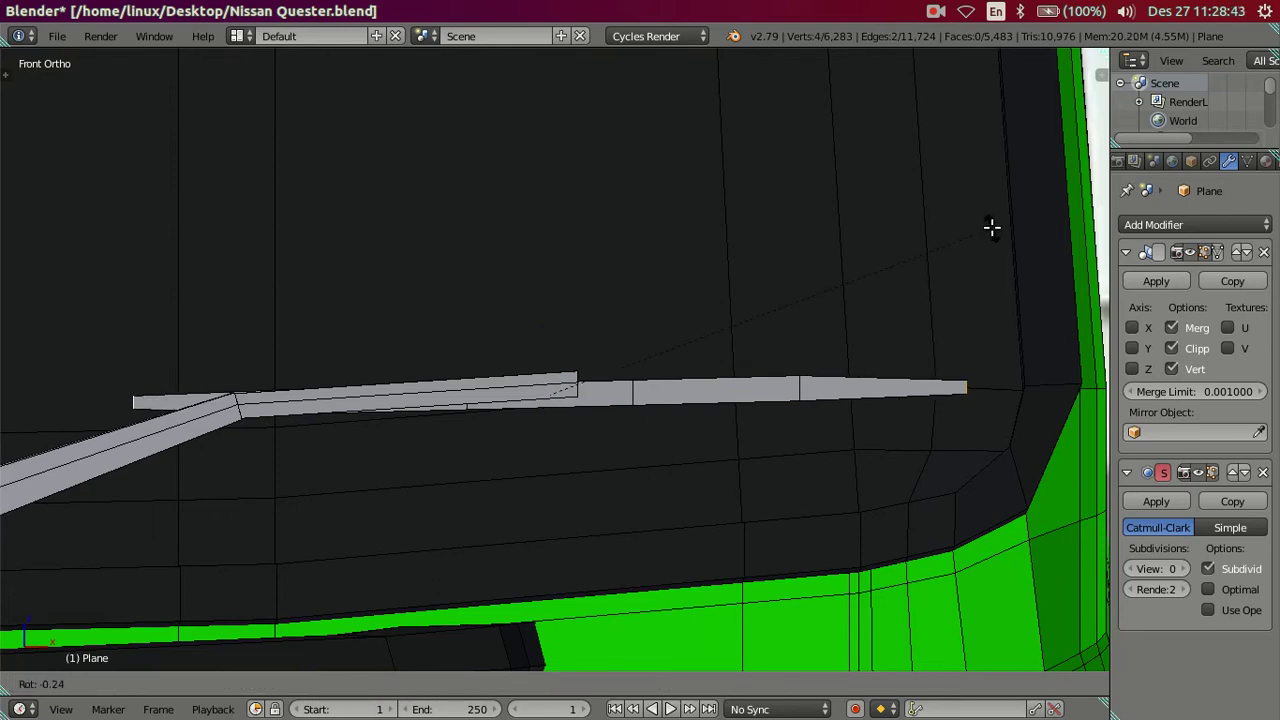
left_click(991, 227)
key("z")
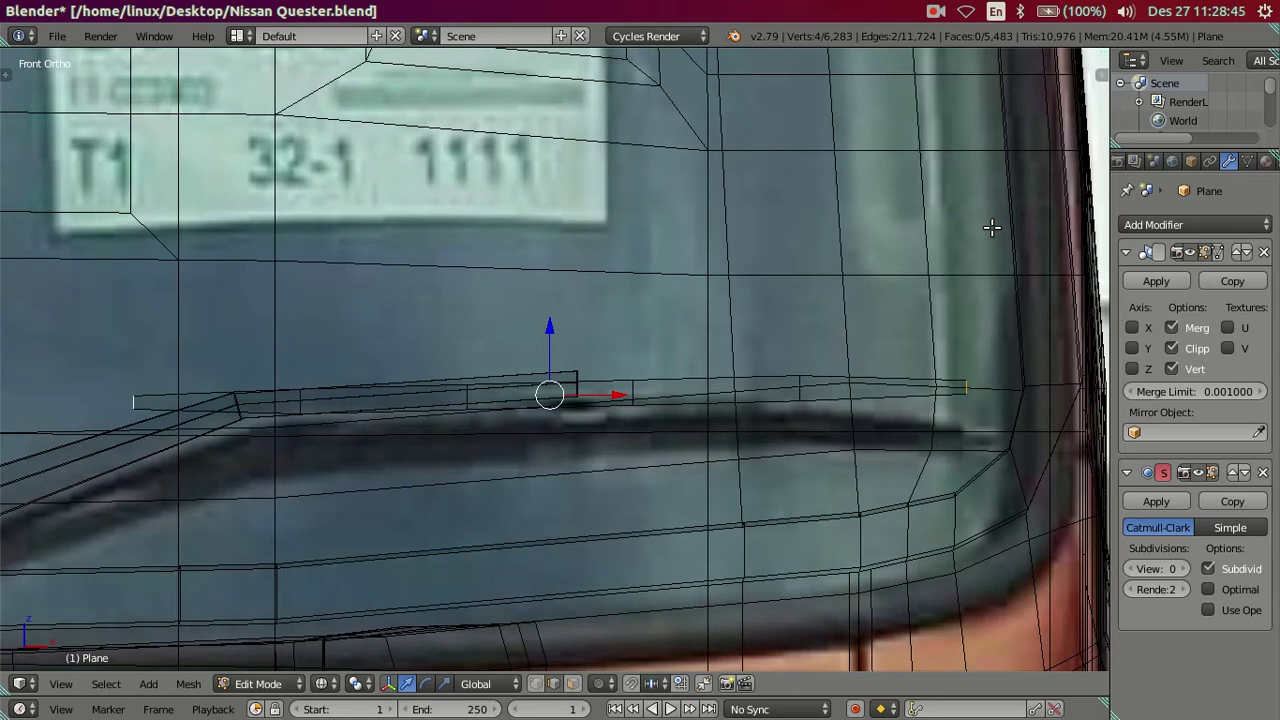
scroll(897, 314, "up", 2)
middle_click_drag(266, 394, 621, 311, "shift")
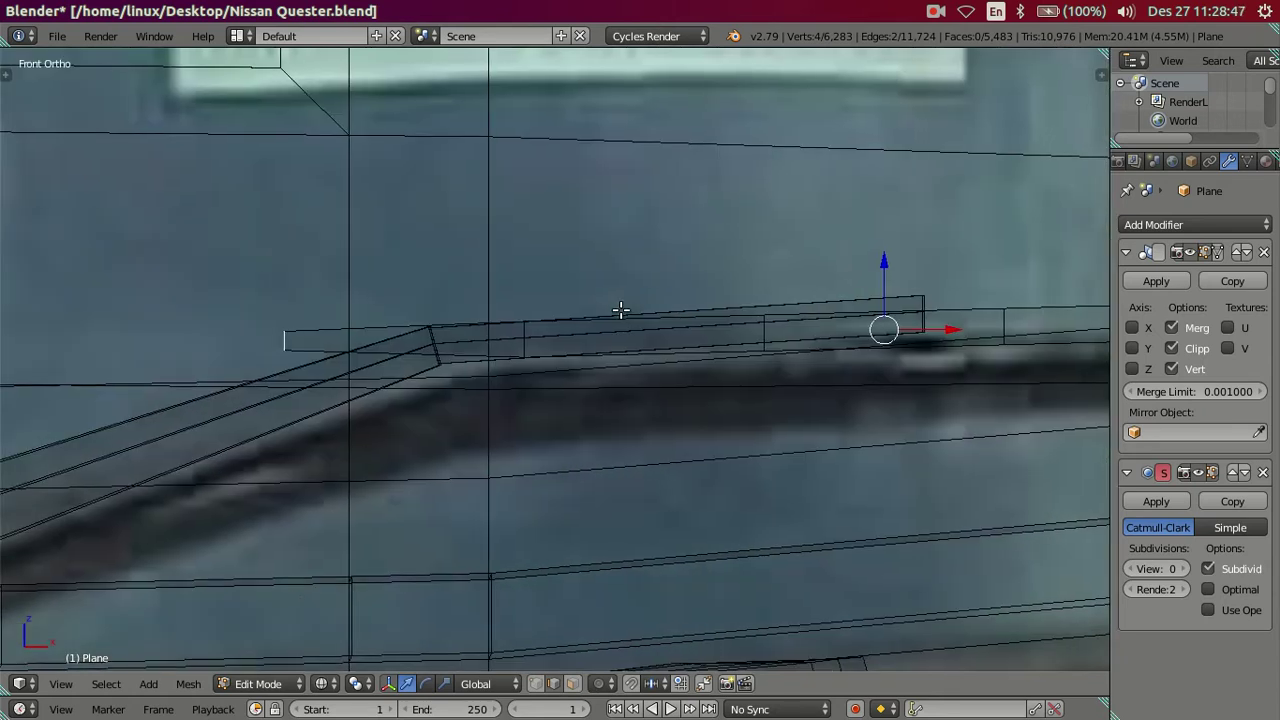
- Lower the strip's left end edge vertically to line up with the reference wiper
right_click(287, 330)
key("g")
key("z")
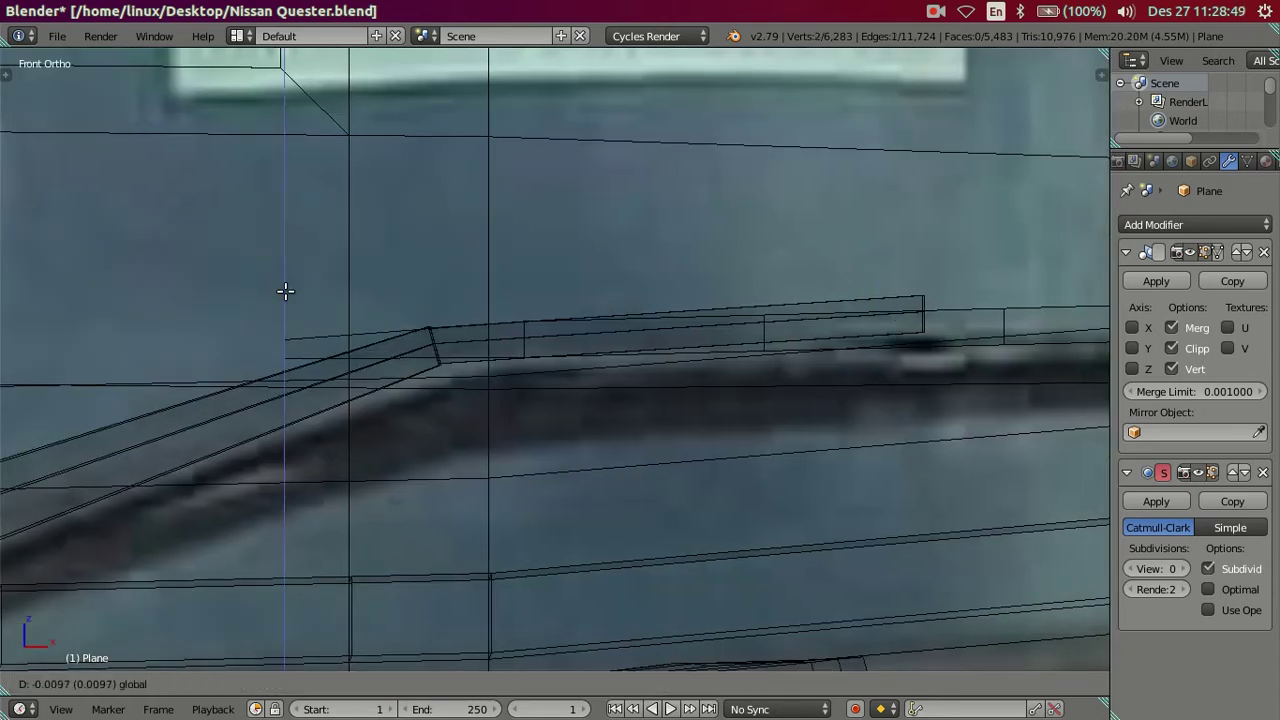
left_click(287, 290)
key("a")
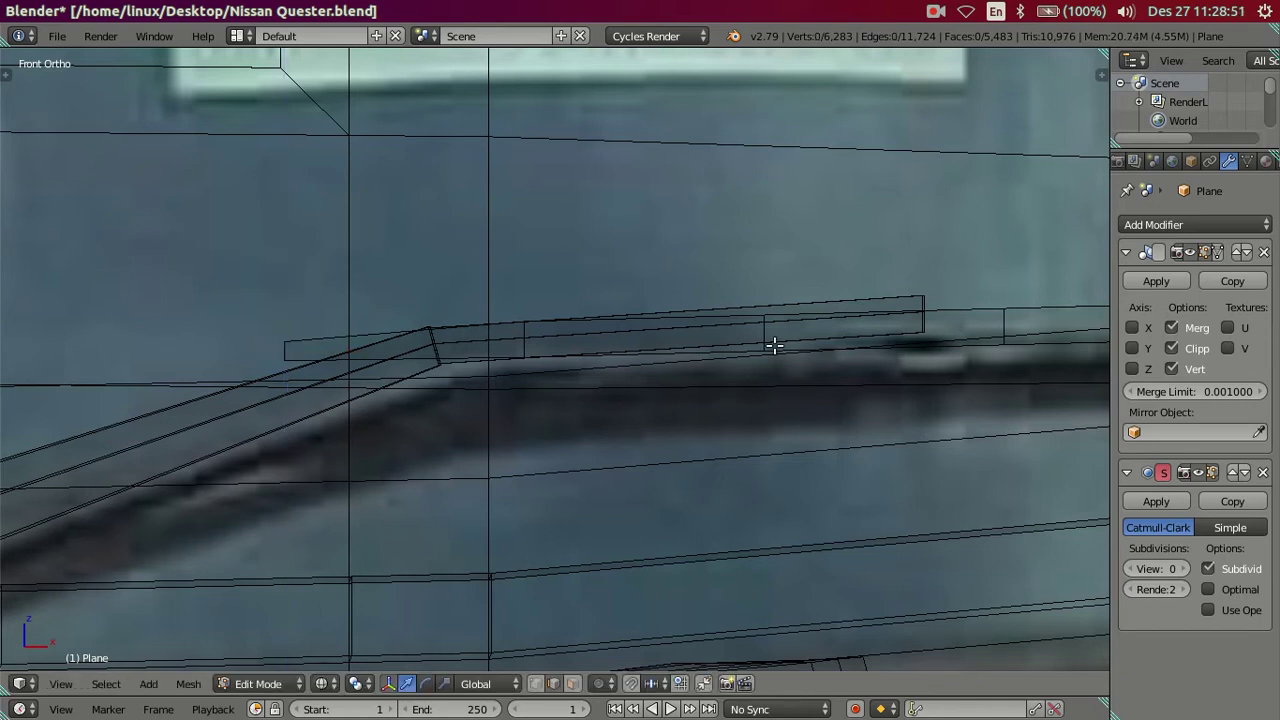
key("z")
middle_click_drag(800, 370, 660, 369, "shift")
scroll(694, 366, "down", 4)
right_click(272, 412)
- Briefly hide the left strip, then nudge the blade's left-end edge up vertically
key("l")
key("h")
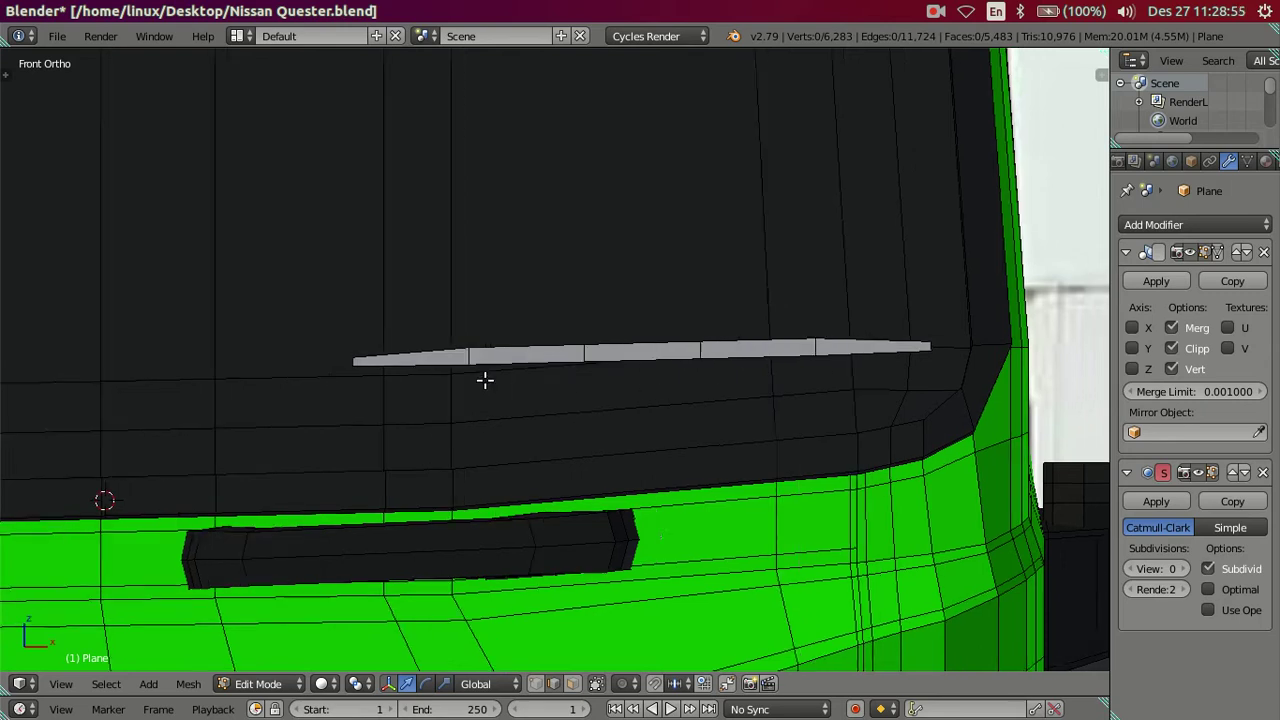
scroll(486, 380, "down", 3, "ctrl")
key("alt+h")
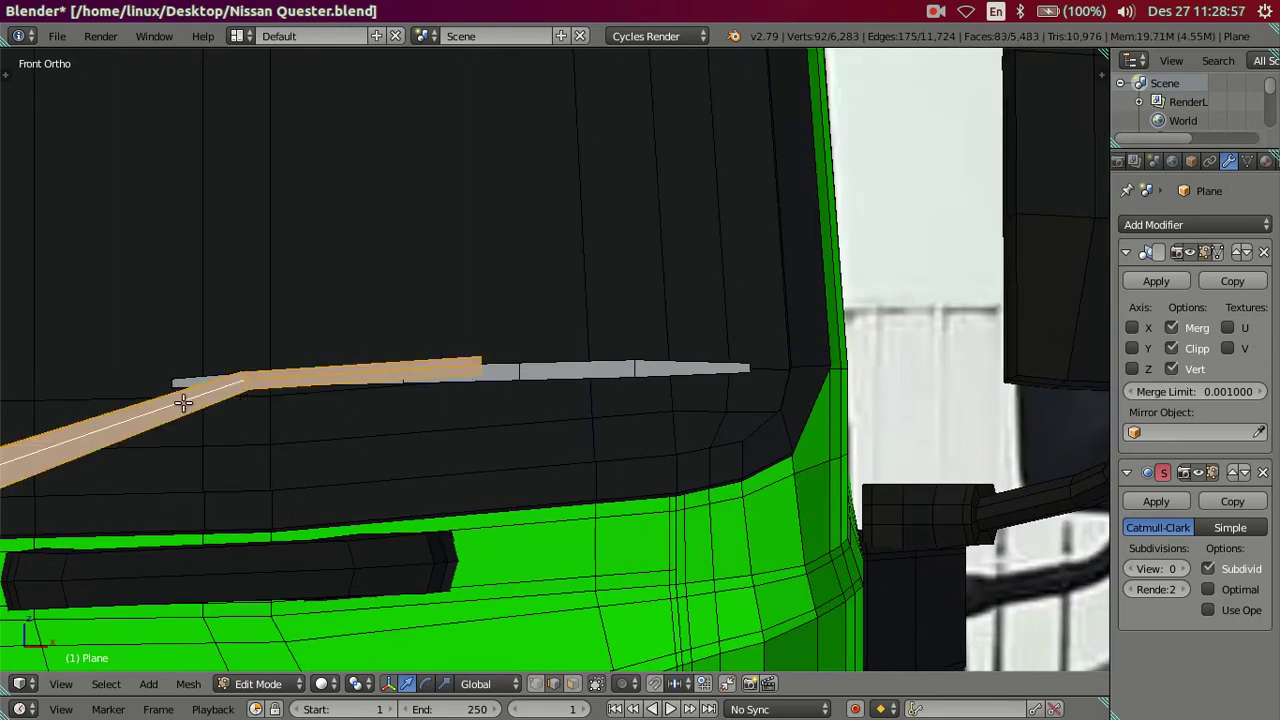
key("a")
scroll(180, 398, "up", 2)
scroll(131, 400, "up", 3)
right_click(131, 400)
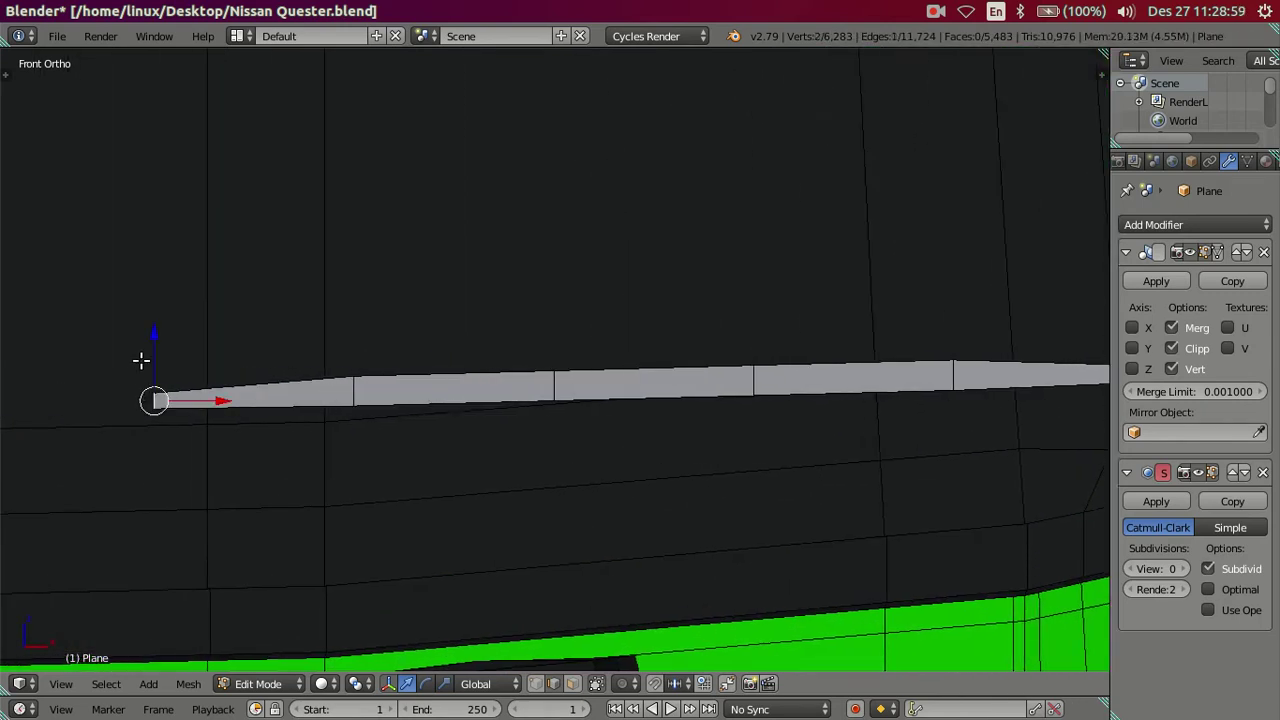
key("g")
key("z")
left_click(151, 330)
key("a")
- Narrow both end edges of the blade strip by scaling them vertically
middle_click_drag(840, 397, 706, 391, "shift")
right_click(712, 390)
right_click(127, 401, "shift")
key("s")
key("z")
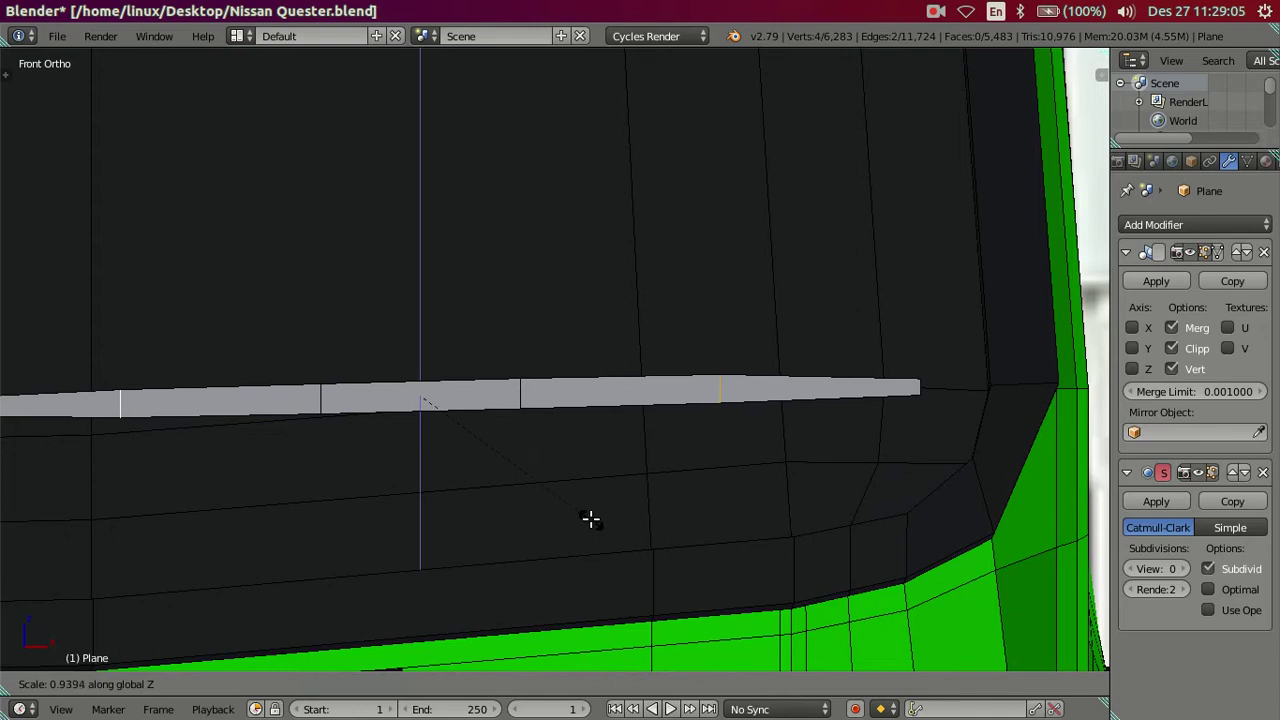
left_click(590, 518)
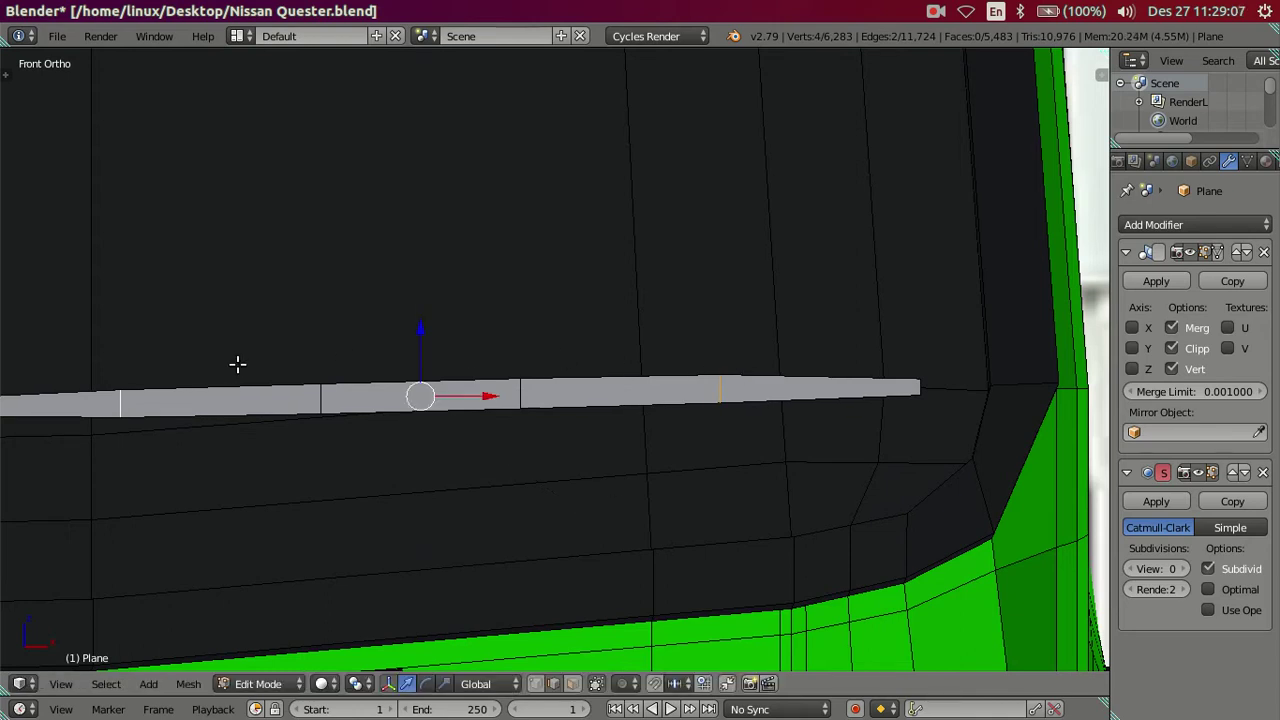
key("r")
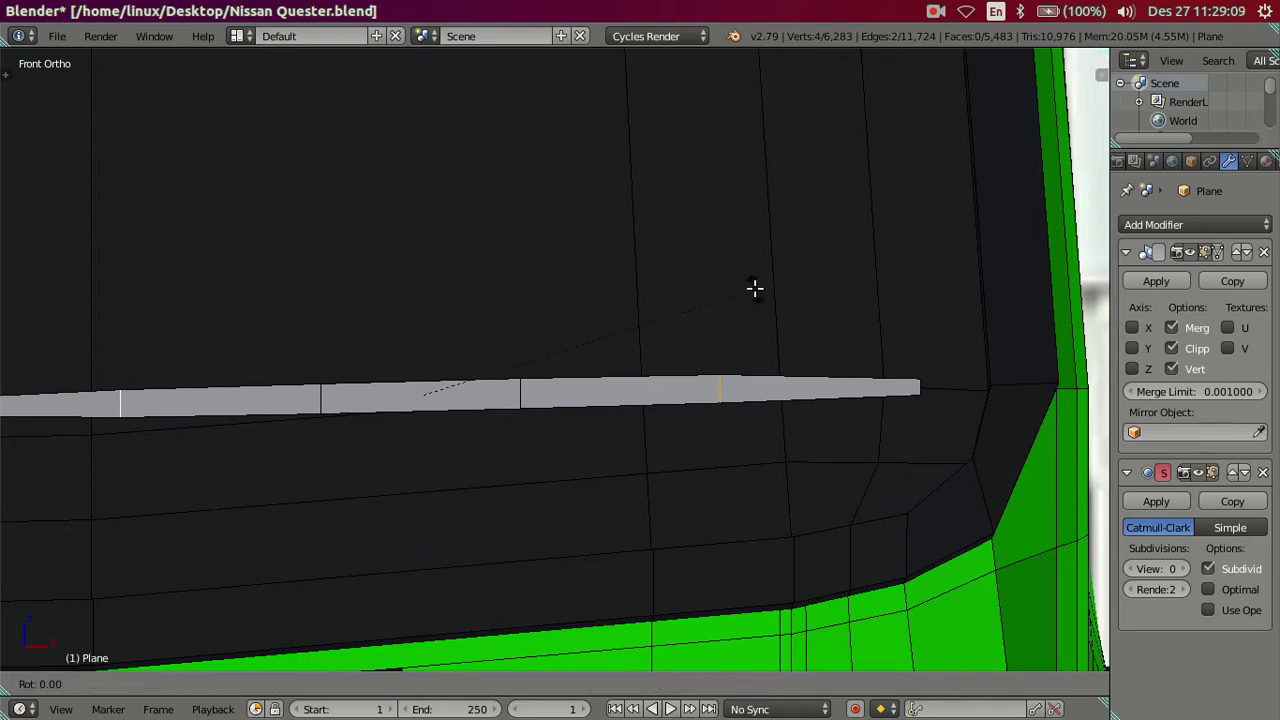
key("Escape")
key("a")
- Nudge the edge at the strip's right tip vertically
right_click(924, 385)
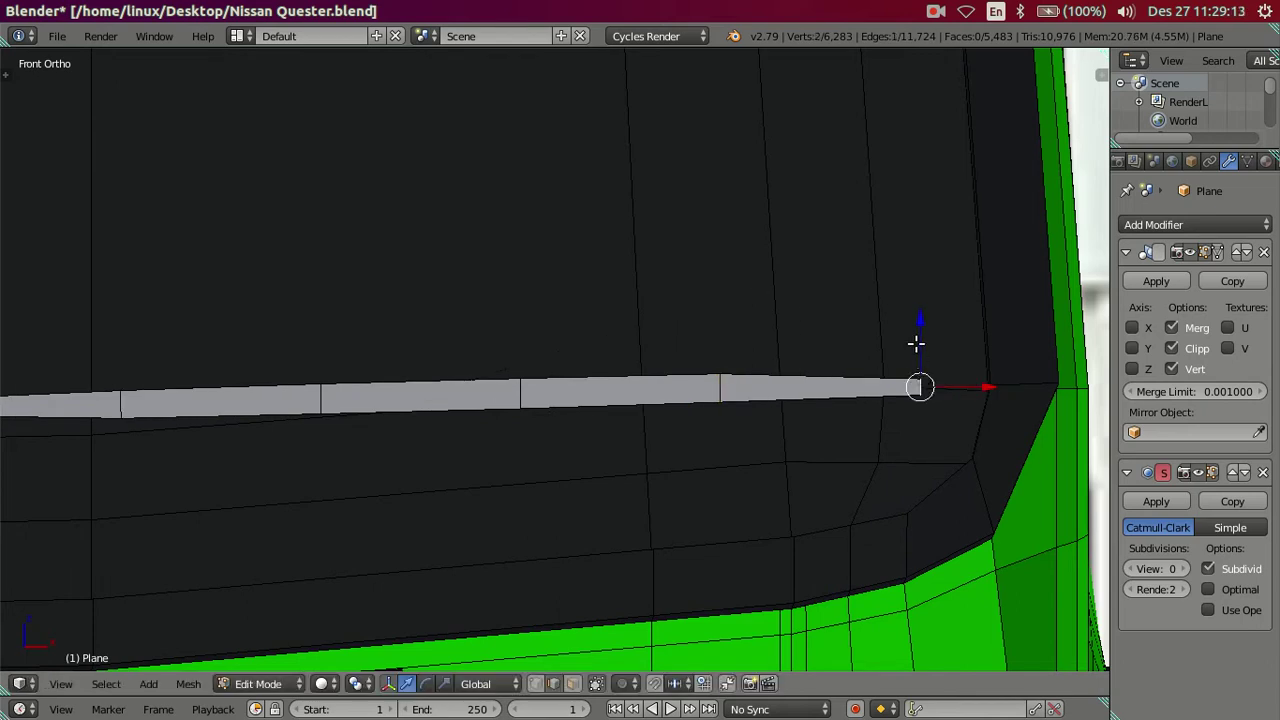
key("g")
key("z")
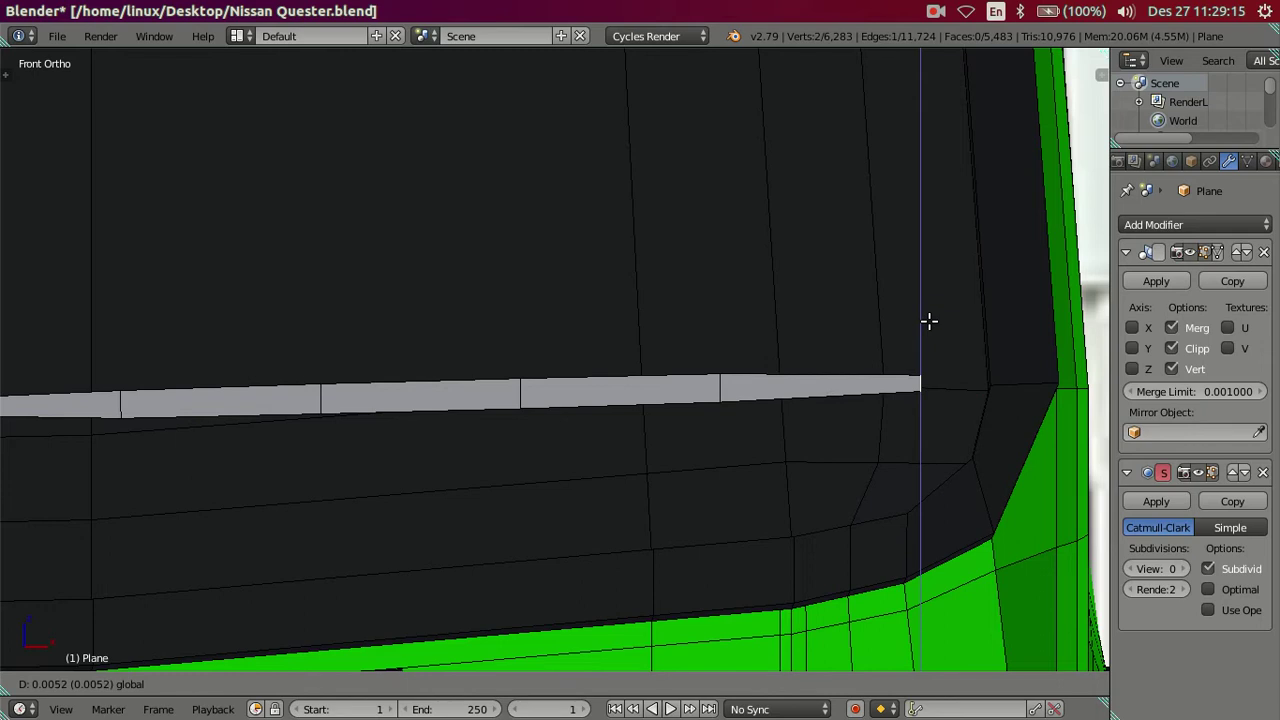
left_click(927, 320)
key("a")
scroll(563, 371, "down", 2)
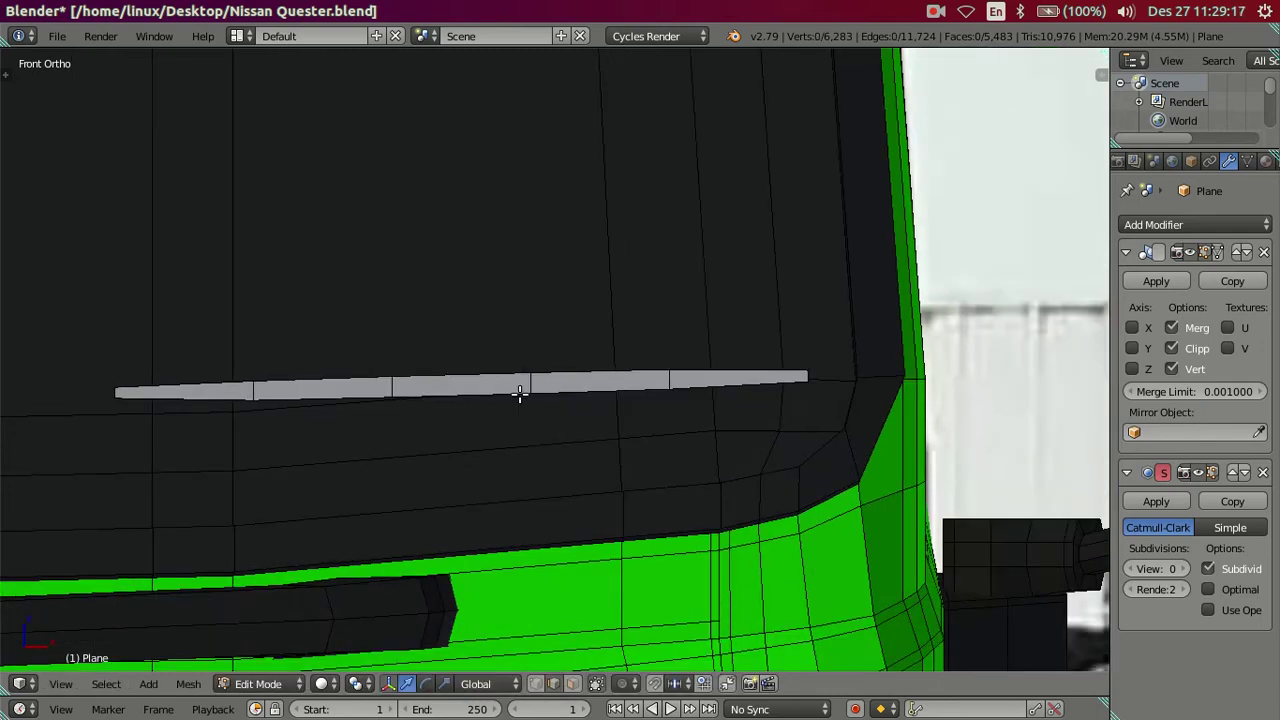
scroll(519, 393, "up", 1)
scroll(577, 410, "up", 1)
- Scale the whole strip vertically to make it thinner
right_click(524, 392)
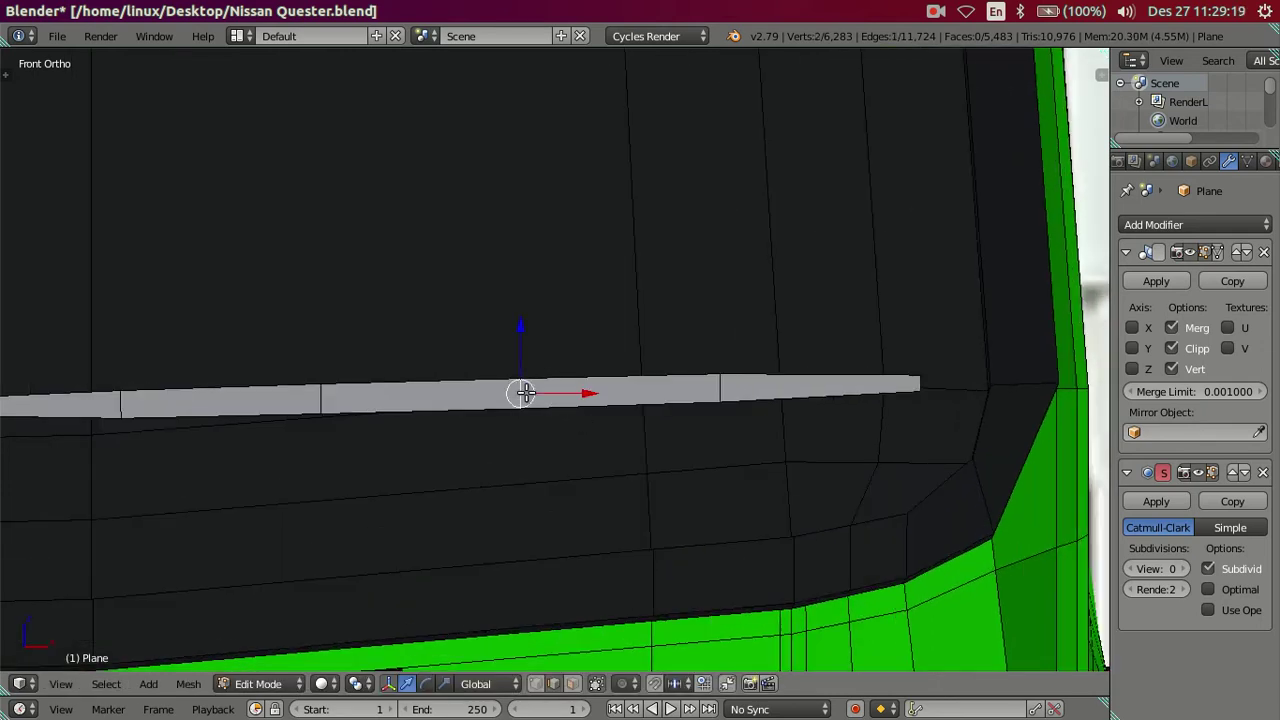
key("ctrl+l")
key("s")
key("z")
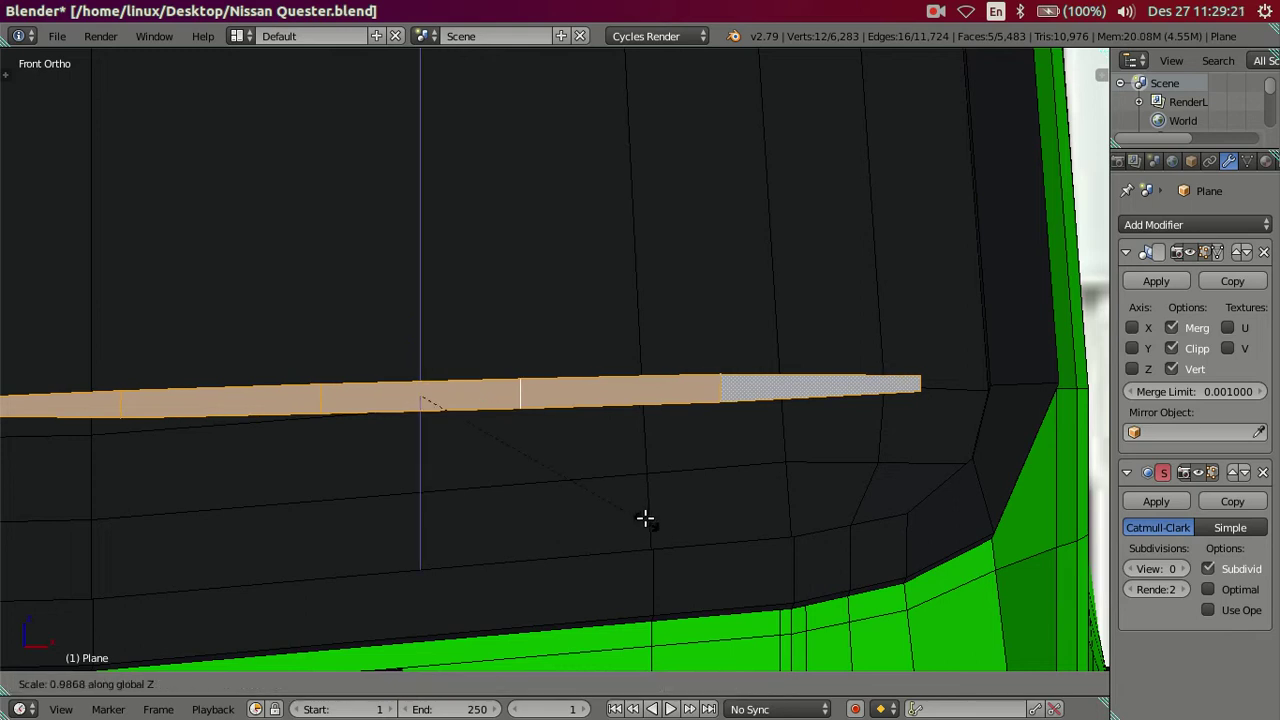
left_click(642, 507)
scroll(606, 463, "down", 2)
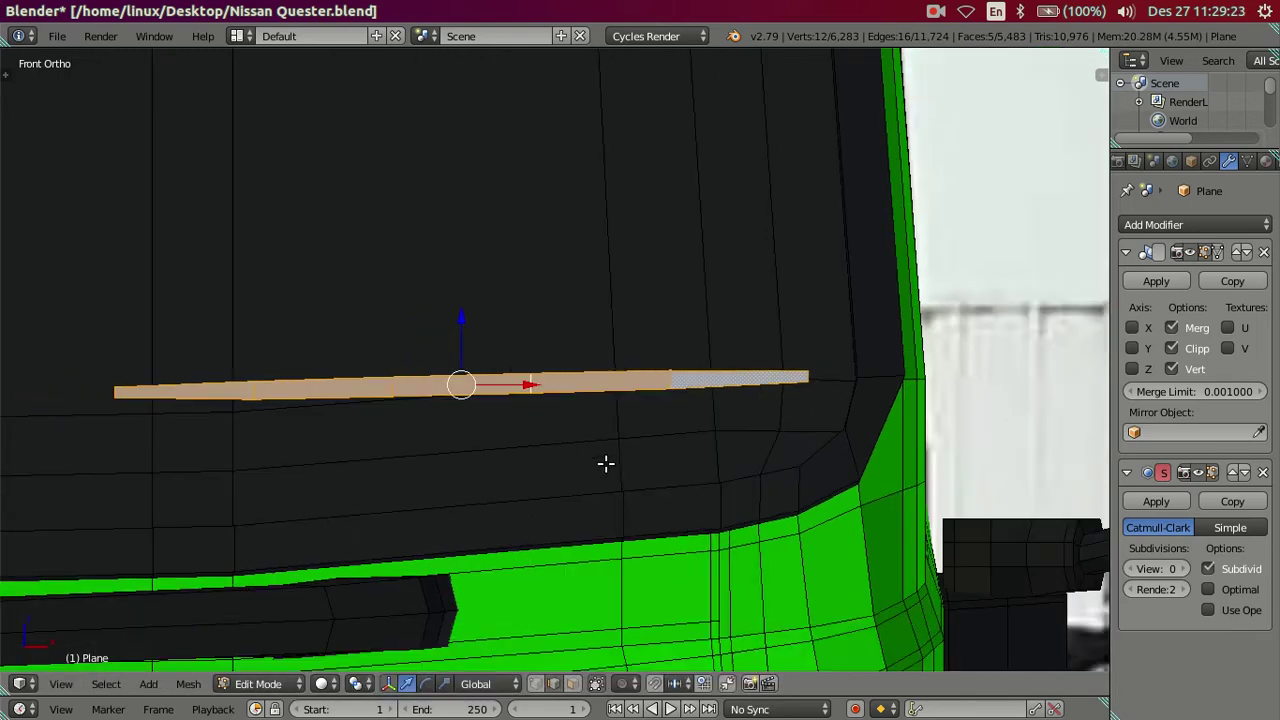
key("a")
- Nudge the strip's bottom edge row slightly along its length
scroll(606, 463, "up", 1)
right_click(124, 405)
right_click(775, 393, "ctrl")
scroll(700, 417, "up", 1)
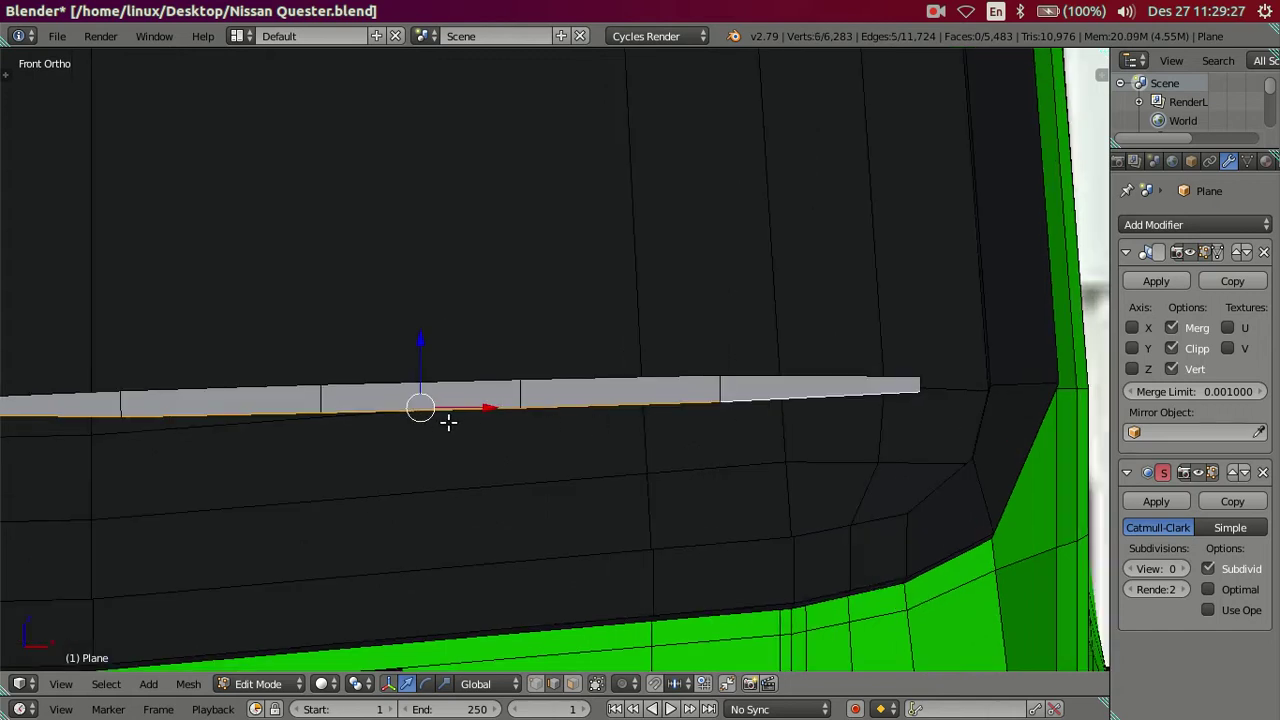
left_click_drag(488, 403, 492, 402)
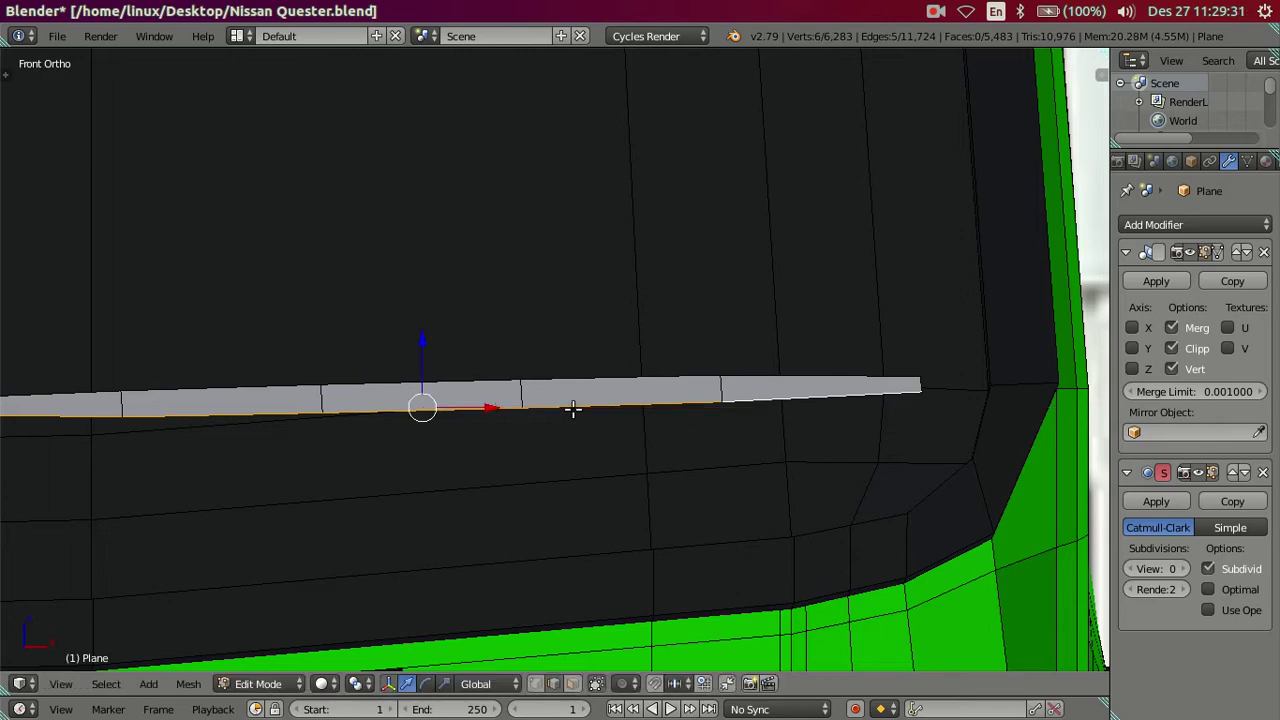
key("a")
scroll(654, 431, "down", 3)
mouse_move(654, 431)
middle_mouse_down()
mouse_move(574, 397)
mouse_move(475, 430)
mouse_move(463, 486)
middle_mouse_up()
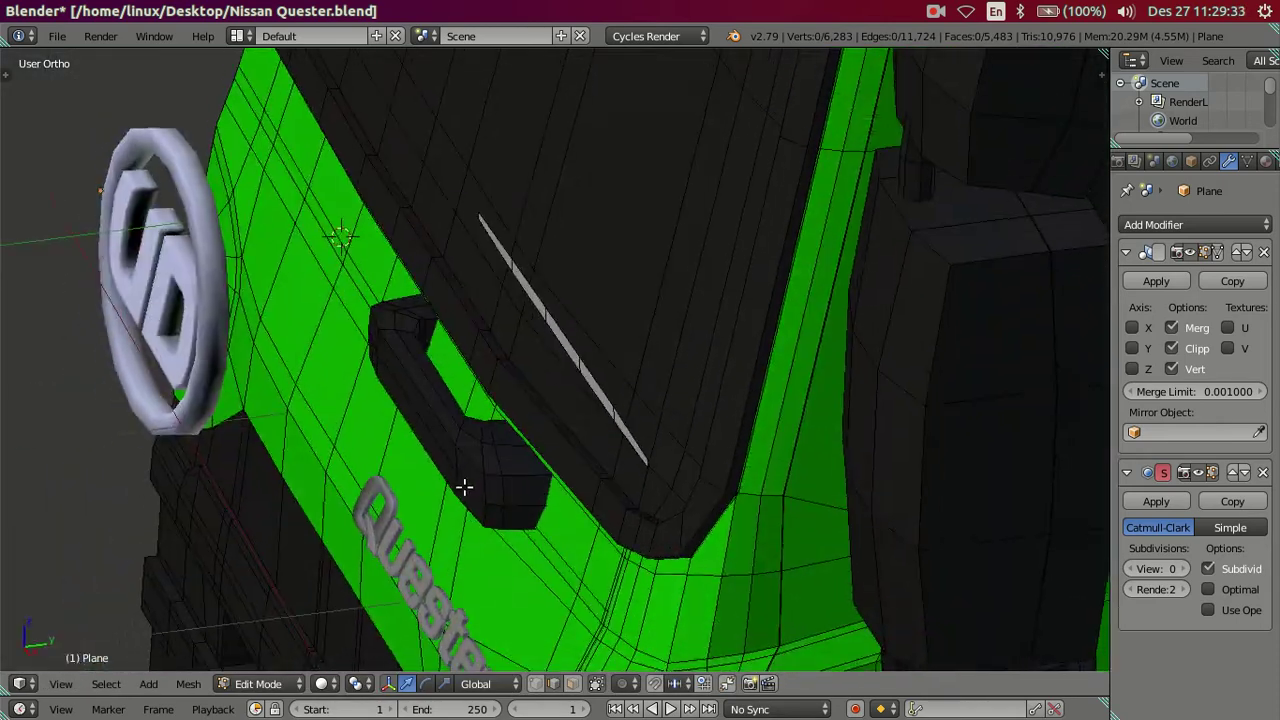
- Select the whole grey strip and view it end-on from the right side
scroll(600, 449, "up", 2)
scroll(743, 509, "up", 3)
right_click(745, 545)
mouse_move(745, 545)
middle_mouse_down()
mouse_move(700, 443)
mouse_move(697, 491)
middle_mouse_up()
key("l")
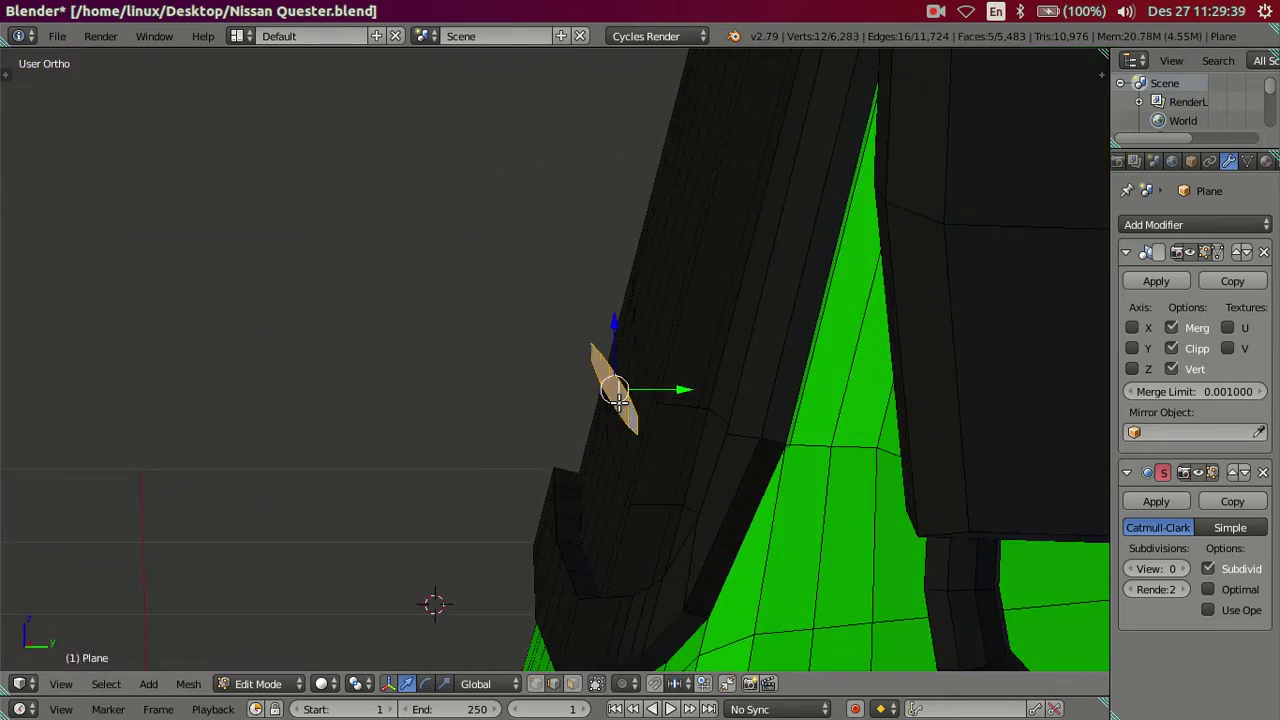
key("KP_3")
scroll(620, 405, "up", 3)
mouse_move(673, 431)
middle_mouse_down()
mouse_move(657, 434)
mouse_move(669, 437)
middle_mouse_up()
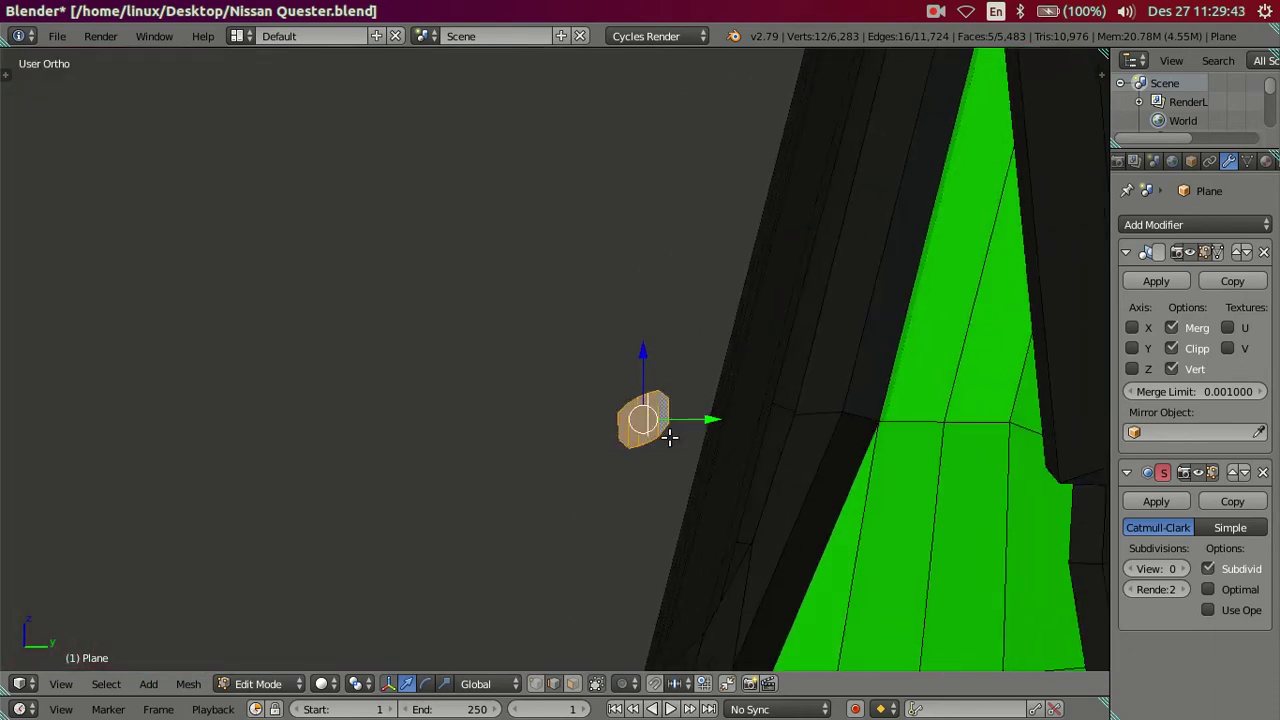
key("KP_1")
key("KP_3")
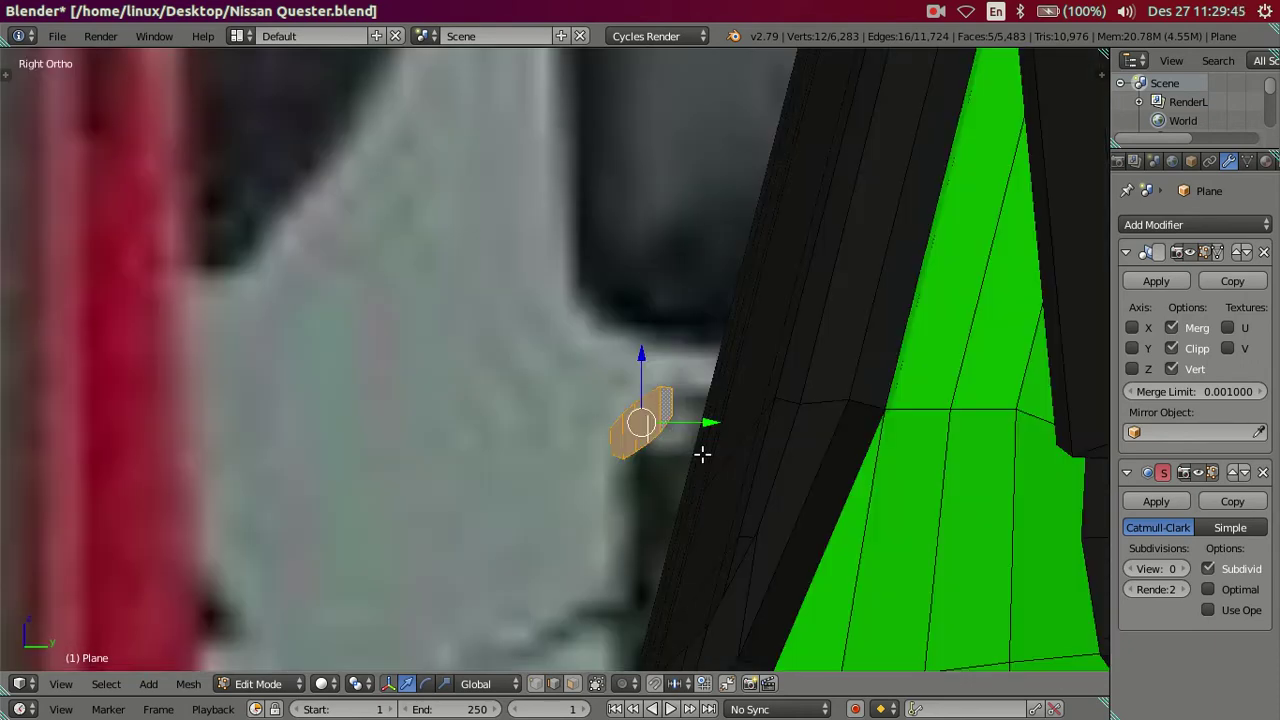
- Tilt the strip in three successive rotations to lean along the windshield glass
key("r")
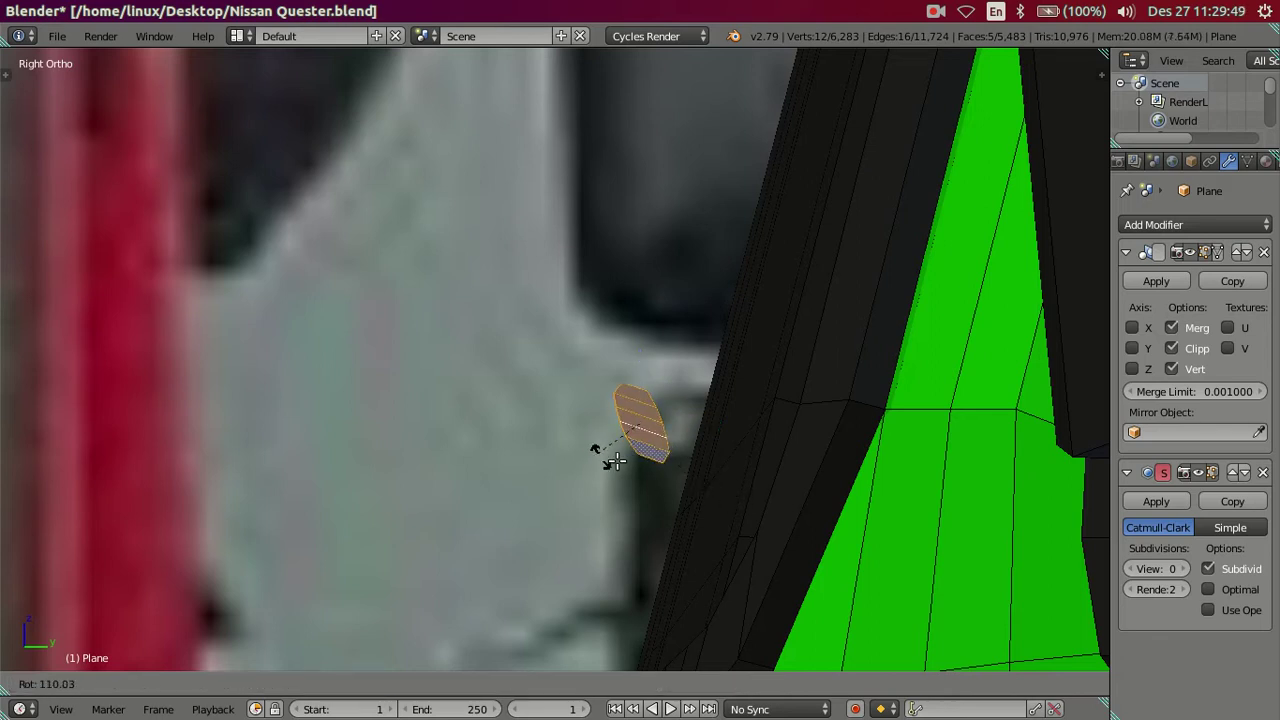
left_click(651, 468)
middle_click_drag(651, 468, 664, 455)
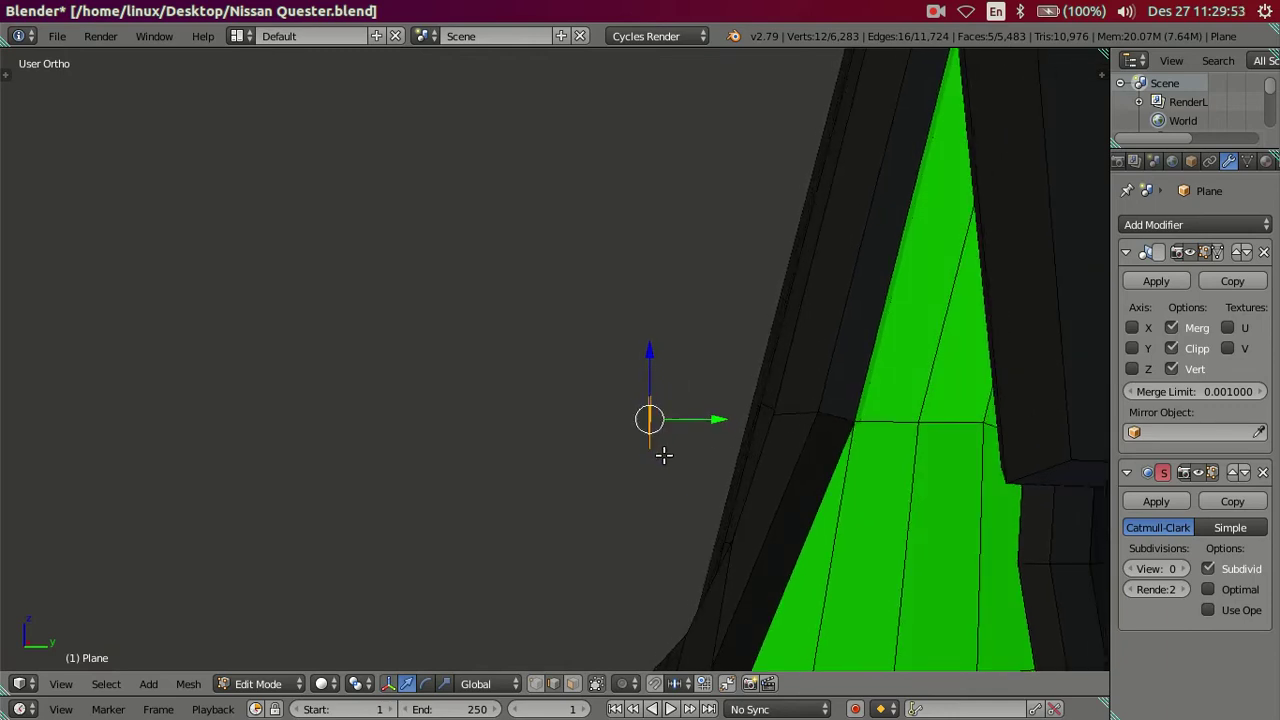
key("r")
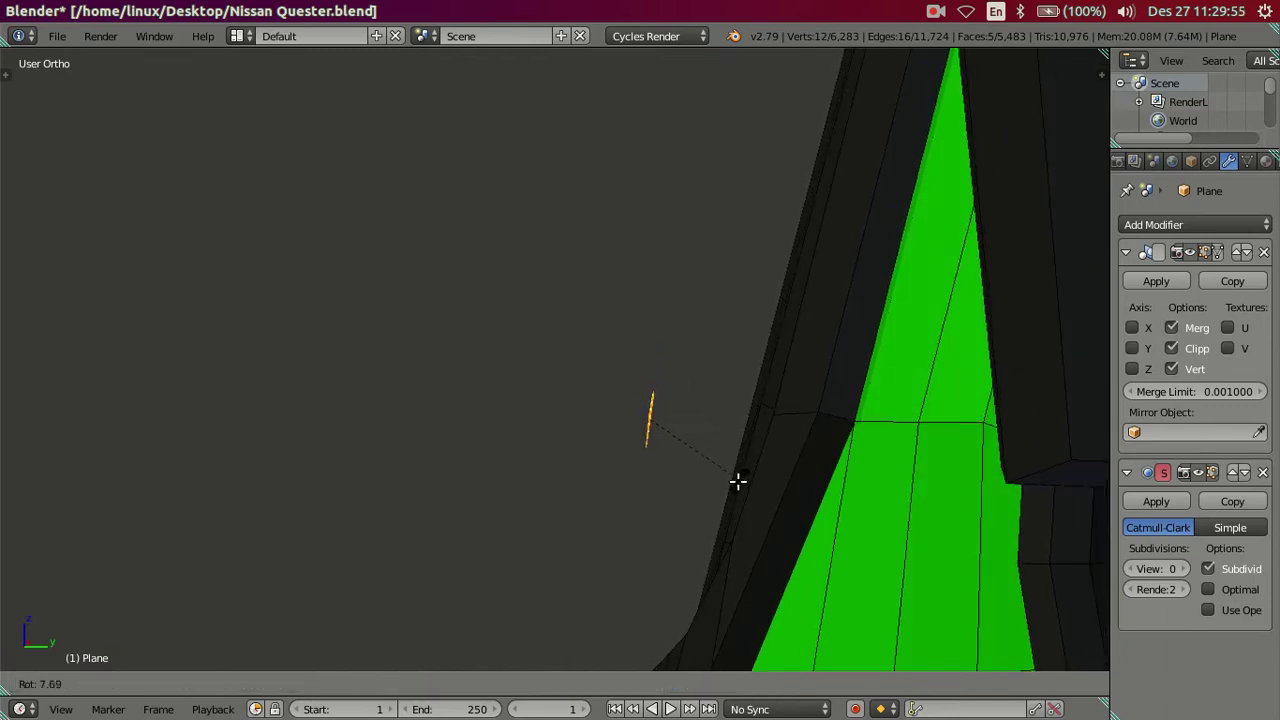
left_click(731, 489)
middle_click_drag(700, 486, 697, 477)
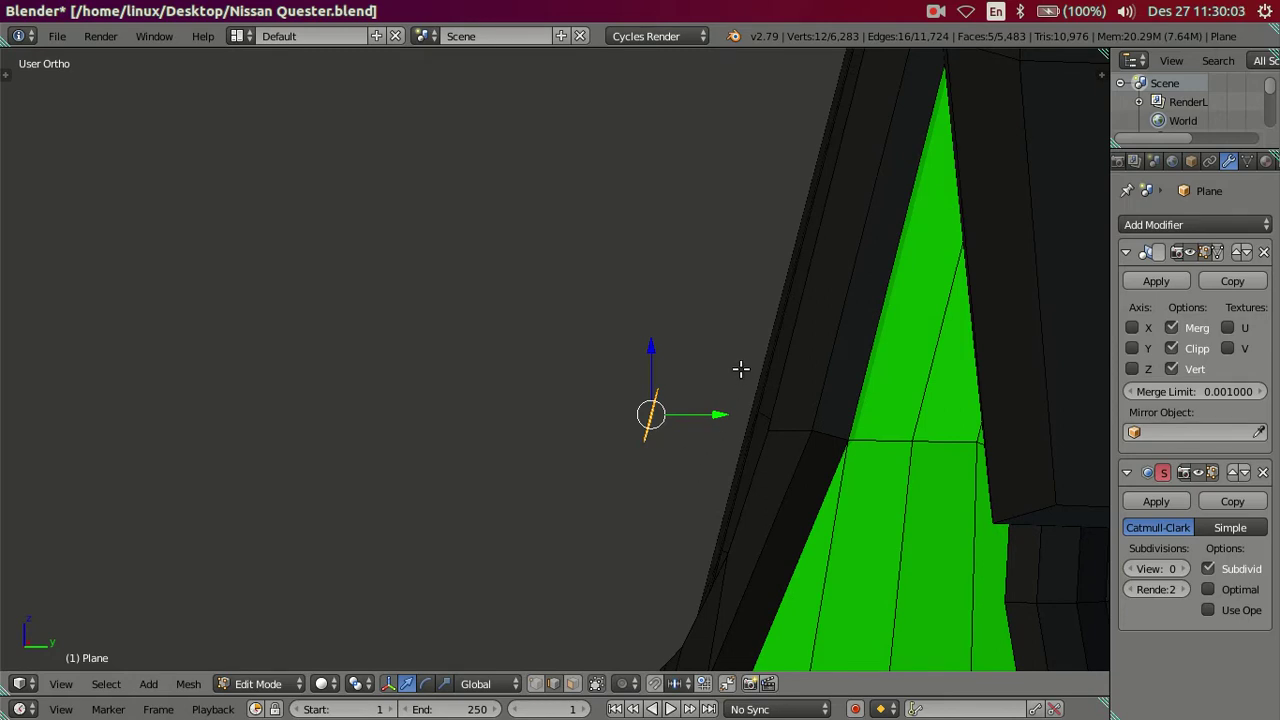
key("r")
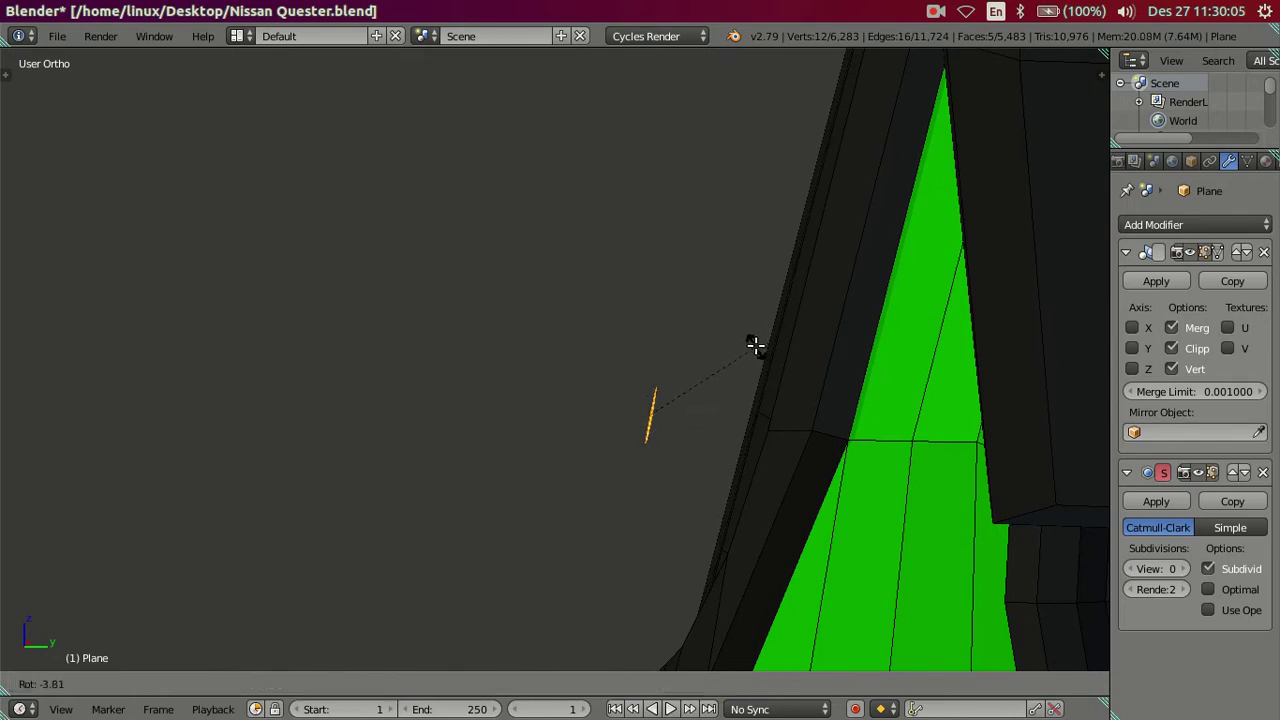
left_click(755, 345)
key("KP_Decimal")
- Duplicate the strip's two end edges and move the copy along Y
key("a")
scroll(649, 475, "up", 3)
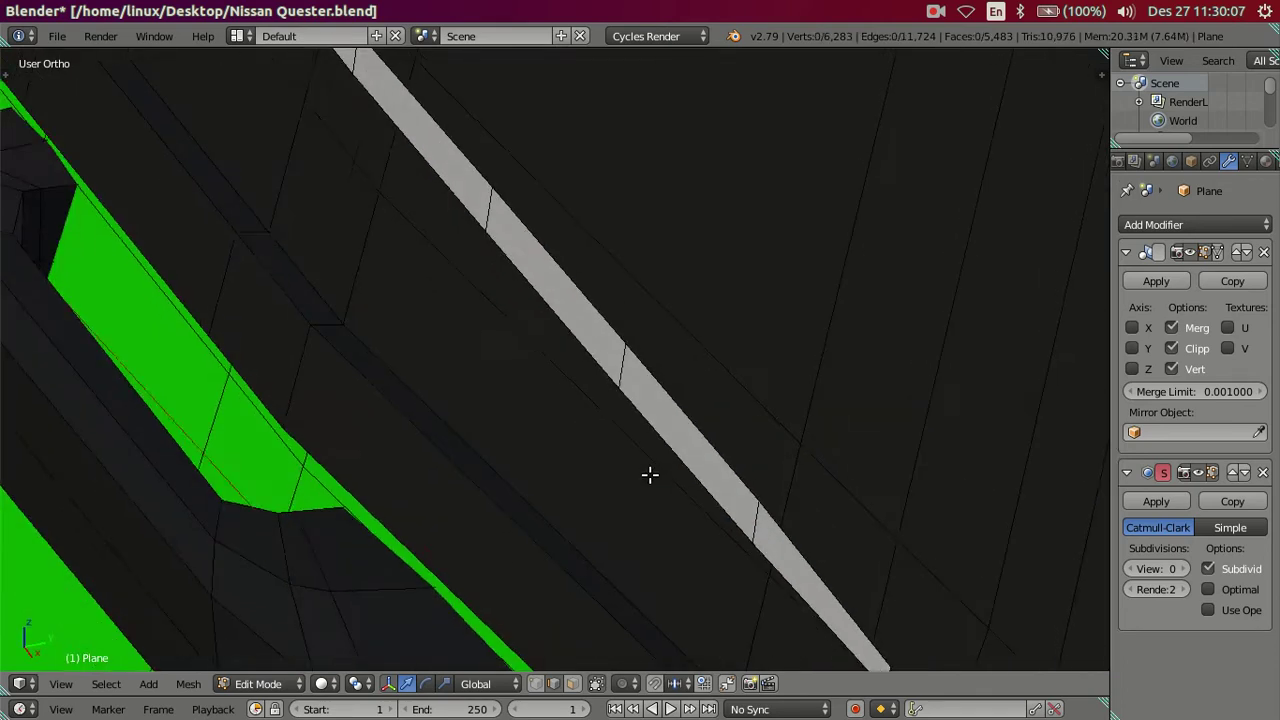
scroll(649, 475, "down", 3)
right_click(237, 183)
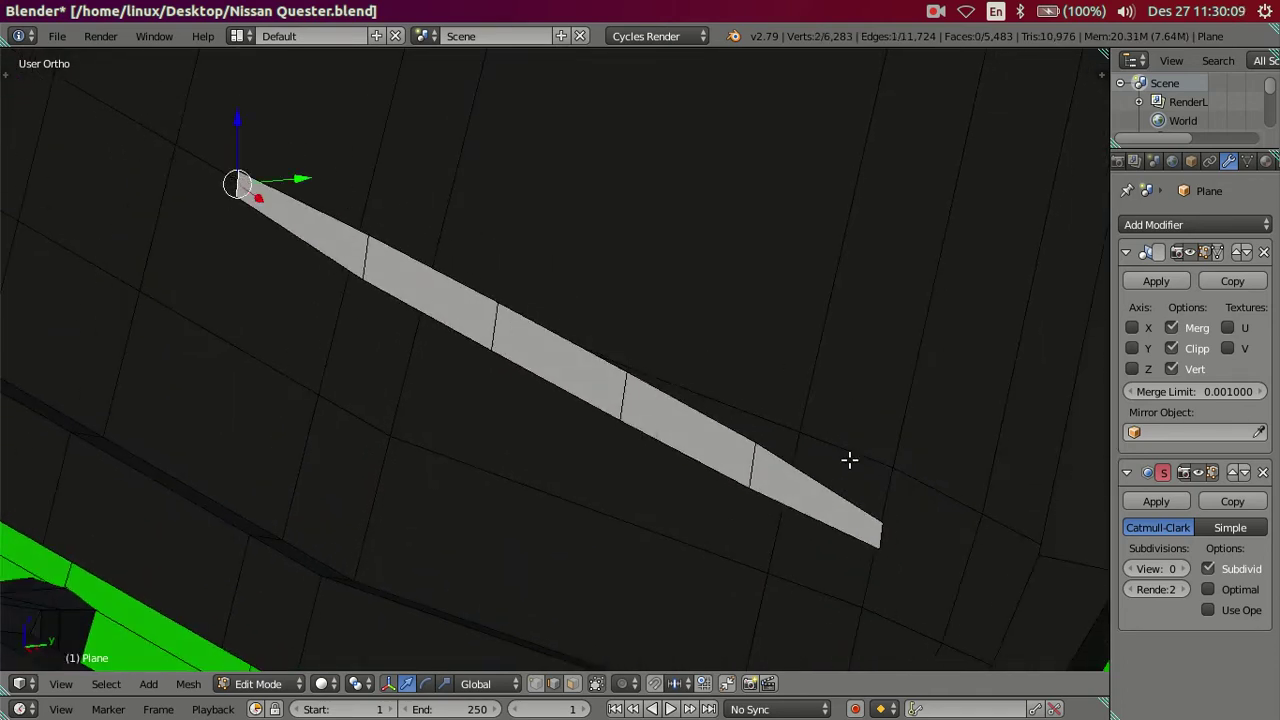
right_click(881, 535, "shift")
middle_click_drag(849, 489, 734, 369)
key("shift+d")
key("y")
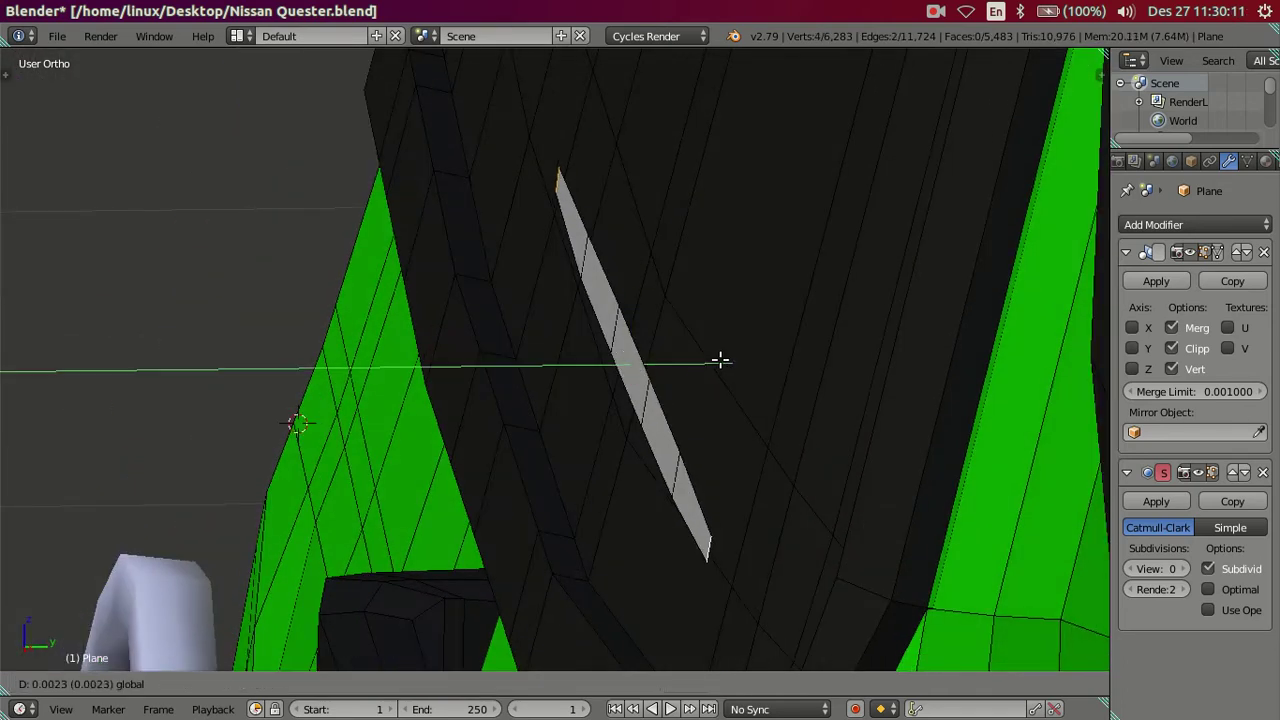
left_click(776, 360)
- Move two edges of the new strip along Y
right_click(677, 468)
right_click(588, 252, "shift")
key("g")
key("y")
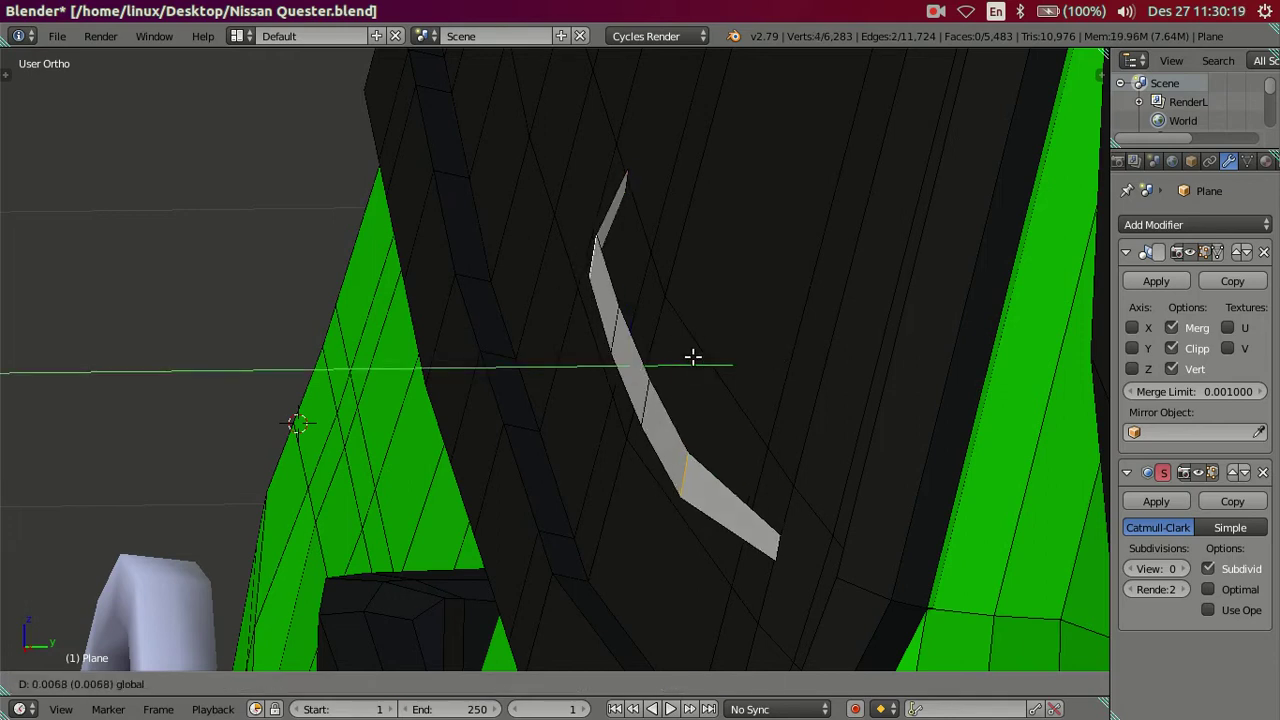
left_click(705, 357)
mouse_move(705, 357)
middle_mouse_down()
mouse_move(691, 400)
mouse_move(754, 420)
middle_mouse_up()
key("a")
mouse_move(666, 400)
middle_mouse_down()
mouse_move(540, 423)
mouse_move(723, 423)
mouse_move(804, 362)
mouse_move(686, 337)
mouse_move(496, 354)
middle_mouse_up()
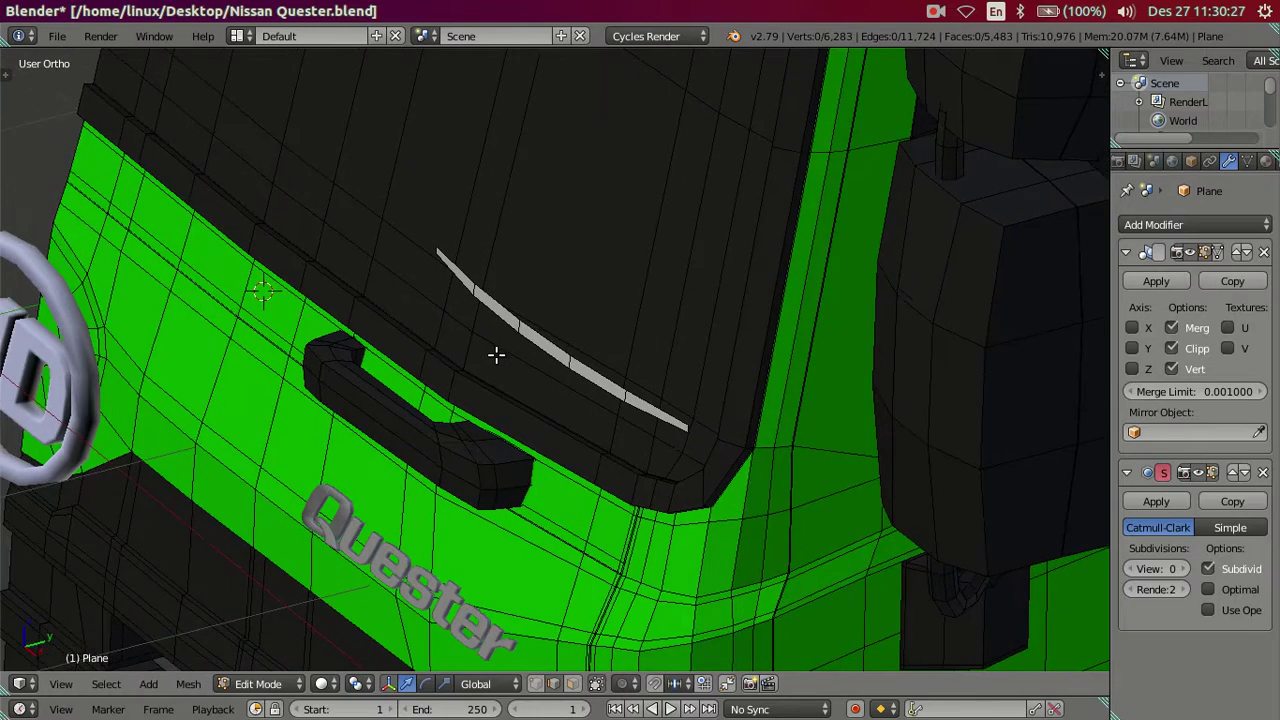
middle_click_drag(594, 404, 691, 430)
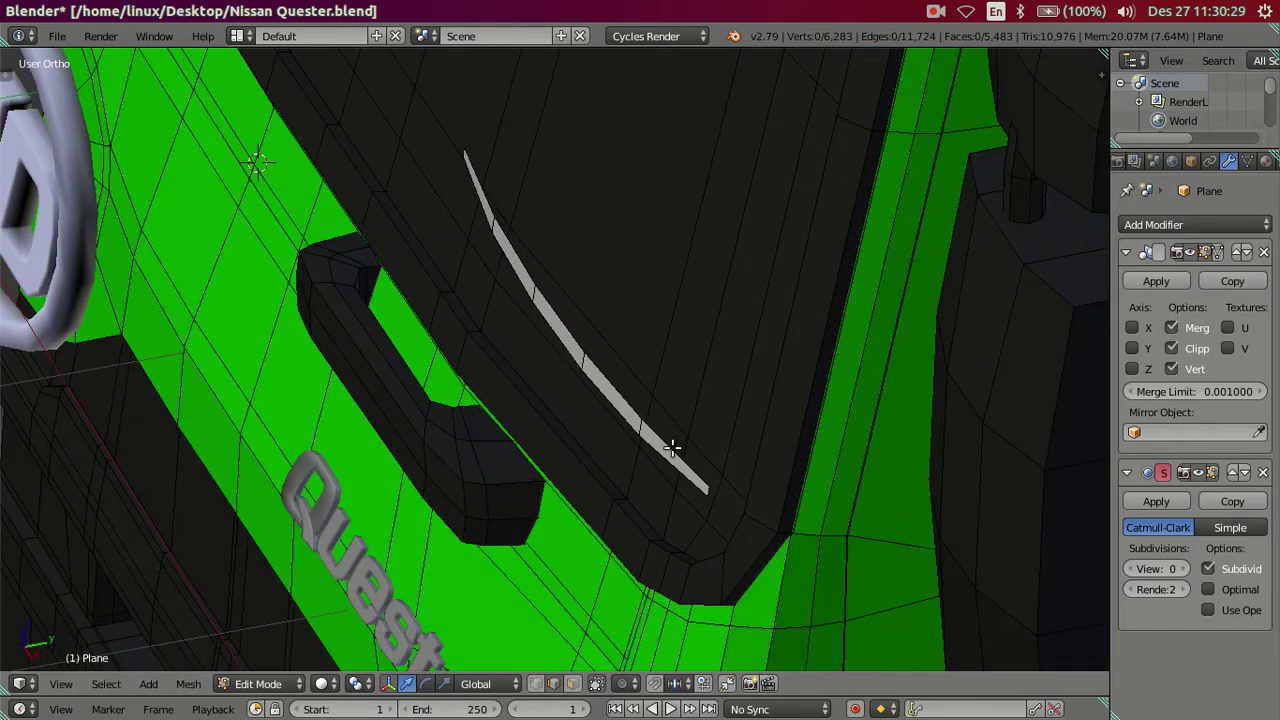
- Add two loop cuts across the wiper and shift its top and bottom edges slightly
key("ctrl+r")
left_click(669, 449)
key("ctrl+r")
left_click(477, 187)
key("a")
scroll(446, 155, "up", 2)
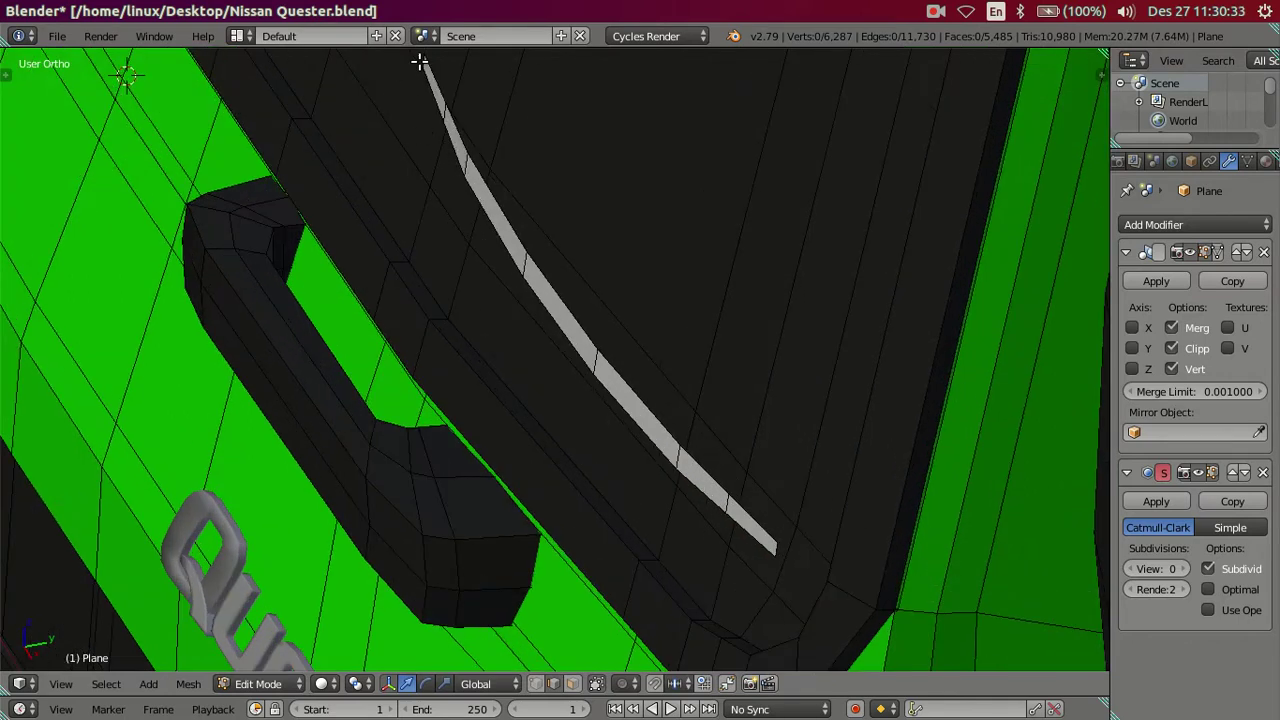
right_click(424, 61)
right_click(775, 547, "shift")
middle_click_drag(775, 547, 701, 446)
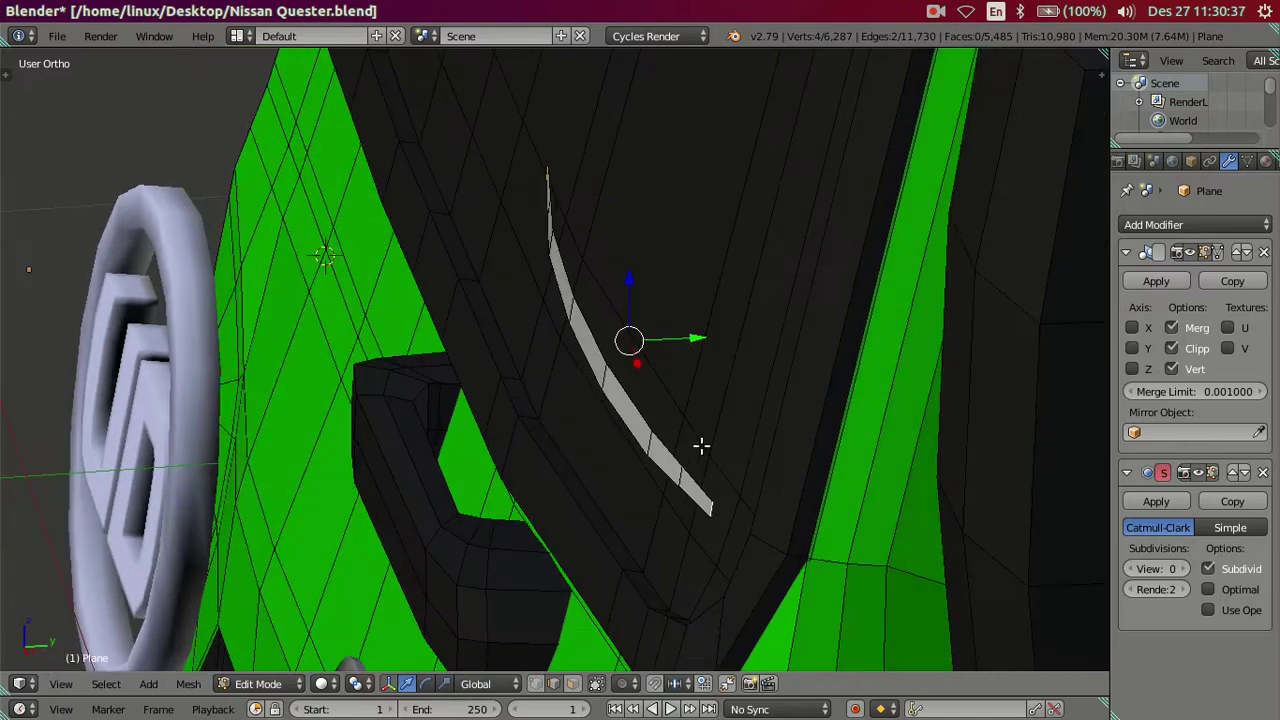
left_click_drag(691, 342, 713, 328)
left_click(713, 328)
- Check the wiper's fit against the front reference photo, then resume Edit Mode
mouse_move(668, 357)
middle_mouse_down()
mouse_move(651, 366)
mouse_move(609, 306)
mouse_move(626, 397)
mouse_move(610, 339)
mouse_move(833, 255)
mouse_move(874, 266)
mouse_move(837, 260)
mouse_move(809, 298)
mouse_move(807, 278)
middle_mouse_up()
key("Tab")
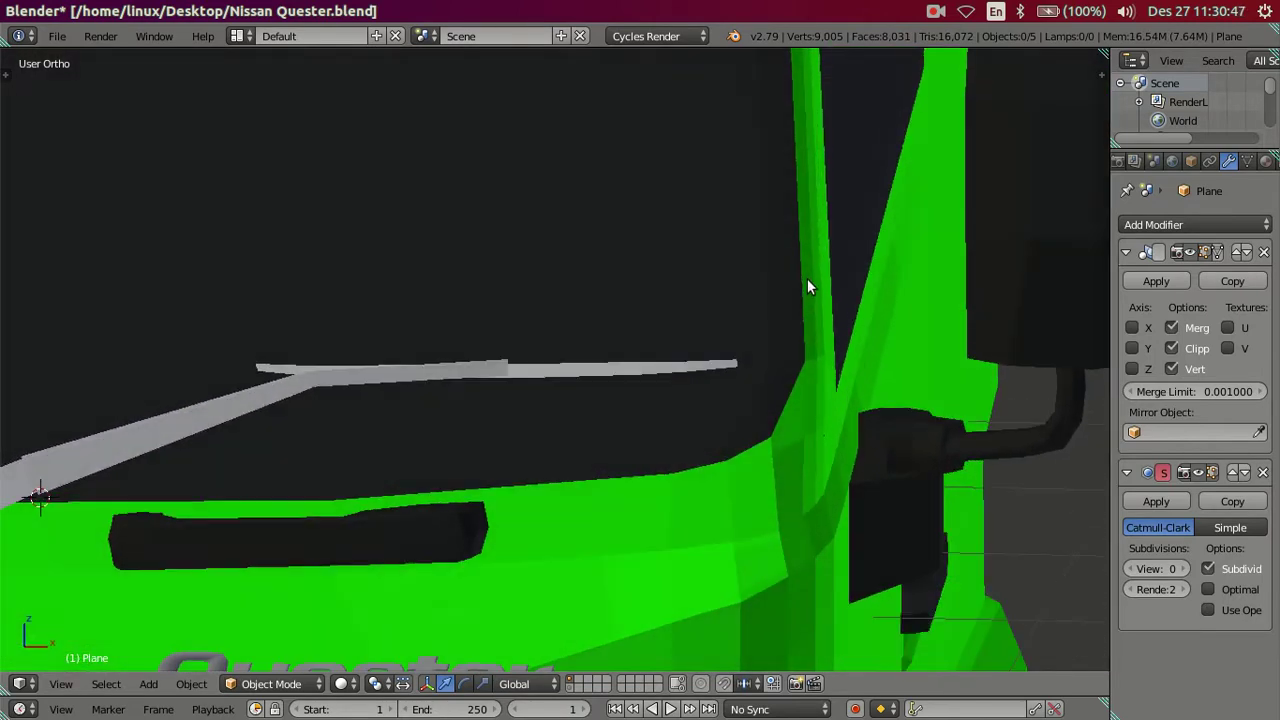
key("KP_1")
key("z")
key("z")
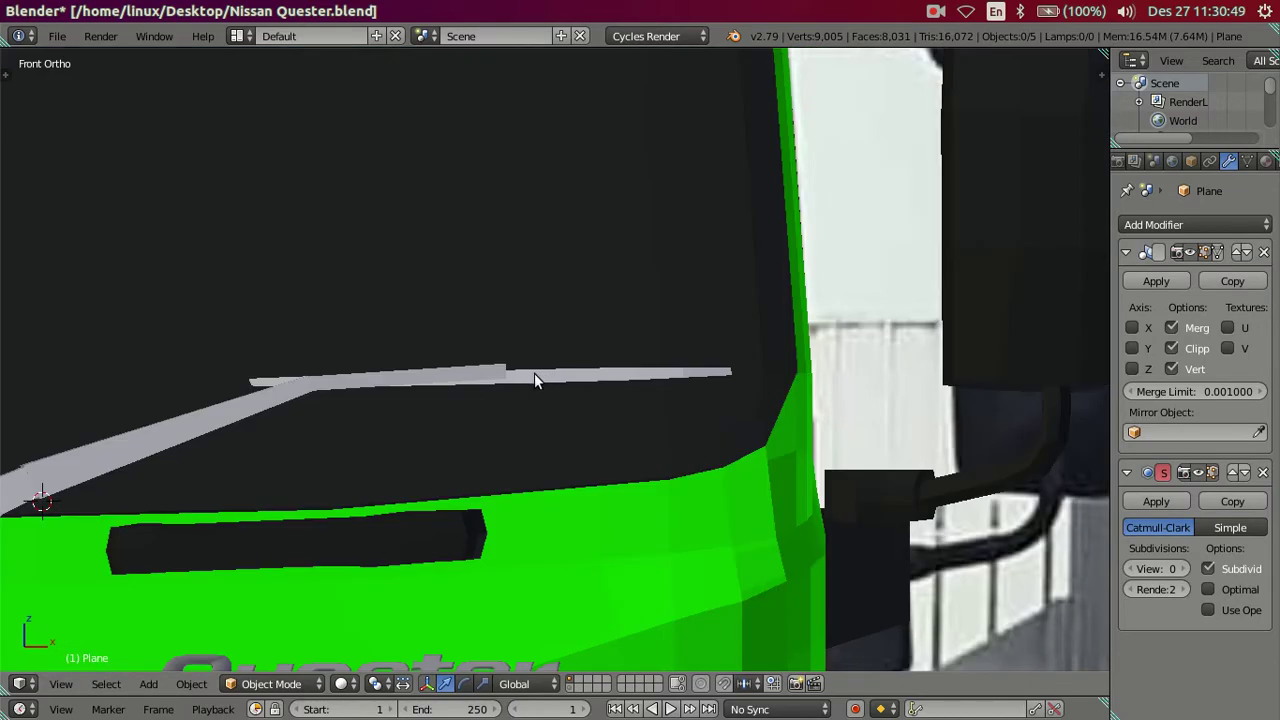
mouse_move(558, 378)
middle_mouse_down()
mouse_move(500, 331)
mouse_move(408, 346)
mouse_move(391, 366)
mouse_move(397, 340)
mouse_move(366, 310)
mouse_move(353, 420)
mouse_move(340, 417)
mouse_move(337, 406)
mouse_move(351, 426)
mouse_move(461, 450)
middle_mouse_up()
key("Tab")
scroll(851, 482, "up", 3)
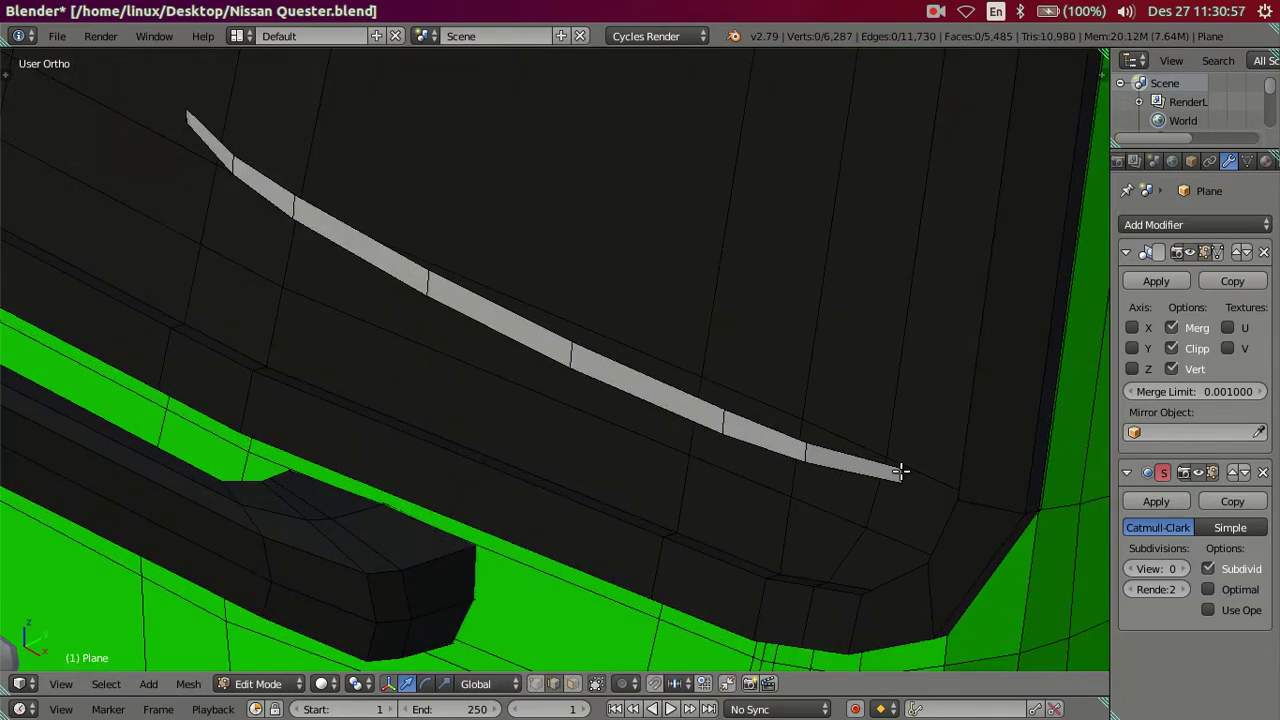
- Fill a face between the wiper's two tip edges to start the second blade strip
right_click(186, 113, "shift")
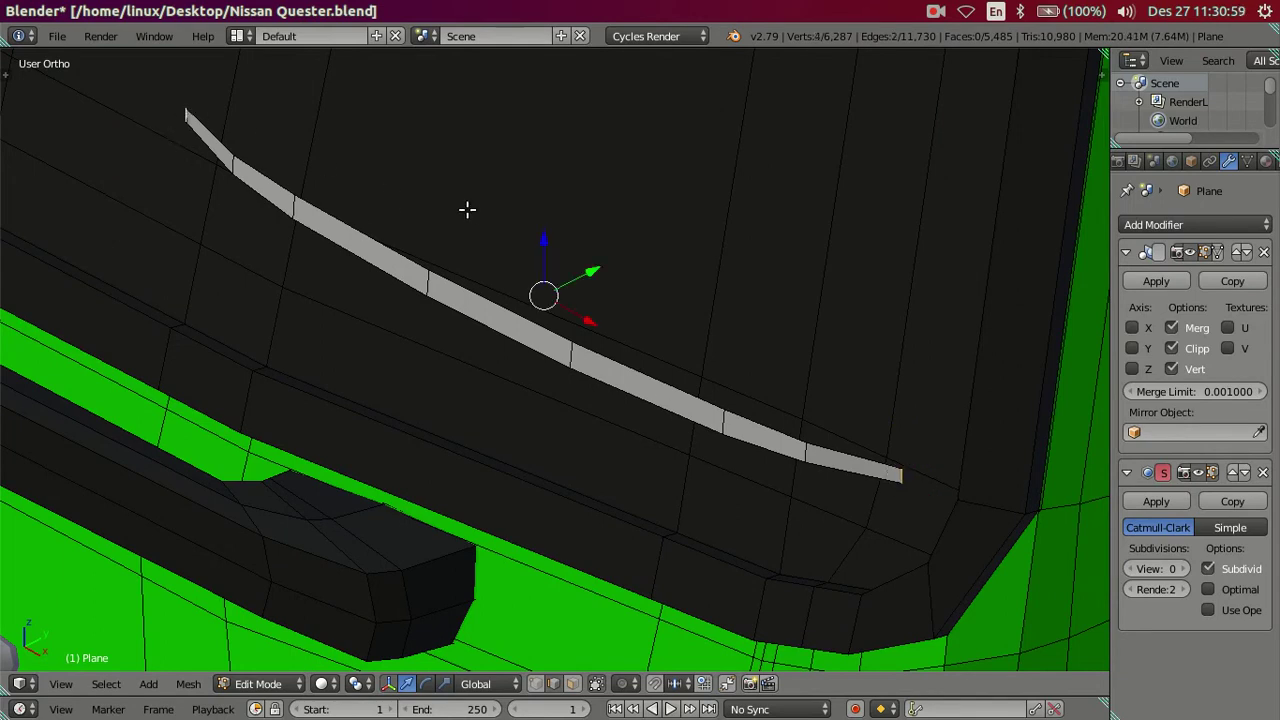
key("shift+d")
right_click(625, 195)
key("f")
mouse_move(637, 200)
middle_mouse_down()
mouse_move(621, 225)
mouse_move(559, 212)
middle_mouse_up()
mouse_move(636, 262)
middle_mouse_down()
mouse_move(692, 289)
mouse_move(685, 305)
middle_mouse_up()
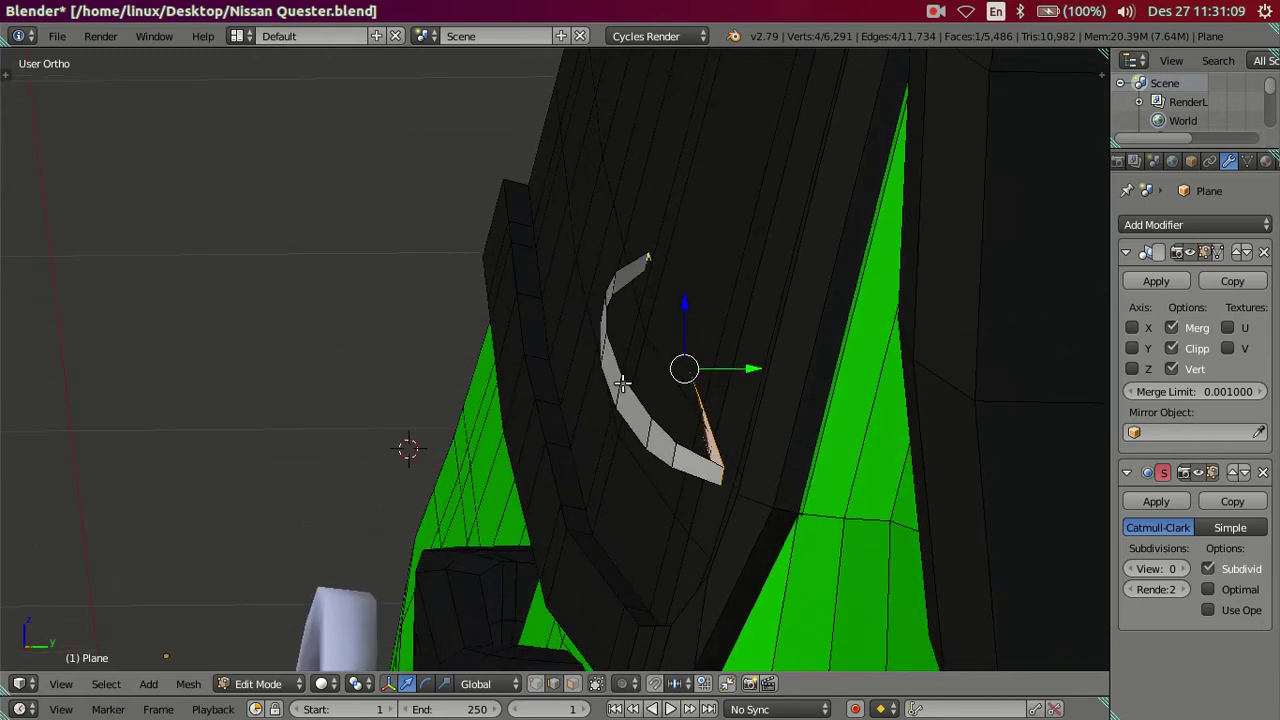
- Rotate the whole connected blade about Z to a new angle across the windshield
key("l")
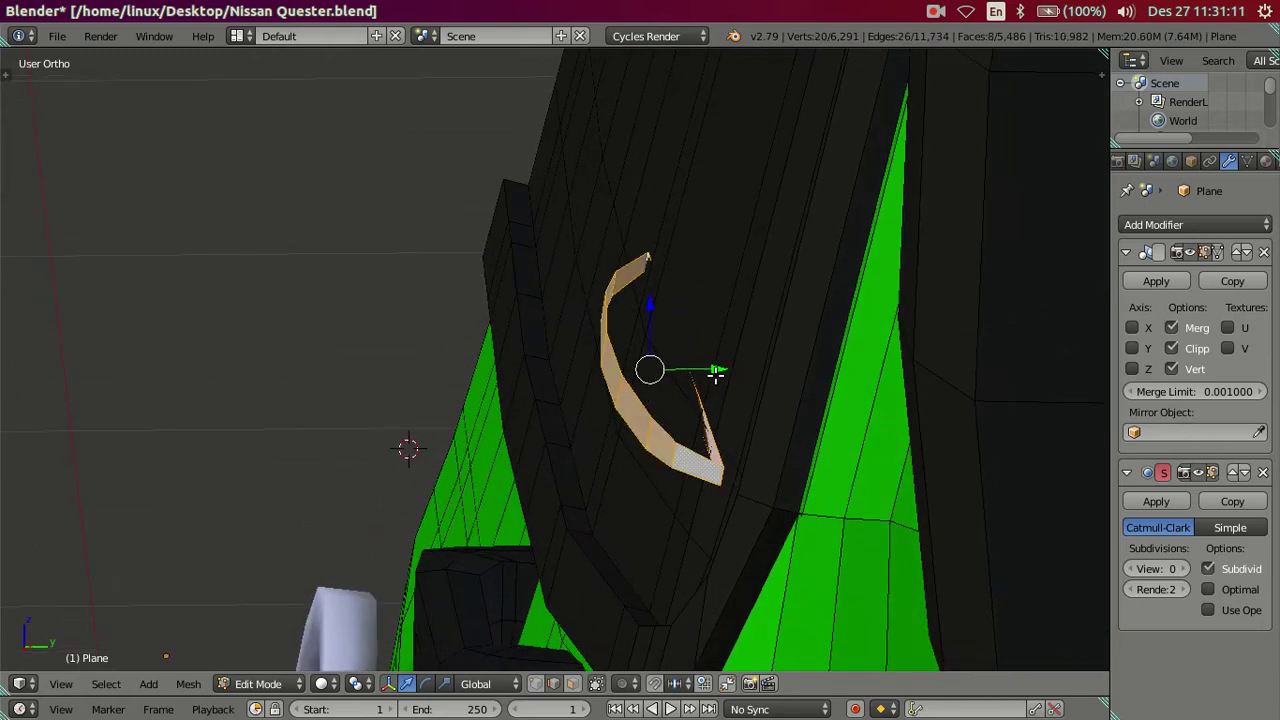
key("r")
key("z")
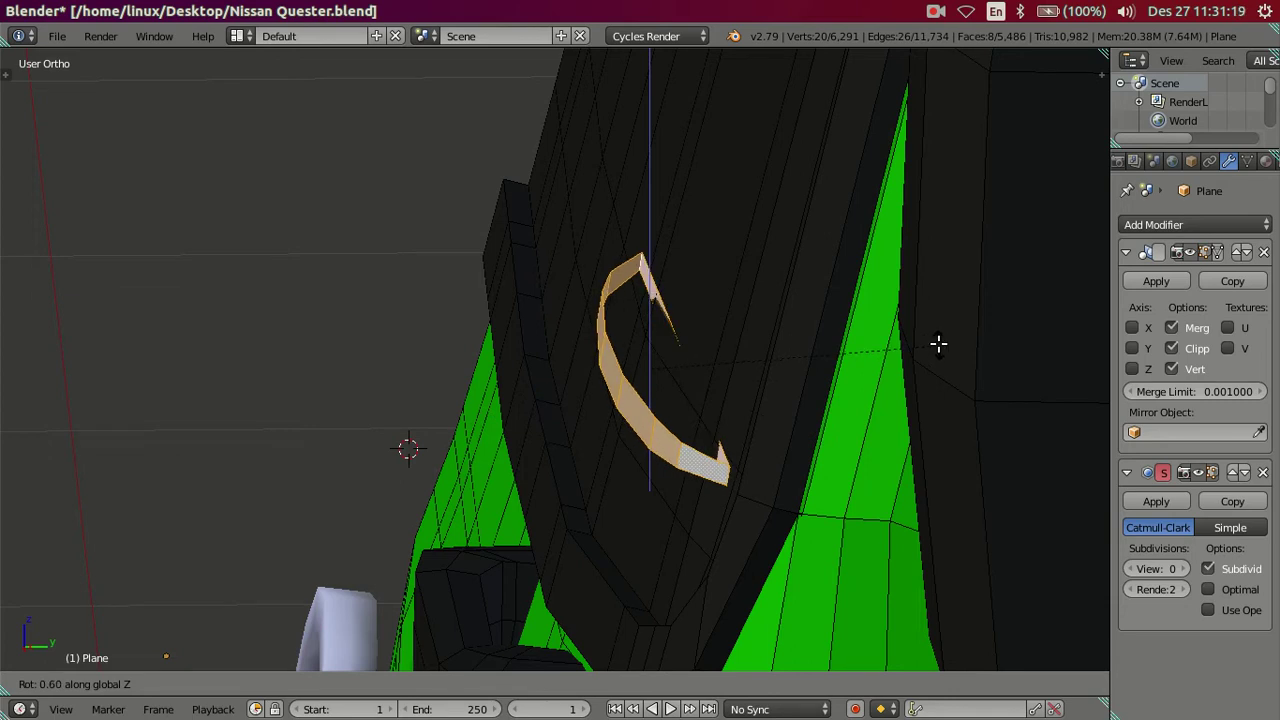
left_click(938, 342)
mouse_move(702, 331)
middle_mouse_down()
mouse_move(670, 372)
mouse_move(702, 334)
middle_mouse_up()
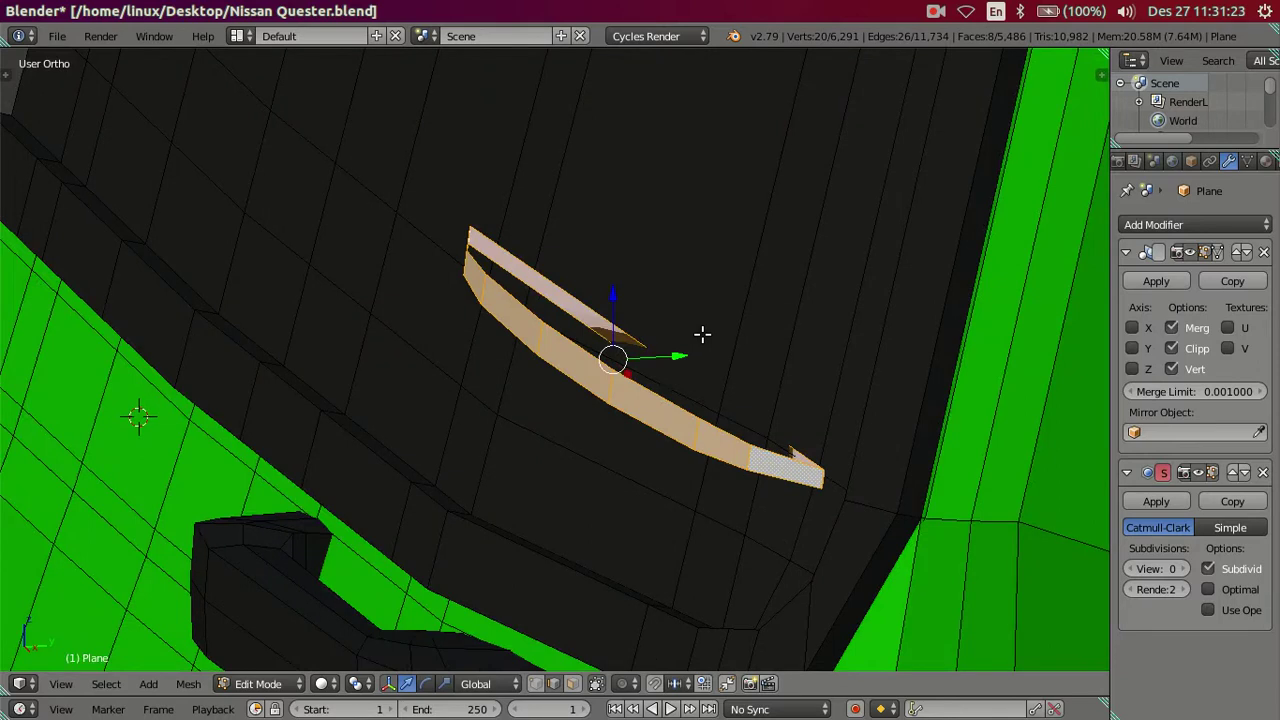
key("r")
key("z")
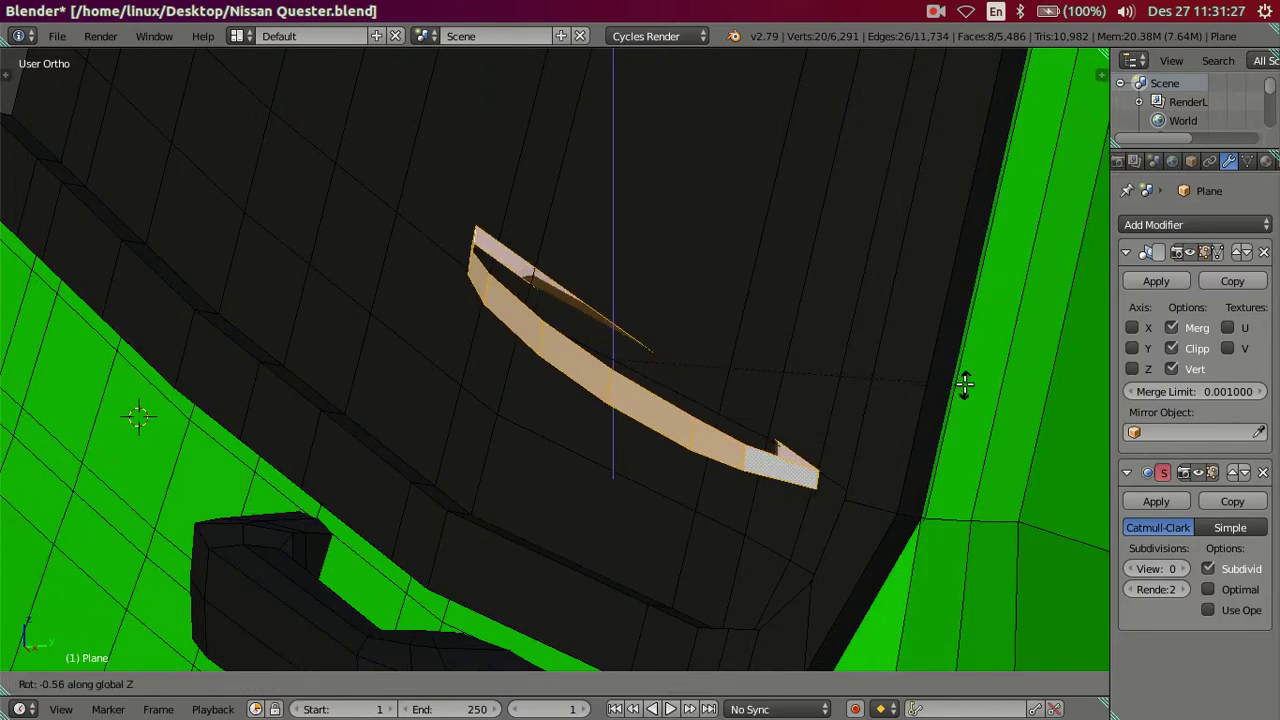
left_click(964, 383)
middle_click_drag(571, 380, 614, 380)
- Add four evenly spaced cross cuts to the new blade strip
key("a")
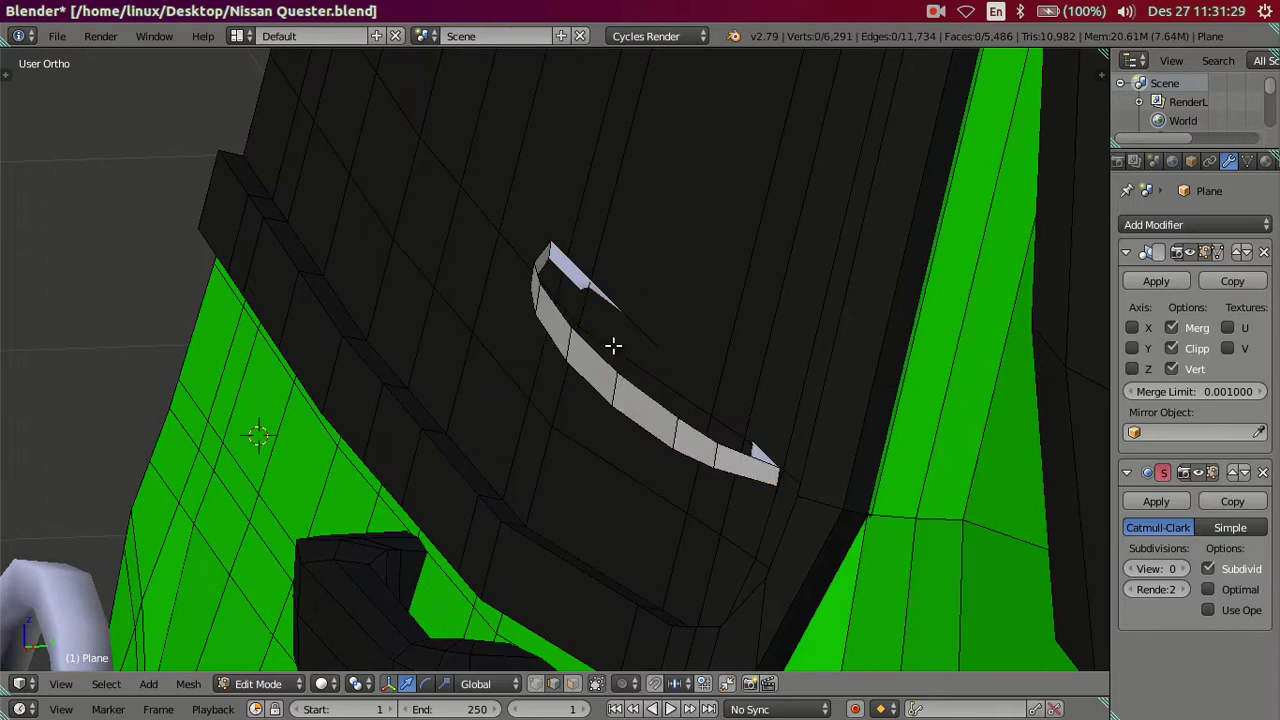
scroll(613, 345, "up", 2)
key("ctrl+r")
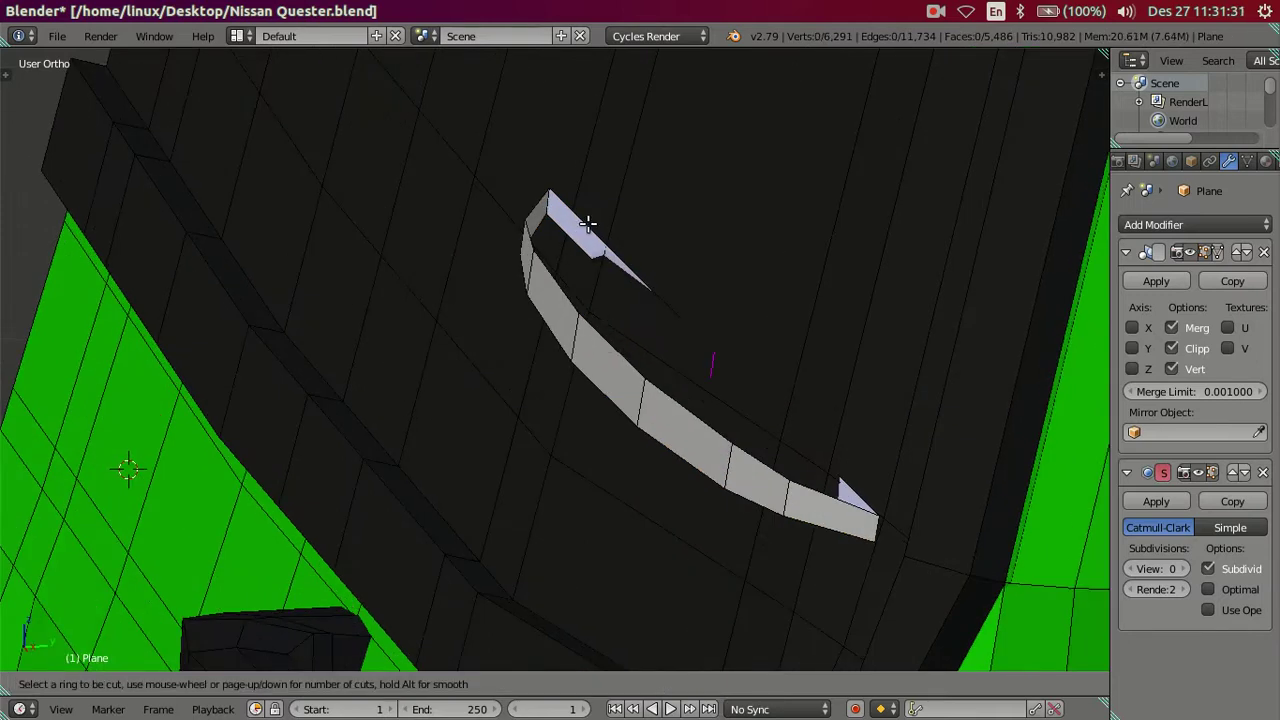
scroll(588, 223, "up", 1)
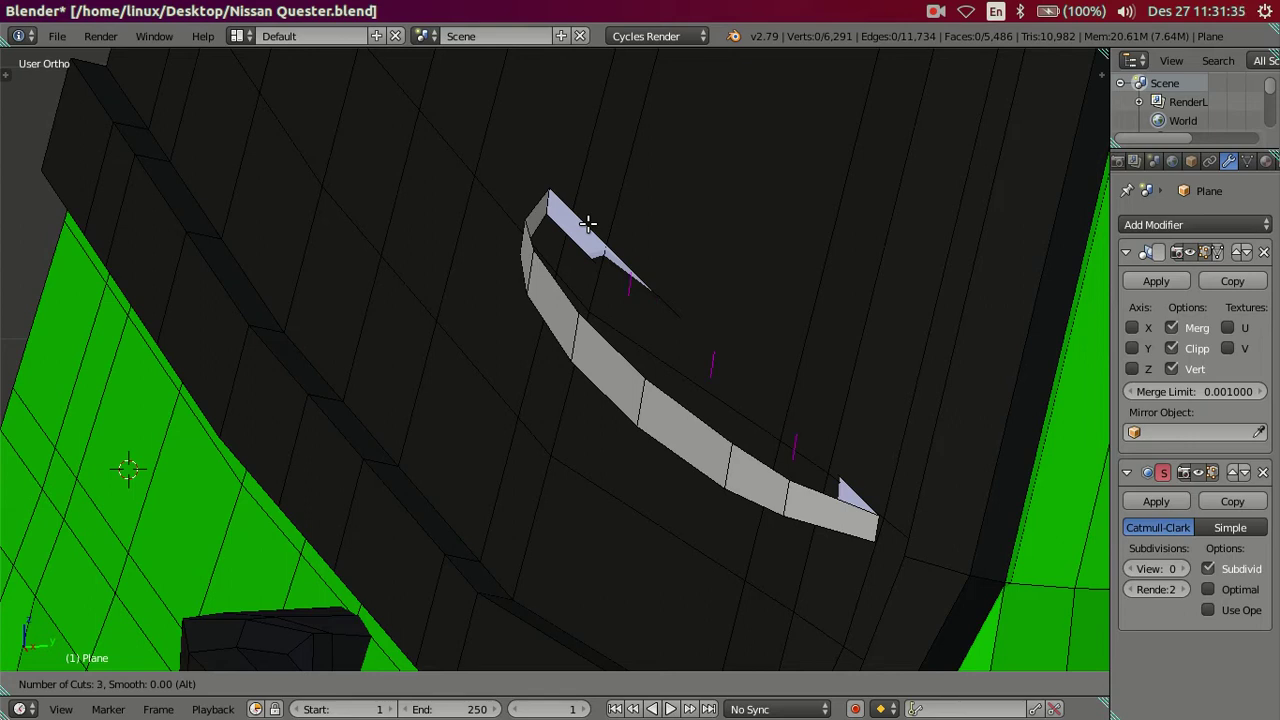
scroll(588, 223, "up", 1)
left_click(588, 221)
right_click(588, 221)
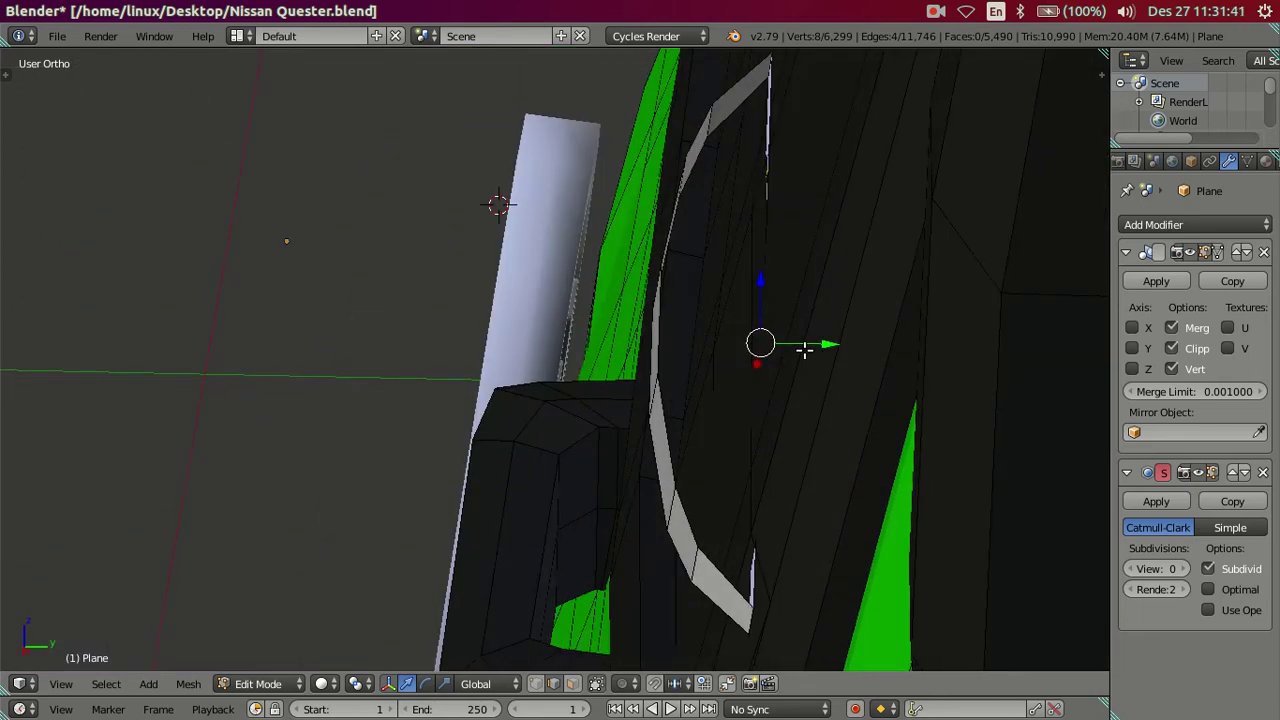
- Nudge the strip's middle edges along Y to start bowing it into a curve
left_click_drag(817, 346, 812, 347)
middle_click_drag(812, 347, 810, 387)
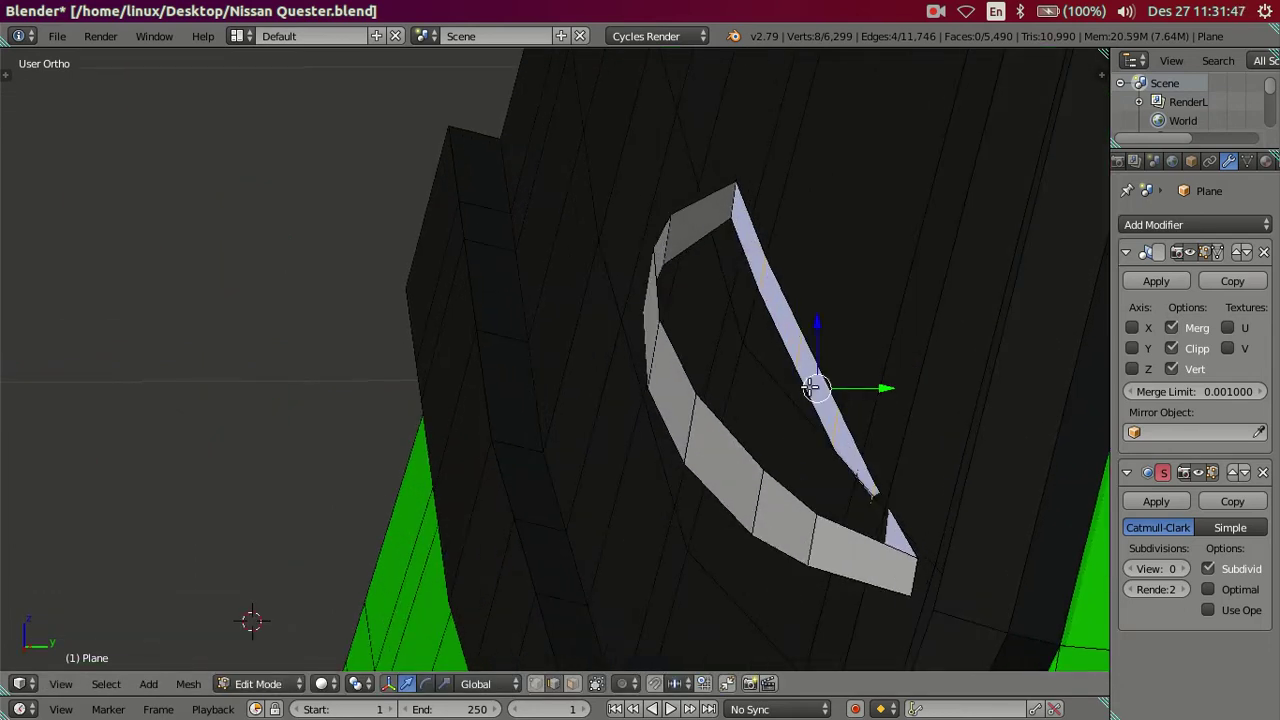
right_click(769, 273, "shift")
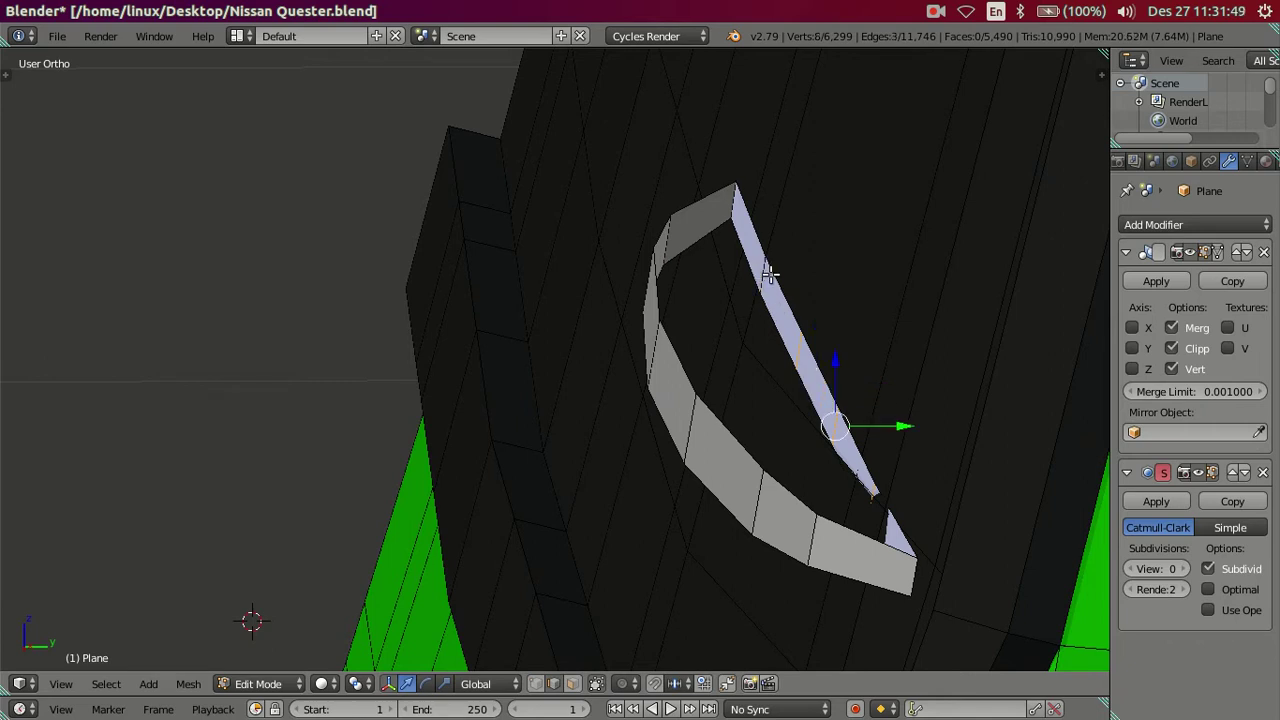
key("g")
key("y")
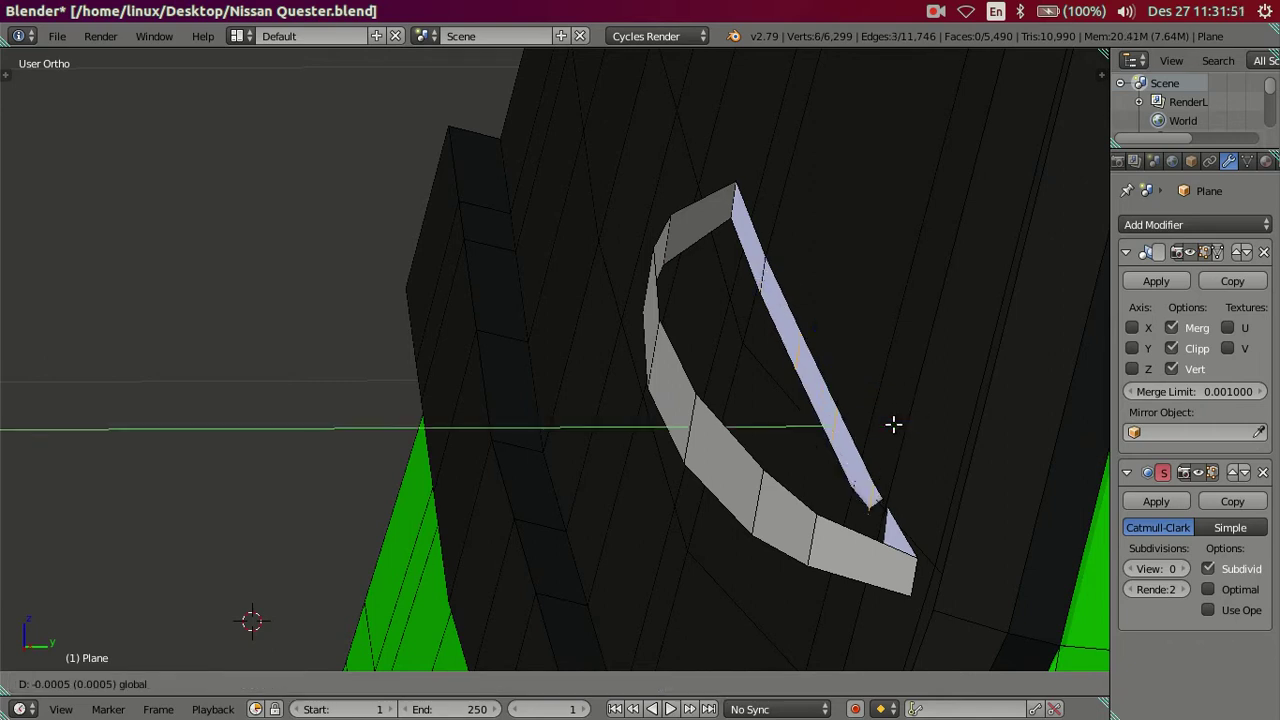
left_click(890, 424)
middle_click_drag(847, 439, 866, 462)
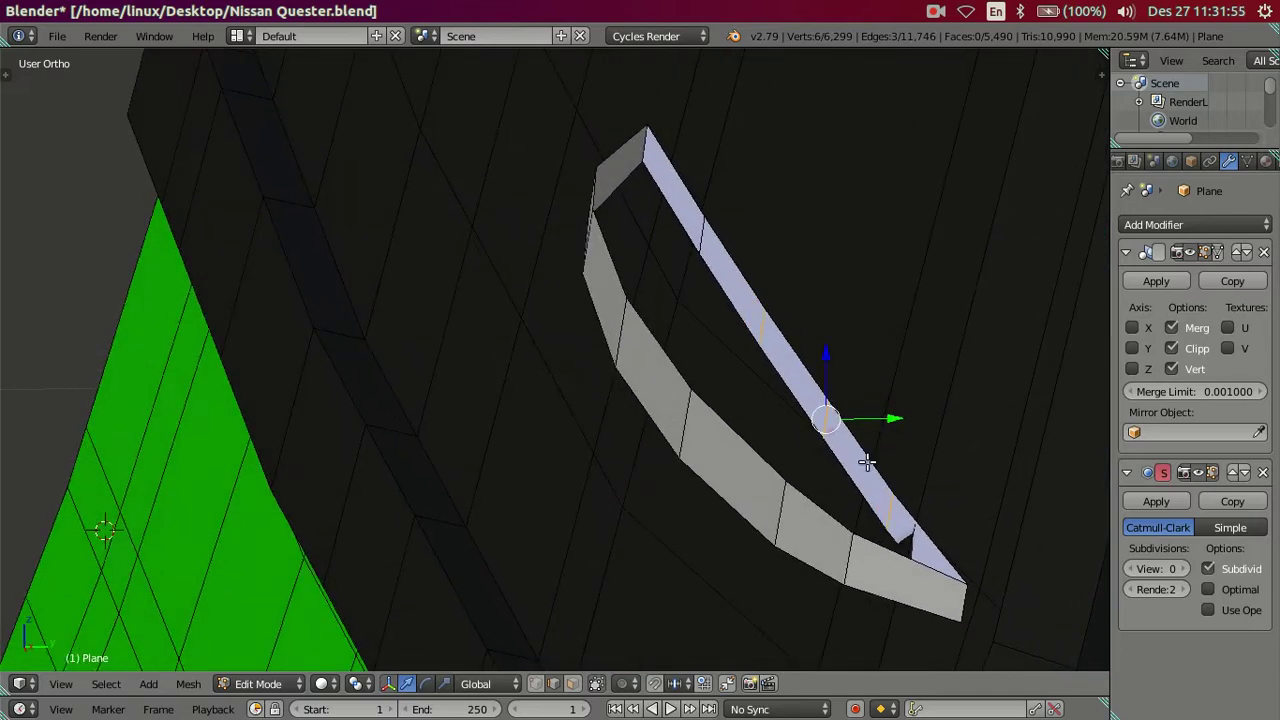
- Nudge two edges near the tip along Y so the strip hugs the curved blade
right_click(762, 333, "shift")
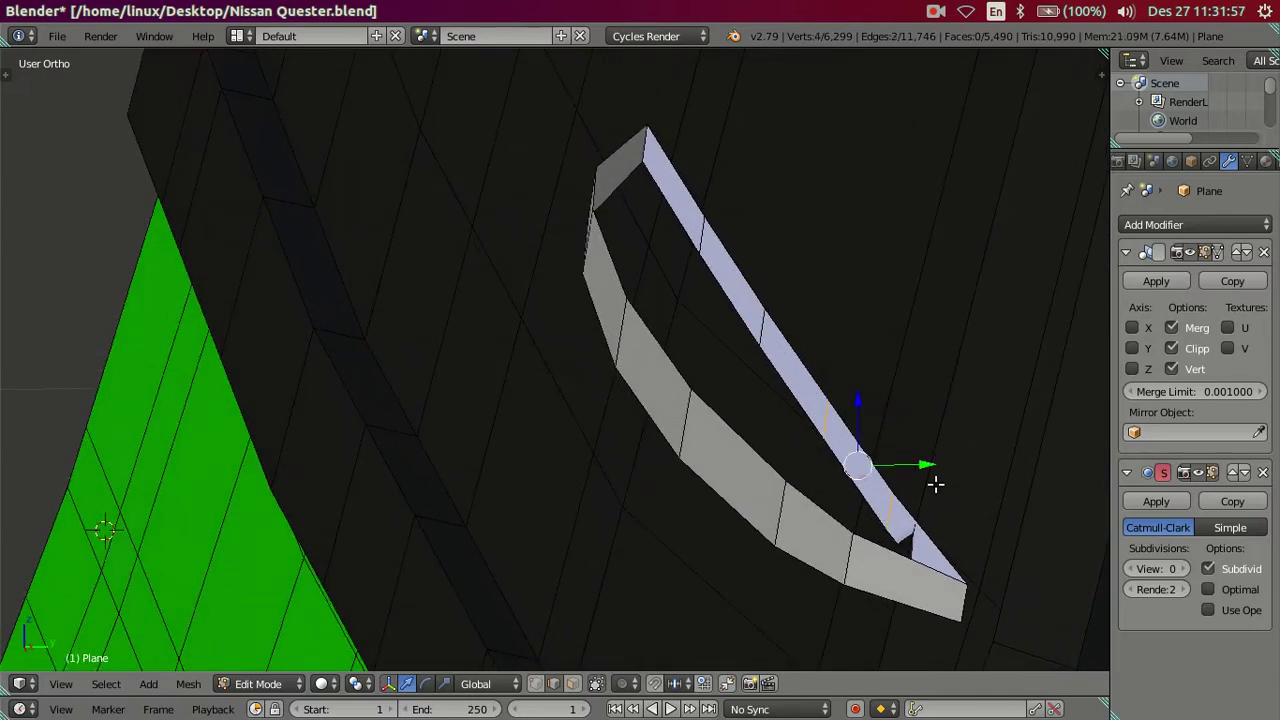
right_click(893, 505)
key("g")
key("y")
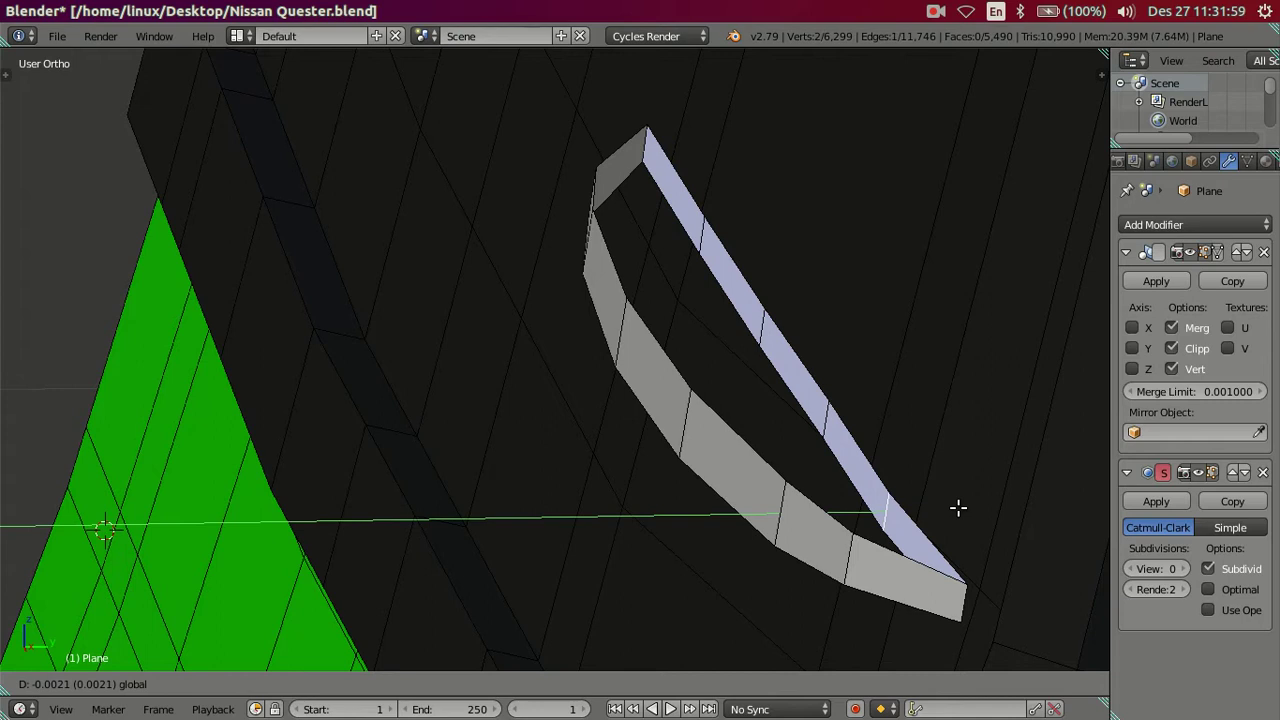
key("Escape")
middle_click_drag(931, 488, 871, 437)
right_click(878, 437, "shift")
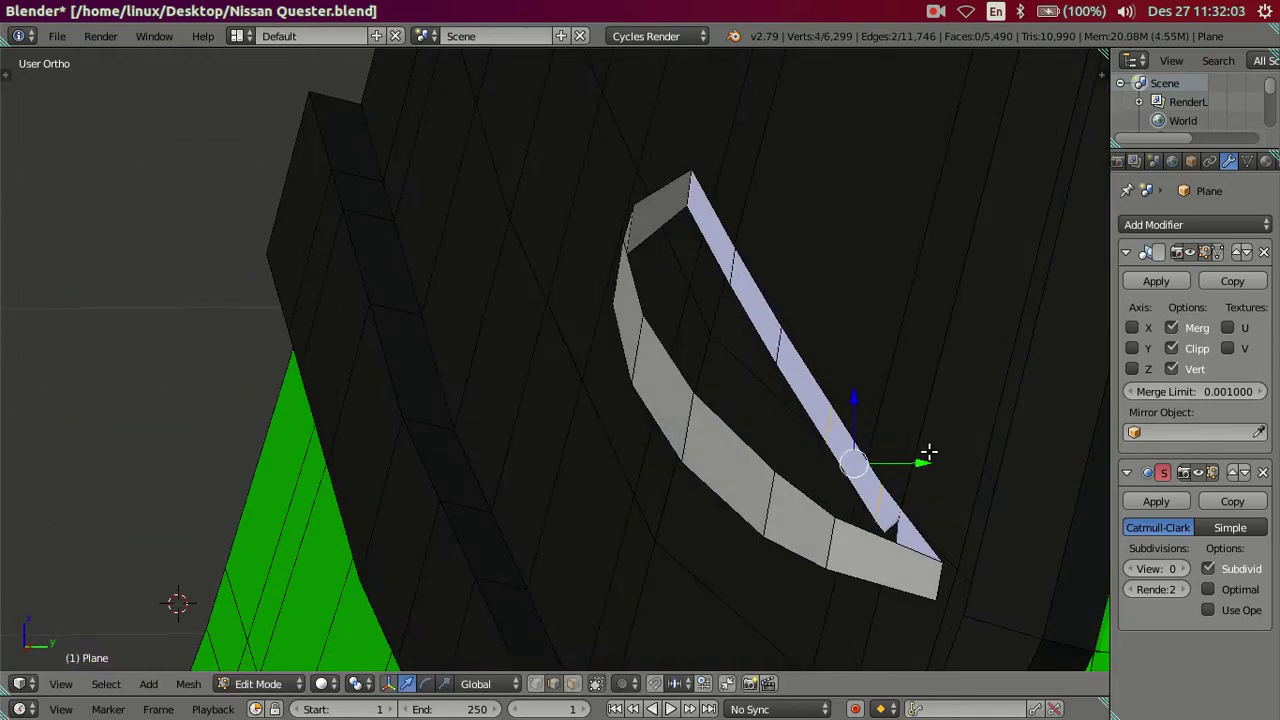
key("g")
key("y")
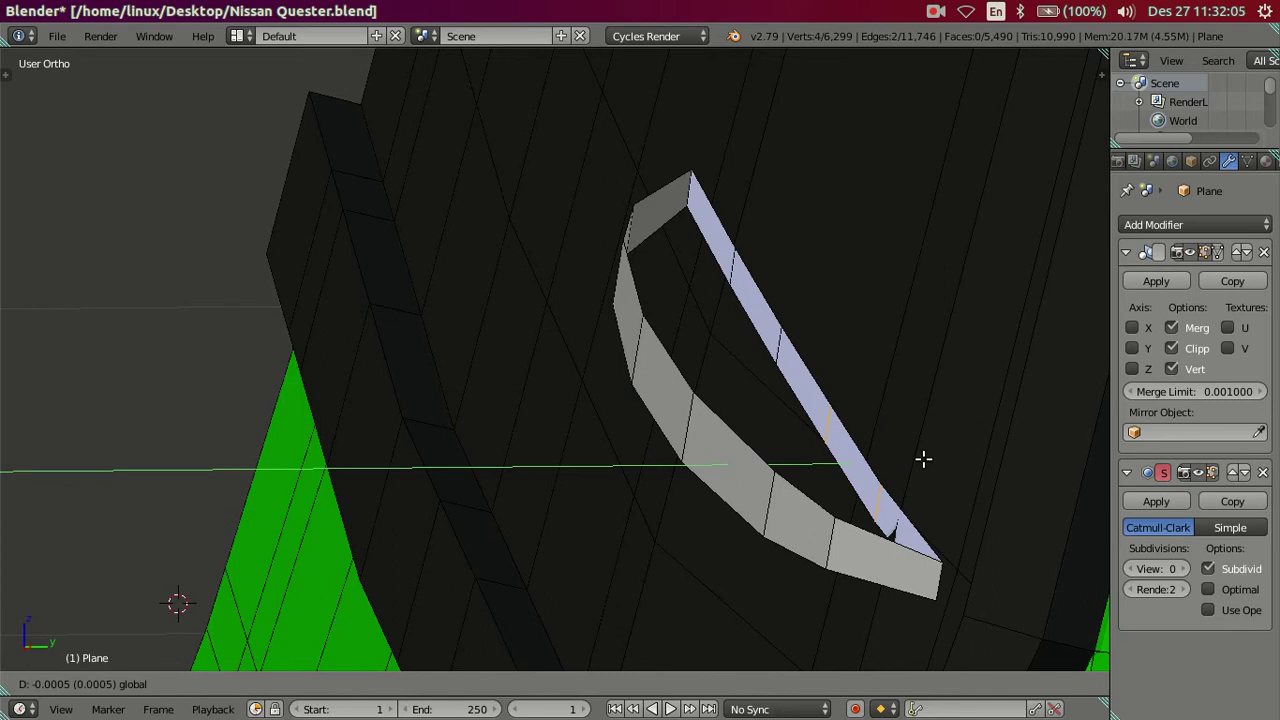
left_click(922, 458)
middle_click_drag(920, 457, 903, 463)
- Rotate the whole bent blade about the Z axis to a new angle
key("a")
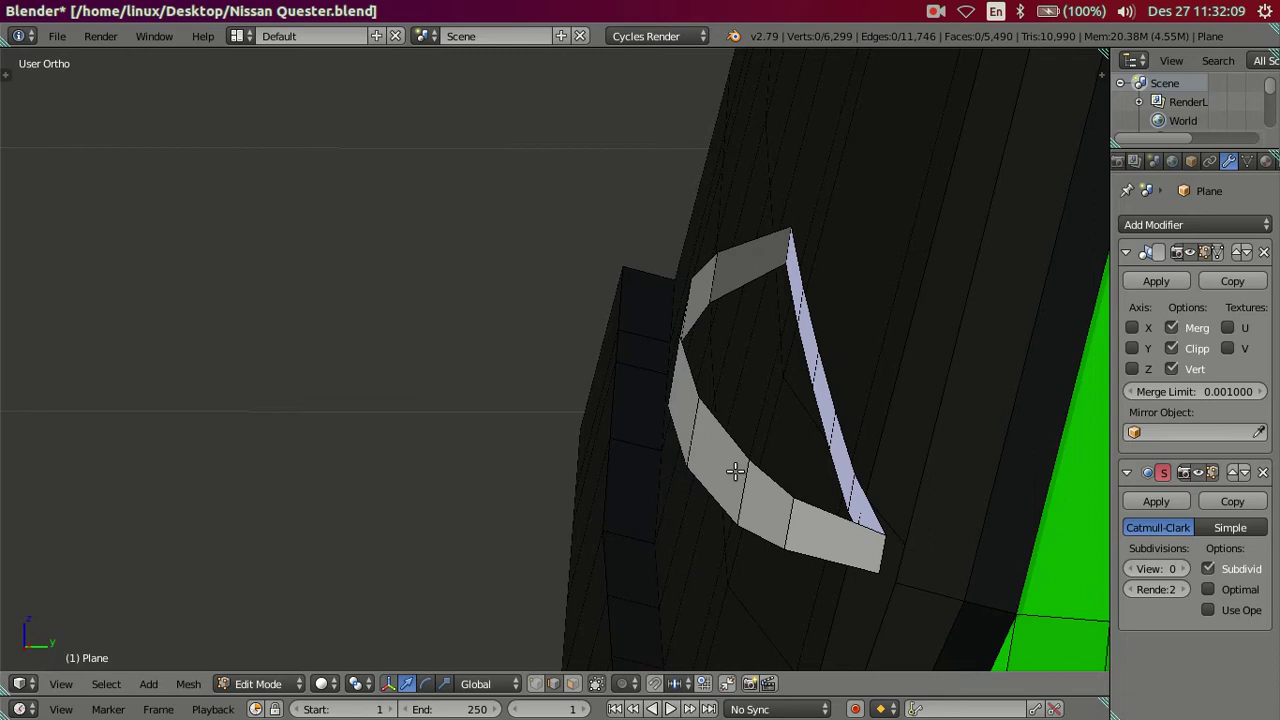
key("l")
middle_click_drag(840, 445, 924, 428)
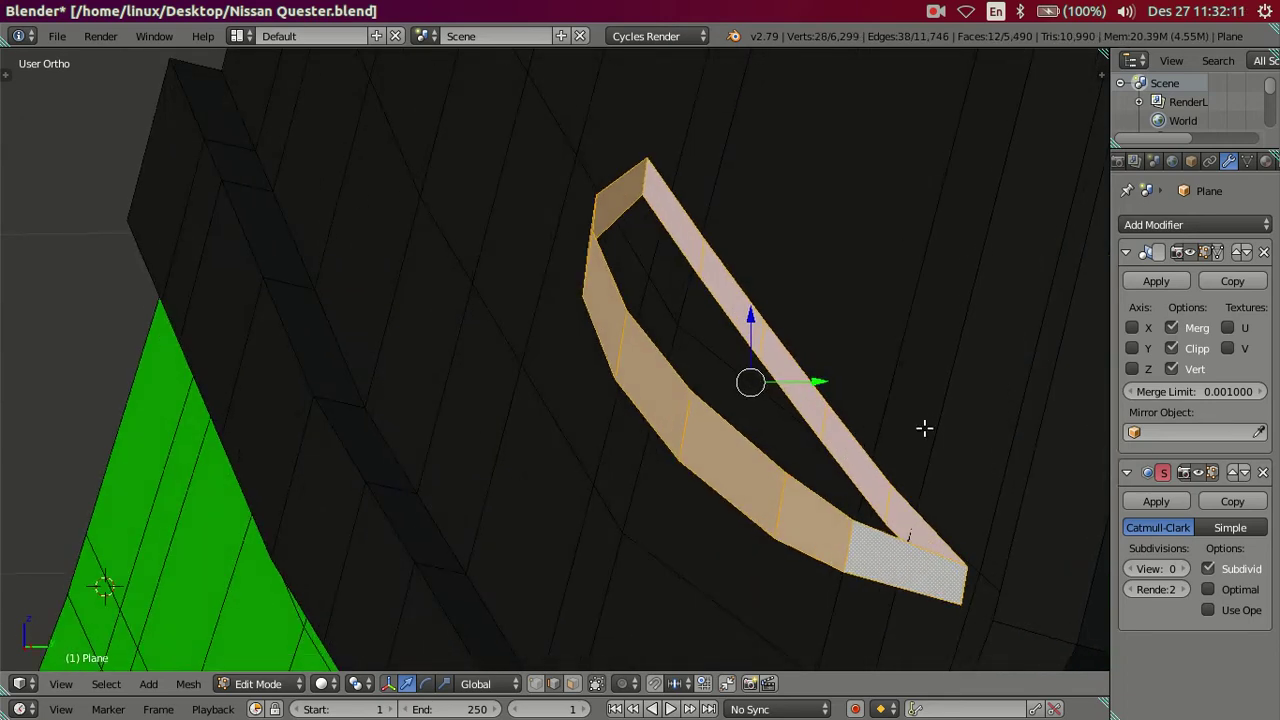
key("r")
key("z")
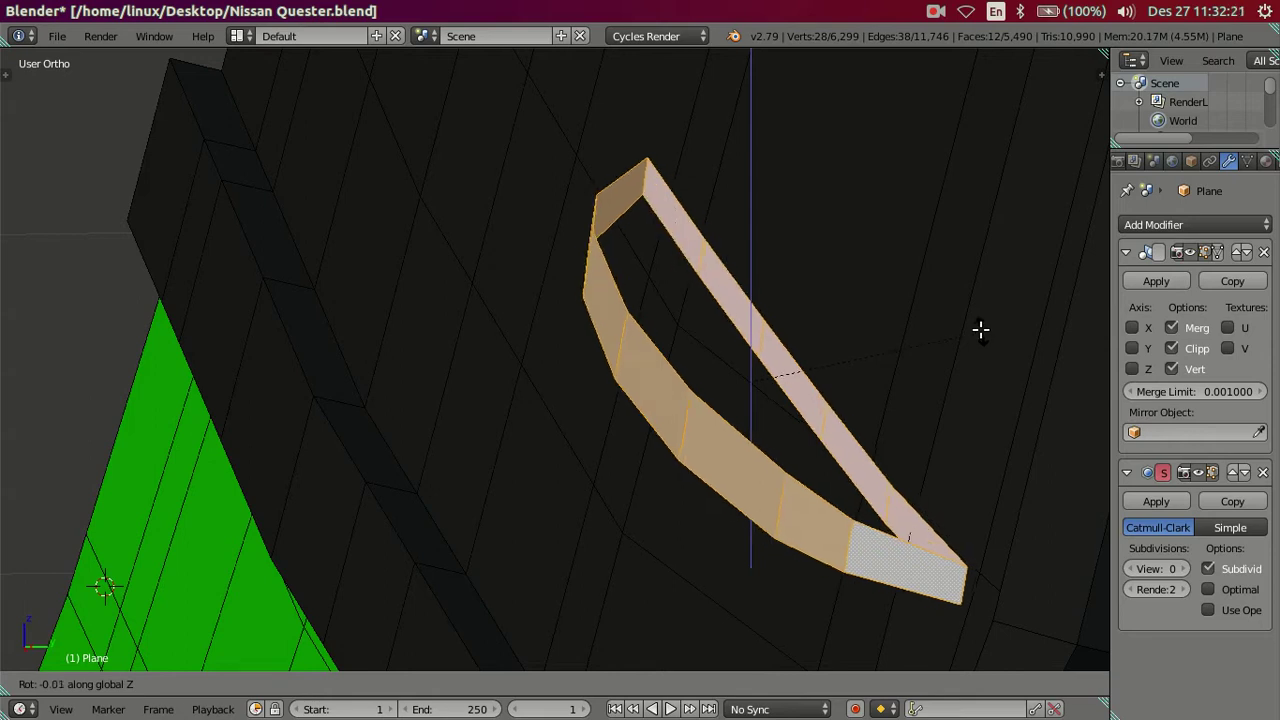
right_click(986, 331)
mouse_move(650, 380)
middle_mouse_down()
mouse_move(337, 408)
mouse_move(380, 458)
mouse_move(329, 449)
mouse_move(614, 409)
mouse_move(601, 408)
middle_mouse_up()
key("r")
key("z")
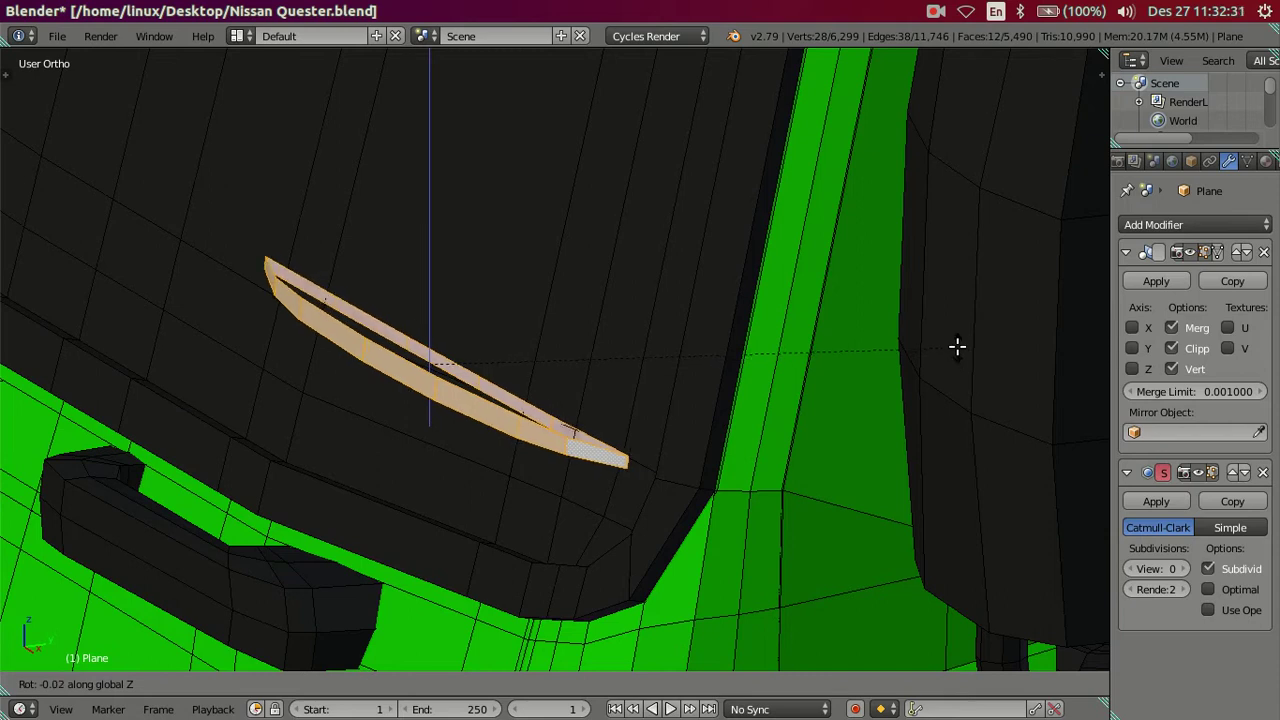
left_click(957, 346)
middle_click_drag(669, 354, 441, 343)
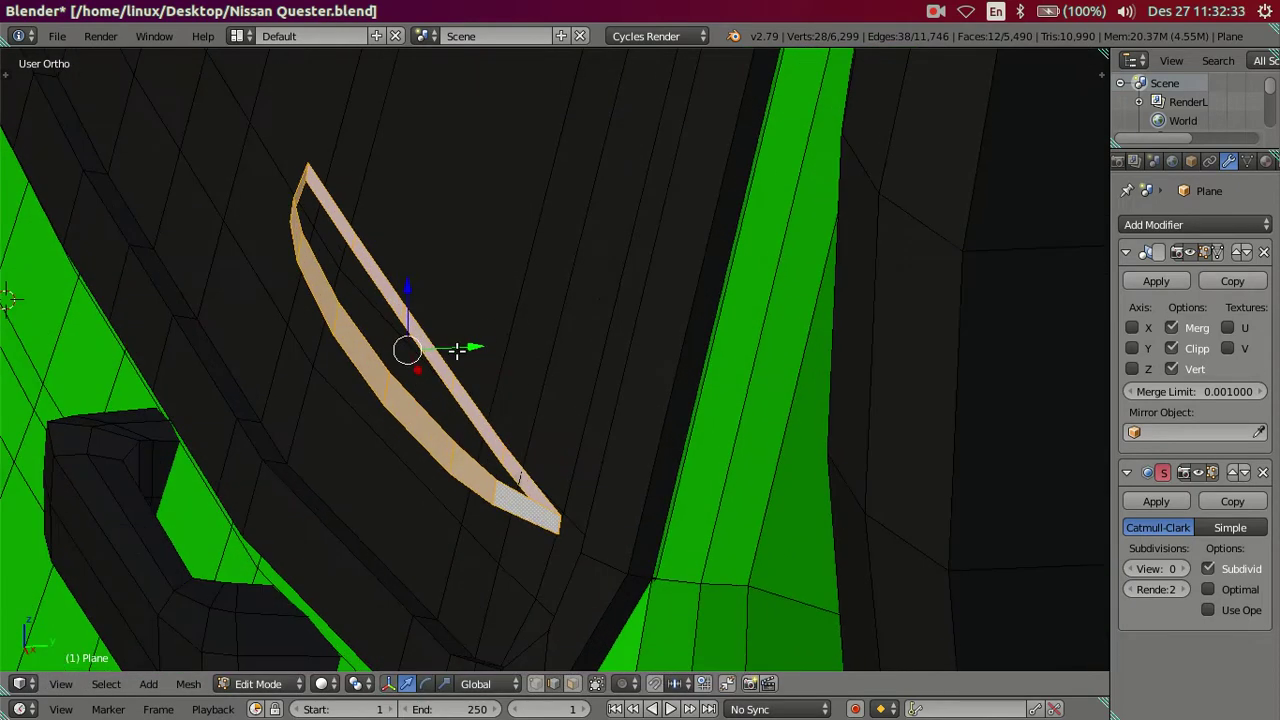
- Move the blade along the Y axis into position
key("g")
key("y")
left_click(474, 344)
mouse_move(557, 393)
middle_mouse_down()
mouse_move(535, 379)
mouse_move(426, 409)
mouse_move(443, 409)
mouse_move(316, 406)
mouse_move(371, 380)
mouse_move(428, 382)
middle_mouse_up()
scroll(426, 413, "up", 2)
key("a")
scroll(343, 413, "down", 3)
- Cut four centred lengthwise edge loops along the upper blade strip
right_click(450, 393)
scroll(450, 396, "up", 2)
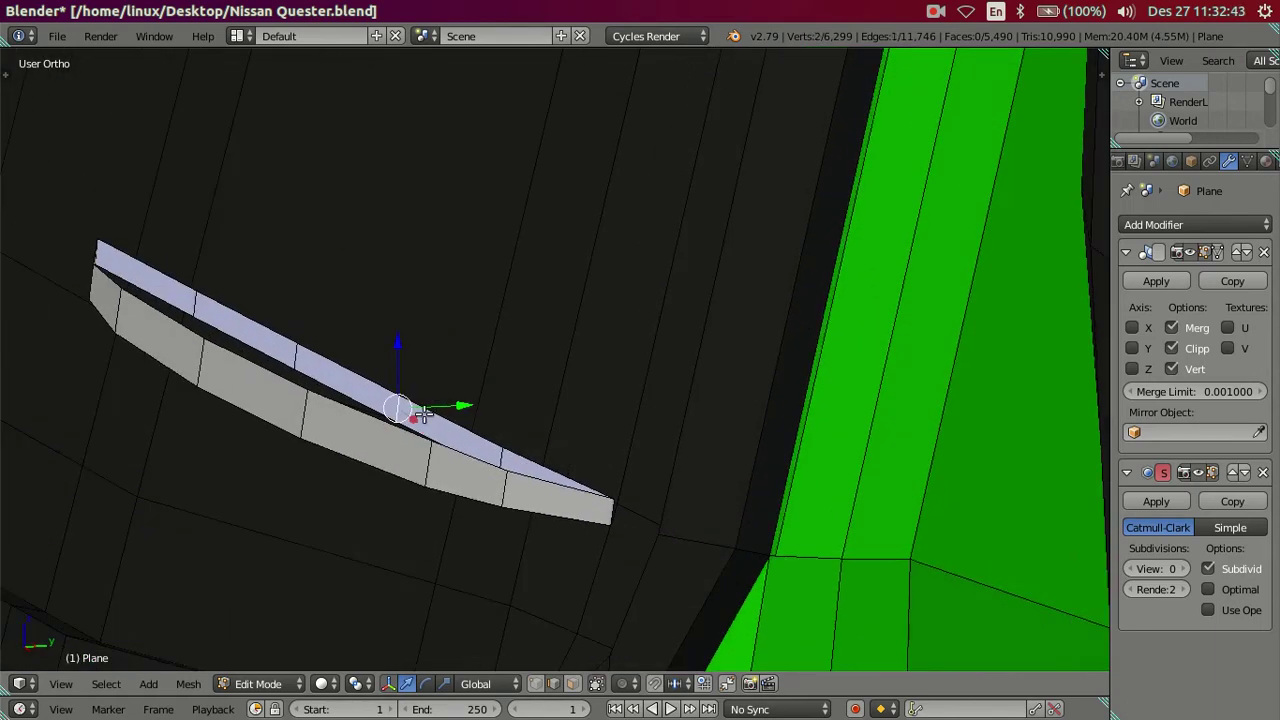
scroll(423, 413, "up", 1)
scroll(400, 430, "up", 1)
scroll(503, 403, "up", 2)
scroll(489, 398, "up", 1)
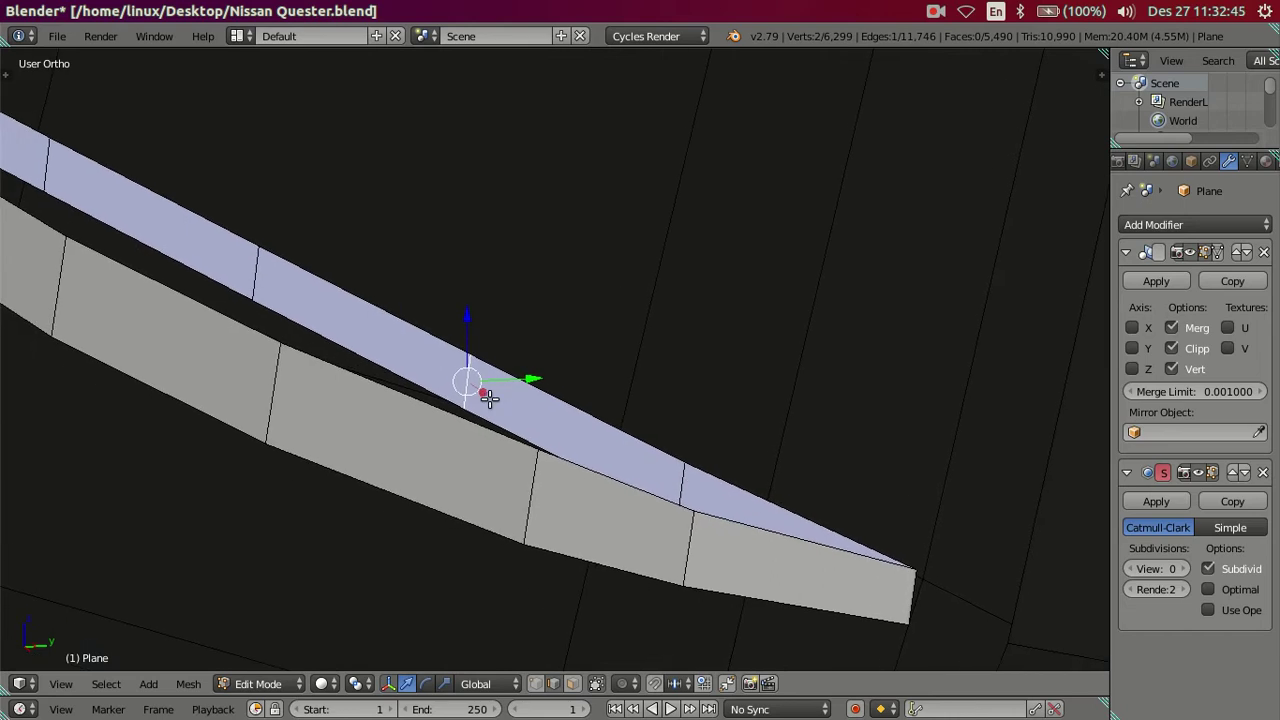
scroll(470, 398, "up", 1)
key("ctrl+r")
scroll(453, 397, "up", 2)
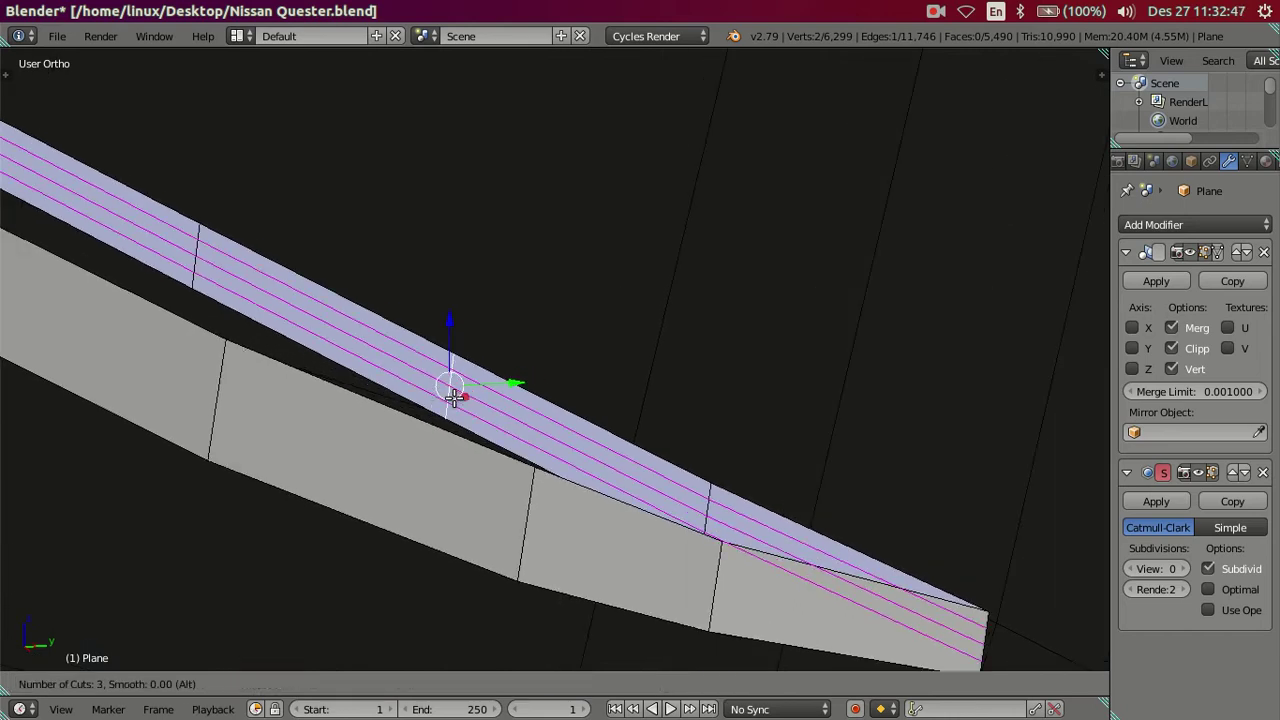
scroll(453, 397, "up", 1)
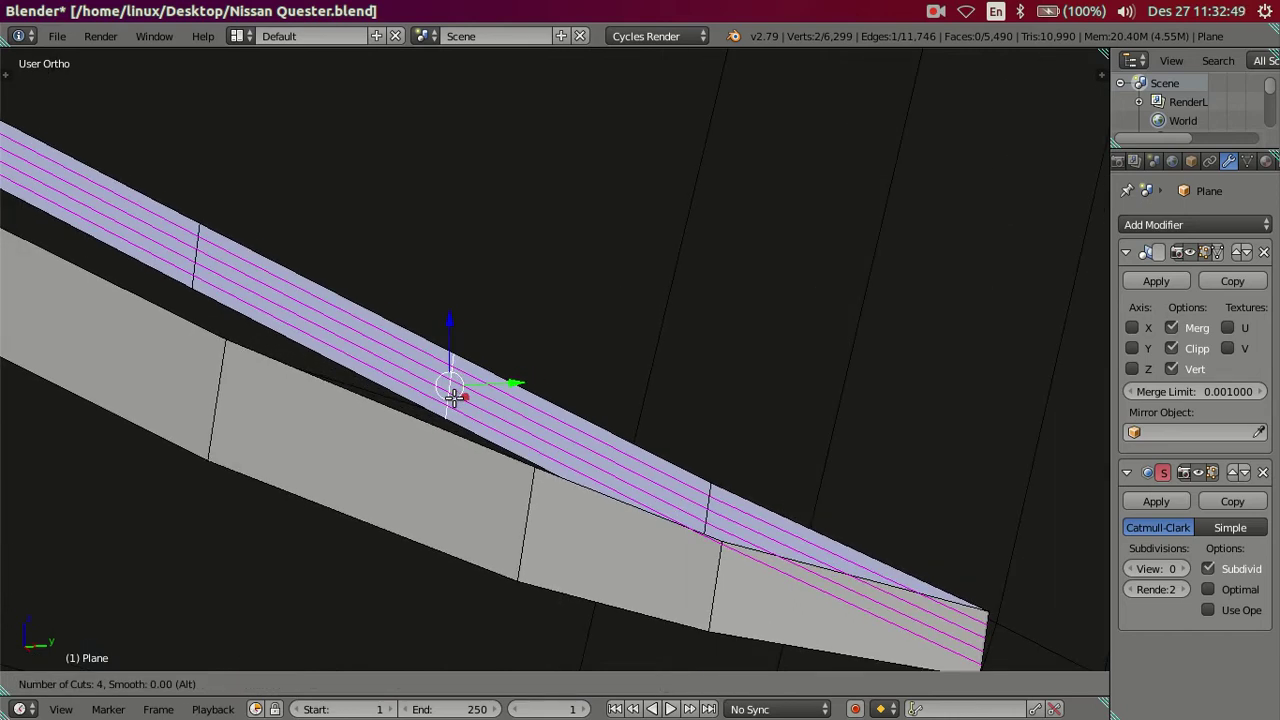
left_click(453, 397)
right_click(453, 397)
scroll(450, 430, "up", 2)
- Dissolve two of the four new edge loops on the strip
right_click(448, 445, "alt+shift")
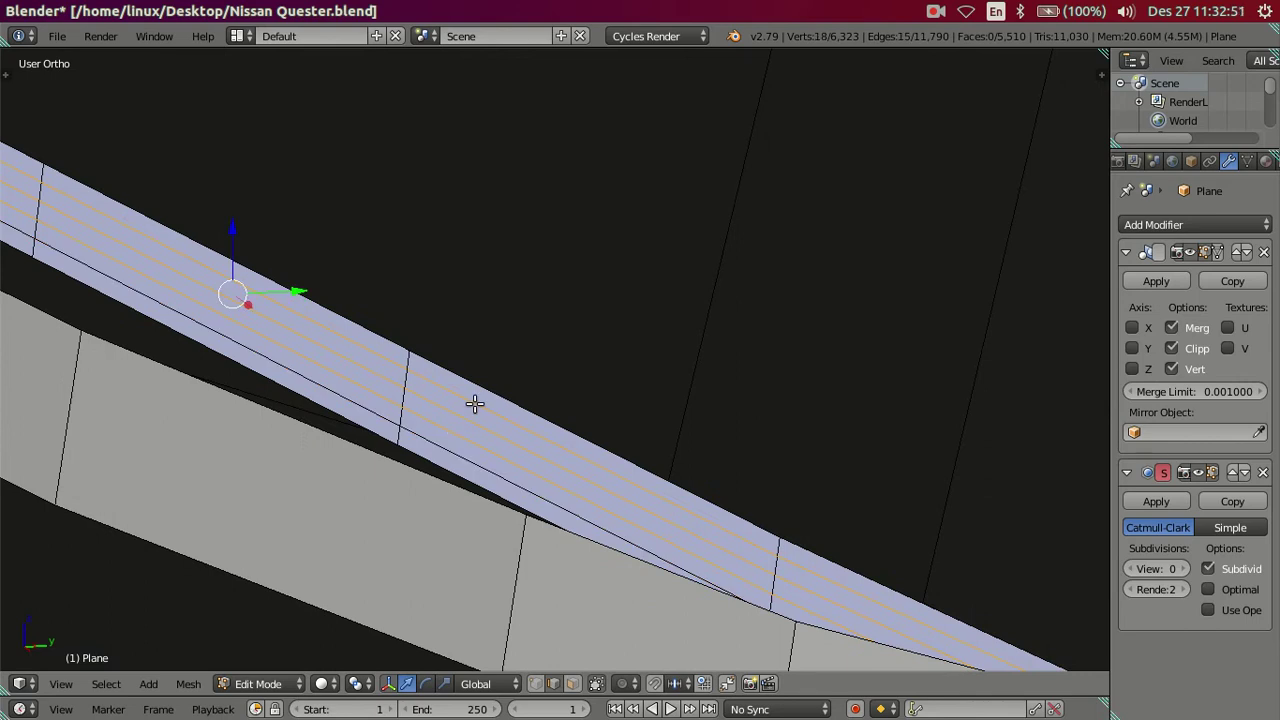
right_click(474, 403, "alt+shift")
key("x")
left_click(637, 402)
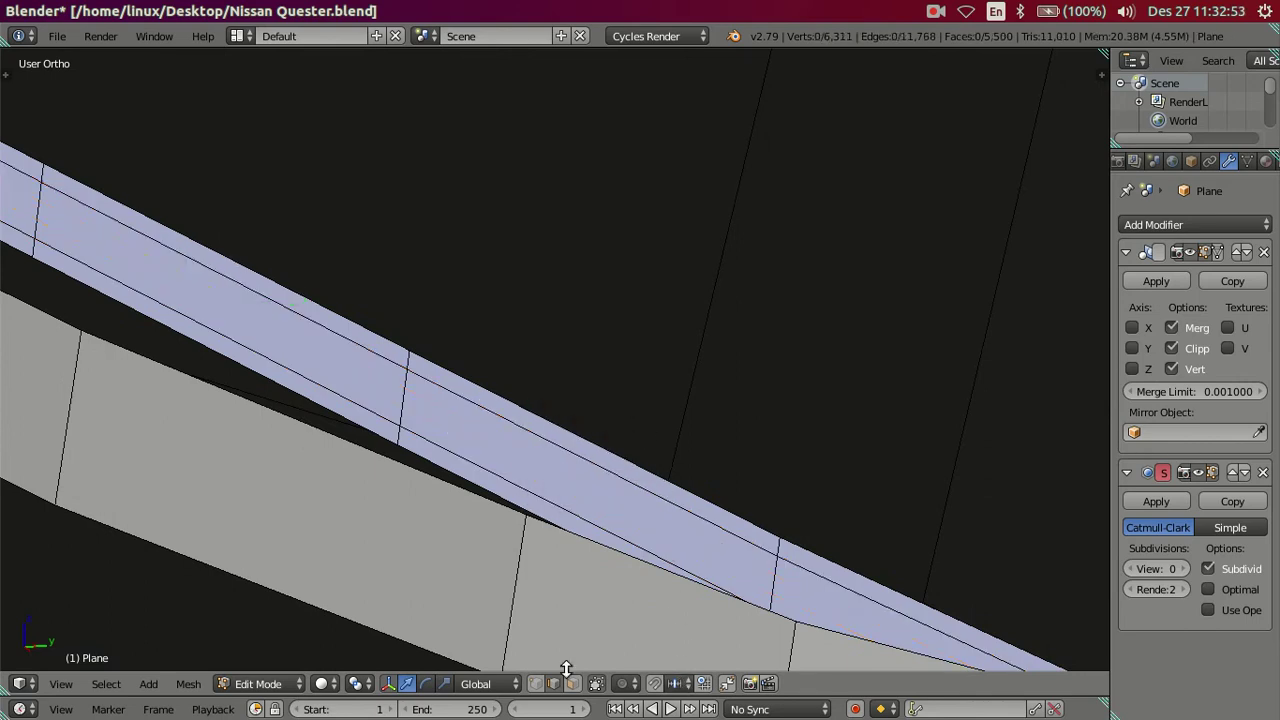
- Delete two outer face loops of the strip, leaving a narrow band
left_click(575, 683)
right_click(400, 415, "alt")
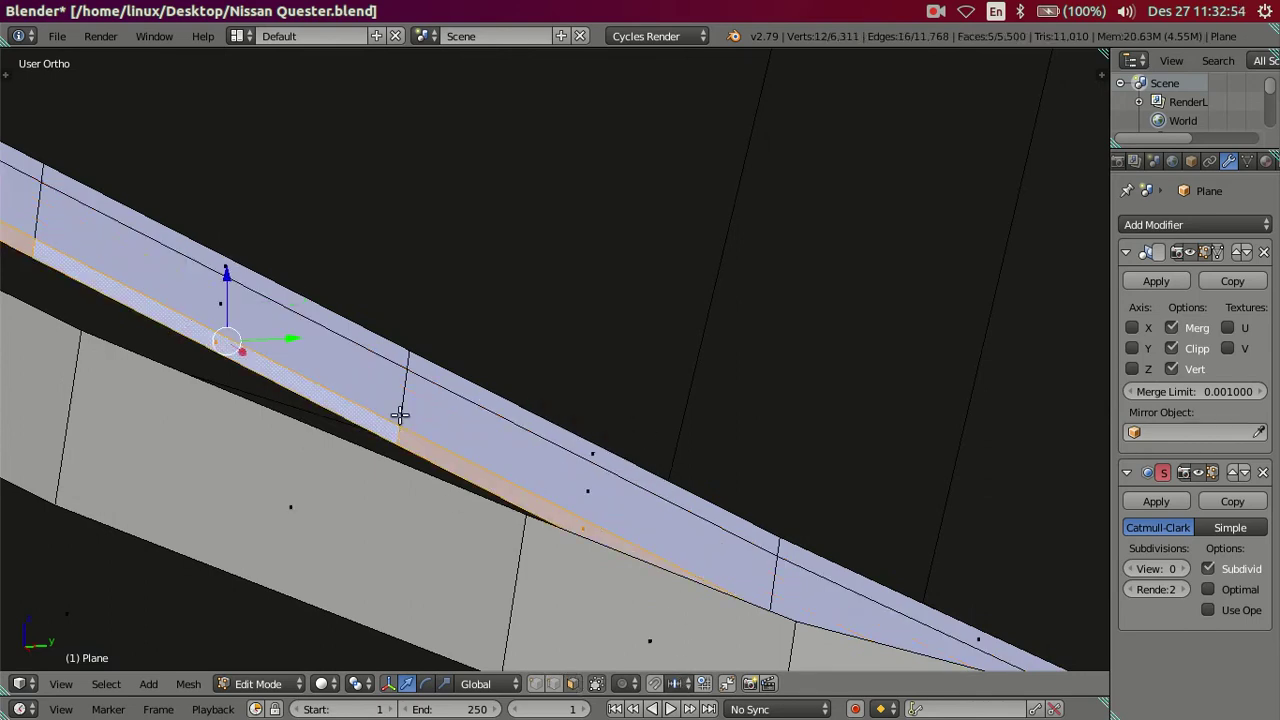
right_click(407, 365, "alt+shift")
key("x")
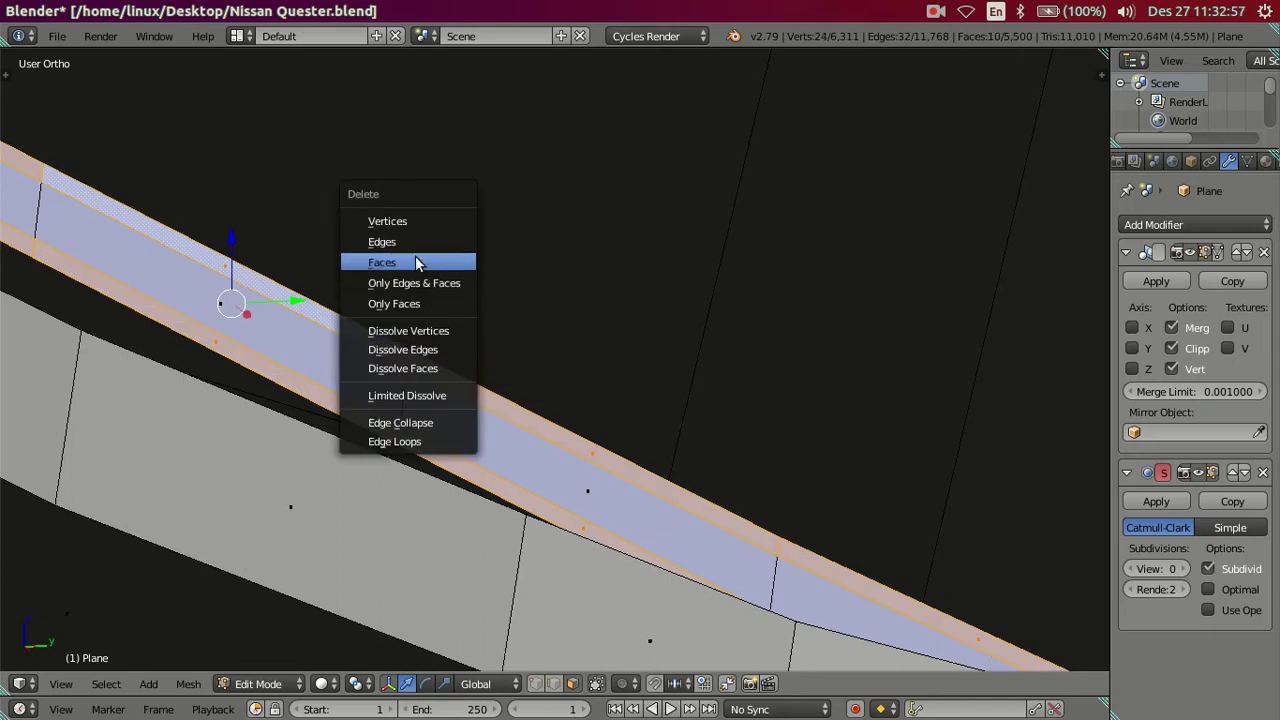
left_click(418, 262)
mouse_move(443, 341)
middle_mouse_down()
mouse_move(577, 383)
mouse_move(571, 357)
mouse_move(589, 377)
mouse_move(776, 455)
mouse_move(646, 380)
mouse_move(666, 431)
mouse_move(591, 391)
mouse_move(448, 398)
mouse_move(457, 386)
mouse_move(557, 409)
mouse_move(456, 400)
middle_mouse_up()
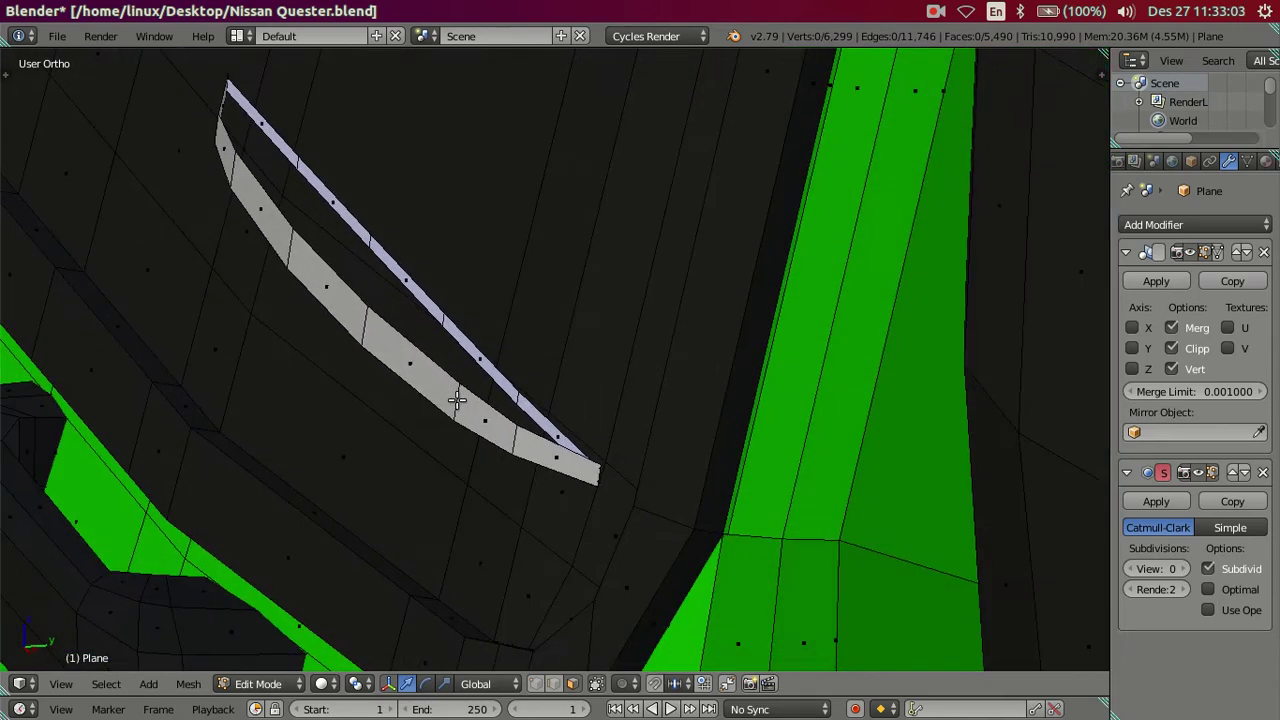
- Select the narrow strip's faces in wireframe and nudge it -0.0057 along Y
scroll(477, 358, "up", 1)
right_click(395, 302)
right_click(395, 302, "alt")
mouse_move(590, 405)
middle_mouse_down()
mouse_move(551, 374)
mouse_move(485, 389)
mouse_move(443, 308)
middle_mouse_up()
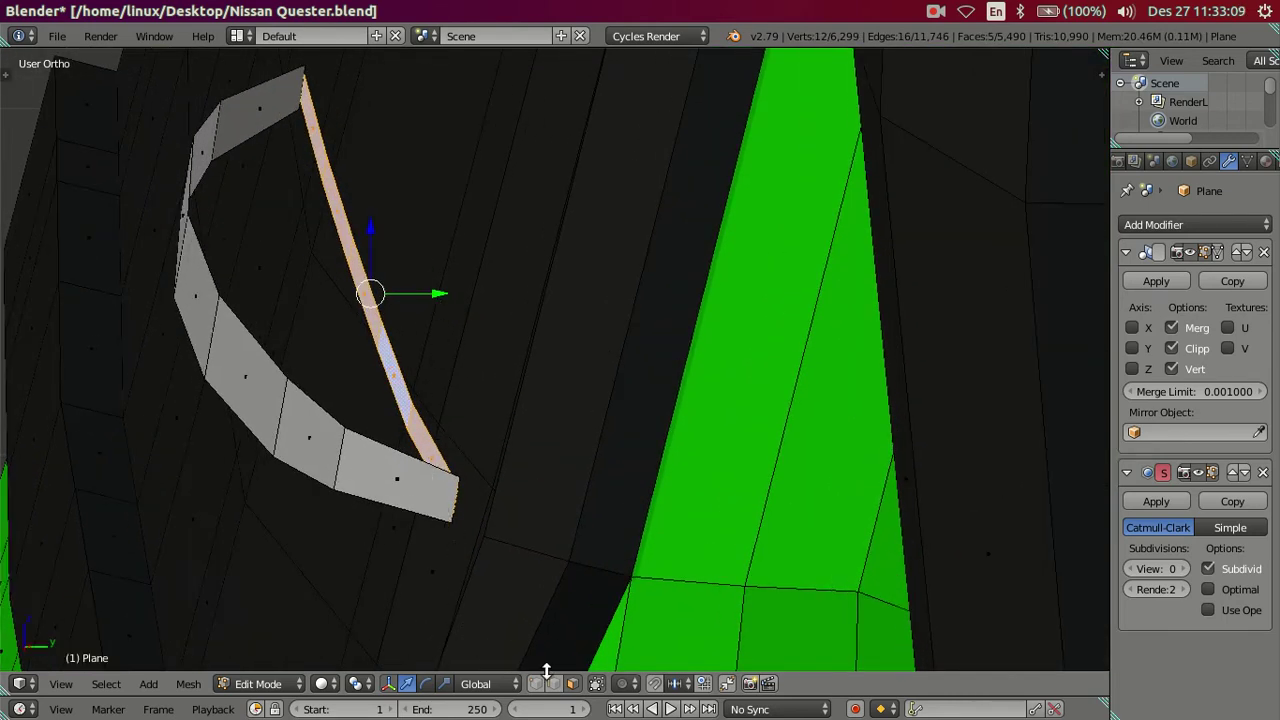
key("z")
right_click(455, 510, "shift")
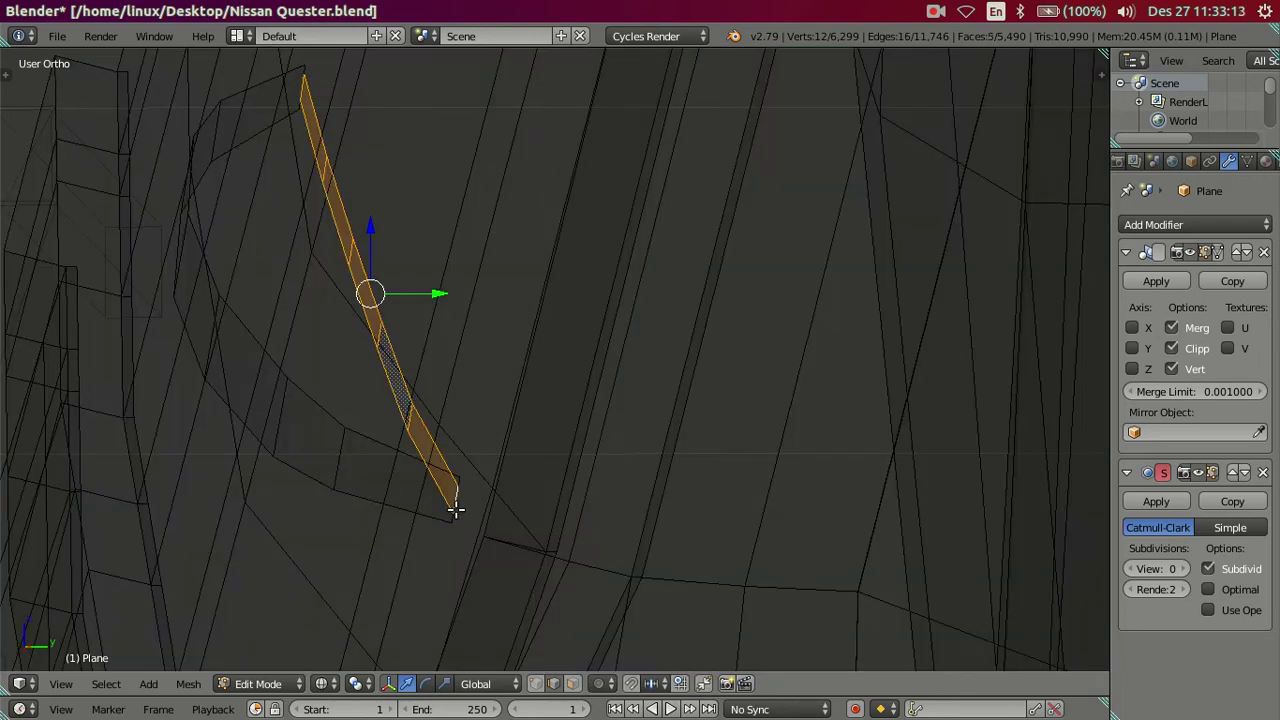
right_click(451, 516, "shift")
middle_click_drag(384, 162, 411, 343, "shift")
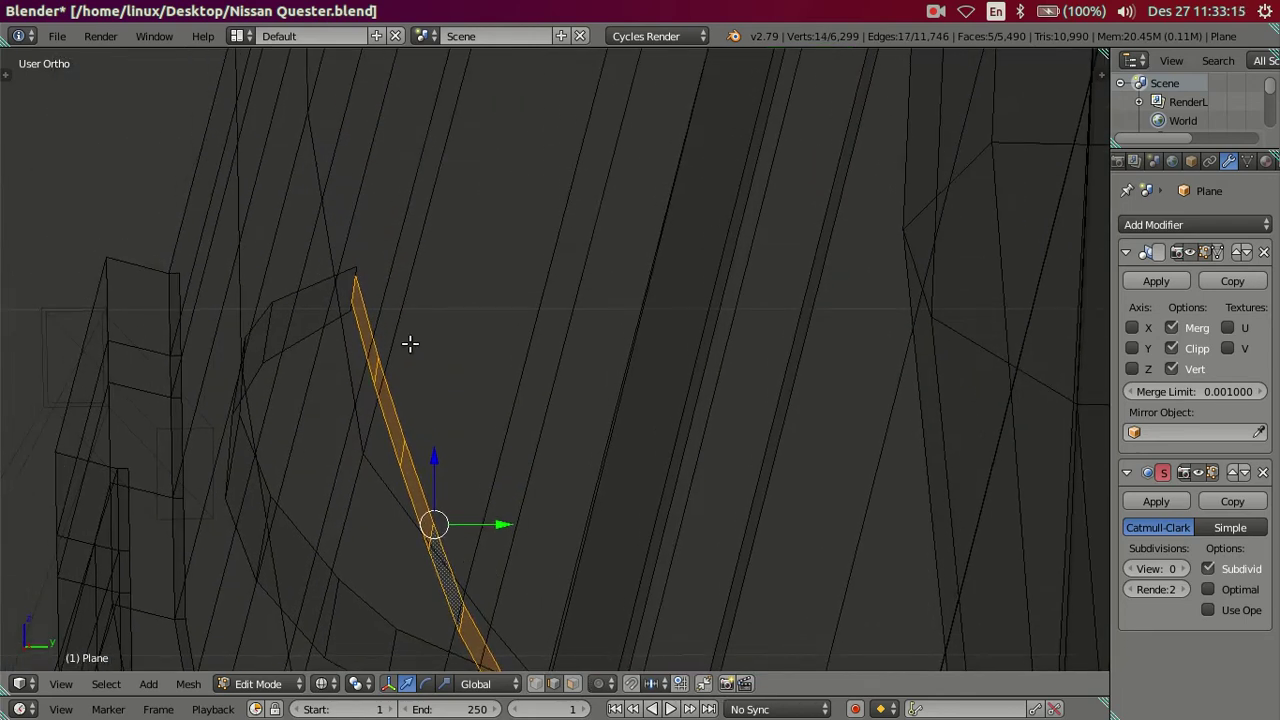
scroll(291, 278, "up", 2)
right_click(270, 231, "shift")
scroll(293, 313, "down", 1)
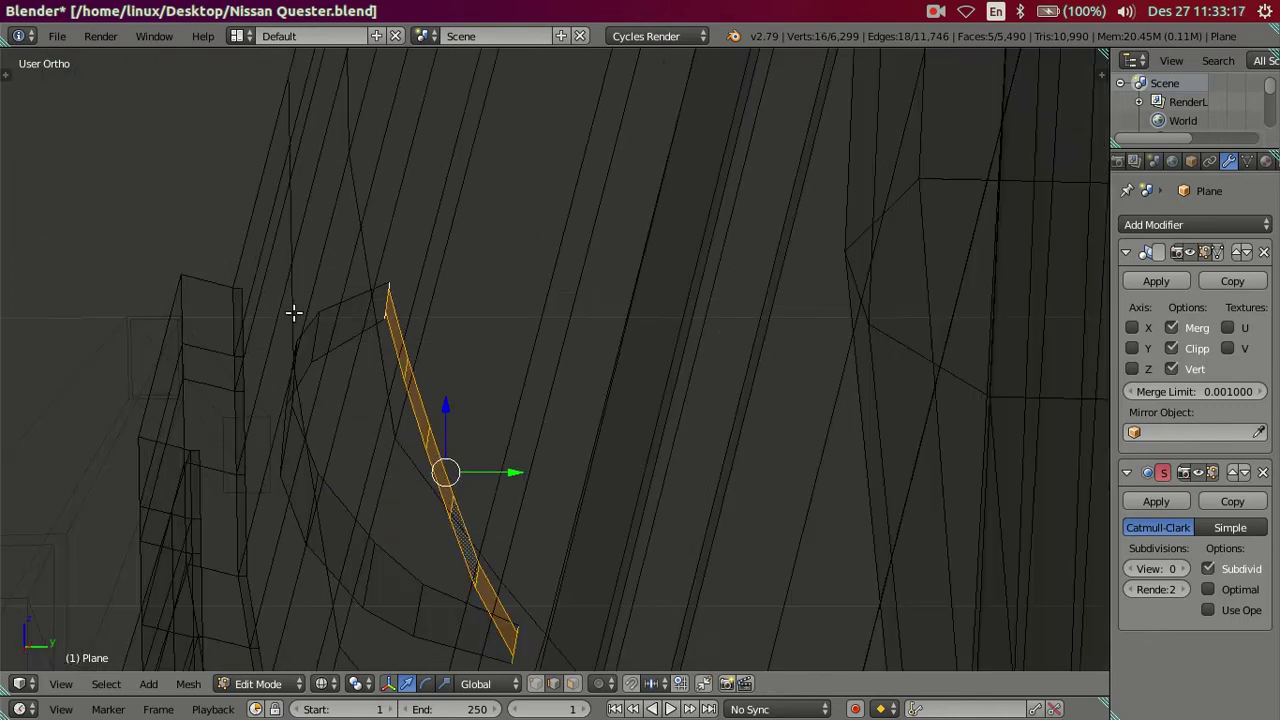
left_click_drag(511, 474, 497, 472)
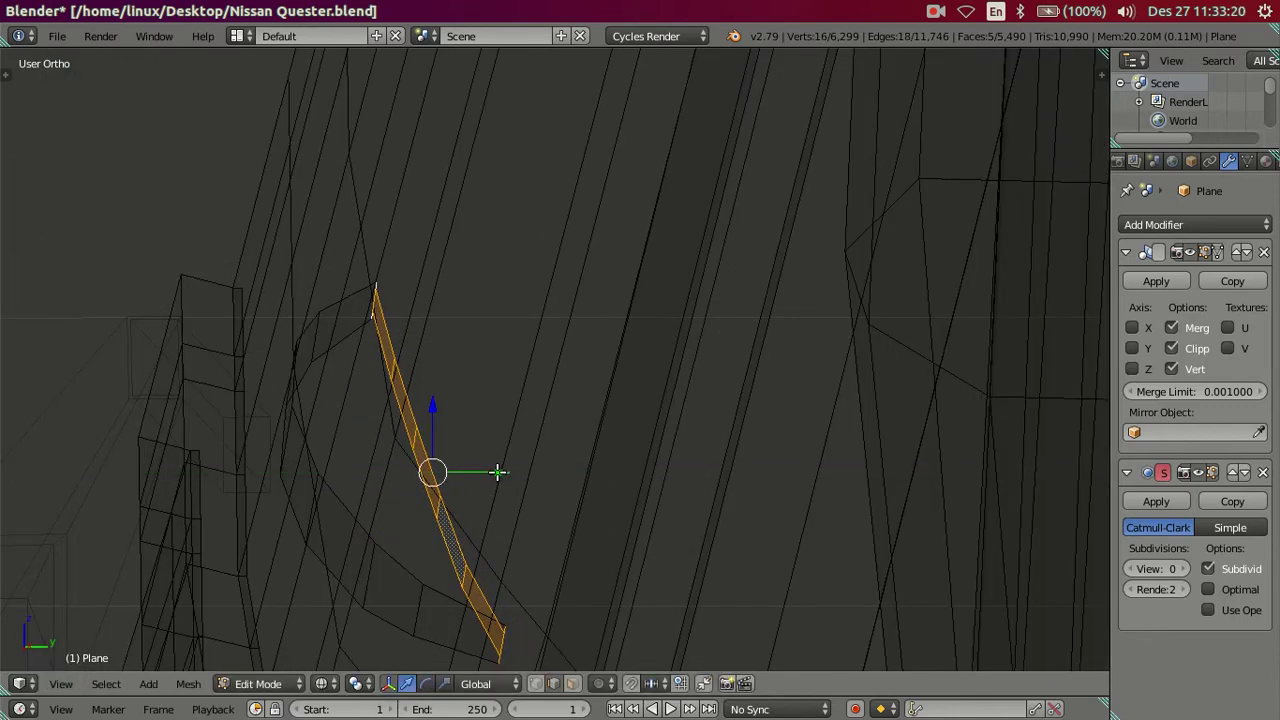
- Select the whole connected strip and extrude it along its normals
right_click(449, 547)
key("ctrl+l")
key("z")
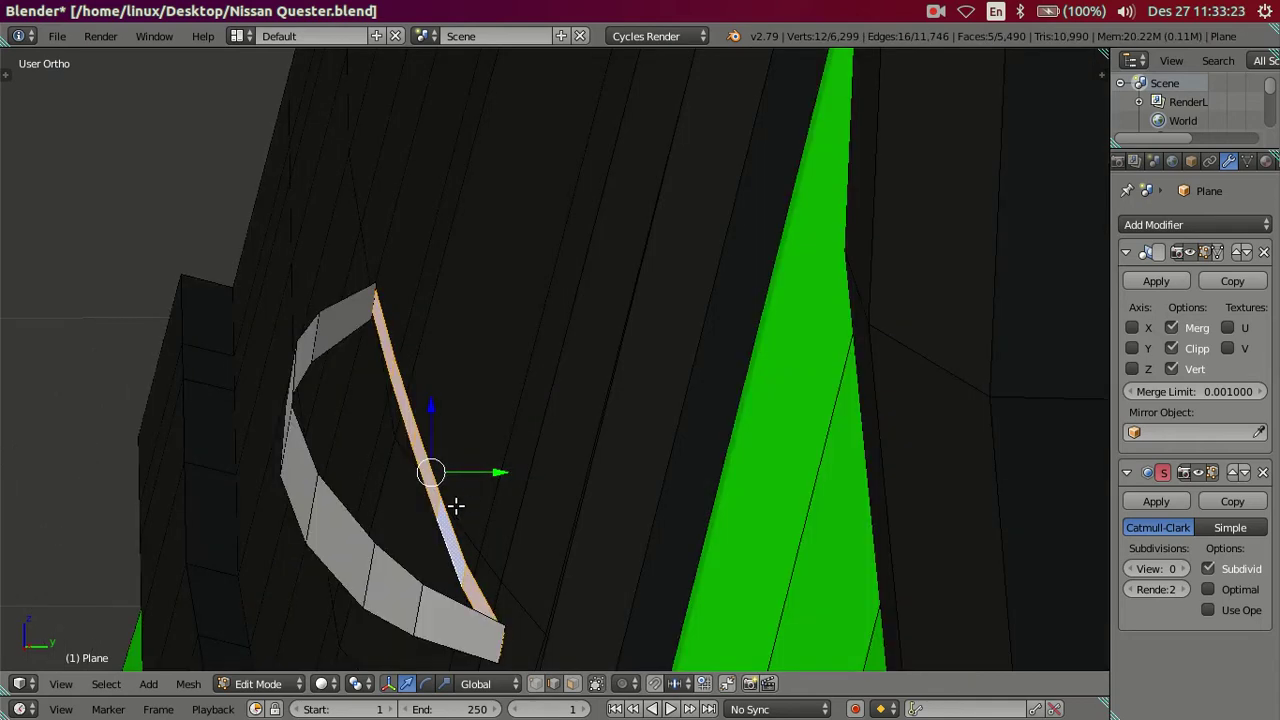
key("e")
key("Escape")
key("e")
key("y")
key("Escape")
key("ctrl+z")
scroll(500, 470, "up", 3)
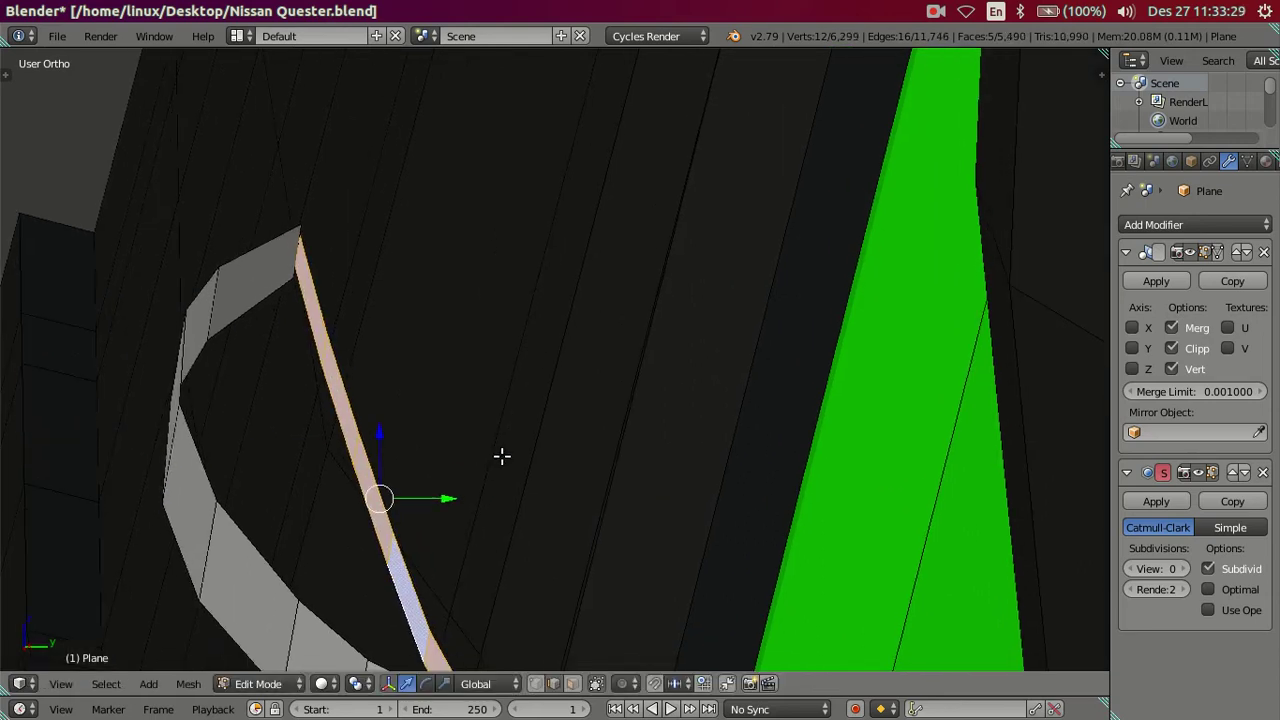
key("e")
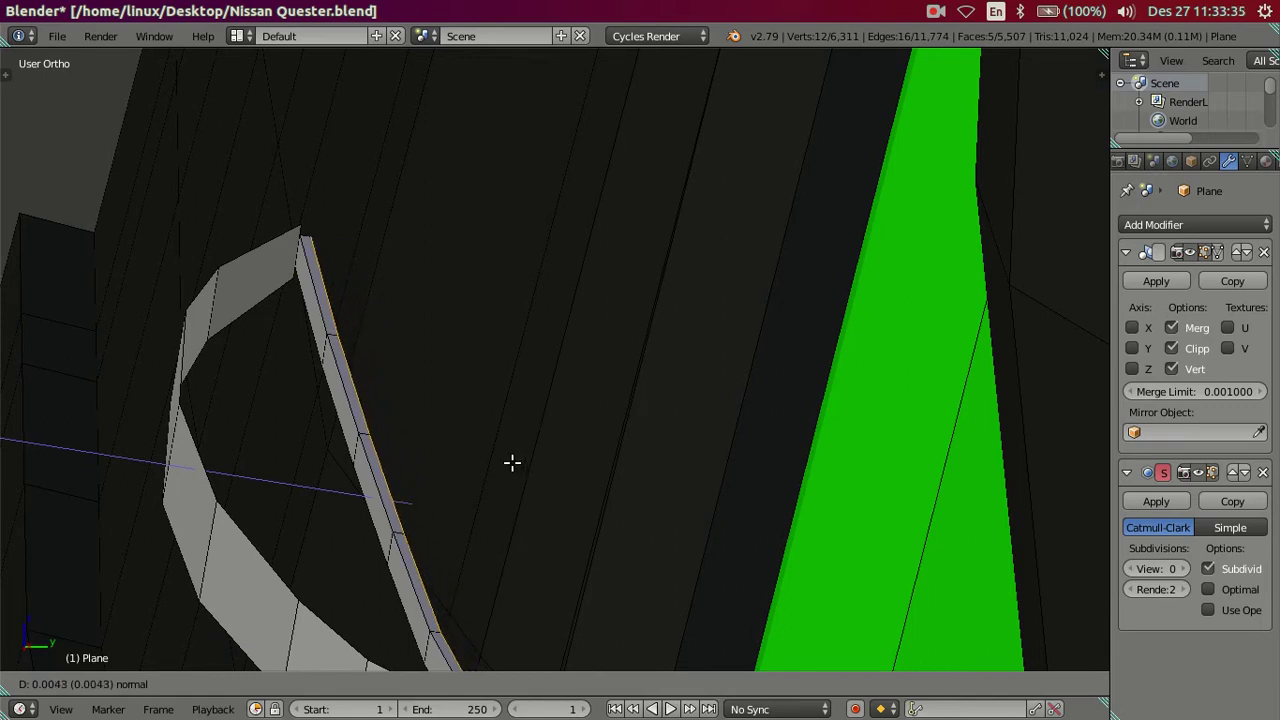
- Confirm the thin extrusion and flip the normals of the whole blade mesh
left_click(511, 462)
scroll(494, 488, "up", 2)
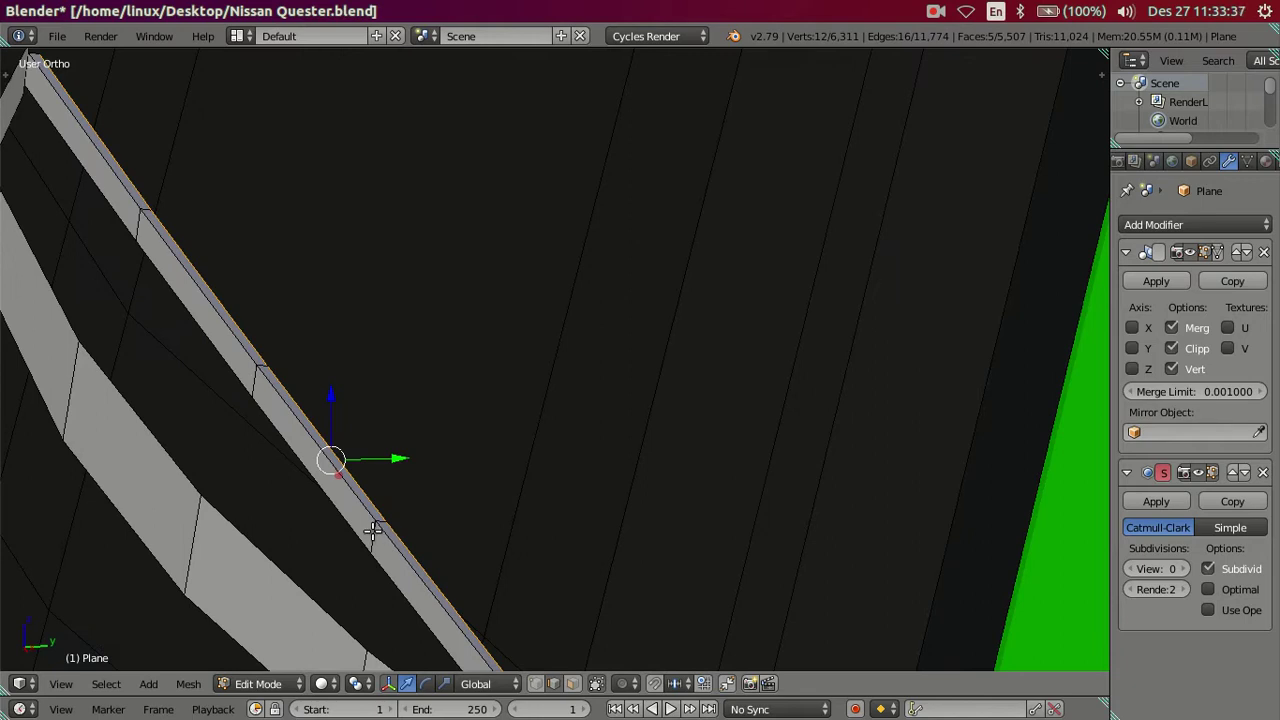
key("ctrl+l")
key("ctrl+f")
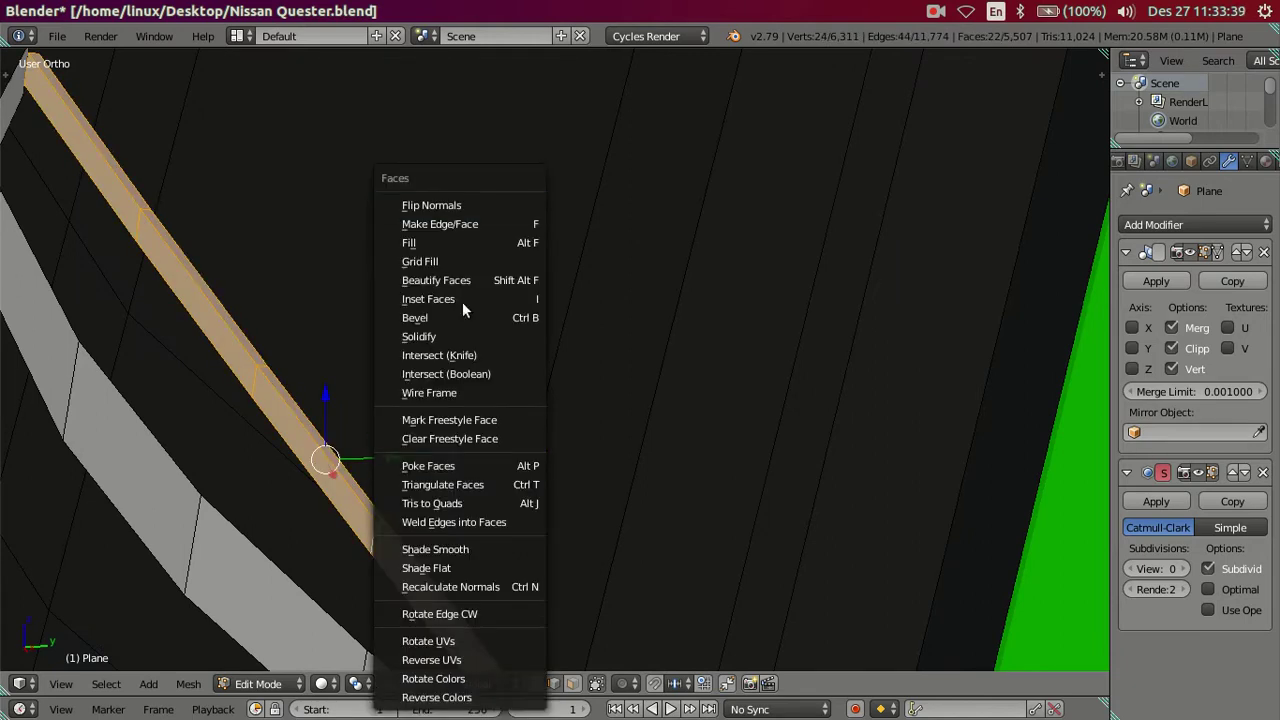
left_click(460, 202)
key("a")
- Scale down the edge at the blade's end to taper it
middle_click_drag(454, 323, 640, 486)
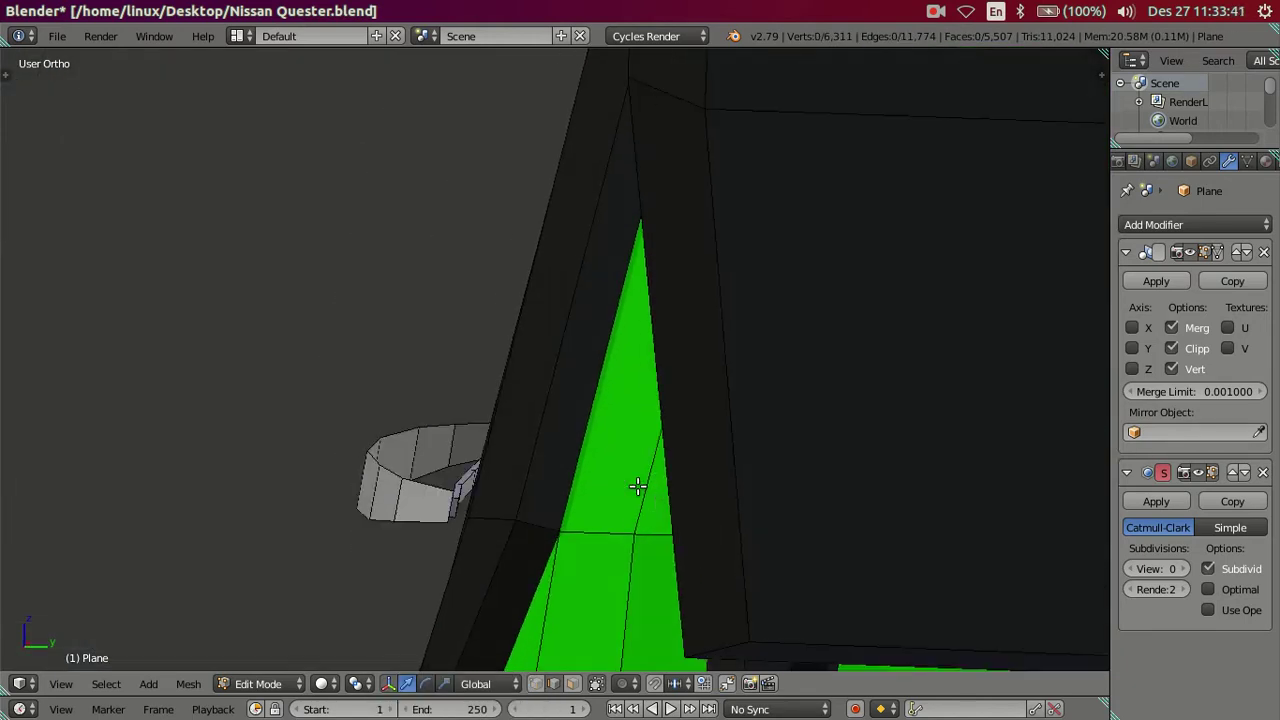
middle_click_drag(528, 493, 430, 495)
right_click(404, 476)
right_click(497, 477)
key("s")
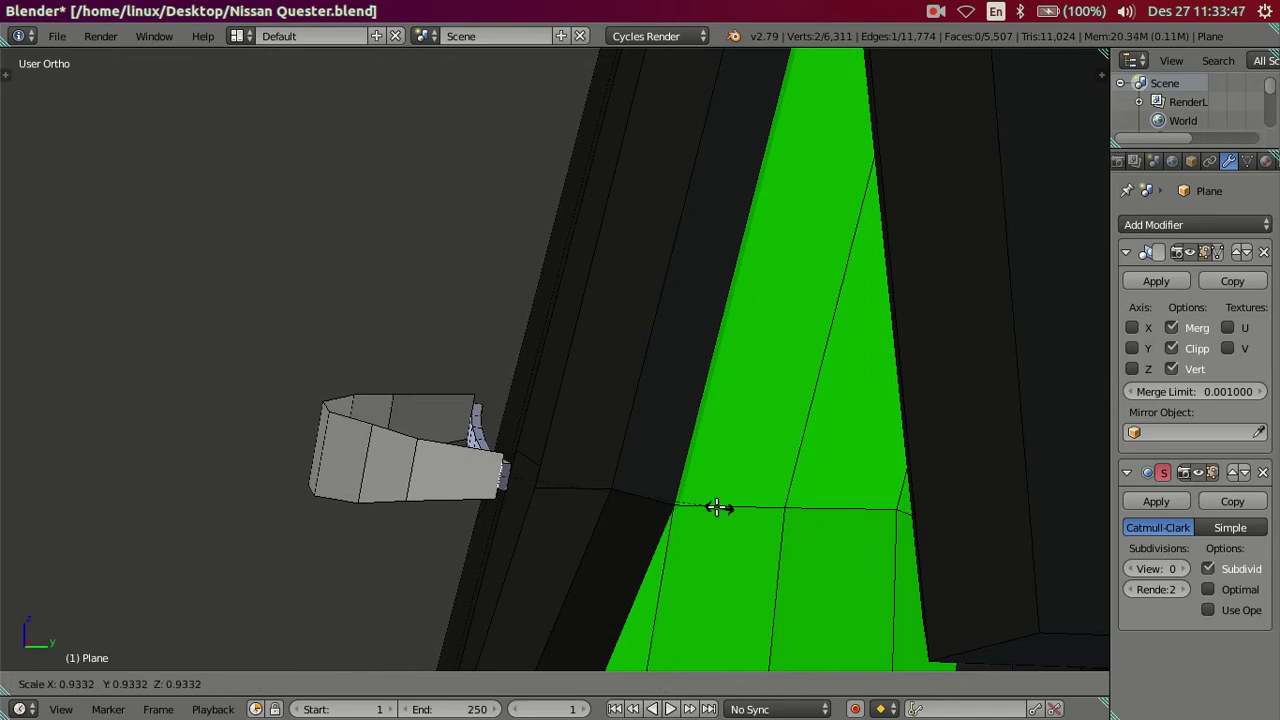
left_click(682, 504)
- Scale the blade's tip edge down to 0.7
middle_click_drag(682, 504, 548, 458)
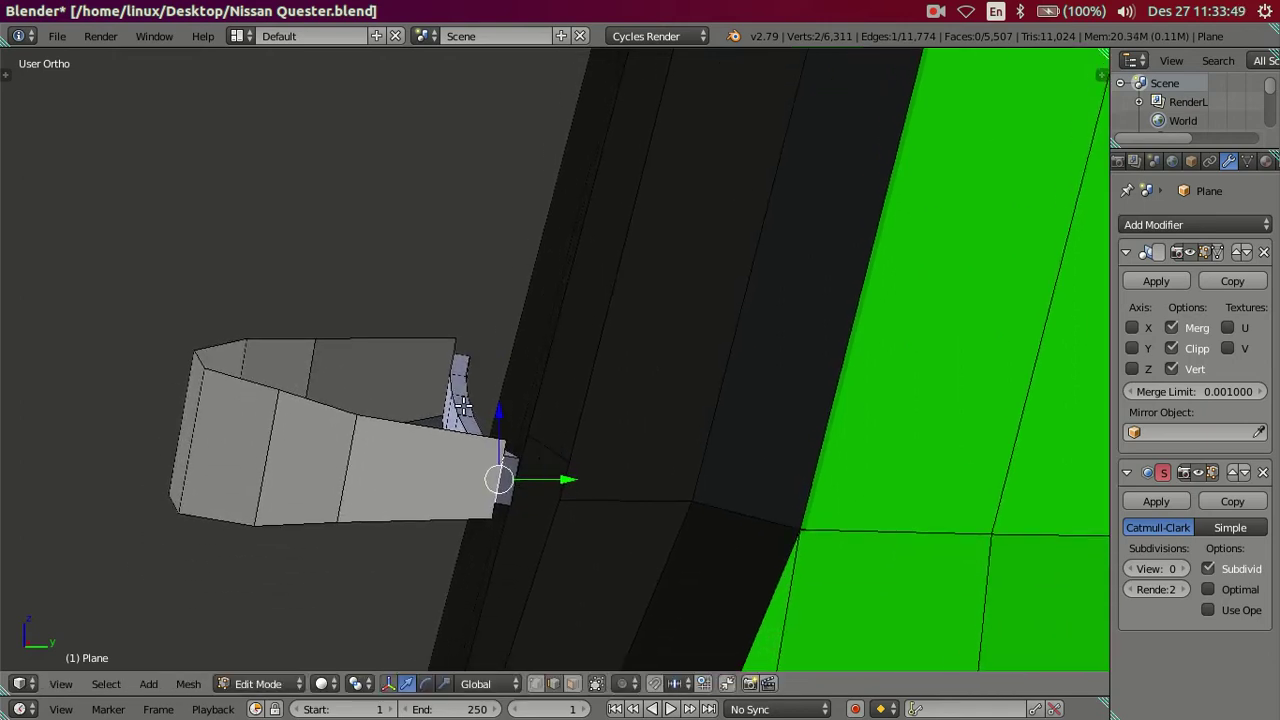
right_click(440, 353)
right_click(457, 346)
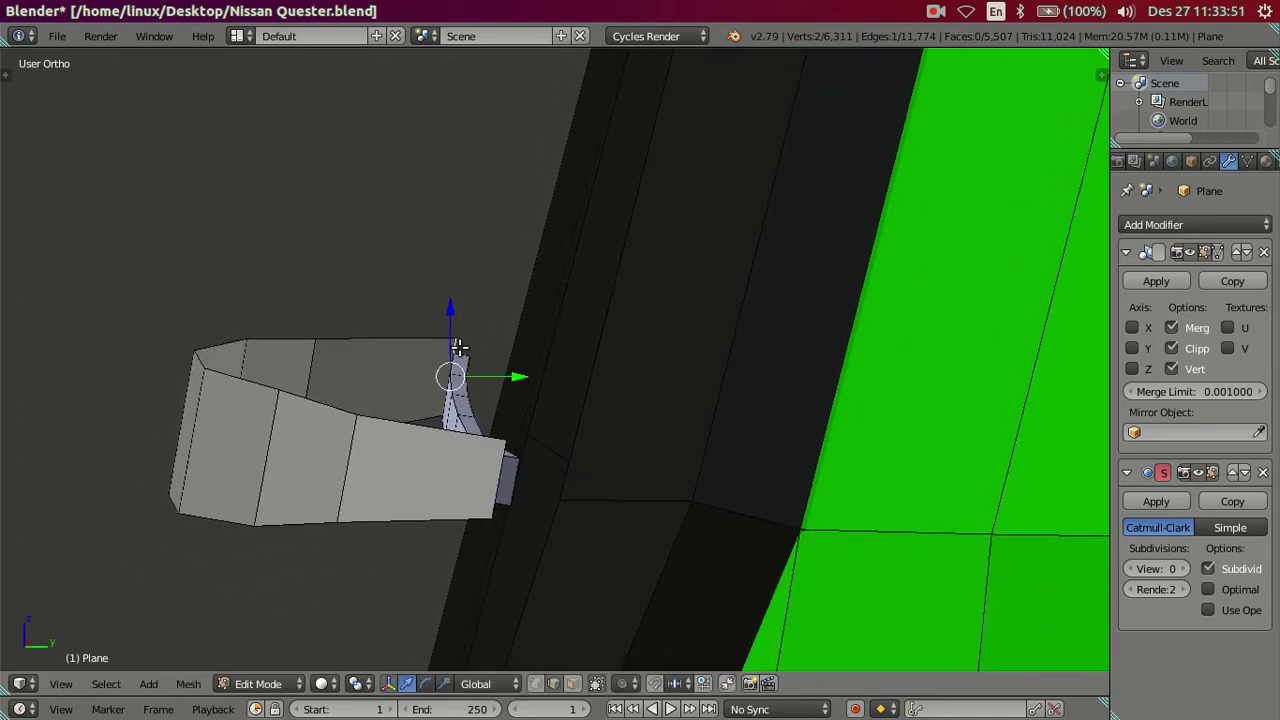
scroll(578, 451, "down", 3)
right_click(509, 444)
middle_click_drag(509, 444, 588, 464)
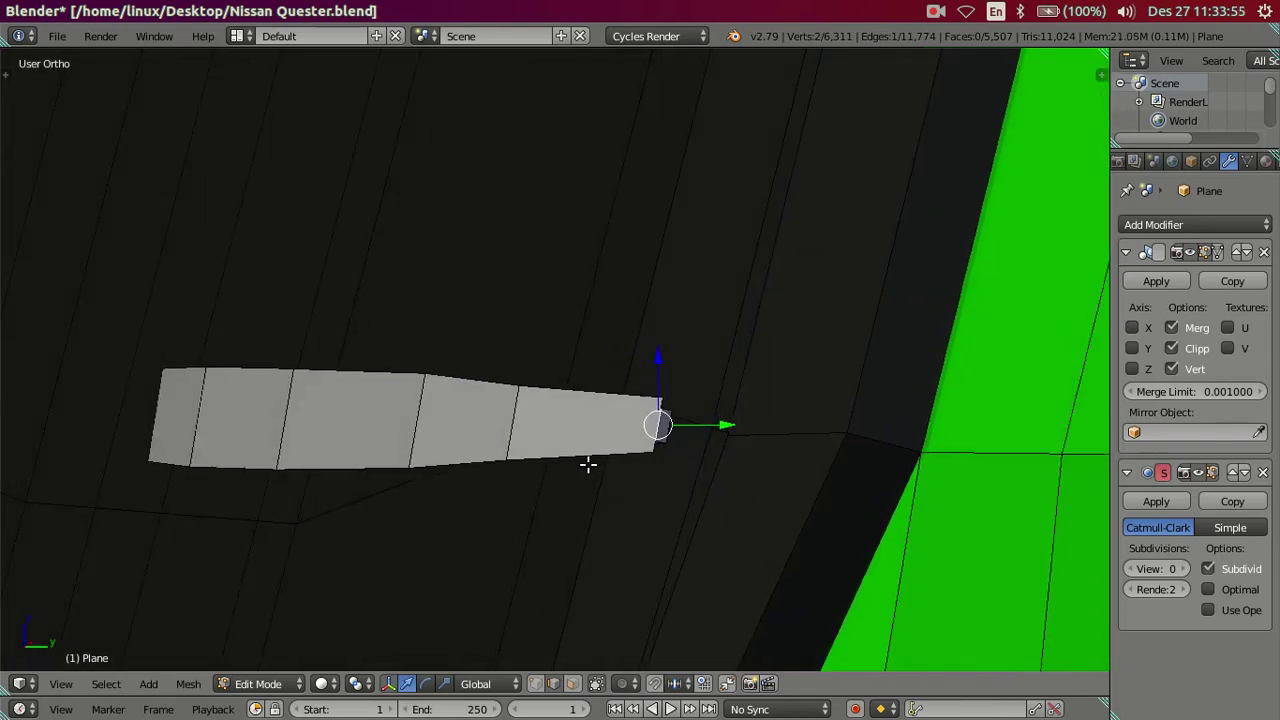
scroll(588, 464, "up", 2)
scroll(611, 369, "up", 1)
scroll(660, 371, "up", 2)
key("a")
right_click(684, 347)
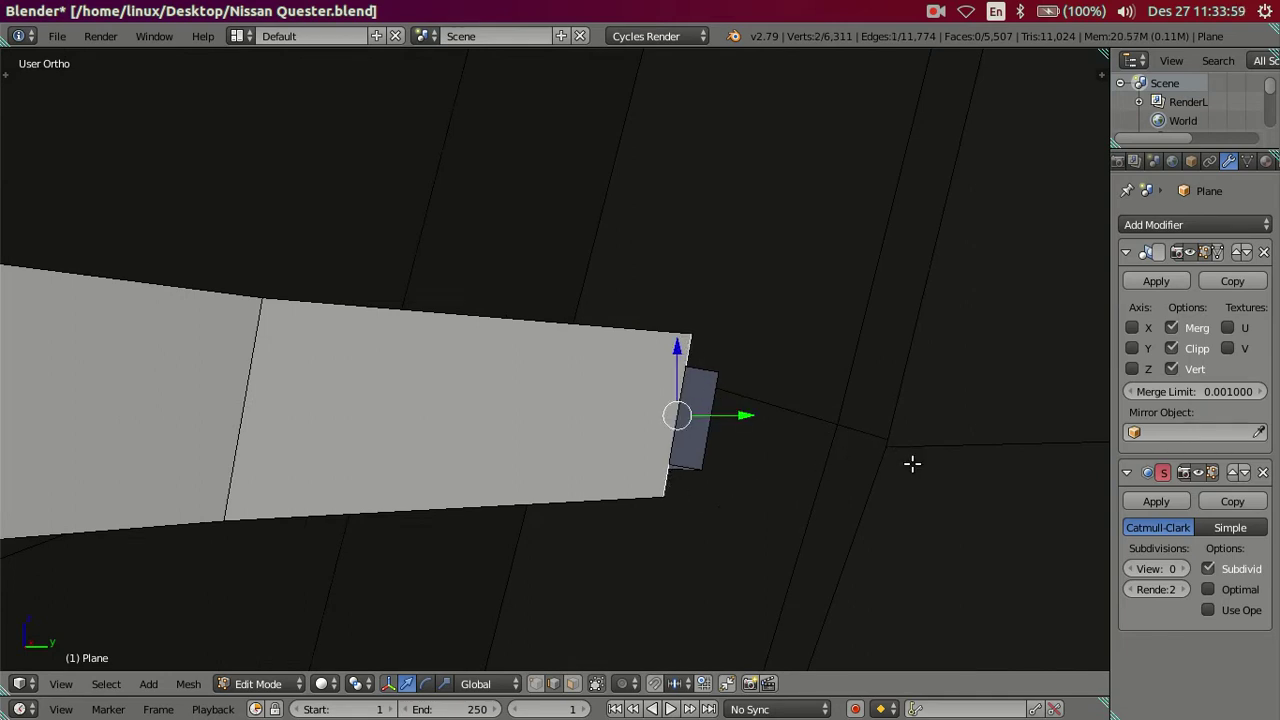
key("s")
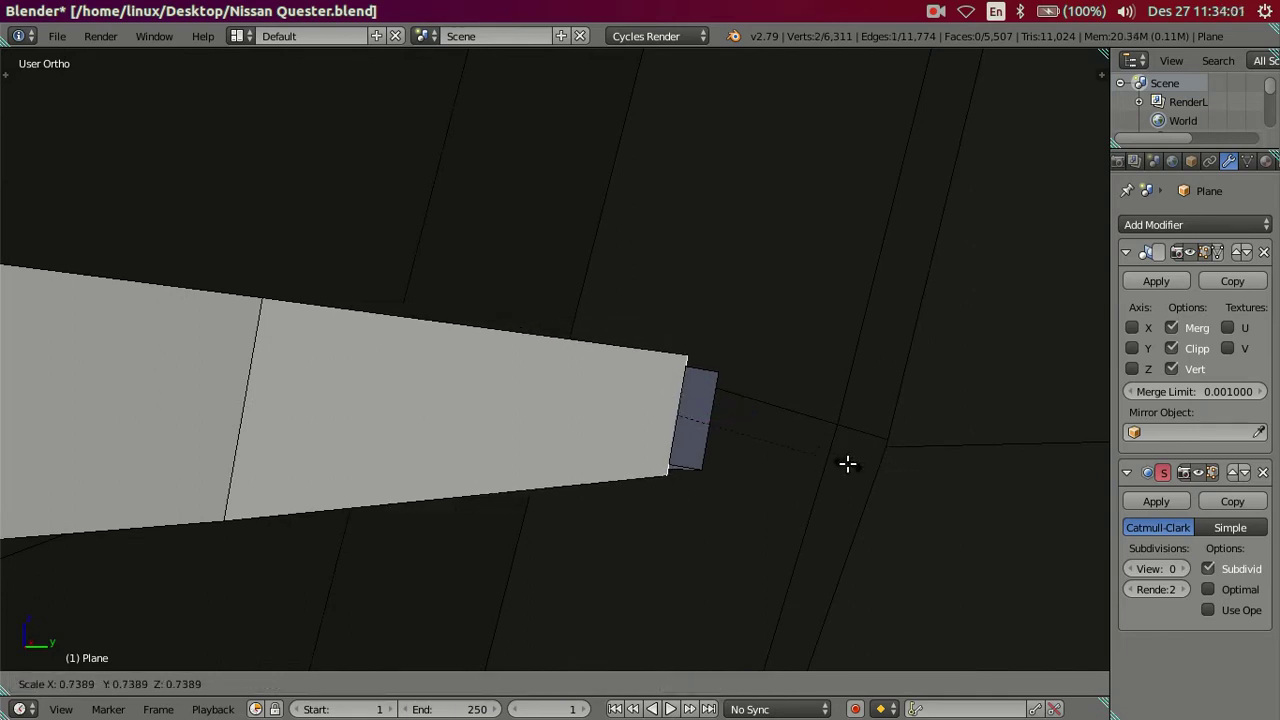
type(".7")
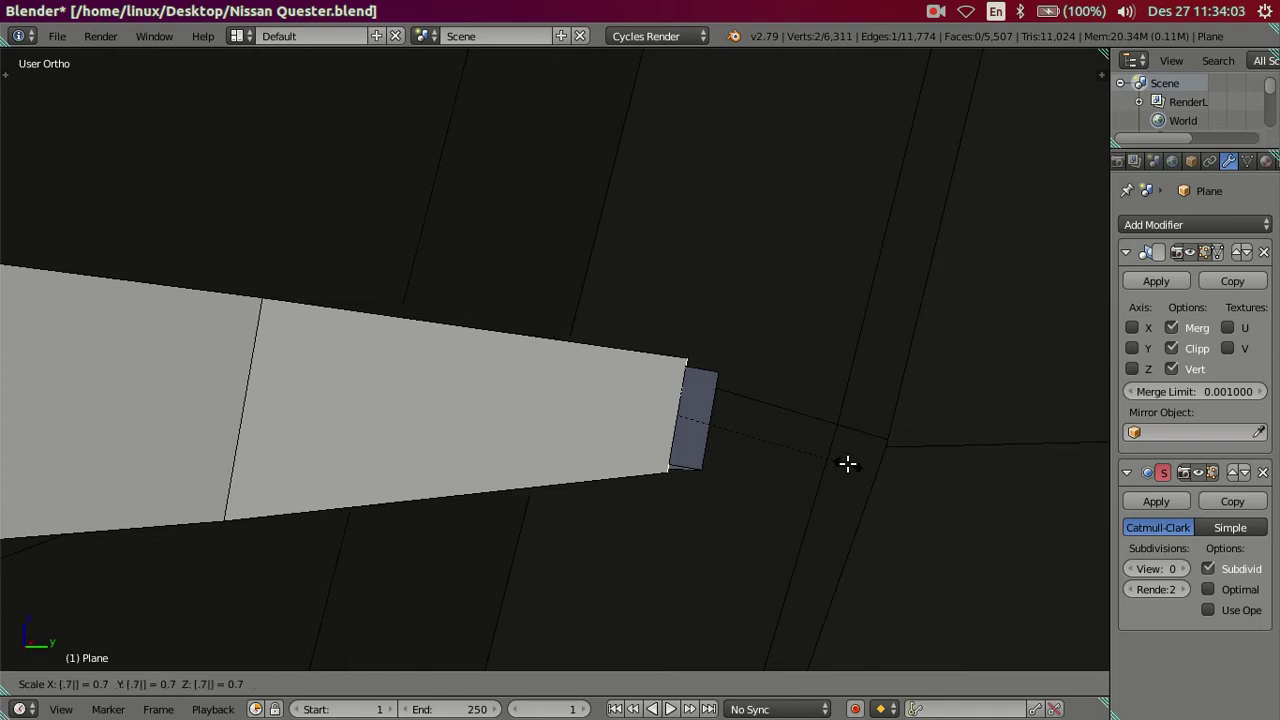
key("Return")
mouse_move(657, 428)
middle_mouse_down()
mouse_move(480, 392)
mouse_move(836, 381)
mouse_move(537, 343)
mouse_move(420, 432)
middle_mouse_up()
- Scale the blade's left tip edge to 0.5 to narrow it
right_click(407, 456)
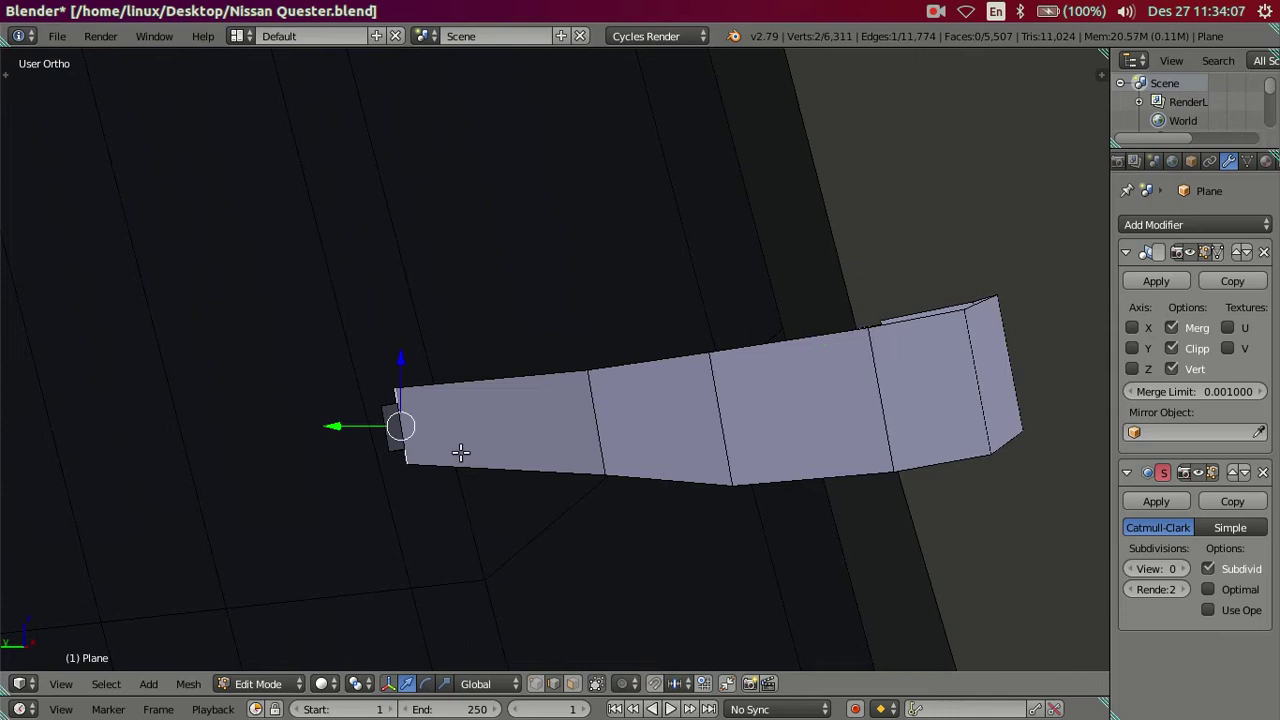
type("s0.5")
key("Return")
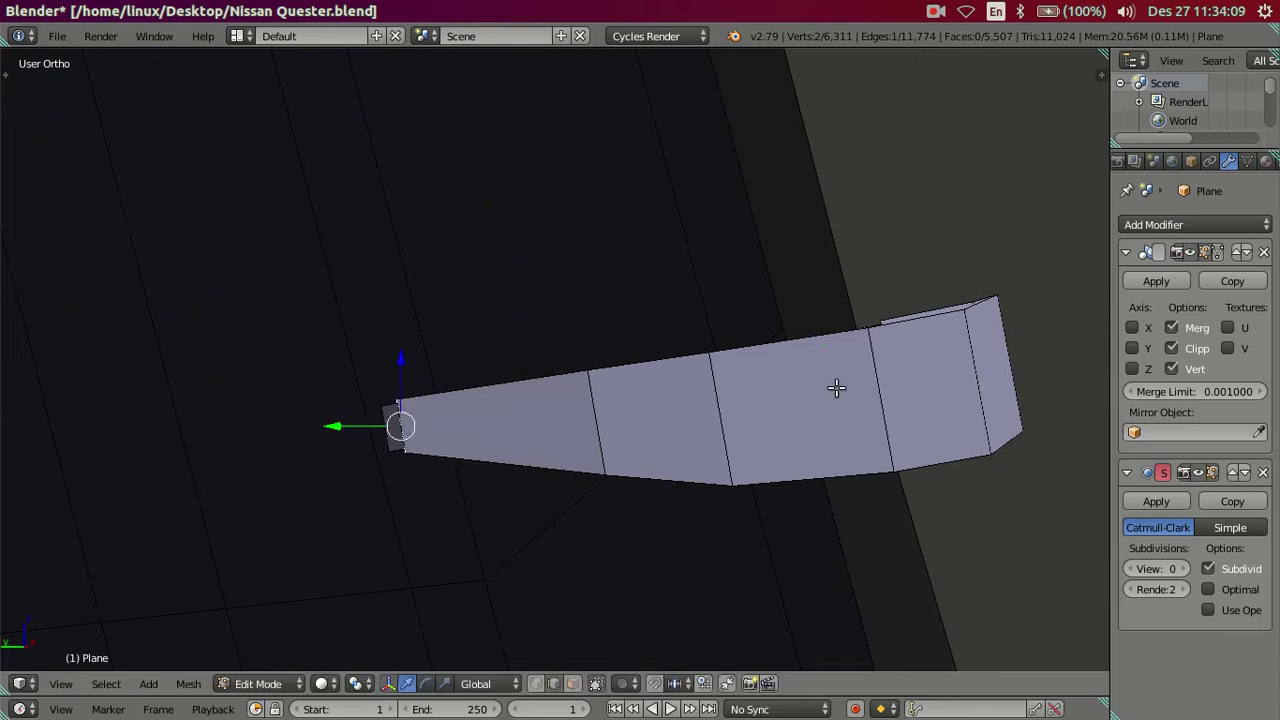
scroll(842, 405, "down", 4)
scroll(842, 405, "up", 5)
mouse_move(842, 405)
middle_mouse_down()
mouse_move(626, 426)
mouse_move(549, 420)
mouse_move(648, 423)
mouse_move(469, 397)
middle_mouse_up()
- Shift two lower edges of the blade along Z
right_click(469, 397)
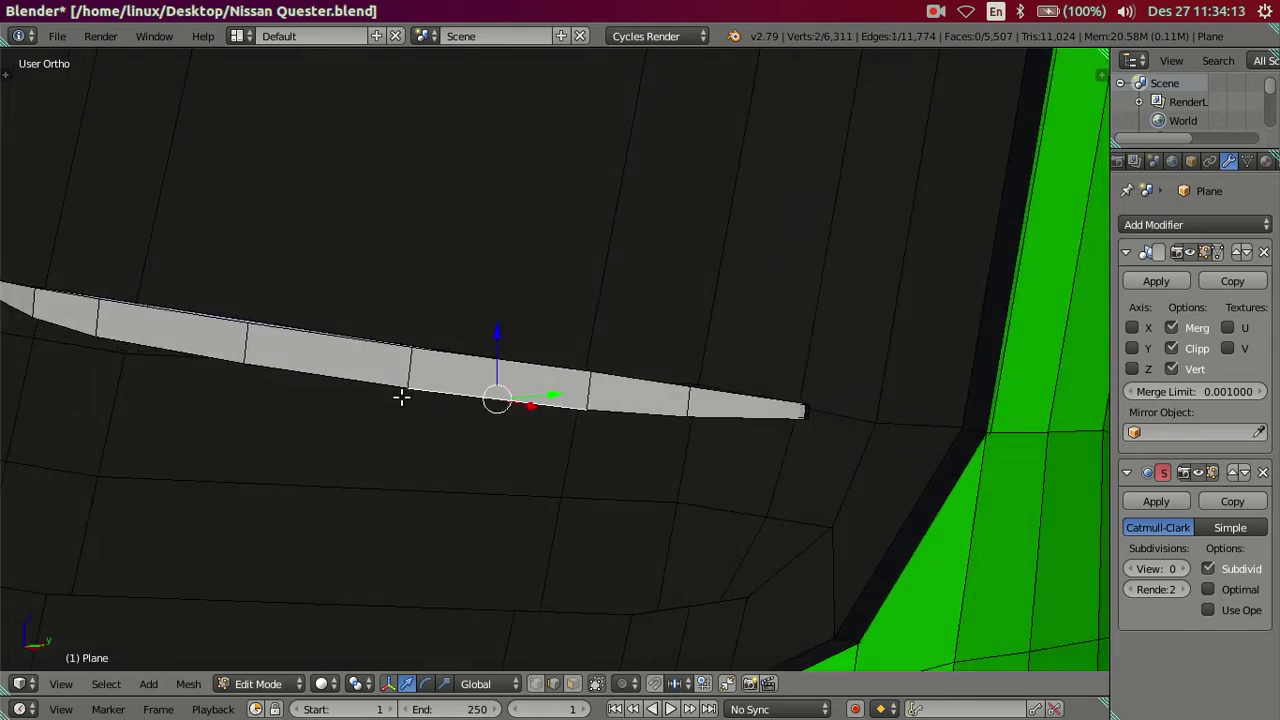
right_click(140, 343, "shift")
left_click_drag(328, 311, 392, 337)
key("a")
mouse_move(392, 337)
middle_mouse_down()
mouse_move(537, 374)
mouse_move(495, 366)
mouse_move(480, 391)
middle_mouse_up()
scroll(509, 363, "down", 3)
- Shift the blade's boundary edge loop and two more vertices along Y
right_click(480, 391, "alt")
left_click_drag(482, 391, 489, 390)
scroll(490, 375, "up", 2)
scroll(460, 385, "up", 2)
right_click(378, 386, "shift")
right_click(234, 478, "shift")
middle_click_drag(337, 477, 330, 458)
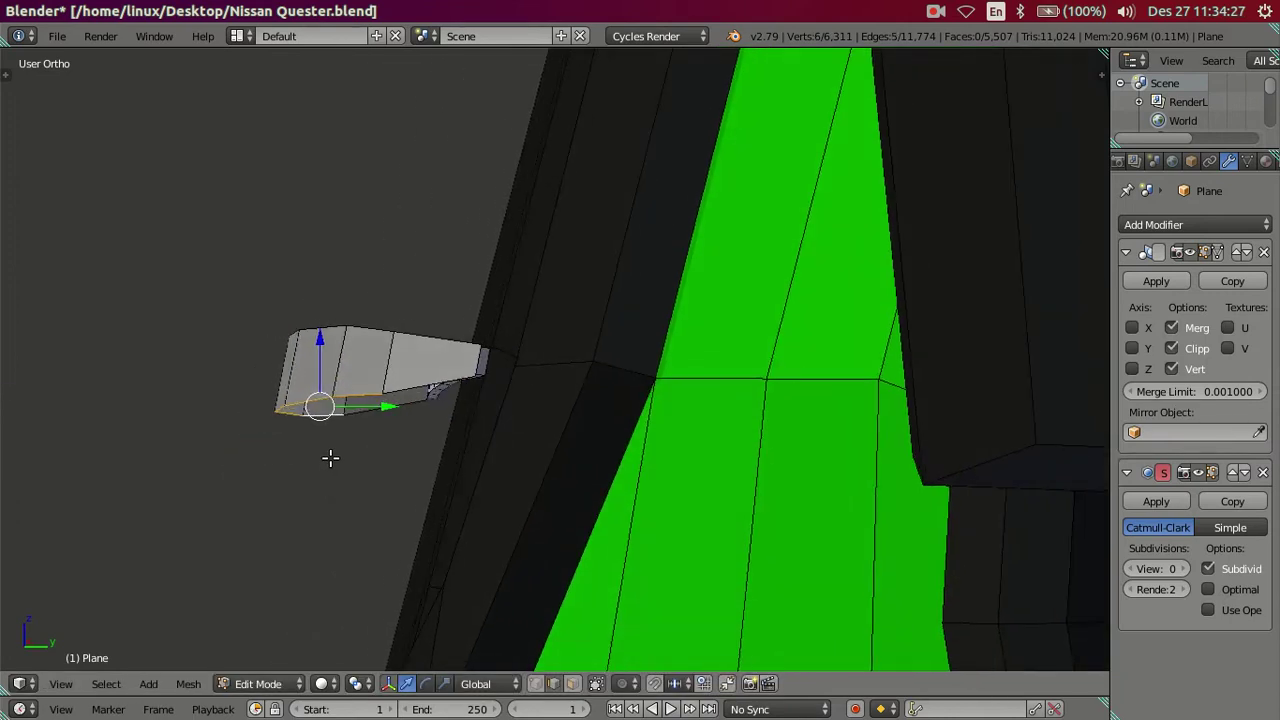
left_click_drag(380, 410, 383, 408)
scroll(383, 408, "up", 1)
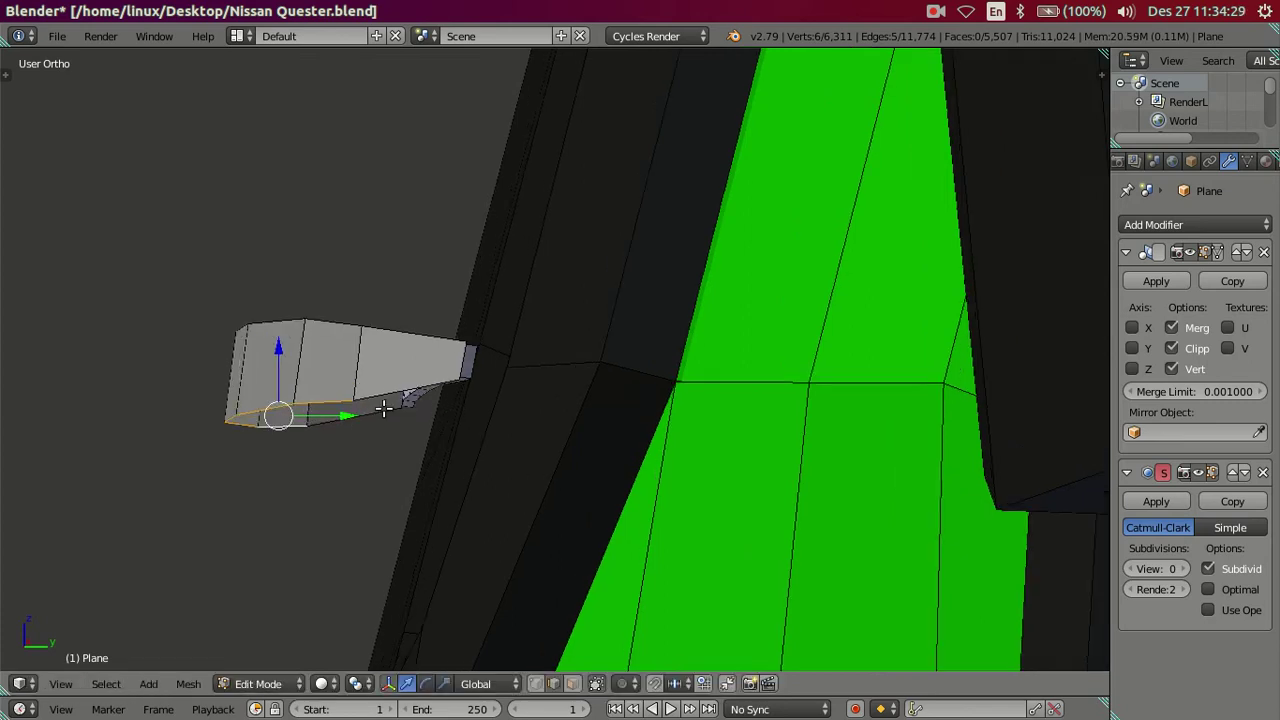
key("a")
- Nudge the tapered blade-end vertices -0.0004 along Z
key("KP_8")
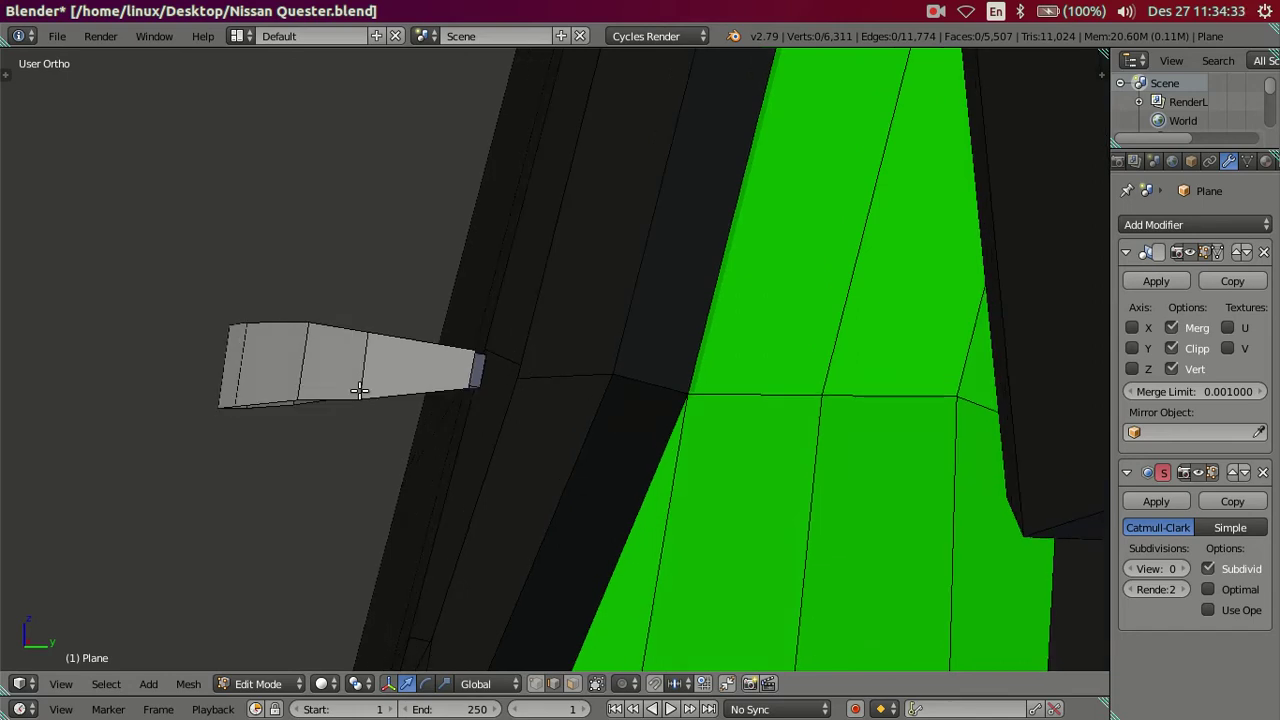
key("KP_8")
key("KP_8")
scroll(384, 399, "up", 3)
key("KP_4")
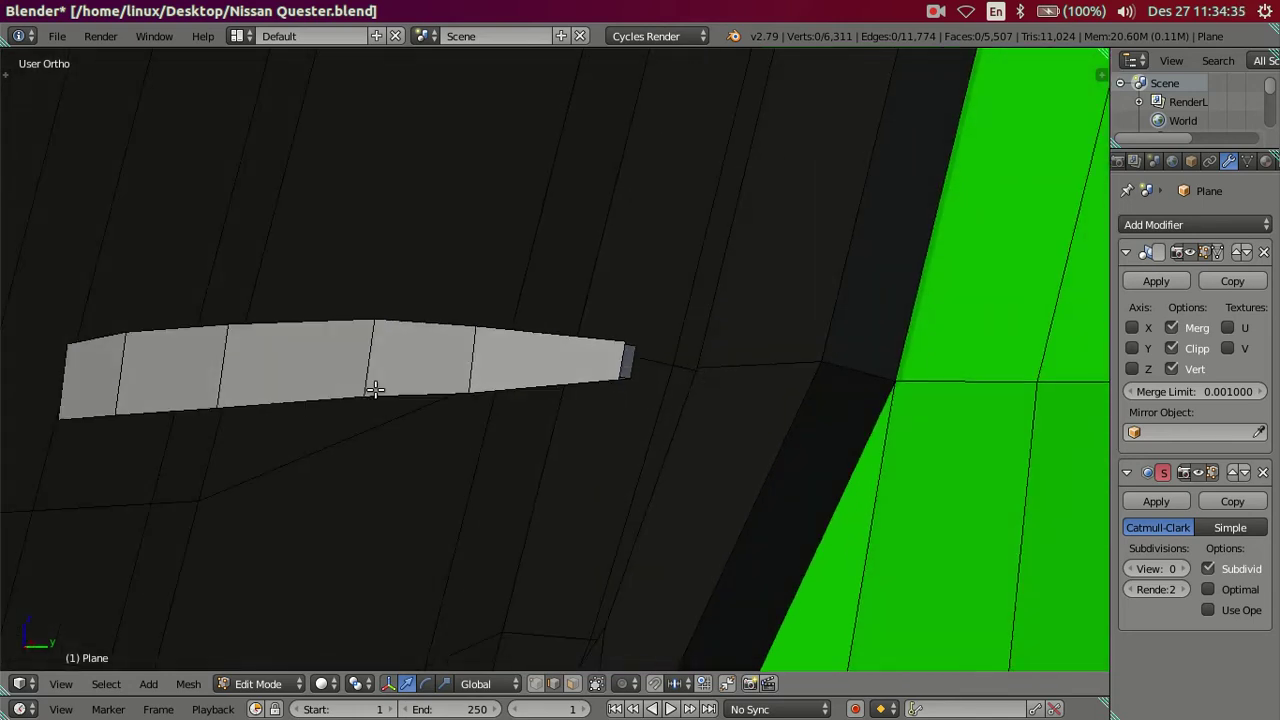
key("KP_4")
right_click(255, 406)
key("KP_4")
key("KP_4")
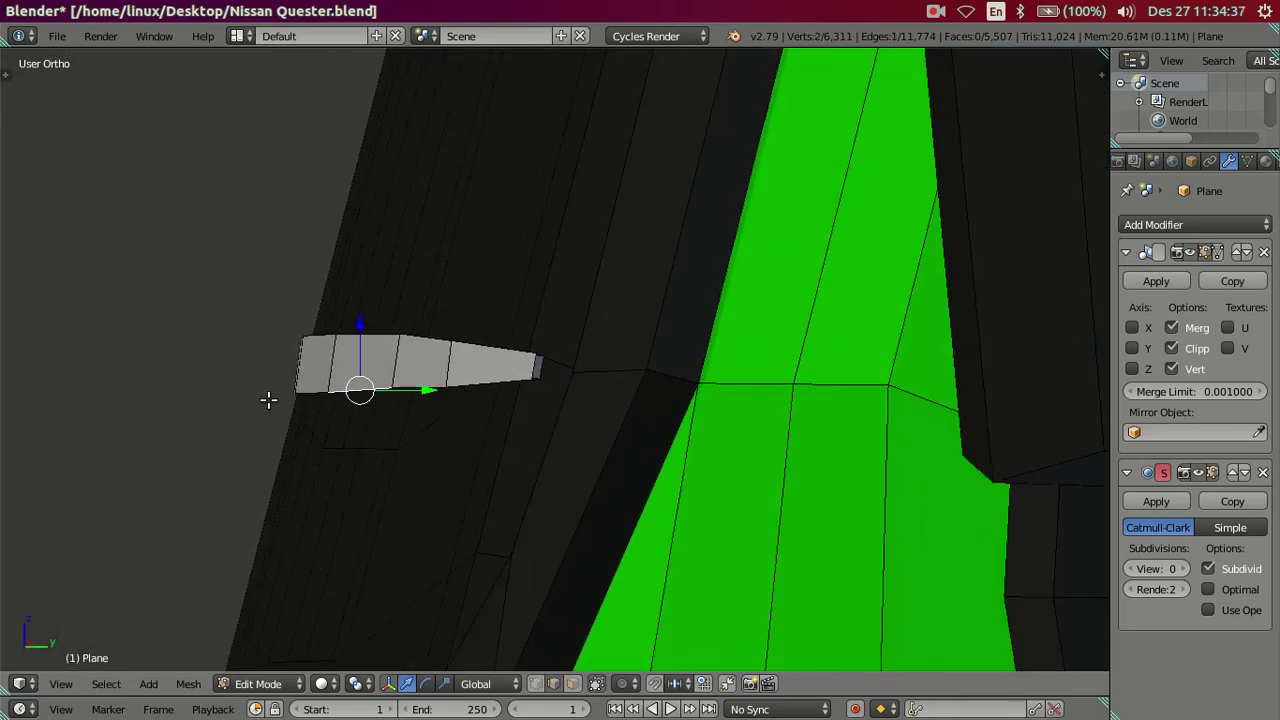
scroll(290, 400, "up", 5)
right_click(86, 373, "shift")
key("KP_4")
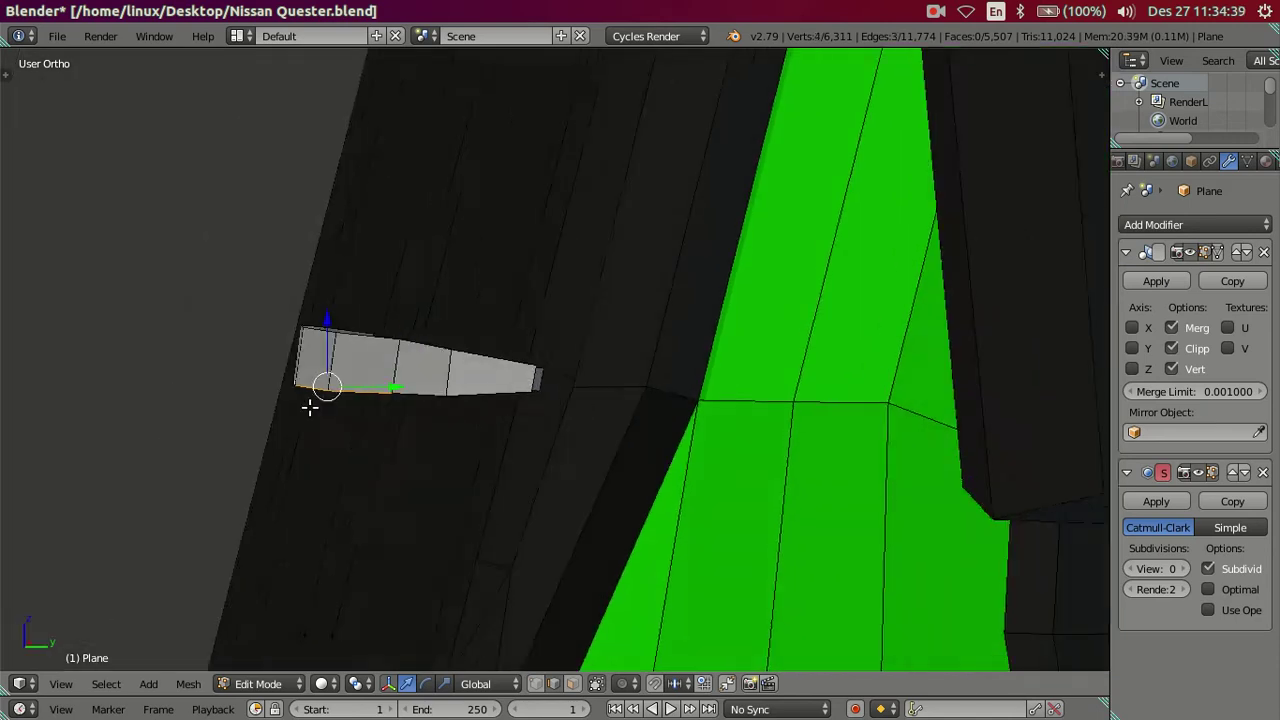
key("KP_8")
left_click_drag(261, 331, 261, 334)
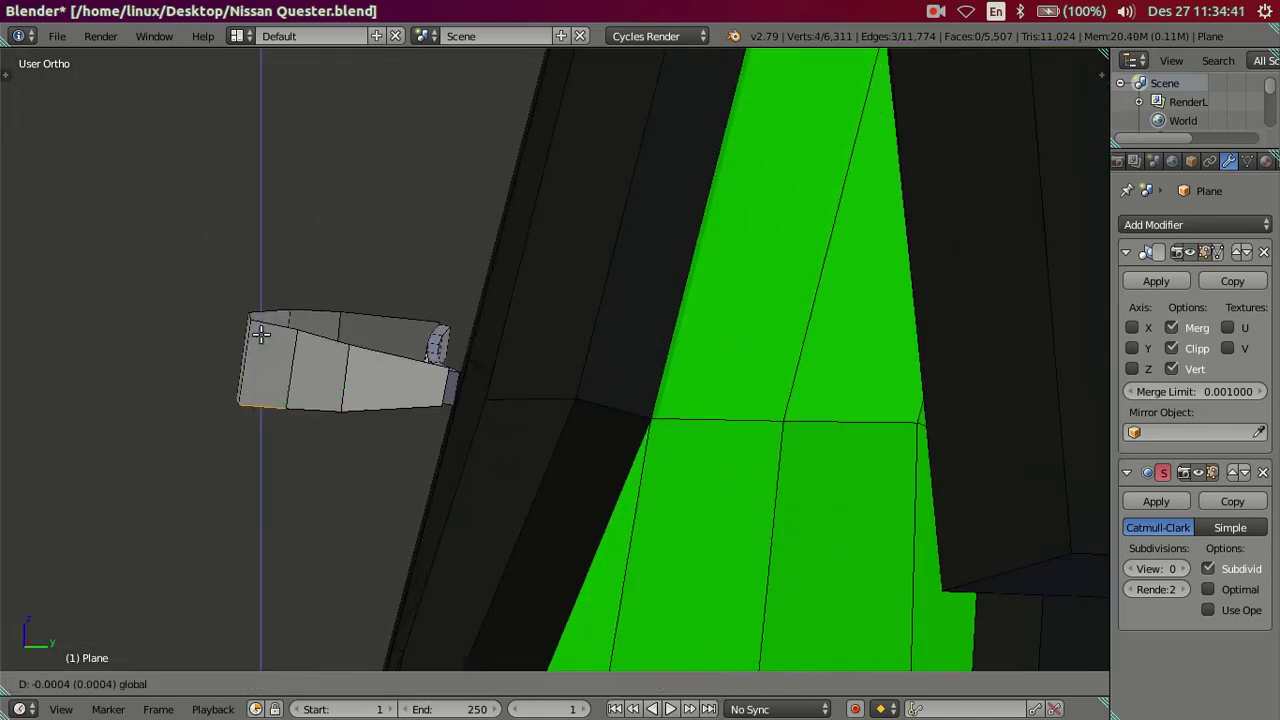
left_click(261, 334)
- Select the whole connected blade strip
middle_click_drag(261, 334, 380, 370)
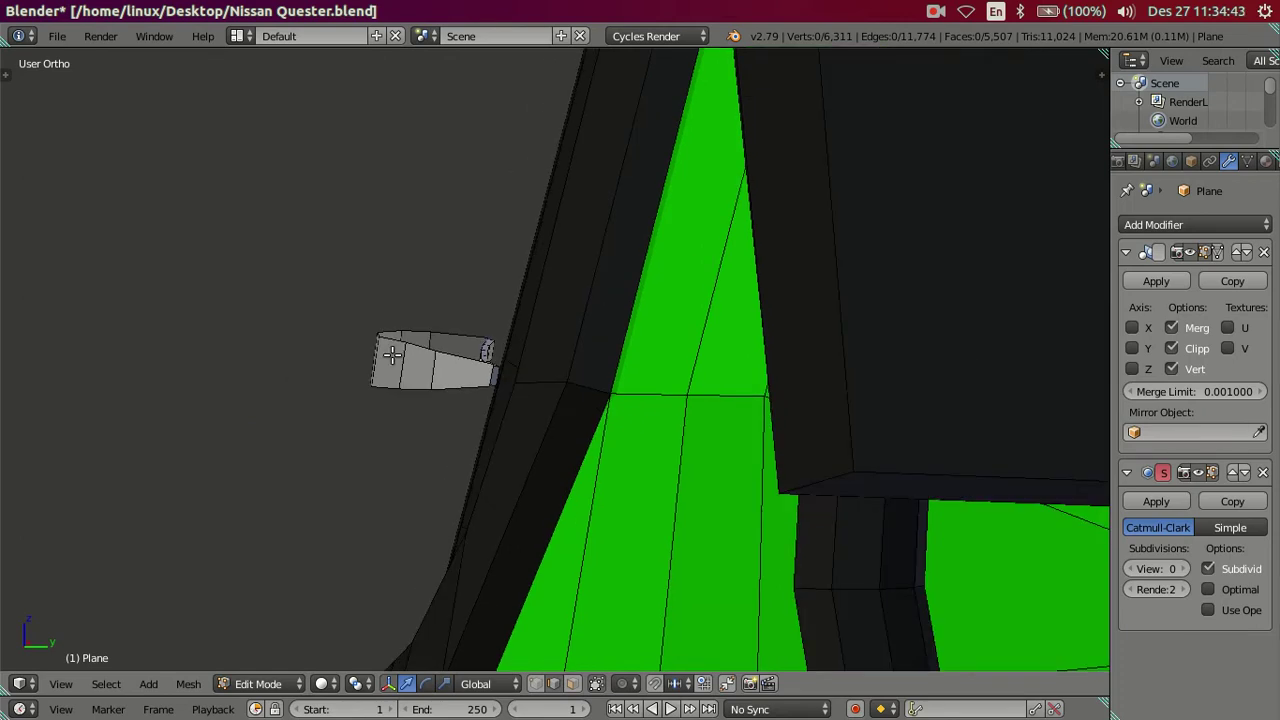
scroll(404, 393, "up", 3)
key("KP_4")
right_click(443, 505)
key("l")
key("KP_4")
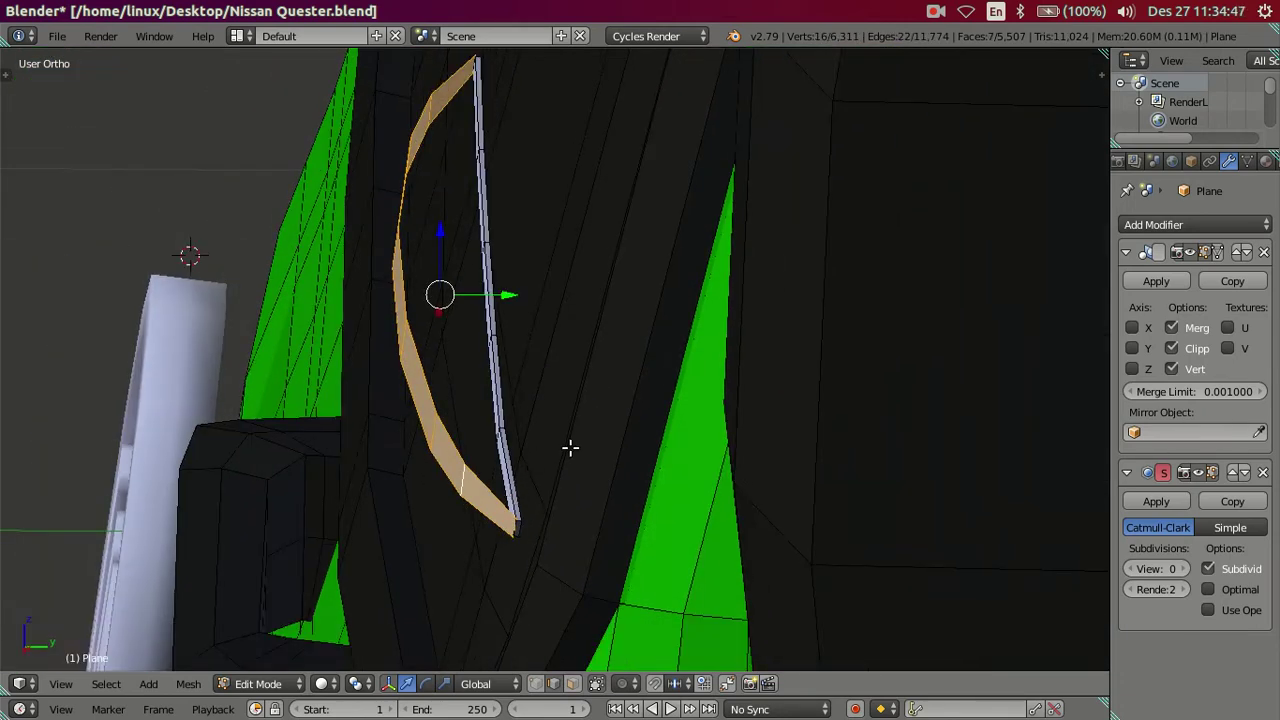
- Extrude the blade strip along its normals to give it thickness
key("e")
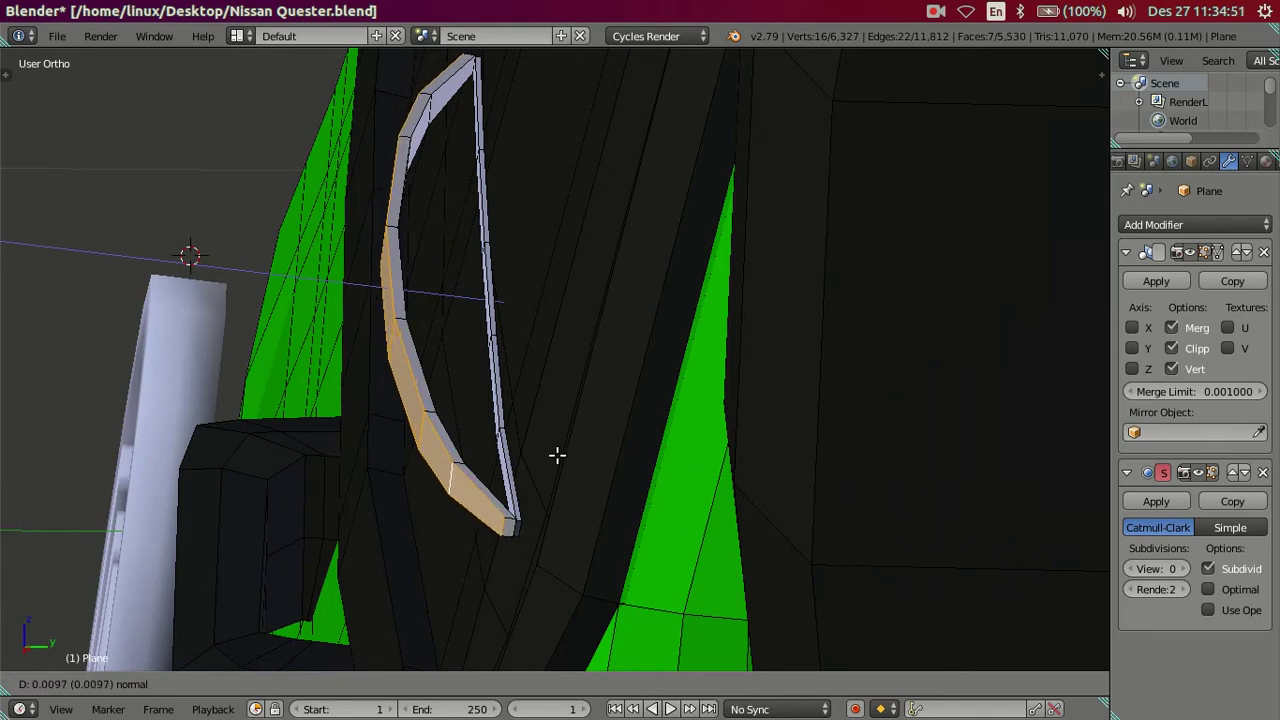
left_click(557, 455)
key("a")
mouse_move(557, 455)
middle_mouse_down()
mouse_move(640, 400)
mouse_move(817, 423)
mouse_move(723, 389)
middle_mouse_up()
scroll(676, 380, "up", 3)
scroll(723, 389, "down", 2)
scroll(731, 380, "up", 2)
- Compare the thickened strip with the truck reference photo
mouse_move(714, 438)
middle_mouse_down()
mouse_move(709, 457)
mouse_move(602, 384)
mouse_move(626, 366)
mouse_move(603, 337)
mouse_move(568, 428)
middle_mouse_up()
scroll(602, 384, "down", 3)
mouse_move(553, 491)
middle_mouse_down()
mouse_move(506, 506)
mouse_move(517, 514)
middle_mouse_up()
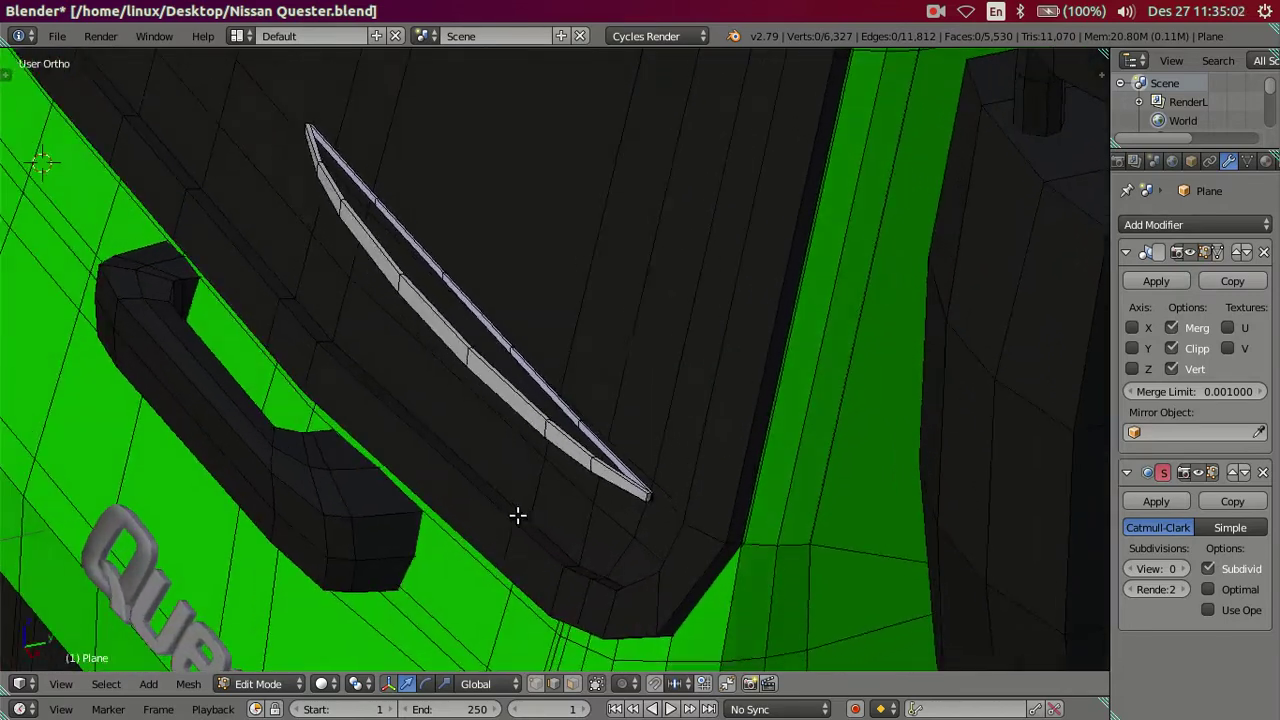
left_click(16, 380)
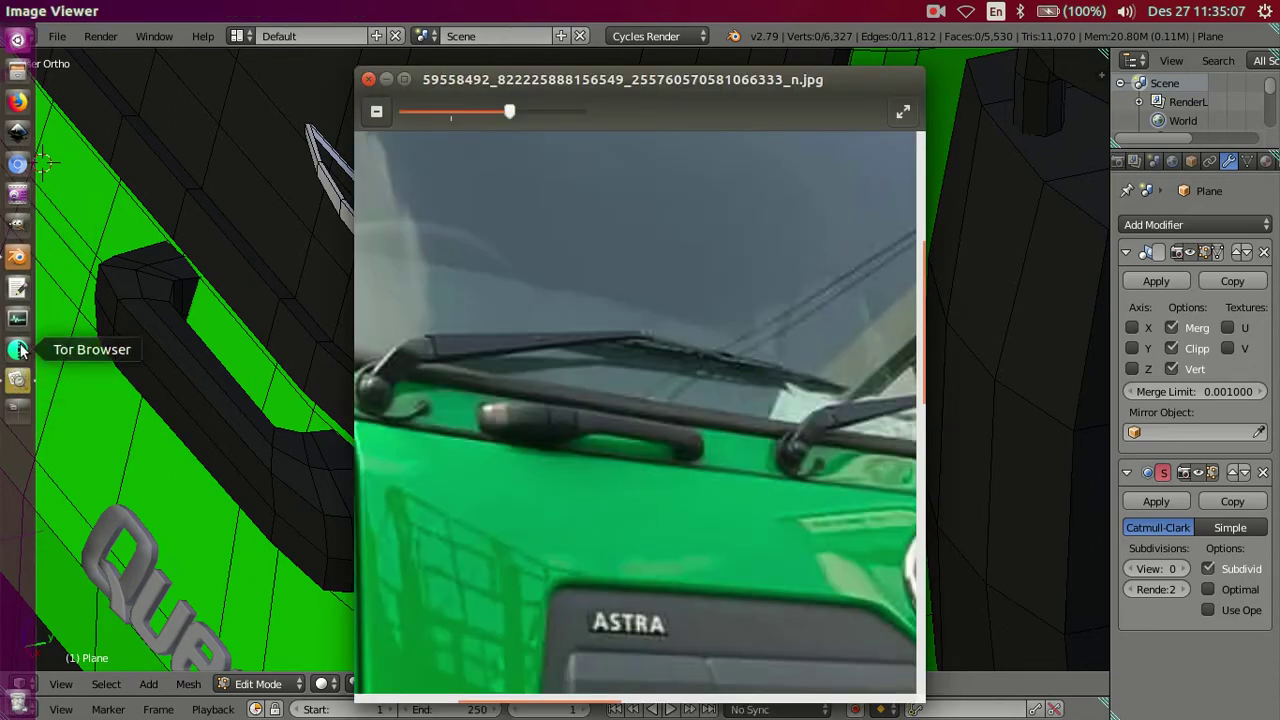
left_click(17, 256)
- Taper the blade tip by shrinking its end loop and lowering it along Z
scroll(536, 397, "down", 2)
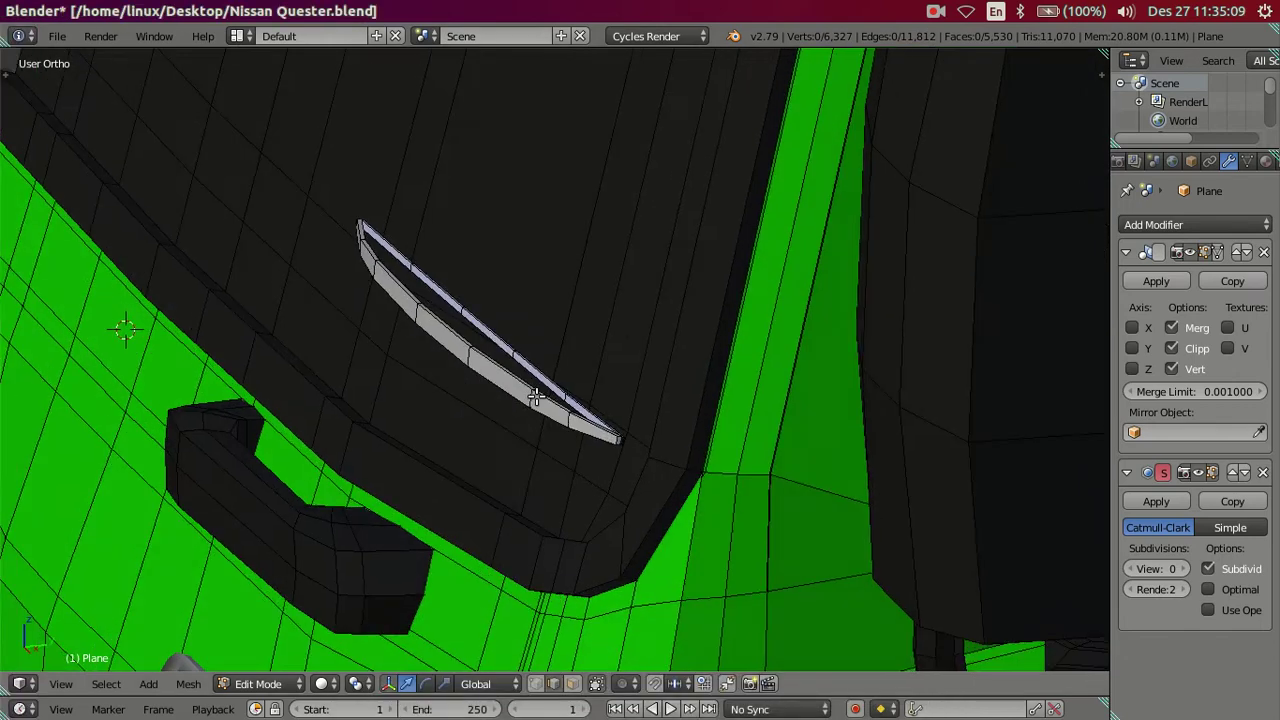
middle_click_drag(536, 397, 543, 420)
scroll(543, 420, "up", 2)
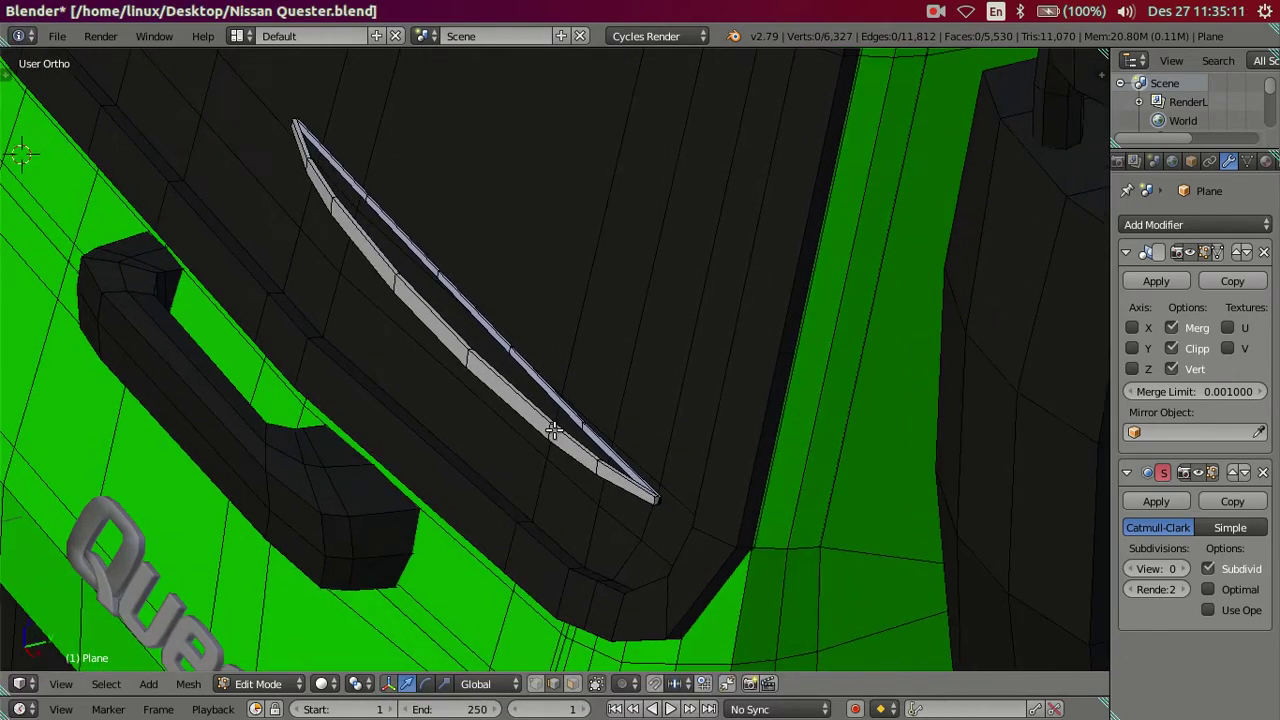
mouse_move(348, 383)
middle_mouse_down()
mouse_move(371, 337)
mouse_move(437, 371)
mouse_move(423, 345)
middle_mouse_up()
scroll(423, 351, "up", 3)
right_click(425, 342, "alt")
key("s")
left_click(617, 397)
left_click_drag(437, 238, 430, 242)
left_click(433, 252)
- In front view, slide the selected vertex left along the strip
mouse_move(434, 263)
middle_mouse_down()
mouse_move(463, 354)
mouse_move(551, 276)
mouse_move(497, 271)
mouse_move(523, 226)
mouse_move(551, 297)
mouse_move(653, 297)
mouse_move(743, 260)
middle_mouse_up()
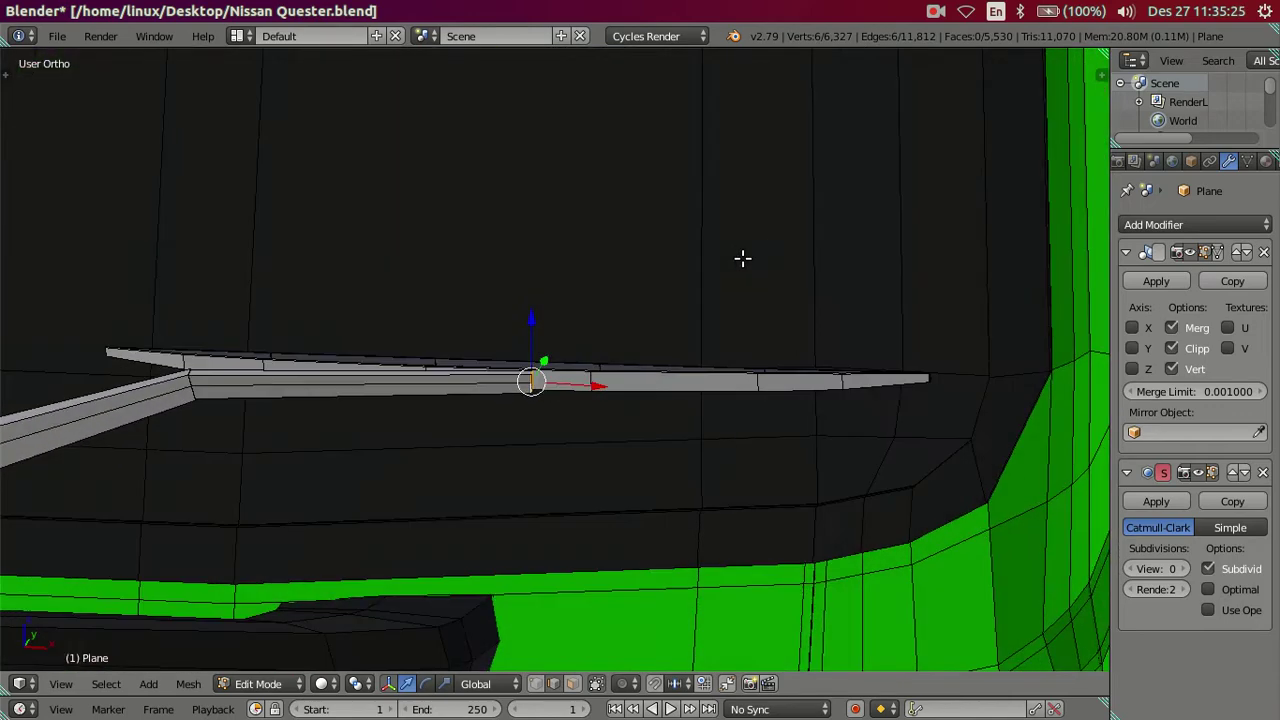
key("KP_1")
middle_click_drag(595, 369, 654, 400, "shift")
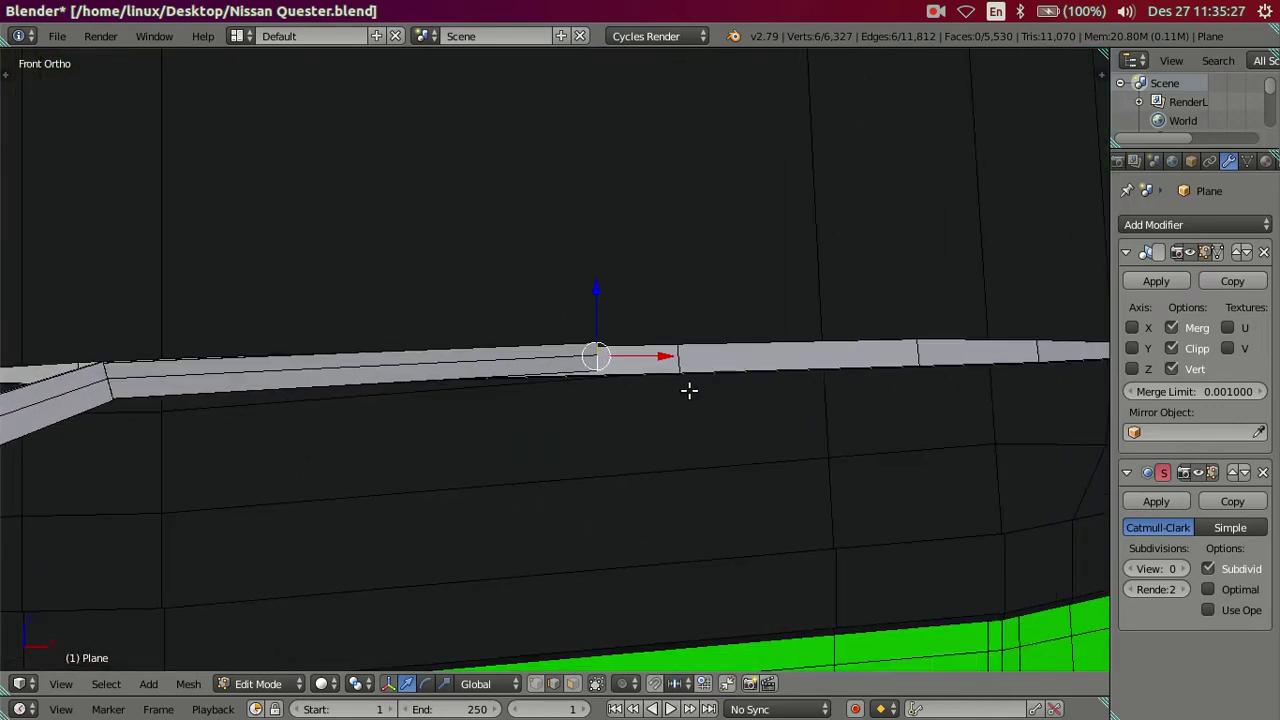
key("g")
left_click(539, 398)
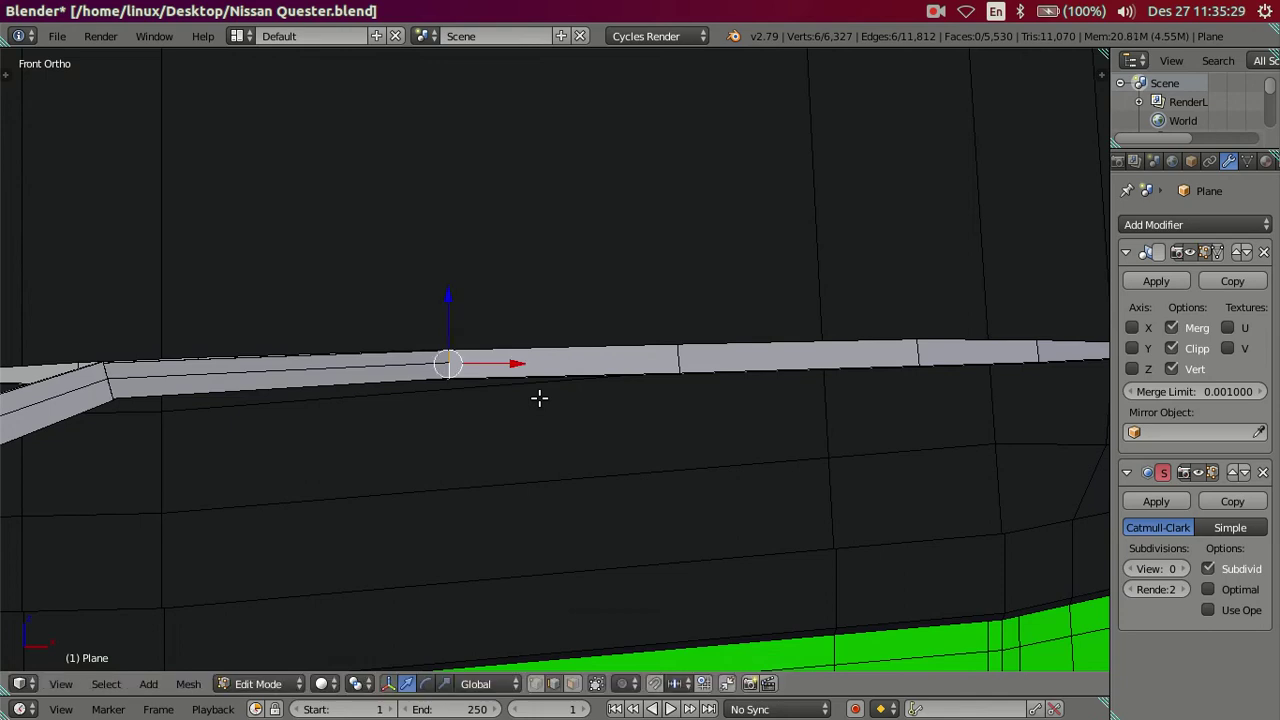
- Extrude two new edges along the strip and shift their ends along Y
key("e")
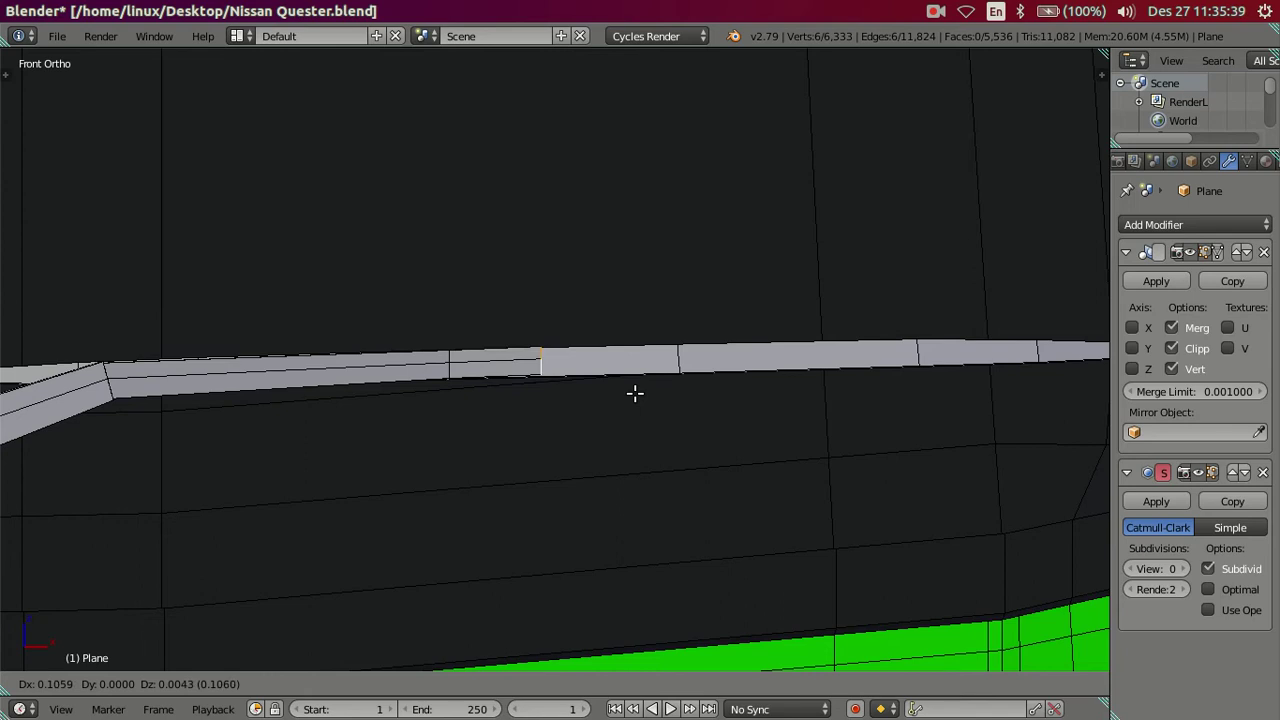
left_click(640, 388)
key("e")
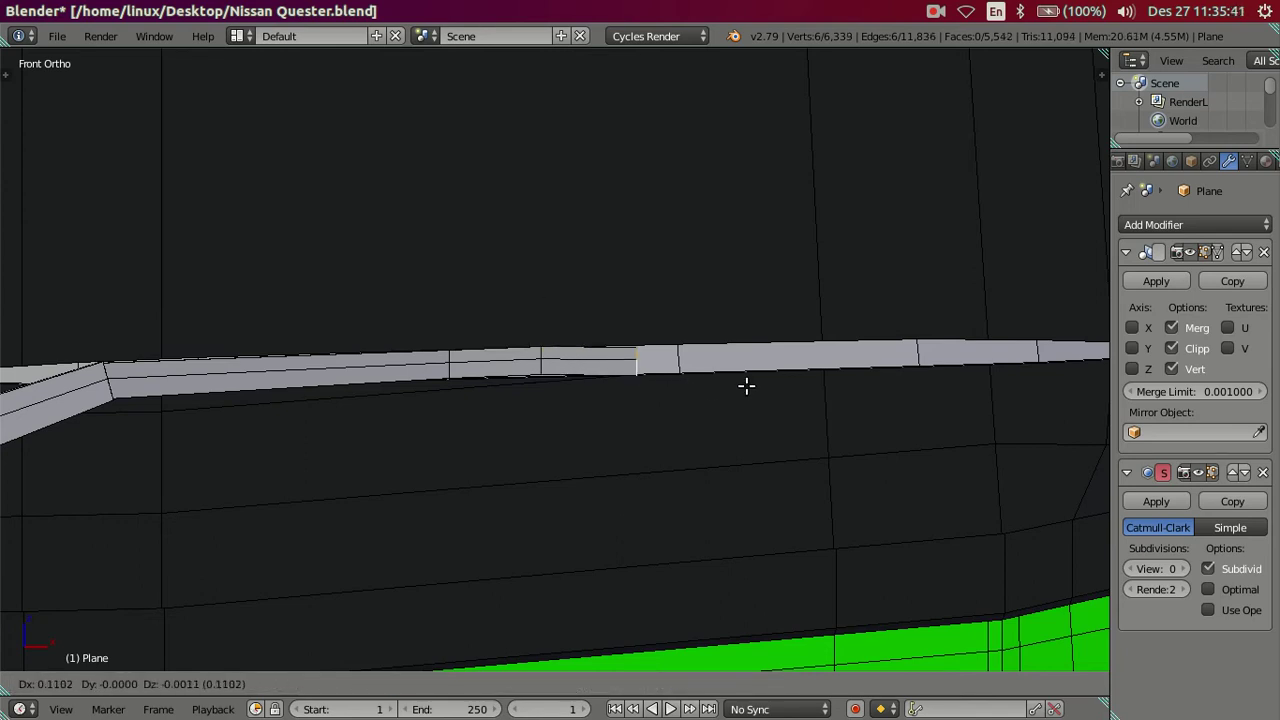
left_click(682, 373)
mouse_move(682, 373)
middle_mouse_down()
mouse_move(420, 466)
mouse_move(430, 470)
middle_mouse_up()
left_click_drag(662, 430, 677, 434)
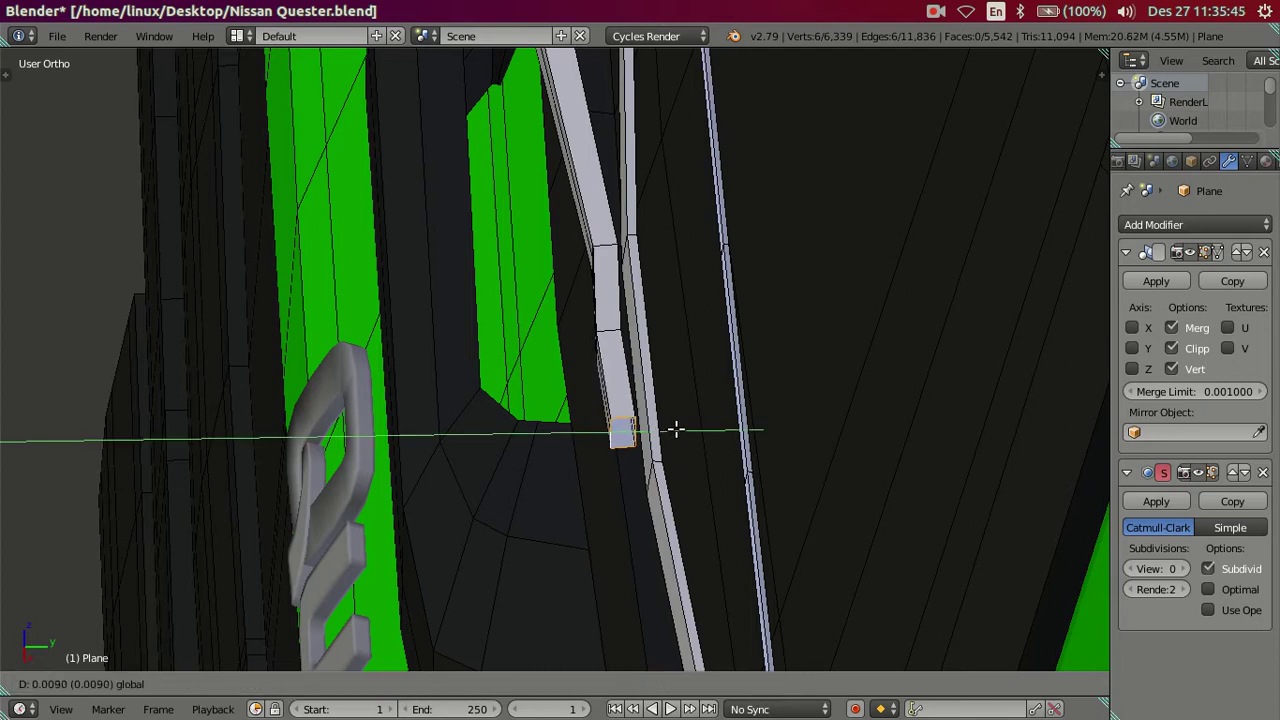
mouse_move(677, 434)
middle_mouse_down()
mouse_move(618, 415)
mouse_move(610, 379)
middle_mouse_up()
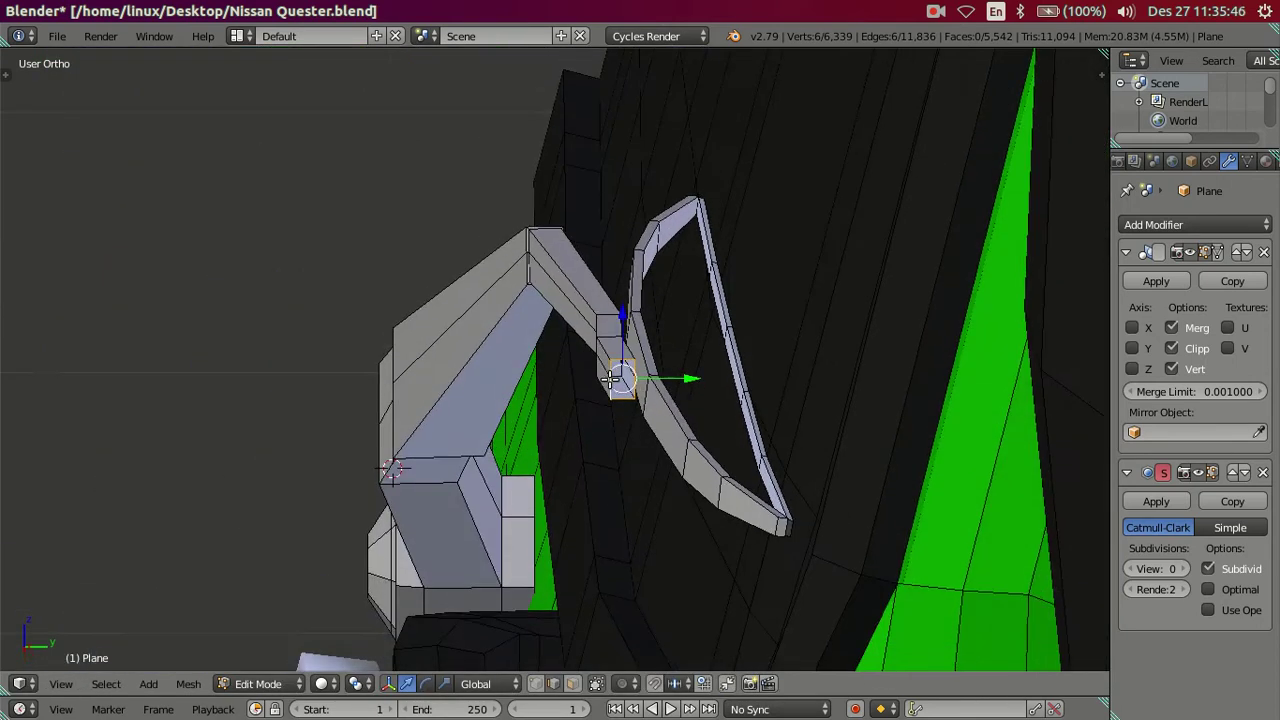
- Thin the new inner strip vertically by scaling it along Z
key("s")
left_click(760, 395)
scroll(764, 438, "up", 3)
mouse_move(764, 438)
middle_mouse_down()
mouse_move(771, 474)
mouse_move(791, 400)
mouse_move(831, 369)
mouse_move(858, 396)
middle_mouse_up()
key("s")
key("z")
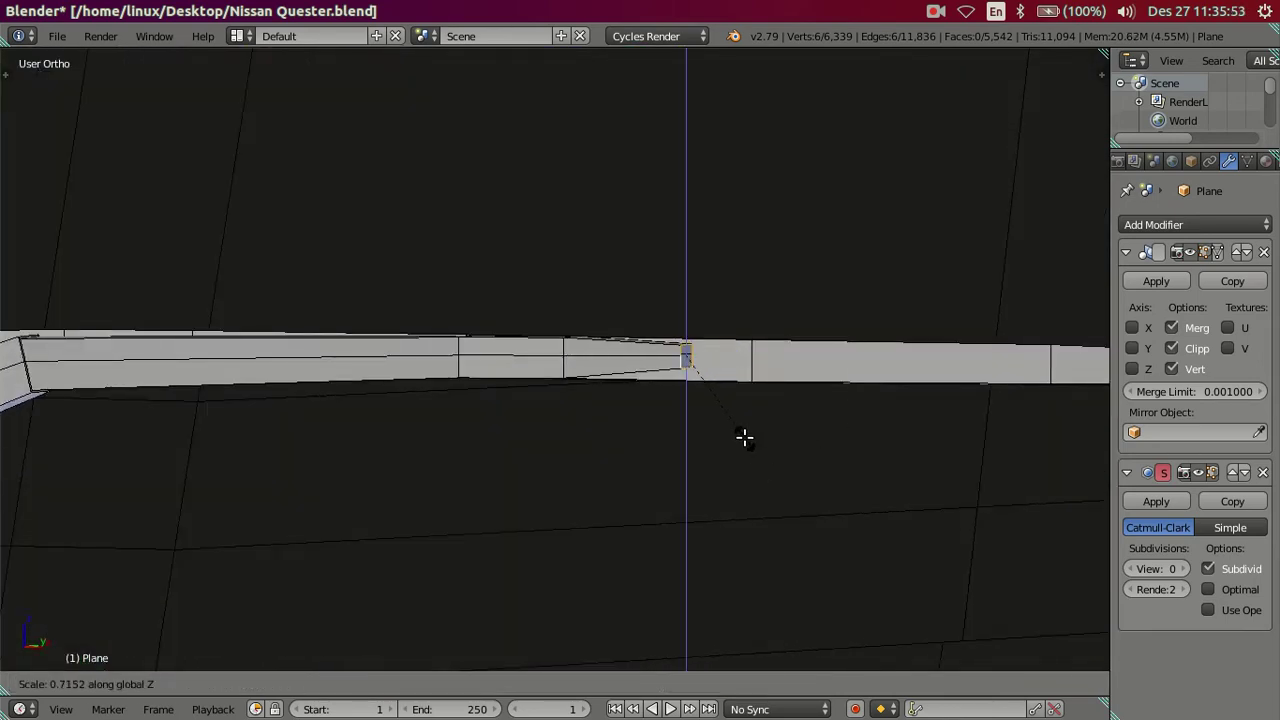
left_click(744, 437)
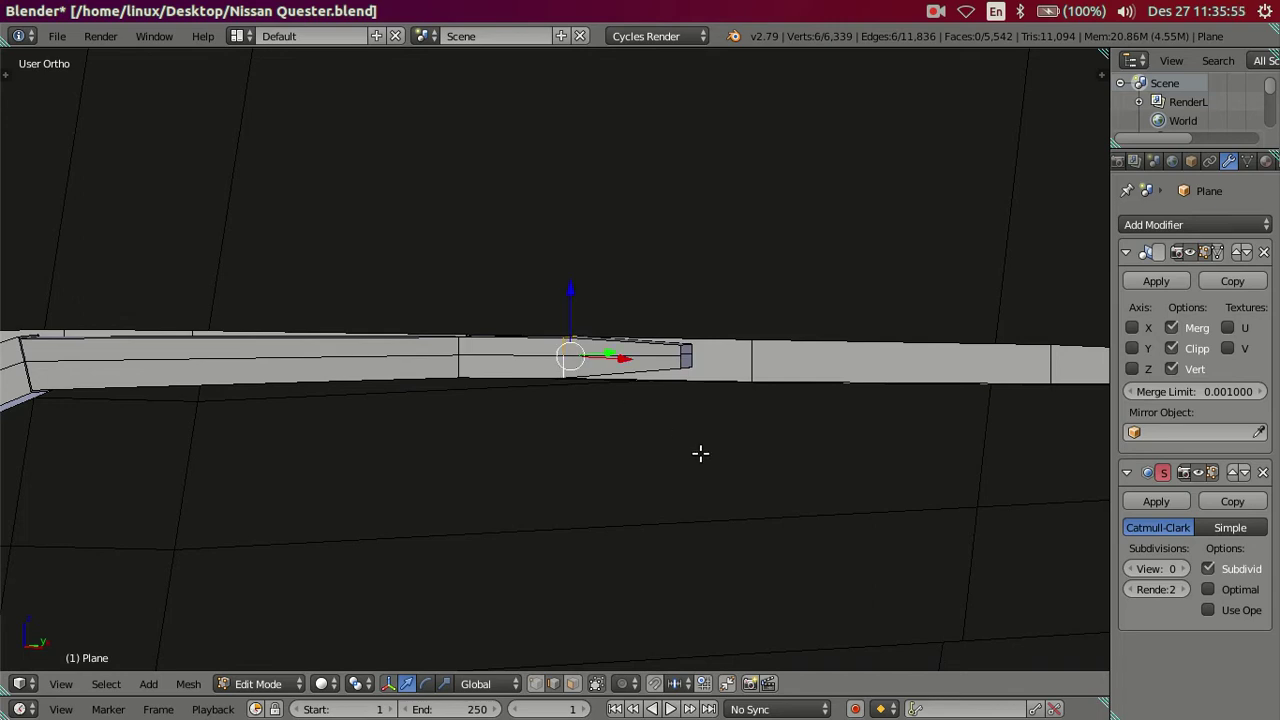
key("s")
key("z")
left_click(670, 425)
key("a")
- Shift the inner piece and its tip vertices along Y by 0.0125 and 0.0037
mouse_move(670, 425)
middle_mouse_down()
mouse_move(571, 443)
mouse_move(597, 417)
middle_mouse_up()
scroll(560, 450, "up", 4)
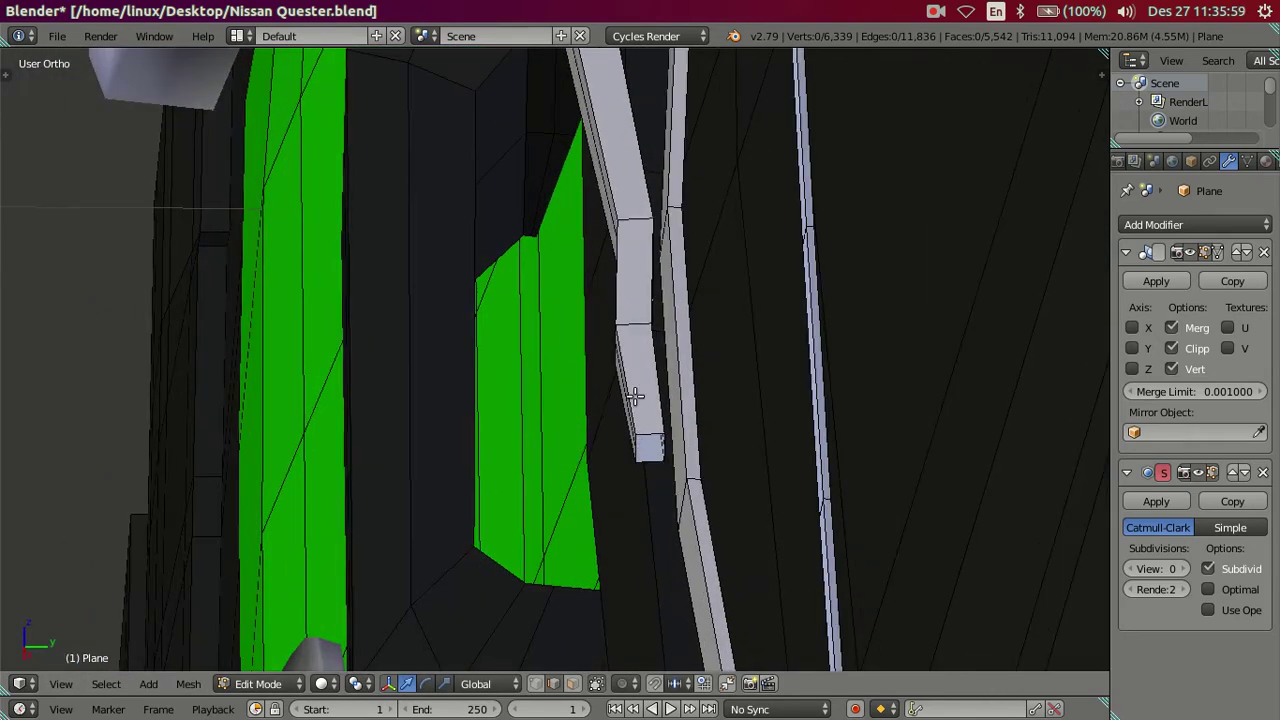
key("ctrl+l")
middle_click_drag(757, 423, 729, 415)
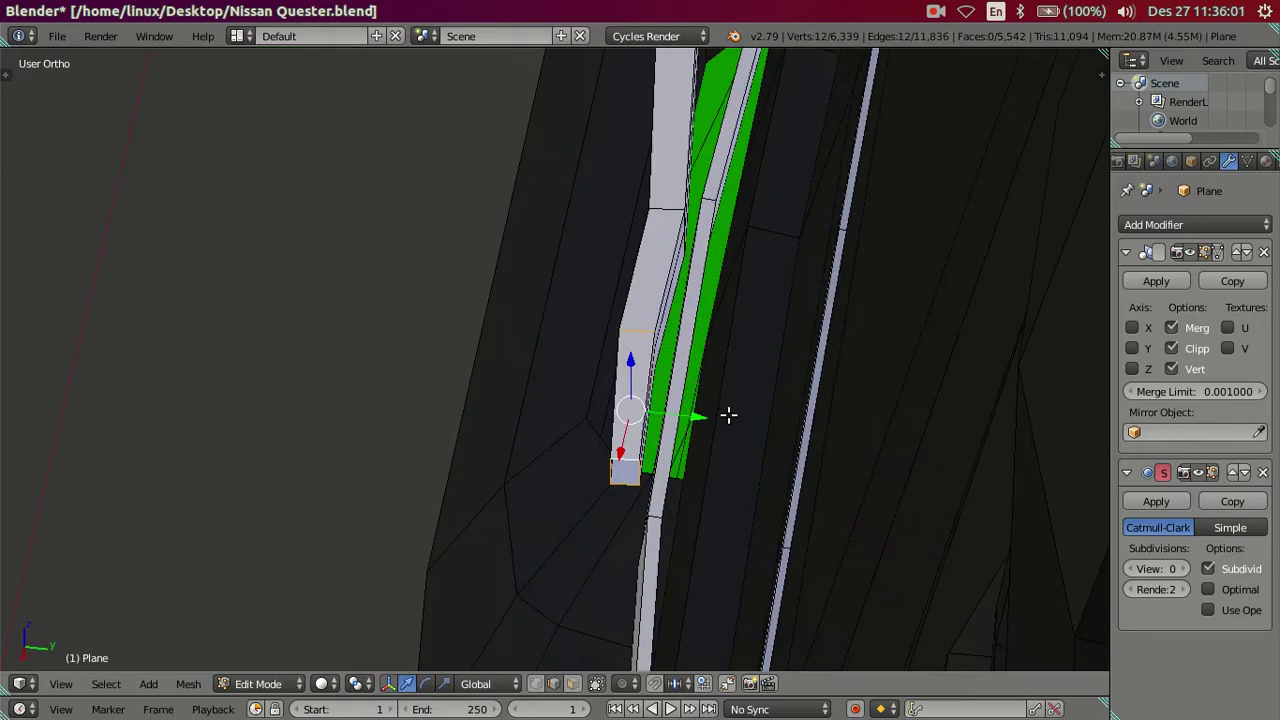
left_click_drag(689, 417, 716, 410)
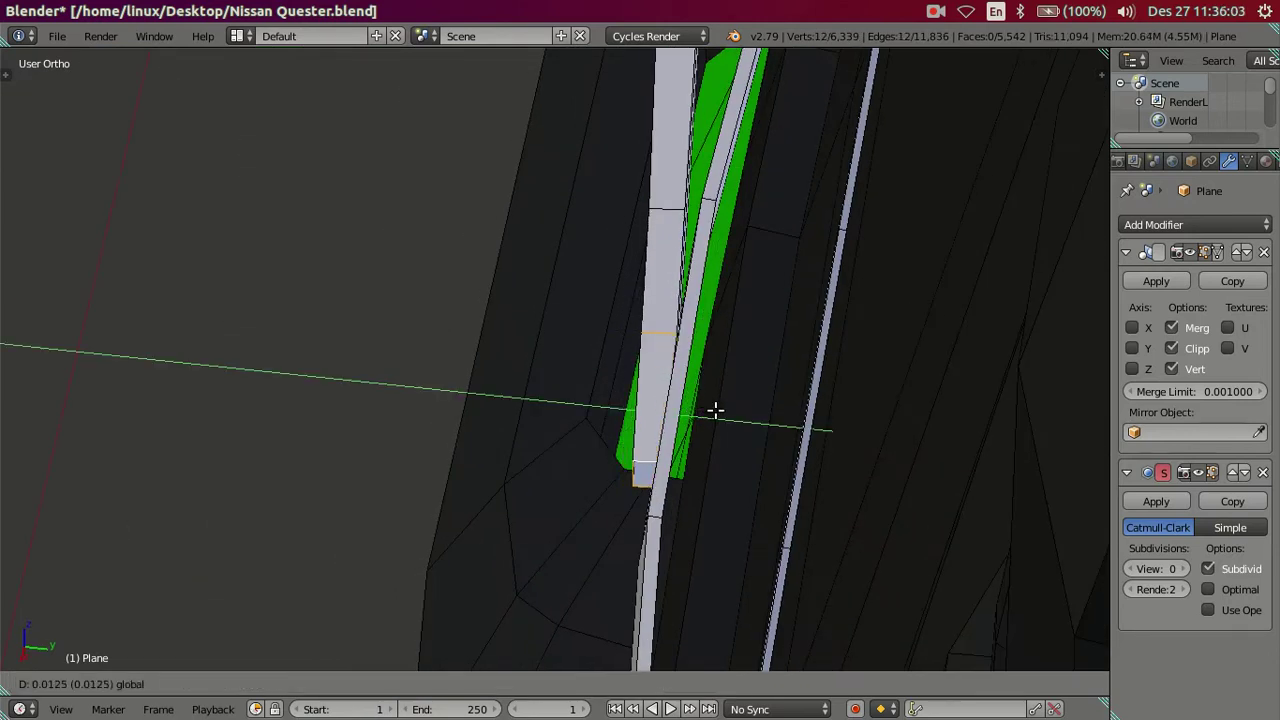
left_click_drag(716, 410, 714, 408)
key("a")
left_click_drag(703, 477, 718, 472)
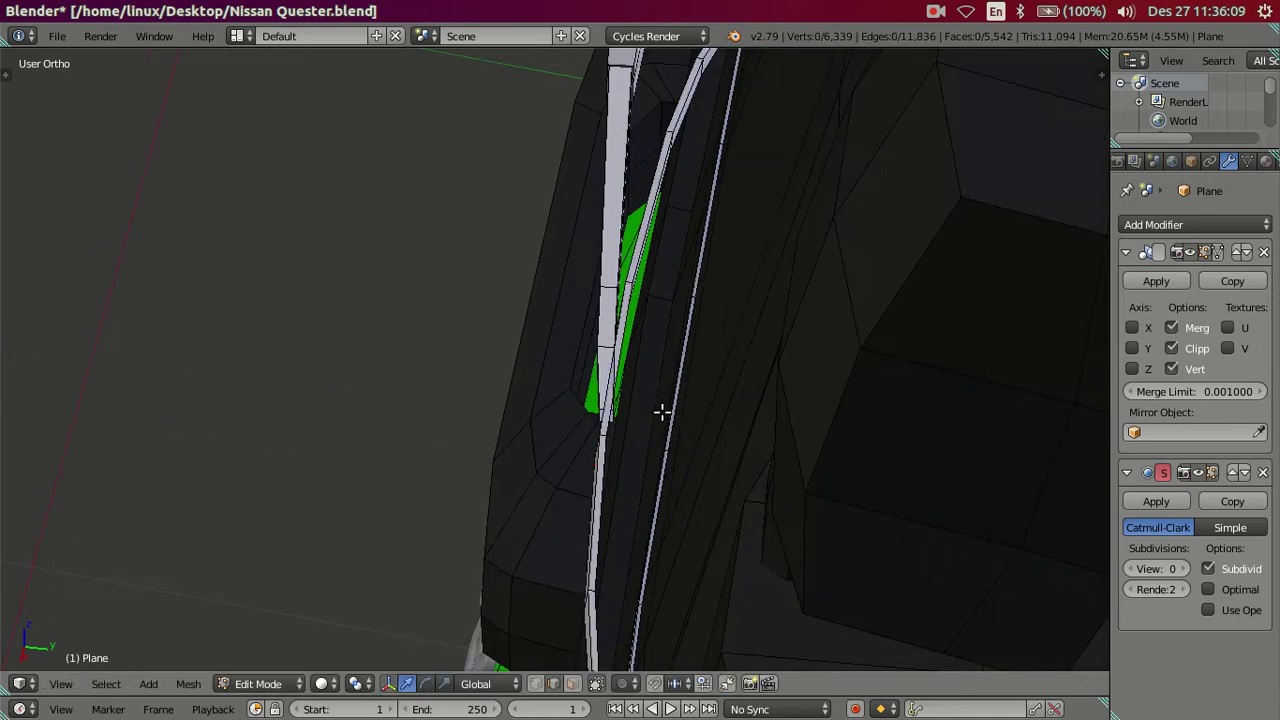
middle_click_drag(660, 414, 817, 264)
scroll(817, 264, "up", 3)
scroll(674, 400, "up", 1)
scroll(749, 389, "up", 2)
- In front view, lower two inner-strip edge loops slightly along Z
mouse_move(807, 376)
middle_mouse_down()
mouse_move(646, 457)
mouse_move(694, 437)
middle_mouse_up()
right_click(696, 386, "alt")
key("KP_1")
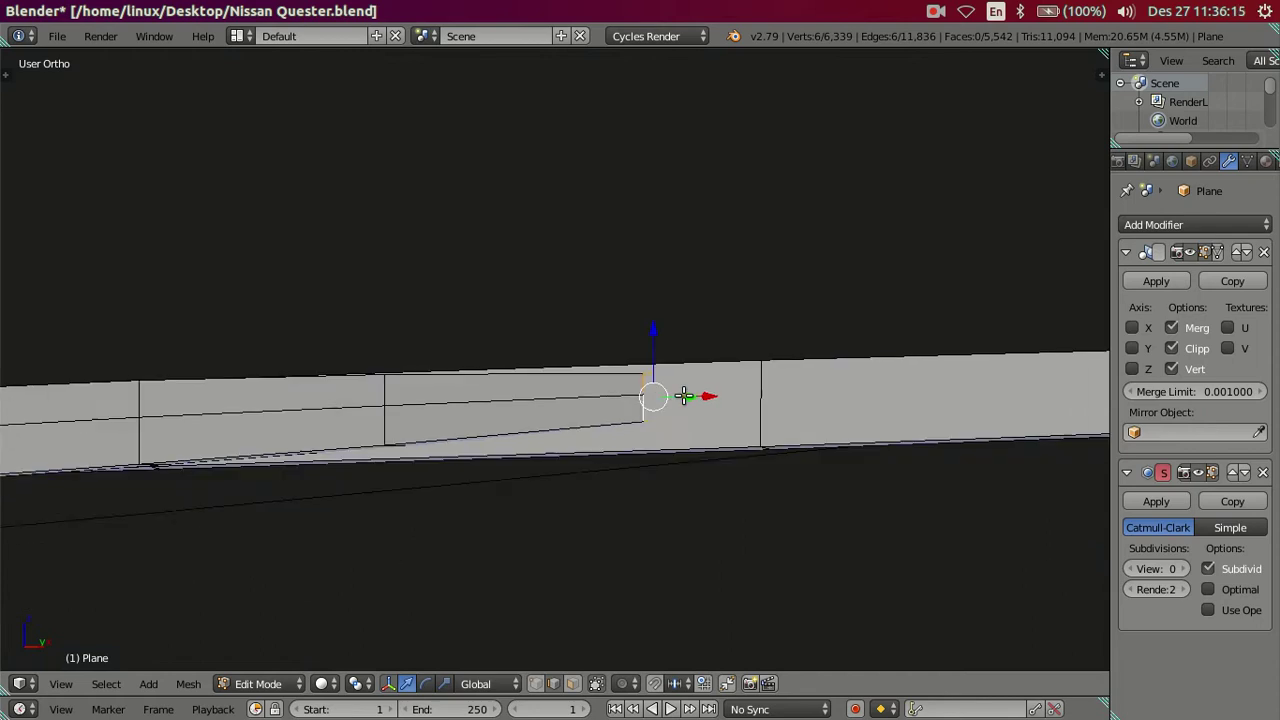
right_click(421, 426, "alt+shift")
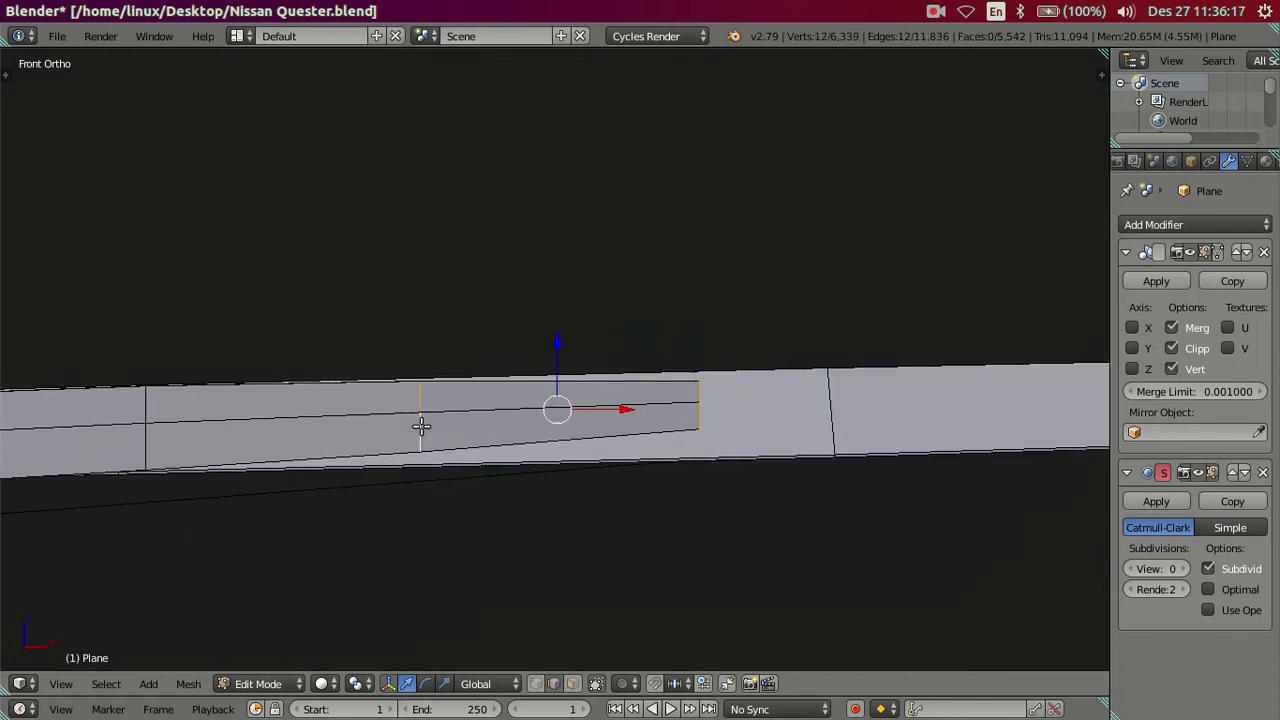
left_click_drag(555, 342, 561, 343)
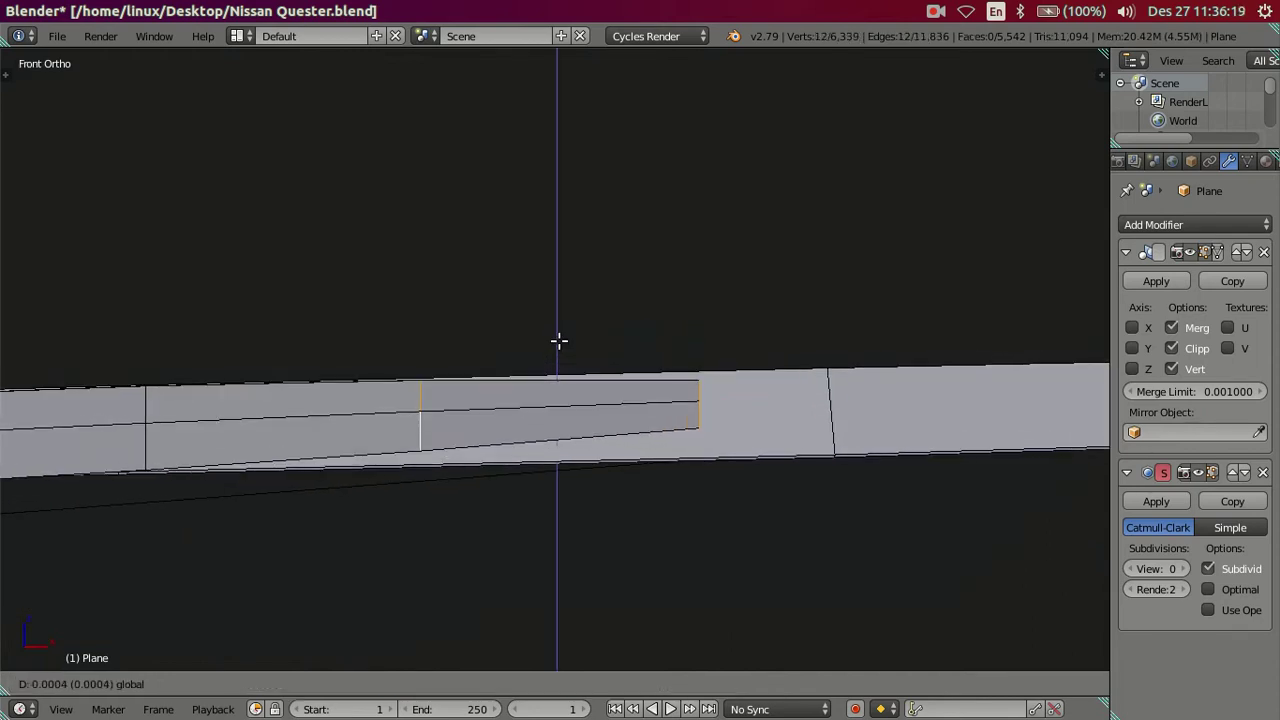
key("a")
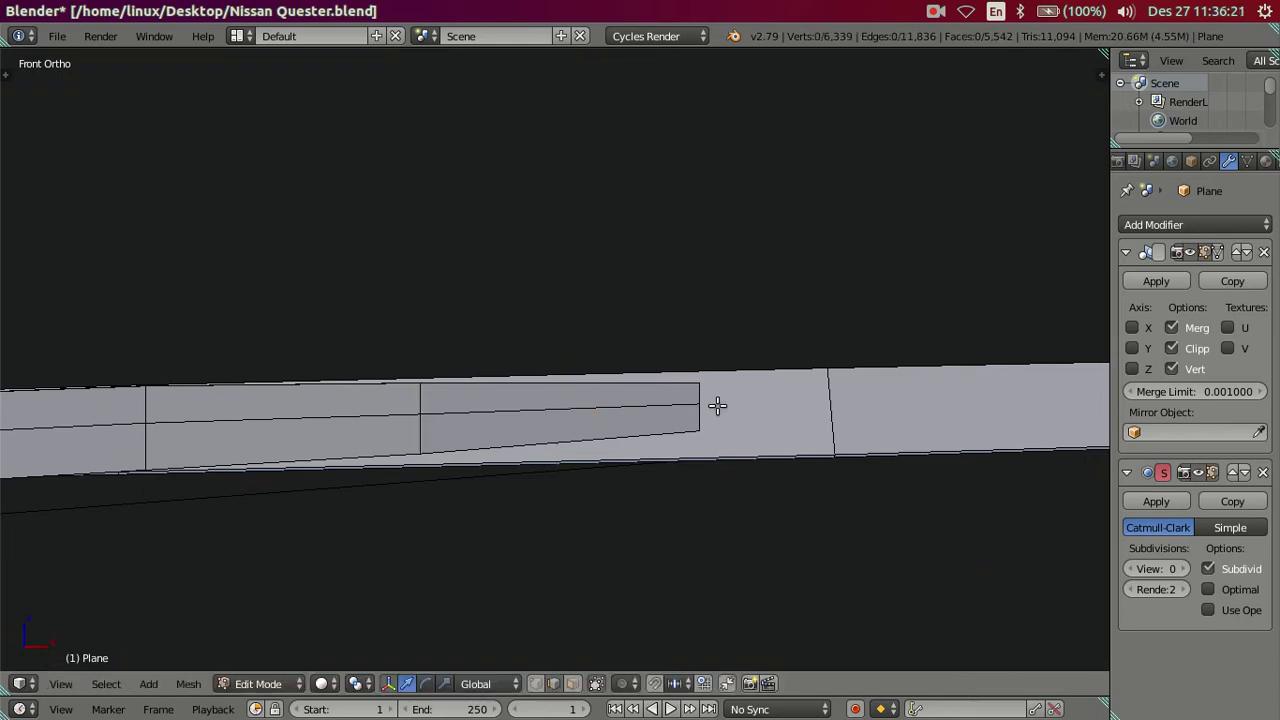
key("g")
key("z")
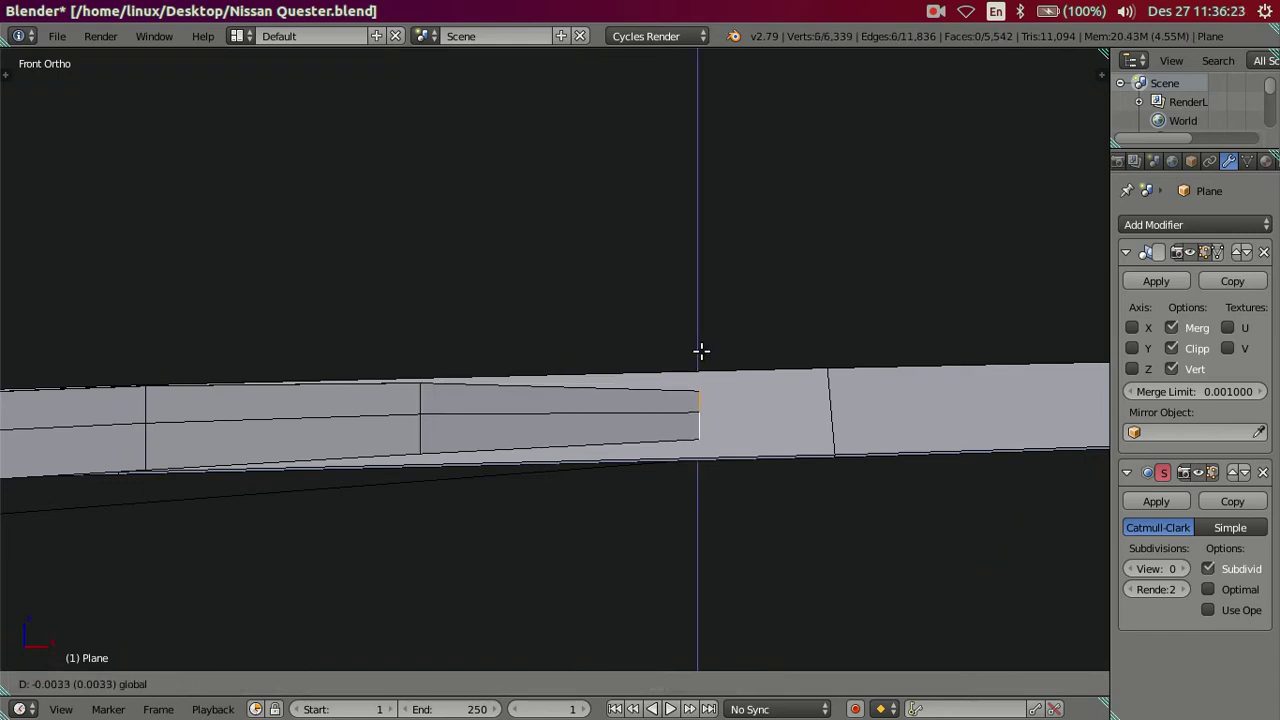
left_click(697, 349)
key("a")
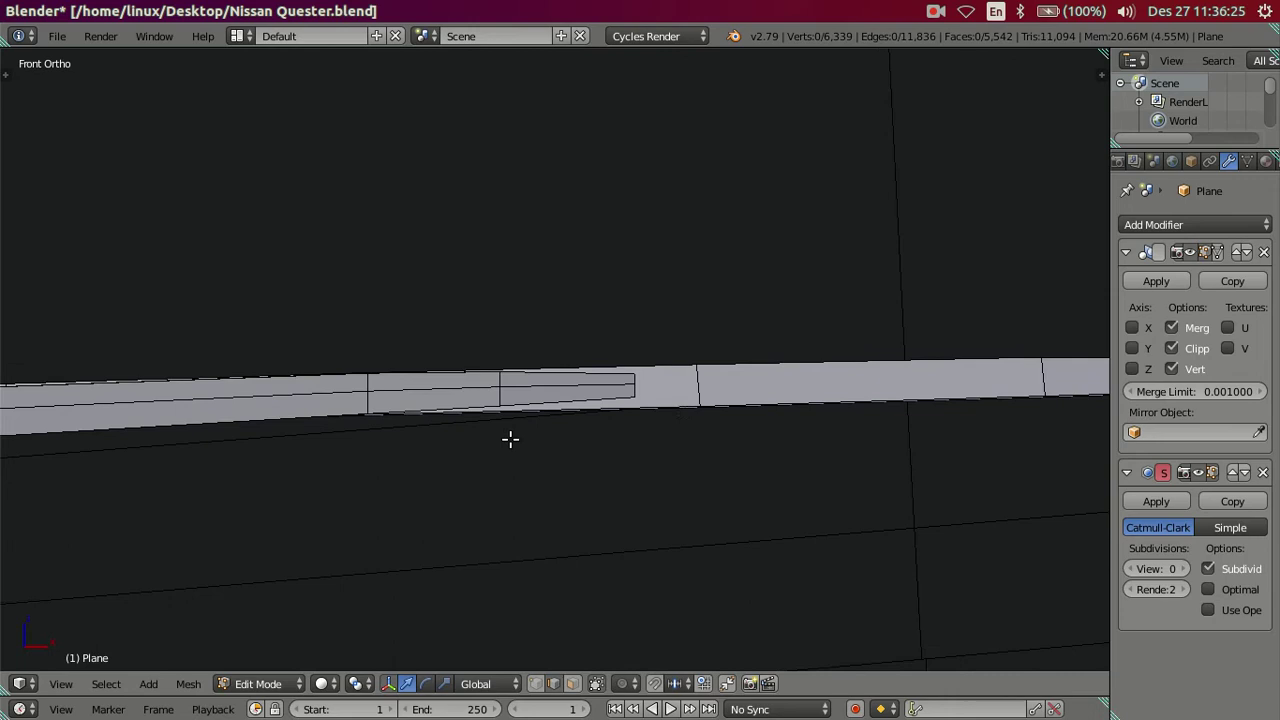
- Adjust another edge loop near the inner strip's end along Z
middle_click_drag(509, 437, 551, 457, "shift")
scroll(551, 457, "up", 1)
right_click(695, 445, "alt+shift")
scroll(568, 393, "up", 1)
key("g")
key("z")
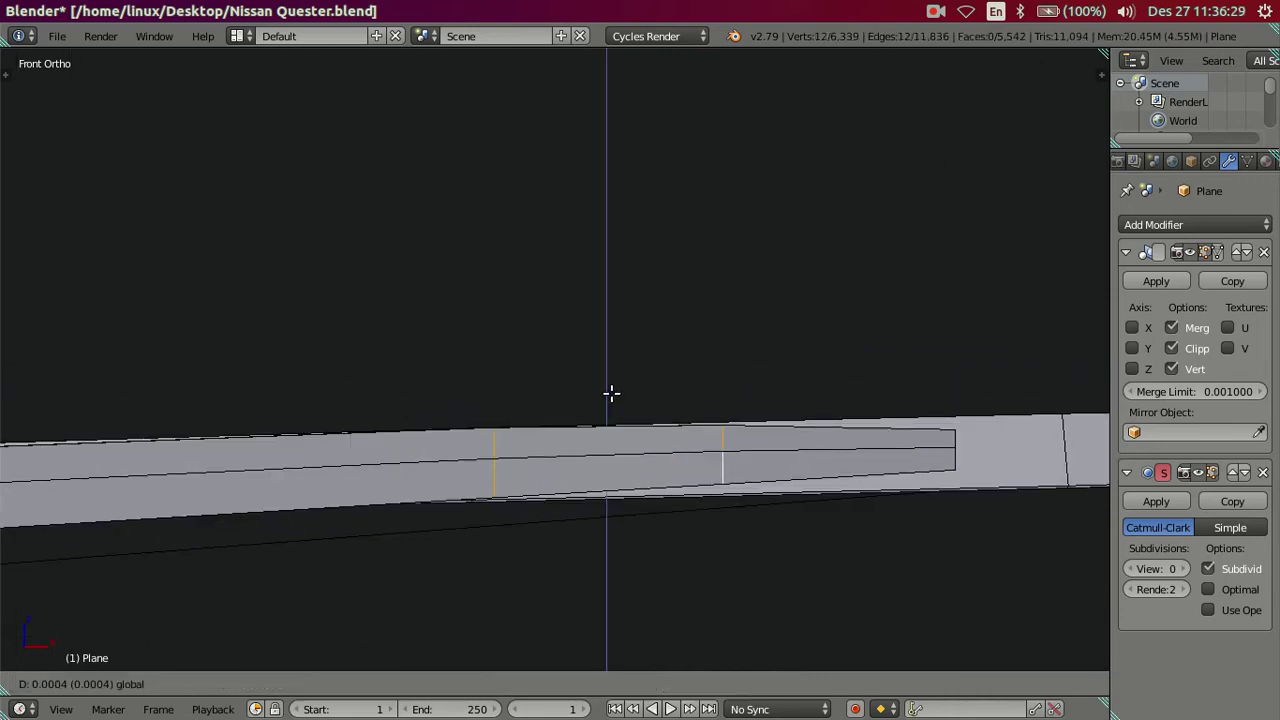
left_click(618, 398)
key("a")
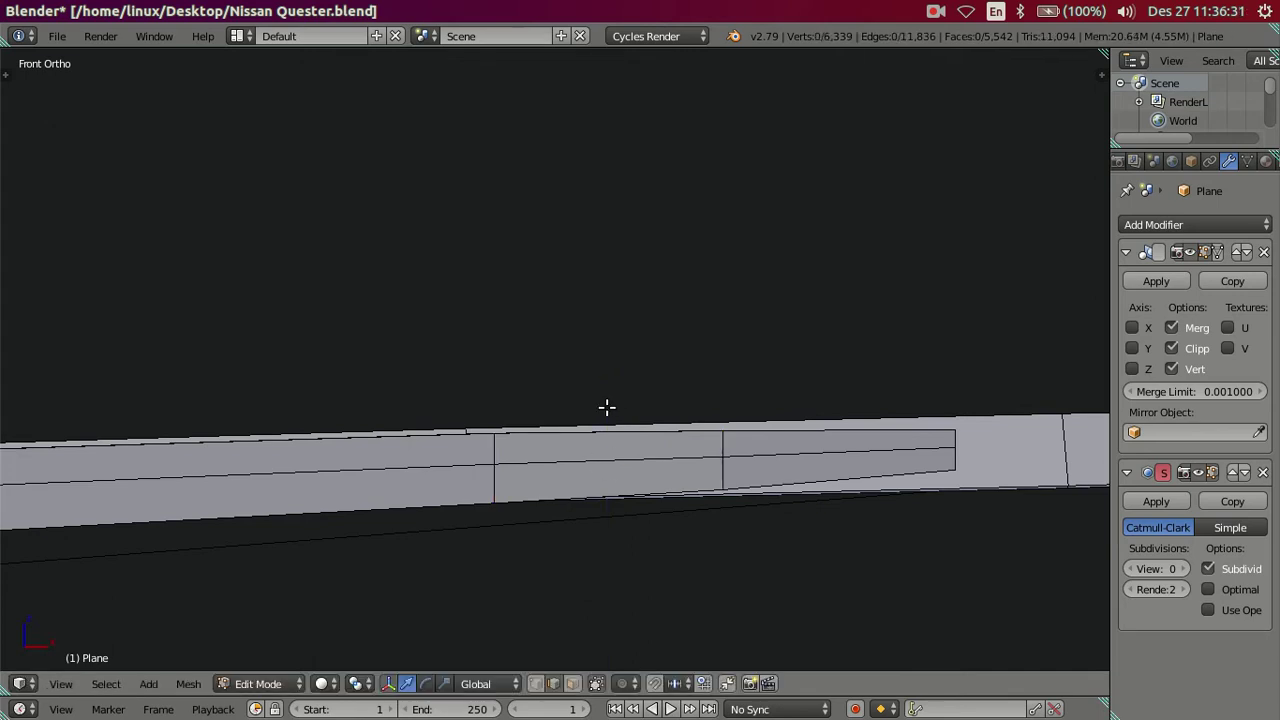
- Nudge the inner strip's end vertices 0.0009 so they sit flush with the blade
left_click(717, 396)
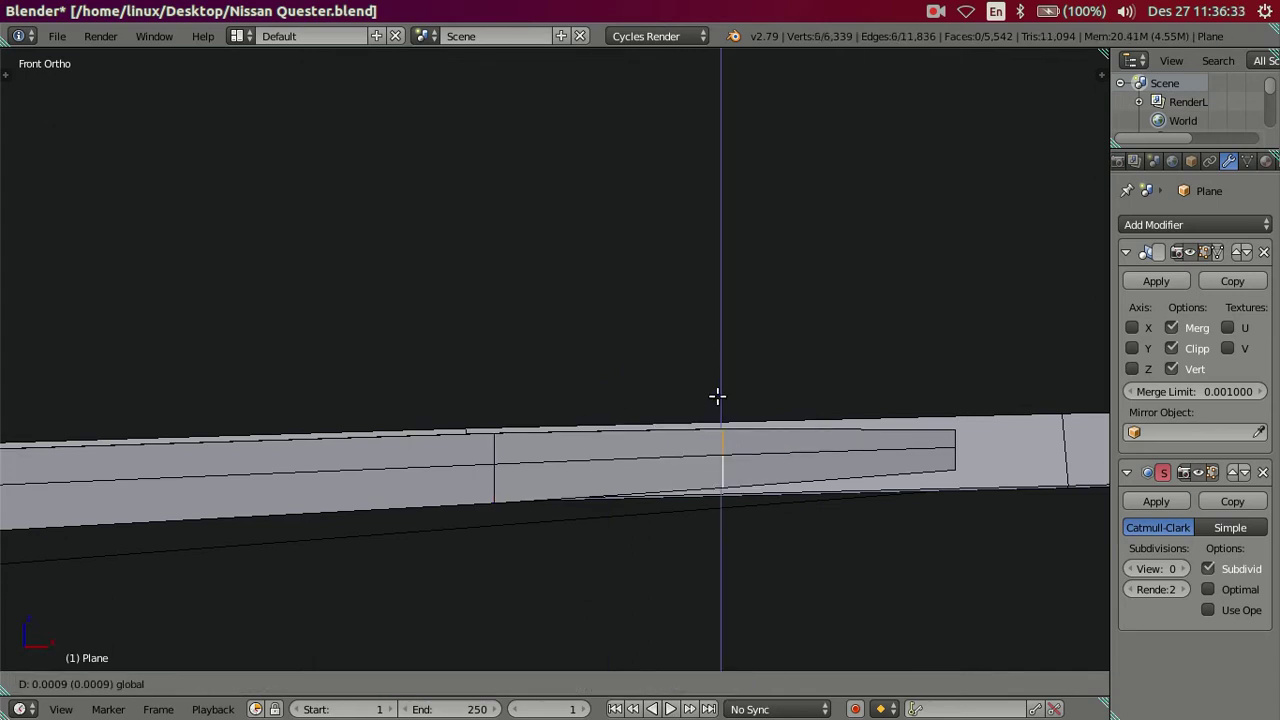
scroll(490, 456, "down", 3)
mouse_move(730, 421)
middle_mouse_down()
mouse_move(771, 400)
mouse_move(603, 483)
mouse_move(608, 508)
mouse_move(695, 484)
mouse_move(654, 517)
mouse_move(566, 517)
mouse_move(506, 480)
mouse_move(537, 399)
middle_mouse_up()
right_click(553, 386)
mouse_move(625, 408)
left_mouse_down()
mouse_move(600, 414)
mouse_move(608, 476)
left_mouse_up()
- From top view, rotate the selected blade edge and shift it along Y
key("KP_7")
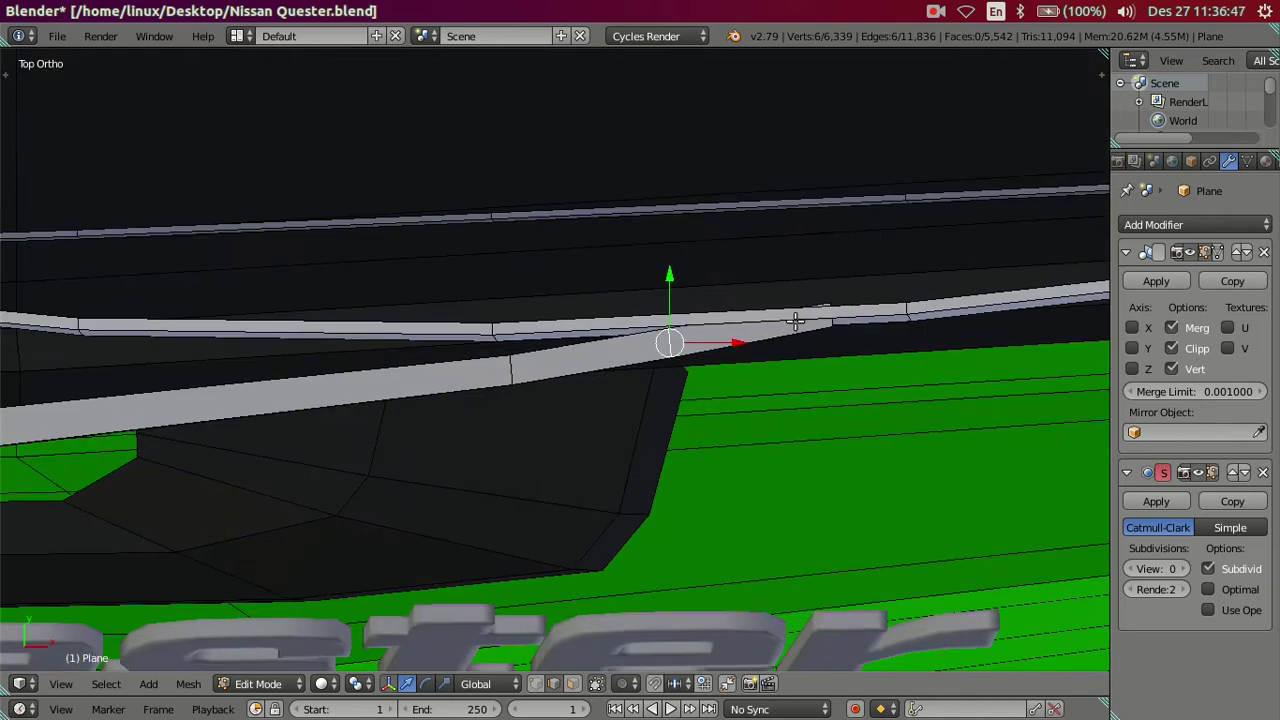
key("r")
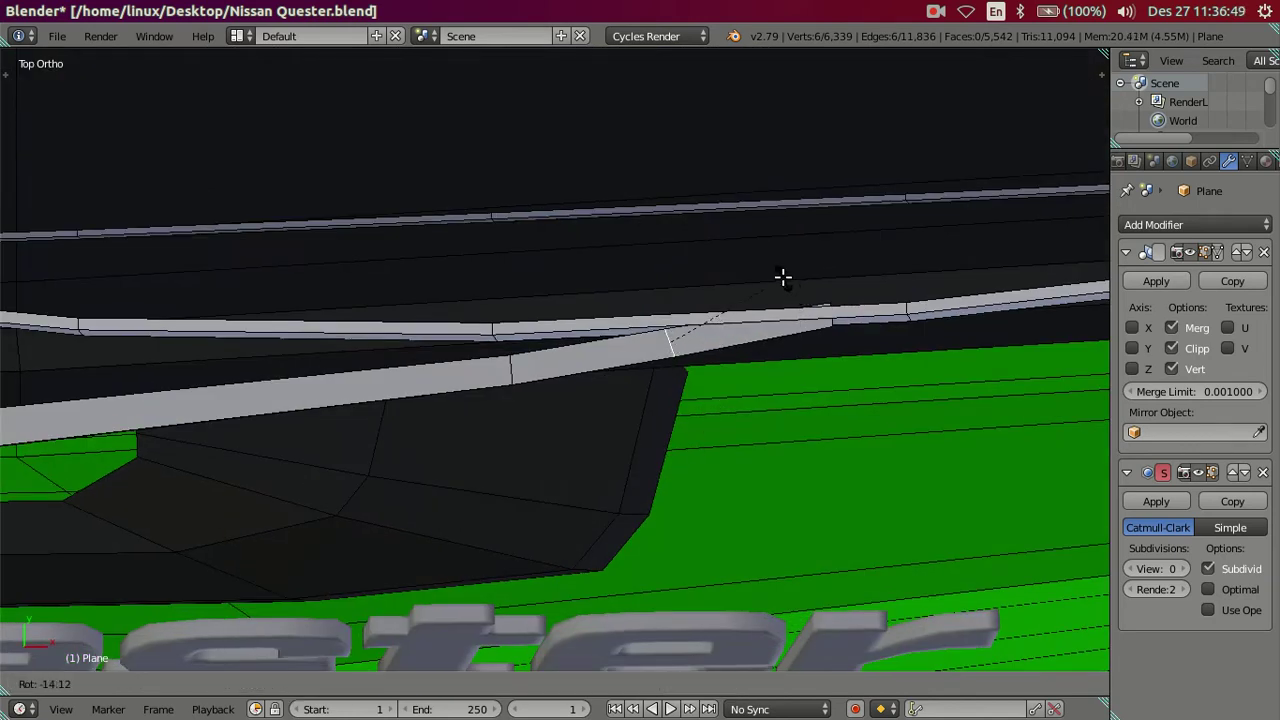
left_click(783, 277)
left_click_drag(668, 277, 670, 284)
scroll(829, 340, "up", 1)
scroll(829, 340, "up", 1)
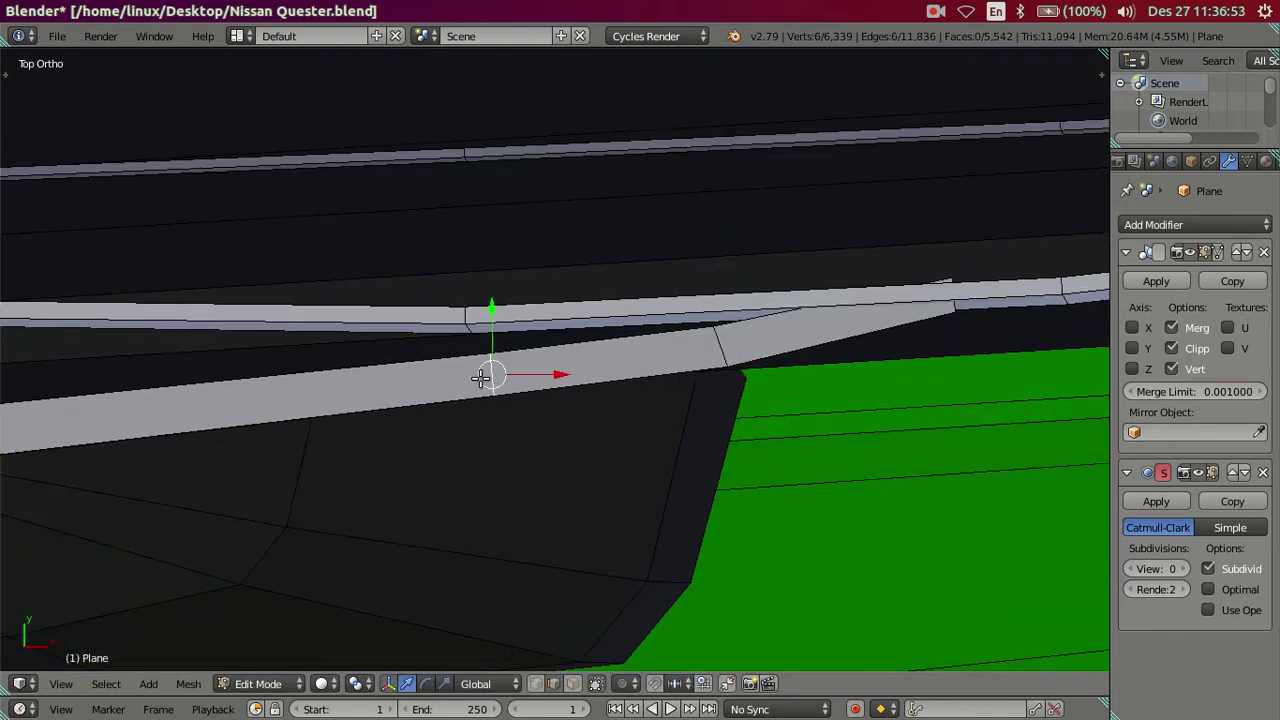
left_click_drag(493, 305, 496, 340)
scroll(497, 341, "down", 1)
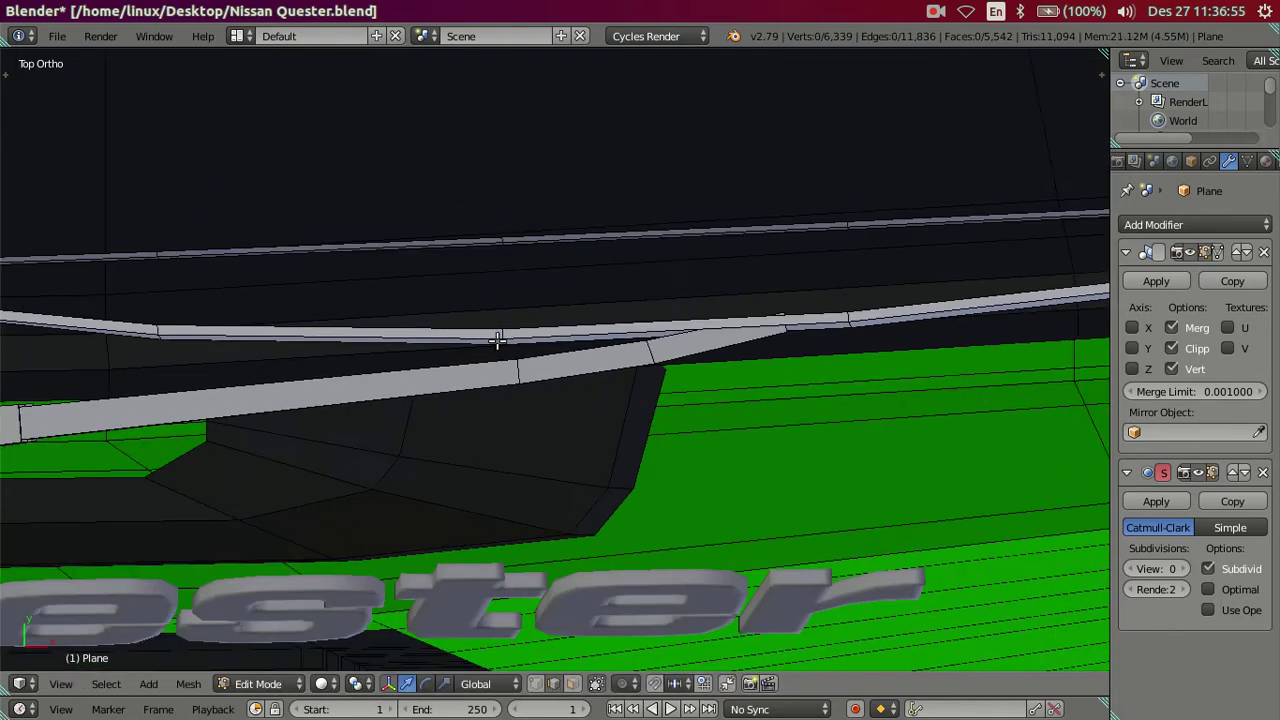
scroll(414, 480, "up", 2)
scroll(443, 485, "up", 1)
- Rotate the edge loop across the strip to match the windshield curve, then return to Object Mode
right_click(308, 510, "alt")
middle_click_drag(400, 491, 467, 479, "shift")
key("r")
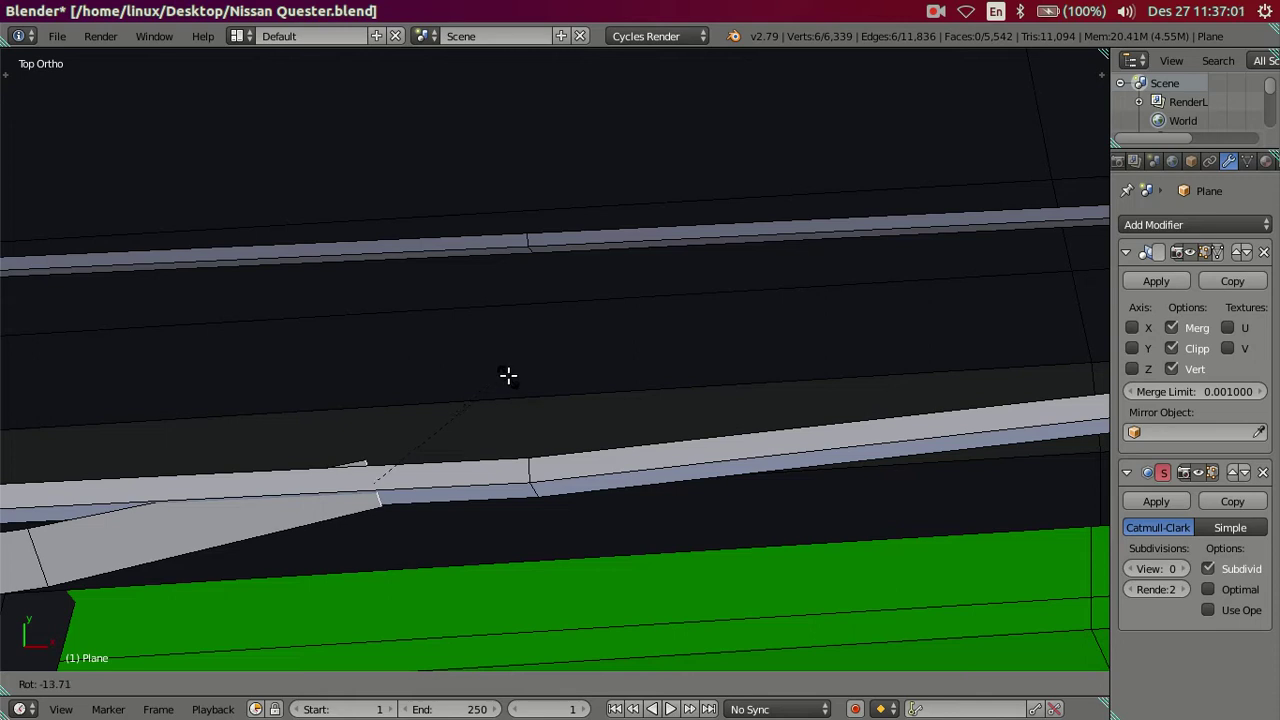
left_click(510, 377)
key("a")
scroll(500, 380, "down", 1, "shift")
scroll(471, 463, "down", 1, "shift")
mouse_move(420, 494)
middle_mouse_down()
mouse_move(431, 453)
mouse_move(395, 373)
mouse_move(465, 278)
mouse_move(394, 373)
mouse_move(317, 318)
mouse_move(298, 335)
middle_mouse_up()
key("Tab")
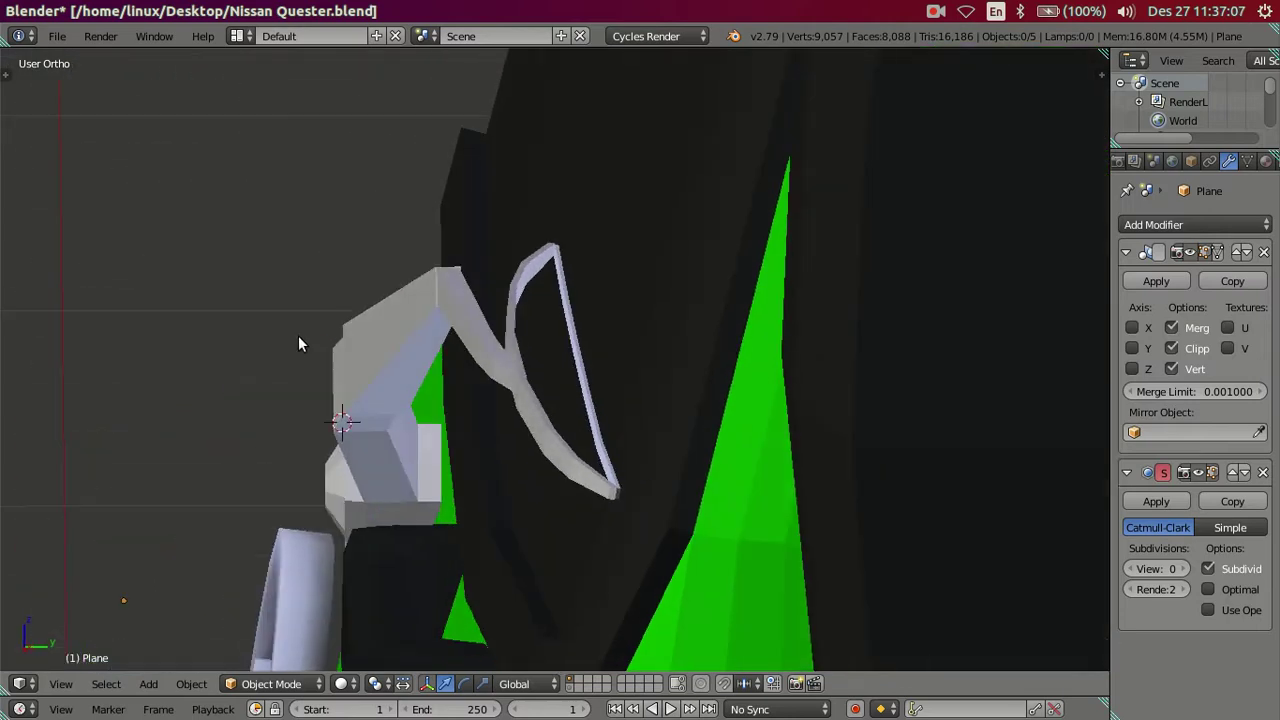
- In Edit Mode with wireframe shading, select the edges of the blade's thin outer strip
mouse_move(428, 318)
middle_mouse_down()
mouse_move(540, 312)
mouse_move(517, 310)
middle_mouse_up()
key("Tab")
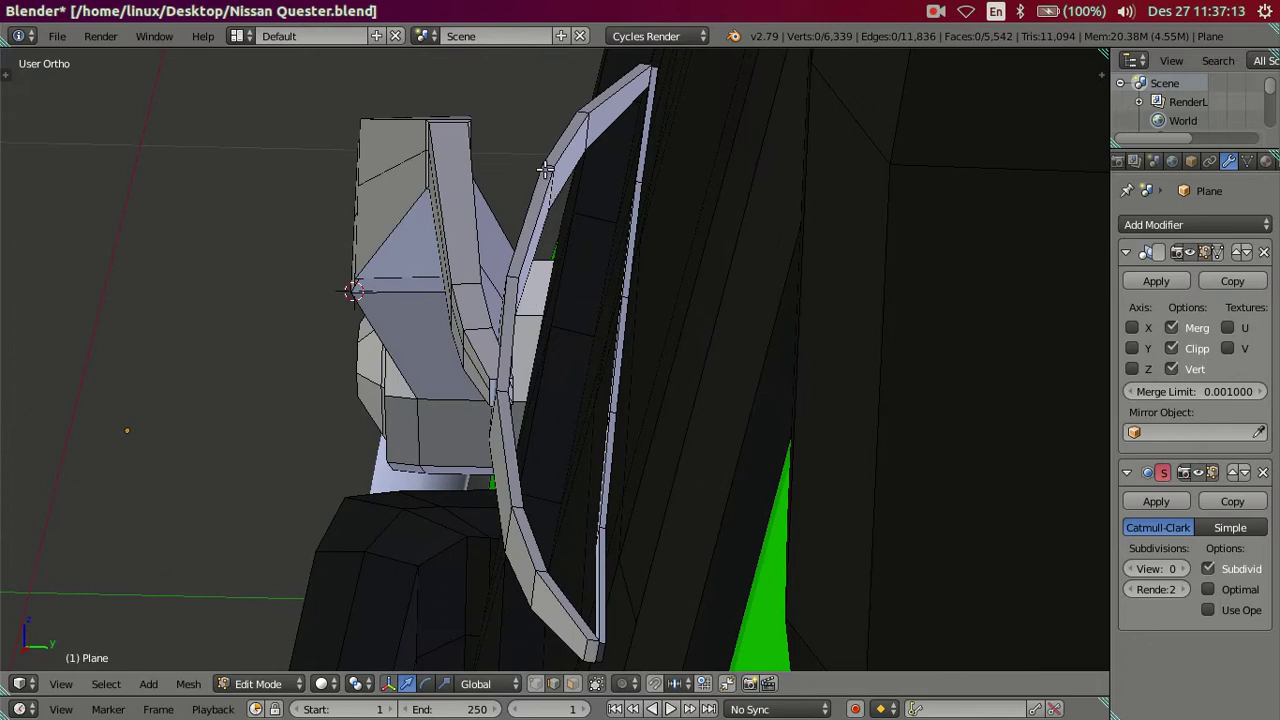
mouse_move(548, 234)
middle_mouse_down()
mouse_move(506, 323)
mouse_move(543, 309)
mouse_move(553, 254)
mouse_move(574, 303)
mouse_move(593, 296)
middle_mouse_up()
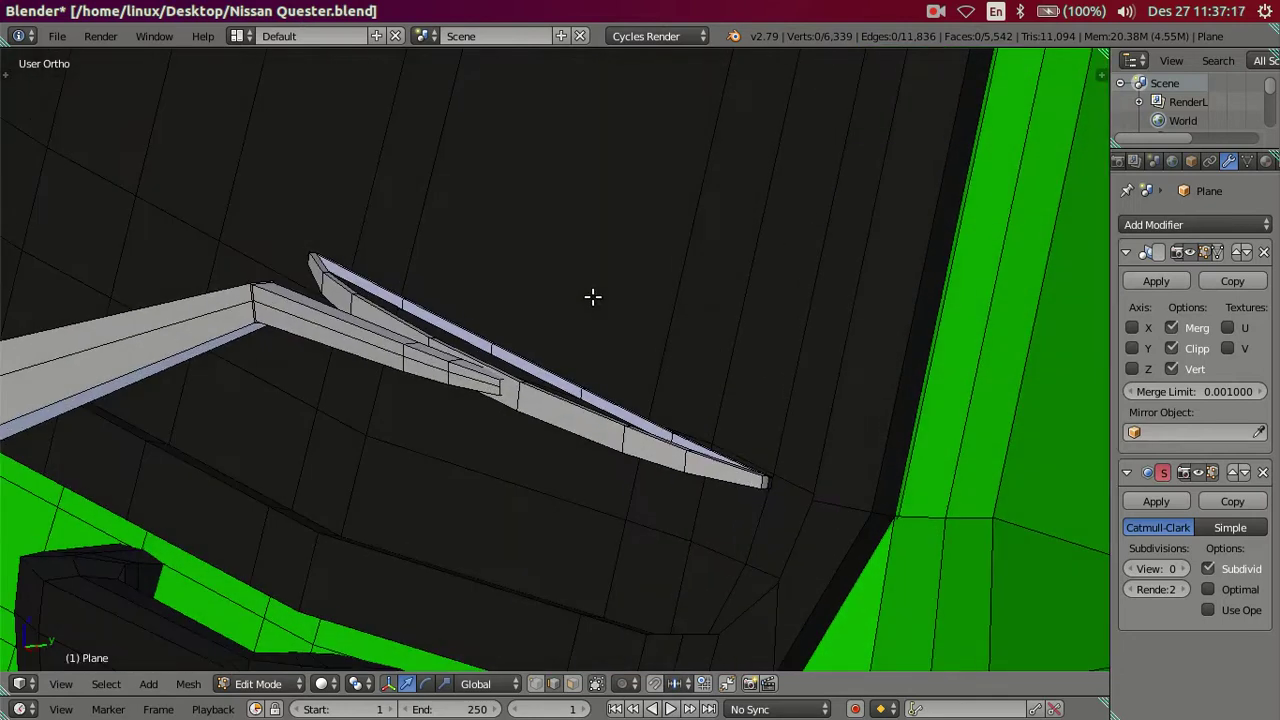
mouse_move(528, 370)
middle_mouse_down()
mouse_move(646, 397)
mouse_move(629, 420)
mouse_move(620, 494)
mouse_move(662, 524)
middle_mouse_up()
key("z")
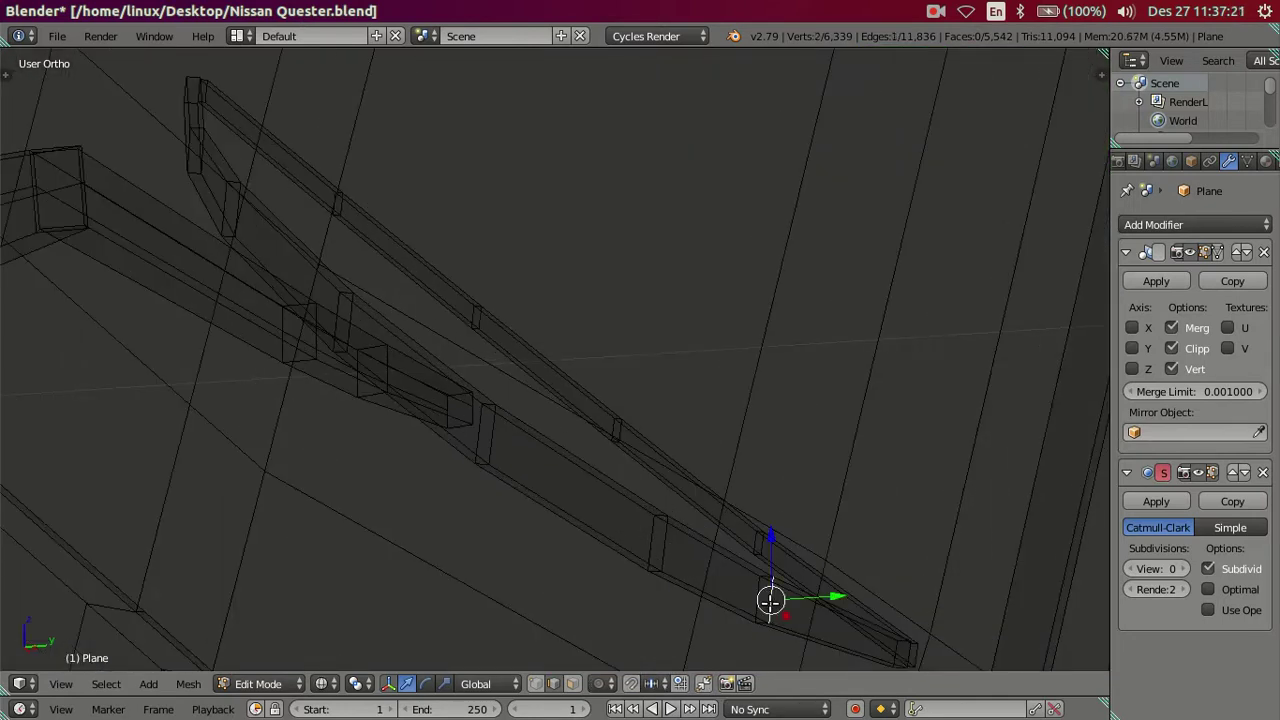
right_click(672, 553, "shift")
right_click(494, 429, "shift")
mouse_move(494, 429)
middle_mouse_down()
mouse_move(577, 397)
mouse_move(463, 311)
middle_mouse_up()
right_click(478, 315, "shift")
right_click(370, 218, "shift")
mouse_move(337, 194)
middle_mouse_down()
mouse_move(446, 214)
mouse_move(340, 260)
mouse_move(698, 290)
mouse_move(514, 294)
mouse_move(537, 183)
mouse_move(797, 380)
middle_mouse_up()
right_click(531, 166, "shift")
- Nudge the selected strip edges slightly along Y, return to Object Mode, and bring up the wiper reference photo
key("z")
left_click_drag(850, 391, 857, 391)
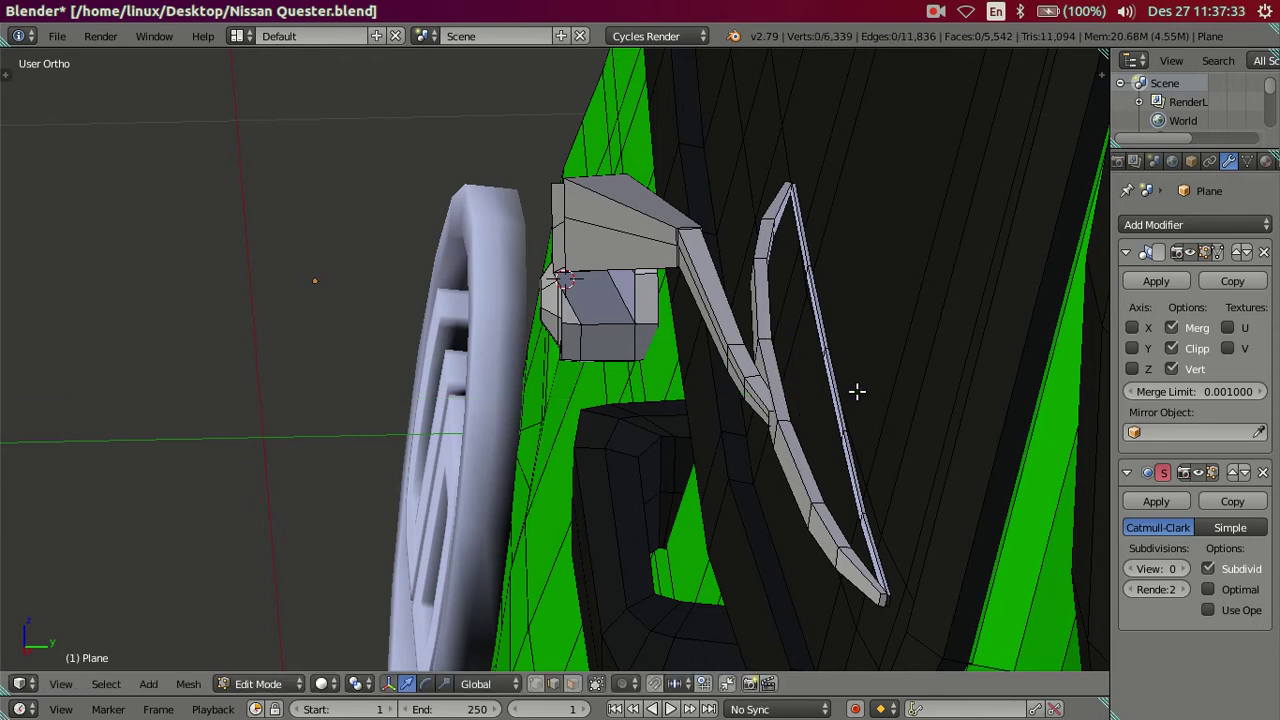
right_click(857, 391, "ctrl+alt")
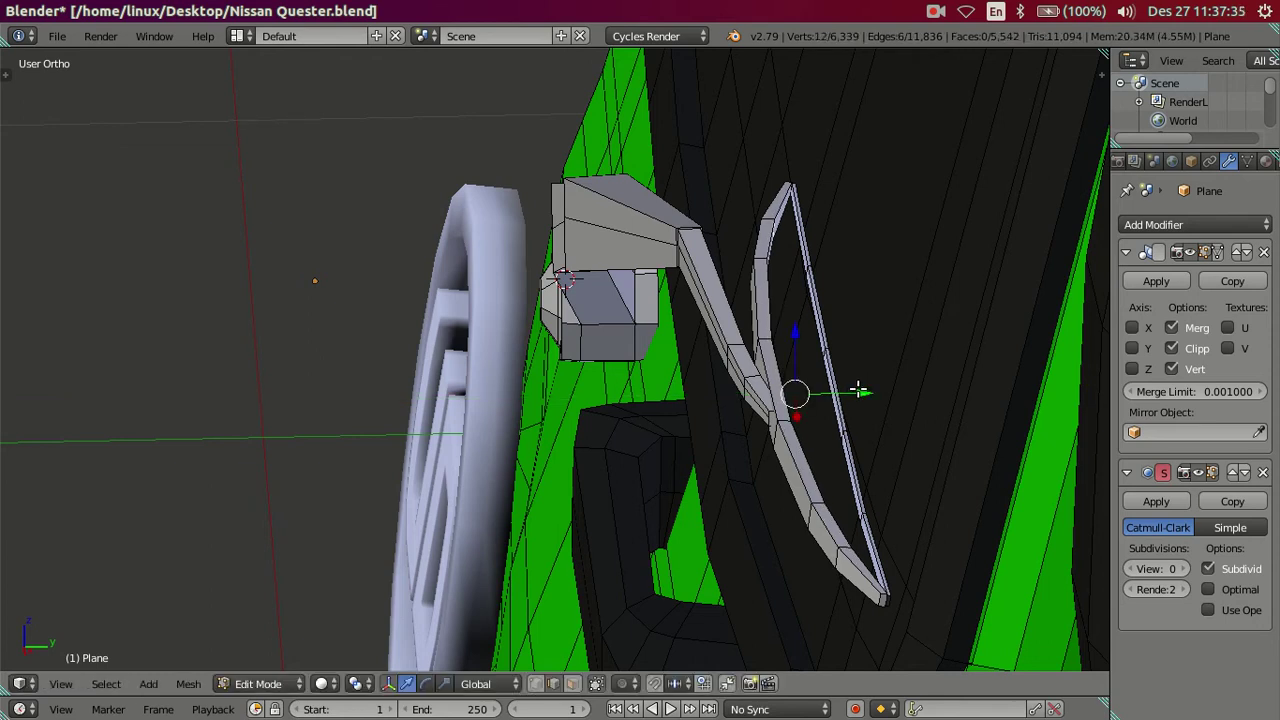
key("Tab")
mouse_move(857, 391)
middle_mouse_down()
mouse_move(784, 312)
mouse_move(642, 318)
mouse_move(674, 437)
mouse_move(724, 374)
middle_mouse_up()
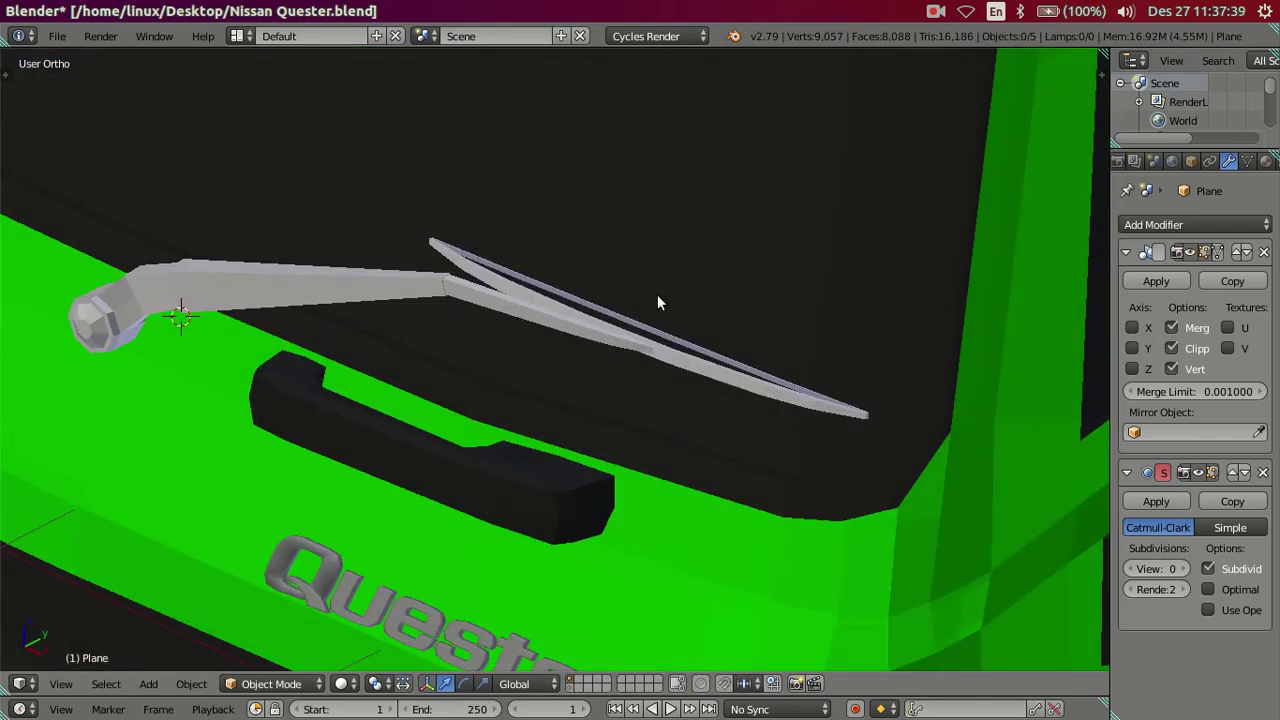
mouse_move(657, 303)
middle_mouse_down()
mouse_move(562, 241)
mouse_move(627, 160)
mouse_move(664, 184)
mouse_move(568, 297)
middle_mouse_up()
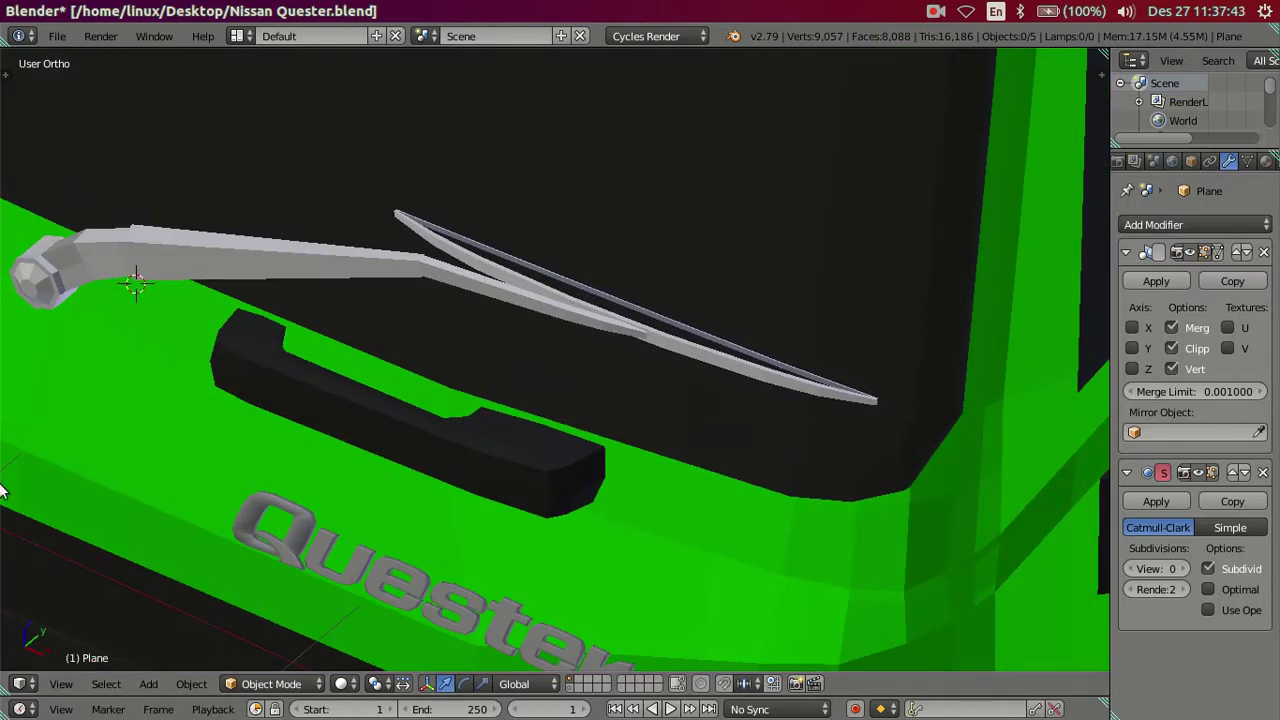
left_click(15, 380)
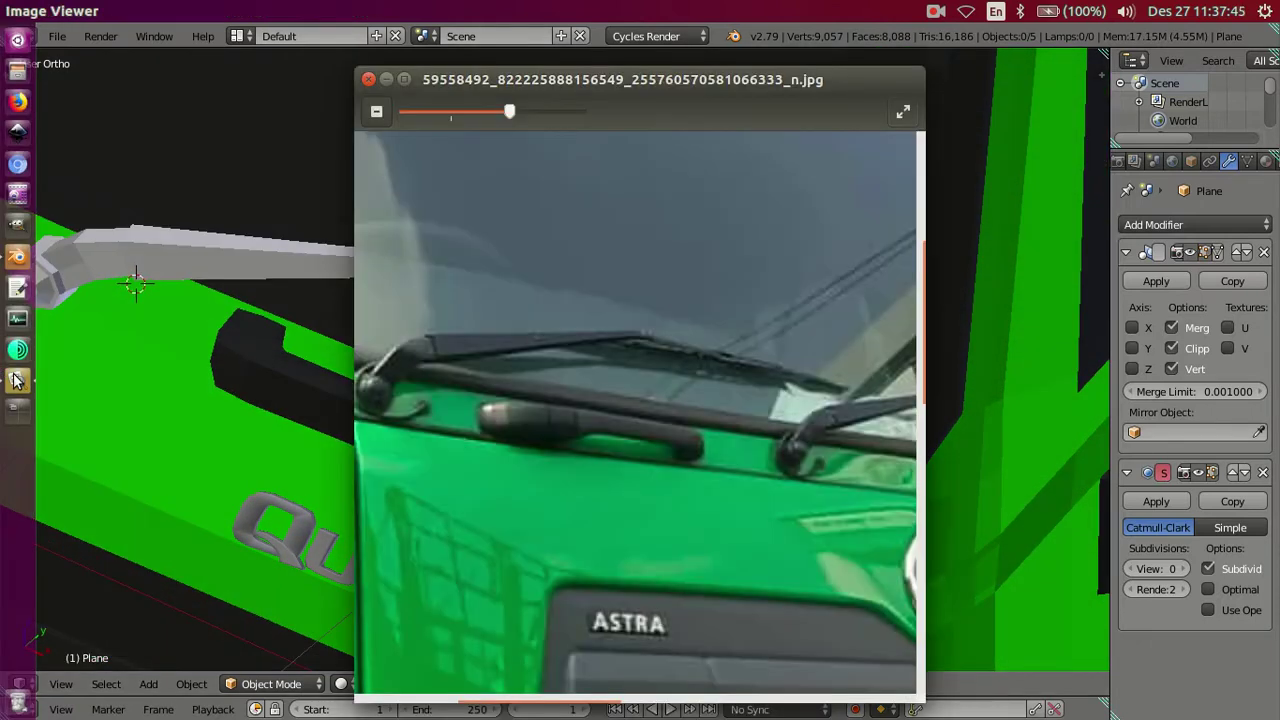
mouse_move(634, 410)
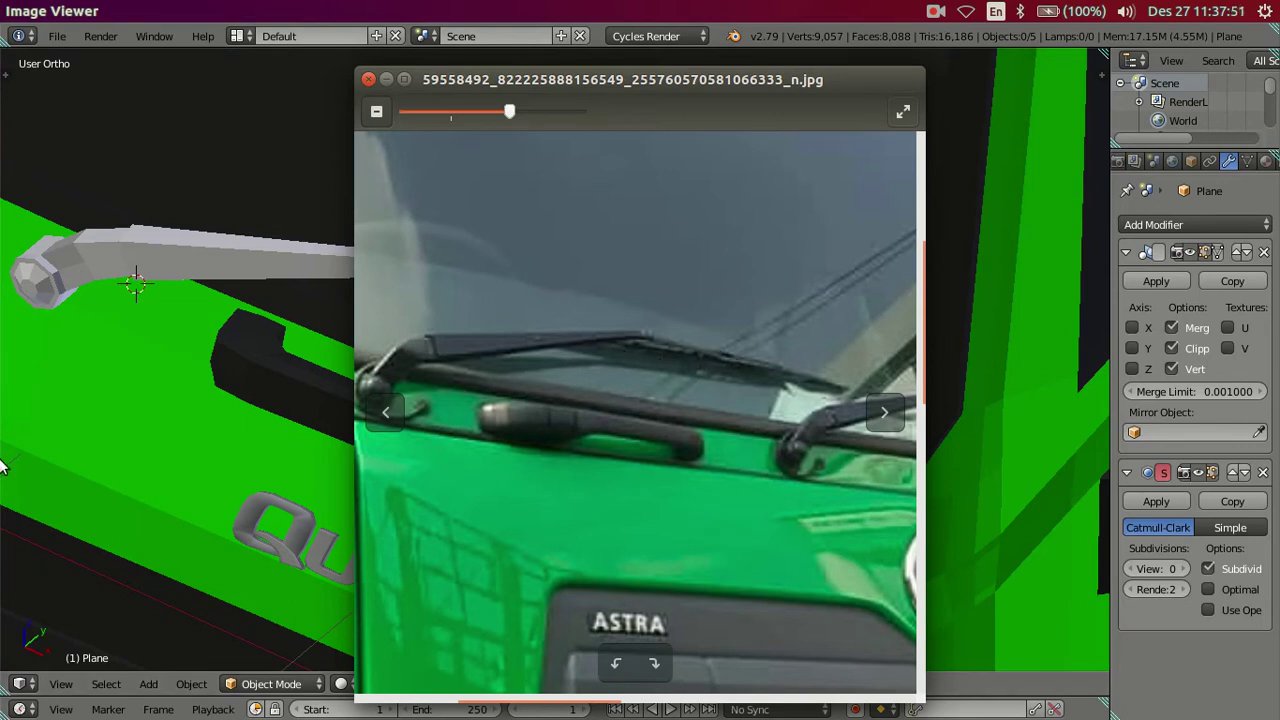
- Close the wiper reference photo and return to the two-strip blade in Blender
left_click(17, 257)
mouse_move(305, 333)
middle_mouse_down()
mouse_move(557, 414)
mouse_move(608, 314)
mouse_move(606, 286)
mouse_move(487, 413)
middle_mouse_up()
- In Edit Mode, select the whole connected blade strip and duplicate it in place
scroll(487, 413, "up", 2)
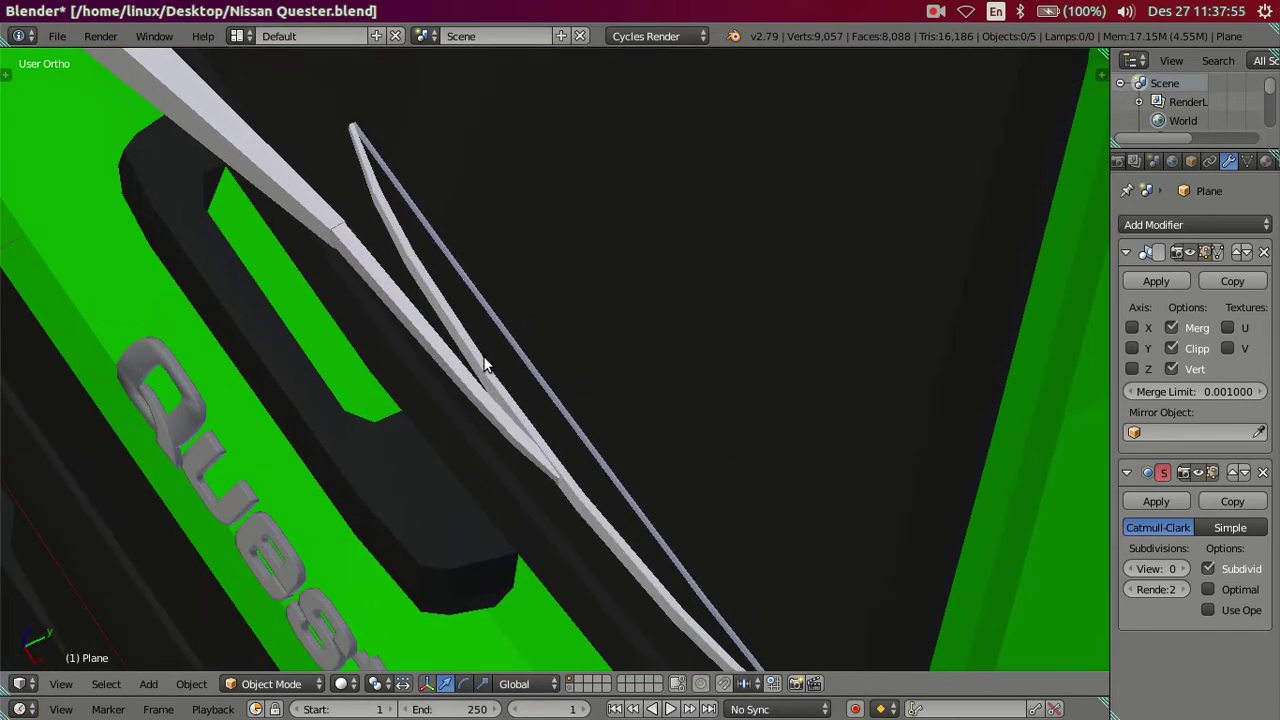
key("Tab")
scroll(466, 363, "up", 2)
right_click(447, 378)
right_click(449, 372, "alt")
key("KP_Decimal")
key("shift+d")
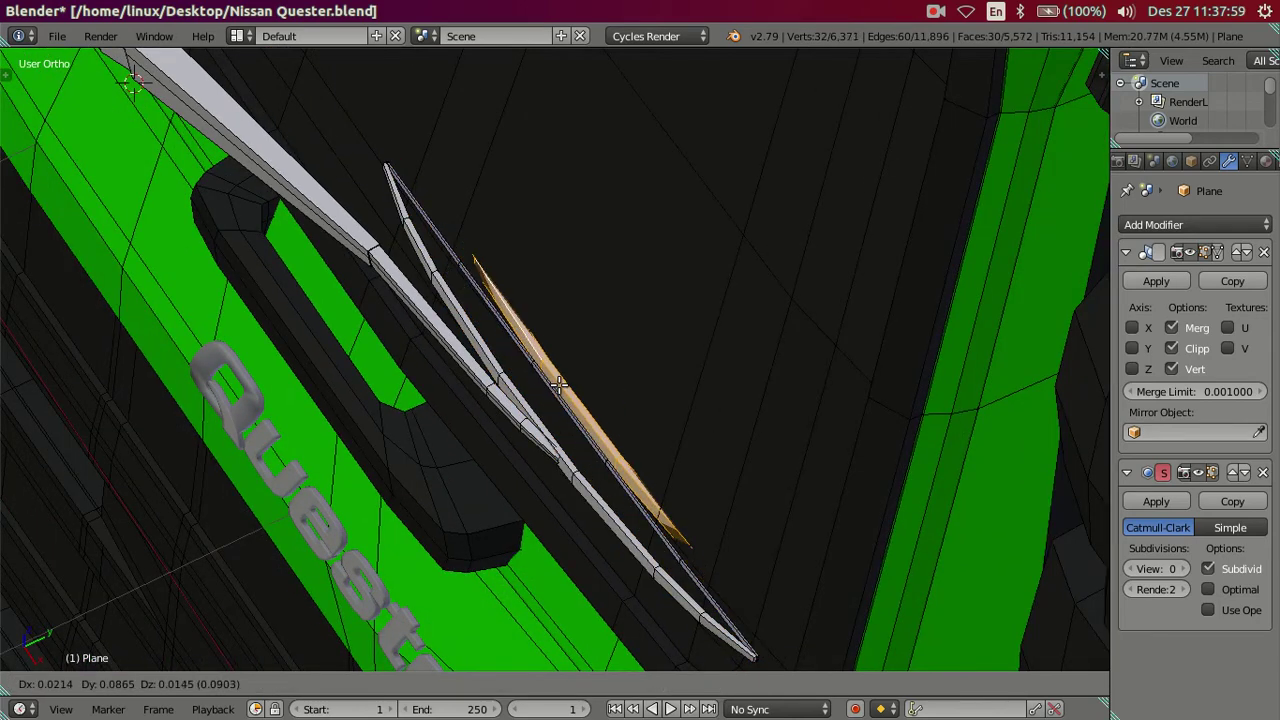
right_click(560, 385)
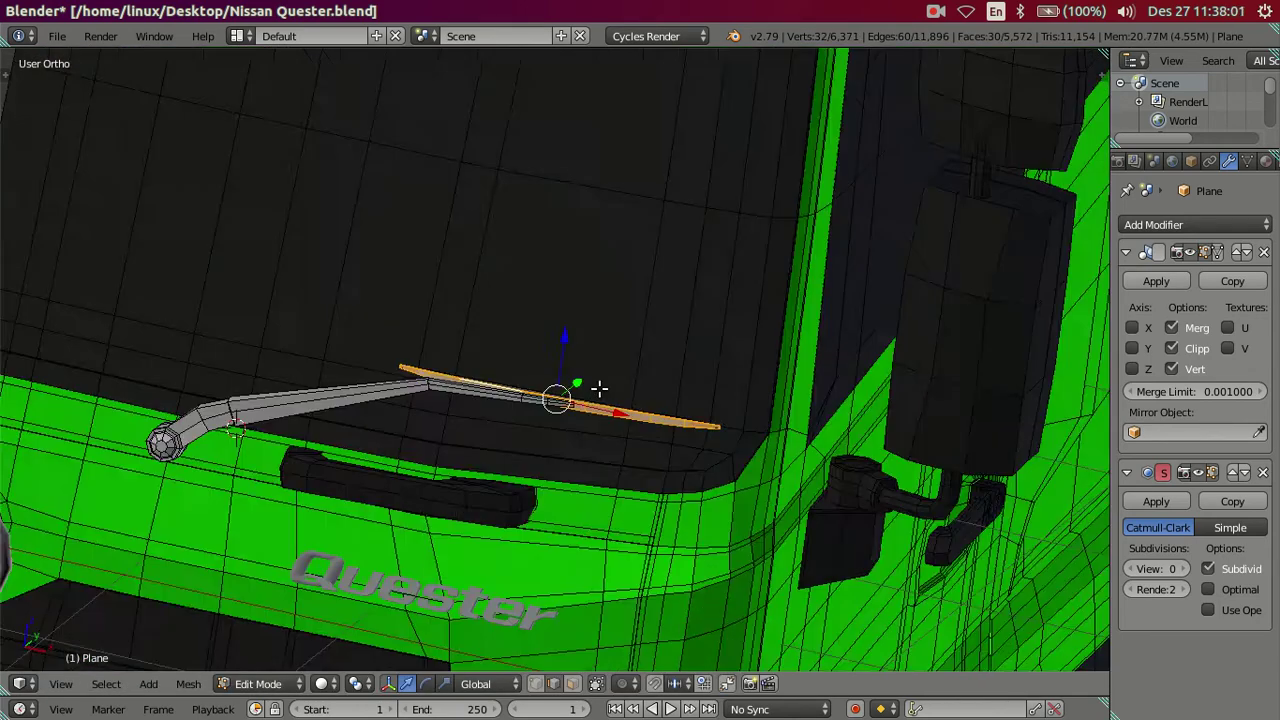
- In Front view, shift the duplicate strip along X, then right and down
key("KP_1")
key("KP_Decimal")
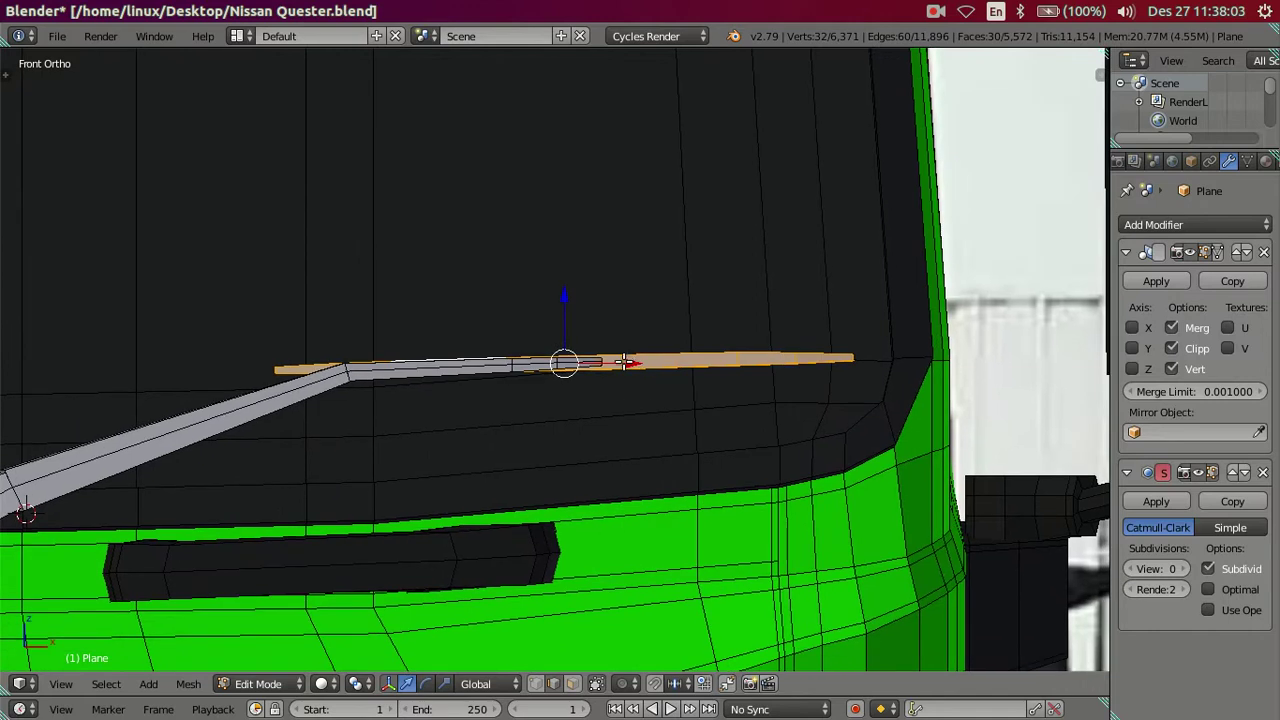
key("g")
key("x")
left_click(680, 411)
scroll(680, 411, "up", 4)
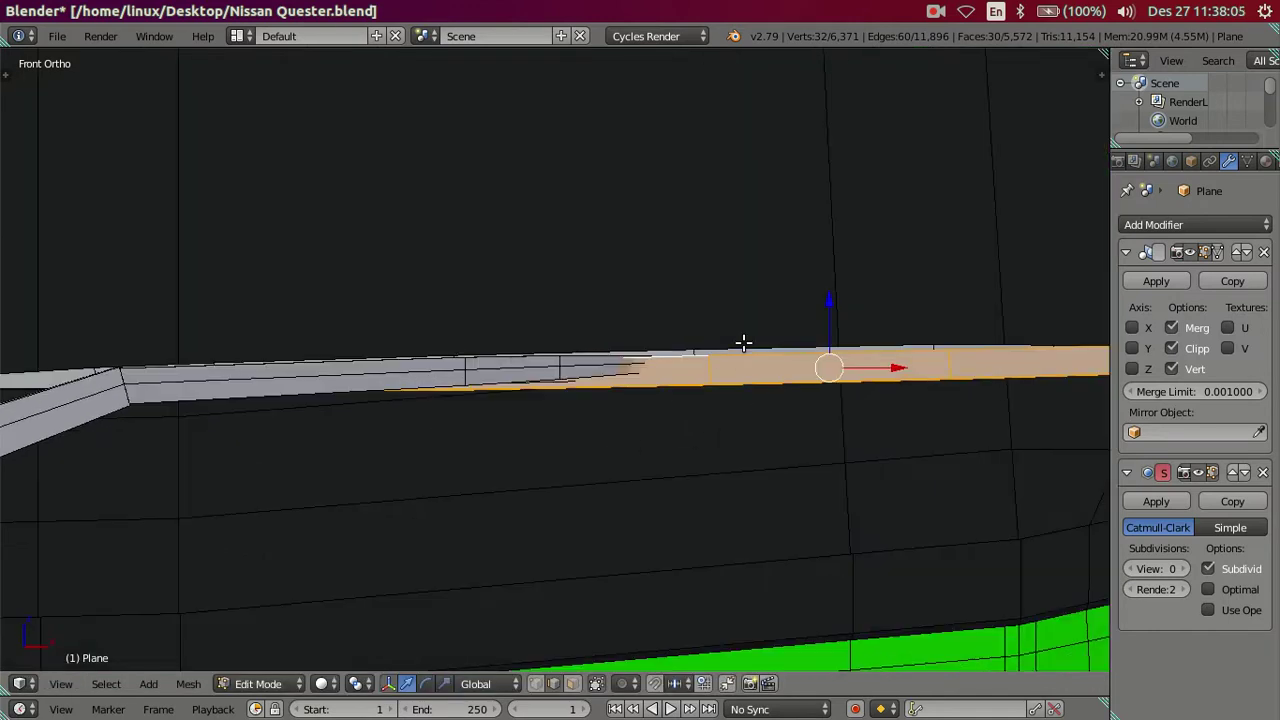
mouse_move(794, 320)
middle_mouse_down()
mouse_move(748, 485)
mouse_move(781, 483)
middle_mouse_up()
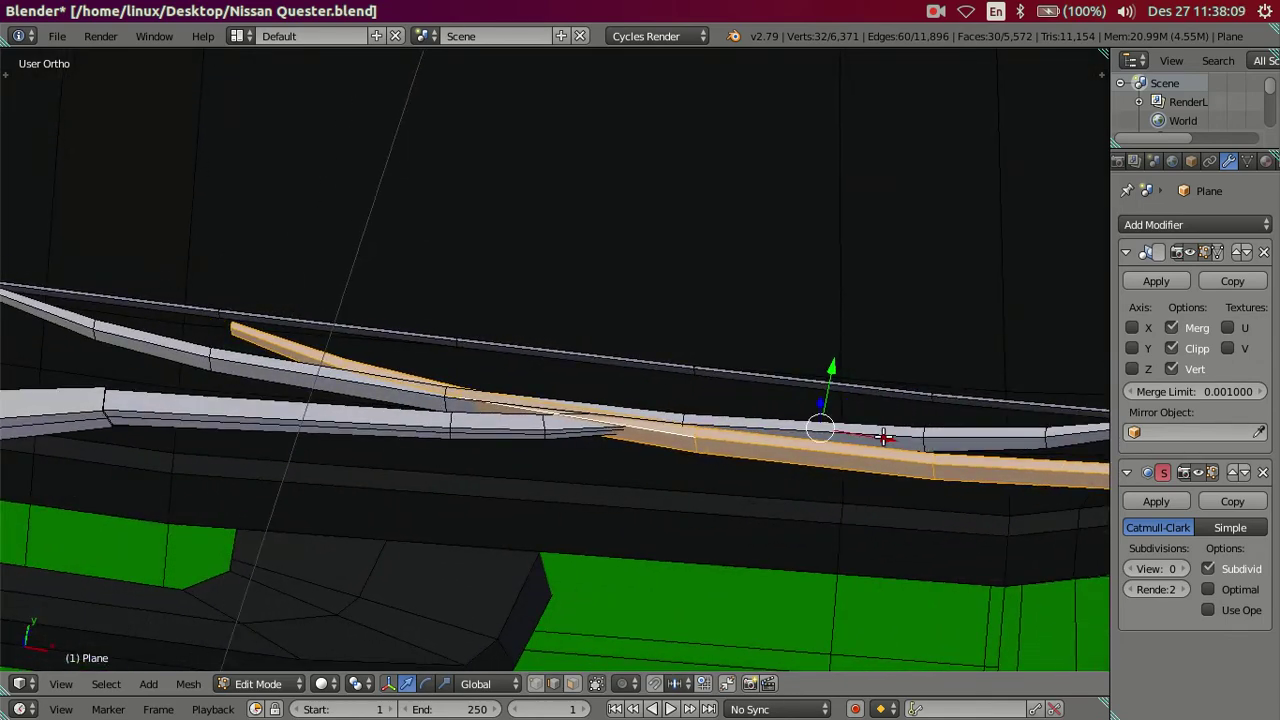
key("g")
left_click(866, 470)
- Slide the duplicate strip along Y and raise it slightly along Z
mouse_move(866, 470)
middle_mouse_down()
mouse_move(711, 423)
mouse_move(663, 423)
mouse_move(651, 401)
middle_mouse_up()
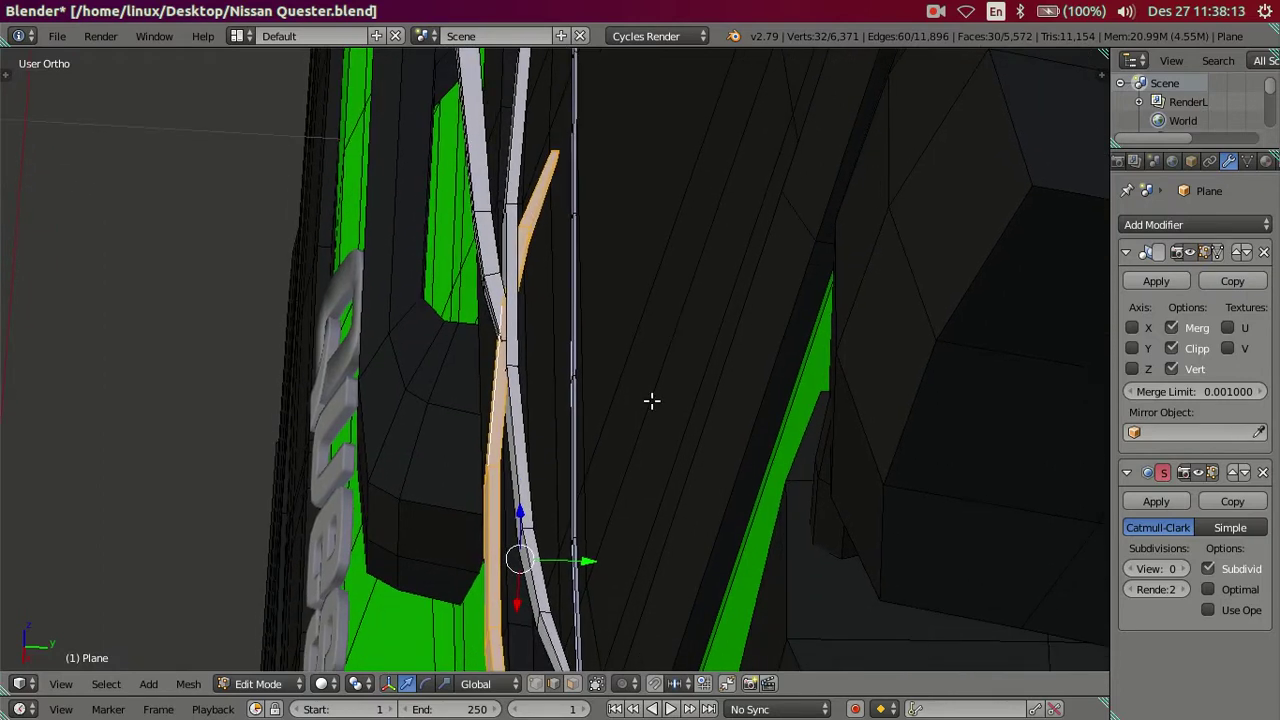
left_click_drag(585, 558, 600, 549)
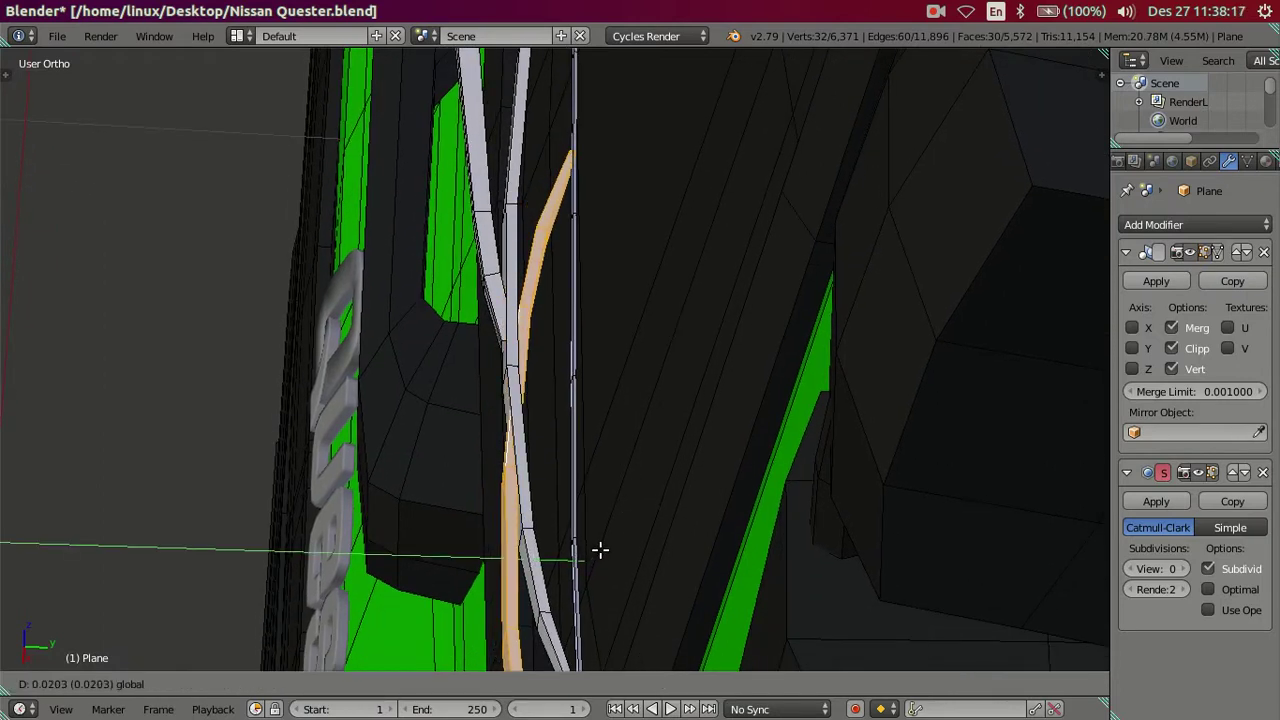
left_click_drag(600, 549, 603, 549)
mouse_move(603, 549)
middle_mouse_down()
mouse_move(574, 534)
mouse_move(574, 420)
mouse_move(706, 306)
mouse_move(743, 311)
middle_mouse_up()
scroll(489, 437, "up", 1)
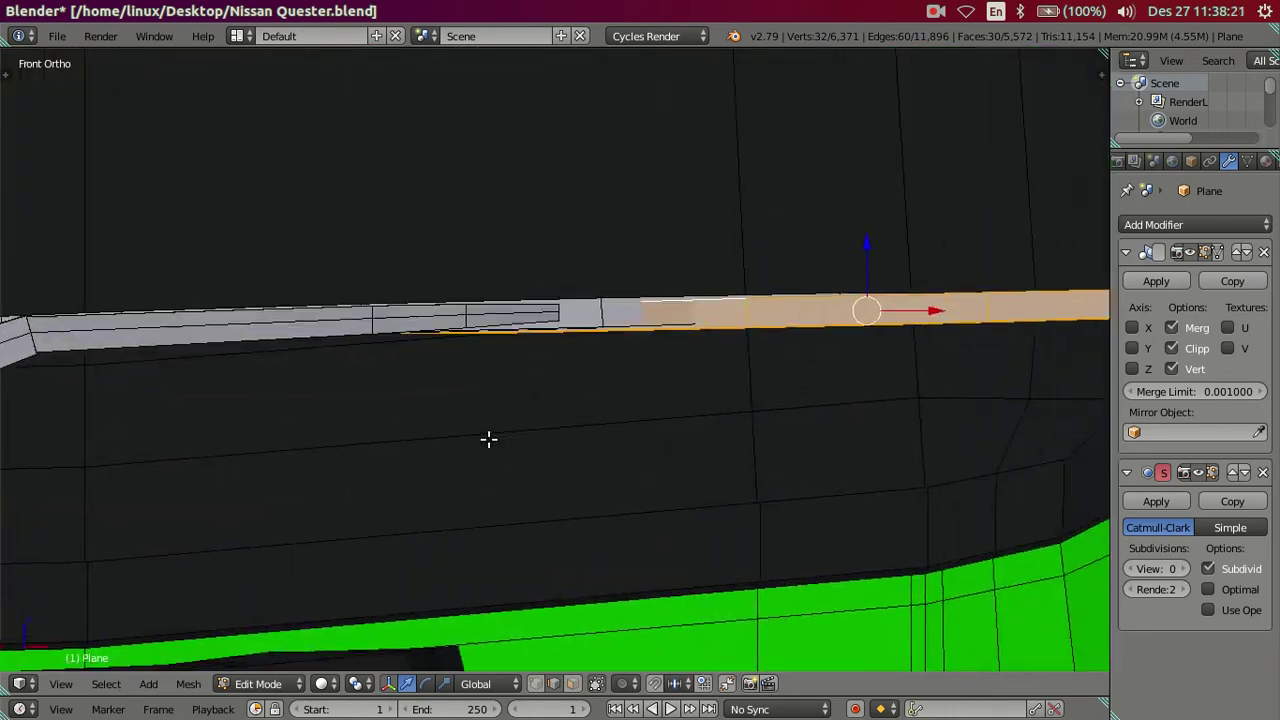
scroll(606, 423, "up", 1)
scroll(606, 423, "up", 1)
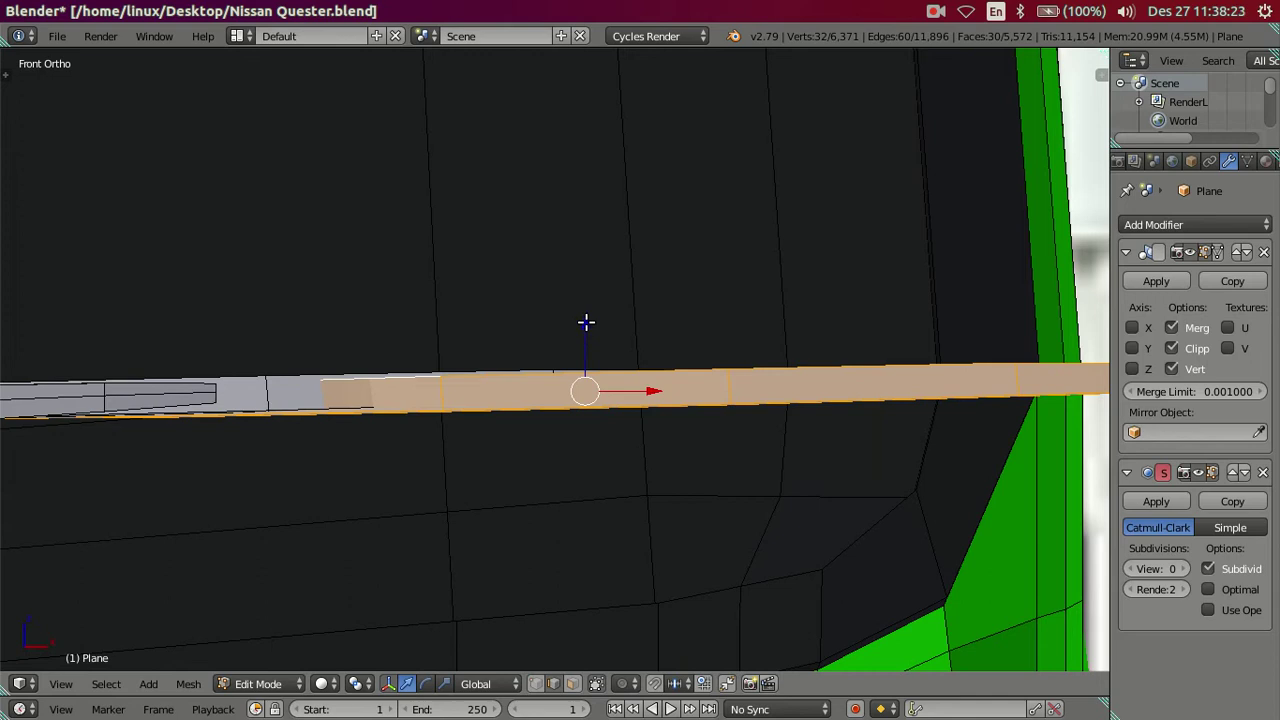
left_click_drag(586, 322, 587, 317)
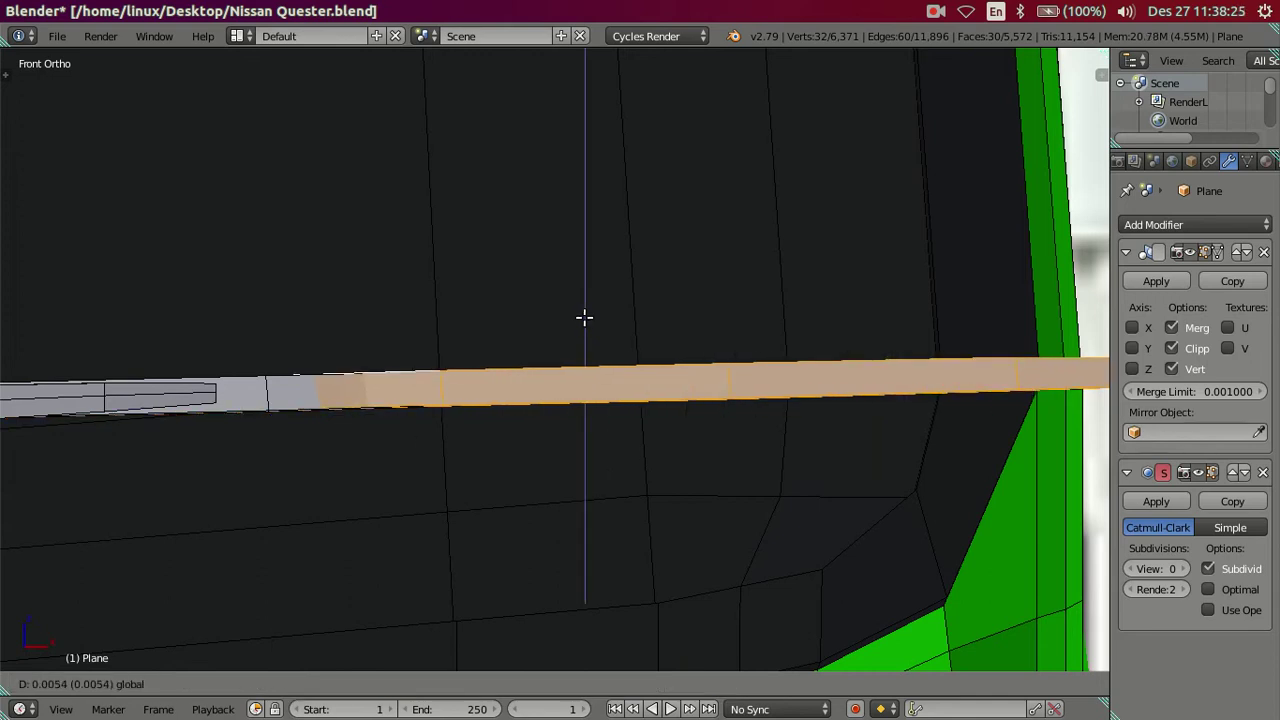
mouse_move(371, 323)
middle_mouse_down()
mouse_move(389, 511)
mouse_move(376, 559)
middle_mouse_up()
middle_click_drag(460, 441, 463, 346)
- Select the surplus face strip at the blade end and delete those faces
key("a")
mouse_move(439, 418)
middle_mouse_down()
mouse_move(363, 463)
mouse_move(354, 520)
mouse_move(390, 437)
middle_mouse_up()
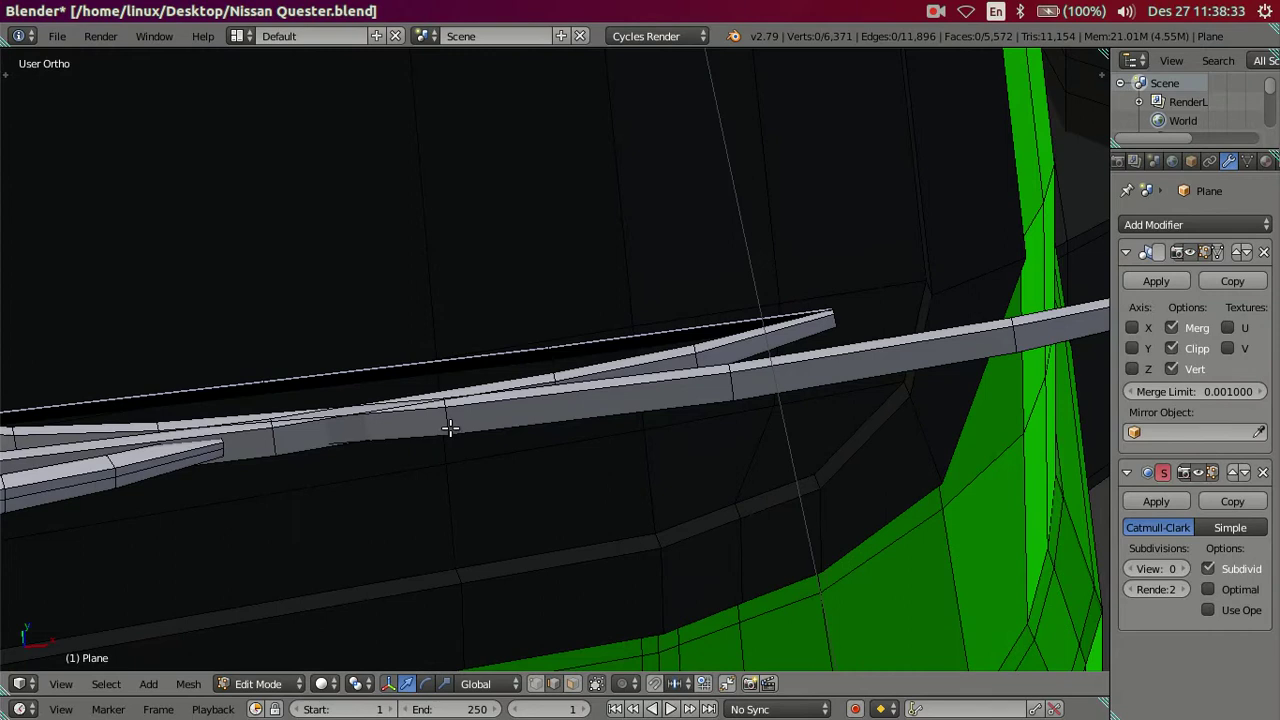
key("shift+d")
key("Escape")
left_click(718, 394, "alt")
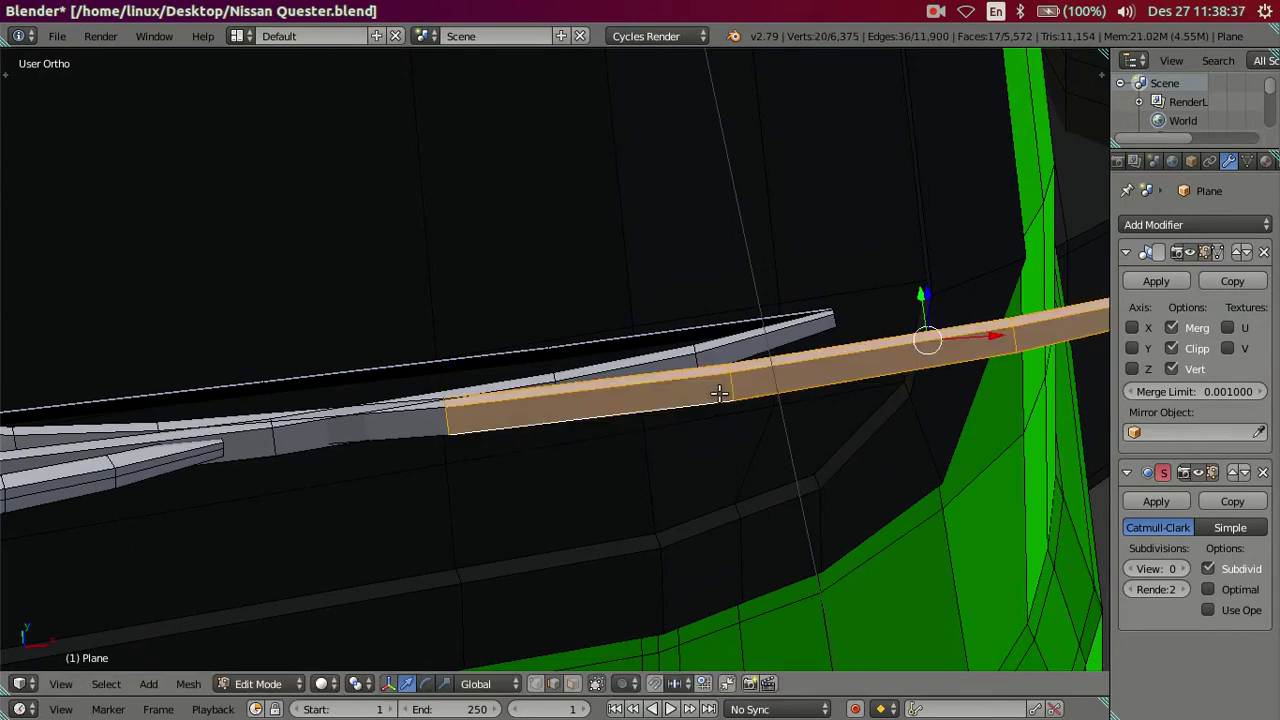
key("x")
left_click(714, 394)
- Slide the inner strip's selected tip vertex along X
scroll(357, 491, "up", 3)
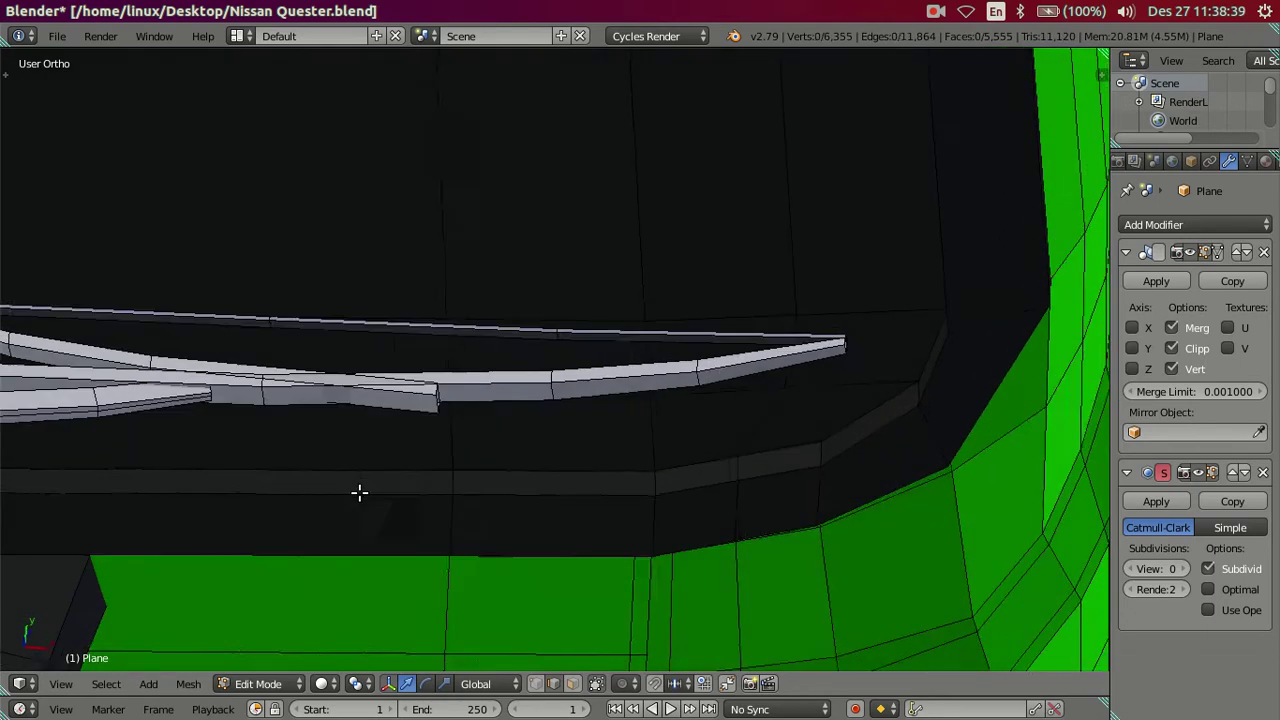
scroll(408, 427, "up", 2)
middle_click_drag(407, 433, 669, 472, "shift")
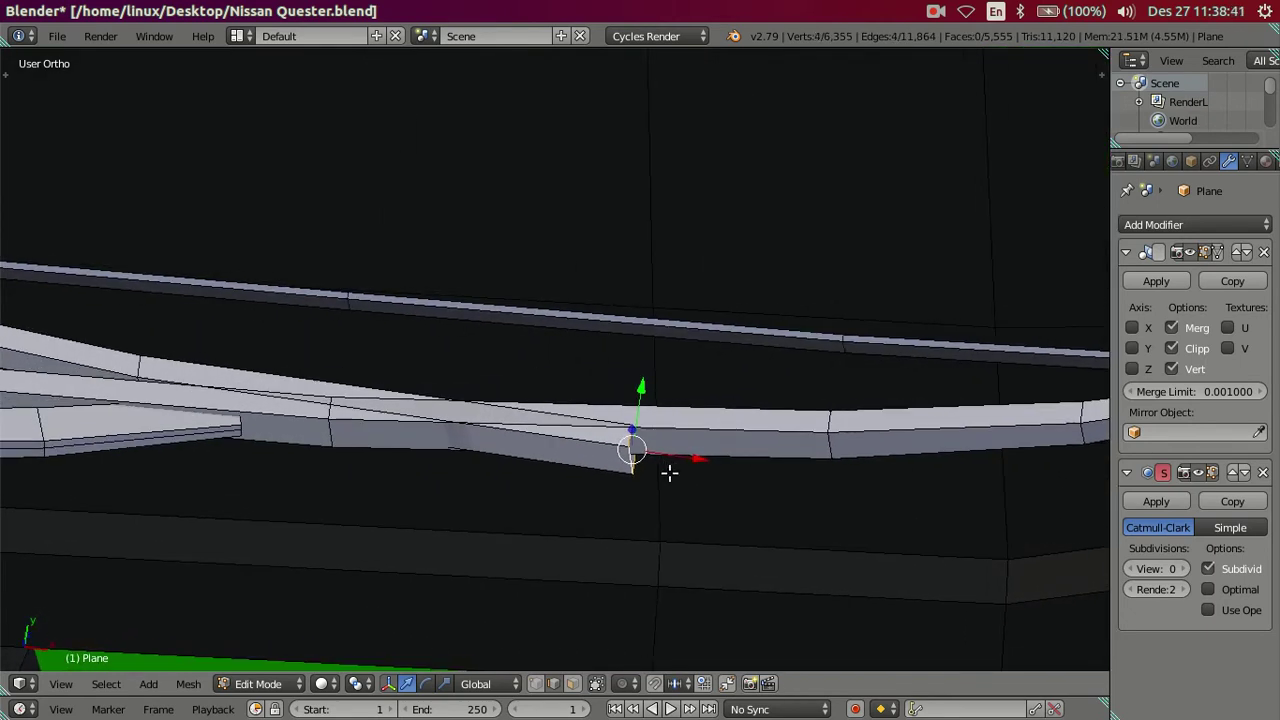
key("g")
key("x")
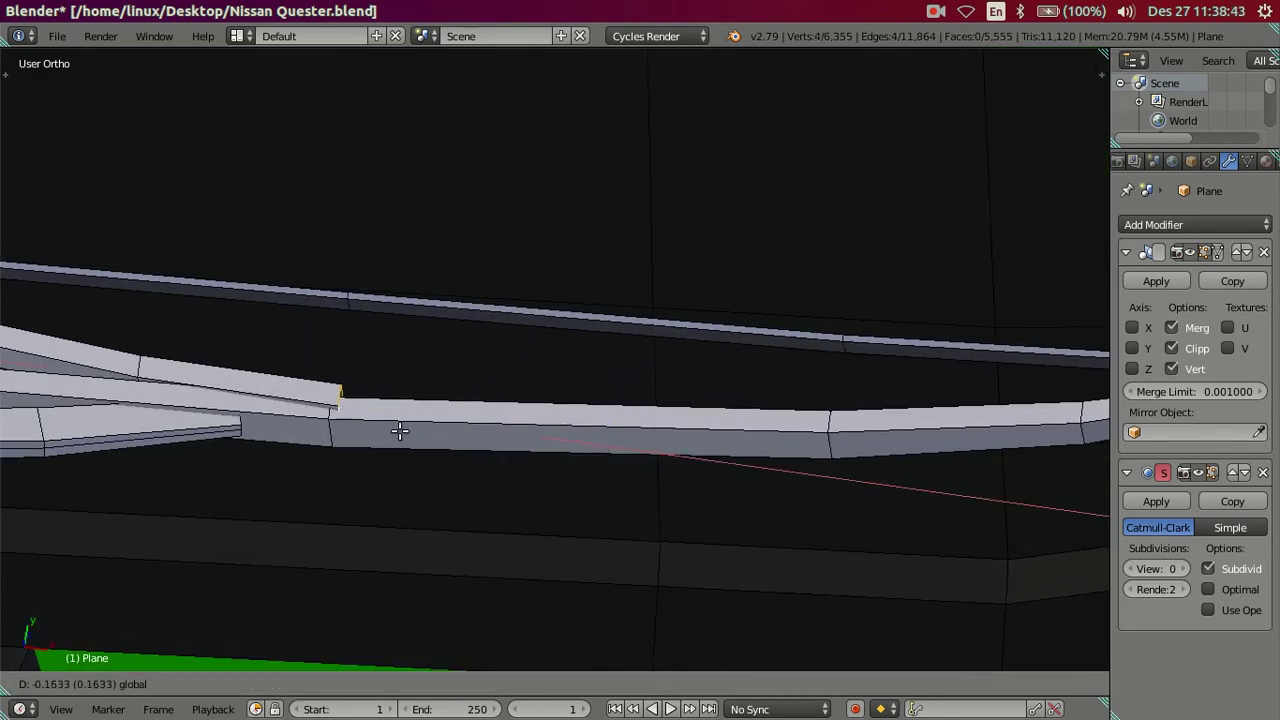
left_click(323, 434)
- Add more blade tip vertices and nudge them along X and Y
middle_click_drag(323, 434, 350, 420)
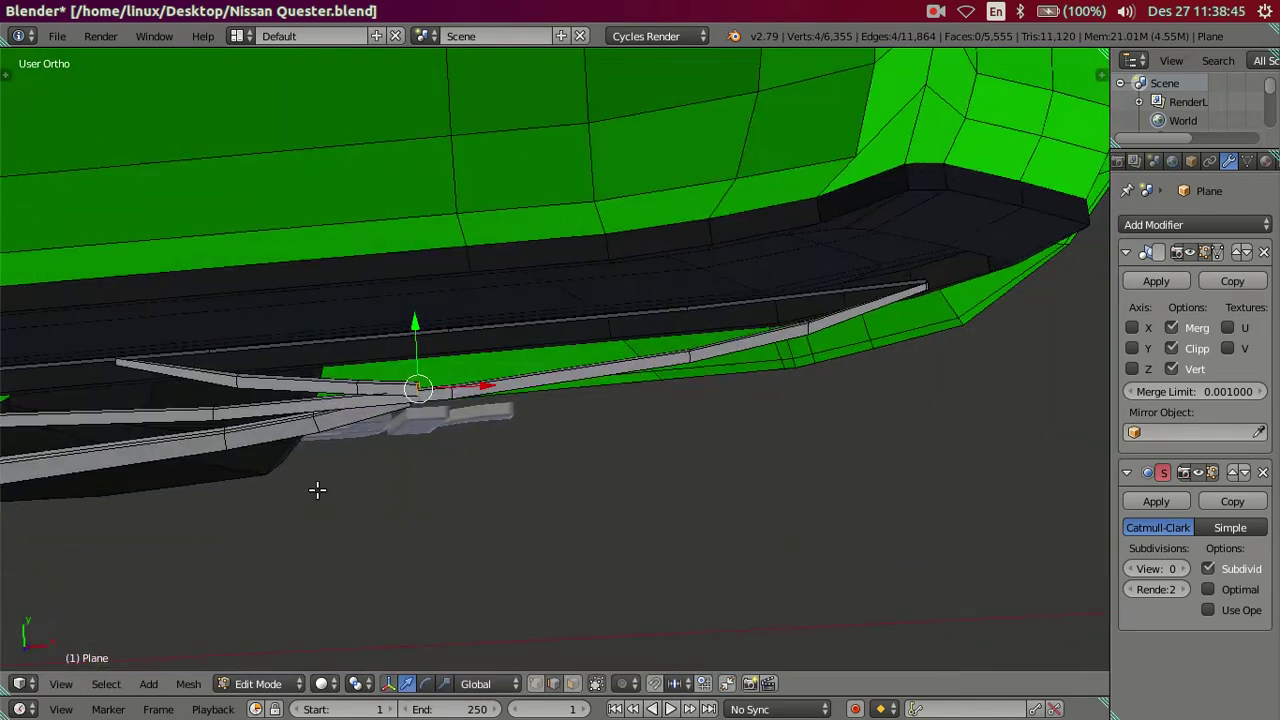
mouse_move(528, 437)
middle_mouse_down()
mouse_move(533, 456)
mouse_move(470, 530)
middle_mouse_up()
scroll(533, 456, "up", 2)
left_click(470, 532, "alt+shift")
left_click_drag(615, 505, 538, 517)
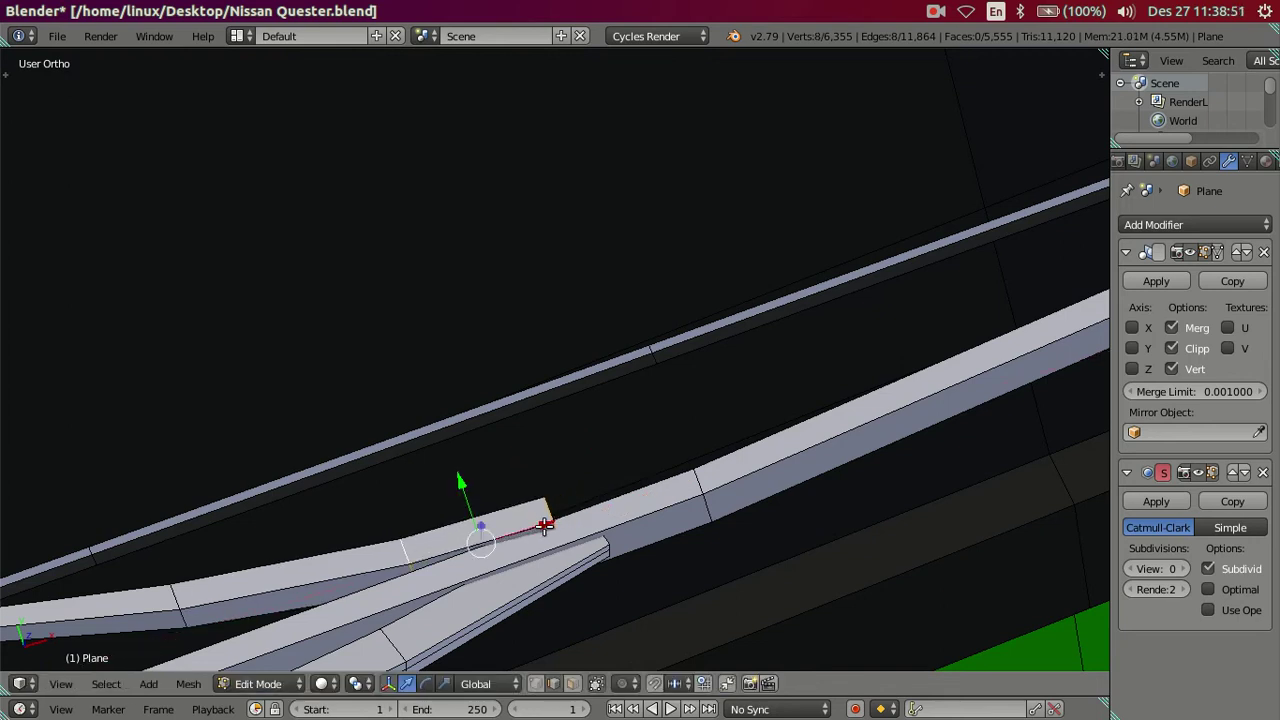
left_click_drag(462, 480, 457, 468)
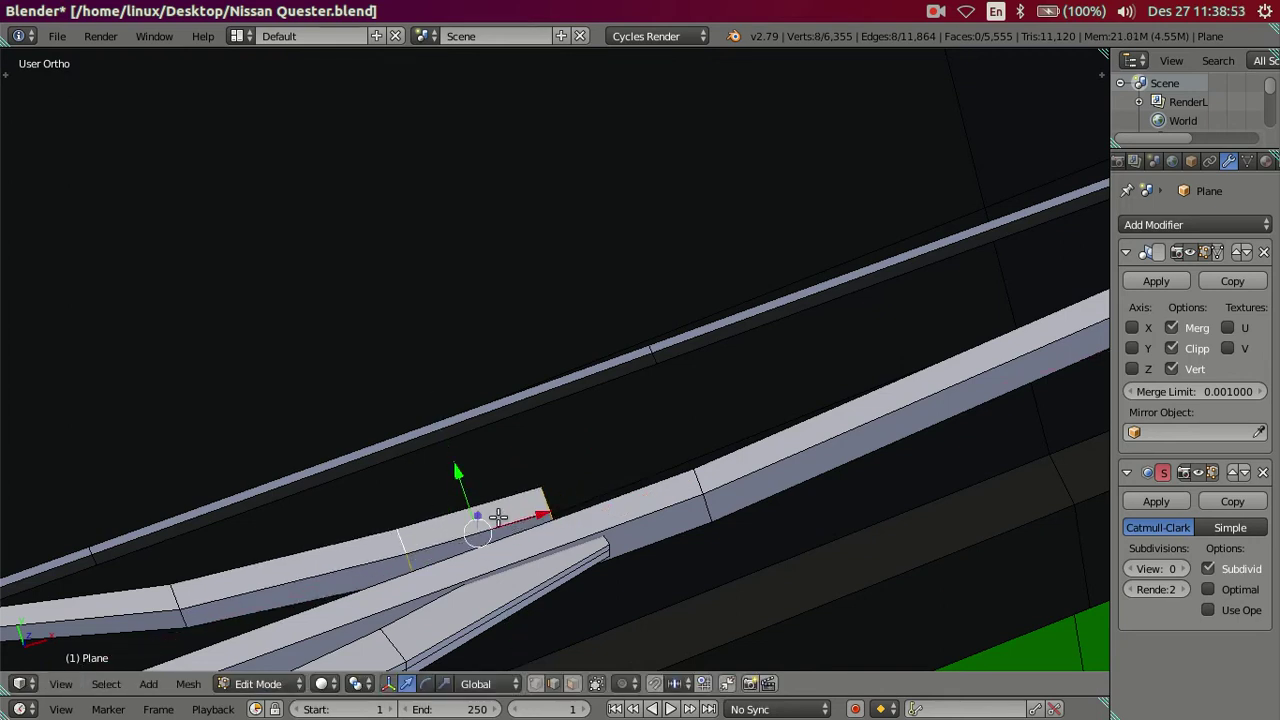
middle_click_drag(565, 511, 557, 583)
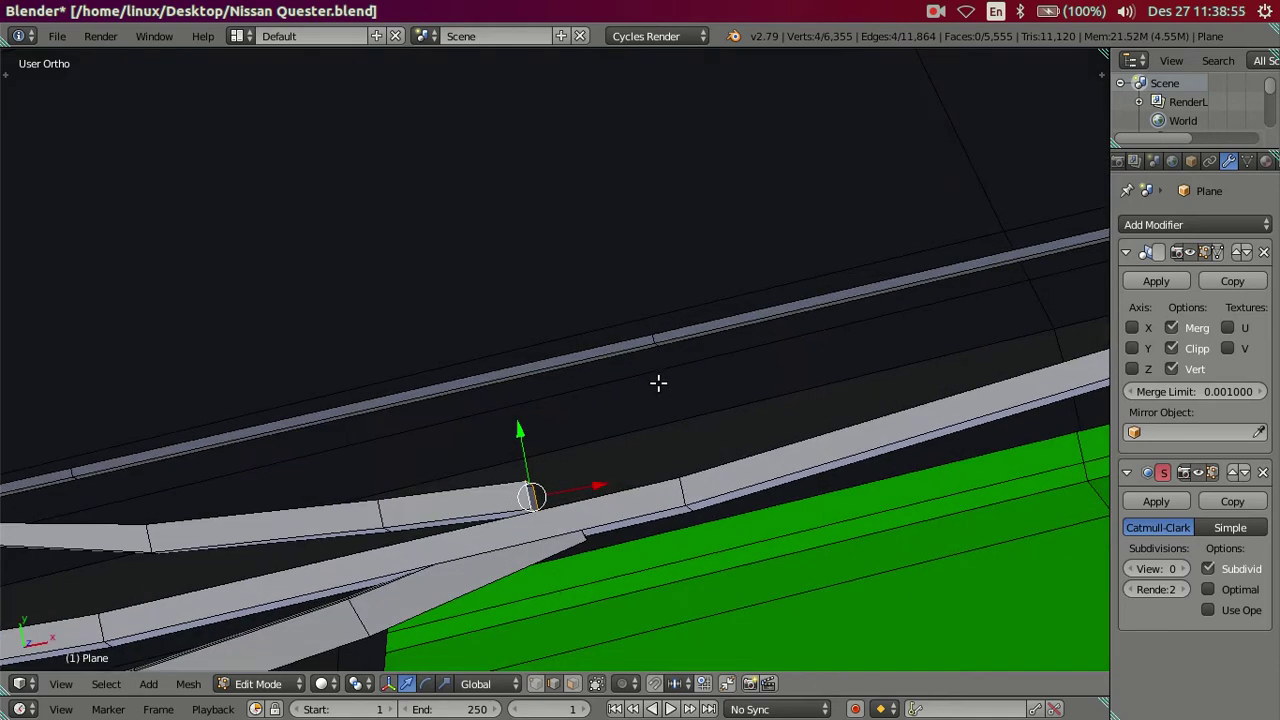
- In Top view, place the strip's end vertex onto the outer strip's tip
key("KP_7")
left_click_drag(566, 485, 666, 518)
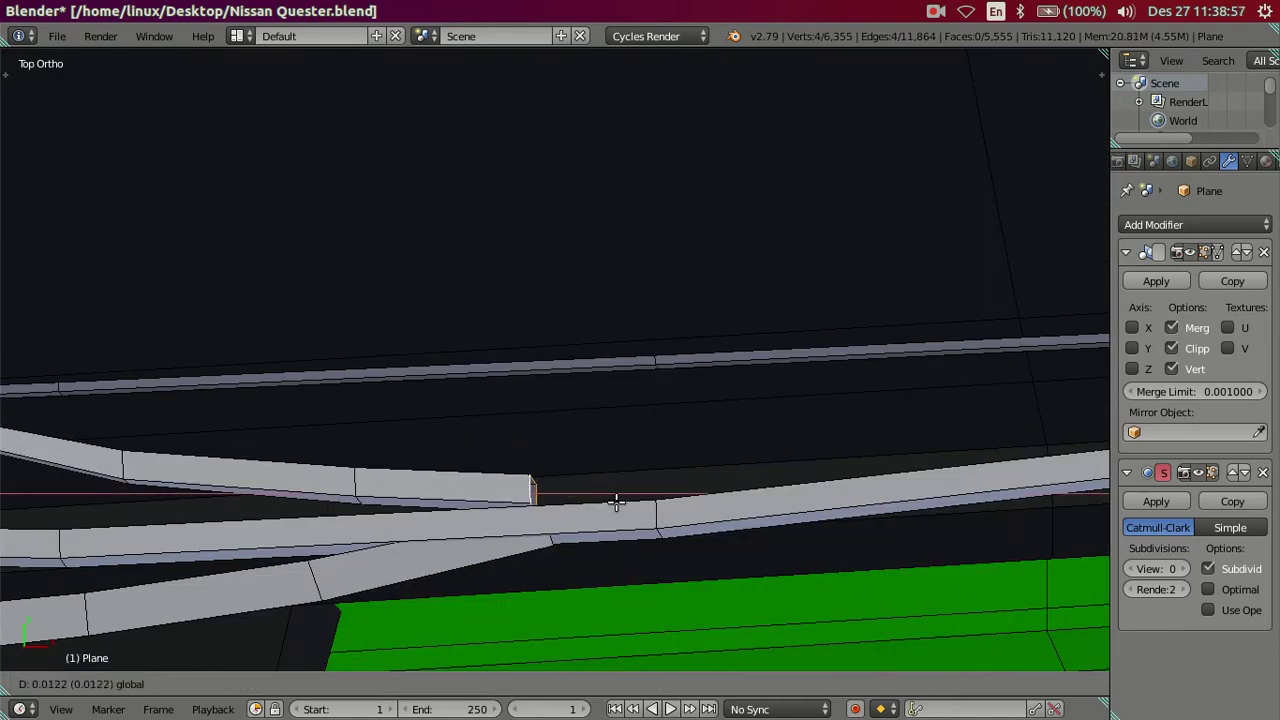
left_click_drag(616, 428, 620, 452)
left_click_drag(680, 514, 707, 513)
left_click_drag(357, 423, 357, 425)
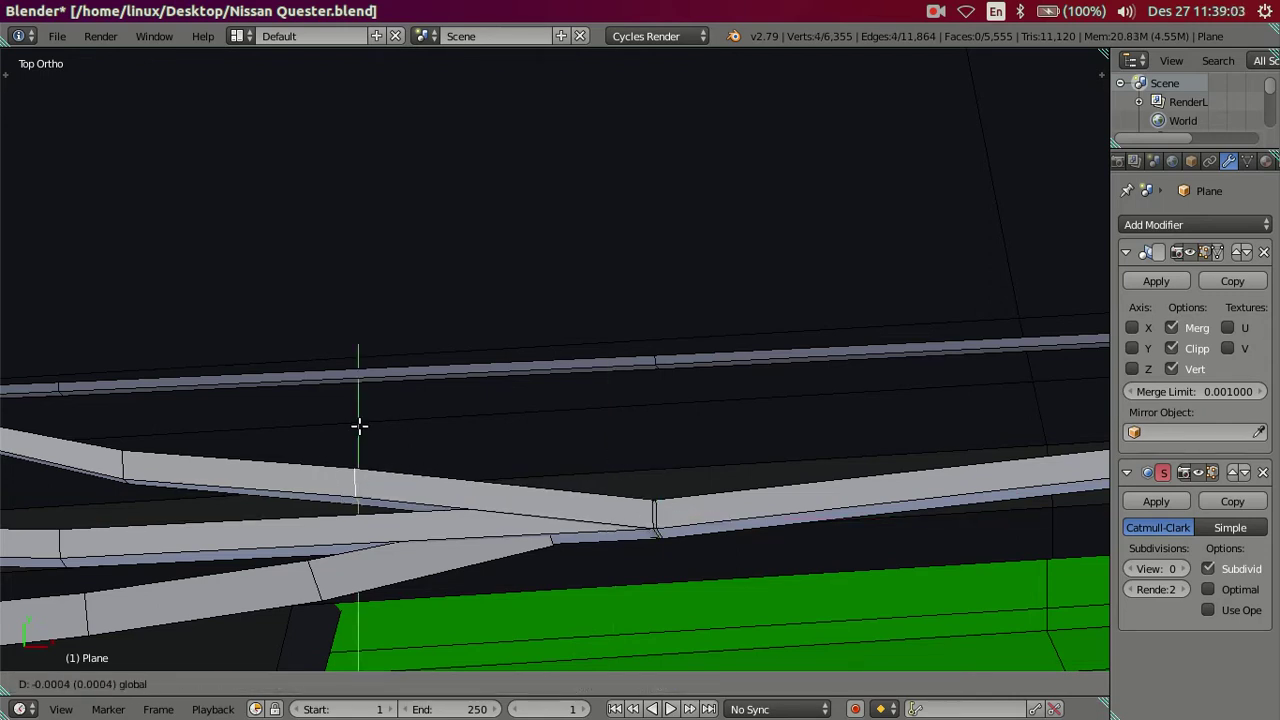
key("a")
- Move the inner strip's other end up toward the wiper arm
scroll(498, 418, "down", 2)
scroll(498, 418, "up", 2)
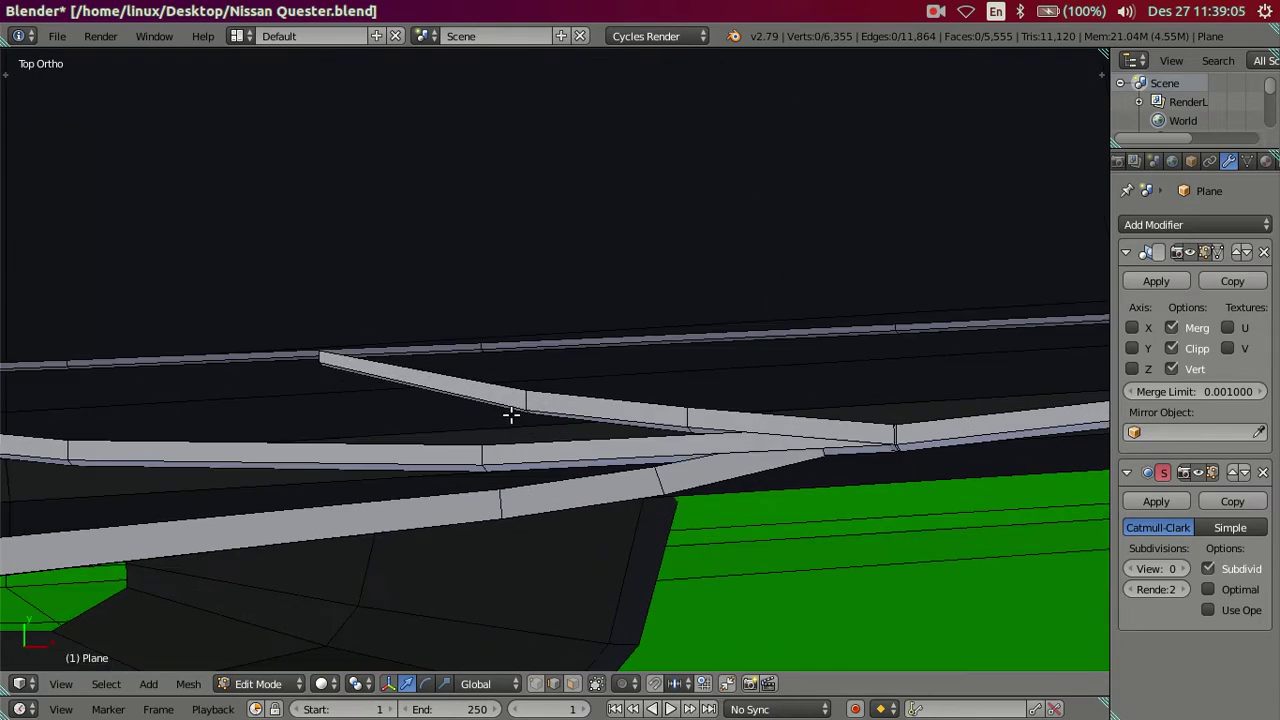
left_click_drag(520, 343, 525, 331)
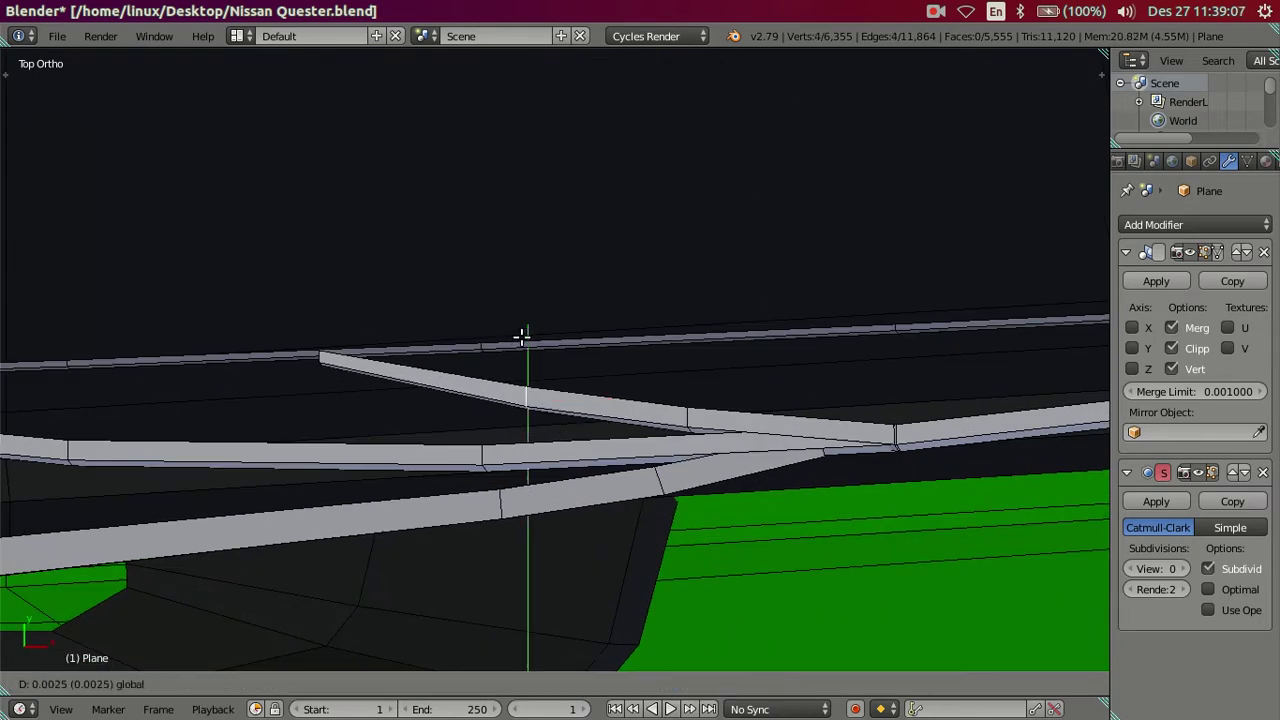
left_click(524, 333)
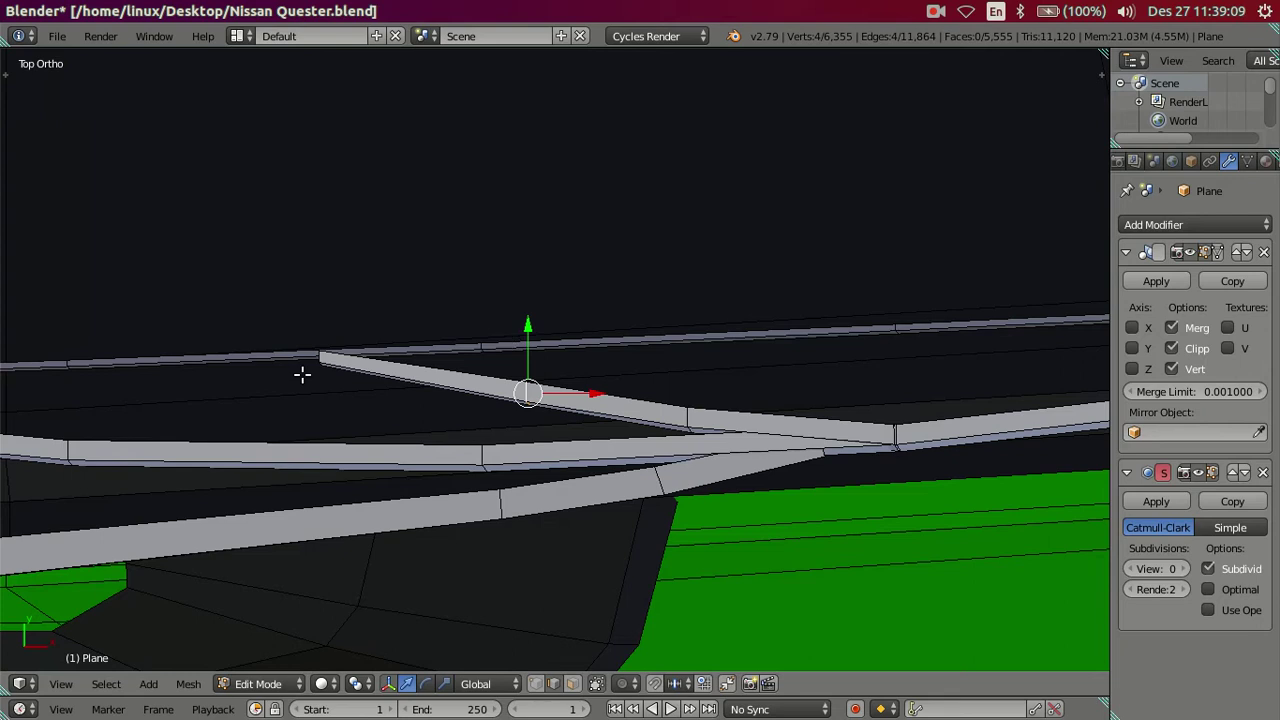
key("a")
scroll(300, 360, "up", 1)
scroll(232, 365, "up", 1)
mouse_move(244, 357)
middle_mouse_down()
mouse_move(294, 266)
mouse_move(506, 337)
mouse_move(484, 437)
middle_mouse_up()
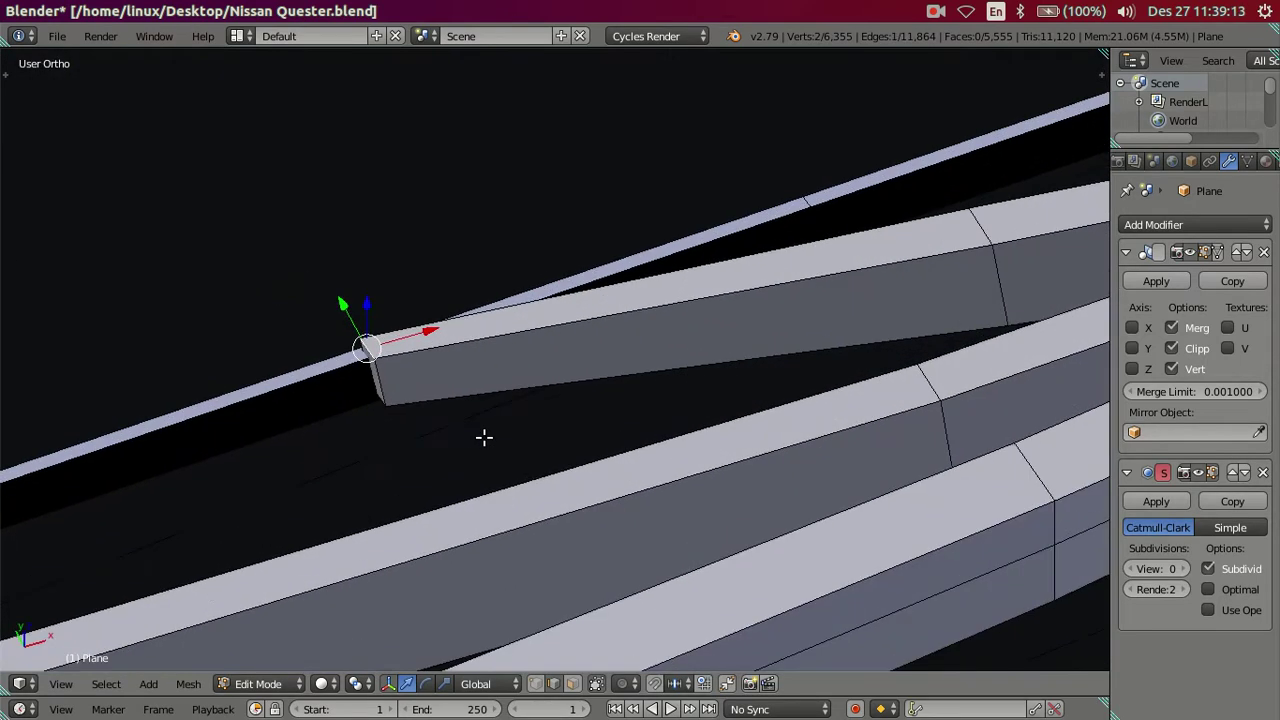
- In Top view, align the blade strip's end vertices flush against the arm
scroll(484, 437, "up", 2)
right_click(298, 394, "shift")
key("z")
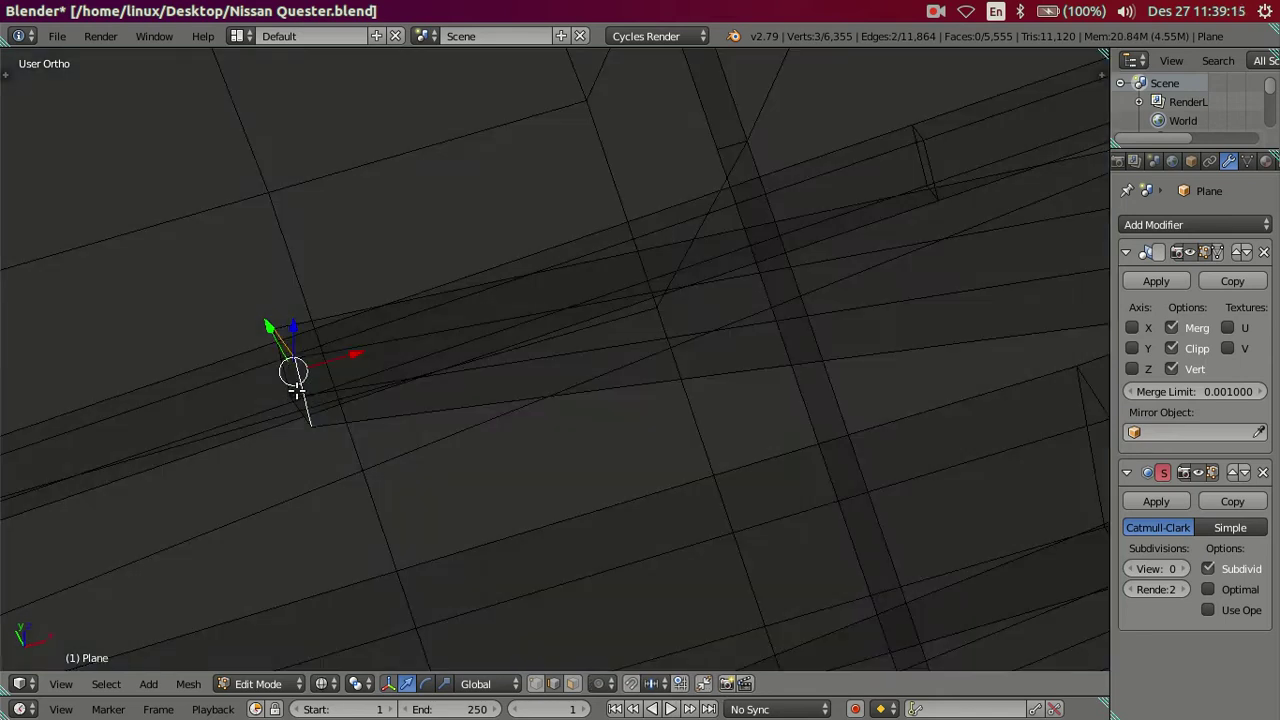
middle_click_drag(309, 405, 484, 398)
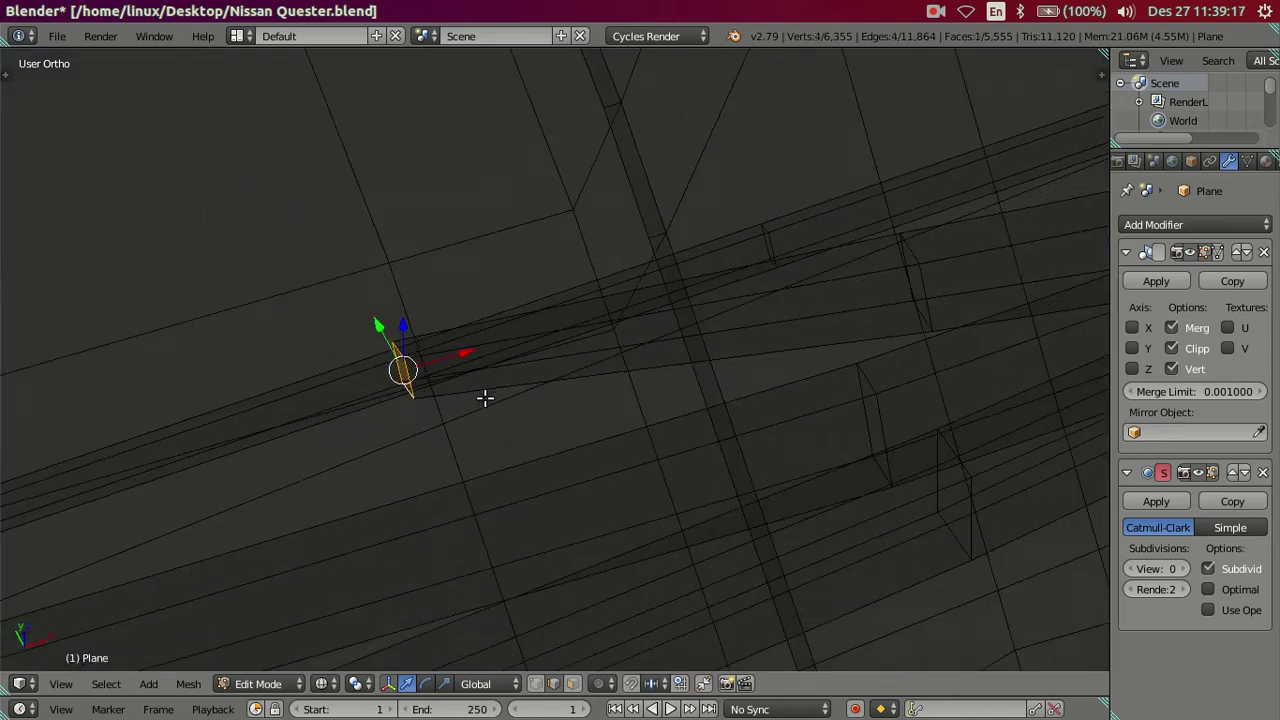
key("KP_7")
key("z")
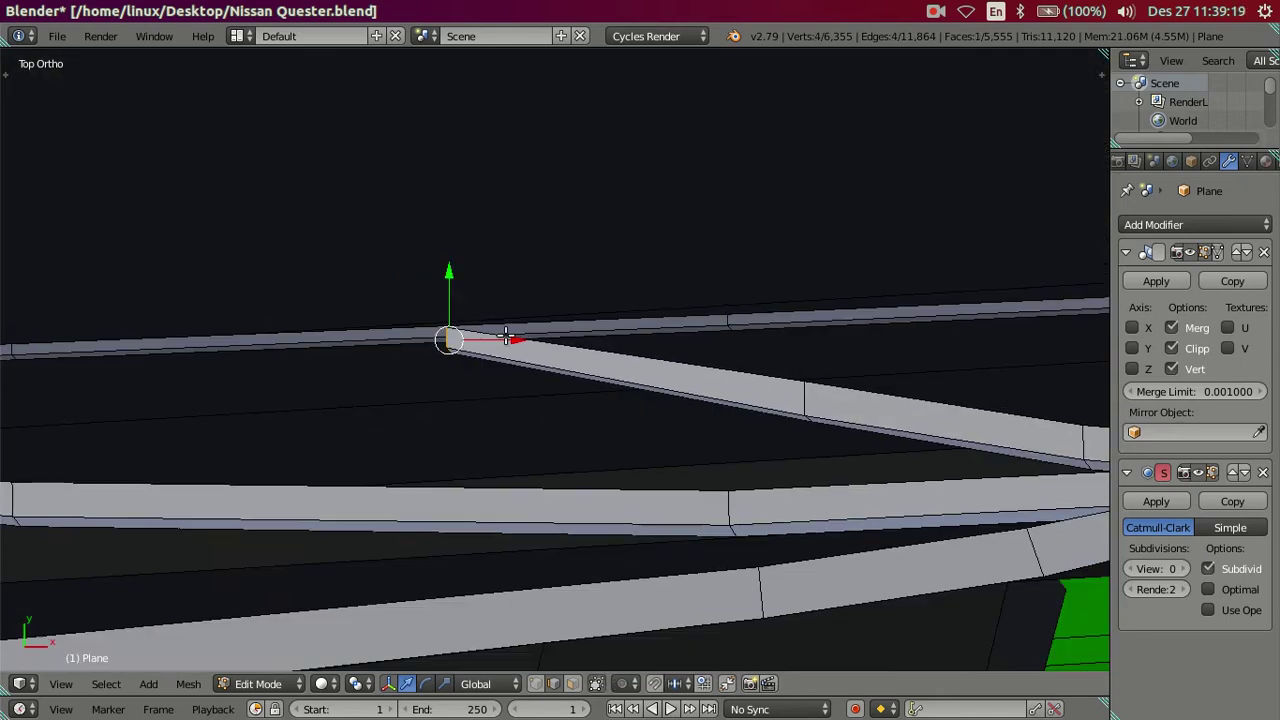
key("g")
left_click(626, 334)
scroll(596, 268, "up", 2)
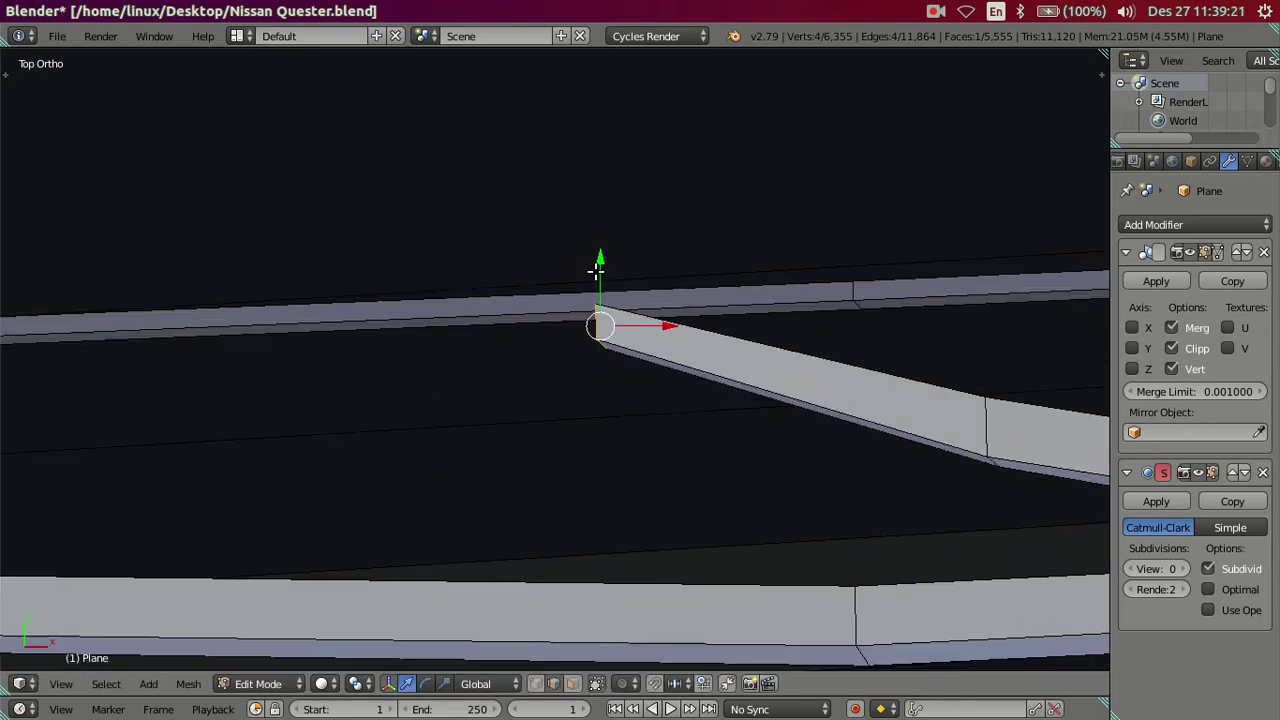
key("g")
key("Escape")
key("a")
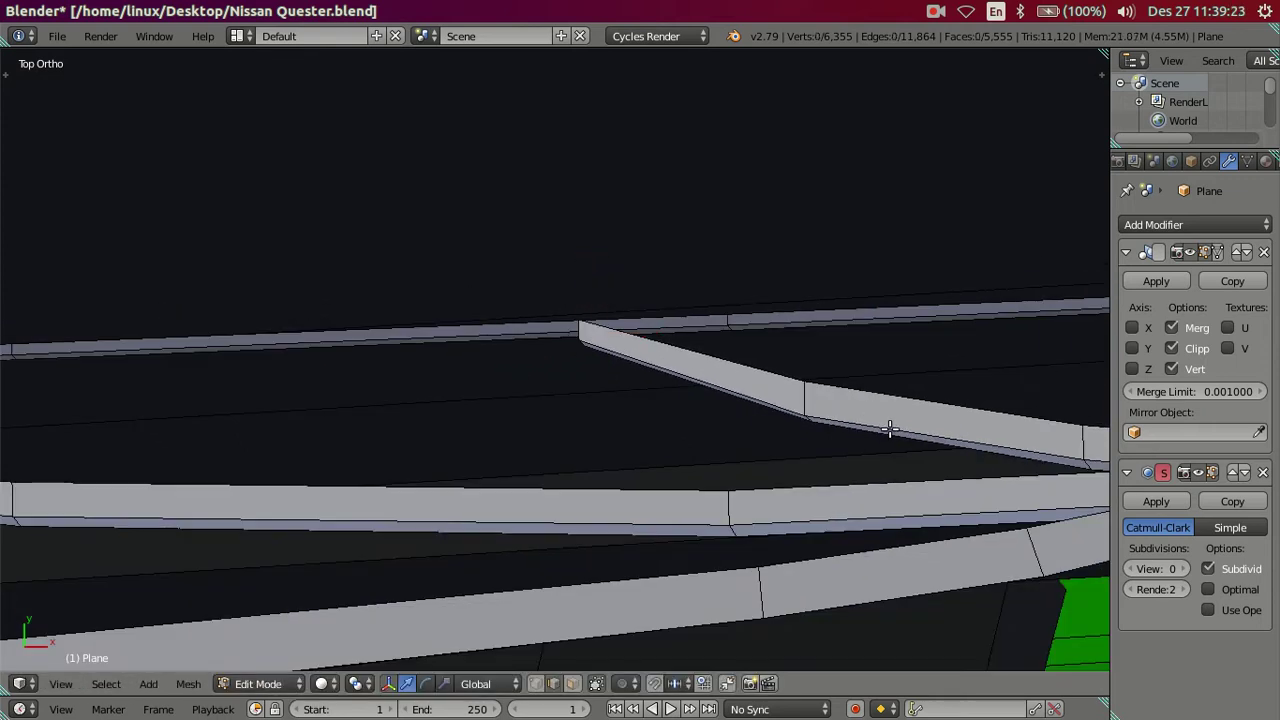
- In Front view with wireframe shading, select the edge at the strip's end
middle_click_drag(888, 423, 388, 420, "shift")
scroll(388, 420, "down", 2)
mouse_move(471, 443)
middle_mouse_down()
mouse_move(674, 369)
mouse_move(669, 334)
mouse_move(811, 376)
mouse_move(501, 338)
mouse_move(534, 360)
middle_mouse_up()
key("KP_1")
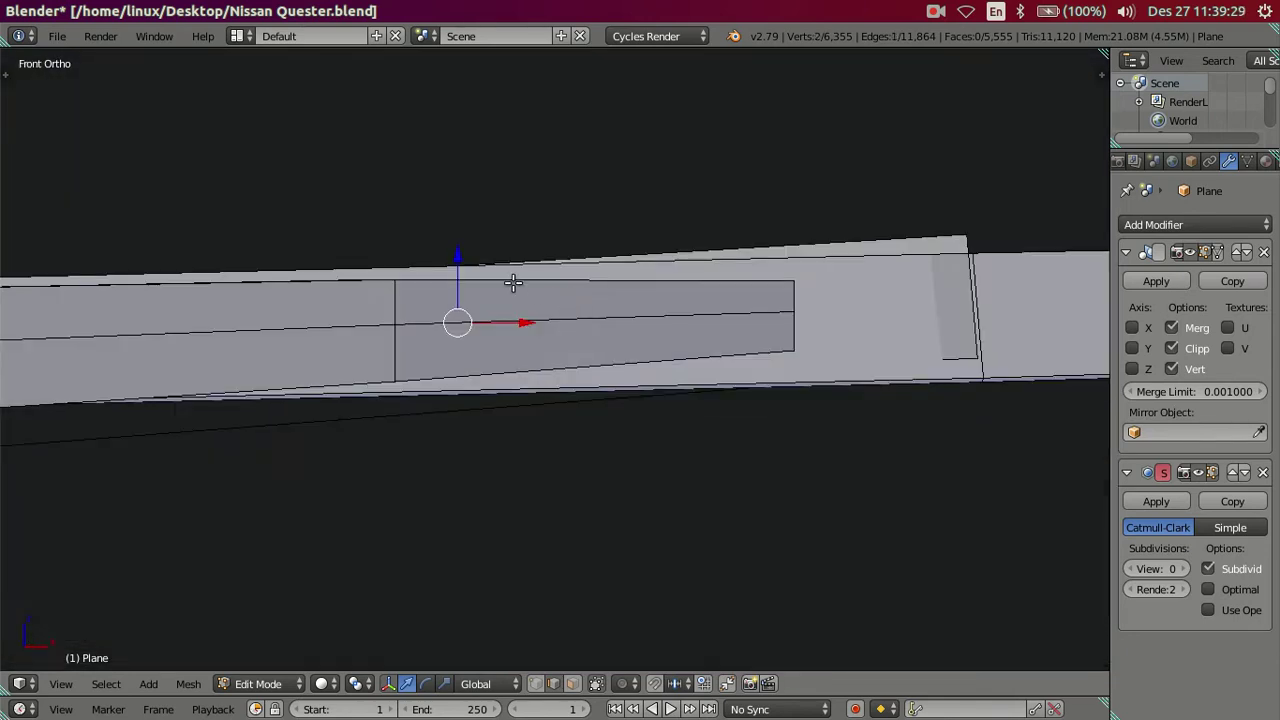
key("shift+z")
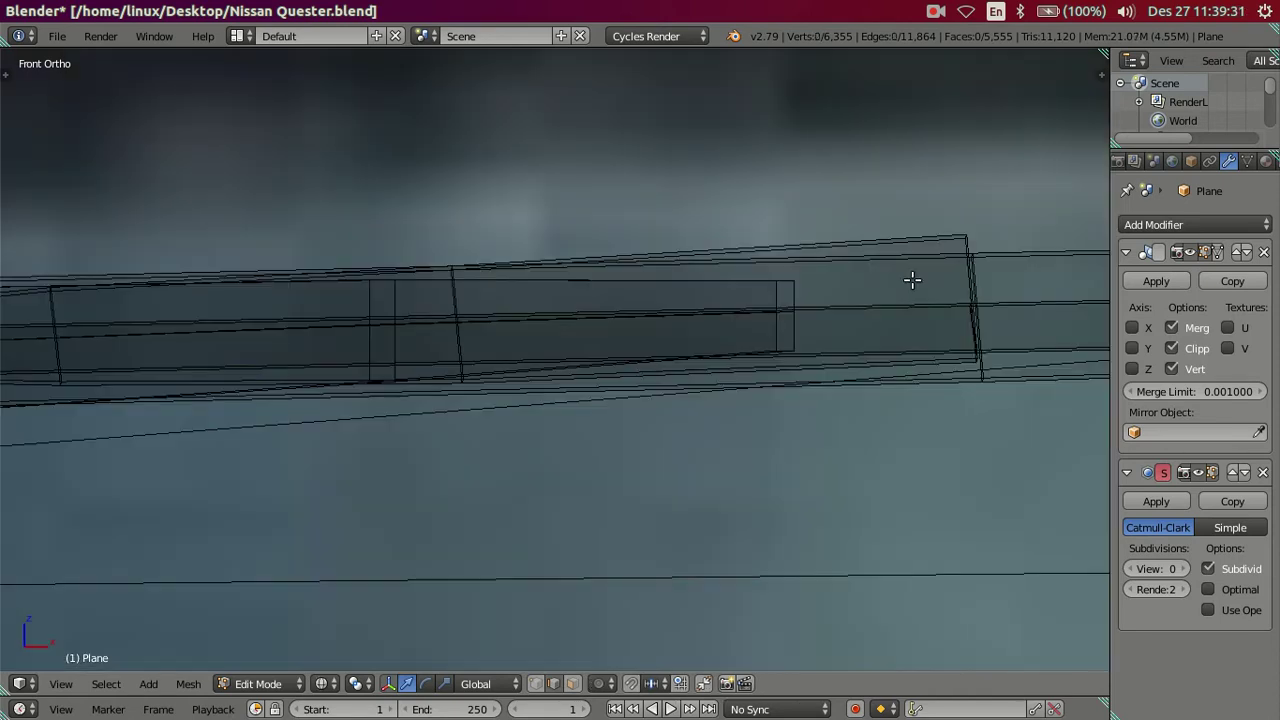
key("shift+z")
mouse_move(586, 304)
middle_mouse_down()
mouse_move(571, 374)
mouse_move(420, 378)
middle_mouse_up()
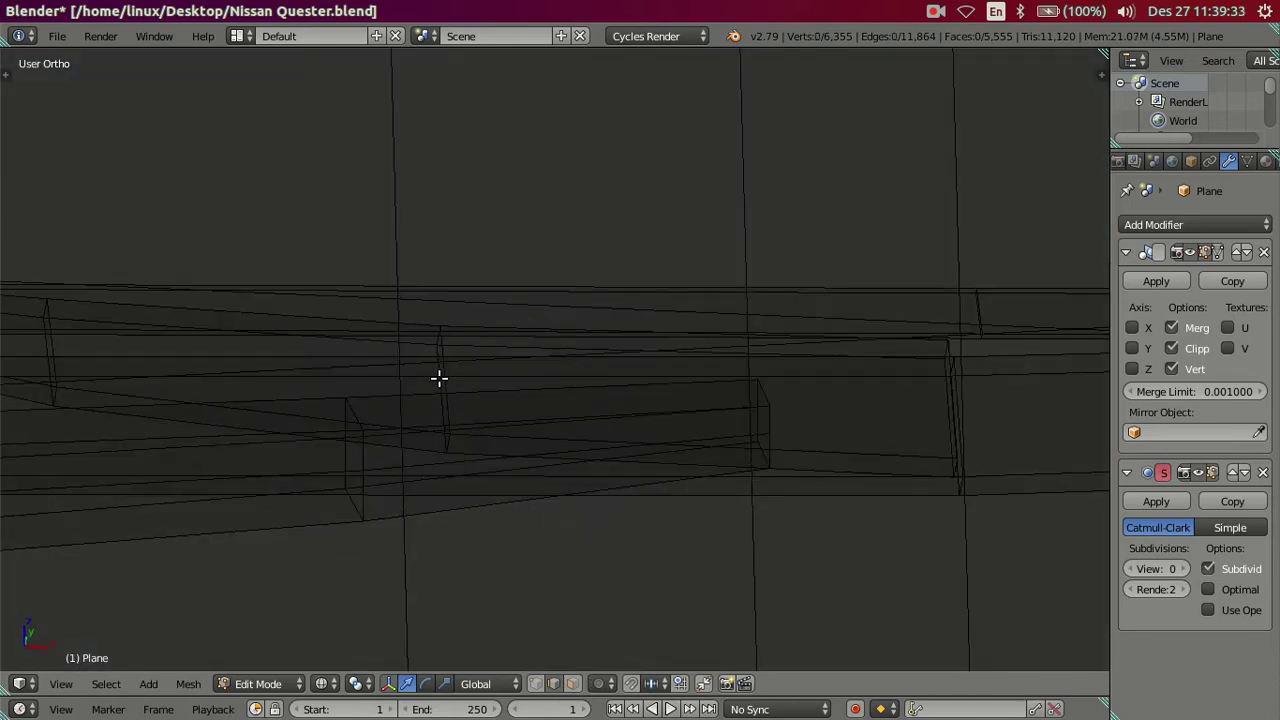
right_click(439, 378)
key("z")
- Lower the strip's end edge by 0.005 along Z and return to Object Mode
key("g")
key("z")
left_click(554, 362)
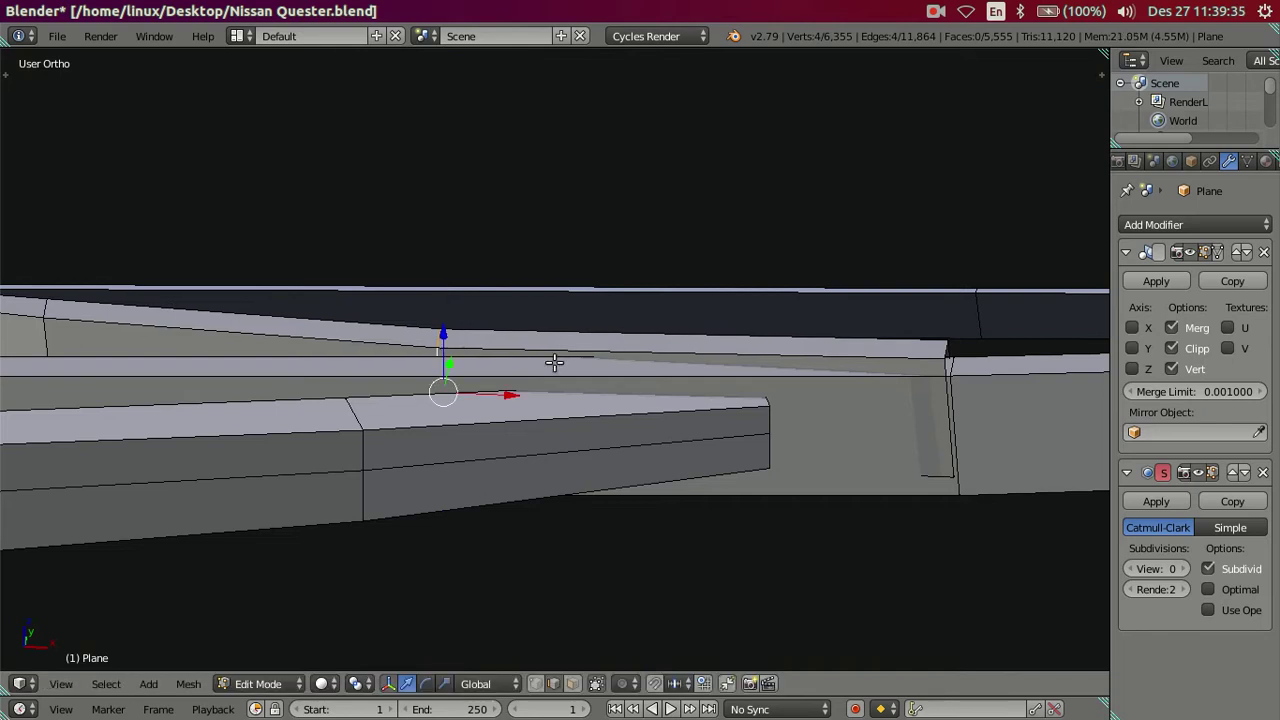
key("KP_1")
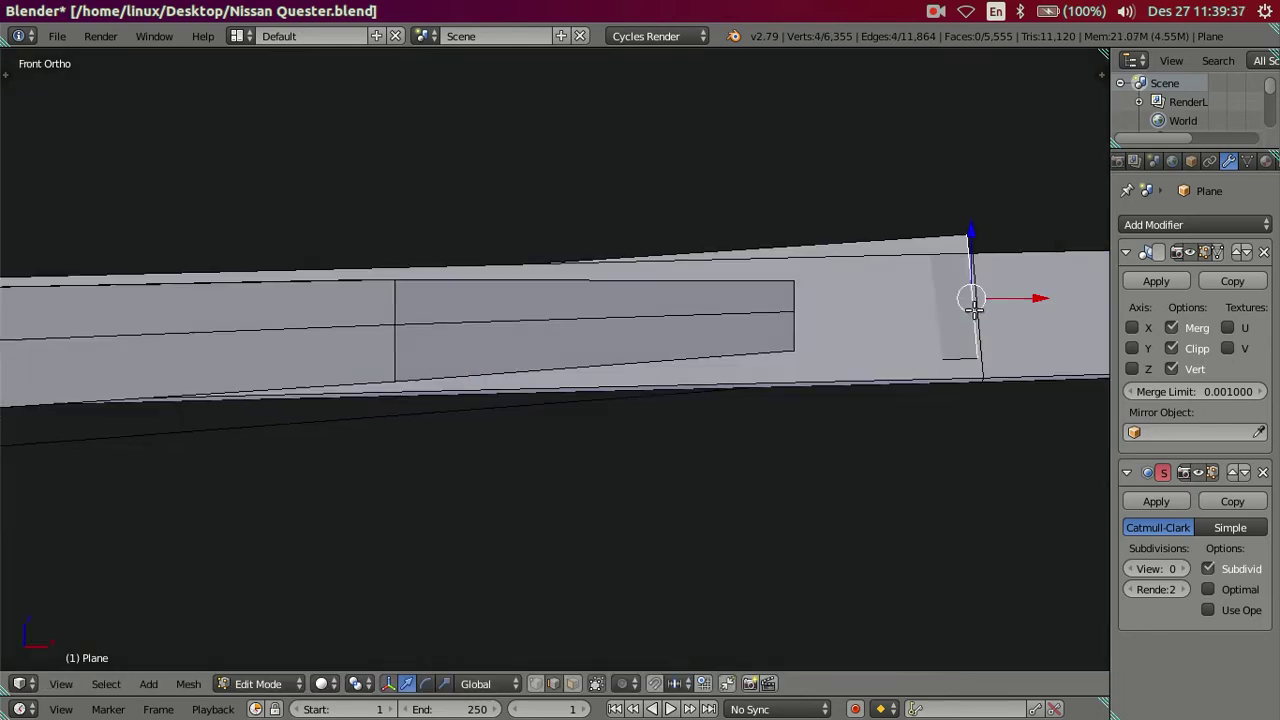
key("g")
key("z")
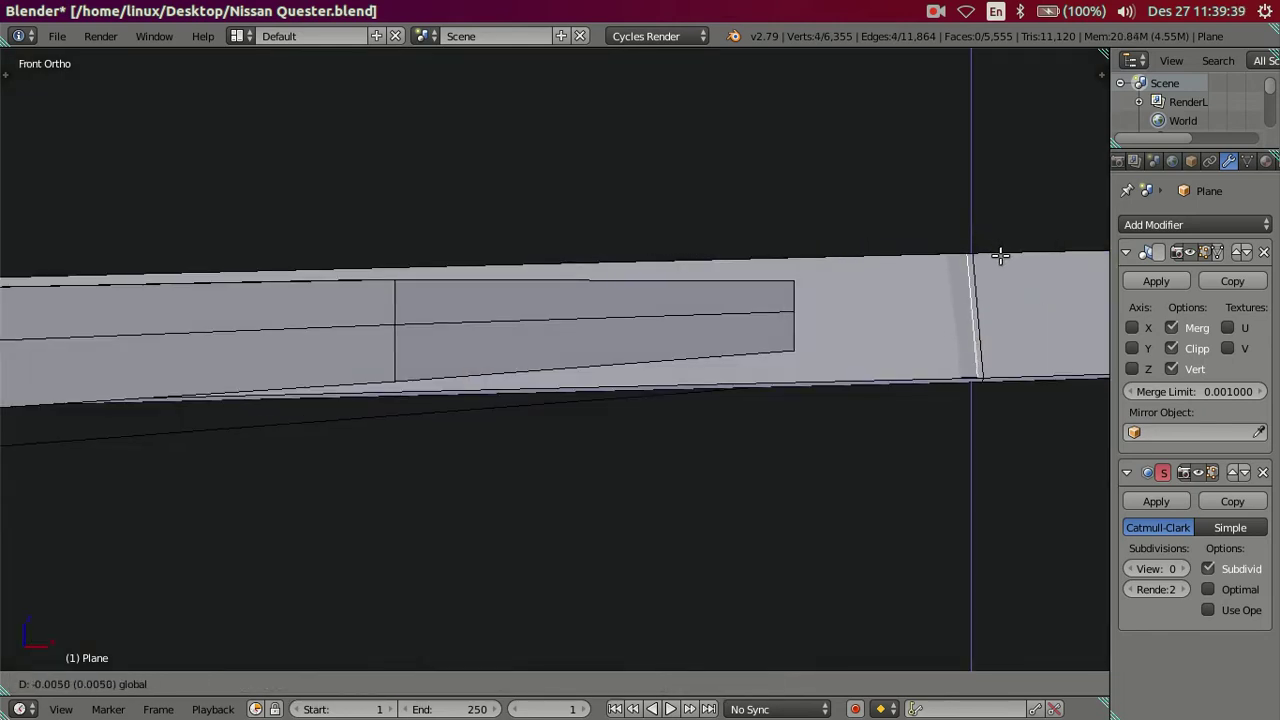
left_click(1000, 256)
key("a")
mouse_move(943, 371)
middle_mouse_down()
mouse_move(743, 443)
mouse_move(624, 401)
mouse_move(646, 425)
mouse_move(603, 363)
middle_mouse_up()
key("Tab")
scroll(629, 445, "up", 3)
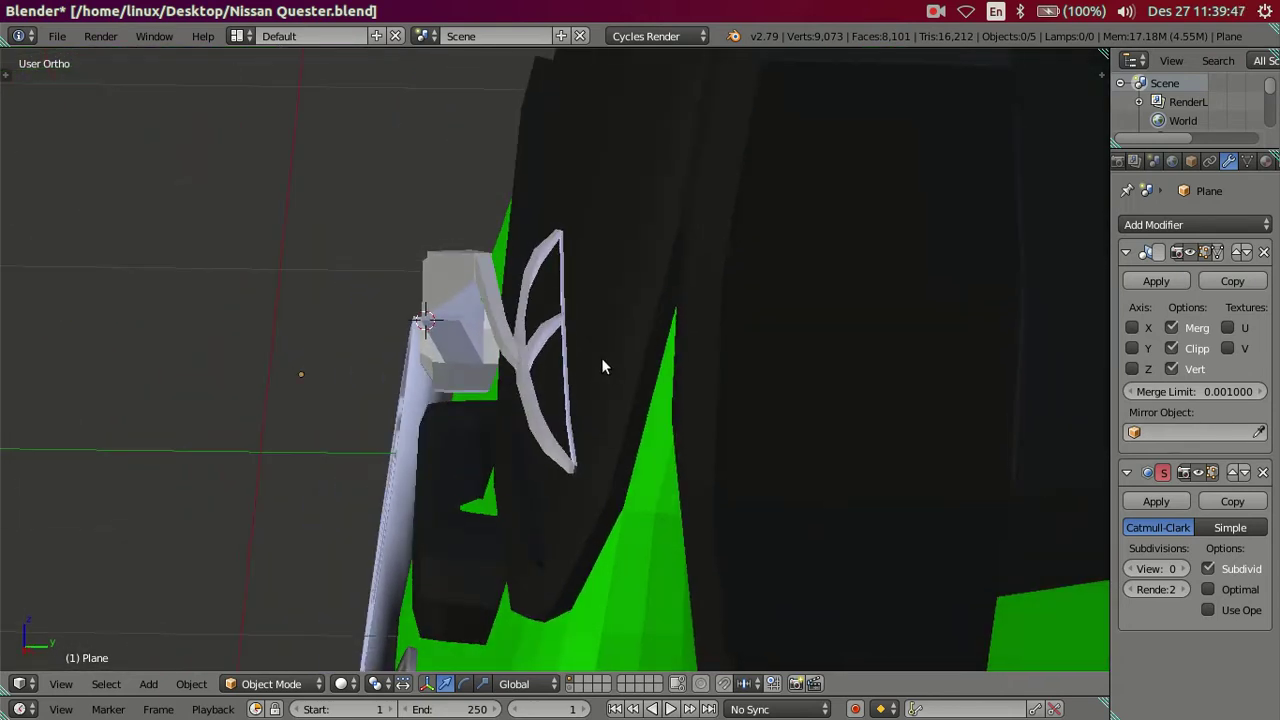
- Add two centred lengthwise edge loops along the wiper arm in Edit Mode
mouse_move(583, 409)
middle_mouse_down()
mouse_move(567, 384)
mouse_move(607, 372)
mouse_move(640, 405)
mouse_move(666, 466)
mouse_move(598, 435)
mouse_move(584, 390)
mouse_move(594, 380)
mouse_move(569, 374)
mouse_move(565, 354)
mouse_move(586, 414)
mouse_move(621, 399)
mouse_move(697, 414)
middle_mouse_up()
scroll(646, 416, "up", 2)
key("Tab")
scroll(565, 354, "up", 2)
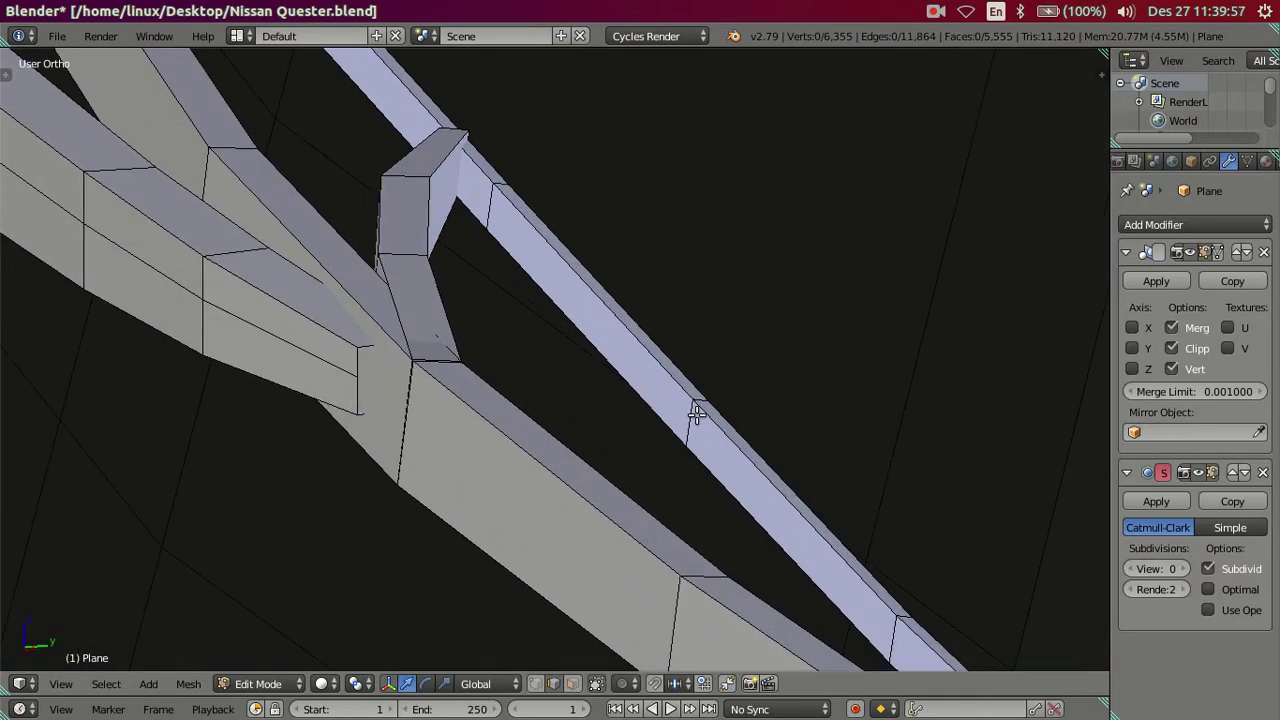
key("ctrl+r")
scroll(690, 422, "up", 1)
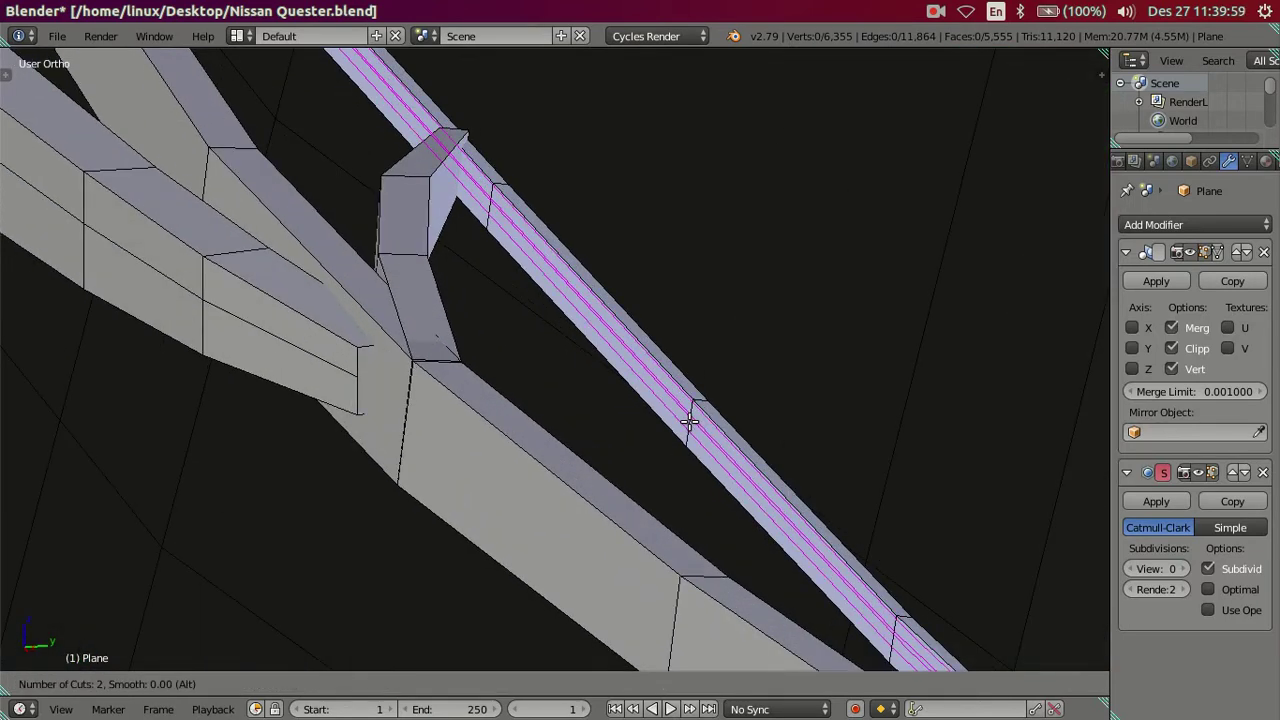
left_click(690, 422)
right_click(690, 422)
- Disable occlusion and select the face loop running along the blade strip
mouse_move(706, 420)
middle_mouse_down()
mouse_move(689, 397)
mouse_move(654, 400)
mouse_move(666, 402)
middle_mouse_up()
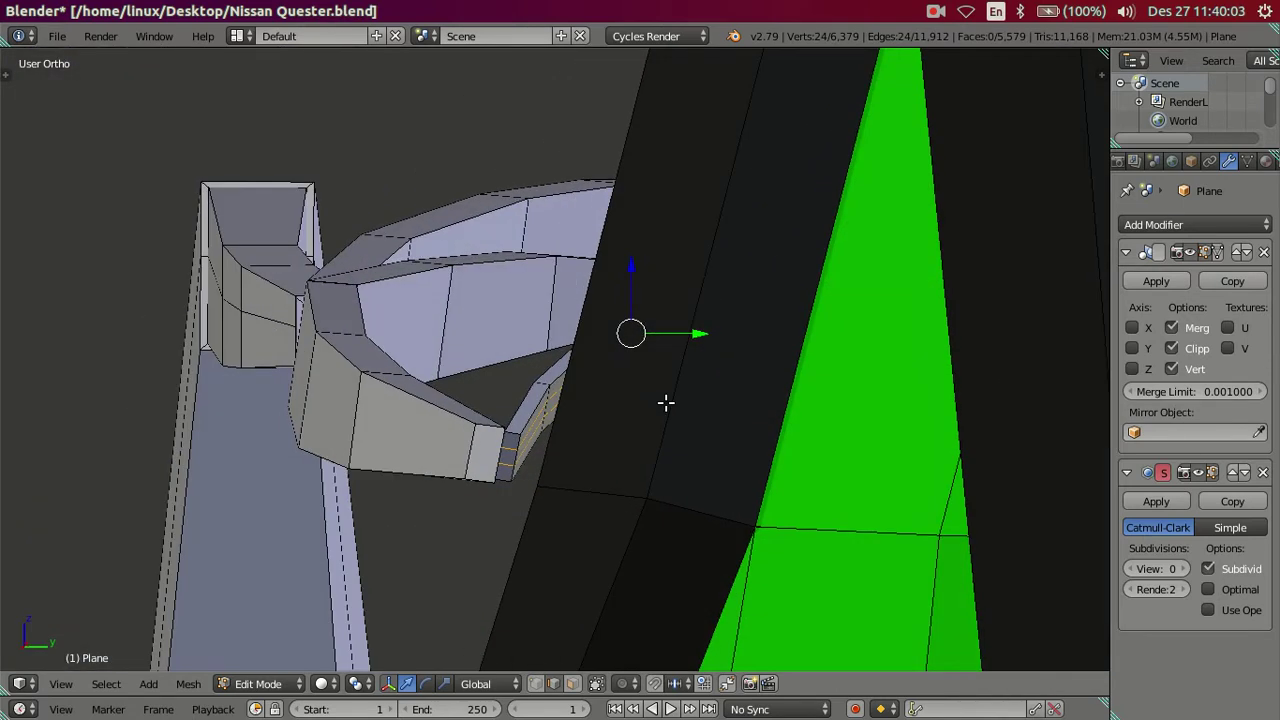
scroll(619, 432, "up", 3)
left_click(573, 686)
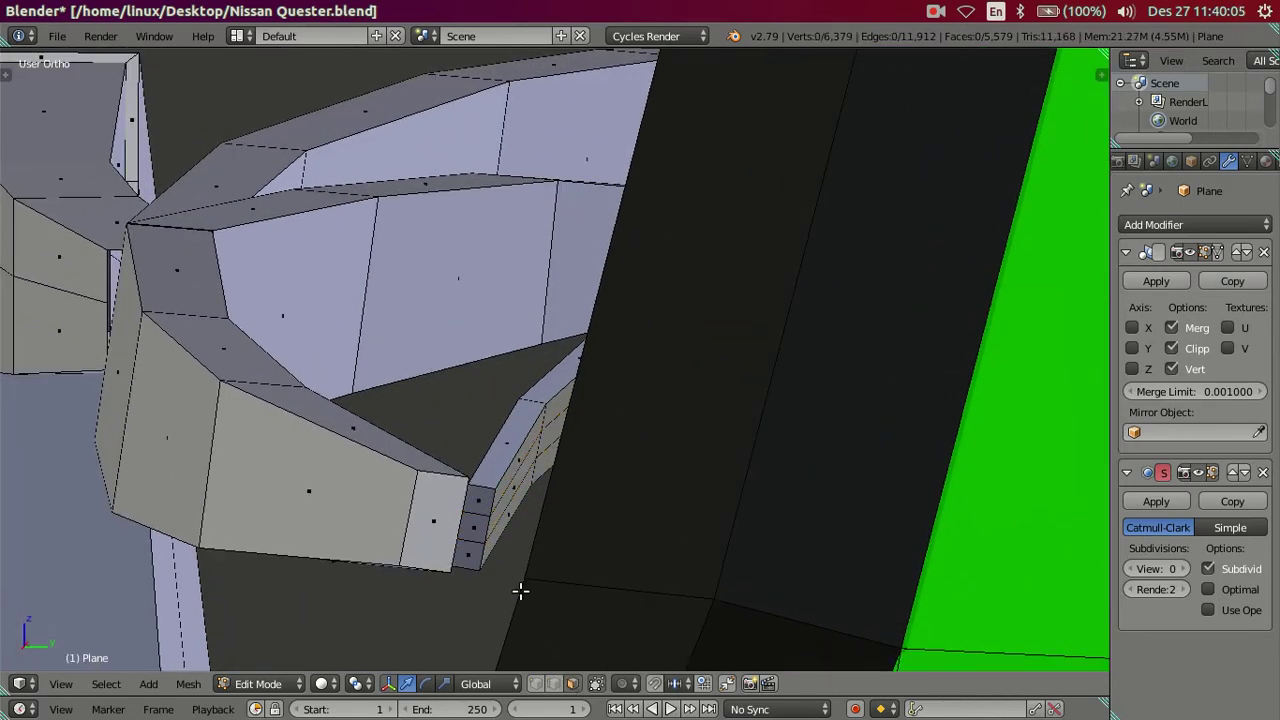
right_click(487, 529, "alt")
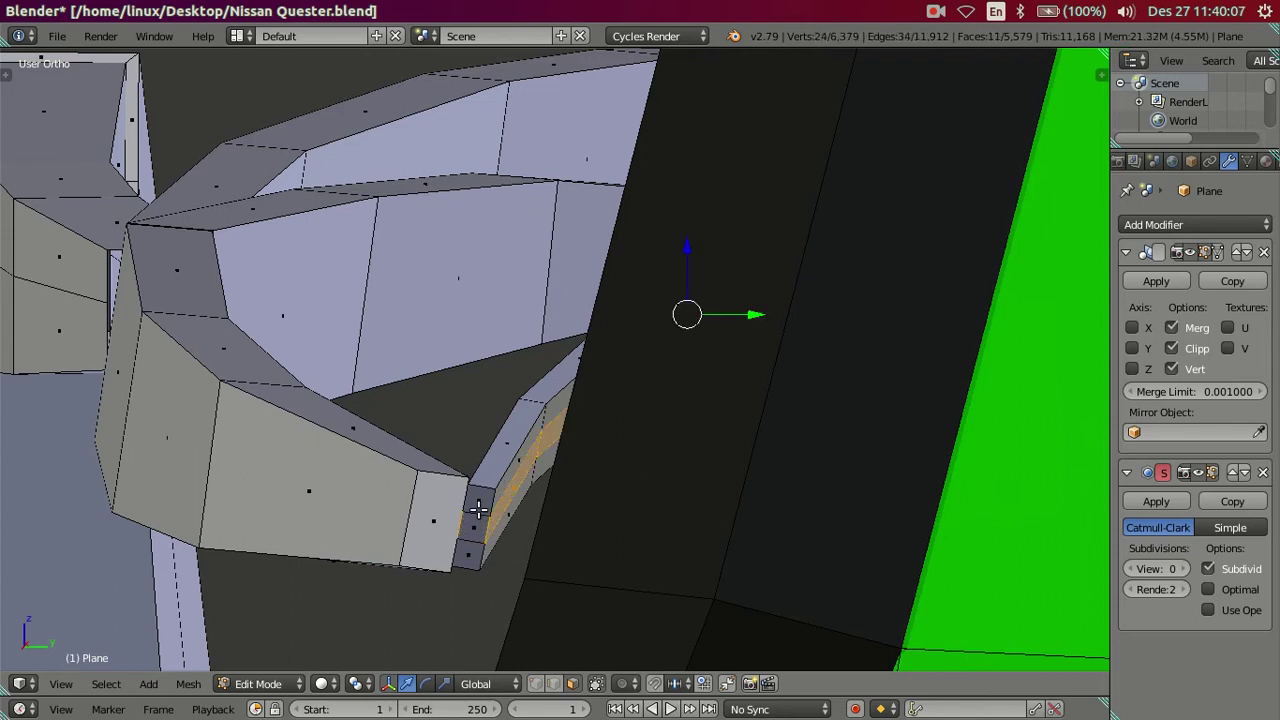
key("z")
mouse_move(478, 510)
middle_mouse_down()
mouse_move(571, 423)
mouse_move(711, 473)
middle_mouse_up()
key("z")
scroll(709, 454, "up", 2)
- Deselect the strip's lower-end faces so only the blade-end faces remain selected
right_click(835, 515, "shift")
right_click(775, 452, "shift")
right_click(572, 301, "shift")
right_click(410, 140, "shift")
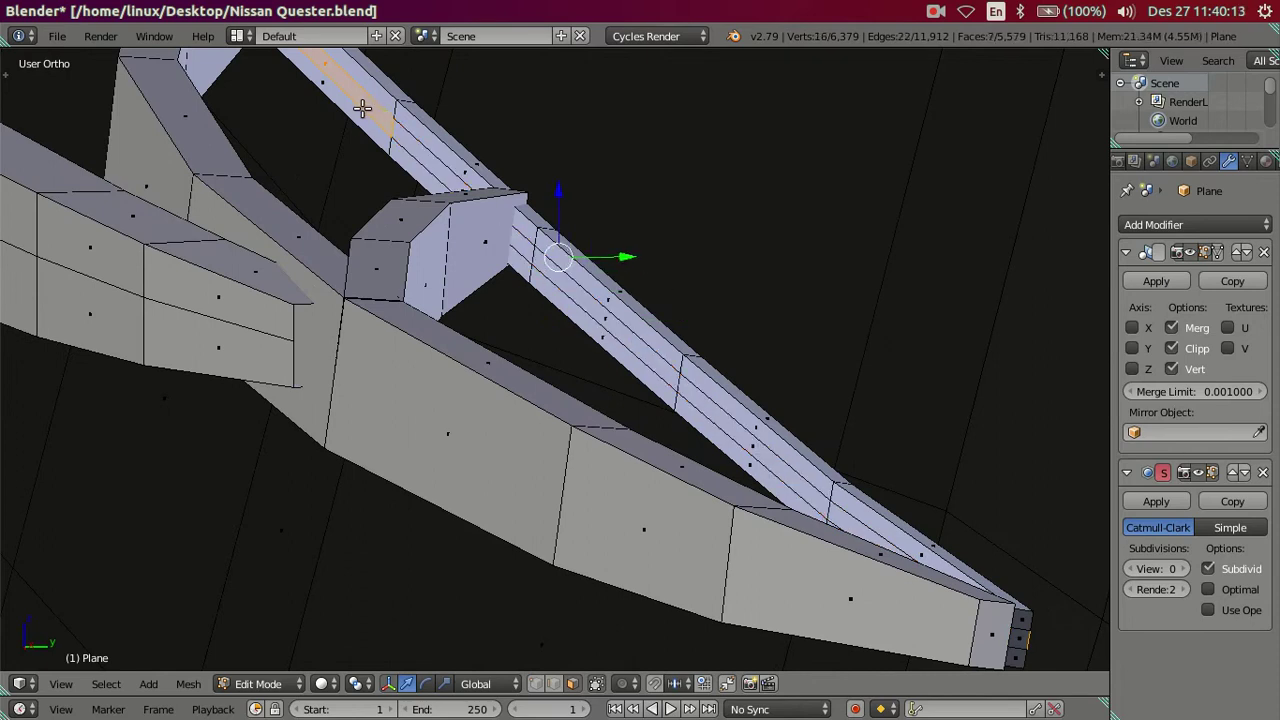
right_click(362, 108, "shift")
scroll(568, 549, "up", 4)
key("z")
right_click(570, 524, "shift")
scroll(557, 517, "down", 5)
key("z")
mouse_move(684, 507)
middle_mouse_down()
mouse_move(707, 487)
mouse_move(306, 445)
mouse_move(366, 422)
middle_mouse_up()
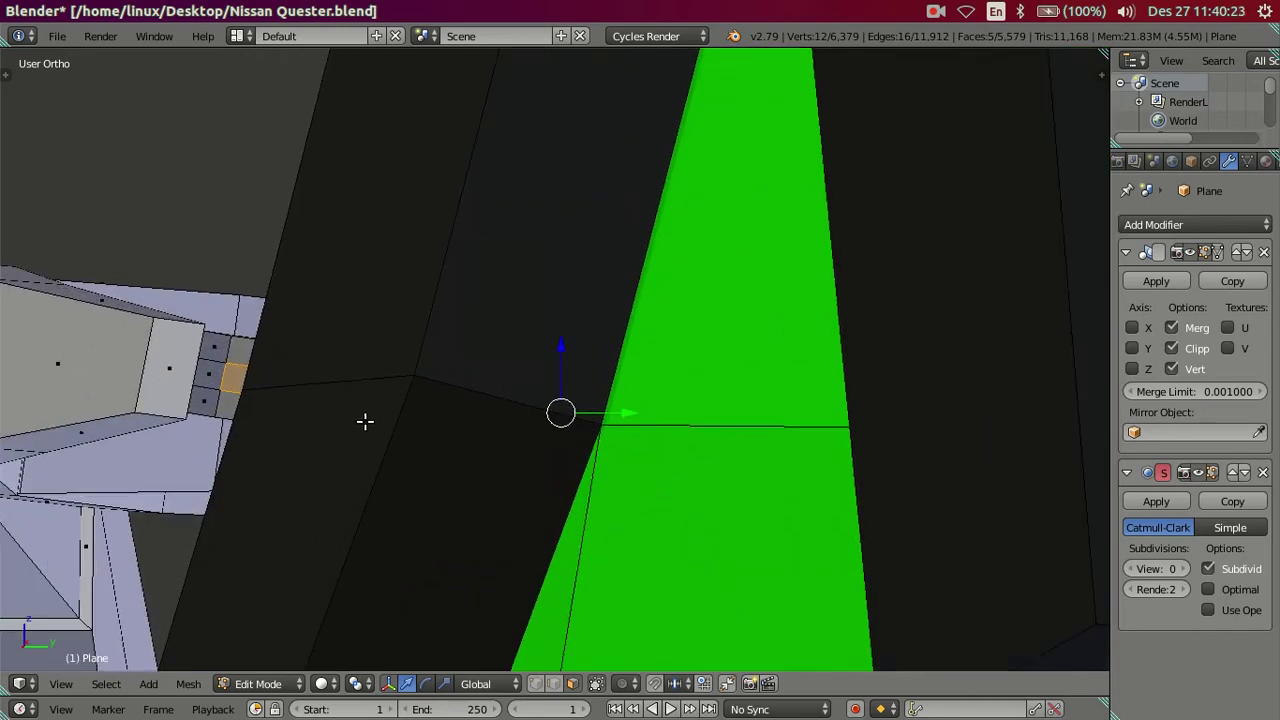
- Extrude the selected blade-end faces -0.0036 along their normals, then clear the selection
key("e")
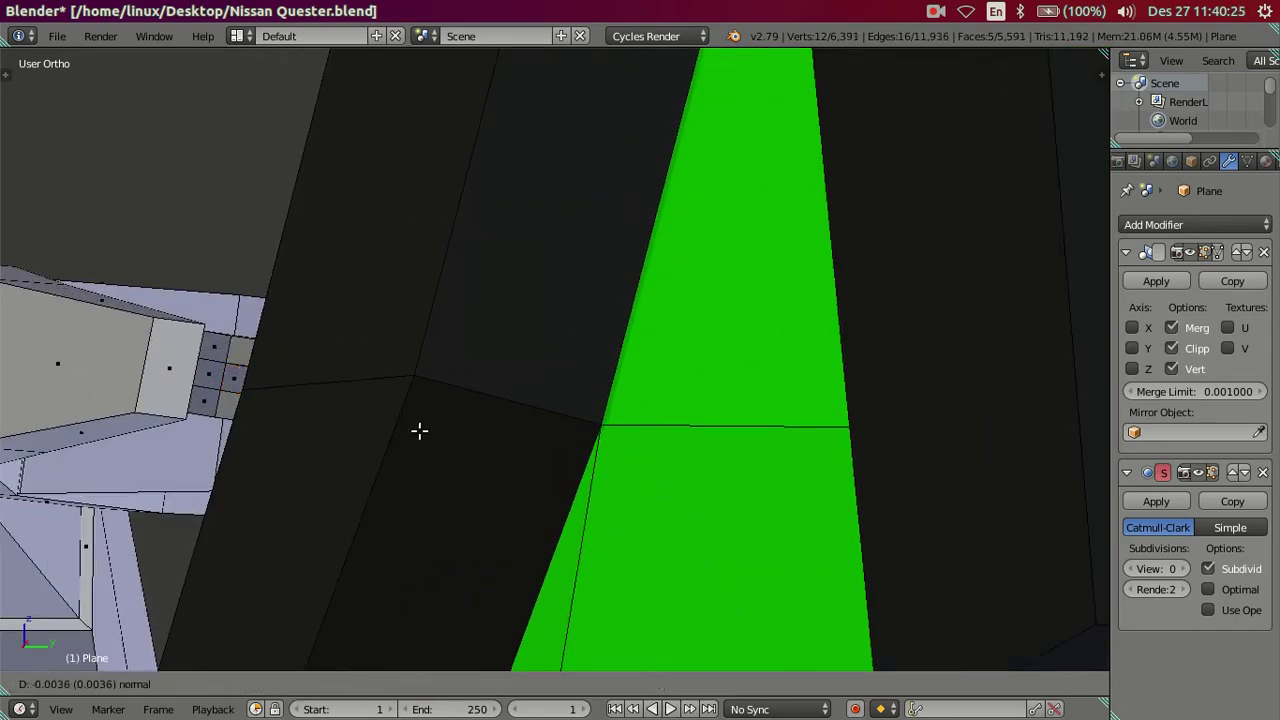
right_click(422, 431)
scroll(408, 428, "down", 3)
key("a")
scroll(434, 451, "down", 3)
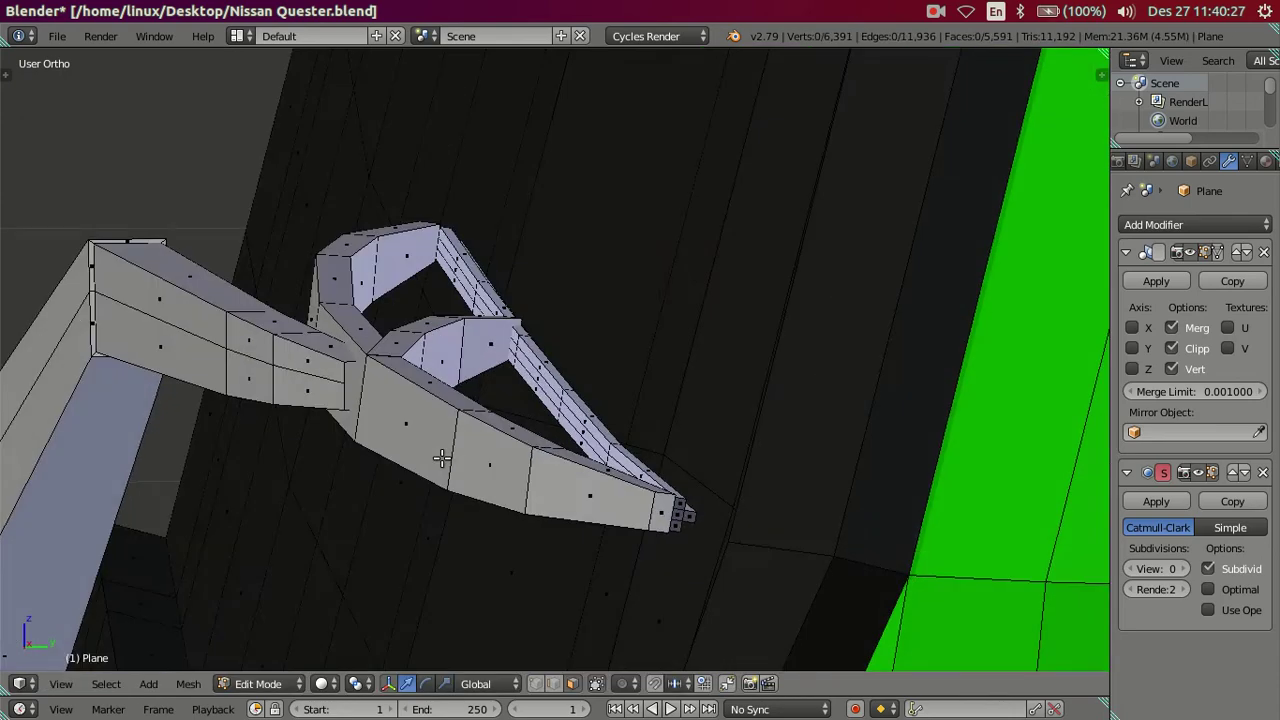
- Review the curved blade strips in Object Mode, then return to Edit Mode
mouse_move(438, 461)
middle_mouse_down()
mouse_move(531, 466)
mouse_move(600, 434)
mouse_move(560, 381)
middle_mouse_up()
key("Tab")
scroll(567, 347, "up", 3)
scroll(589, 449, "up", 2)
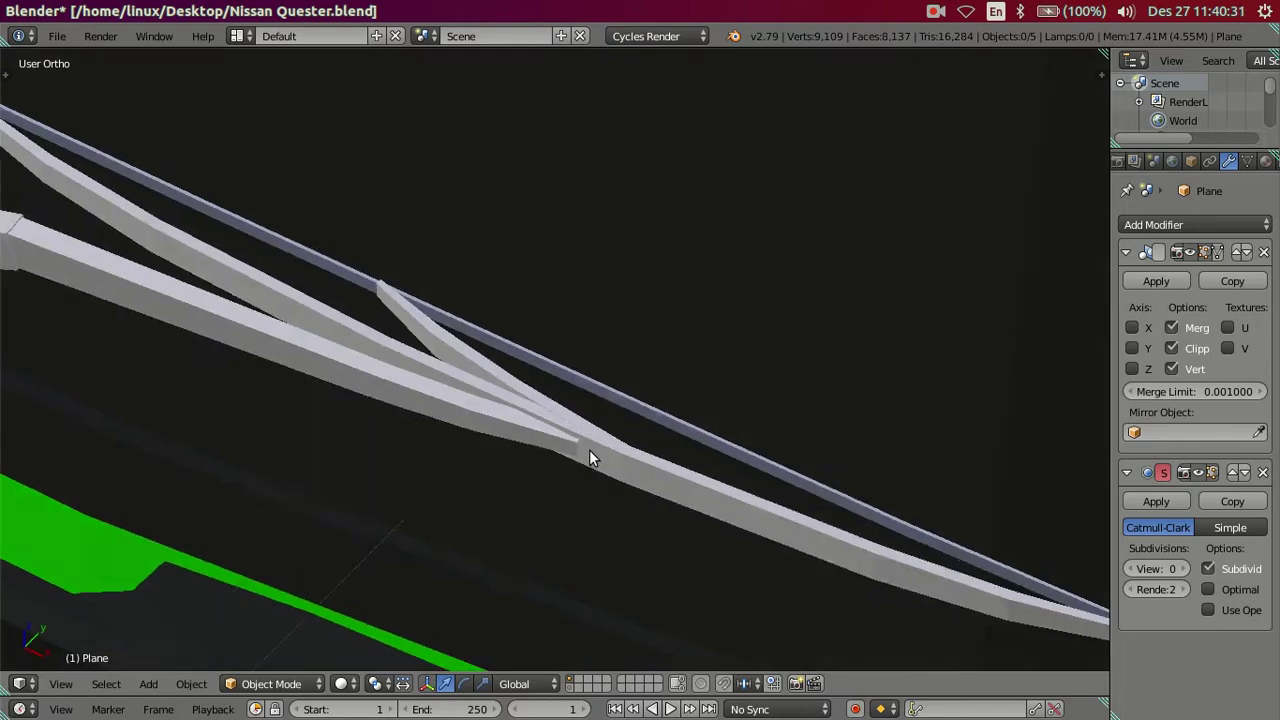
mouse_move(577, 449)
middle_mouse_down()
mouse_move(614, 337)
mouse_move(603, 380)
mouse_move(703, 371)
mouse_move(674, 422)
middle_mouse_up()
scroll(670, 421, "up", 1)
key("Tab")
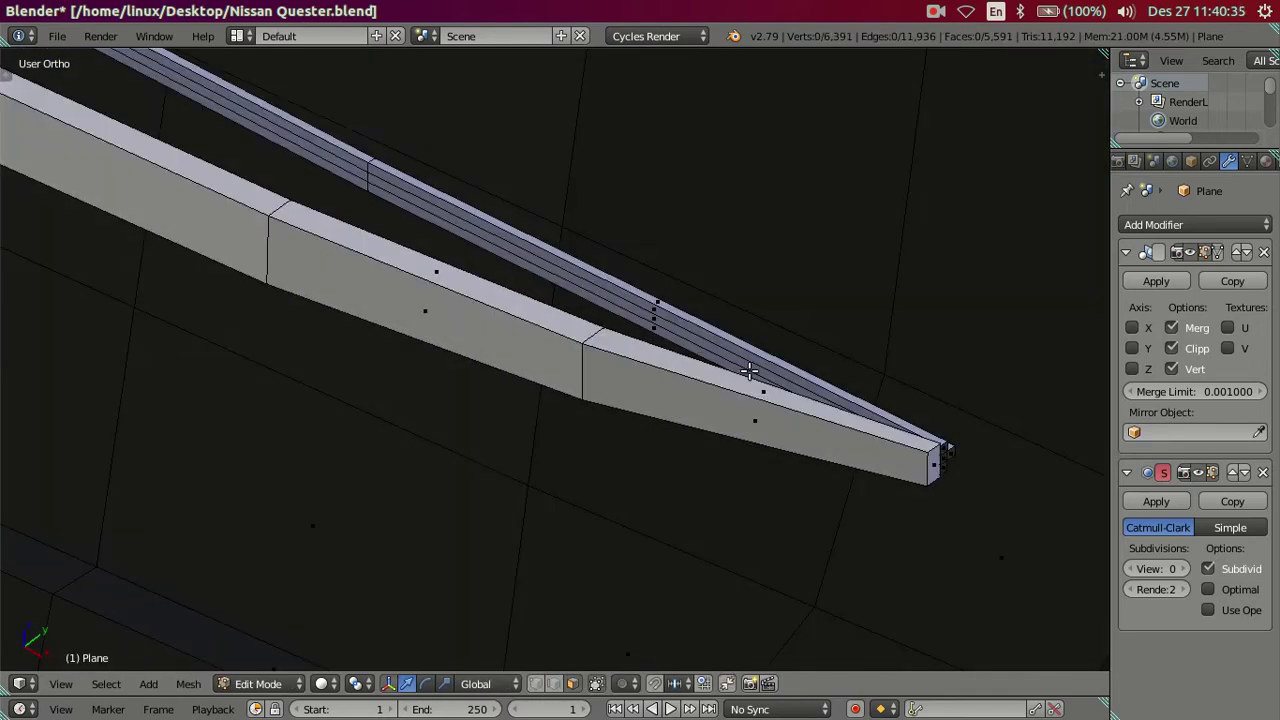
mouse_move(739, 352)
middle_mouse_down()
mouse_move(632, 383)
mouse_move(670, 449)
middle_mouse_up()
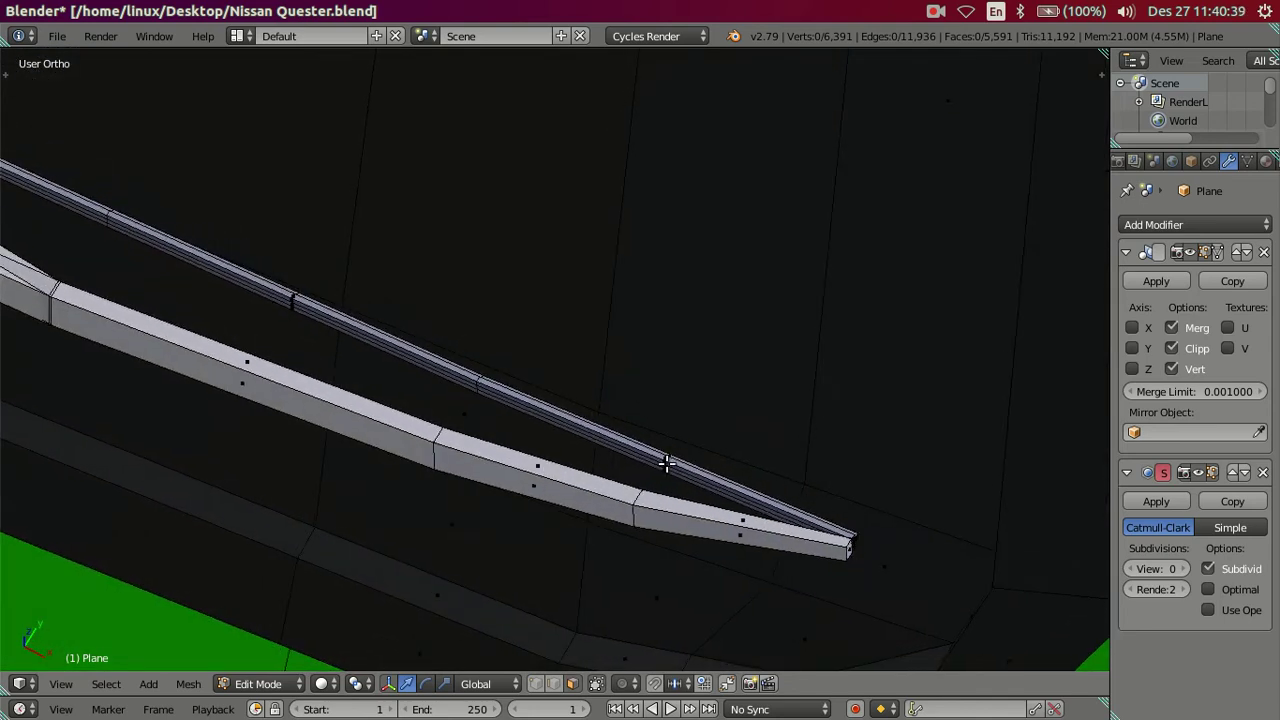
- Abandon a first loop cut on the blade and zoom in on the wiper strip
key("ctrl+r")
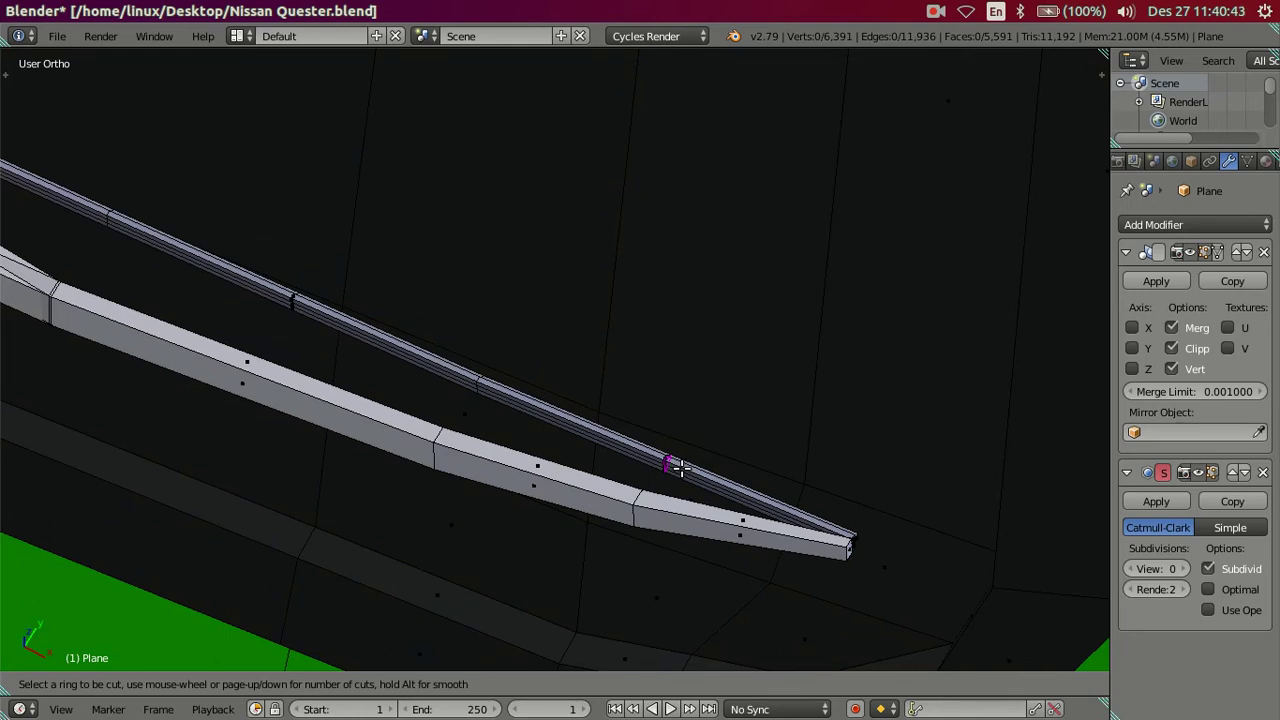
key("Escape")
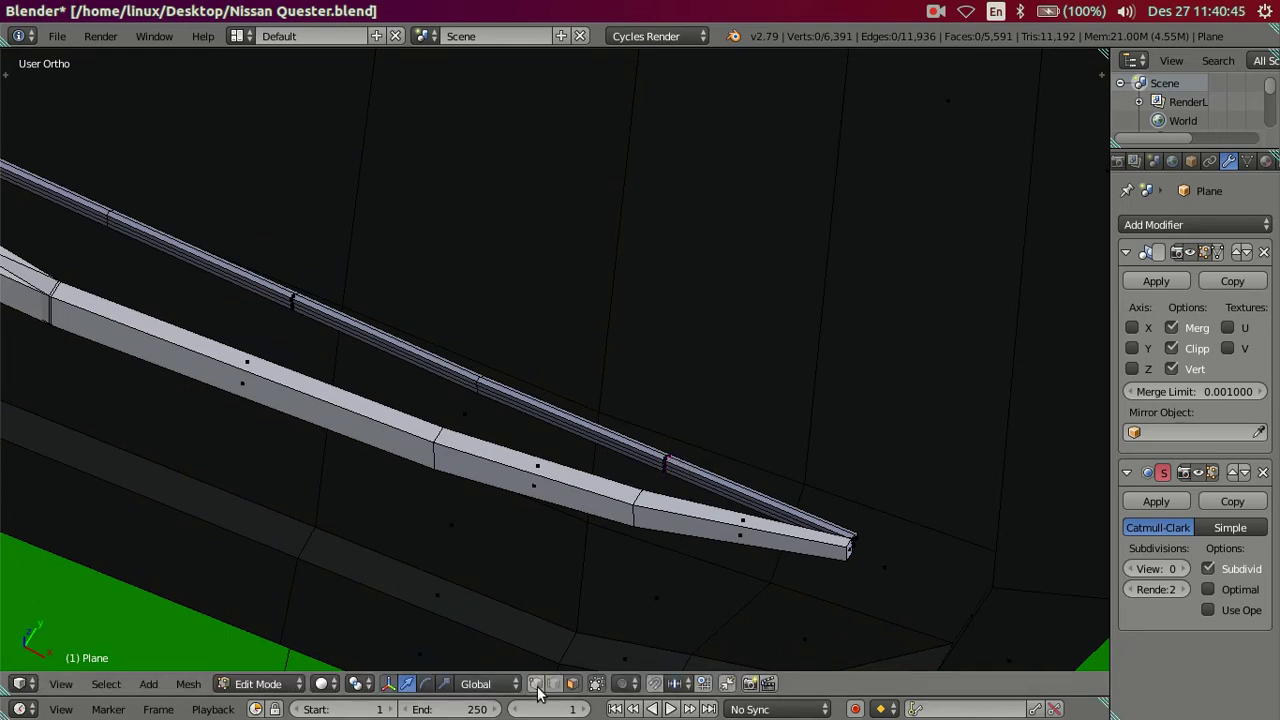
scroll(634, 357, "up", 2)
scroll(634, 355, "up", 1)
scroll(634, 300, "up", 1)
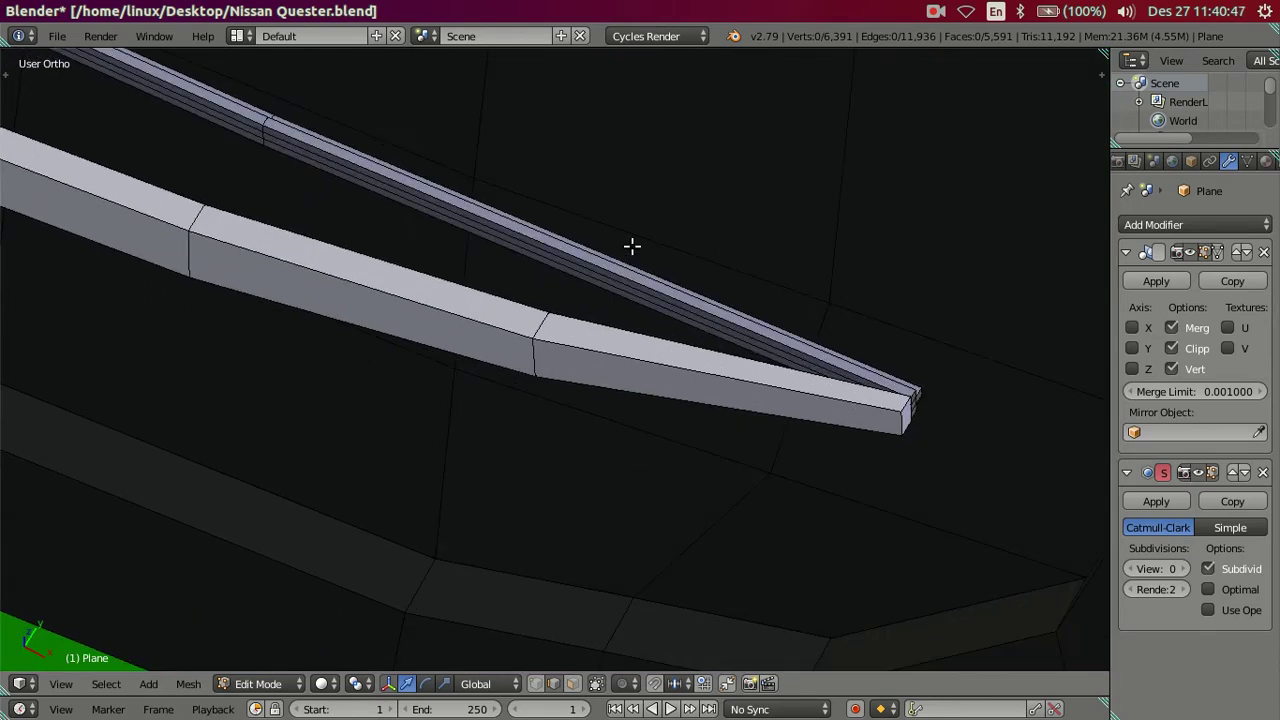
scroll(614, 368, "up", 1)
- Cut 25 edge loops along the wiper blade strip, then dissolve them
key("ctrl+r")
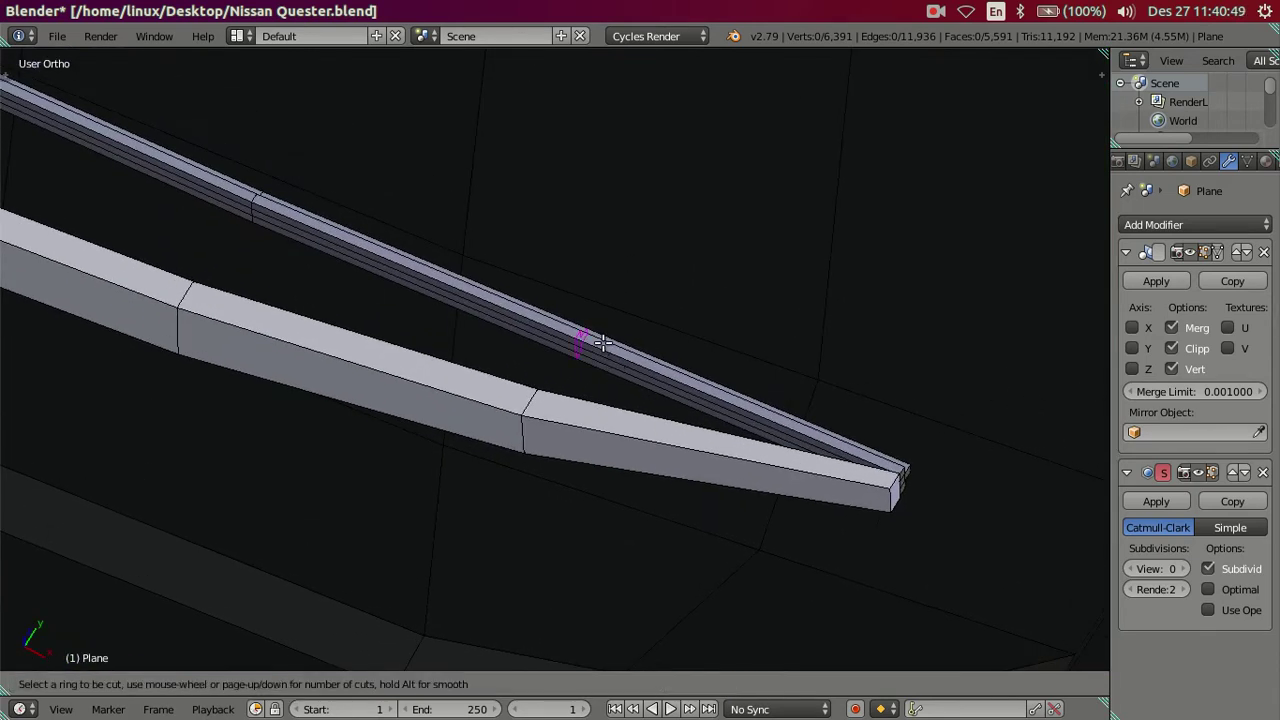
type("25")
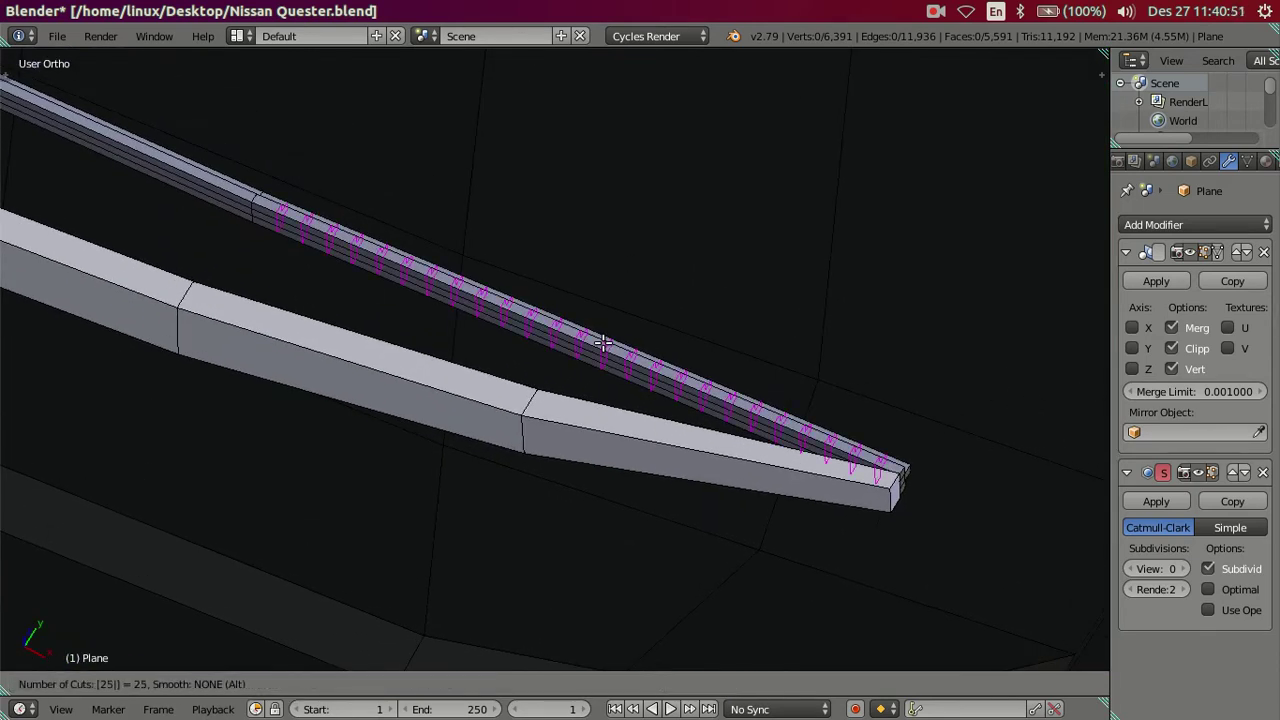
left_click(603, 342)
right_click(580, 343)
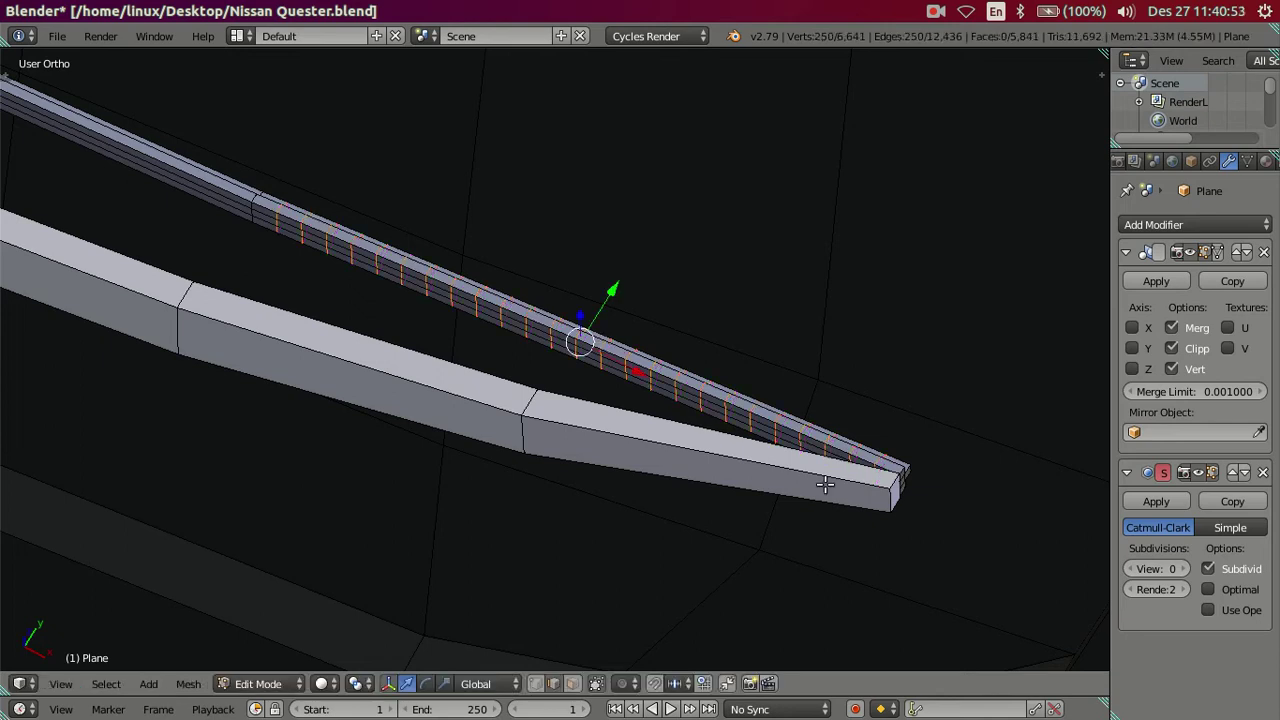
scroll(963, 526, "up", 2)
middle_click_drag(963, 526, 686, 449, "shift")
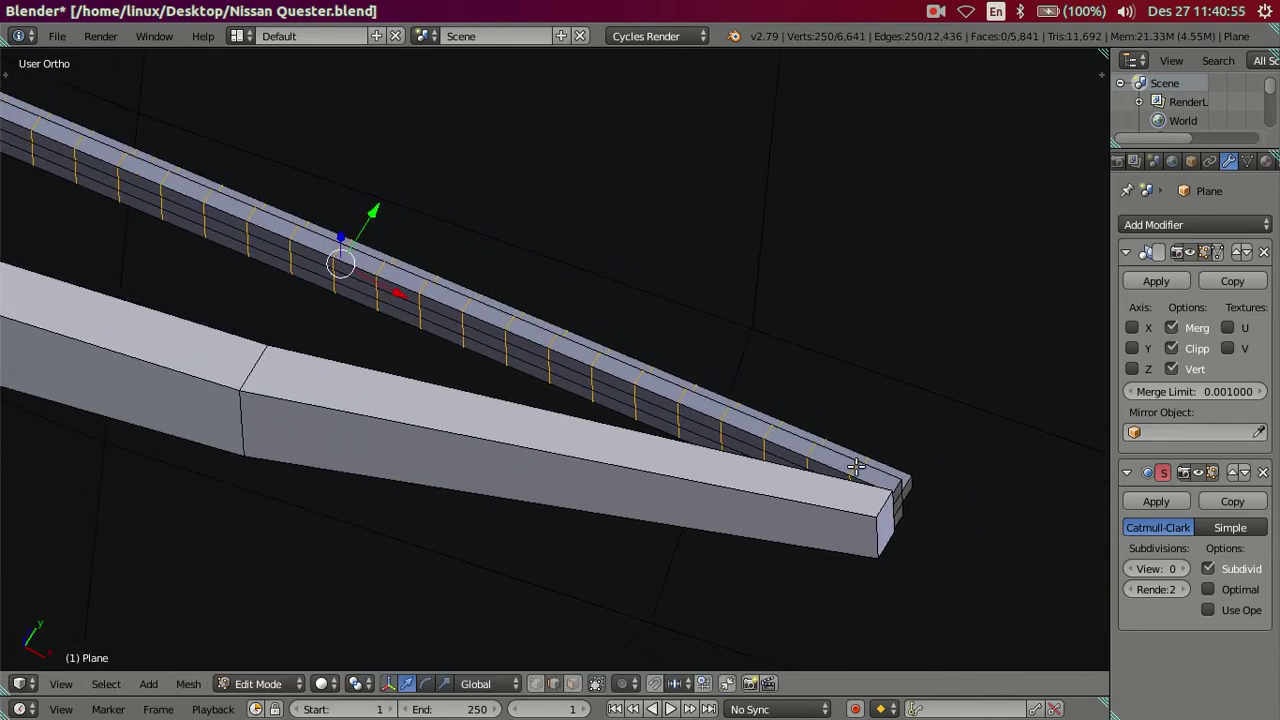
key("x")
left_click(931, 538)
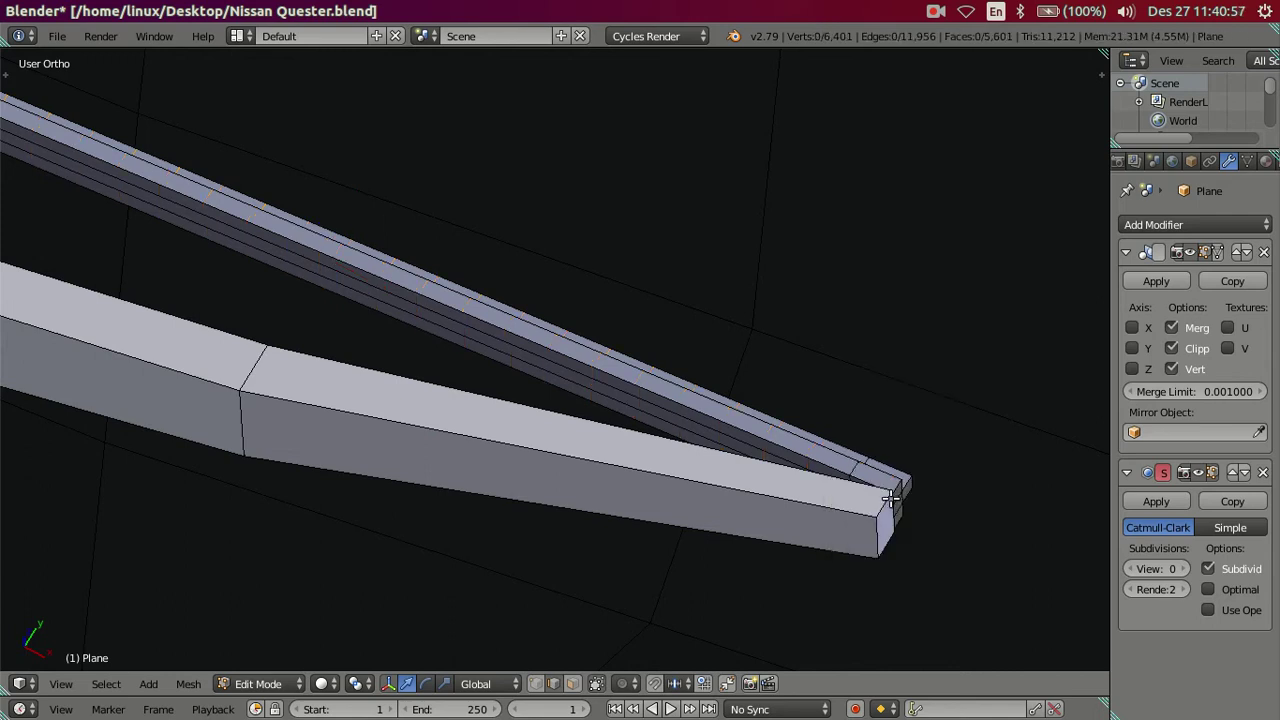
- Add loop cuts at the blade tip and dissolve all but one extra loop
scroll(890, 497, "up", 2)
middle_click_drag(914, 474, 540, 370, "shift")
scroll(540, 370, "up", 1)
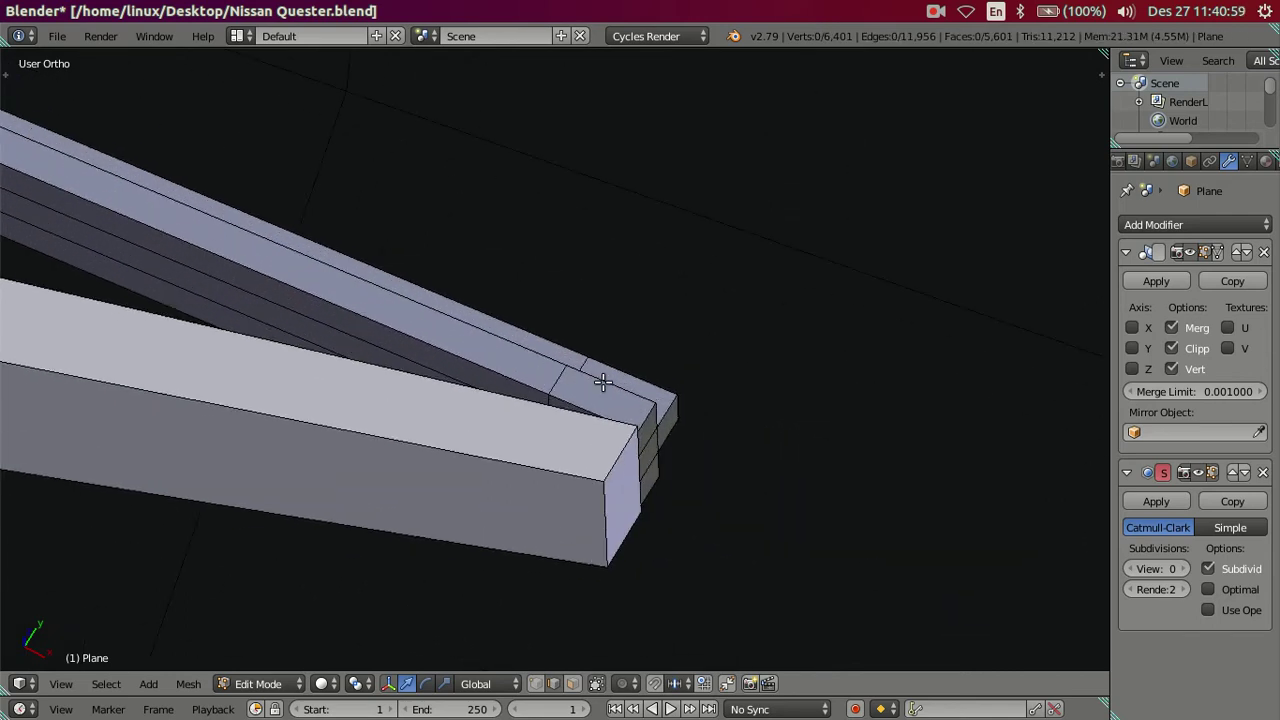
key("ctrl+r")
scroll(603, 382, "up", 4)
left_click(603, 382)
right_click(603, 382)
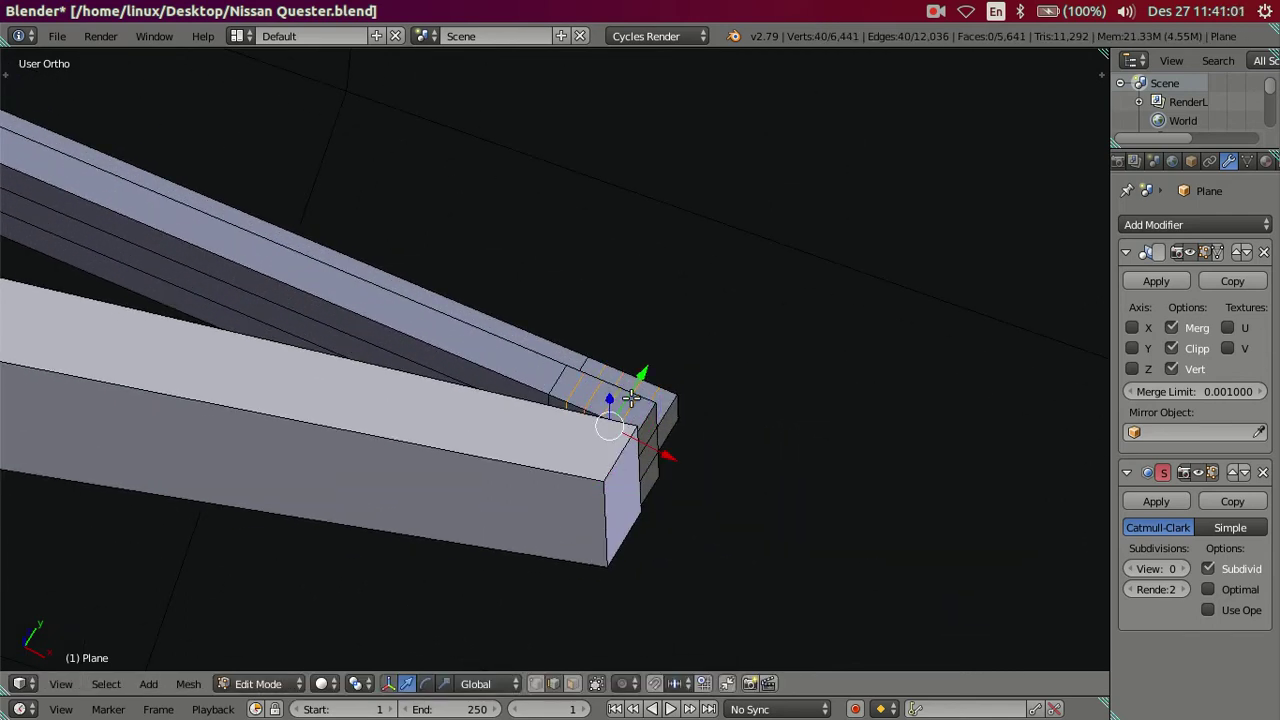
right_click(631, 398, "alt+shift")
key("x")
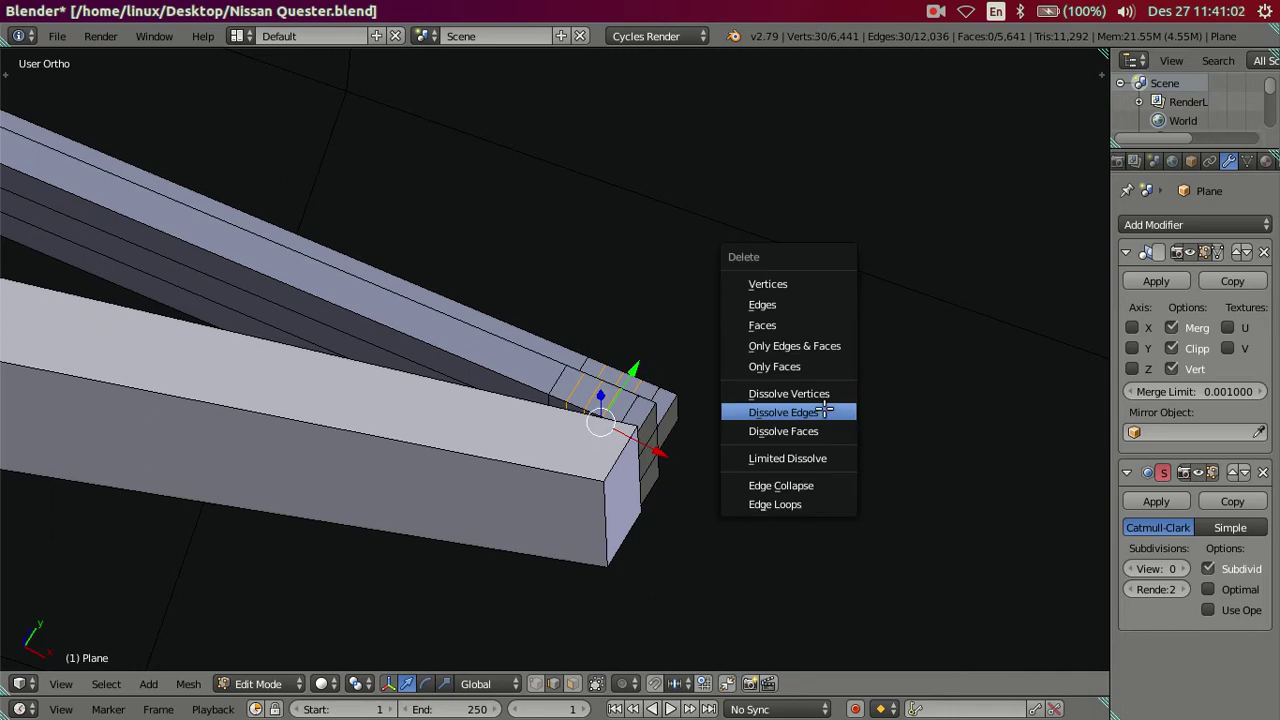
left_click(825, 411)
scroll(471, 371, "down", 3)
mouse_move(471, 371)
middle_mouse_down()
mouse_move(423, 529)
mouse_move(497, 420)
mouse_move(302, 321)
middle_mouse_up()
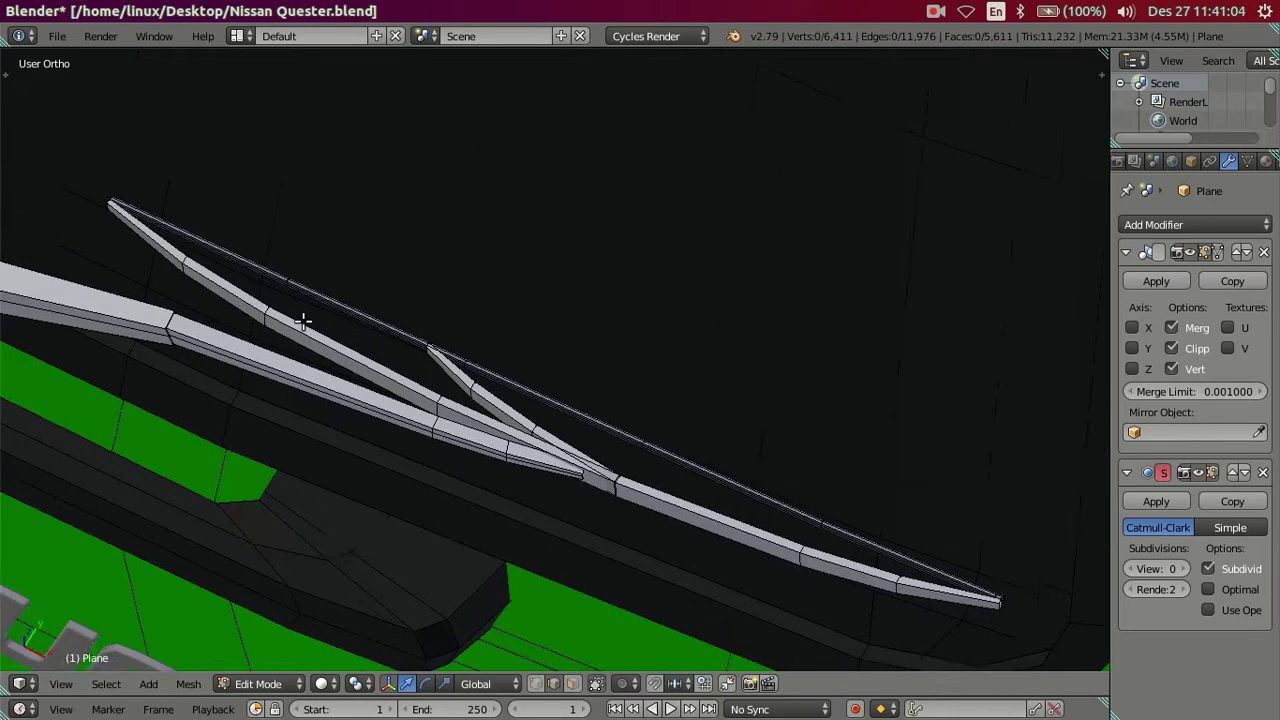
- Cut 25 edge loops along the blade, then dissolve them
scroll(302, 321, "up", 2)
scroll(289, 349, "up", 2)
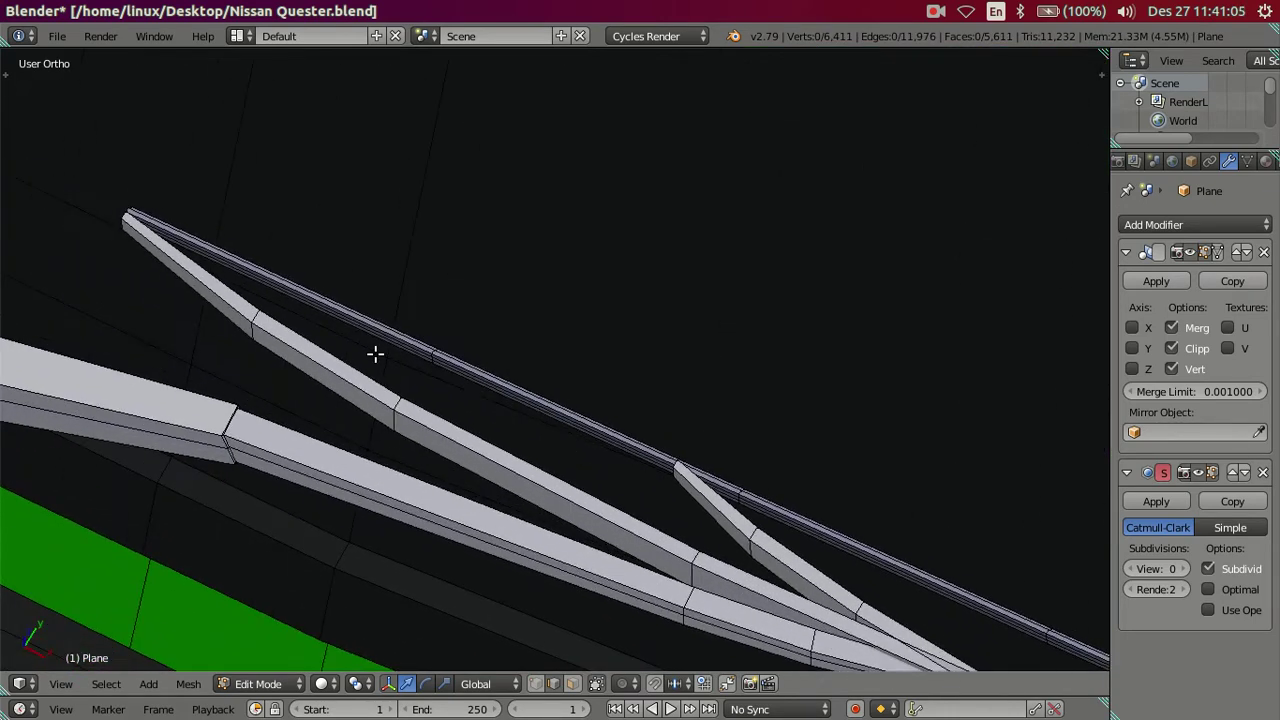
scroll(374, 354, "up", 2)
scroll(506, 409, "up", 2)
scroll(530, 425, "up", 2)
scroll(505, 275, "up", 2)
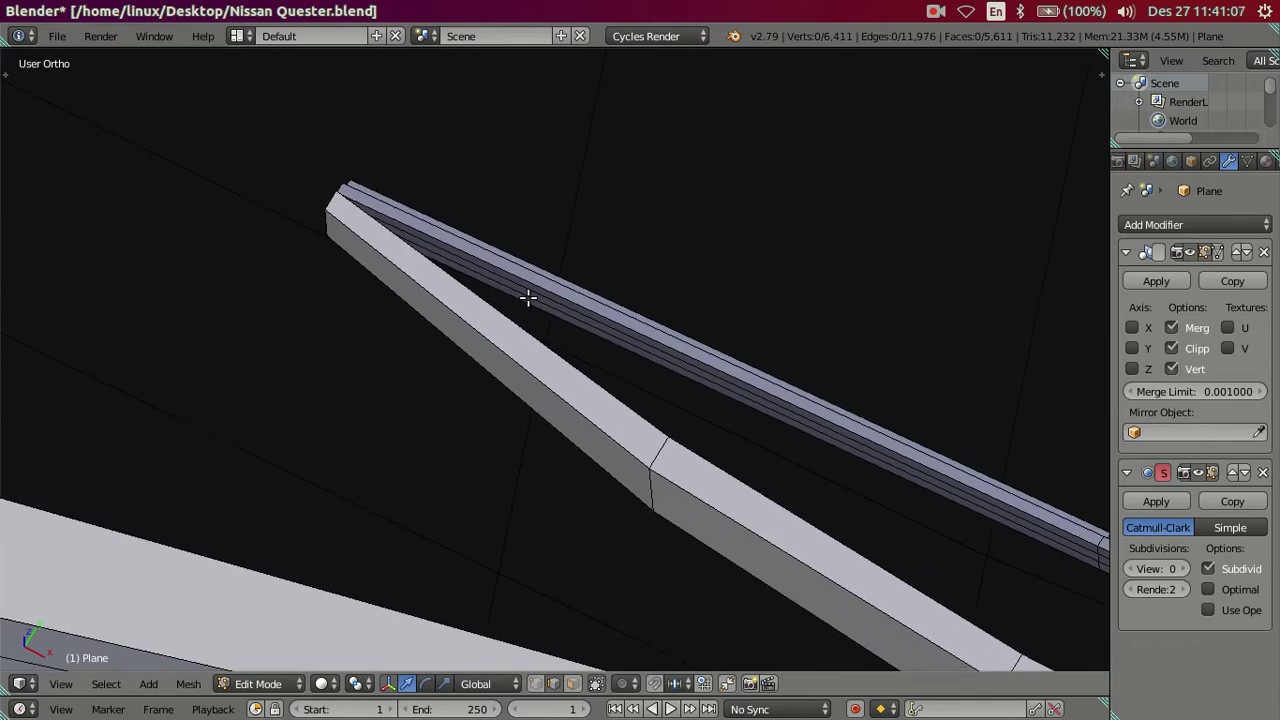
key("ctrl+r")
type("25")
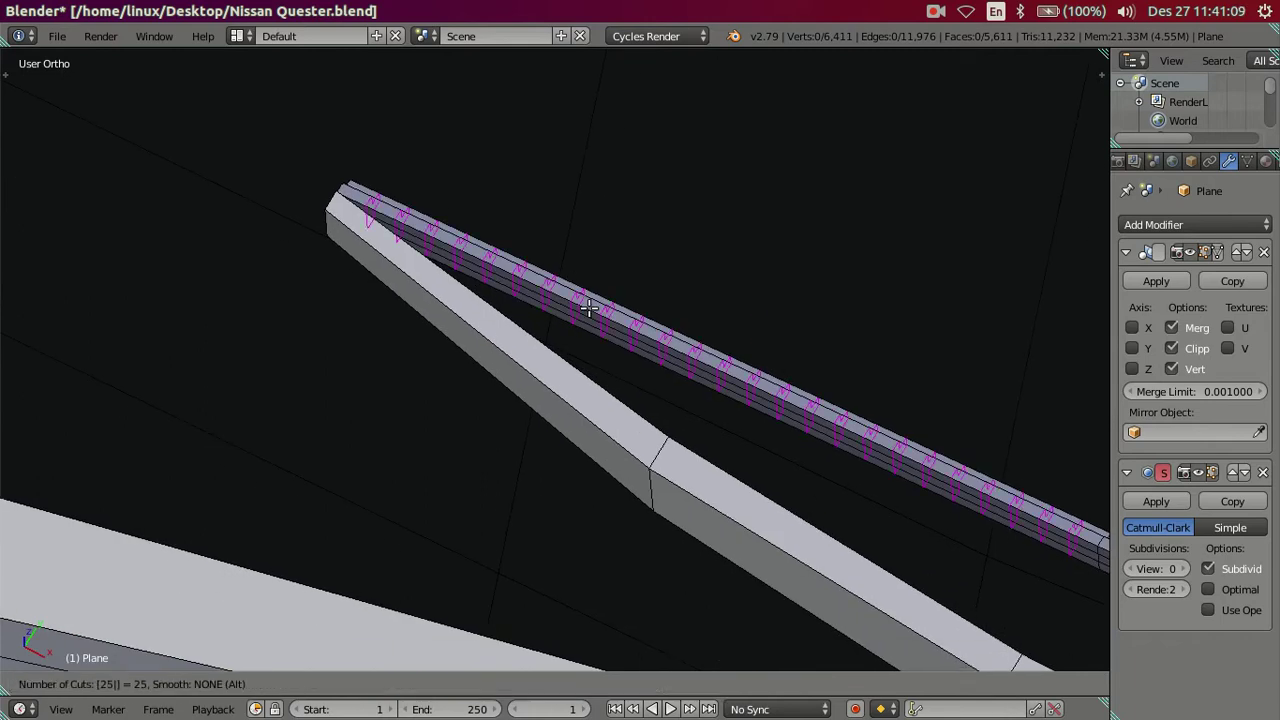
key("Return")
middle_click_drag(348, 216, 563, 349, "shift")
scroll(577, 273, "up", 2)
key("x")
left_click(688, 308)
- Add 4 loop cuts at the blade tip and dissolve them
scroll(580, 274, "up", 2)
middle_click_drag(590, 260, 621, 412, "shift")
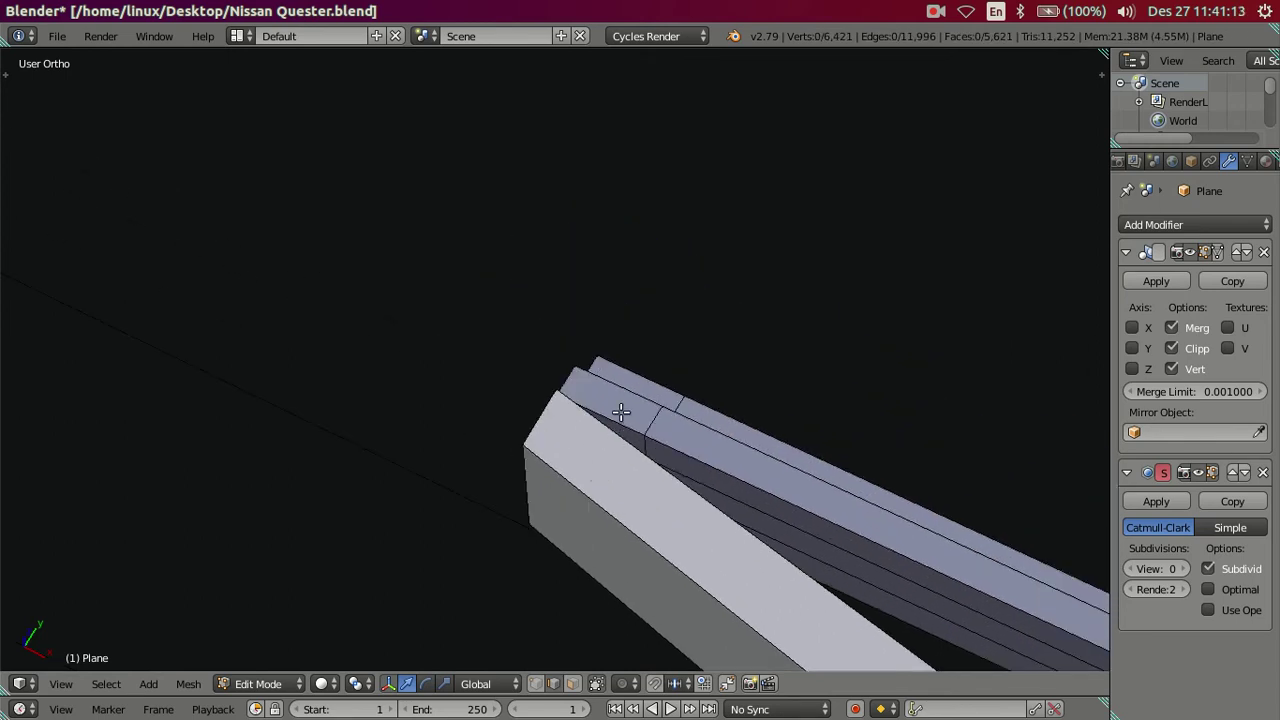
key("ctrl+r")
type("4")
key("Return")
key("x")
left_click(686, 411)
- Place several trial loop cuts along the wiper arm
mouse_move(686, 411)
middle_mouse_down()
mouse_move(817, 489)
mouse_move(777, 434)
middle_mouse_up()
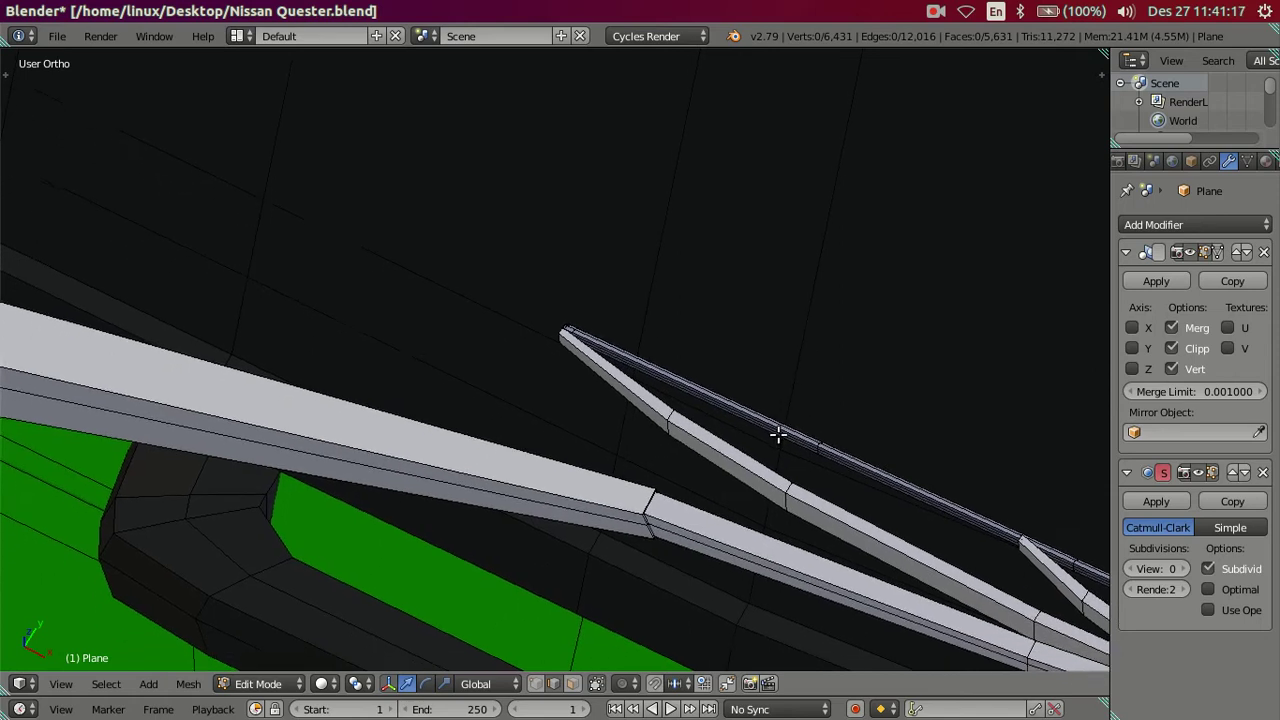
scroll(531, 397, "up", 2)
scroll(675, 379, "up", 1)
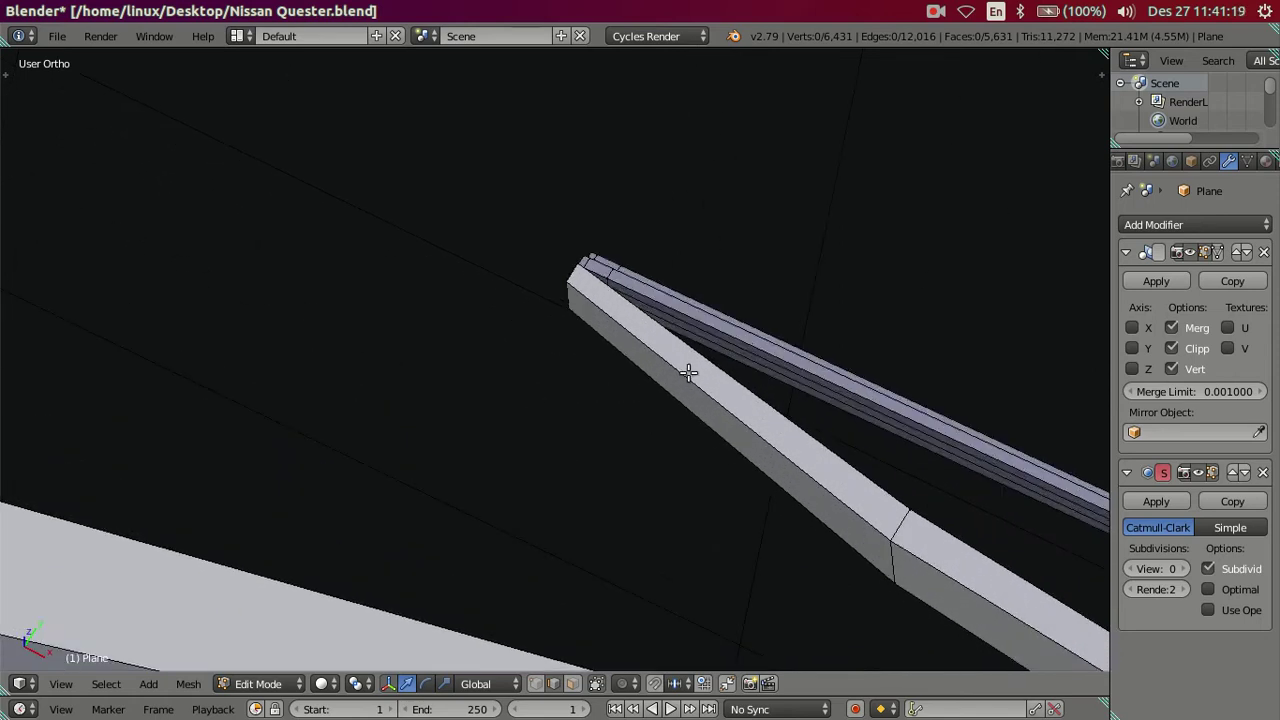
key("ctrl+r")
scroll(686, 366, "up", 10)
left_click(688, 372)
- Select an edge loop along the arm using wireframe view and dissolve it
middle_click_drag(688, 372, 586, 448)
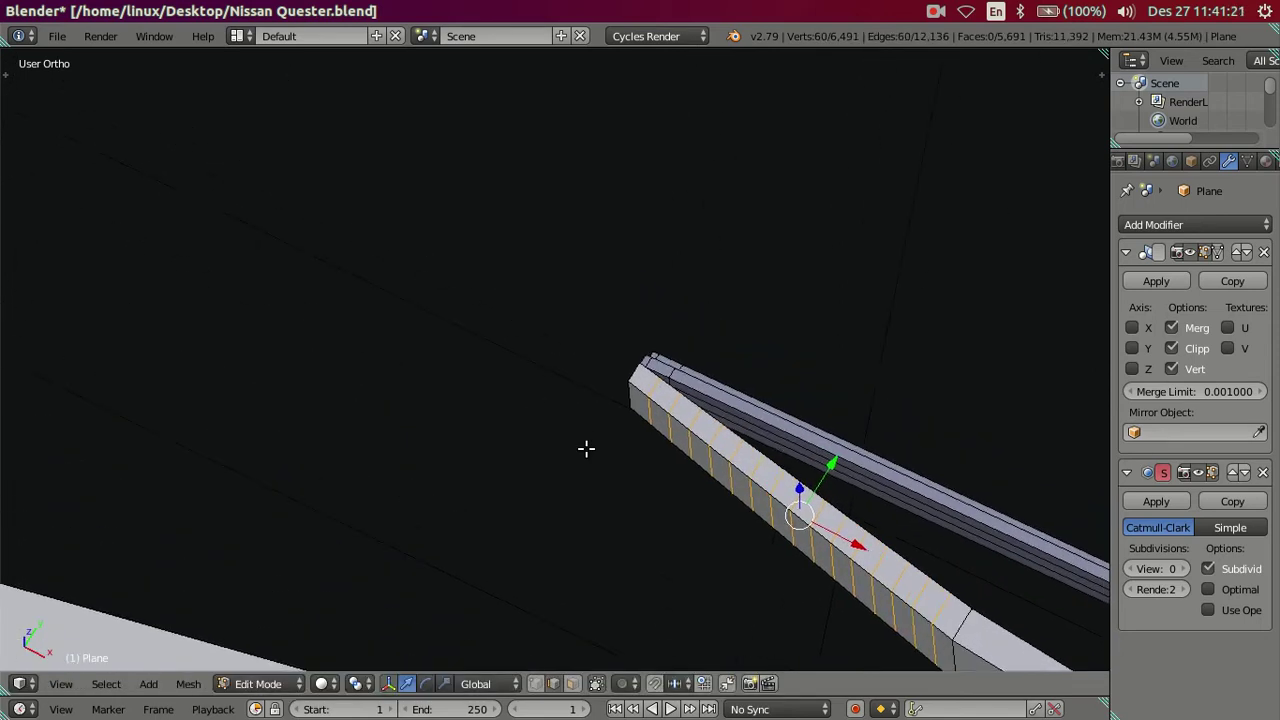
scroll(637, 404, "up", 3)
scroll(733, 435, "down", 3)
key("z")
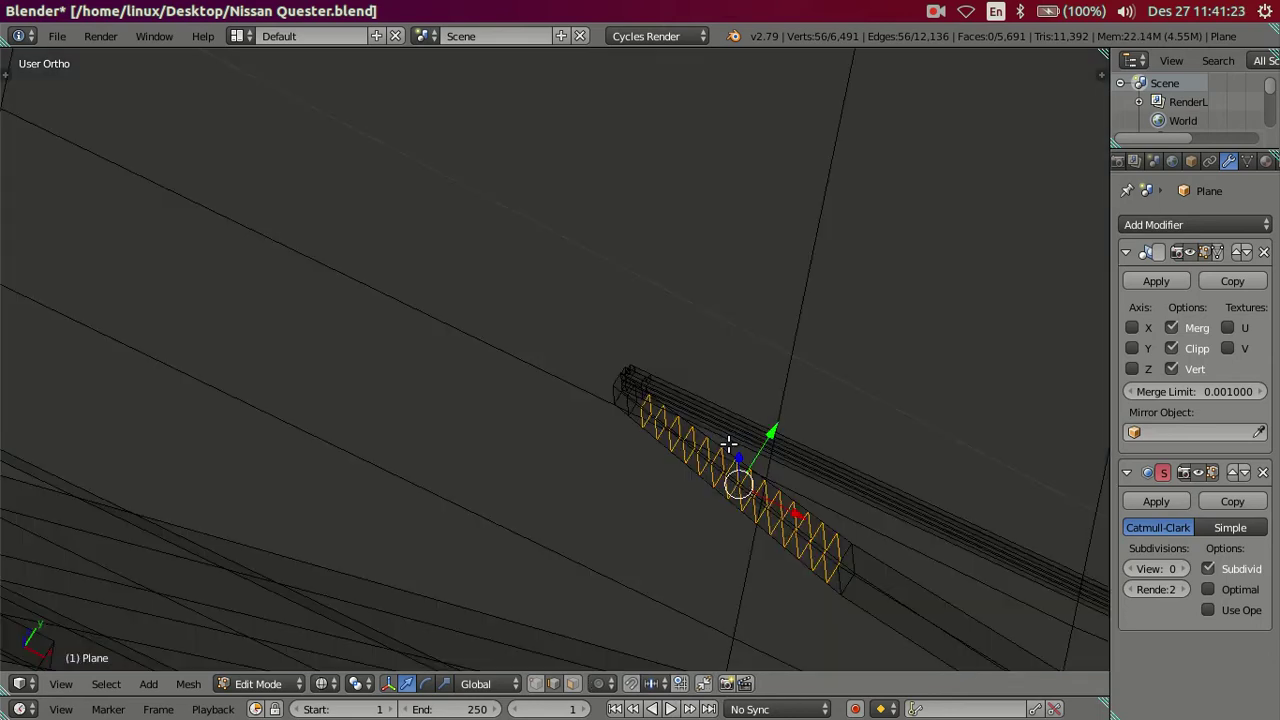
right_click(728, 444)
key("z")
right_click(818, 435, "alt")
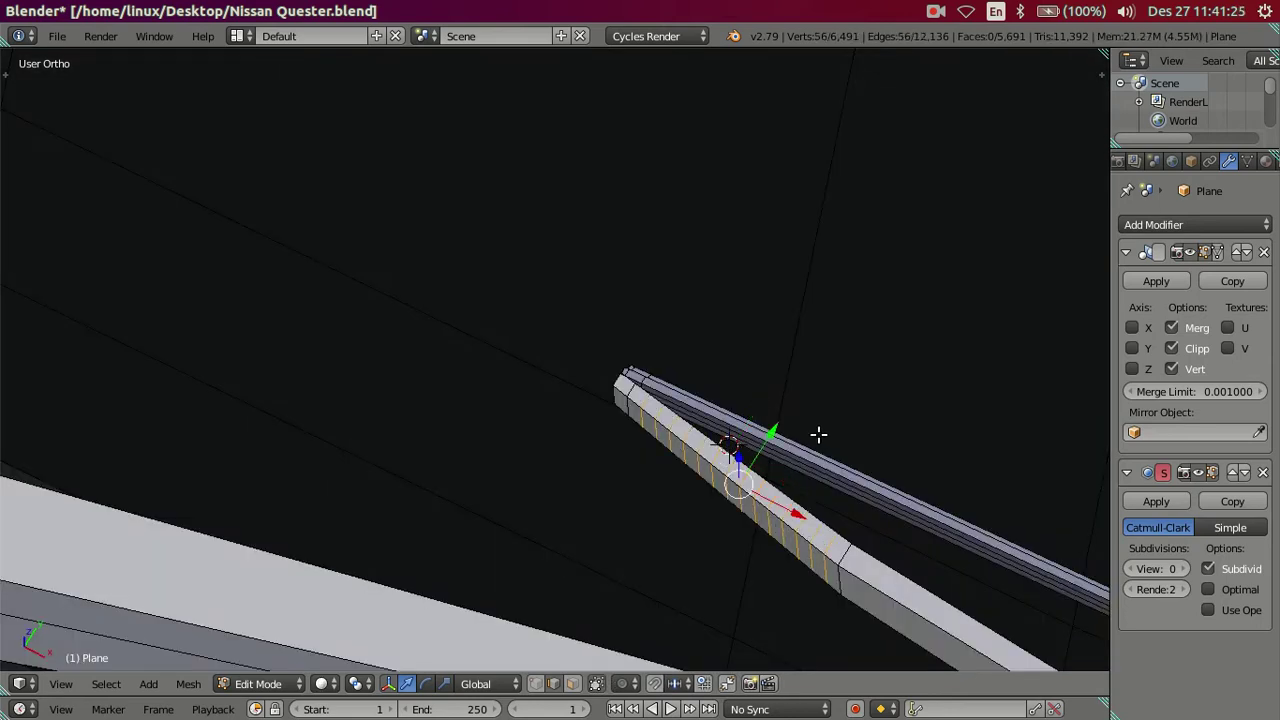
key("x")
left_click(810, 440)
- Cut about 15 loops along the blade segment, then dissolve them
scroll(957, 563, "up", 1)
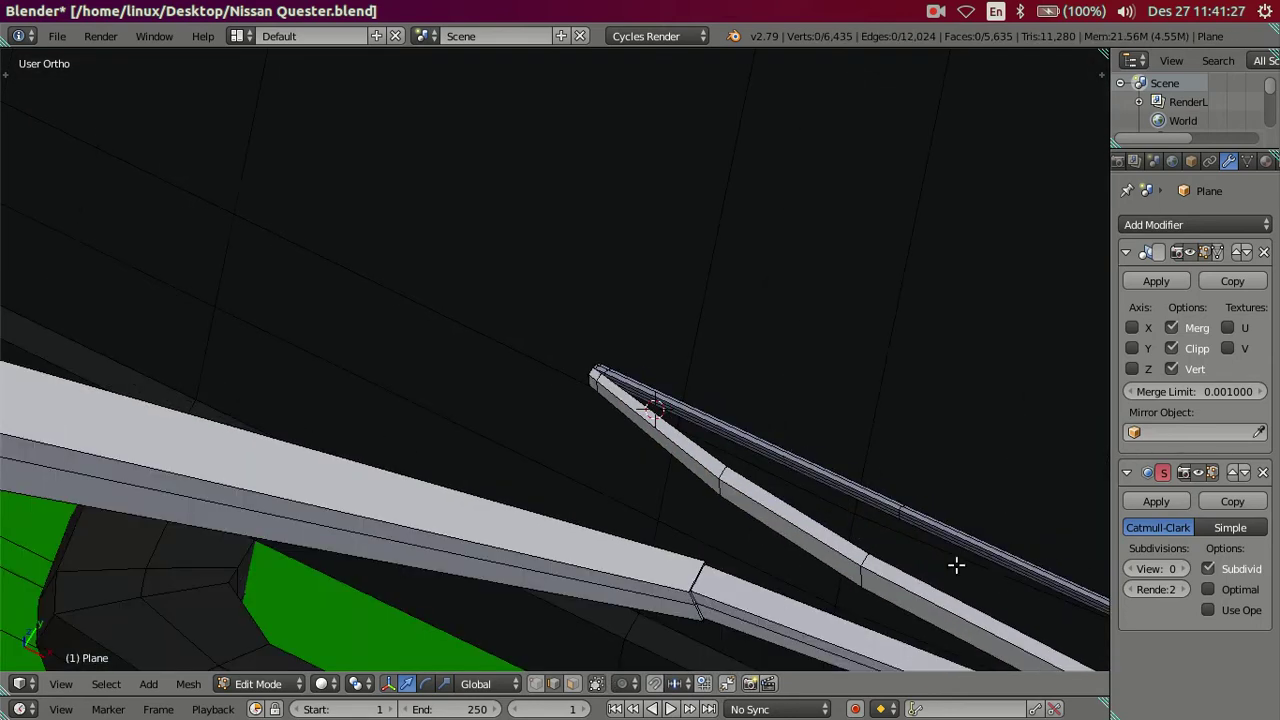
scroll(309, 246, "up", 3)
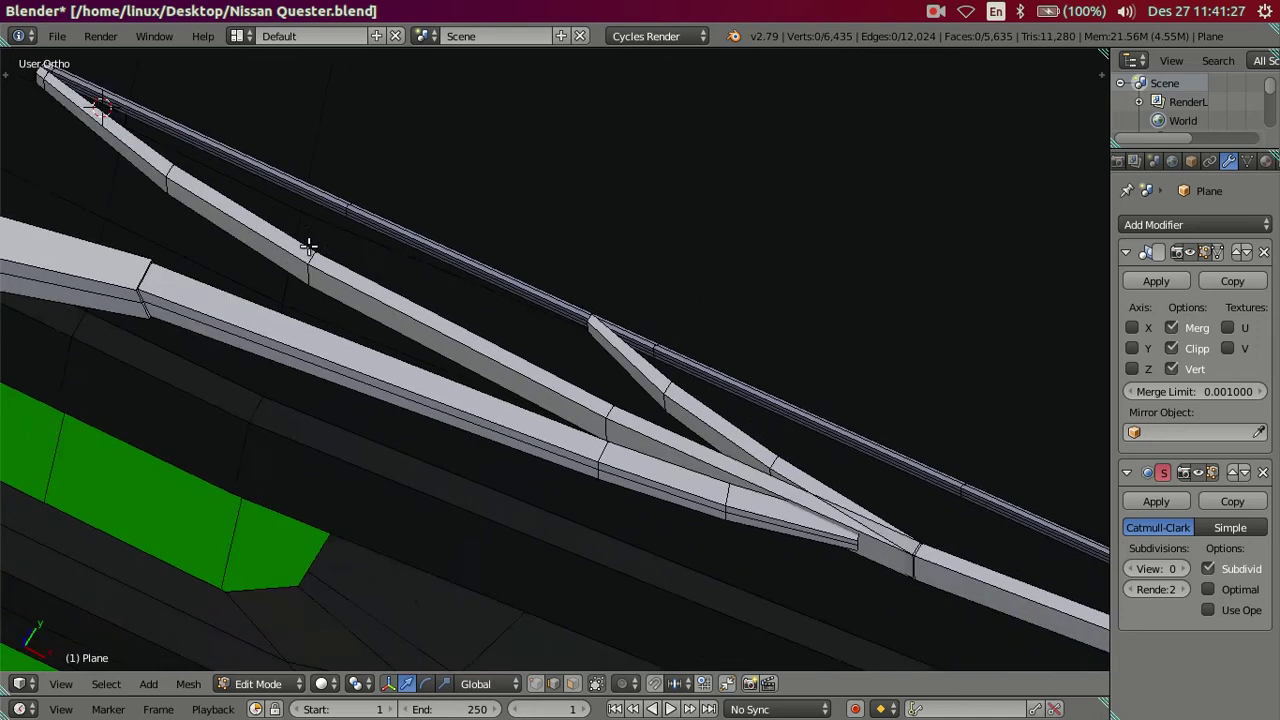
scroll(309, 246, "down", 2)
scroll(466, 340, "up", 1)
scroll(636, 367, "up", 2)
scroll(636, 367, "up", 2)
scroll(636, 367, "up", 3)
key("ctrl+r")
scroll(594, 336, "up", 10)
left_click(594, 336)
right_click(711, 386)
scroll(779, 593, "up", 2)
key("x")
left_click(800, 517)
scroll(800, 513, "up", 1)
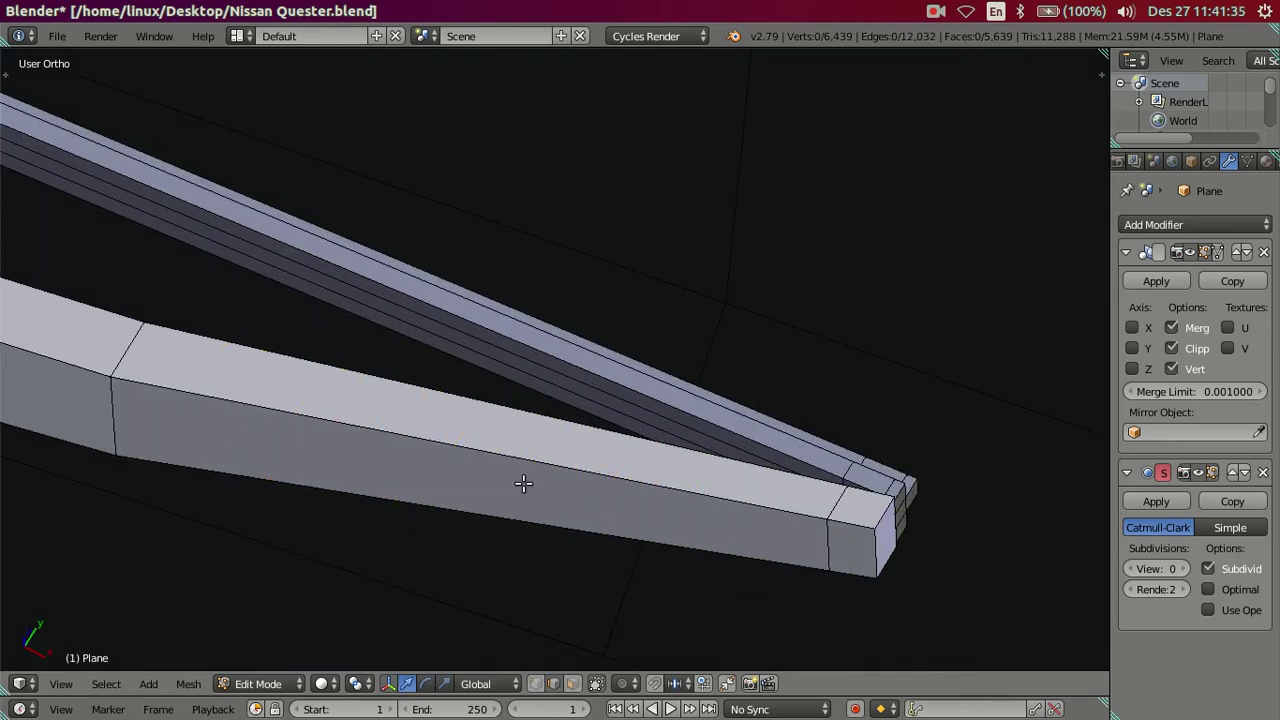
scroll(408, 457, "down", 2)
scroll(526, 443, "down", 2)
scroll(466, 400, "down", 2)
- Add four edge loops across the wiper arm end
middle_click_drag(466, 400, 593, 545, "shift")
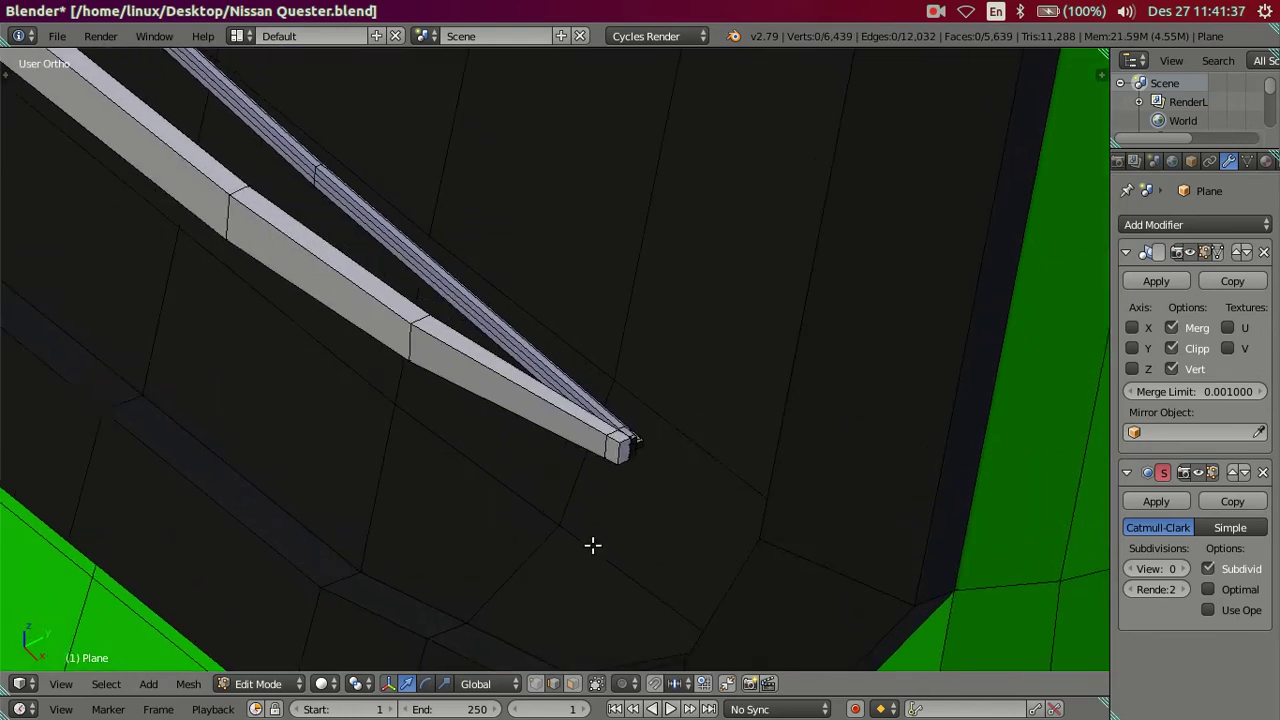
scroll(593, 545, "up", 2)
scroll(583, 366, "up", 3)
scroll(599, 355, "up", 1)
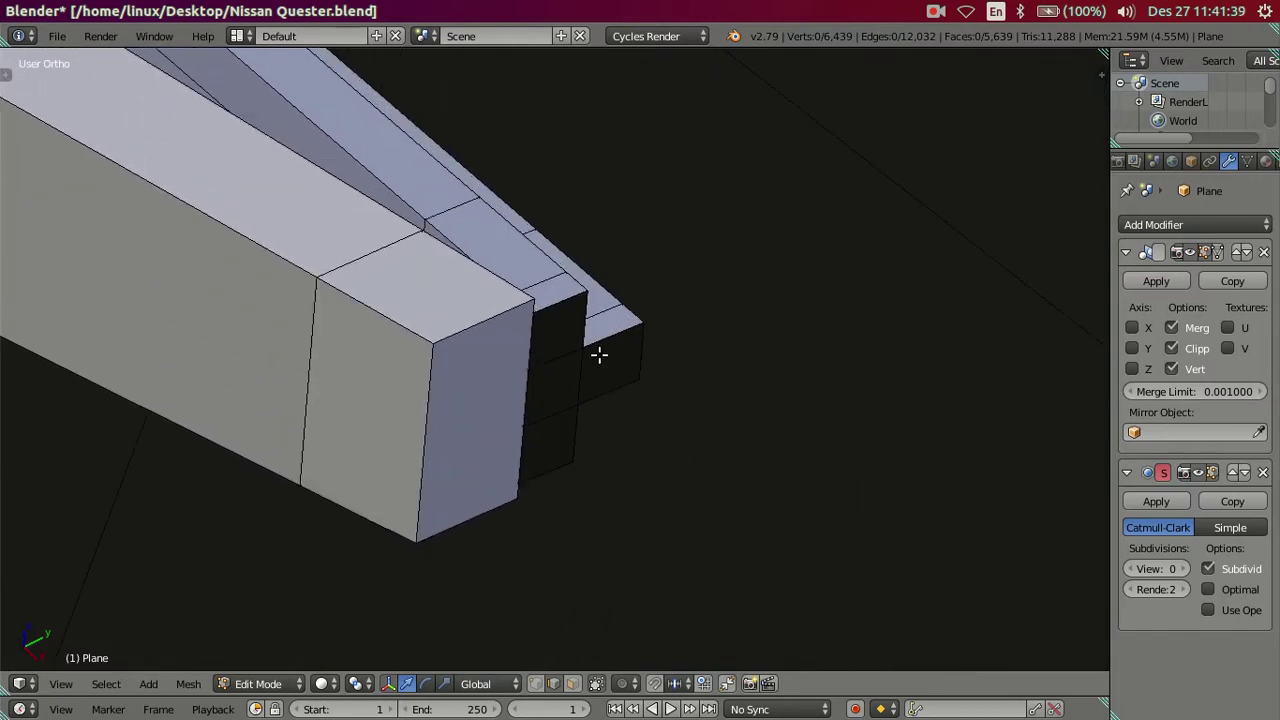
key("ctrl+r")
left_click(580, 370)
right_click(579, 371)
key("ctrl+r")
left_click(558, 313)
key("ctrl+r")
left_click(563, 323)
key("ctrl+r")
left_click(560, 437)
right_click(560, 437)
- Cut one lengthwise loop and then a two-cut lengthwise loop along the arm
scroll(491, 403, "down", 2)
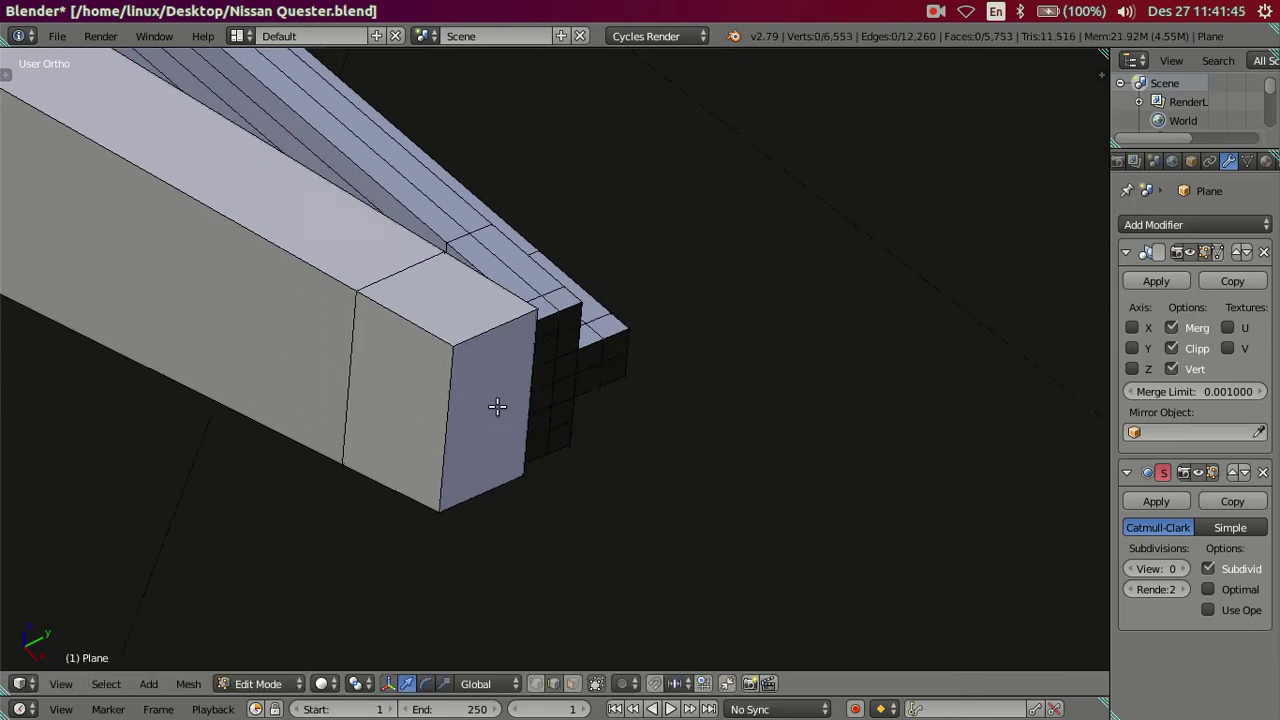
scroll(577, 447, "down", 2)
scroll(577, 447, "up", 2)
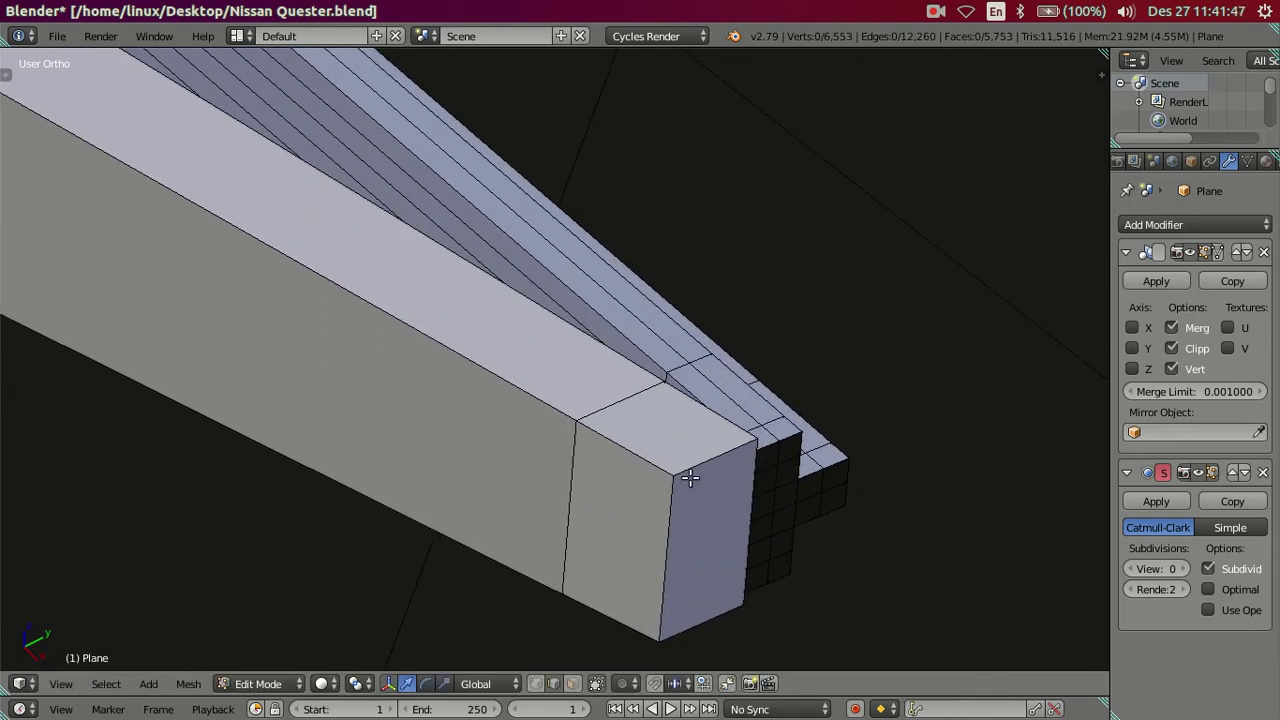
key("ctrl+r")
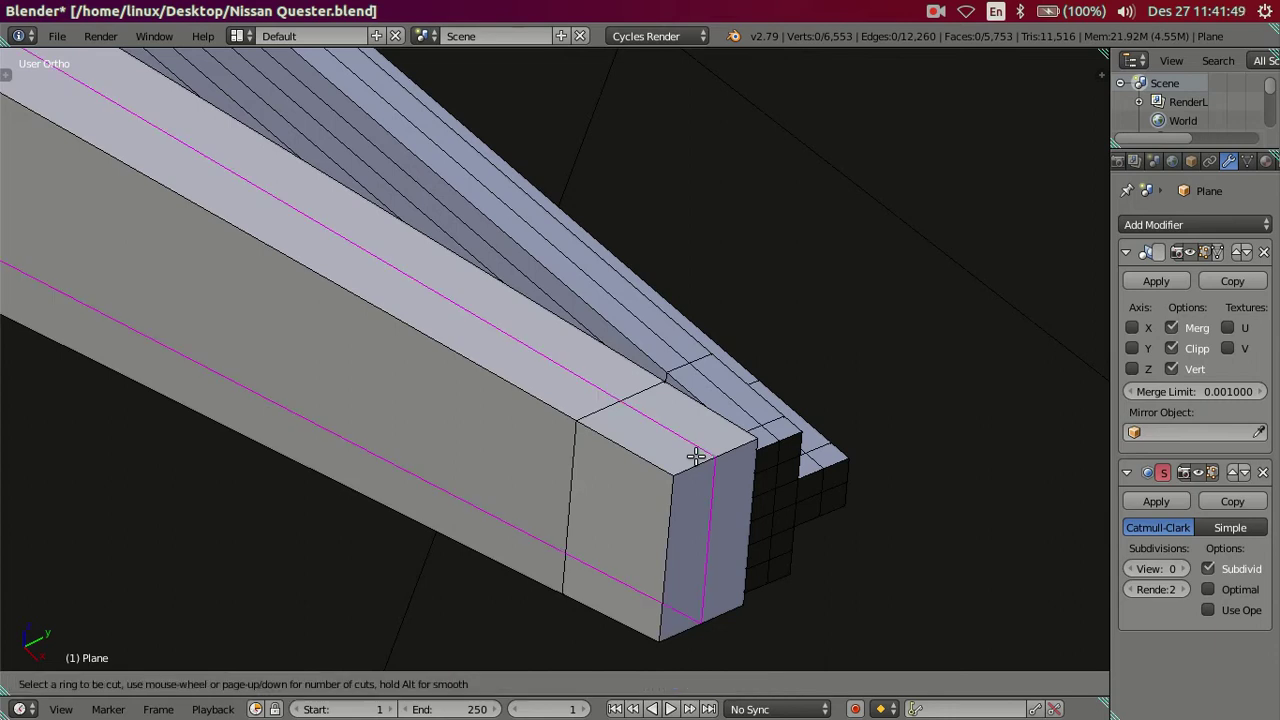
left_click(696, 456)
right_click(686, 494)
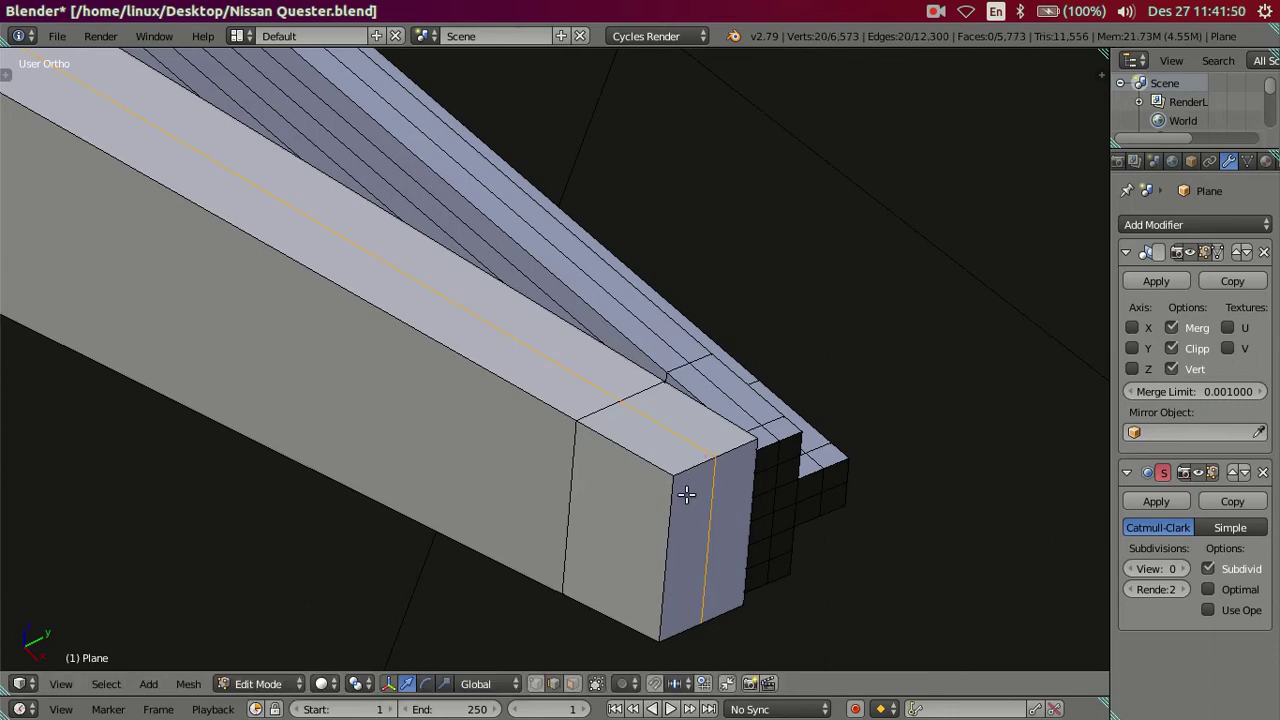
key("ctrl+r")
scroll(666, 540, "up", 1)
left_click(666, 540)
right_click(666, 536)
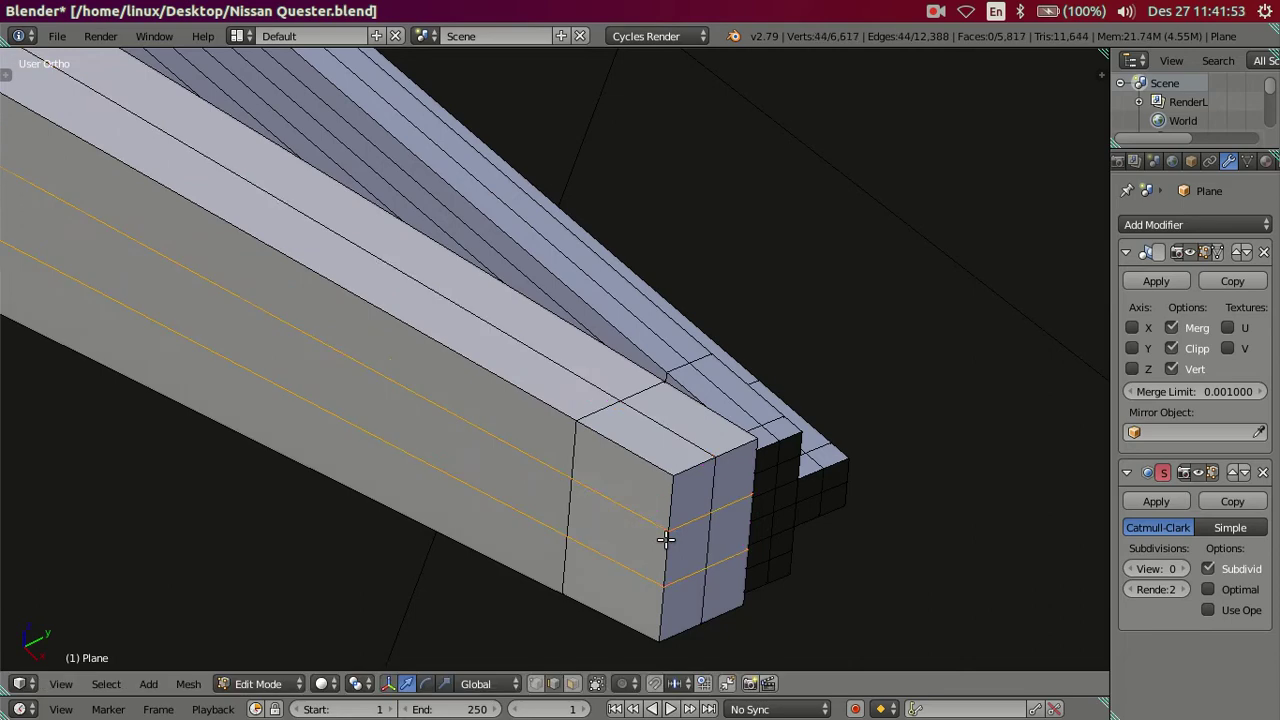
- Cut ten trial loops along the arm branch, then dissolve them
scroll(651, 543, "down", 3)
middle_click_drag(651, 543, 514, 466)
scroll(627, 569, "up", 3)
scroll(560, 470, "down", 3)
mouse_move(508, 377)
middle_mouse_down()
mouse_move(537, 423)
mouse_move(550, 380)
mouse_move(594, 344)
mouse_move(606, 396)
middle_mouse_up()
scroll(537, 423, "up", 3)
scroll(507, 418, "up", 2)
key("ctrl+r")
left_click(581, 343)
key("x")
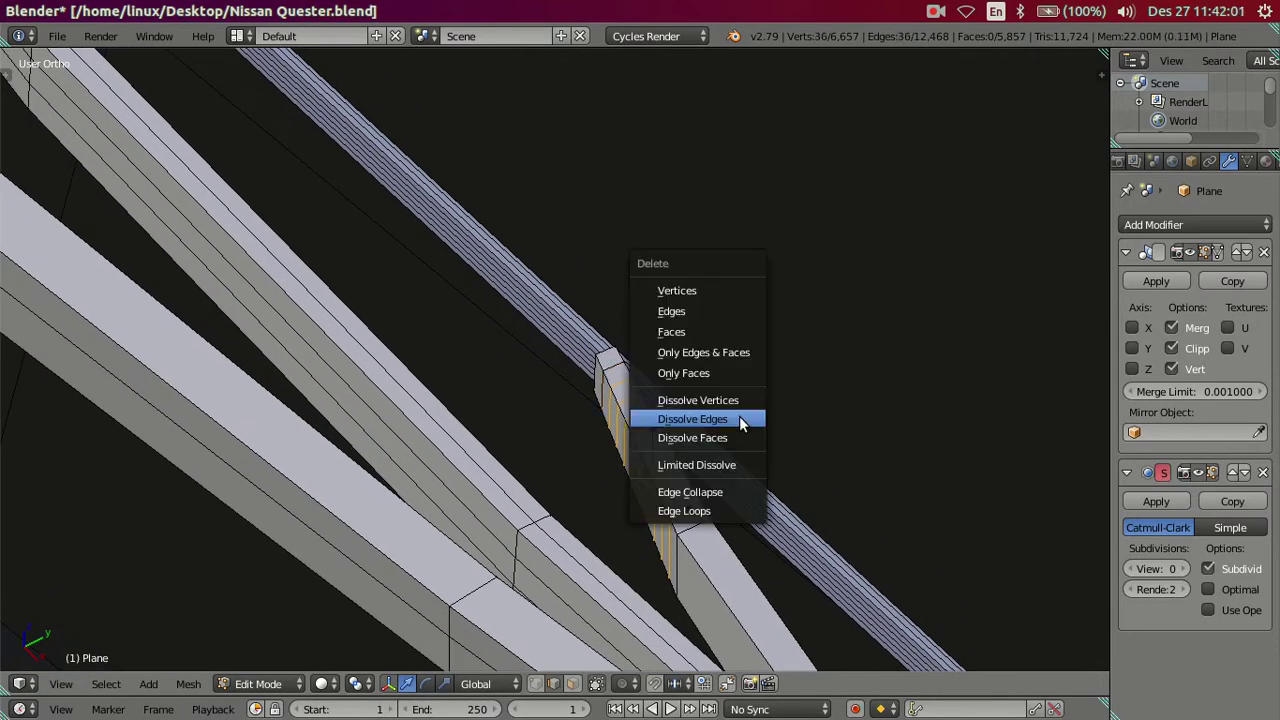
left_click(717, 419)
middle_click_drag(717, 419, 665, 462)
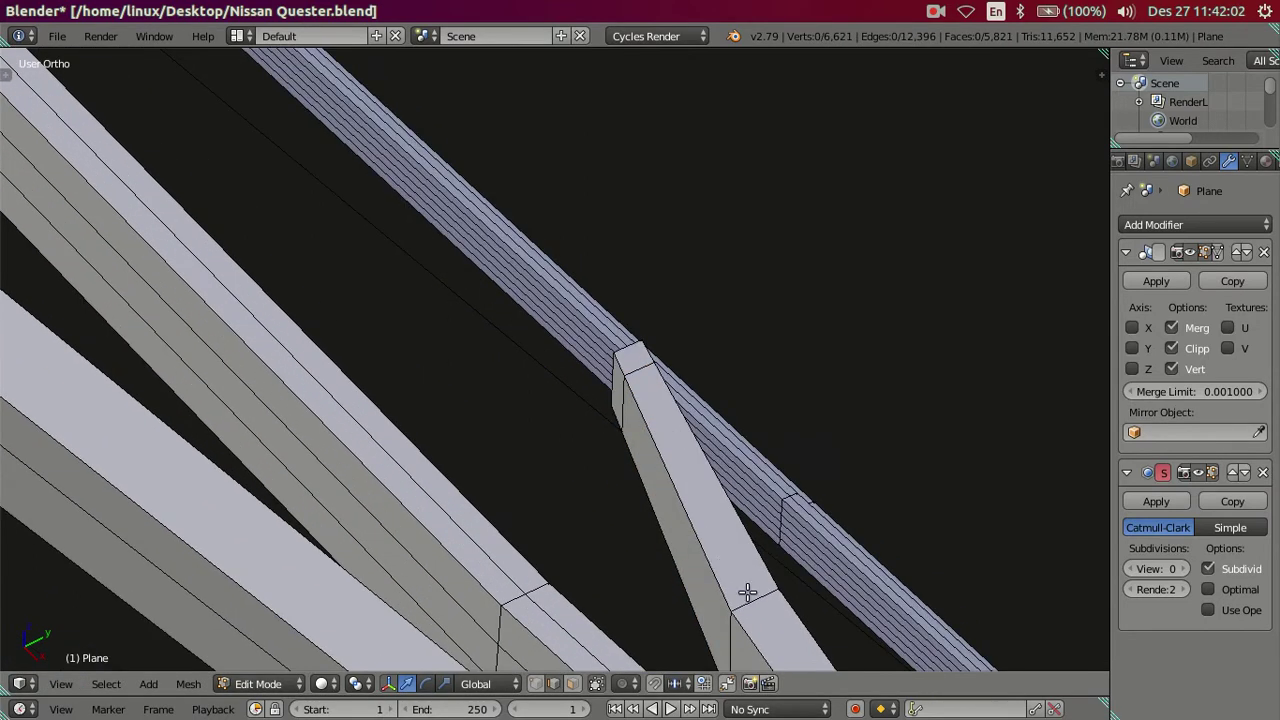
- Add two lengthwise edge loops to the arm branch
key("ctrl+r")
left_click(745, 598)
key("ctrl+r")
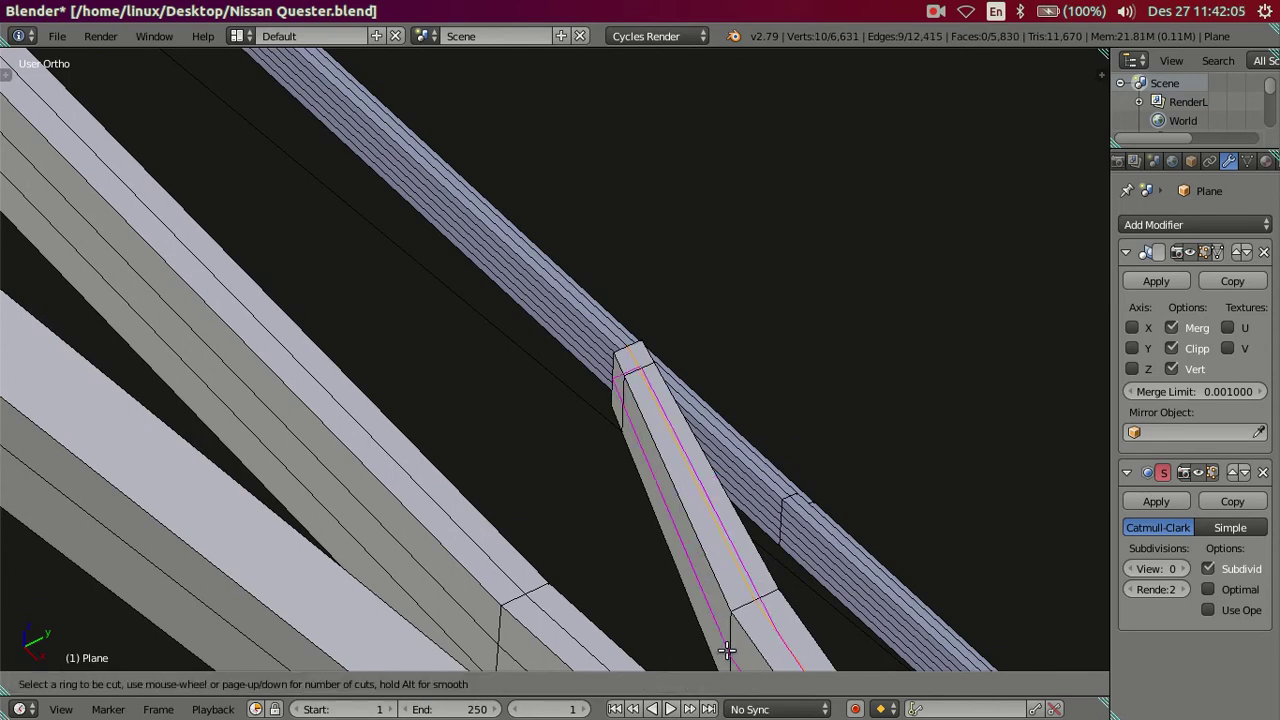
left_click(727, 651)
scroll(694, 366, "down", 3)
mouse_move(694, 366)
middle_mouse_down()
mouse_move(645, 436)
mouse_move(561, 316)
middle_mouse_up()
- Cap the wiper blade block's open end with a new face
scroll(474, 268, "up", 2)
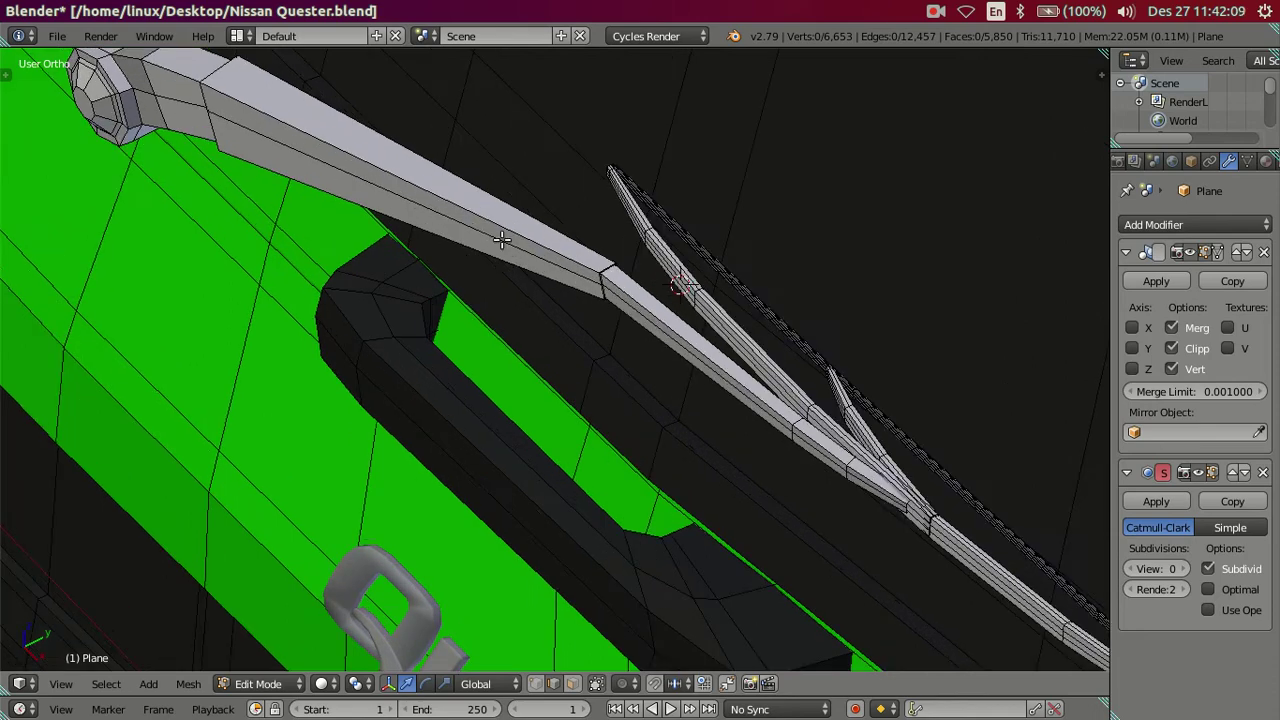
middle_click_drag(474, 268, 610, 362, "shift")
middle_click_drag(852, 480, 663, 326)
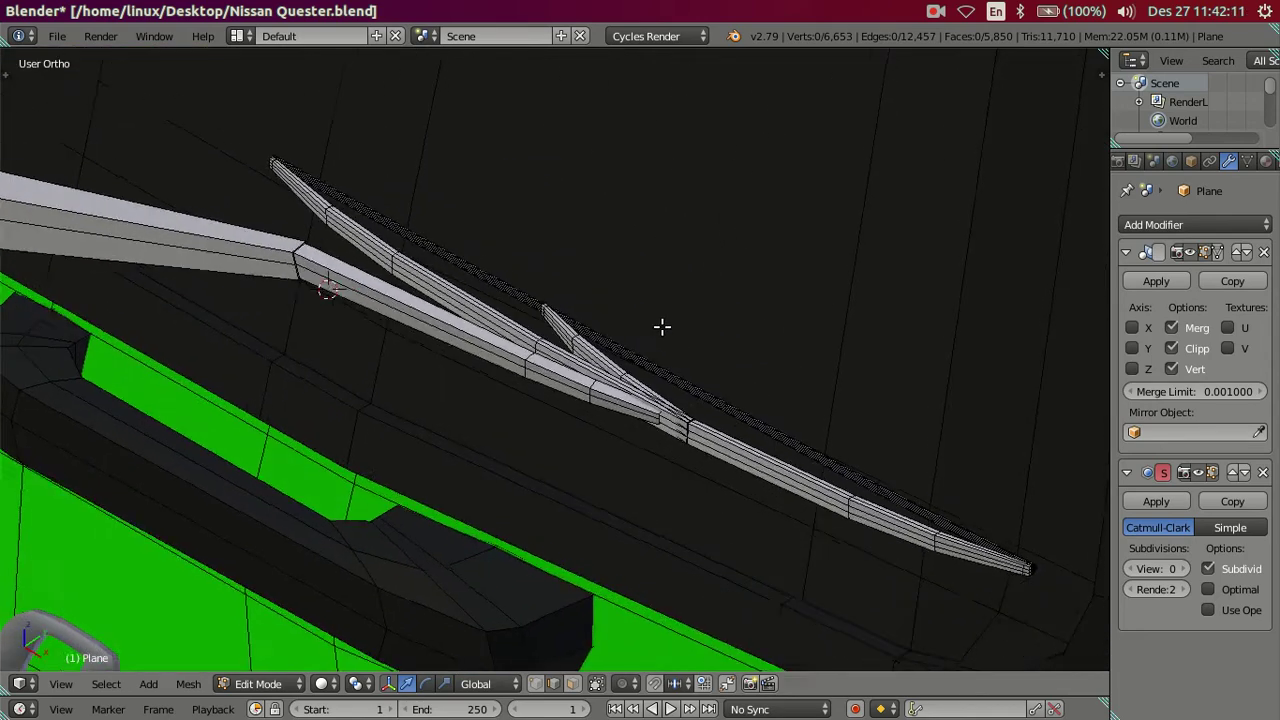
scroll(671, 337, "up", 2)
scroll(631, 450, "up", 3)
scroll(631, 450, "up", 3)
middle_click_drag(503, 334, 828, 530, "shift")
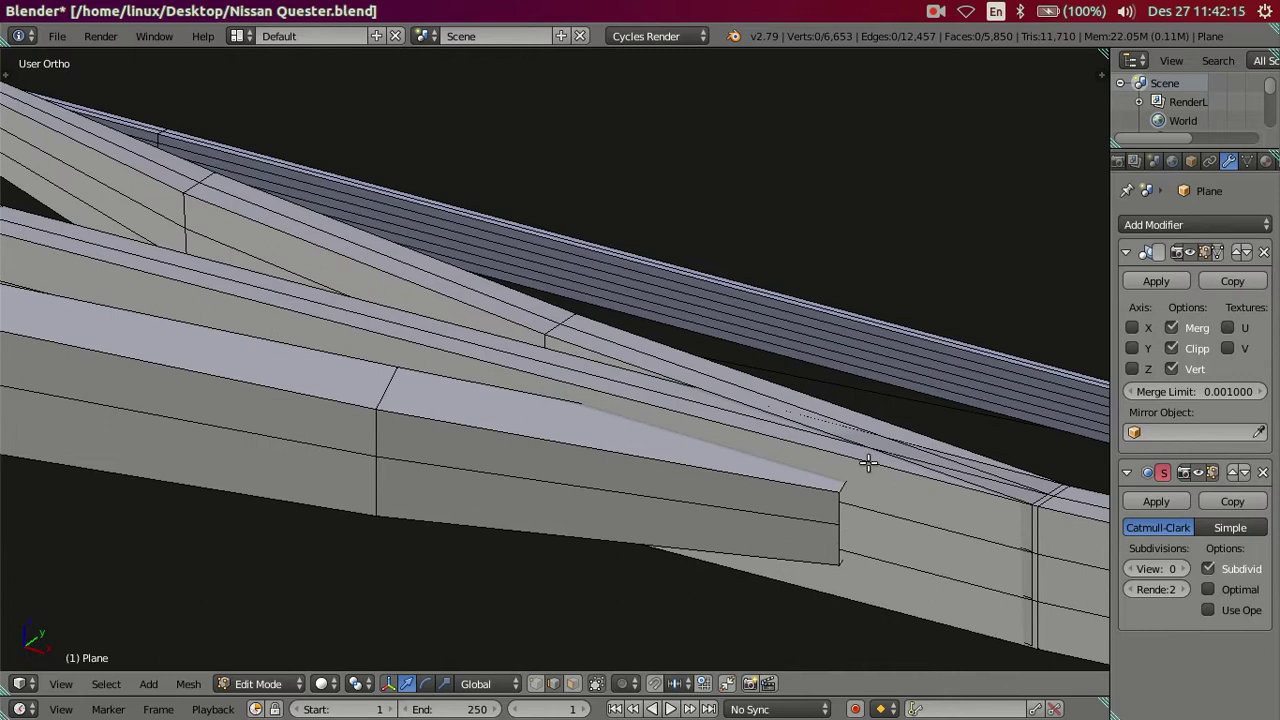
scroll(330, 314, "down", 2)
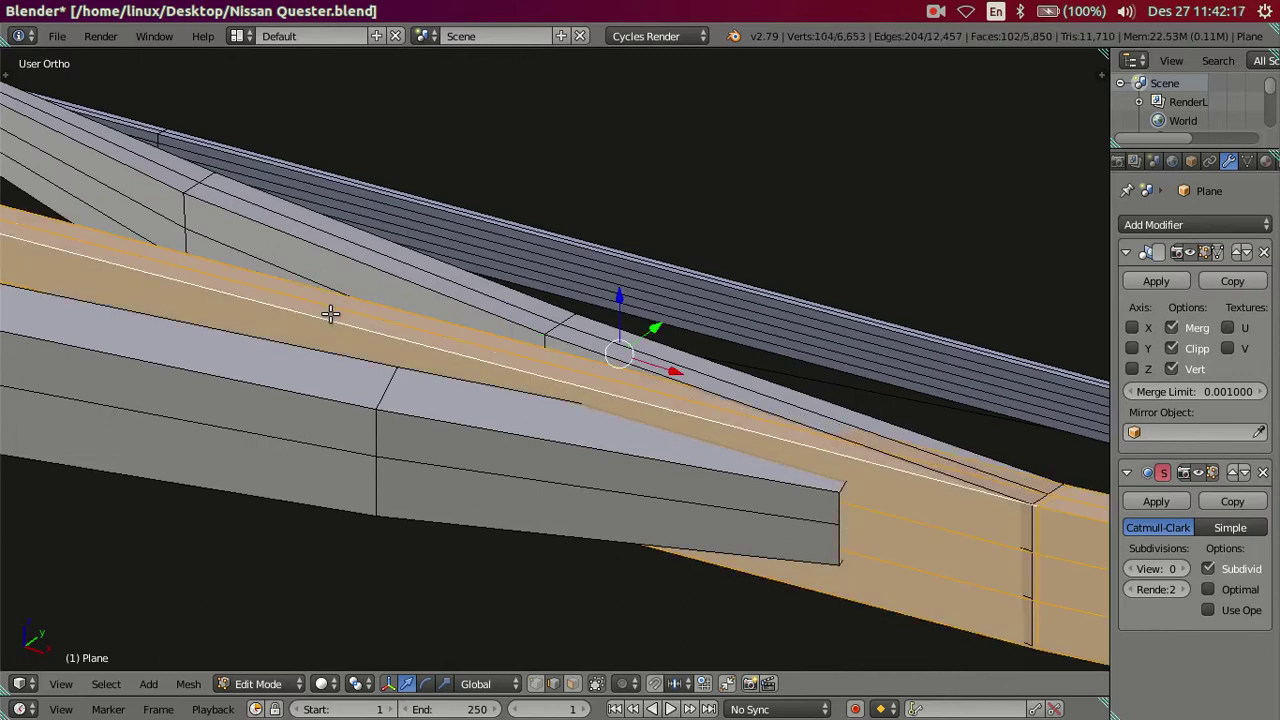
key("a")
mouse_move(583, 466)
middle_mouse_down()
mouse_move(629, 443)
mouse_move(640, 372)
middle_mouse_up()
scroll(640, 371, "down", 2)
key("a")
key("a")
scroll(771, 563, "up", 3)
middle_click_drag(771, 563, 463, 366, "shift")
scroll(537, 484, "up", 1)
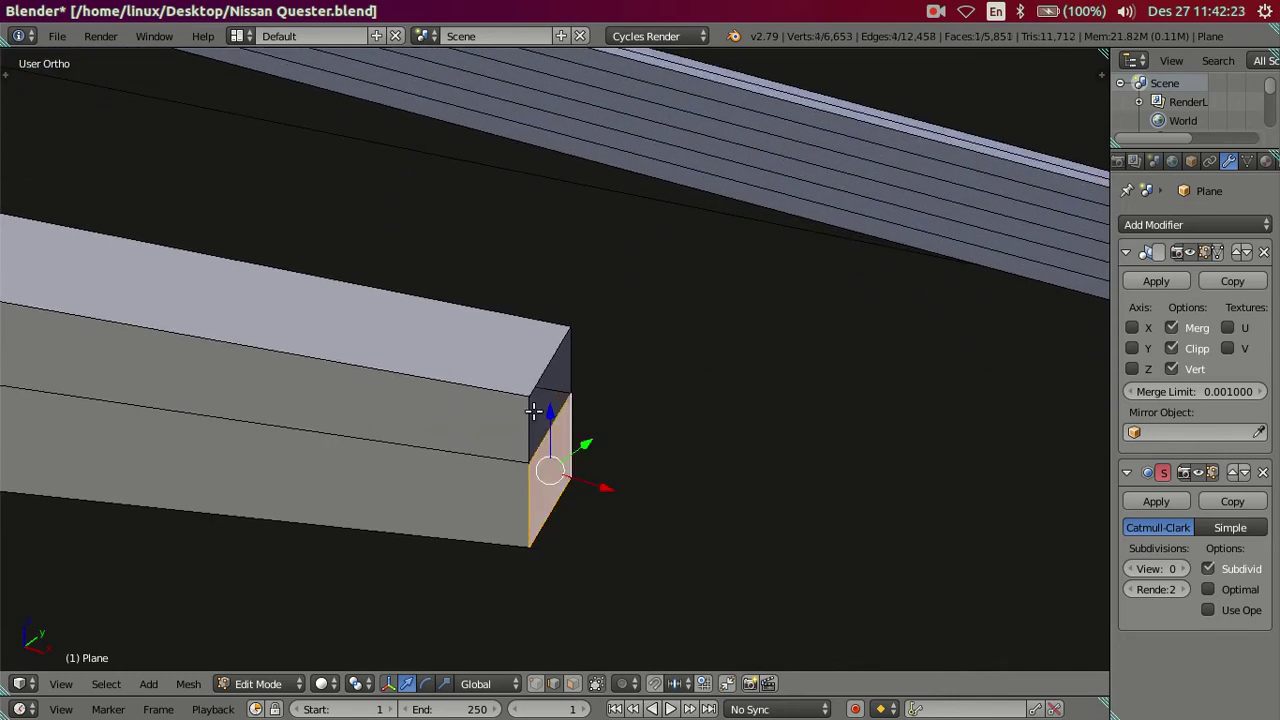
key("f")
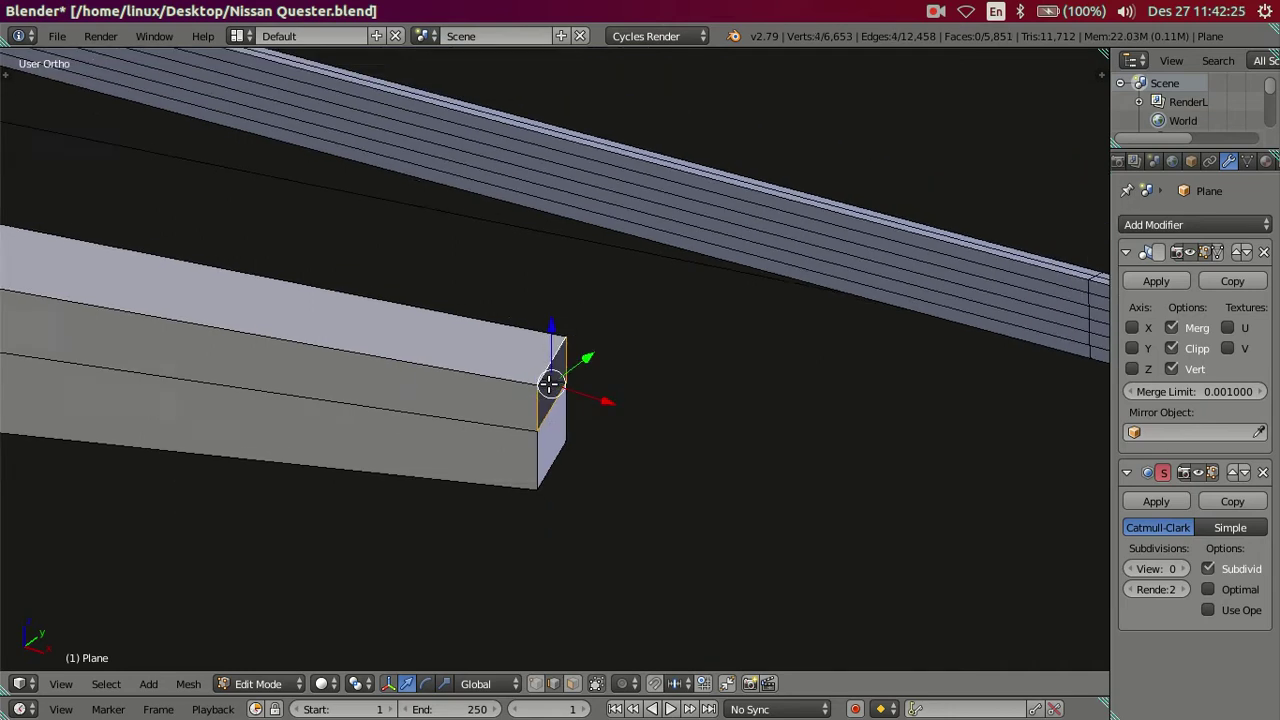
- Add edge loops across the blade block, then dissolve the unwanted ones
scroll(540, 364, "down", 2)
key("a")
scroll(326, 380, "down", 2)
scroll(505, 385, "up", 4)
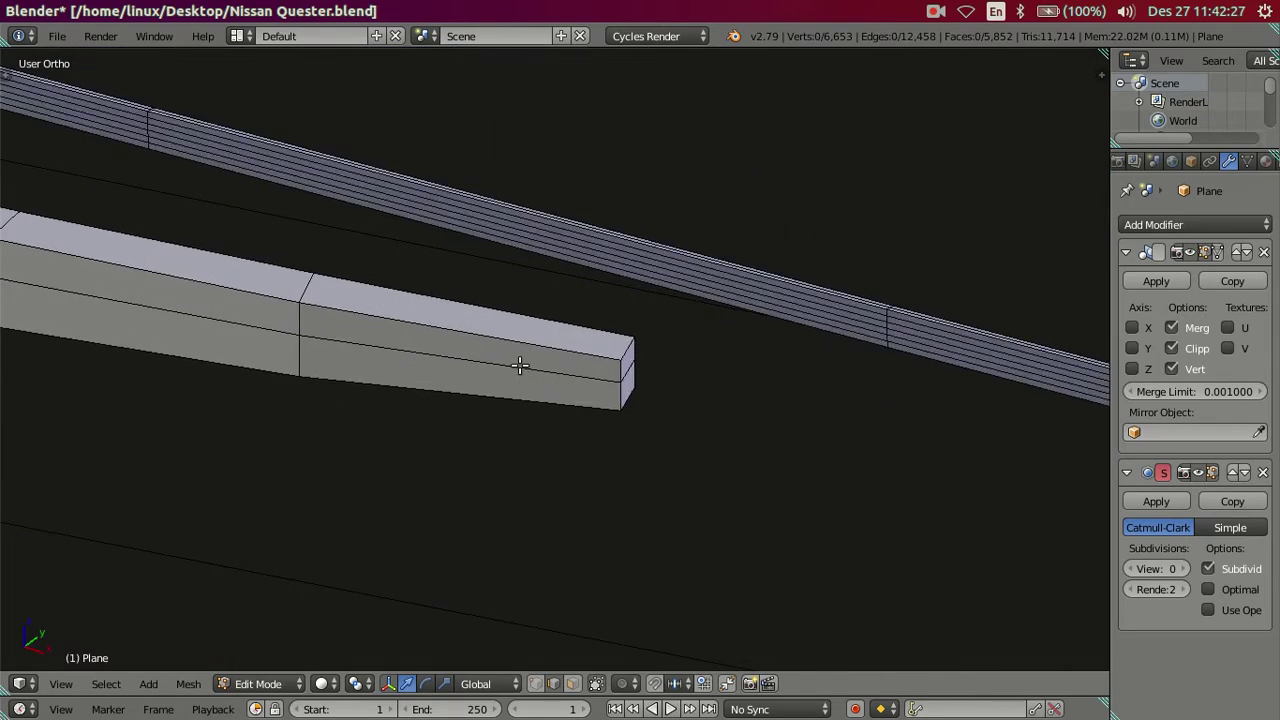
key("ctrl+r")
scroll(494, 325, "up", 14)
left_click(494, 325)
right_click(494, 325)
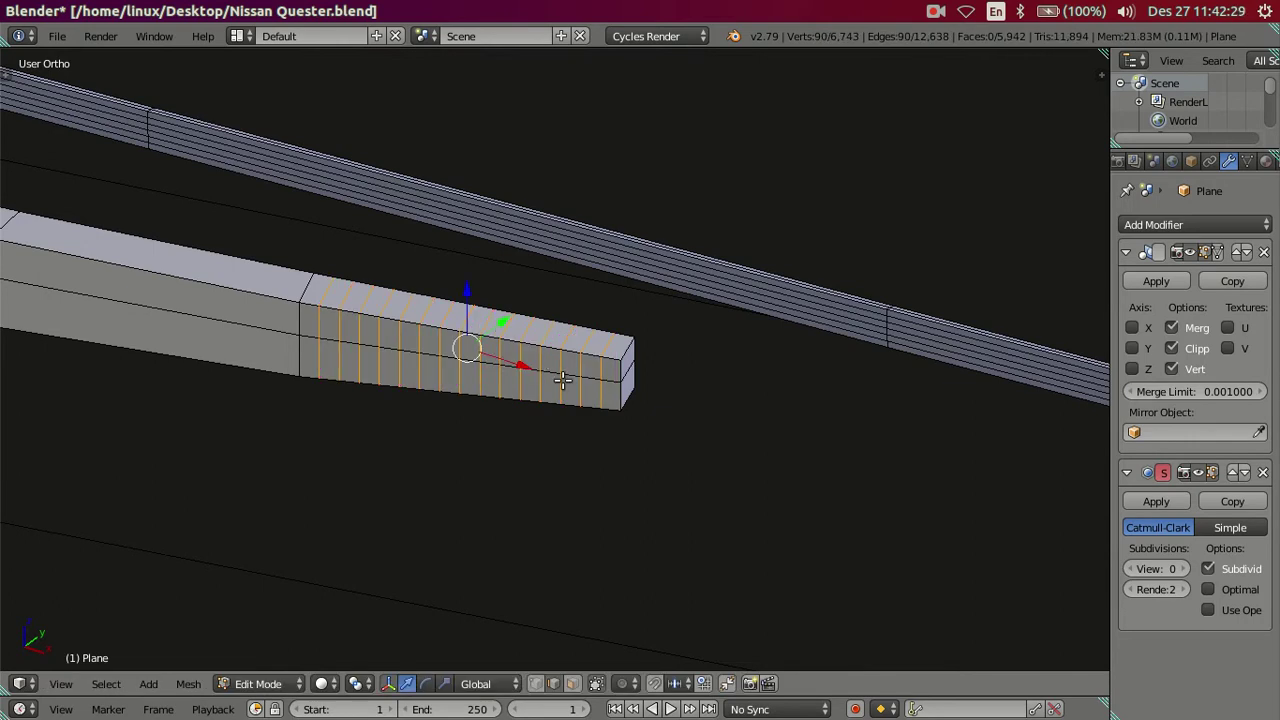
key("x")
left_click(682, 417)
scroll(596, 395, "up", 1)
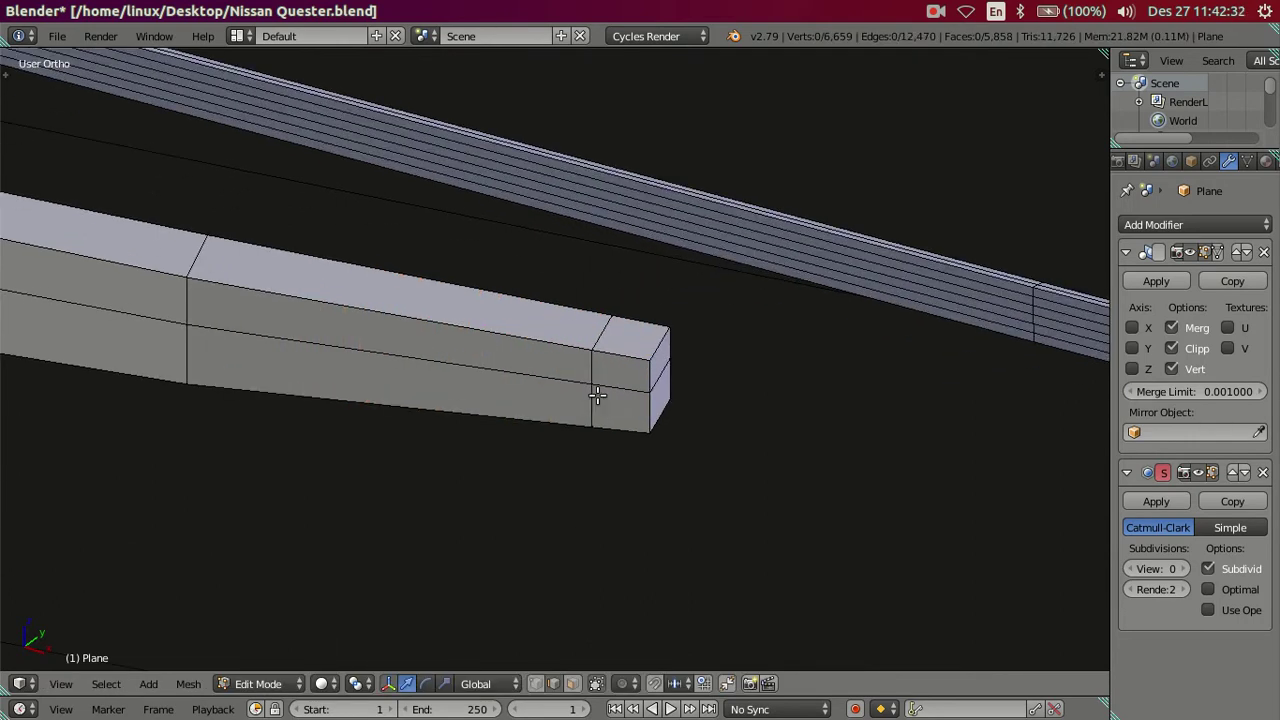
- Cut an edge loop near the blade block's end to tighten its tip
key("ctrl+r")
left_click(654, 347)
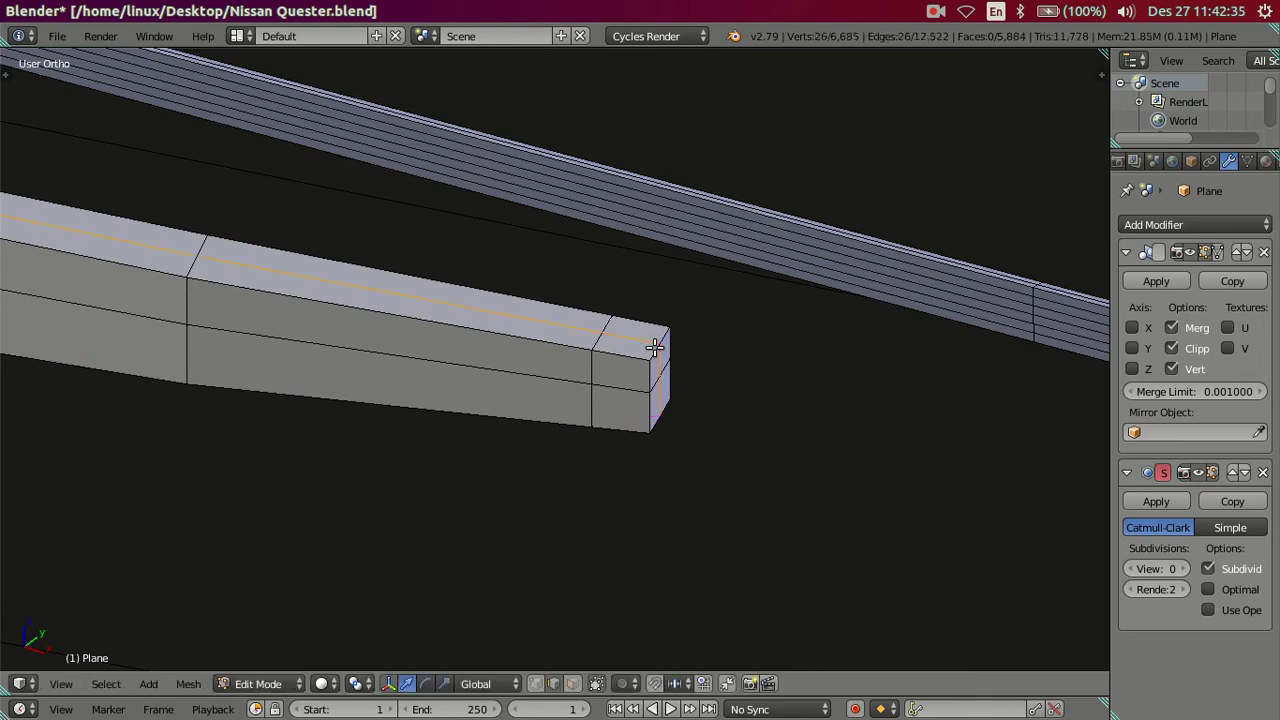
scroll(483, 383, "down", 3)
scroll(697, 437, "down", 2)
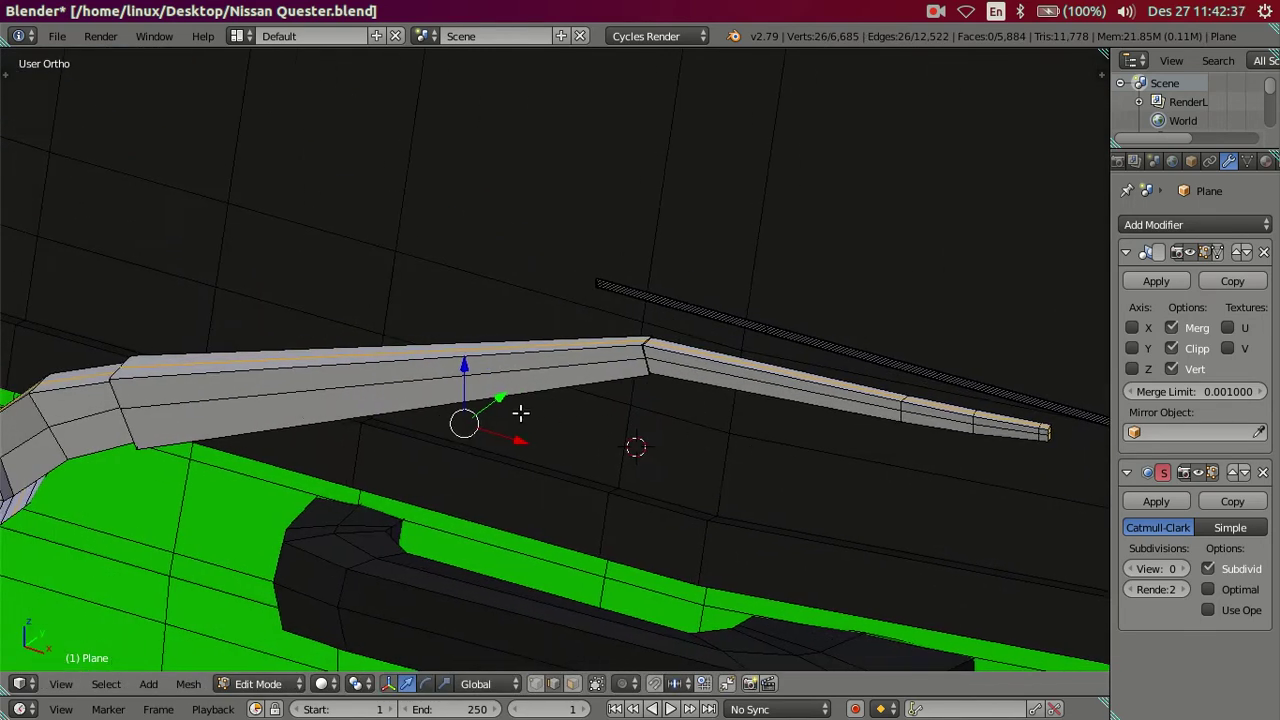
- Add two edge loops along the wiper arm
middle_click_drag(520, 413, 583, 366)
key("a")
middle_click_drag(414, 463, 829, 253)
mouse_move(424, 430)
middle_mouse_down()
mouse_move(474, 431)
mouse_move(443, 534)
mouse_move(528, 426)
mouse_move(600, 389)
middle_mouse_up()
right_click(223, 386, "alt")
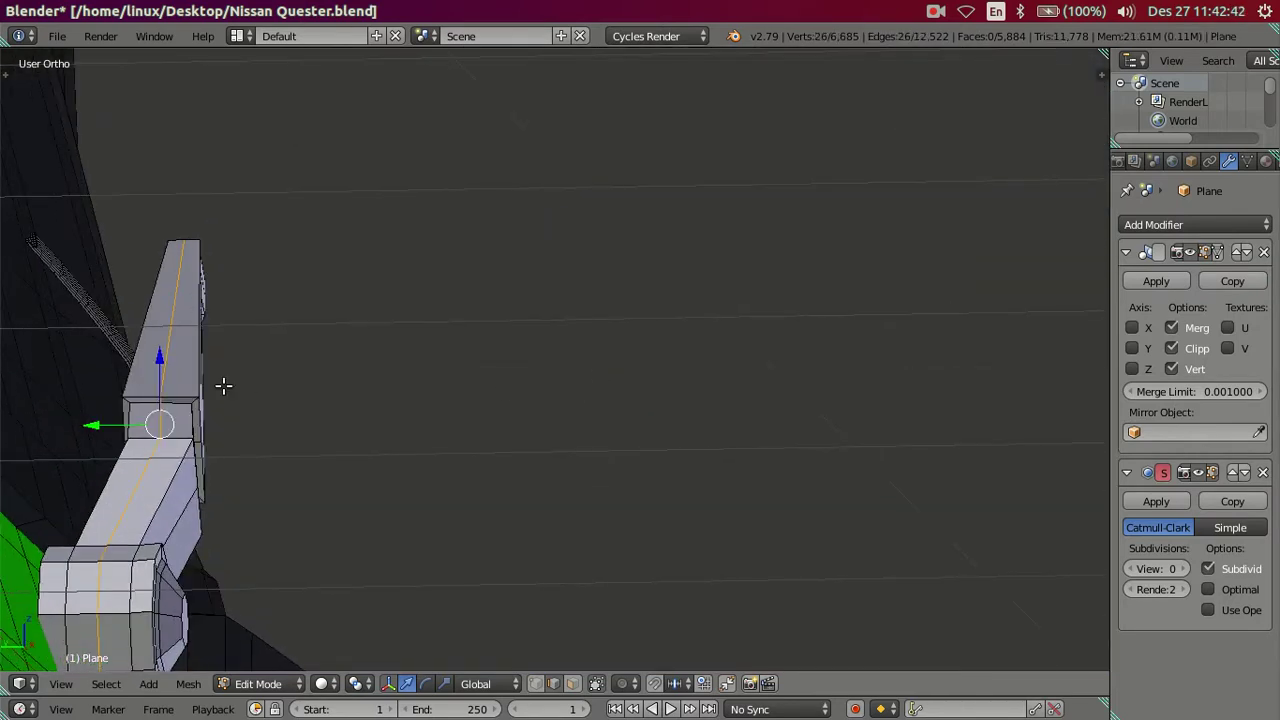
key("ctrl+r")
scroll(157, 400, "up", 1)
left_click(160, 400)
key("a")
middle_click_drag(234, 414, 600, 496)
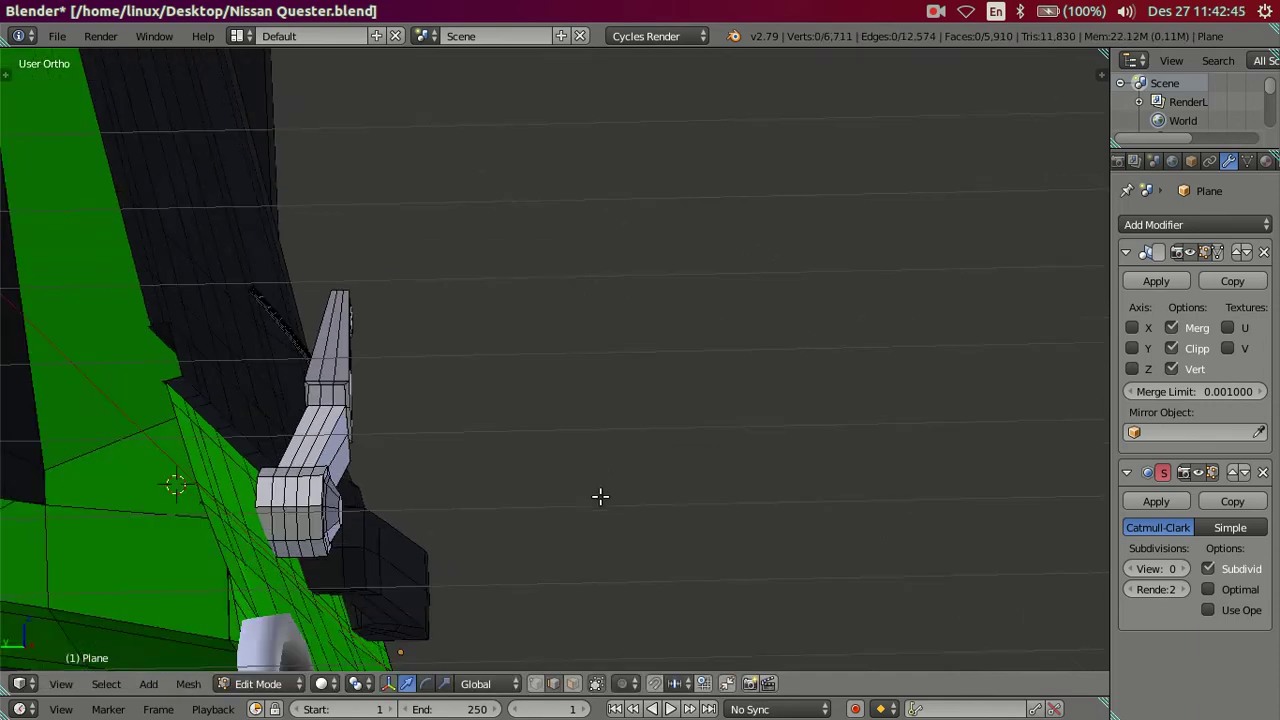
- Raise the wiper's Subdivision Surface viewport level to 2 in Object Mode
key("Tab")
mouse_move(715, 460)
middle_mouse_down()
mouse_move(641, 480)
mouse_move(1094, 552)
middle_mouse_up()
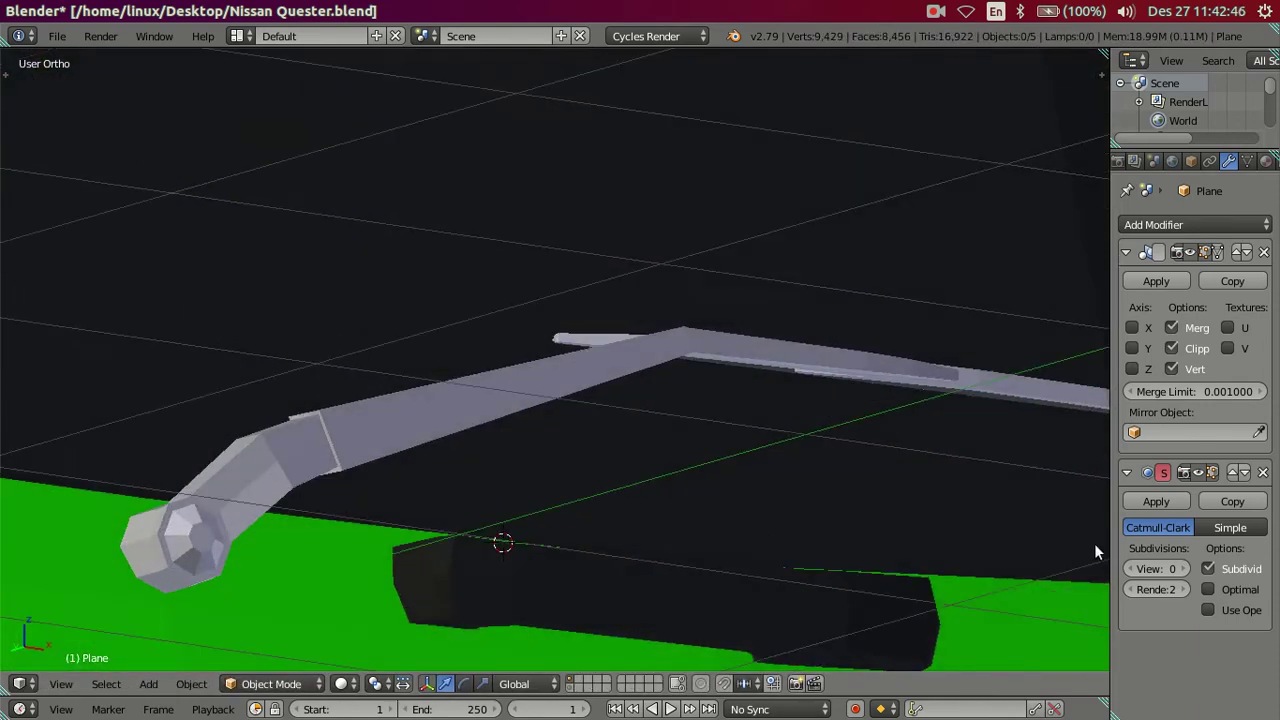
left_click(1181, 568)
left_click(1181, 568)
mouse_move(539, 454)
middle_mouse_down()
mouse_move(717, 442)
mouse_move(585, 522)
mouse_move(717, 472)
mouse_move(519, 427)
middle_mouse_up()
scroll(519, 427, "up", 2)
mouse_move(769, 422)
middle_mouse_down()
mouse_move(666, 443)
mouse_move(706, 423)
middle_mouse_up()
scroll(706, 423, "up", 2)
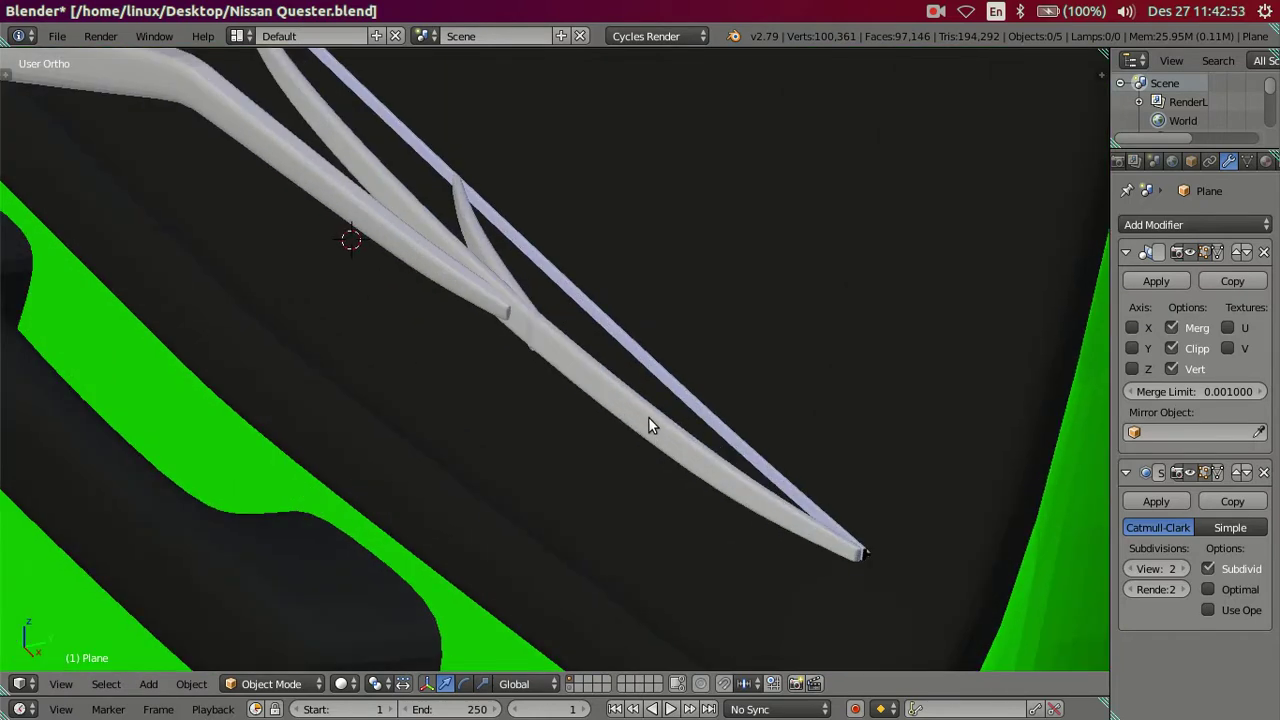
scroll(651, 423, "up", 2)
- Select the whole linked wiper mesh and flip its face normals
key("Tab")
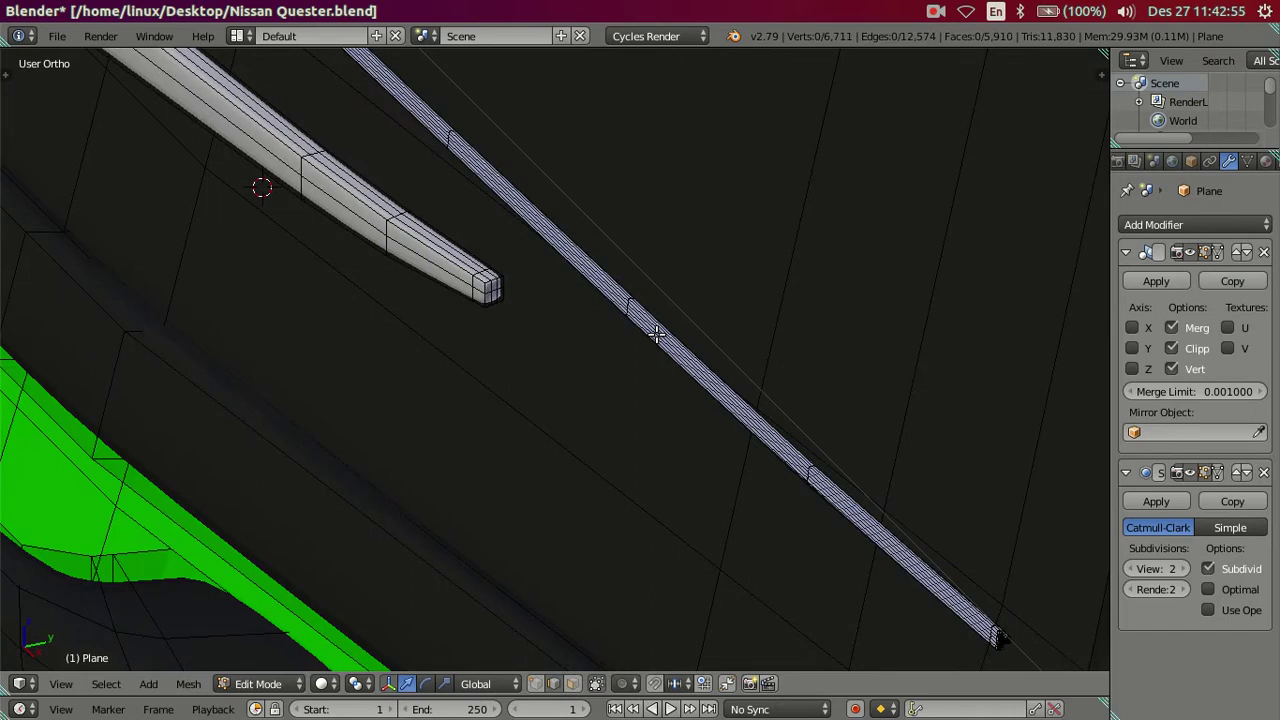
key("a")
right_click(658, 333)
key("ctrl+l")
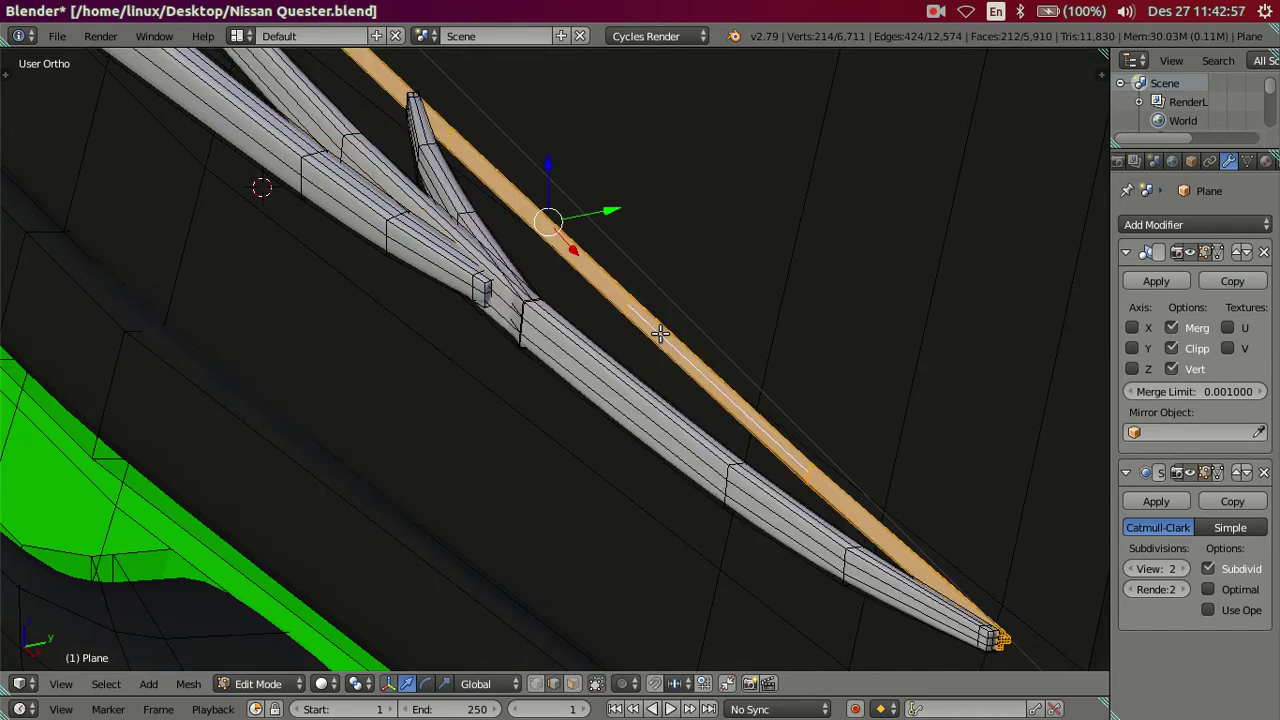
key("ctrl+f")
left_click(626, 204)
key("Tab")
- Orbit around the smoothed wiper arm and struts to inspect them
mouse_move(660, 370)
middle_mouse_down()
mouse_move(561, 398)
mouse_move(608, 473)
mouse_move(585, 431)
mouse_move(567, 460)
middle_mouse_up()
scroll(567, 460, "up", 3)
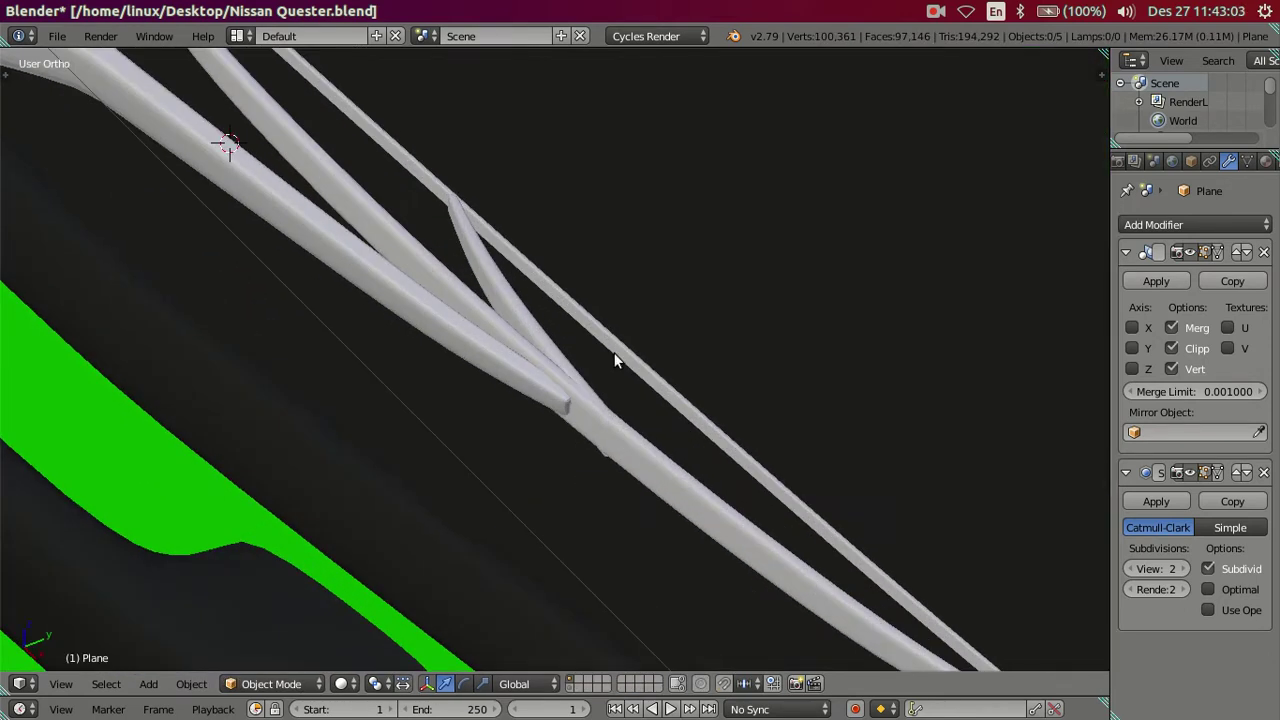
middle_click_drag(615, 362, 573, 366)
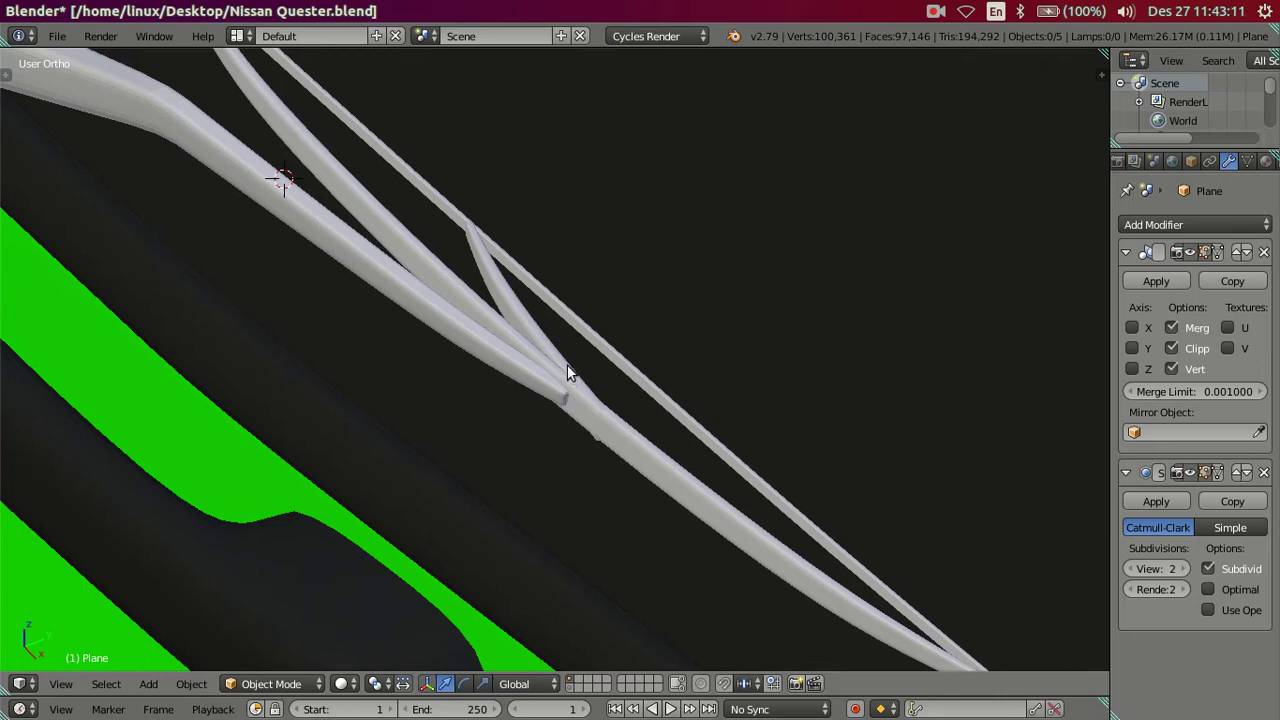
scroll(567, 363, "down", 5)
mouse_move(675, 416)
middle_mouse_down()
mouse_move(773, 524)
mouse_move(854, 441)
mouse_move(944, 385)
mouse_move(1020, 393)
mouse_move(1000, 389)
middle_mouse_up()
mouse_move(900, 309)
middle_mouse_down()
mouse_move(829, 123)
mouse_move(707, 438)
mouse_move(663, 429)
middle_mouse_up()
scroll(883, 406, "up", 4)
mouse_move(883, 406)
middle_mouse_down()
mouse_move(777, 463)
mouse_move(797, 466)
middle_mouse_up()
- Enter Edit Mode and orbit in close to the joint of the wiper struts
key("Tab")
middle_click_drag(880, 486, 922, 518)
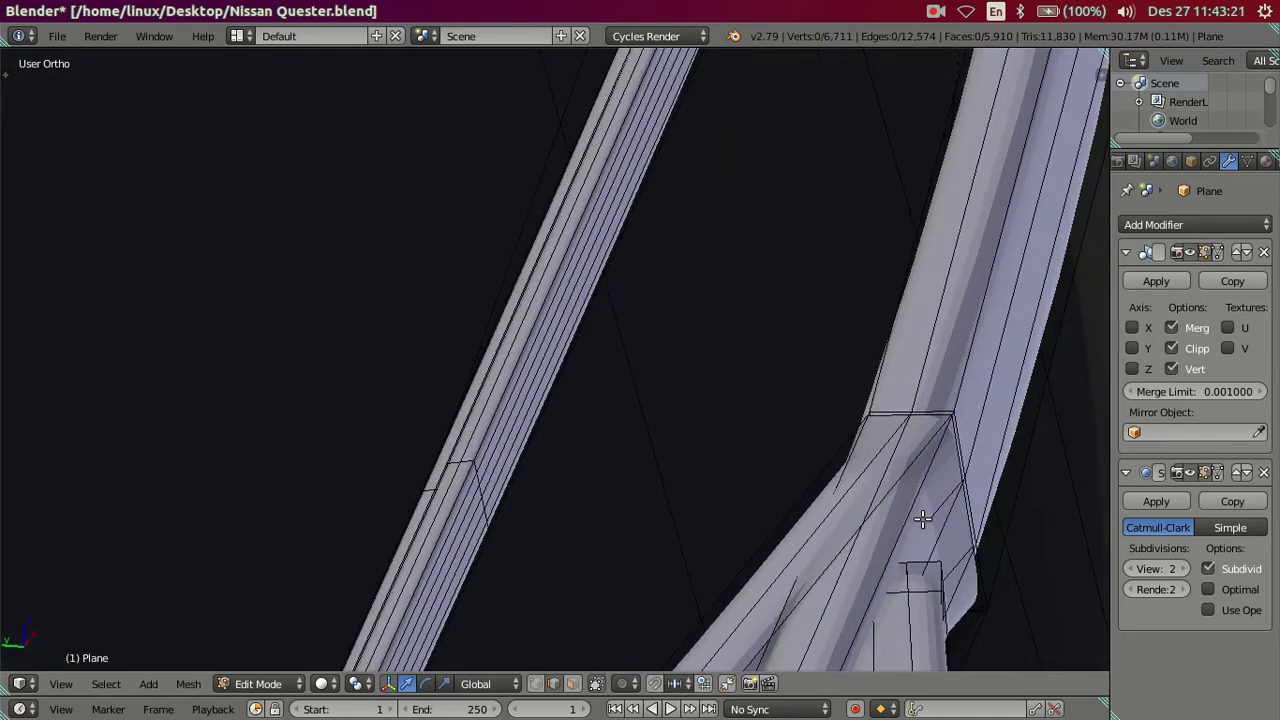
mouse_move(957, 443)
middle_mouse_down()
mouse_move(794, 514)
mouse_move(743, 565)
mouse_move(900, 551)
mouse_move(589, 606)
mouse_move(687, 590)
mouse_move(694, 391)
middle_mouse_up()
scroll(690, 560, "up", 3)
scroll(758, 479, "up", 2)
mouse_move(829, 466)
middle_mouse_down()
mouse_move(863, 429)
mouse_move(909, 449)
mouse_move(944, 345)
middle_mouse_up()
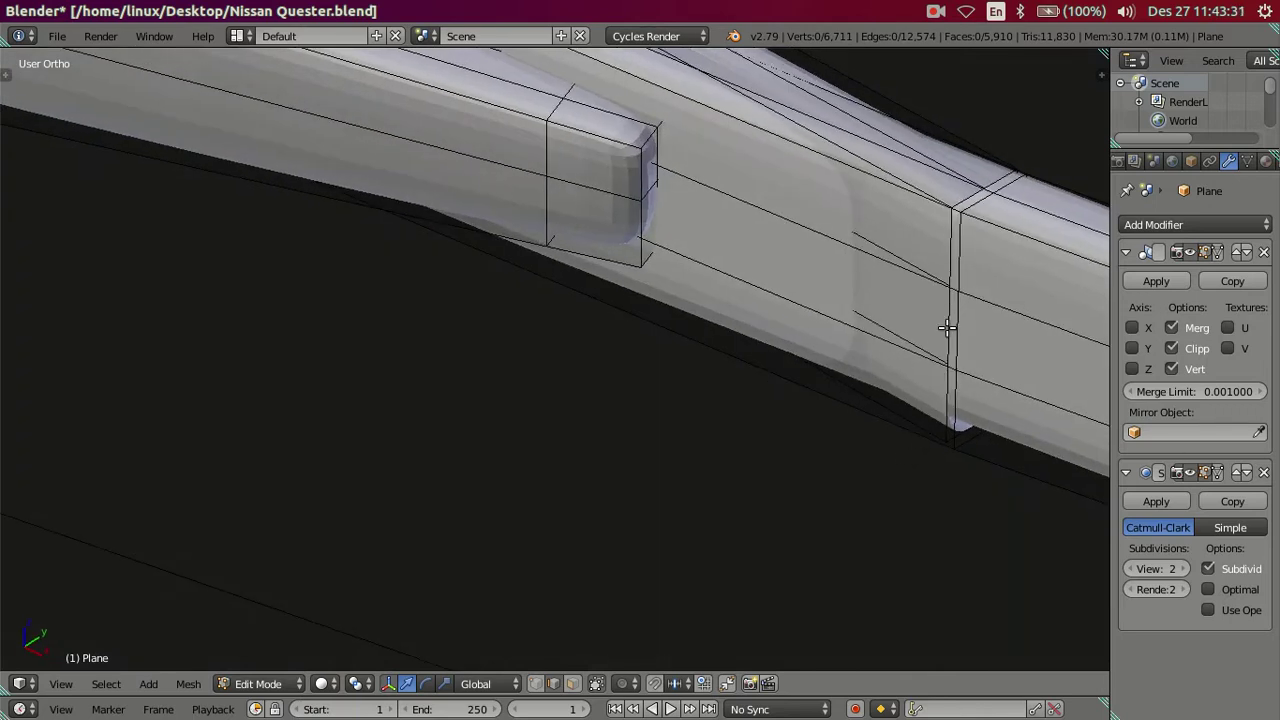
scroll(920, 397, "down", 2)
mouse_move(920, 397)
middle_mouse_down()
mouse_move(880, 423)
mouse_move(847, 366)
middle_mouse_up()
- Nudge the strut joint edge slightly along Y, then view the cab's front corner
left_click_drag(843, 359, 865, 358)
mouse_move(856, 378)
middle_mouse_down()
mouse_move(811, 383)
mouse_move(798, 361)
middle_mouse_up()
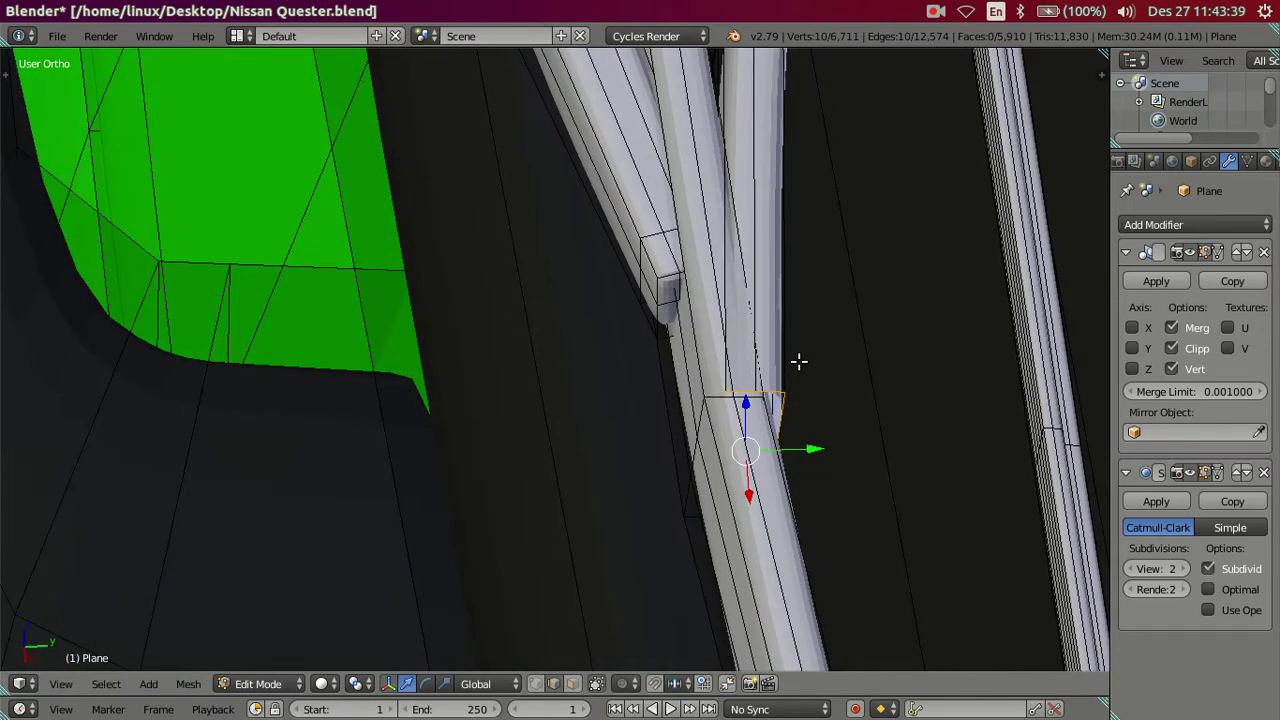
left_click_drag(812, 447, 802, 443)
key("Tab")
mouse_move(803, 441)
middle_mouse_down()
mouse_move(756, 444)
mouse_move(731, 436)
mouse_move(779, 443)
mouse_move(601, 404)
mouse_move(757, 377)
mouse_move(740, 374)
middle_mouse_up()
mouse_move(650, 393)
middle_mouse_down()
mouse_move(517, 420)
mouse_move(534, 400)
mouse_move(574, 237)
mouse_move(366, 480)
mouse_move(569, 430)
mouse_move(1013, 536)
middle_mouse_up()
scroll(569, 424, "up", 5)
- Drop the subdivision preview to 0 and nudge the wiper's end cap face slightly
key("Tab")
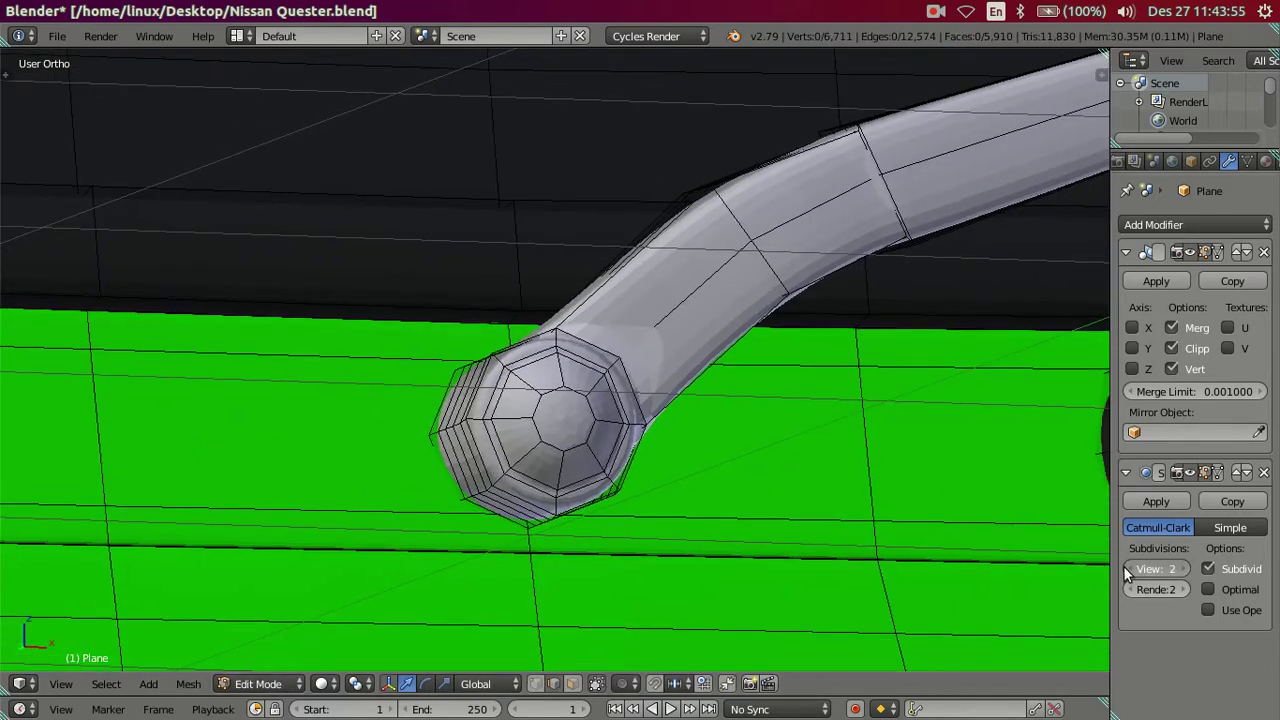
left_click(1128, 569)
left_click(1128, 569)
scroll(711, 510, "up", 3)
scroll(661, 453, "down", 4)
mouse_move(680, 451)
middle_mouse_down()
mouse_move(583, 474)
mouse_move(626, 400)
middle_mouse_up()
scroll(626, 400, "up", 3)
scroll(626, 400, "up", 3)
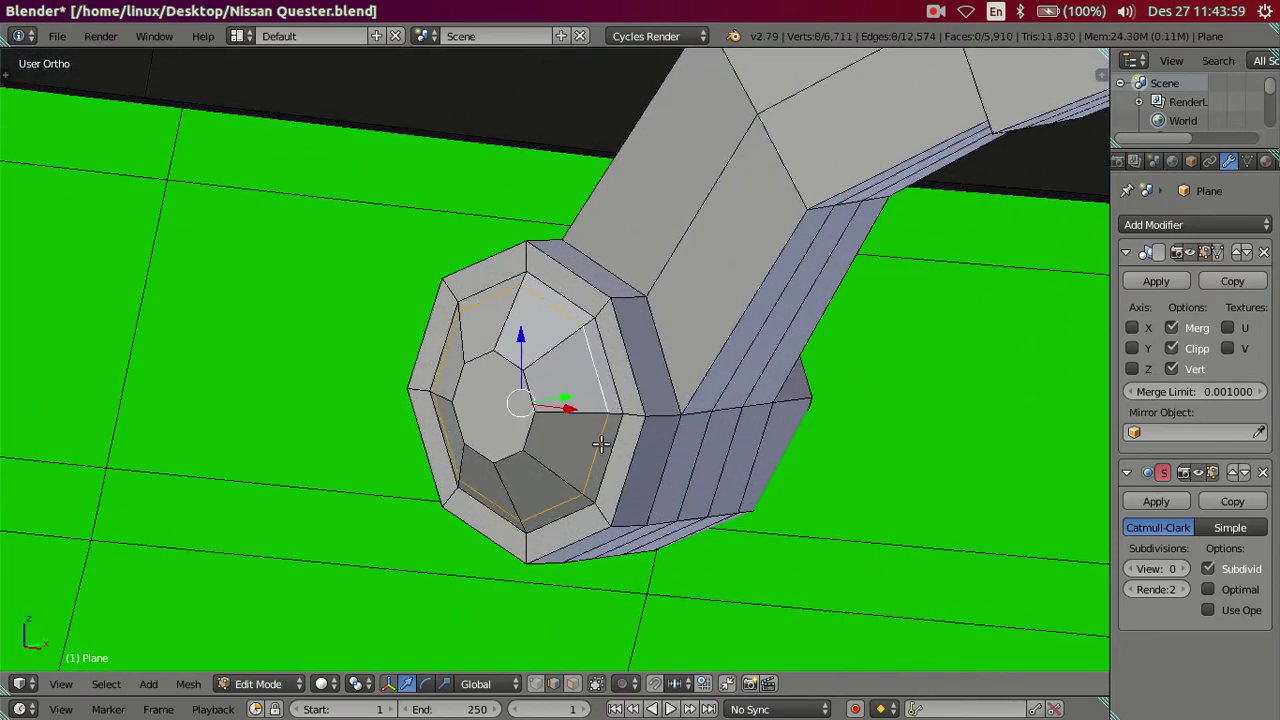
middle_click_drag(600, 444, 563, 438)
left_click_drag(528, 440, 535, 436)
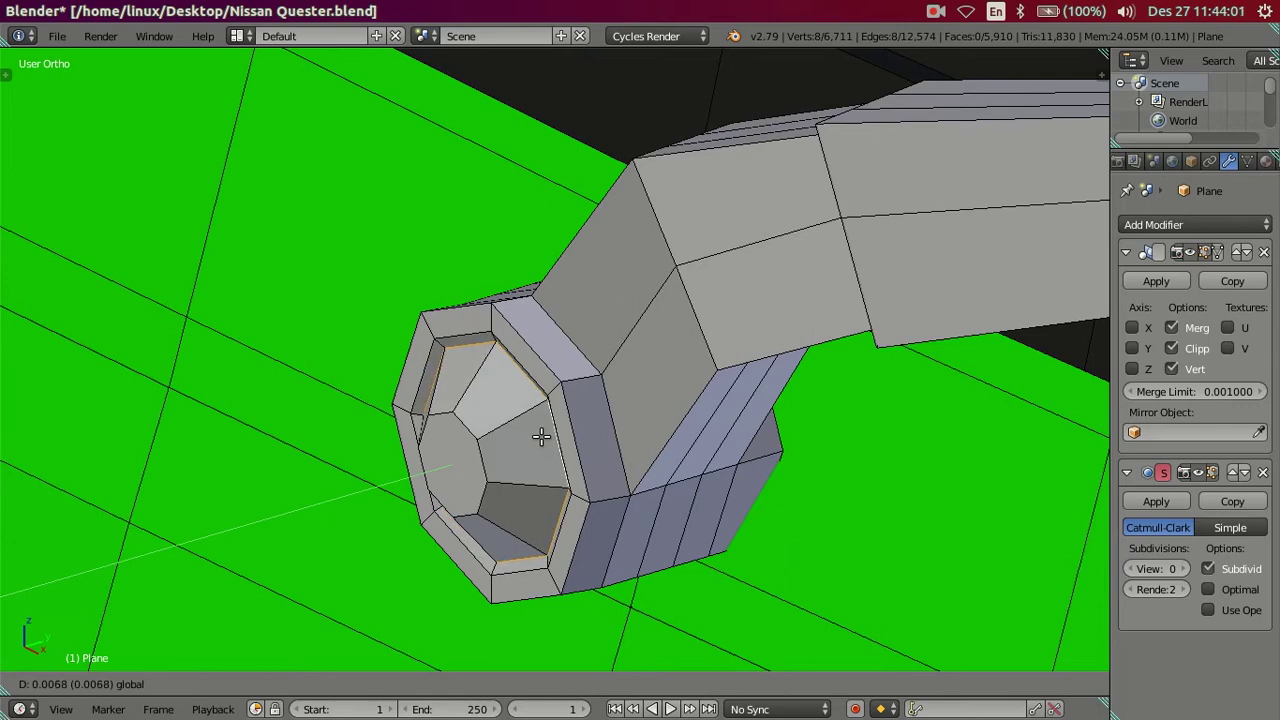
left_click(544, 435)
- Cut edge loops into the end cap and dissolve the extra ones
mouse_move(544, 435)
middle_mouse_down()
mouse_move(586, 300)
mouse_move(606, 364)
mouse_move(629, 234)
mouse_move(663, 337)
mouse_move(725, 351)
mouse_move(712, 368)
middle_mouse_up()
key("a")
scroll(664, 342, "up", 1)
key("ctrl+r")
scroll(725, 374, "up", 5)
left_click(731, 379)
key("x")
left_click(854, 451)
- Preview the cap smoothed at level 2, then set the preview back to 0
mouse_move(823, 523)
middle_mouse_down()
mouse_move(830, 468)
mouse_move(811, 428)
middle_mouse_up()
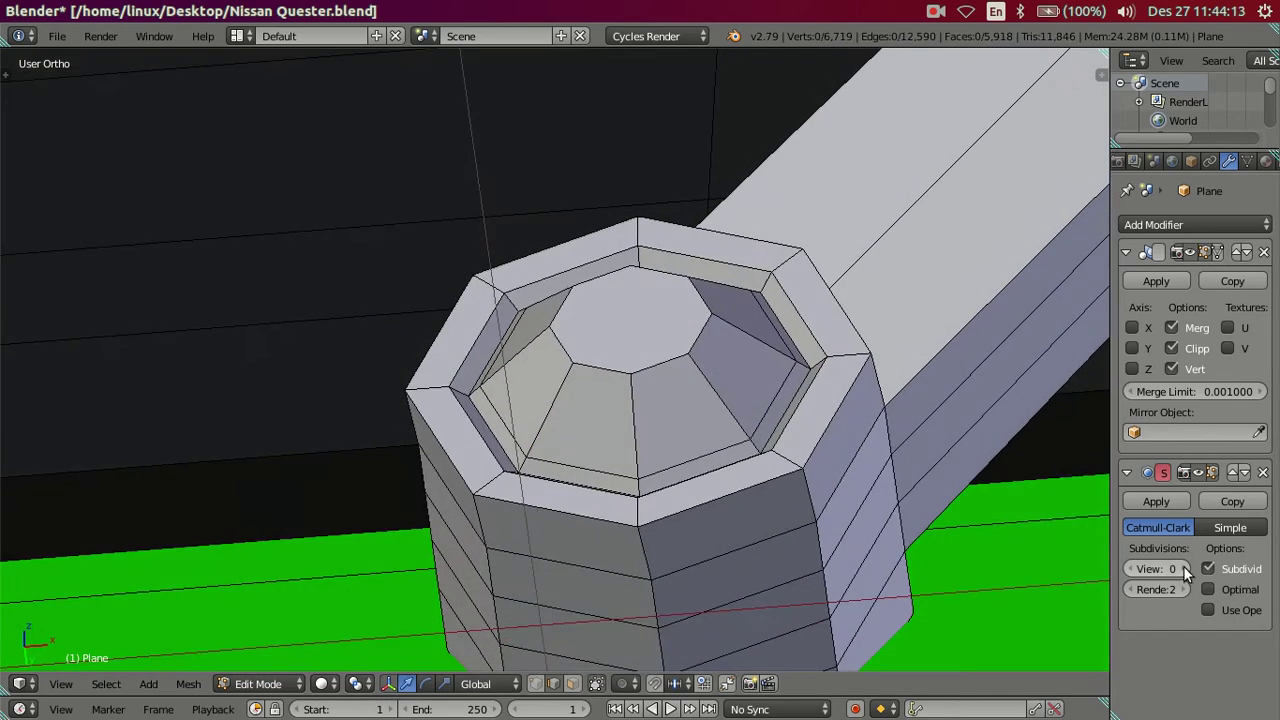
left_click(1183, 568)
left_click(1183, 568)
key("Tab")
mouse_move(673, 410)
middle_mouse_down()
mouse_move(805, 482)
mouse_move(748, 423)
middle_mouse_up()
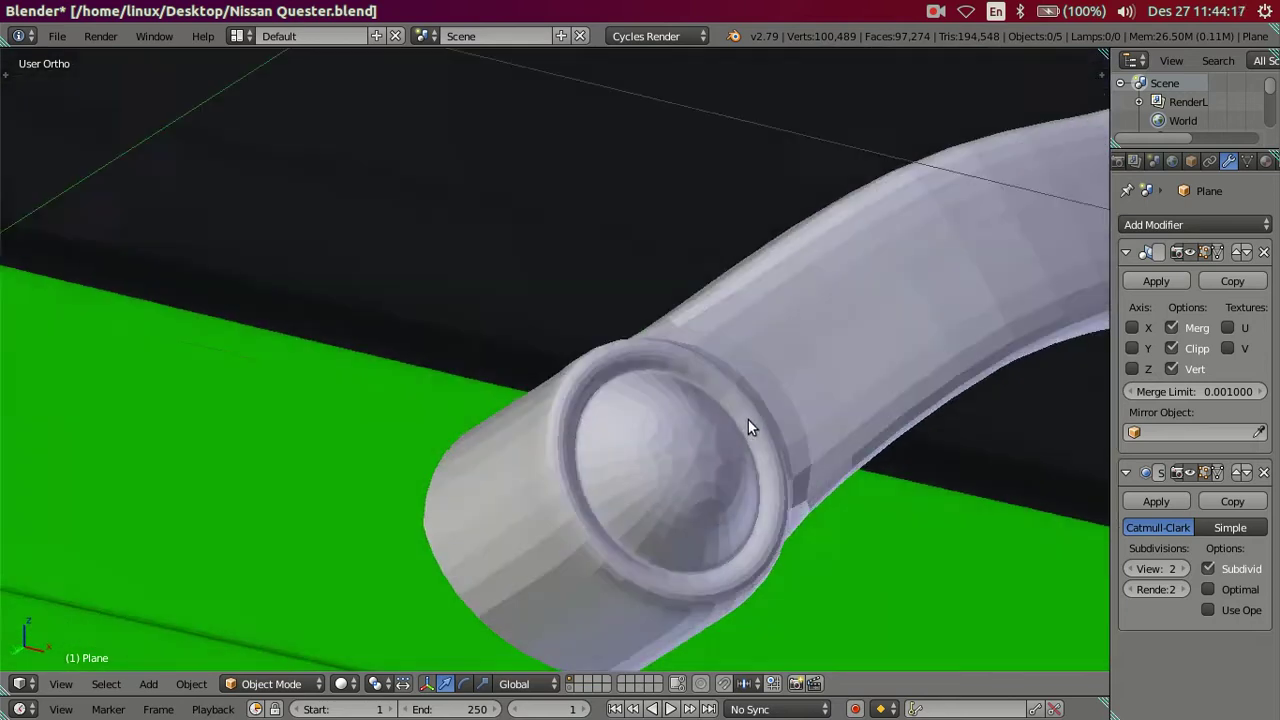
left_click(1131, 568)
left_click(1131, 568)
- Add an inner edge loop to the cap and scale its centre face to about 0.78
key("Tab")
middle_click_drag(903, 504, 831, 543)
key("ctrl+r")
left_click(790, 430)
right_click(773, 420)
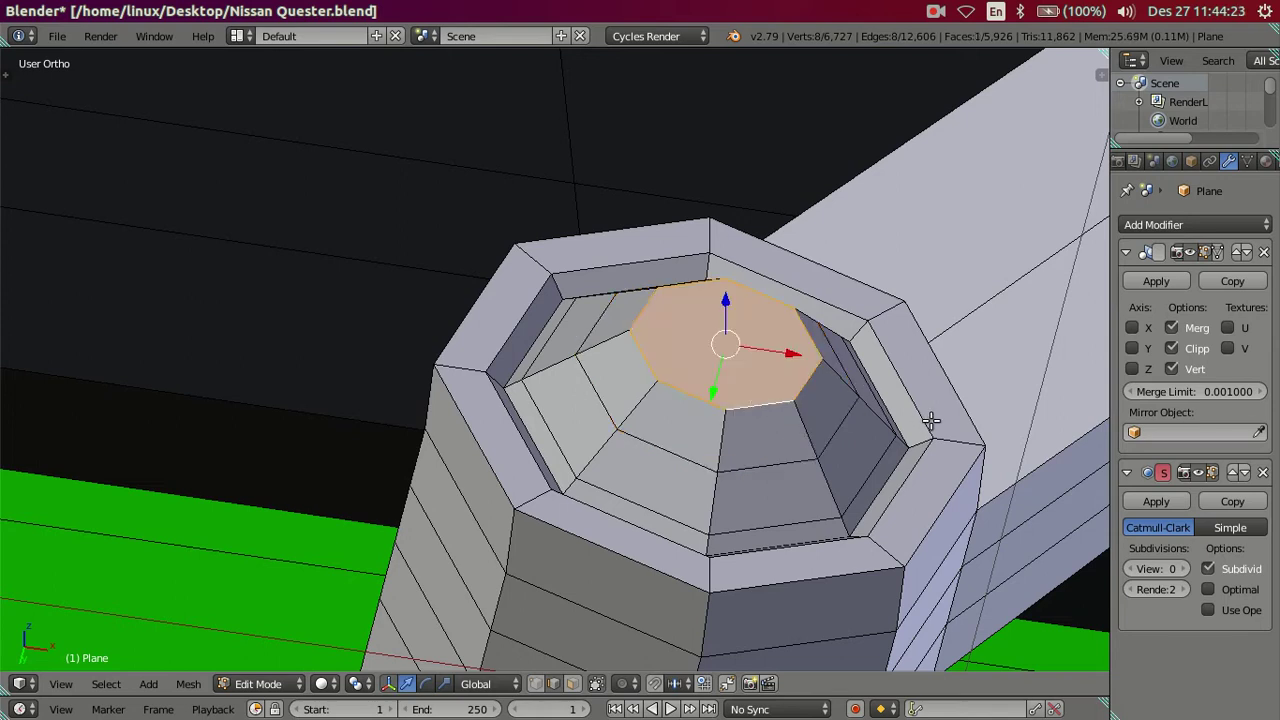
key("s")
left_click(855, 413)
- Smooth the wiper at subdivision level 2 in Object Mode
mouse_move(837, 414)
middle_mouse_down()
mouse_move(737, 509)
mouse_move(981, 560)
middle_mouse_up()
key("Tab")
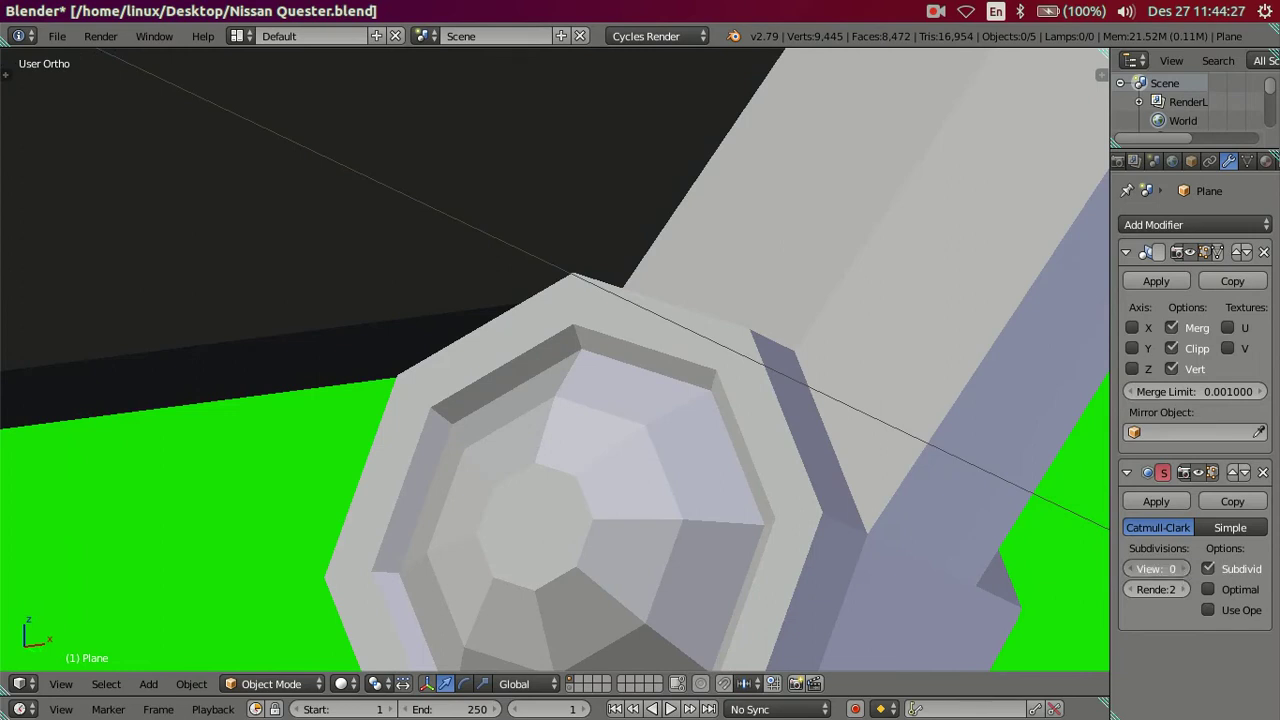
key("ctrl+2")
scroll(802, 471, "down", 3)
mouse_move(533, 438)
middle_mouse_down()
mouse_move(732, 507)
mouse_move(720, 478)
mouse_move(814, 500)
mouse_move(849, 531)
mouse_move(671, 437)
mouse_move(499, 379)
middle_mouse_up()
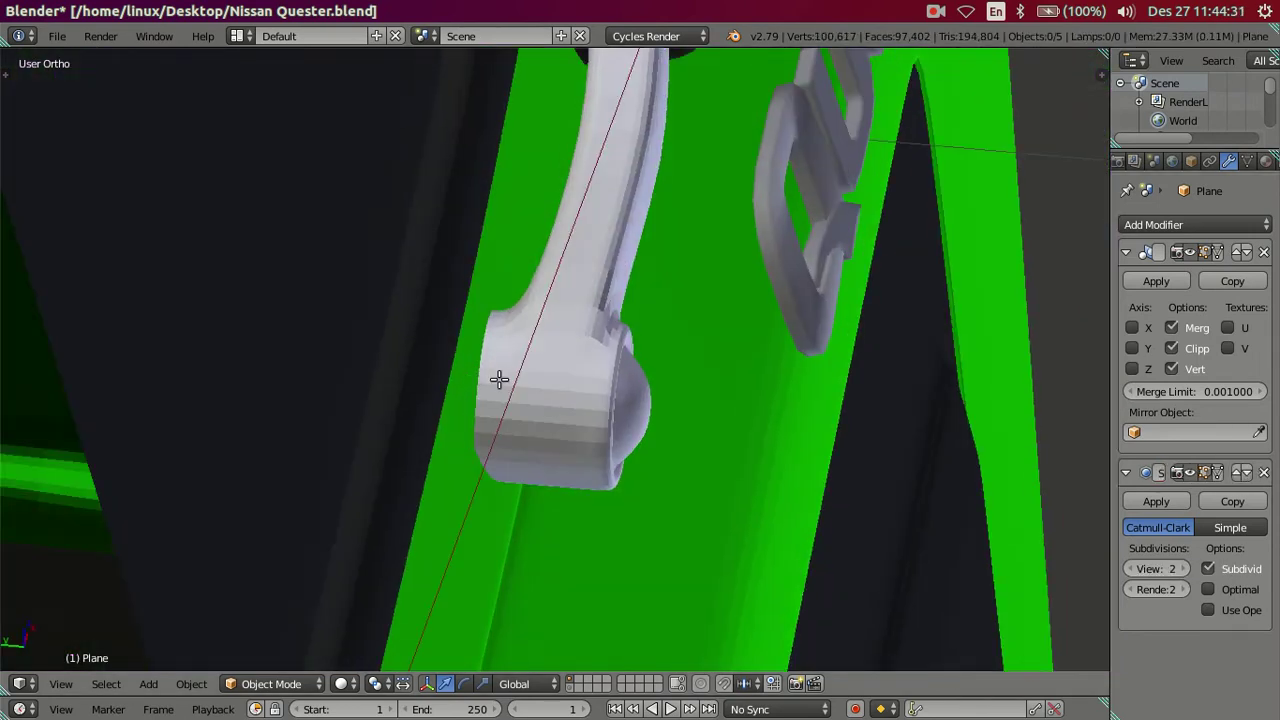
- Drop the subdivision preview to 0 and add two centred edge loops to the block
key("Tab")
left_click(1134, 571)
left_click(1134, 571)
scroll(551, 363, "up", 3)
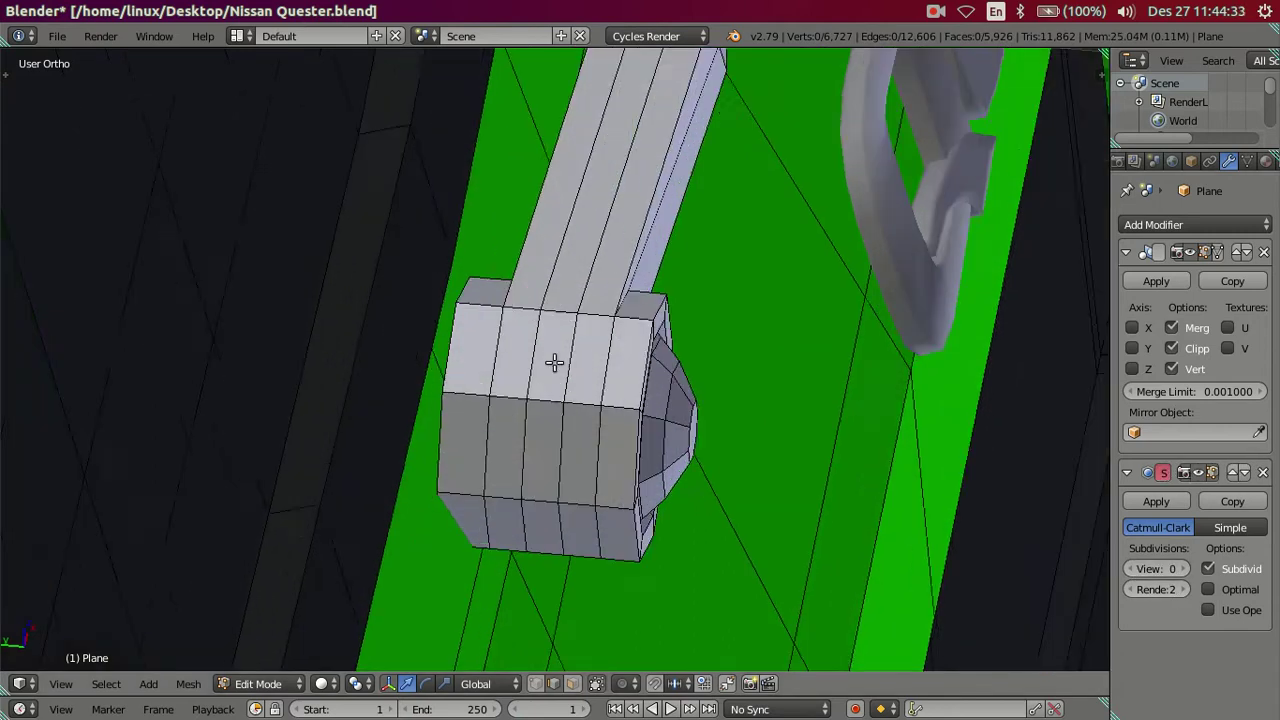
scroll(477, 323, "up", 2)
middle_click_drag(477, 323, 475, 308)
key("ctrl+r")
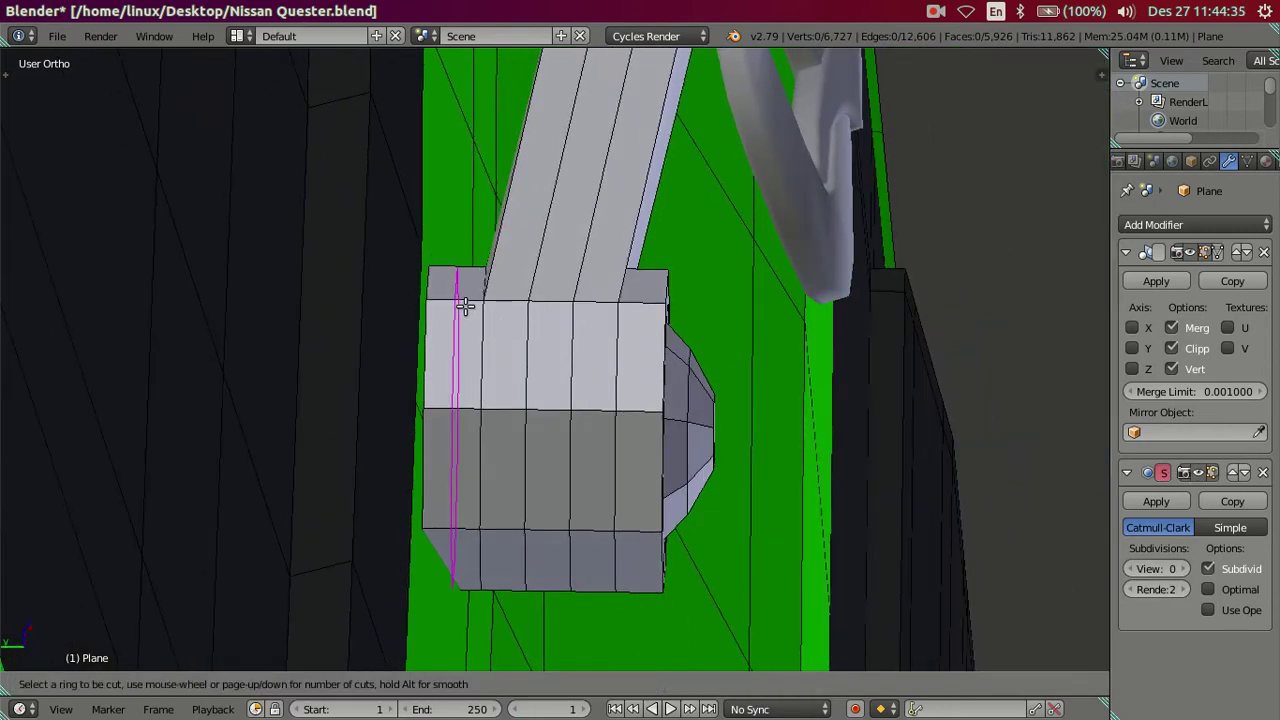
left_click(465, 307)
right_click(465, 307)
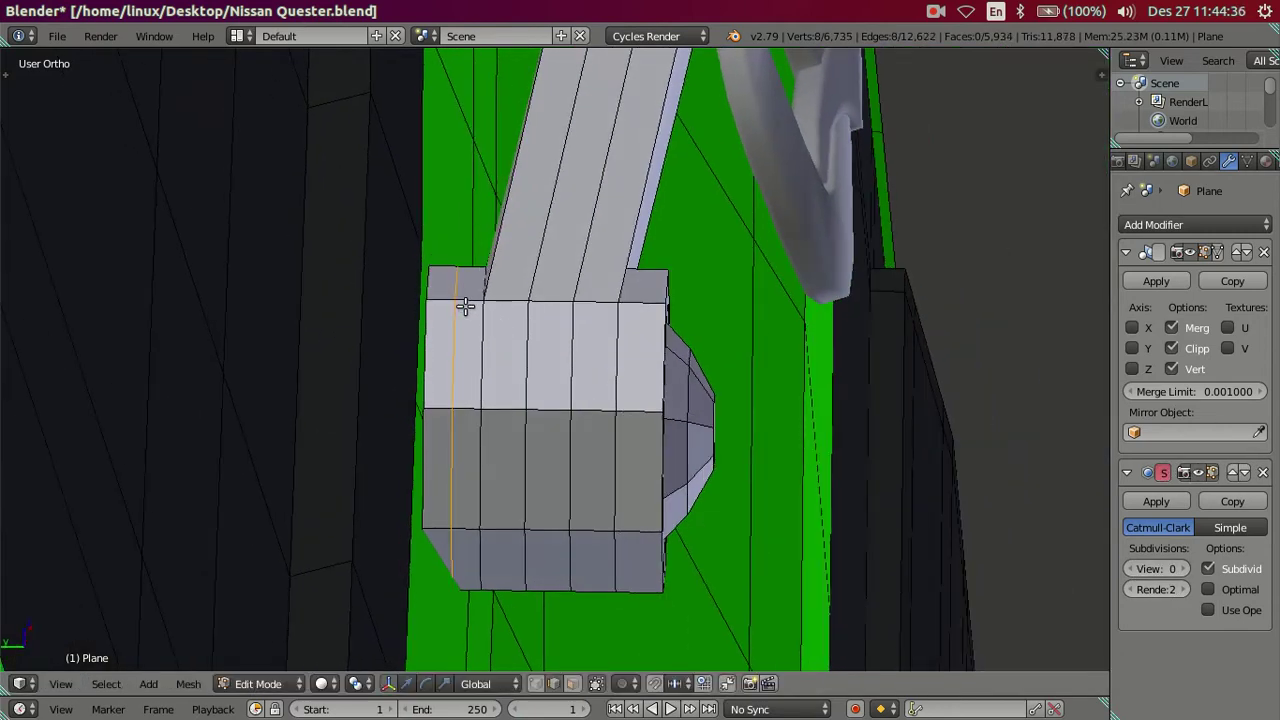
key("ctrl+r")
left_click(640, 304)
right_click(640, 304)
key("Tab")
- Cut several edge loops across the wiper arm, then dissolve them all again
mouse_move(909, 445)
middle_mouse_down()
mouse_move(761, 440)
mouse_move(712, 417)
middle_mouse_up()
middle_click_drag(824, 410, 829, 304)
key("Tab")
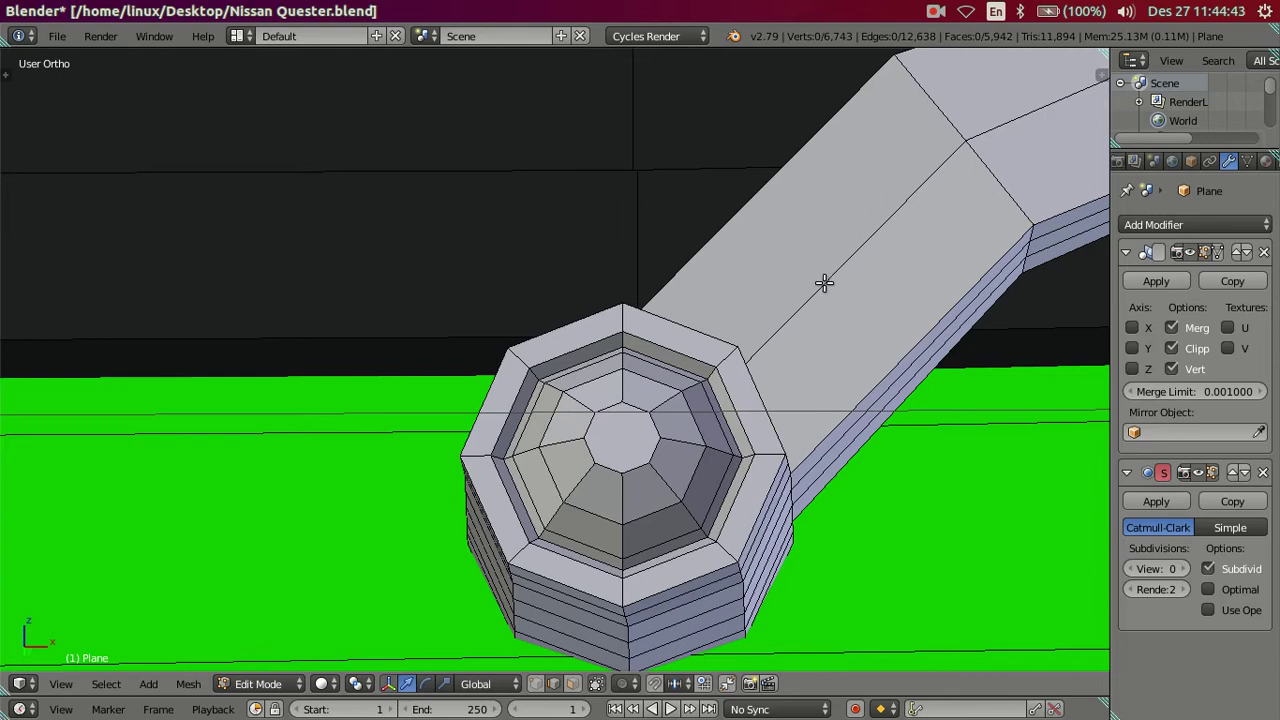
key("ctrl+r")
scroll(824, 283, "up", 7)
left_click(820, 300)
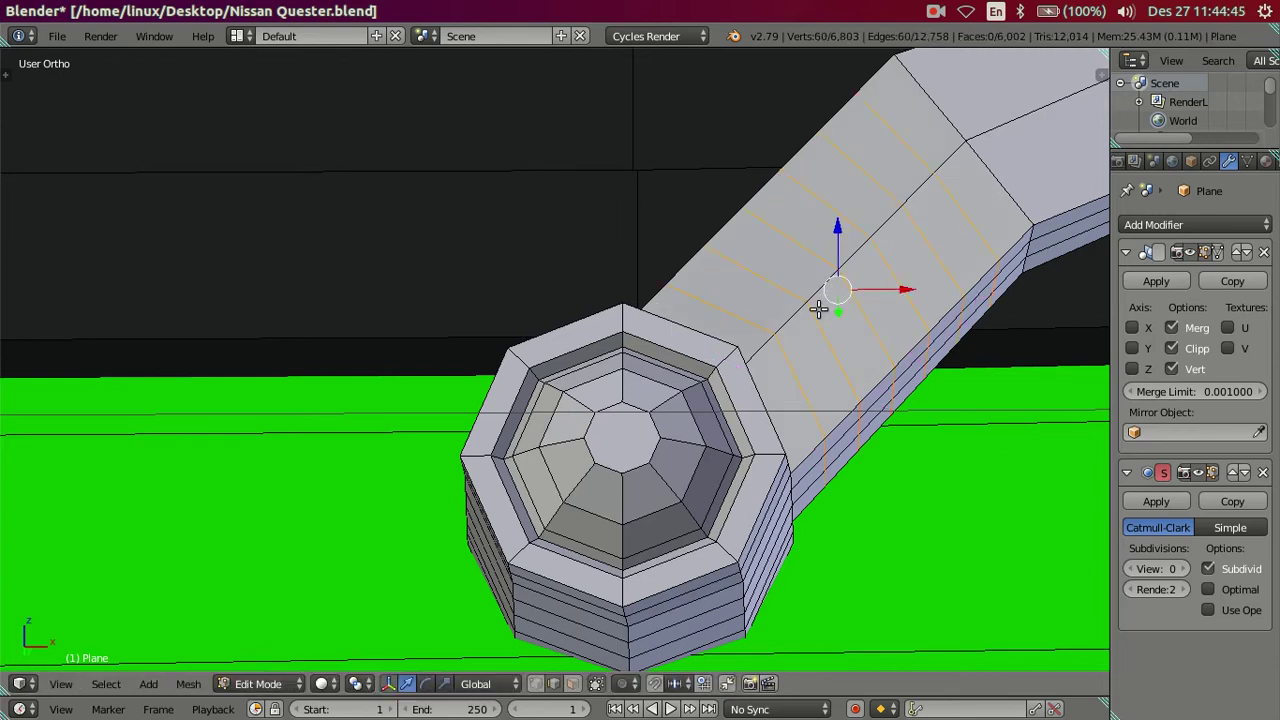
key("x")
left_click(878, 375)
scroll(903, 369, "down", 3)
mouse_move(849, 417)
middle_mouse_down()
mouse_move(750, 411)
mouse_move(706, 457)
mouse_move(679, 398)
middle_mouse_up()
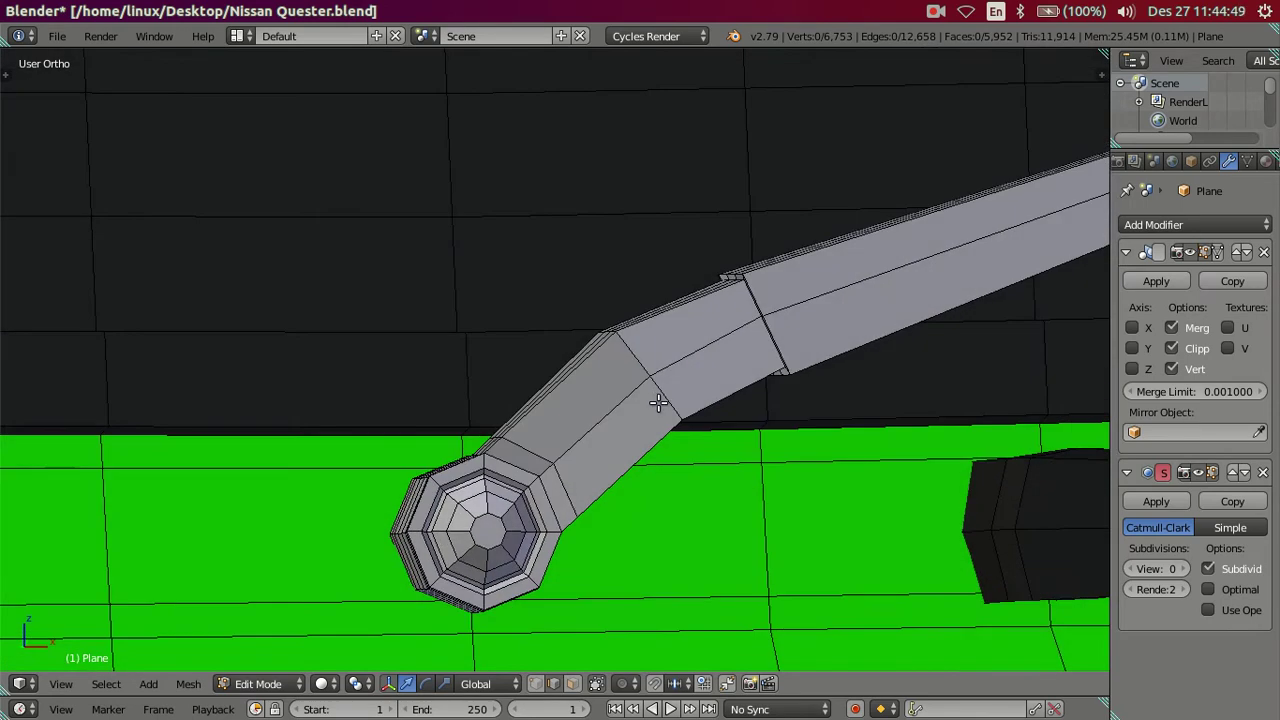
key("x")
left_click(853, 443)
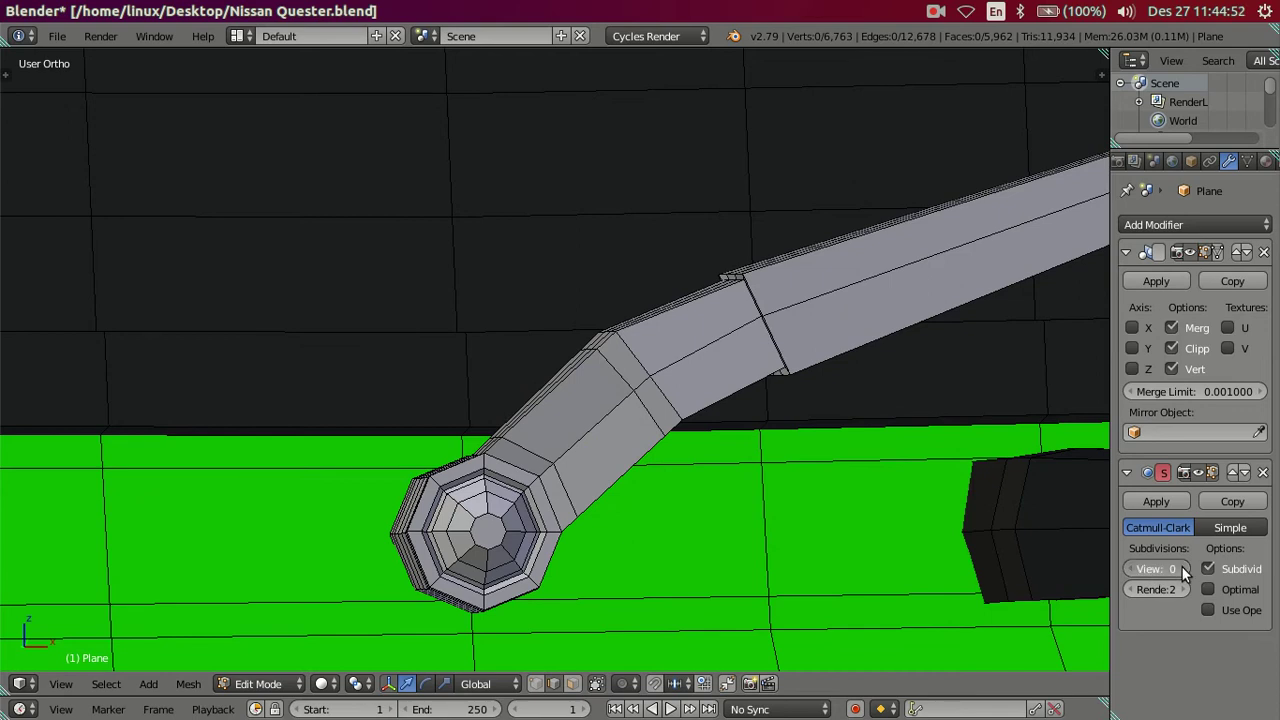
- Raise the viewport subdivision level and inspect the smoothed arm in Object Mode
left_click(1182, 567)
left_click(1182, 567)
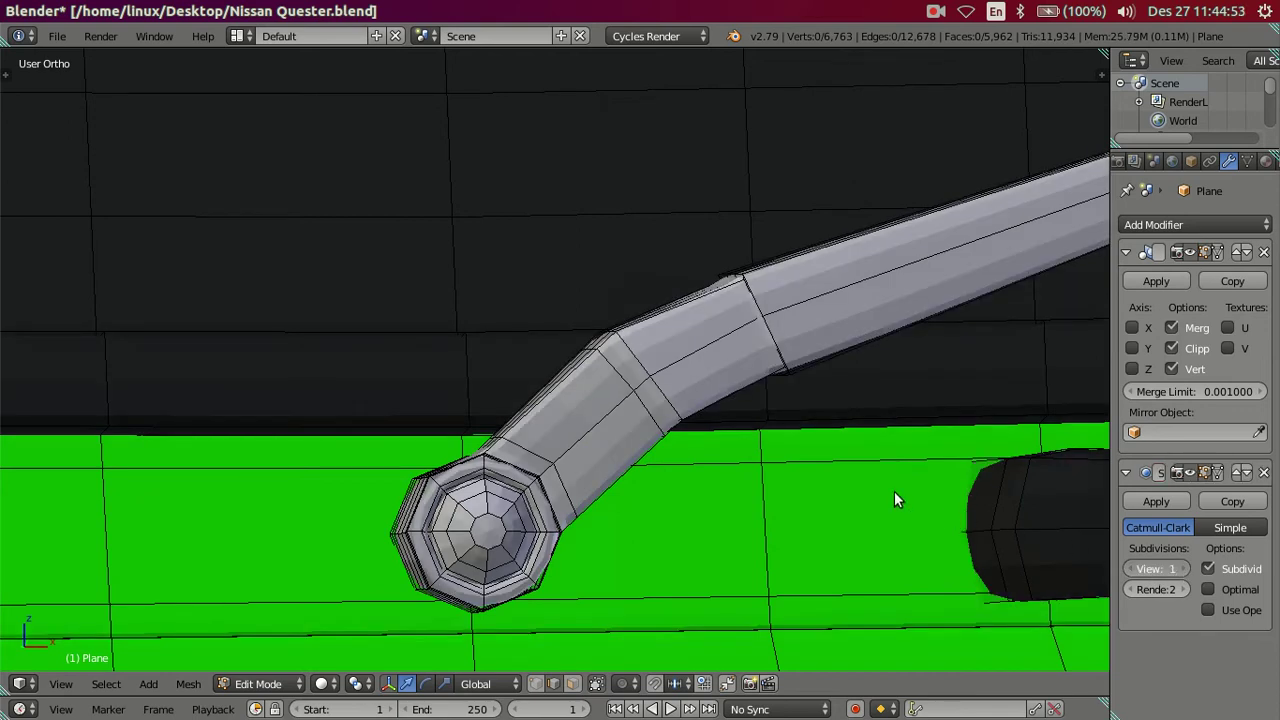
key("Tab")
mouse_move(743, 373)
middle_mouse_down()
mouse_move(794, 480)
mouse_move(854, 513)
mouse_move(891, 579)
mouse_move(797, 486)
mouse_move(749, 391)
mouse_move(763, 366)
mouse_move(734, 414)
middle_mouse_up()
- Add an edge loop right beside the wiper arm's bend
key("Tab")
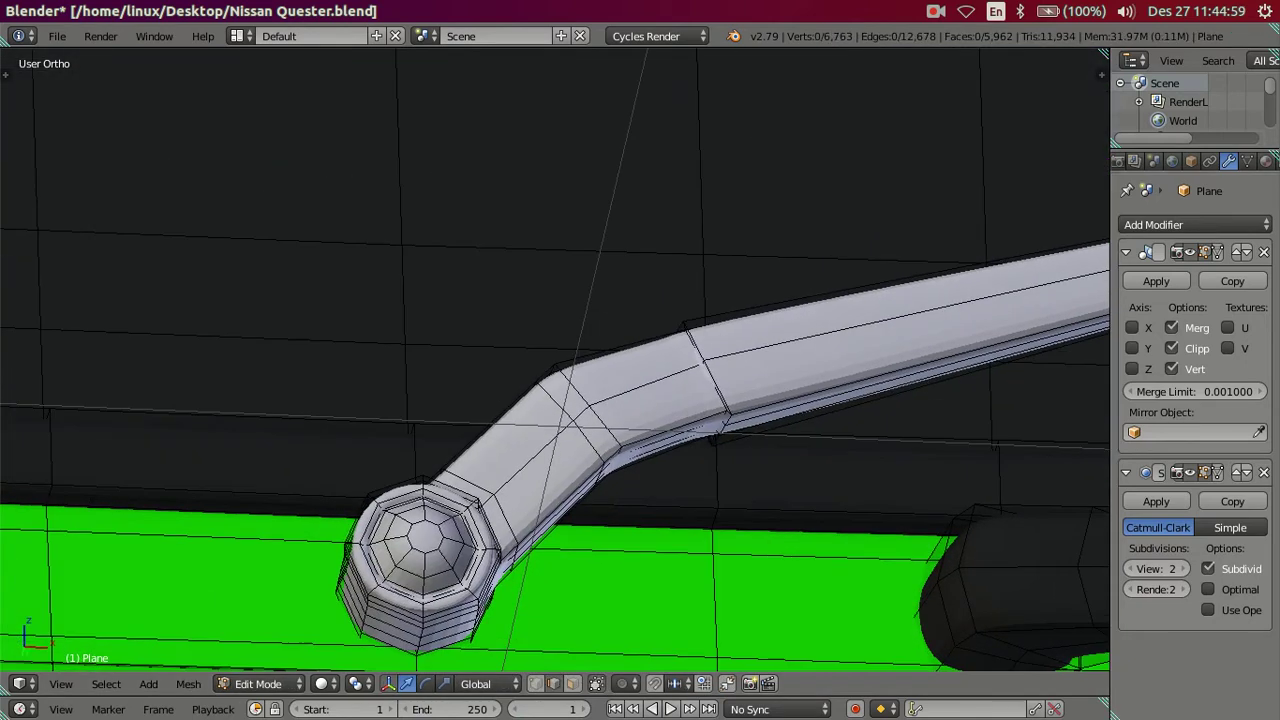
key("ctrl+0")
key("KP_1")
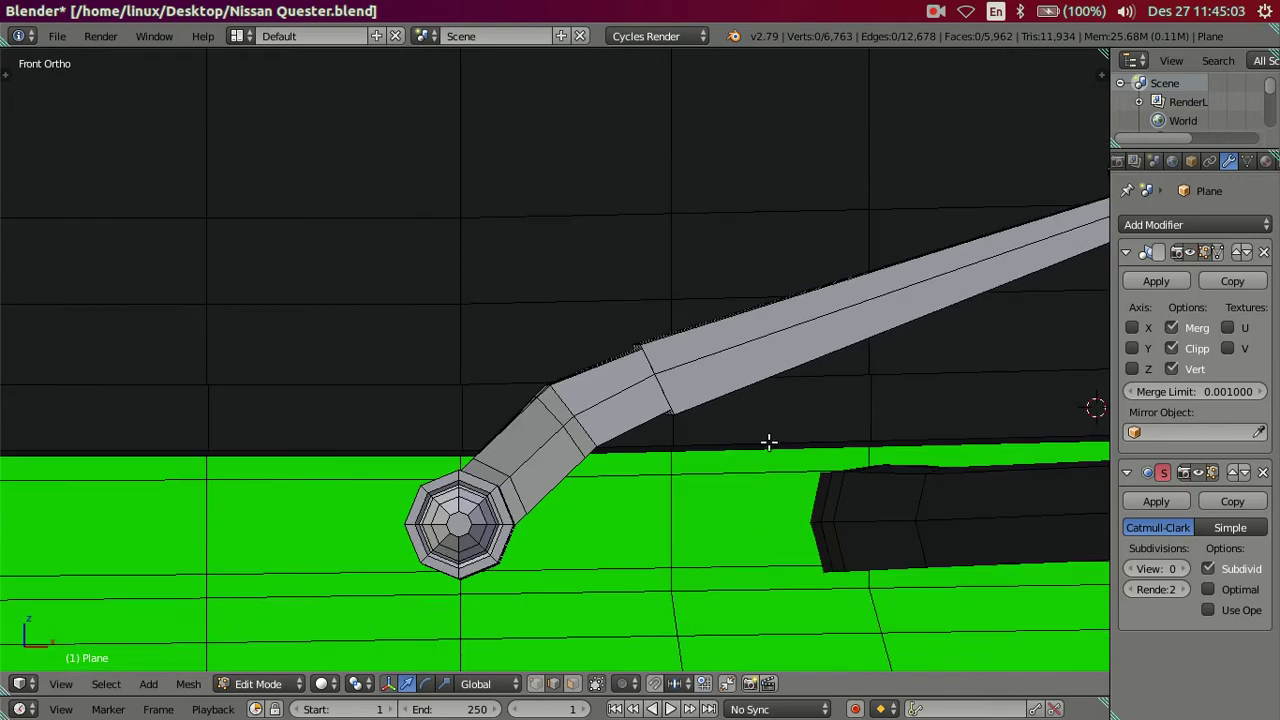
key("KP_8")
scroll(757, 414, "up", 3)
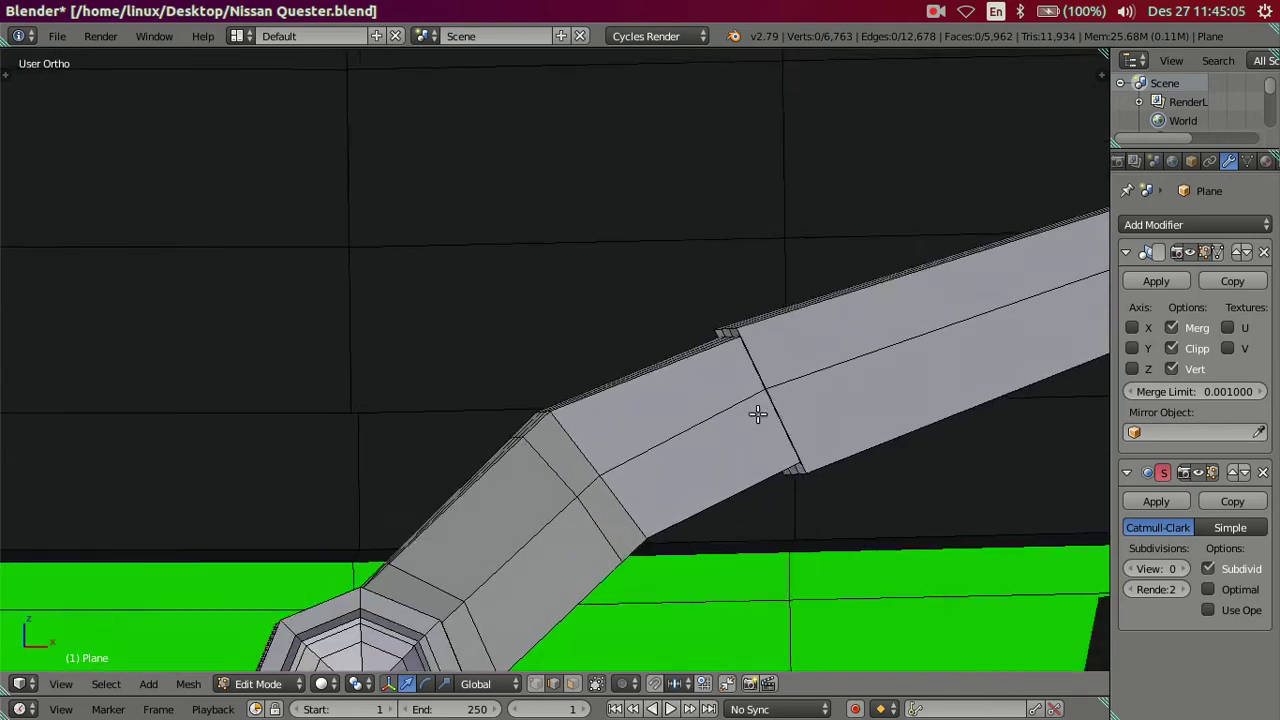
scroll(757, 414, "up", 2)
scroll(829, 400, "up", 3)
middle_click_drag(849, 443, 737, 409)
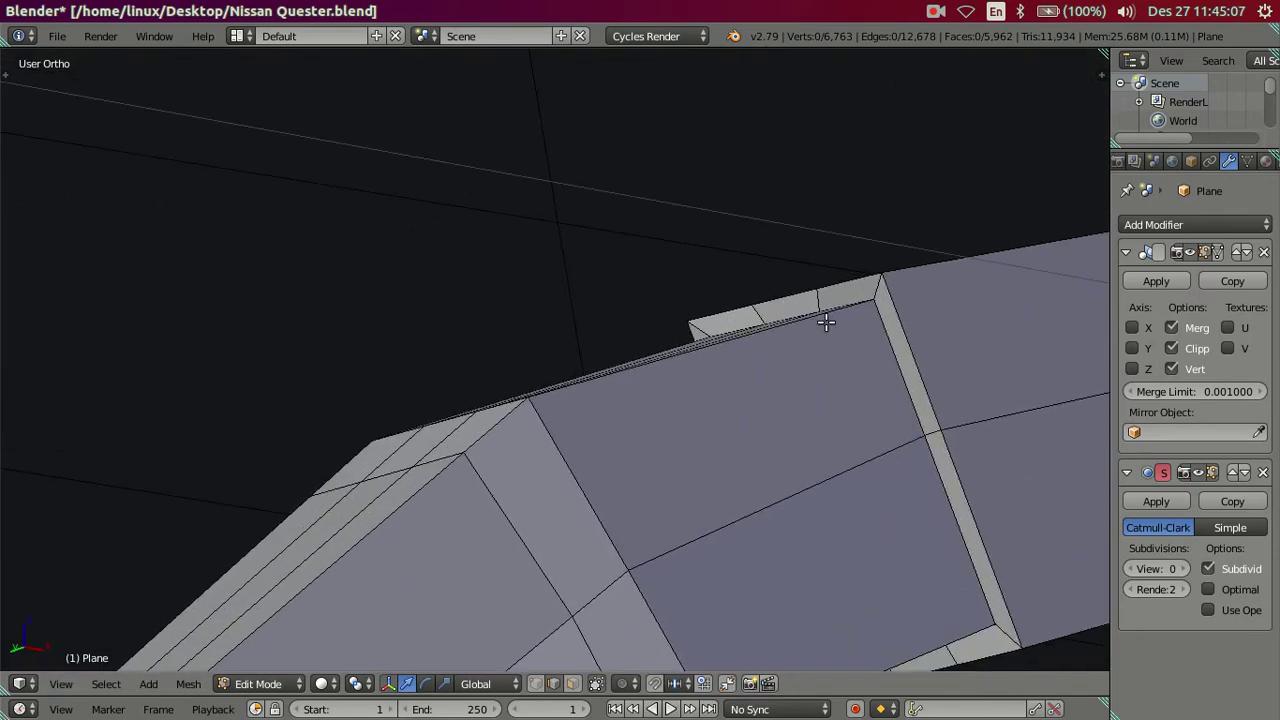
key("ctrl+r")
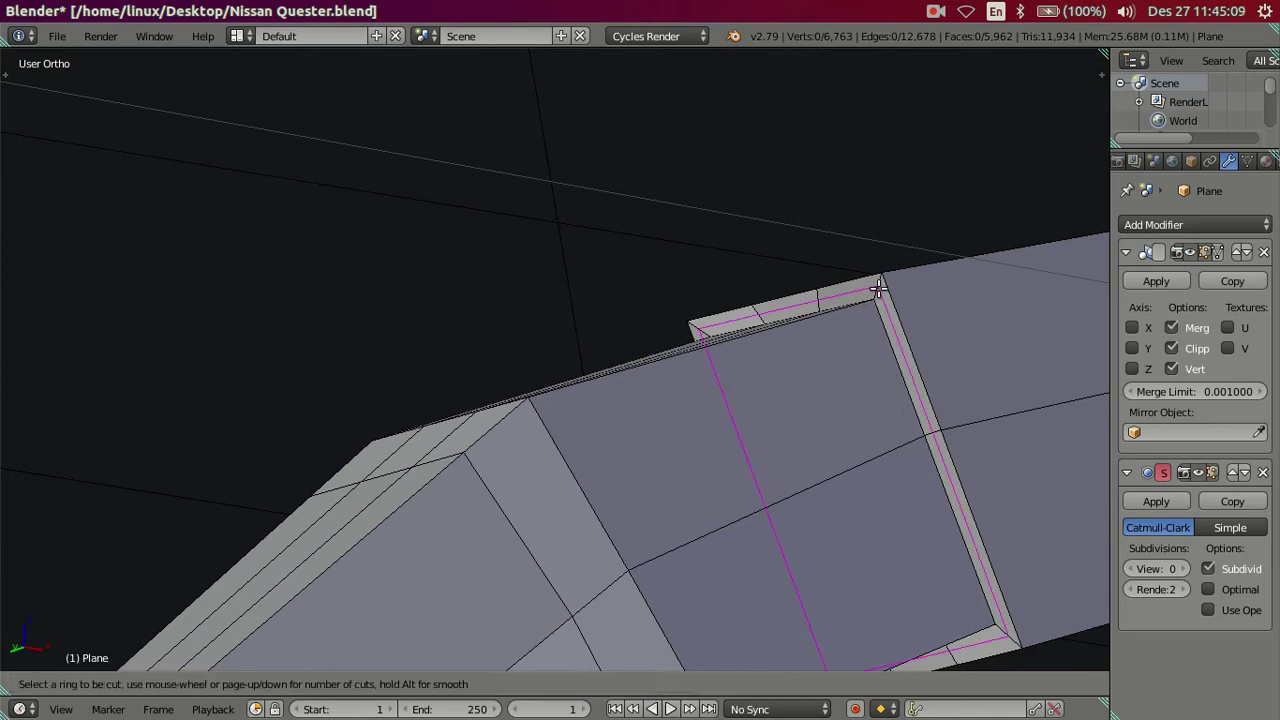
left_click(877, 288)
right_click(851, 323)
- Add a second edge loop hugging the other bend, then return to Object Mode
scroll(851, 330, "down", 4)
middle_click_drag(851, 394, 706, 414)
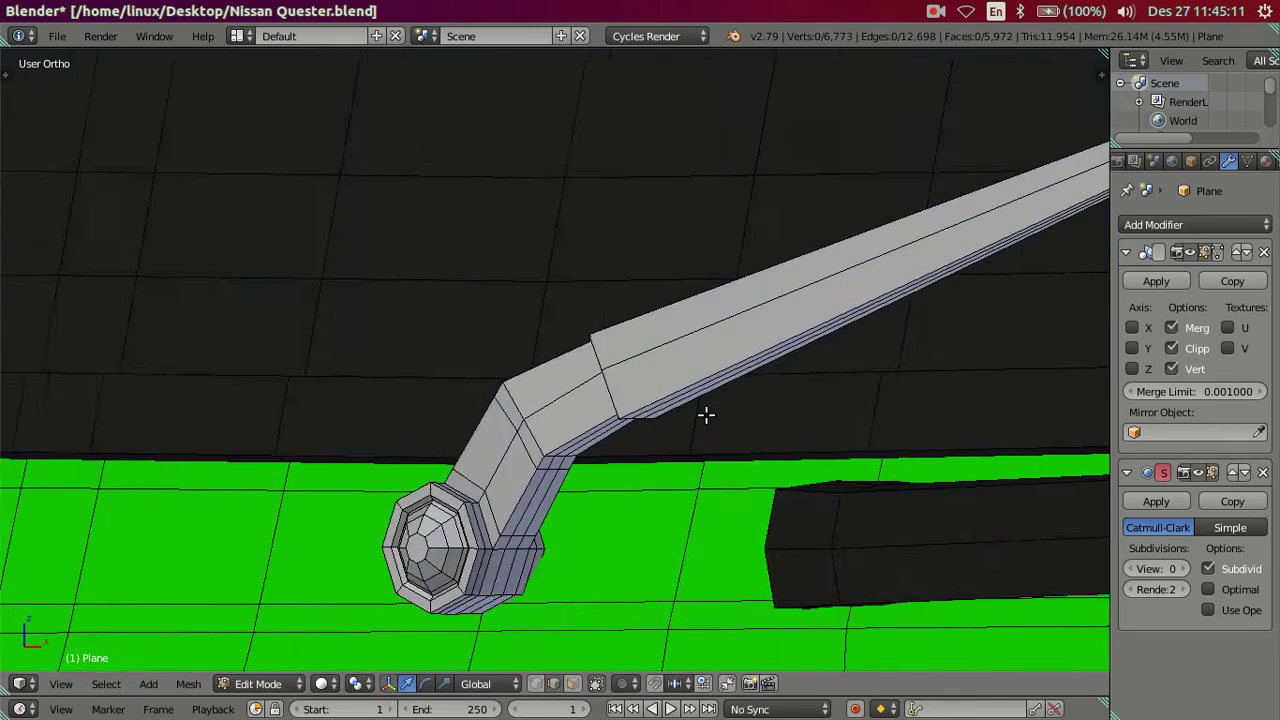
scroll(706, 414, "down", 3)
middle_click_drag(843, 343, 537, 520)
scroll(543, 509, "up", 4)
scroll(672, 531, "up", 2)
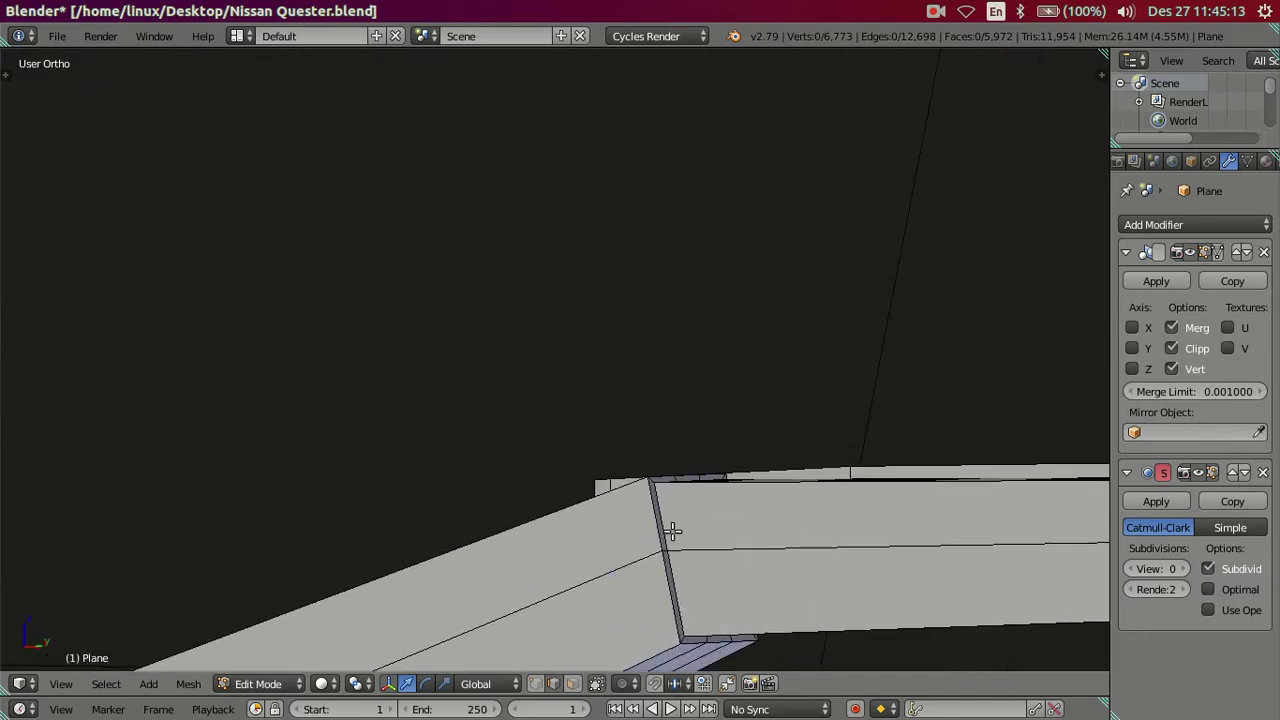
scroll(672, 531, "up", 2)
middle_click_drag(634, 409, 683, 364, "shift")
key("ctrl+r")
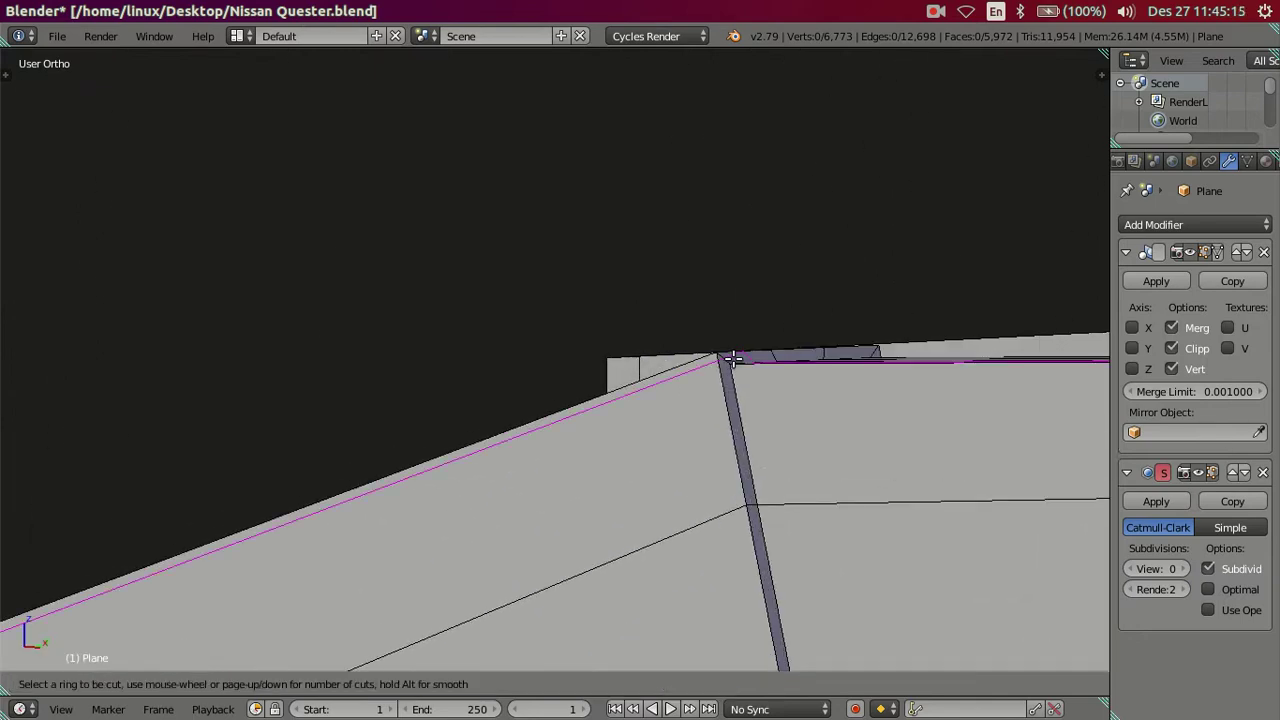
left_click(760, 360)
key("Tab")
scroll(692, 437, "down", 2)
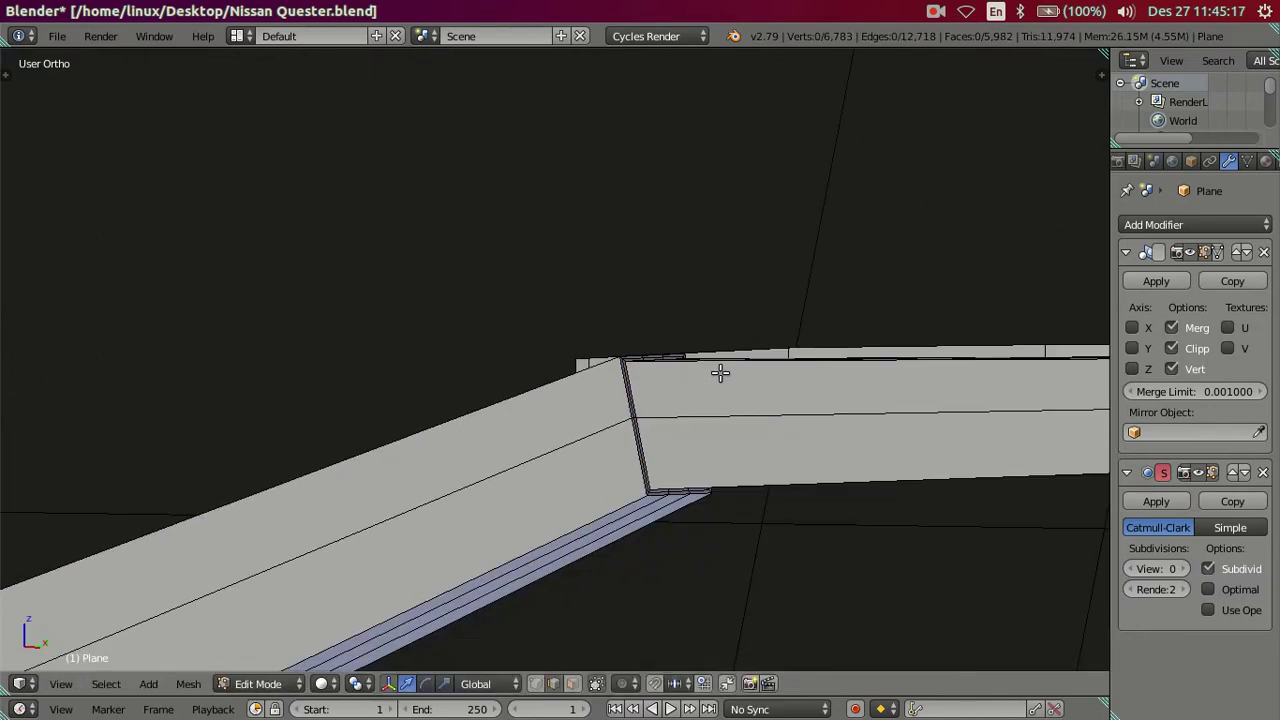
scroll(692, 437, "down", 2)
scroll(690, 437, "down", 2)
middle_click_drag(541, 464, 760, 380, "shift")
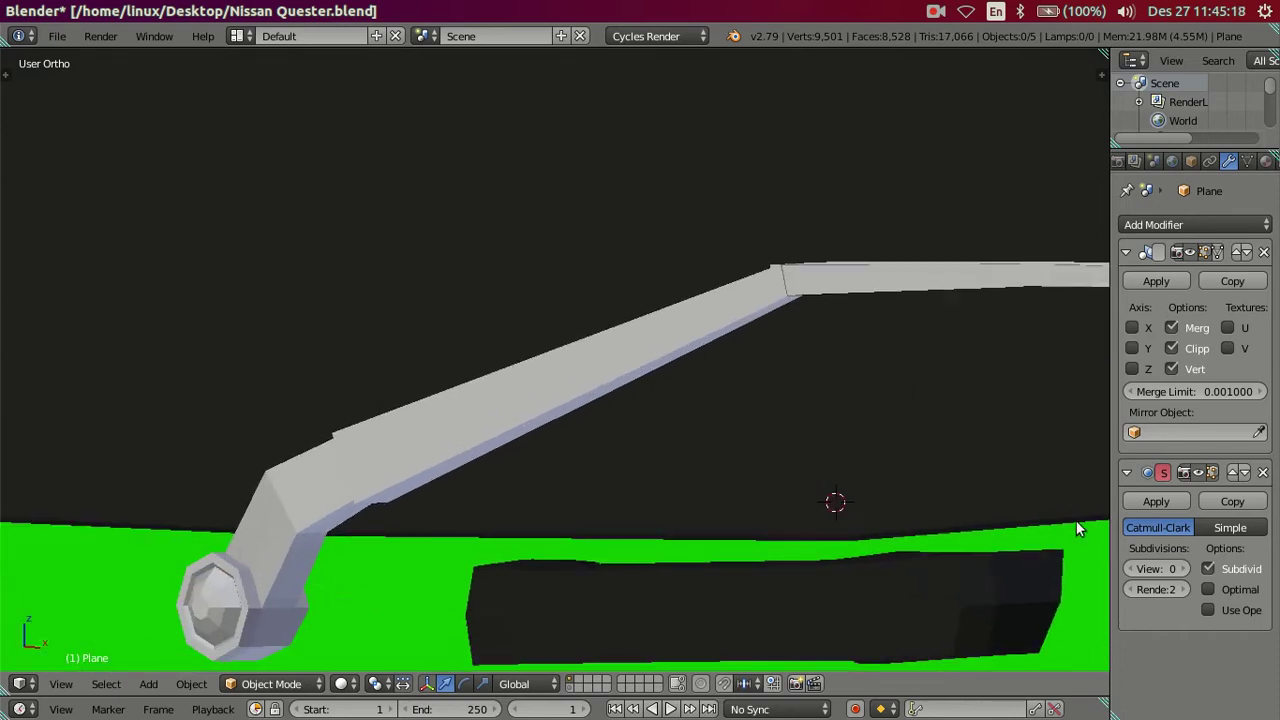
- Set viewport subdivision to level 2 and inspect the arm against the body
left_click(1182, 572)
left_click(1182, 572)
mouse_move(743, 477)
middle_mouse_down()
mouse_move(708, 503)
mouse_move(806, 517)
mouse_move(849, 489)
mouse_move(960, 480)
mouse_move(866, 484)
mouse_move(801, 382)
mouse_move(777, 372)
middle_mouse_up()
scroll(768, 370, "up", 3)
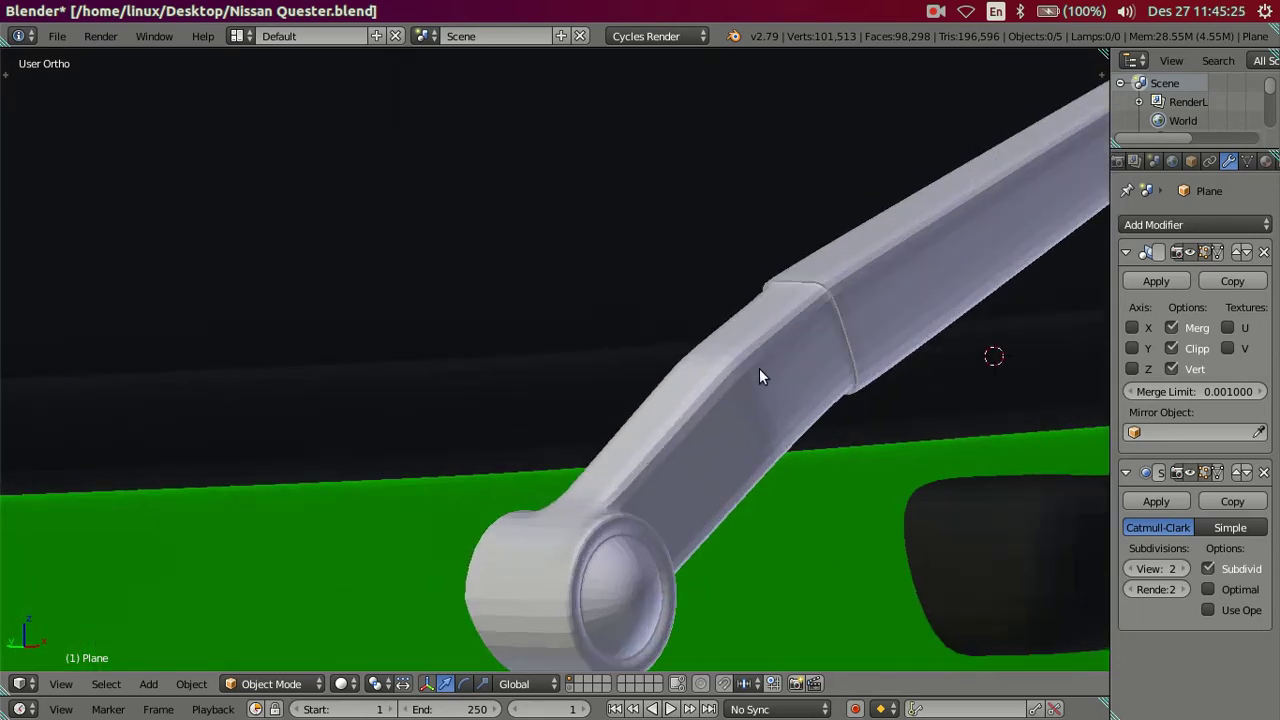
mouse_move(888, 337)
middle_mouse_down()
mouse_move(814, 389)
mouse_move(722, 390)
middle_mouse_up()
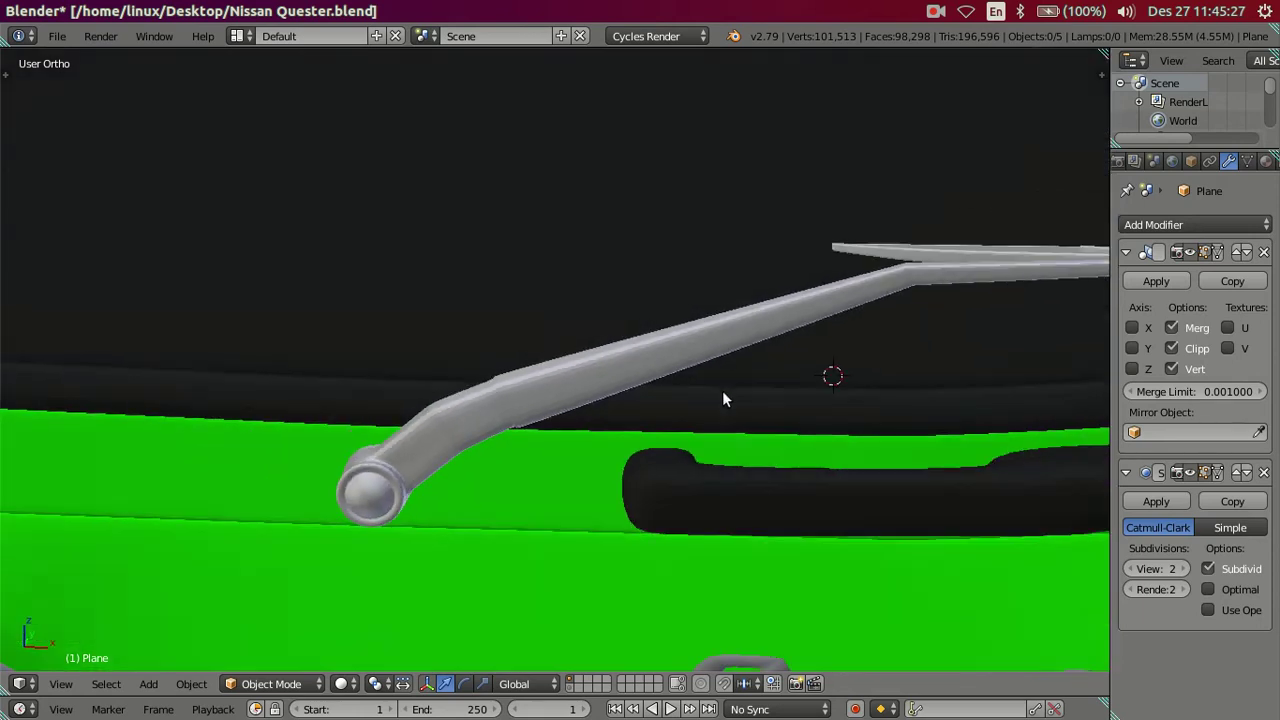
- Cut many edge loops along the arm and dissolve all but one
key("Tab")
left_click_drag(1160, 570, 1143, 572)
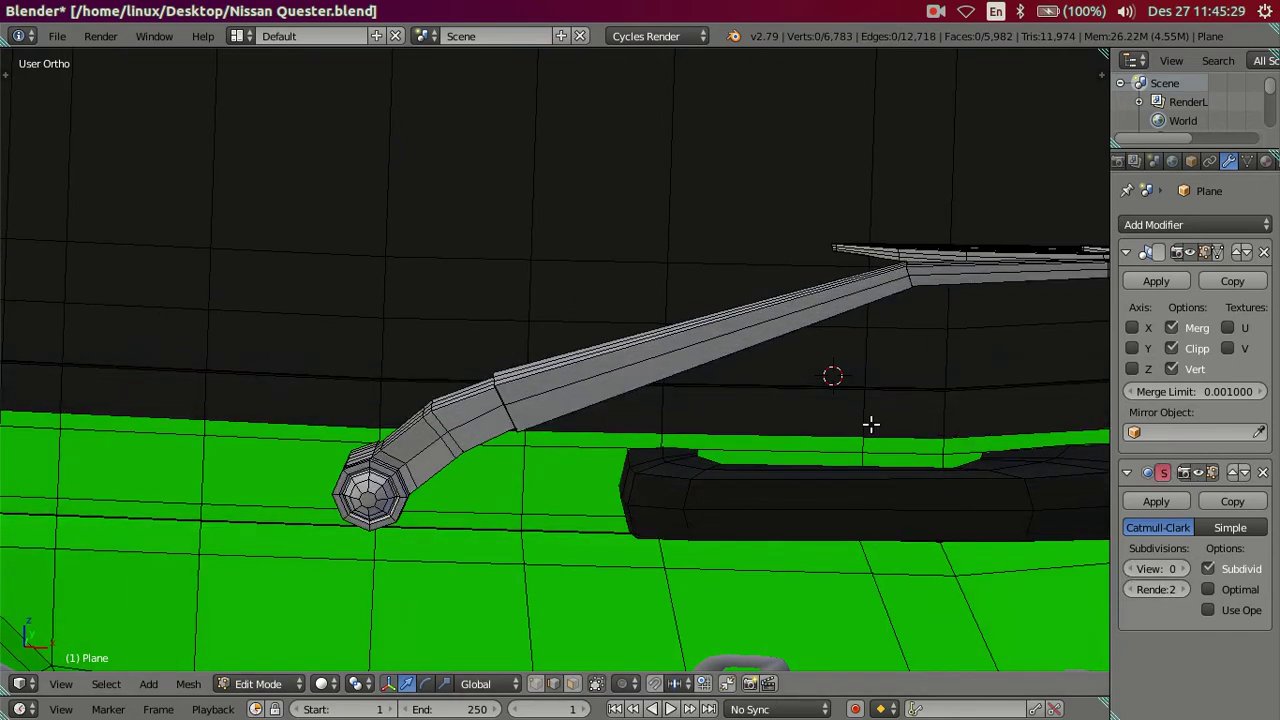
middle_click_drag(871, 423, 667, 447)
key("ctrl+r")
scroll(629, 415, "up", 3)
scroll(629, 415, "up", 20)
left_click(629, 415)
right_click(548, 468)
right_click(481, 485, "alt+shift")
key("x")
left_click(909, 419)
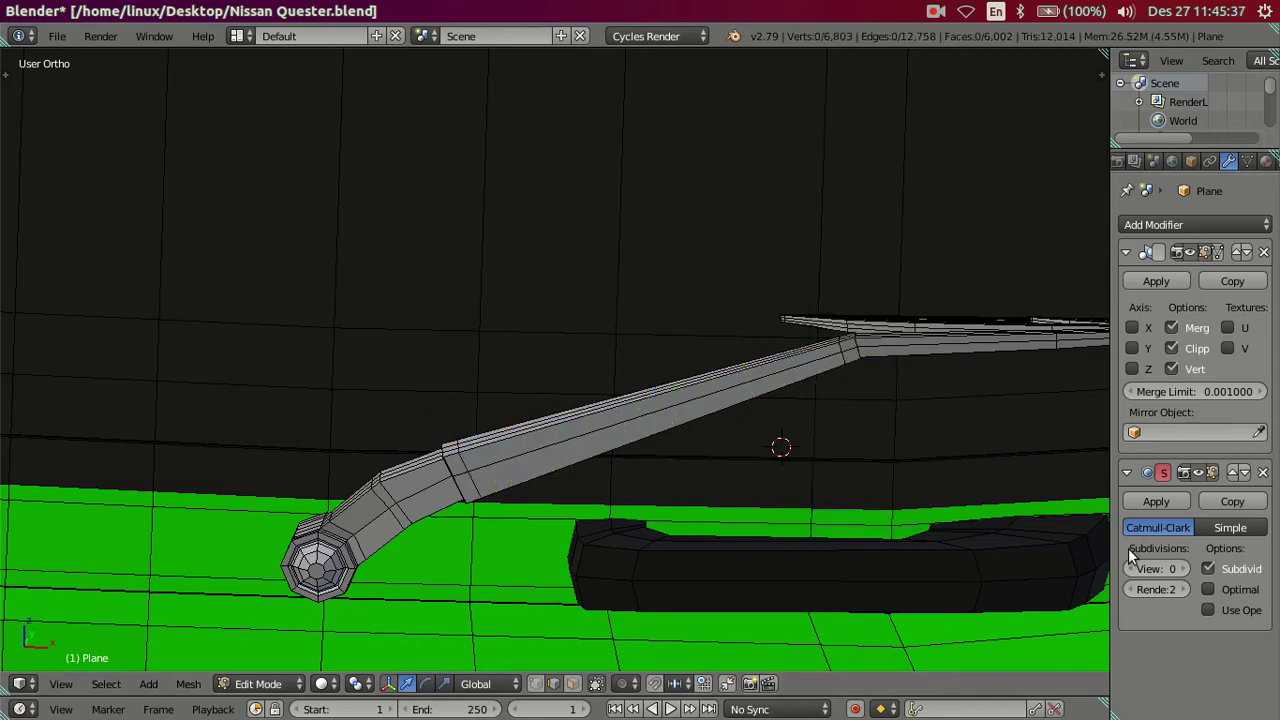
- Check the wiper in Object Mode with subdivision preview at level 2
key("Tab")
left_click(1184, 568)
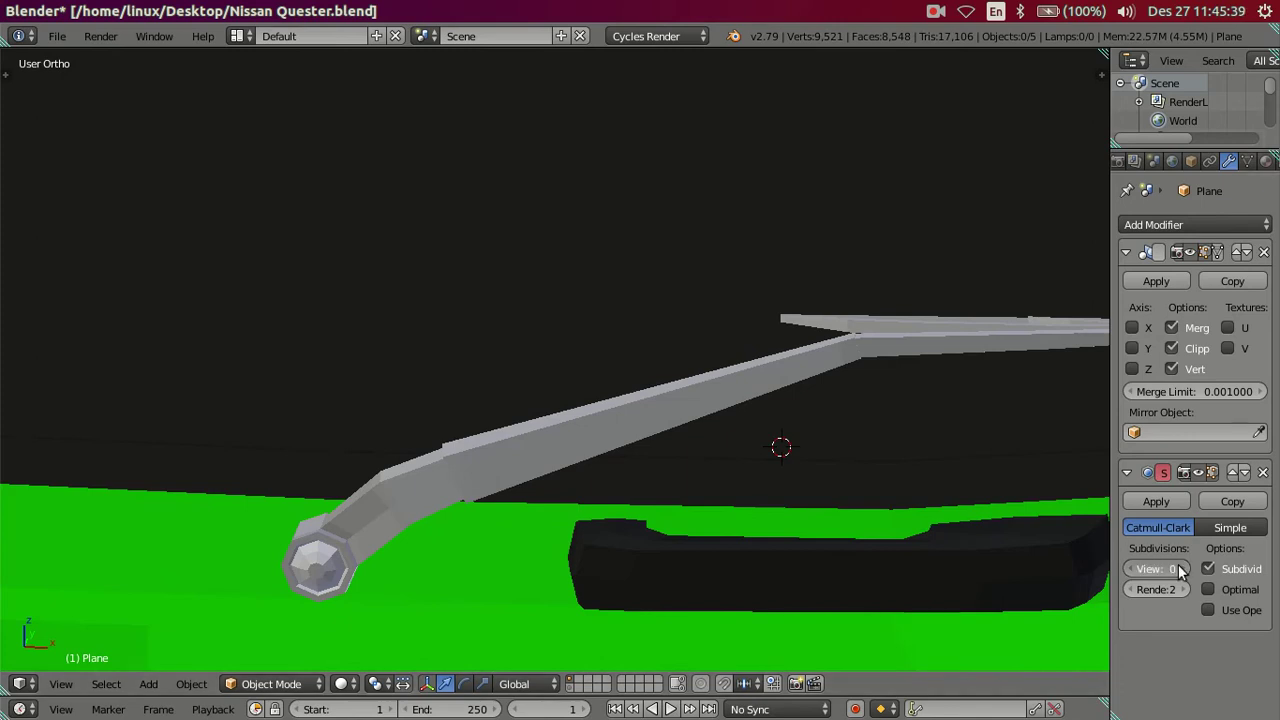
left_click(1184, 568)
mouse_move(601, 433)
middle_mouse_down()
mouse_move(668, 392)
mouse_move(843, 488)
mouse_move(824, 466)
mouse_move(823, 428)
mouse_move(516, 427)
mouse_move(461, 440)
mouse_move(440, 427)
middle_mouse_up()
scroll(369, 510, "up", 3)
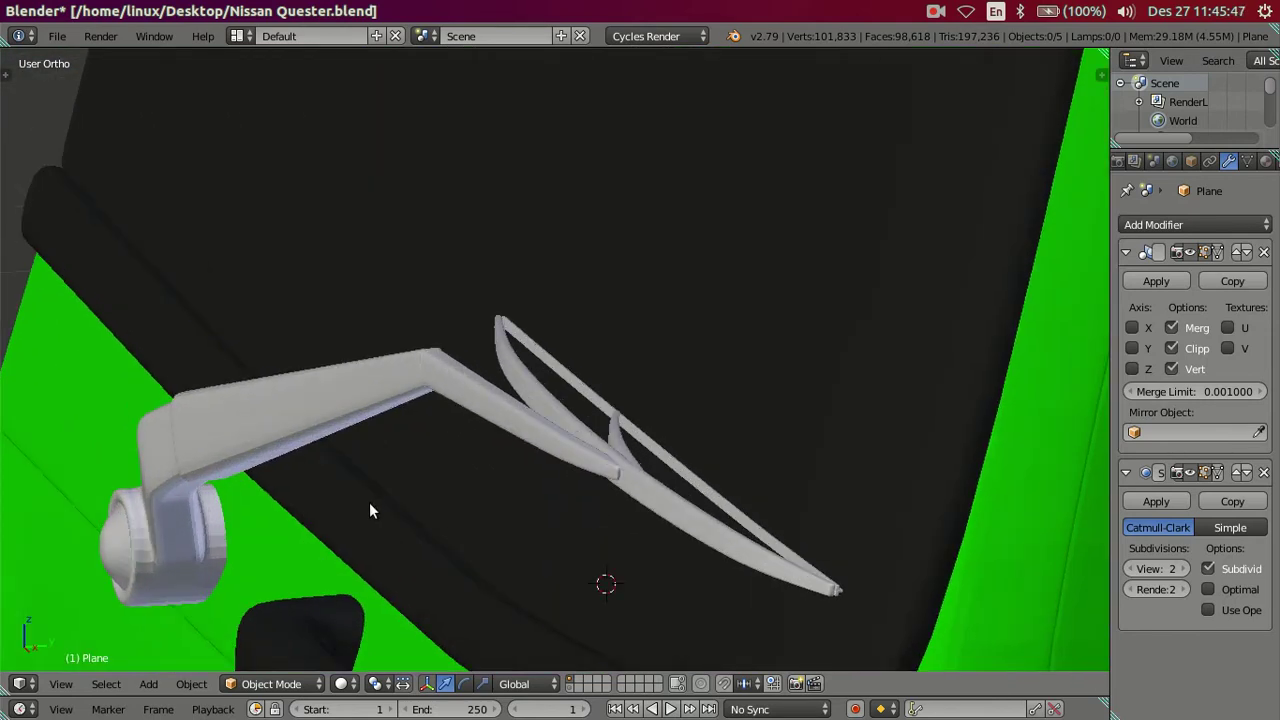
- Move the vertices at the arm's pivot end to reshape it
key("Tab")
scroll(443, 437, "up", 2)
scroll(423, 517, "up", 2)
right_click(406, 537)
key("g")
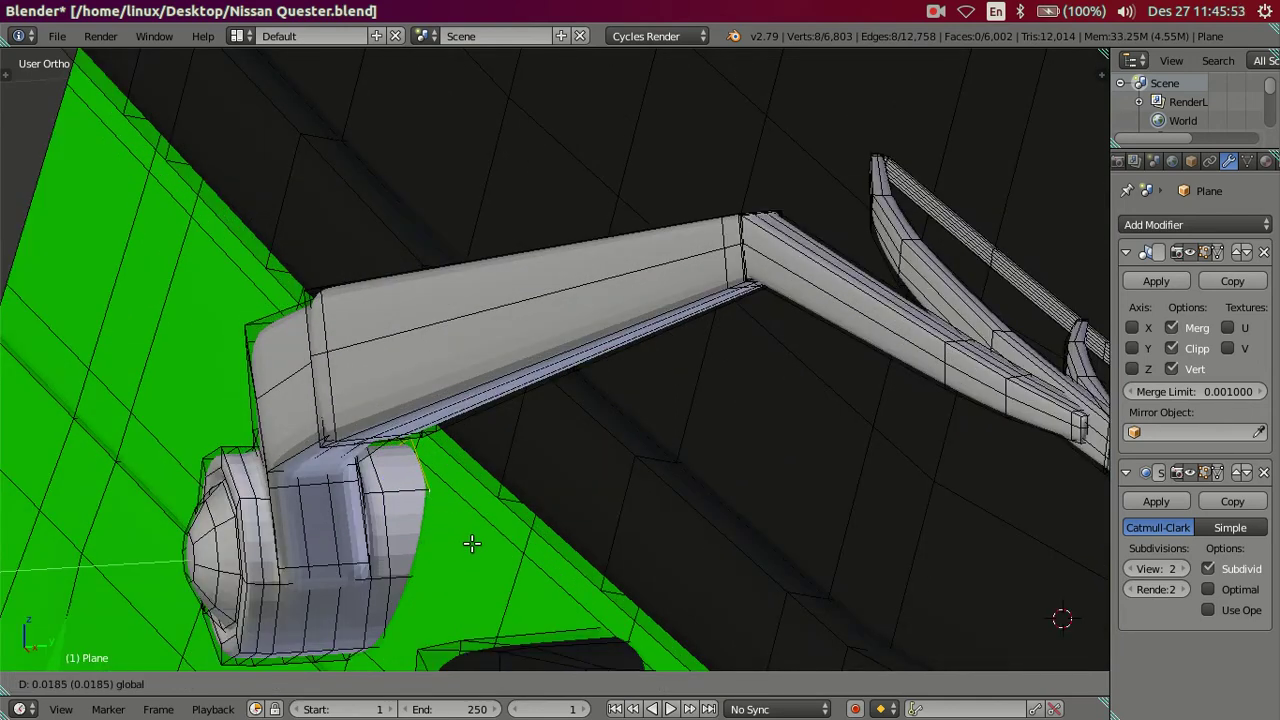
left_click(478, 544)
scroll(486, 523, "down", 2)
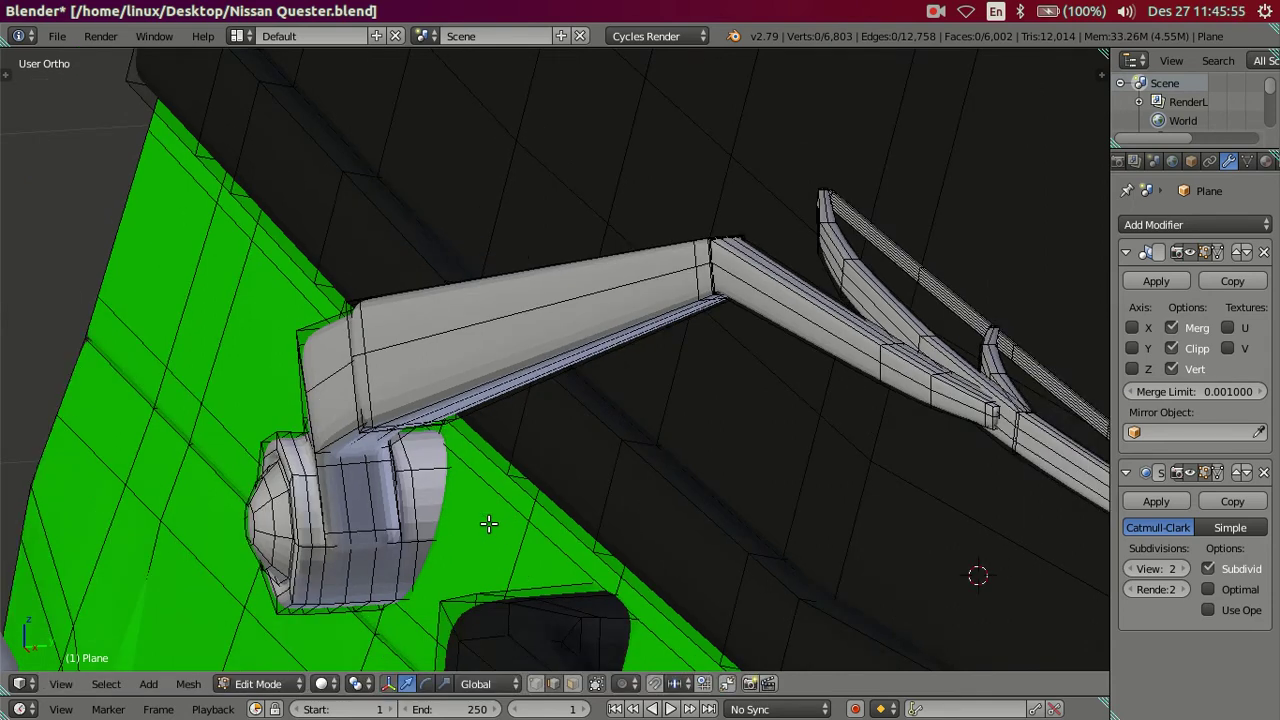
scroll(491, 506, "down", 2)
key("Tab")
- Turn the viewport subdivision preview back to level 0
mouse_move(492, 459)
middle_mouse_down()
mouse_move(537, 364)
mouse_move(471, 449)
mouse_move(486, 486)
middle_mouse_up()
scroll(768, 519, "up", 4)
scroll(768, 519, "down", 5)
mouse_move(640, 457)
middle_mouse_down()
mouse_move(700, 371)
mouse_move(982, 558)
middle_mouse_up()
left_click(1128, 568)
left_click(1128, 568)
mouse_move(803, 465)
middle_mouse_down()
mouse_move(671, 483)
mouse_move(655, 370)
middle_mouse_up()
- Select the whole wiper arm and blade with linked selection
key("Tab")
scroll(666, 364, "up", 2)
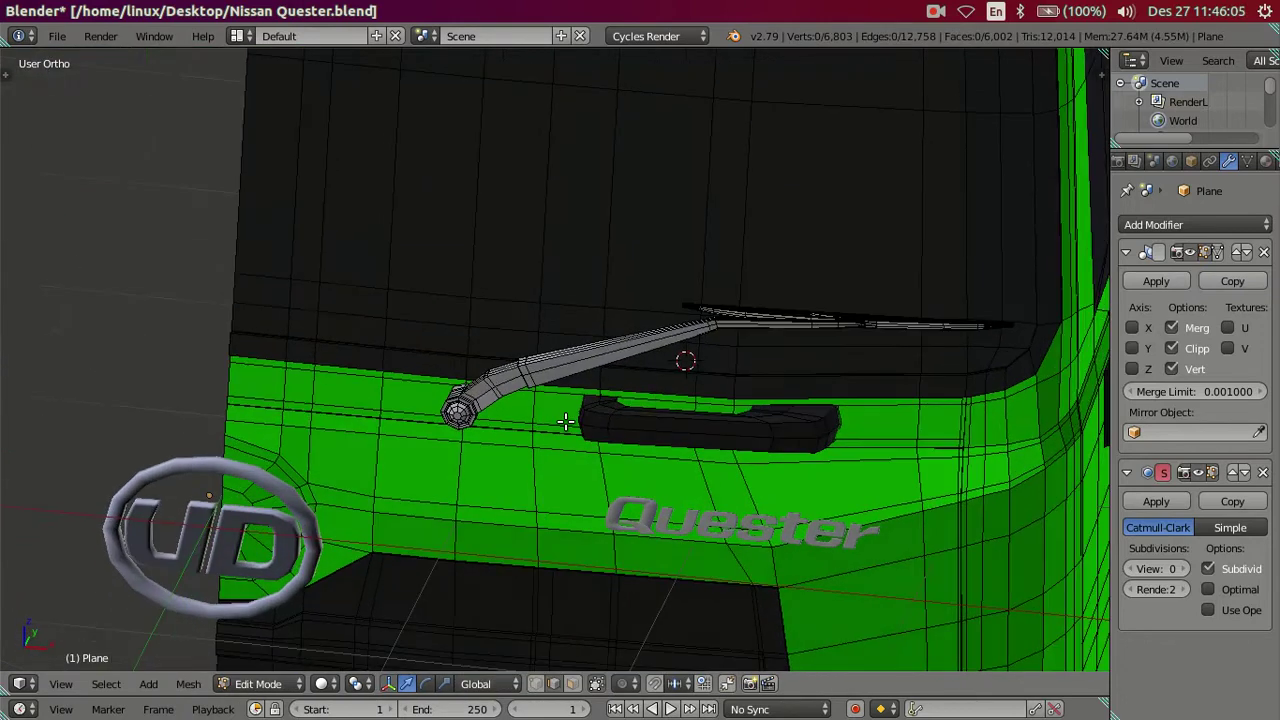
scroll(600, 380, "up", 2)
scroll(500, 400, "up", 1)
right_click(428, 420)
key("l")
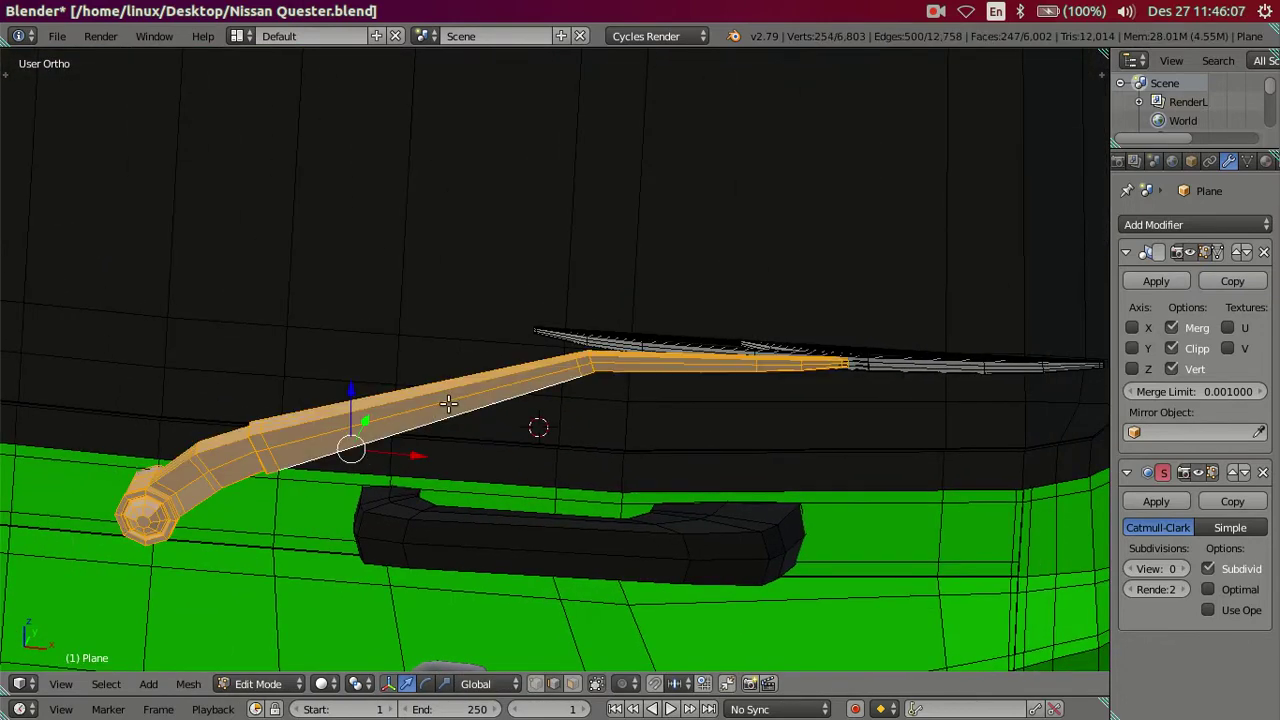
key("l")
key("l")
mouse_move(934, 377)
middle_mouse_down()
mouse_move(820, 420)
mouse_move(703, 503)
mouse_move(596, 452)
middle_mouse_up()
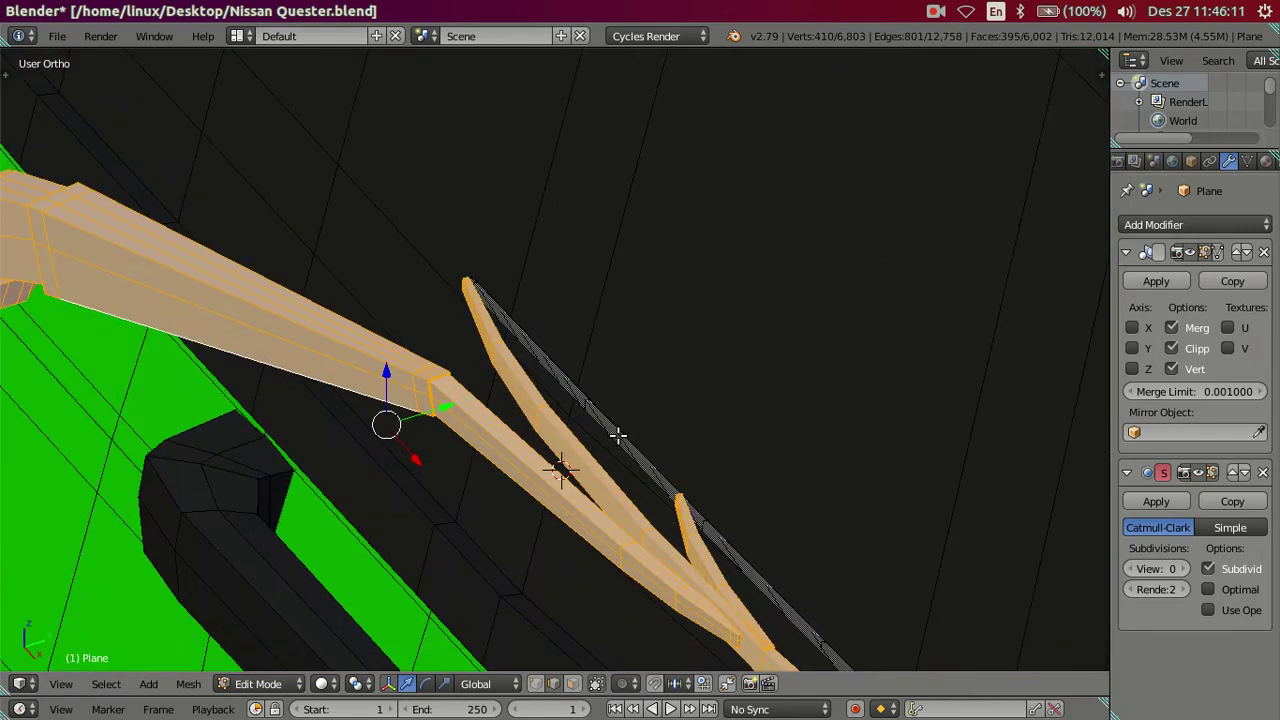
- Assign the black Material.002 to the selected wiper arm and blade
key("l")
left_click(1266, 161)
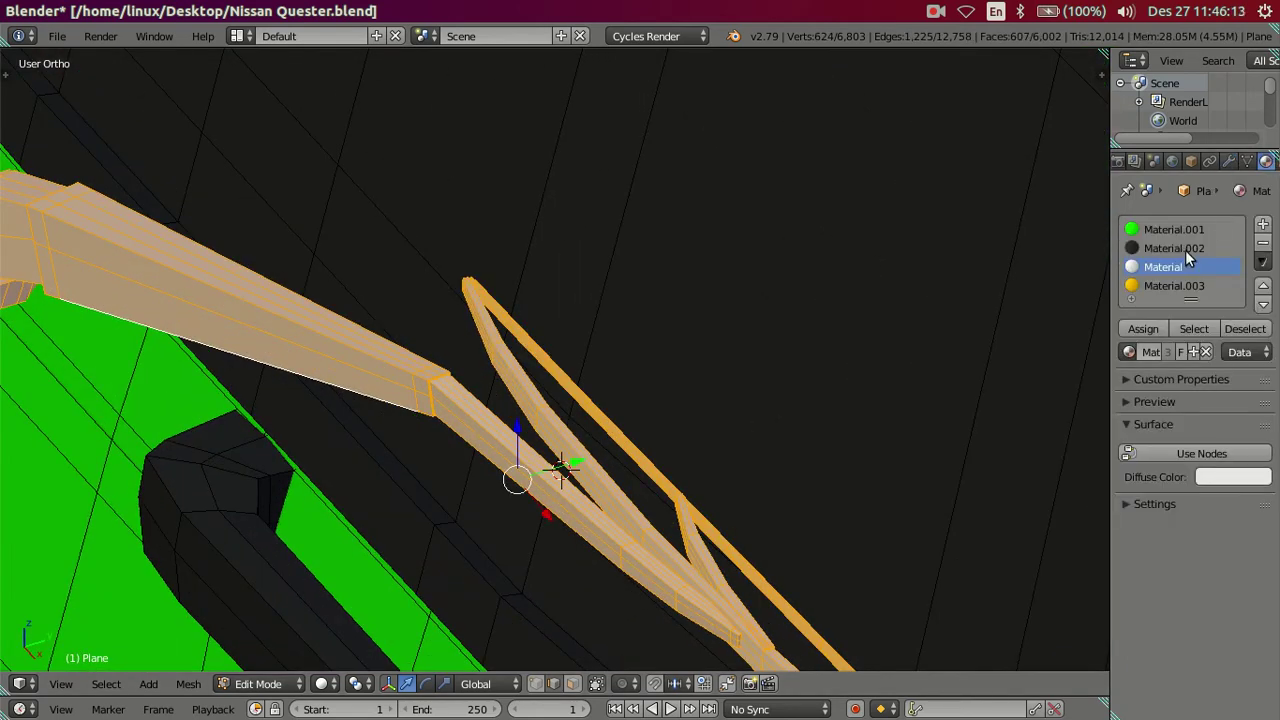
left_click(1155, 250)
left_click(1143, 328)
mouse_move(1063, 320)
middle_mouse_down()
mouse_move(608, 391)
mouse_move(593, 340)
mouse_move(680, 309)
middle_mouse_up()
key("a")
- Separate the wiper mesh into its own object
scroll(595, 399, "down", 3)
key("Tab")
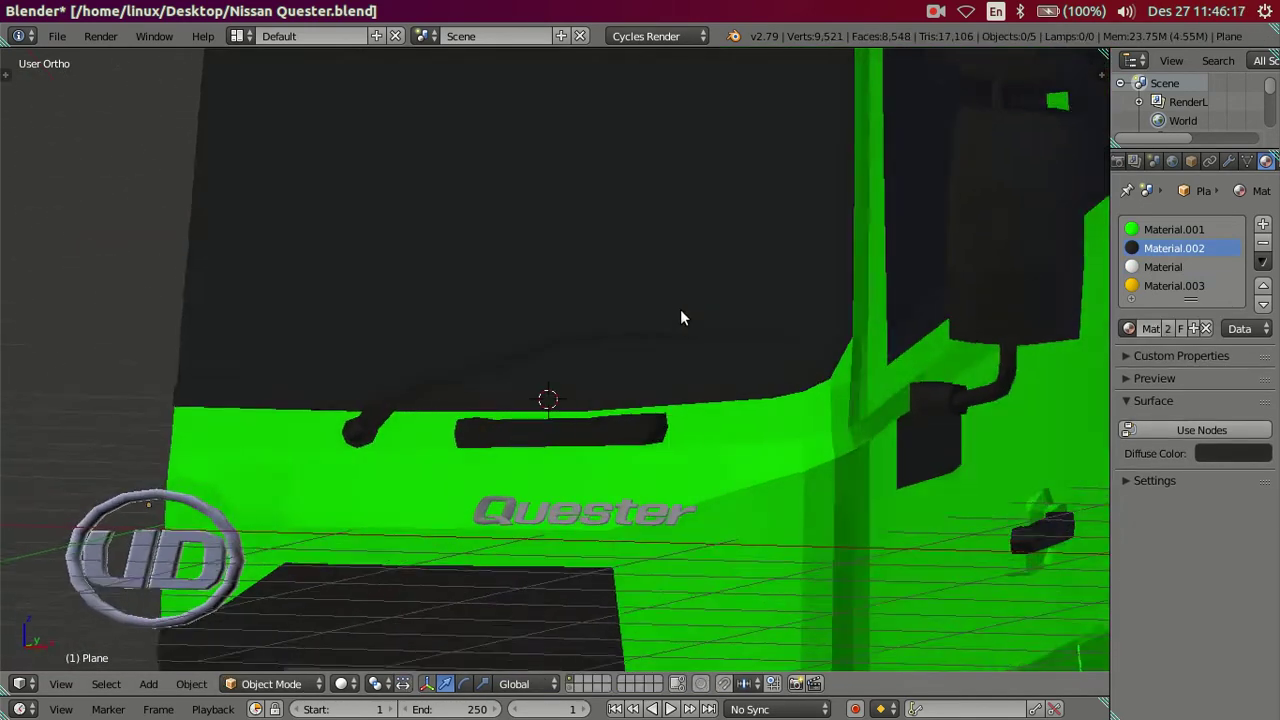
scroll(700, 330, "up", 2)
mouse_move(722, 351)
middle_mouse_down()
mouse_move(687, 314)
mouse_move(614, 363)
middle_mouse_up()
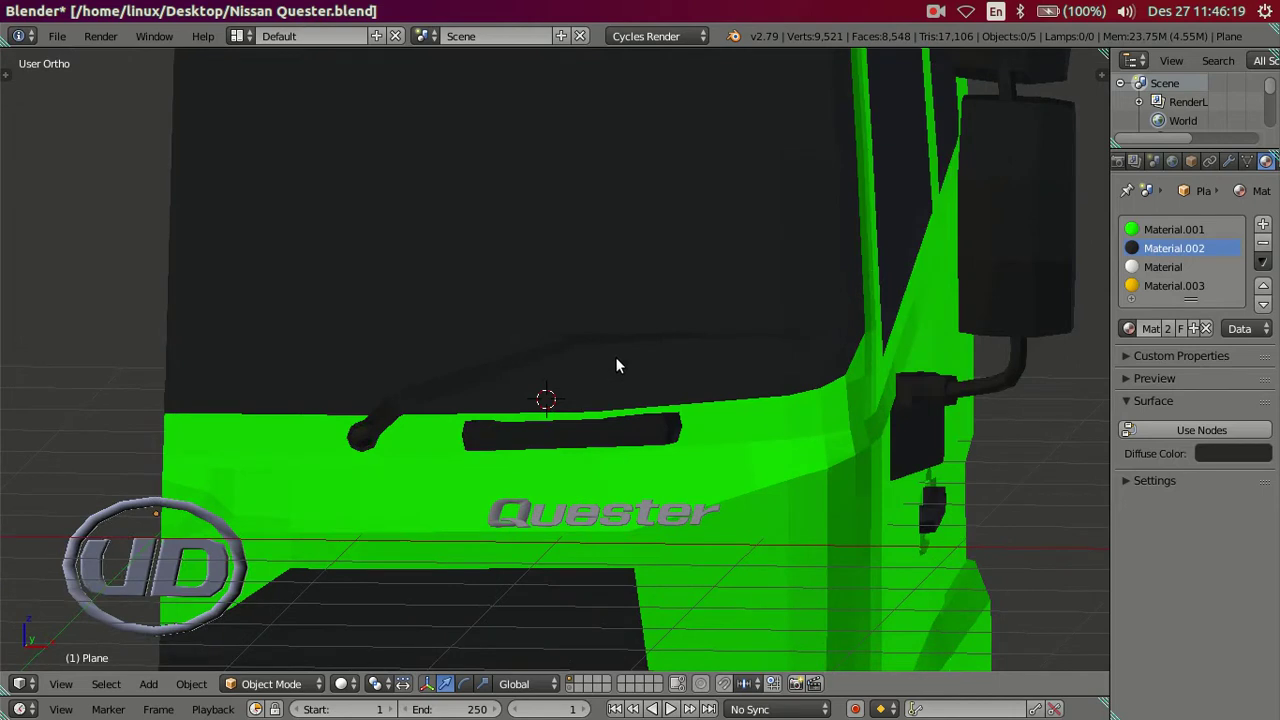
scroll(403, 457, "up", 3)
key("Tab")
mouse_move(403, 457)
middle_mouse_down()
mouse_move(566, 414)
mouse_move(590, 386)
mouse_move(609, 470)
middle_mouse_up()
key("l")
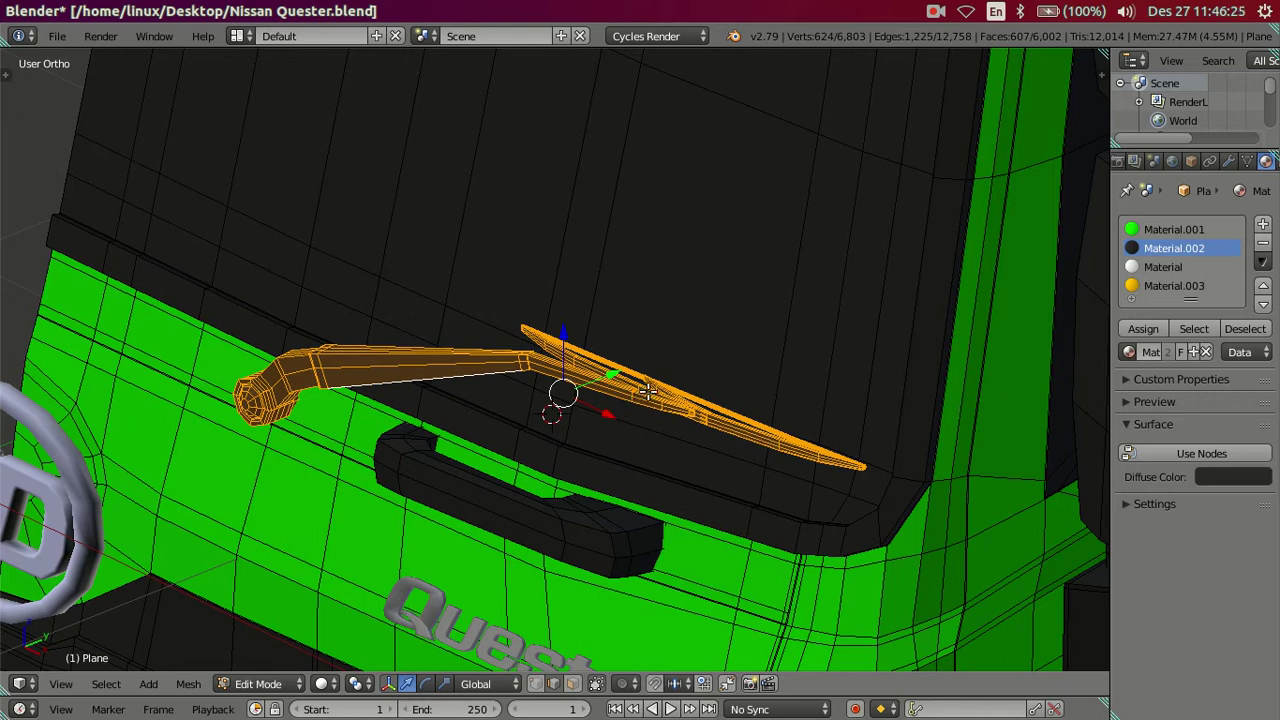
key("p")
left_click(648, 390)
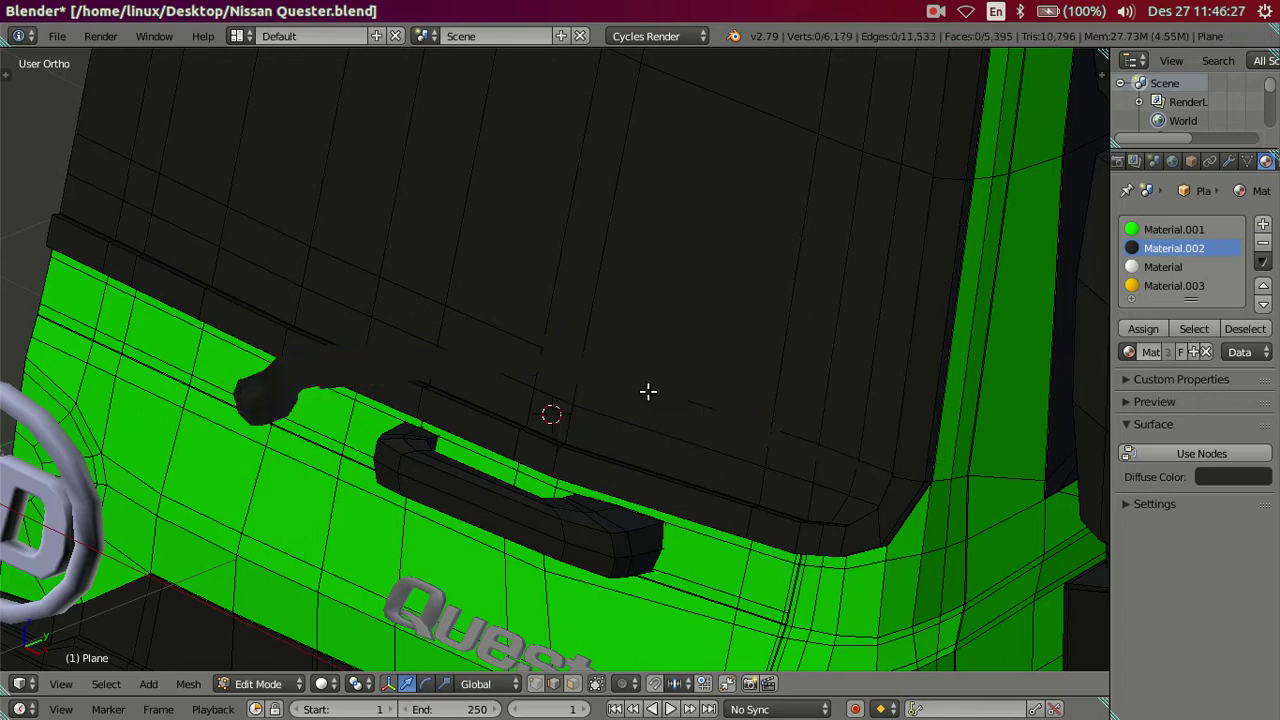
- Remove the Mirror modifier from the separated wiper and view it in front ortho
key("Tab")
scroll(647, 390, "down", 2)
mouse_move(617, 402)
middle_mouse_down()
mouse_move(616, 444)
mouse_move(644, 431)
middle_mouse_up()
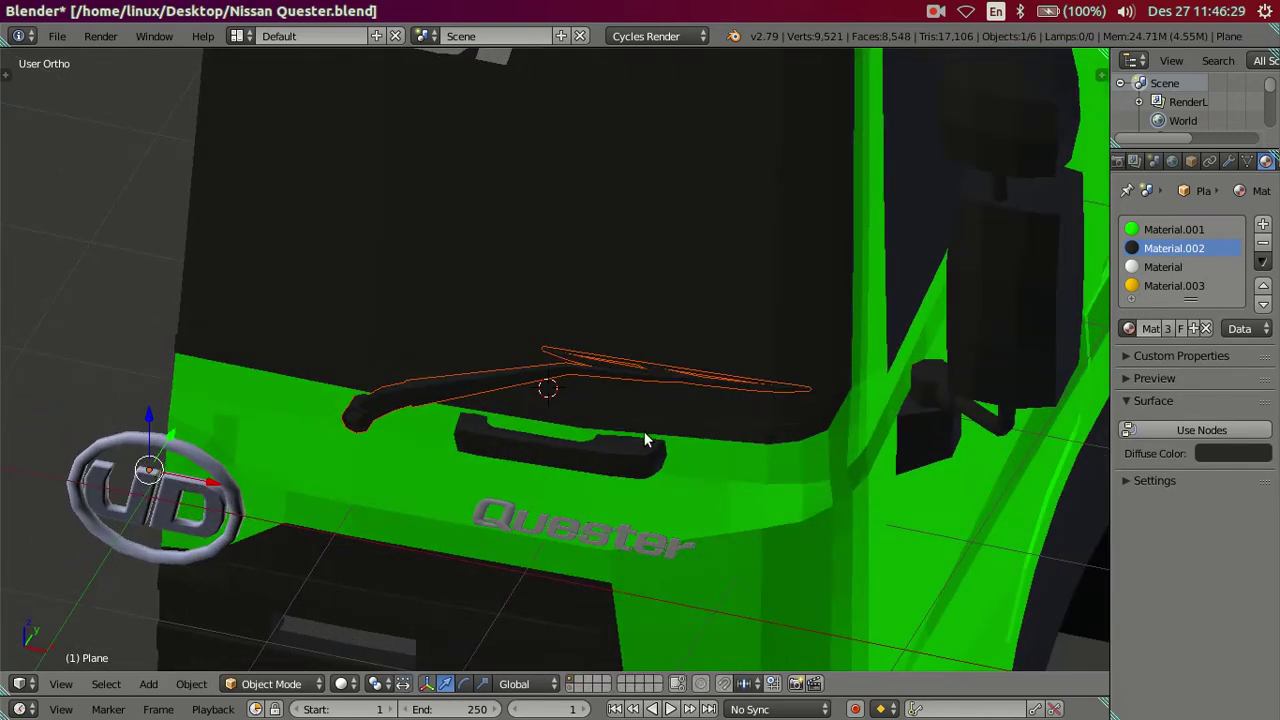
right_click(365, 420)
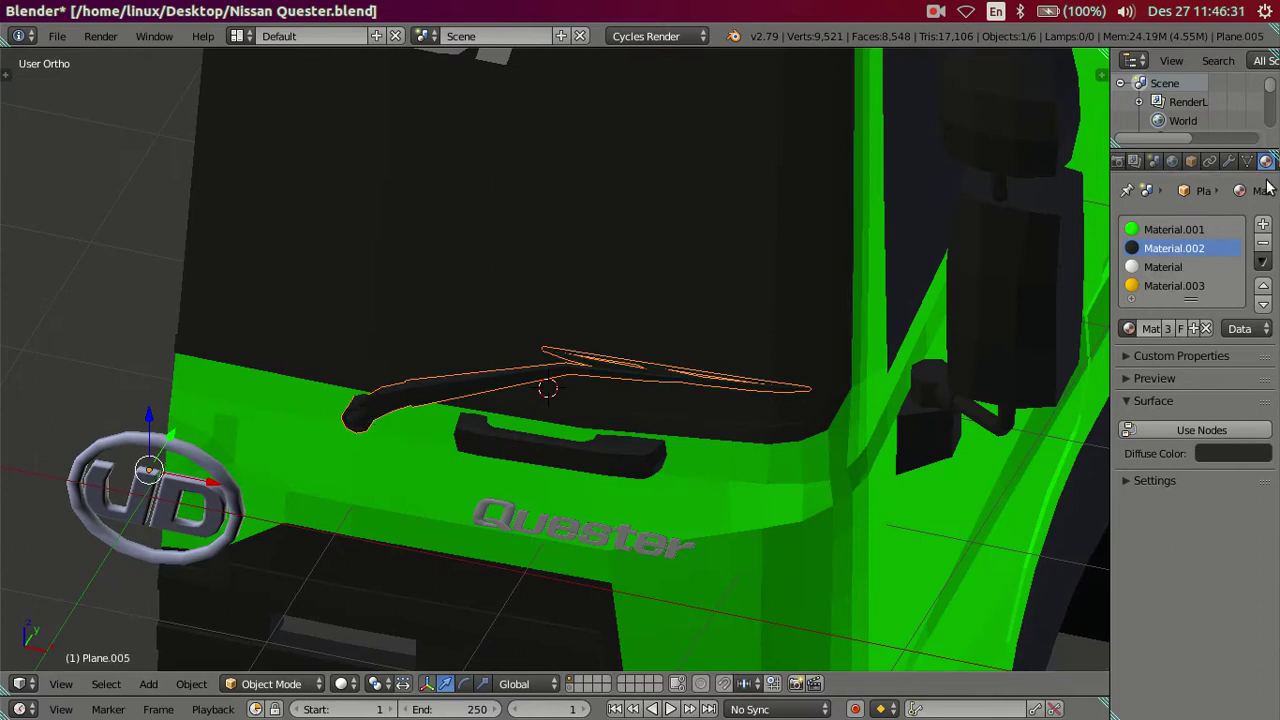
left_click(1229, 161)
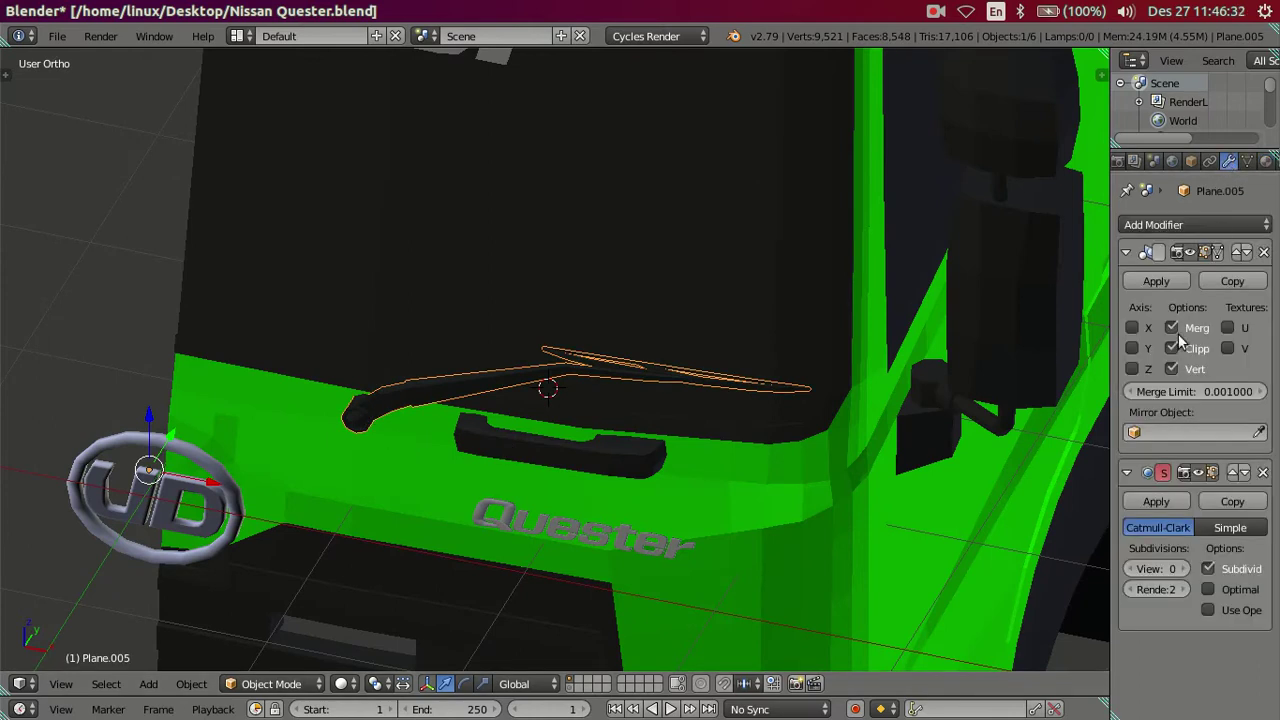
left_click(1263, 252)
mouse_move(395, 420)
middle_mouse_down()
mouse_move(440, 373)
mouse_move(606, 366)
mouse_move(589, 395)
mouse_move(594, 349)
middle_mouse_up()
key("KP_1")
key("Tab")
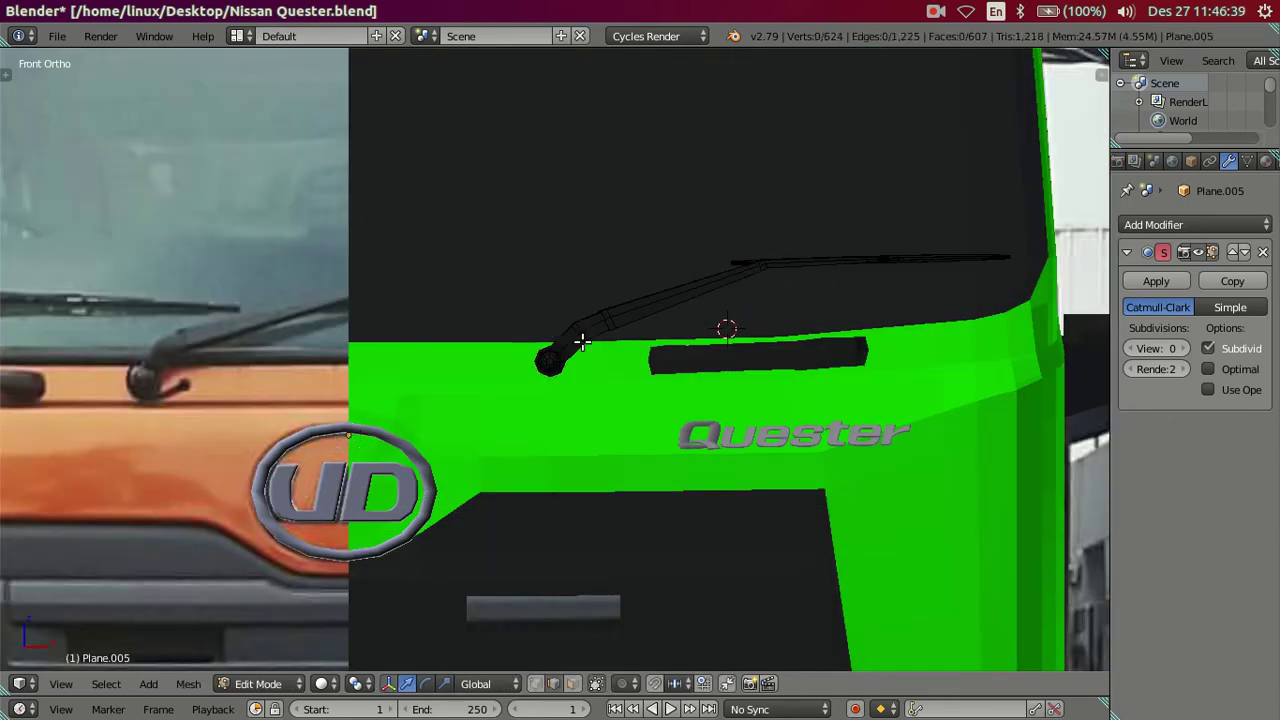
scroll(578, 347, "up", 1)
key("a")
key("shift+d")
right_click(631, 324)
key("z")
scroll(632, 326, "down", 2)
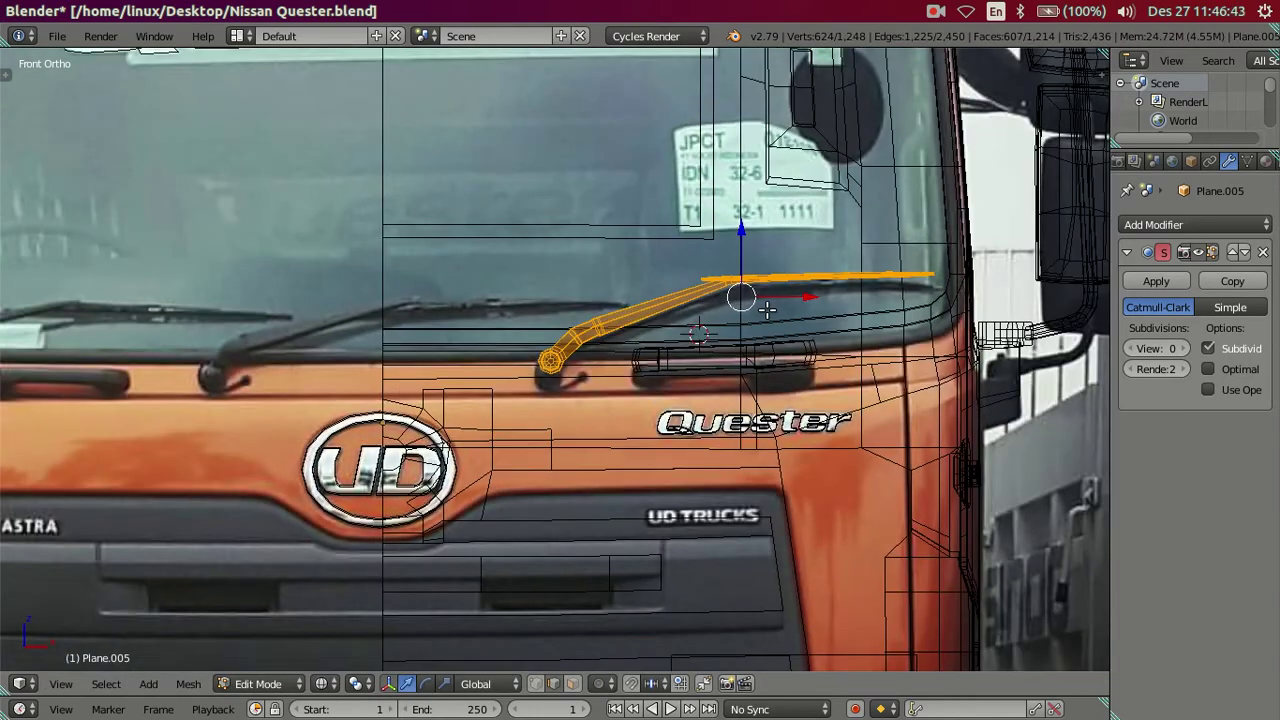
left_click_drag(803, 300, 470, 325)
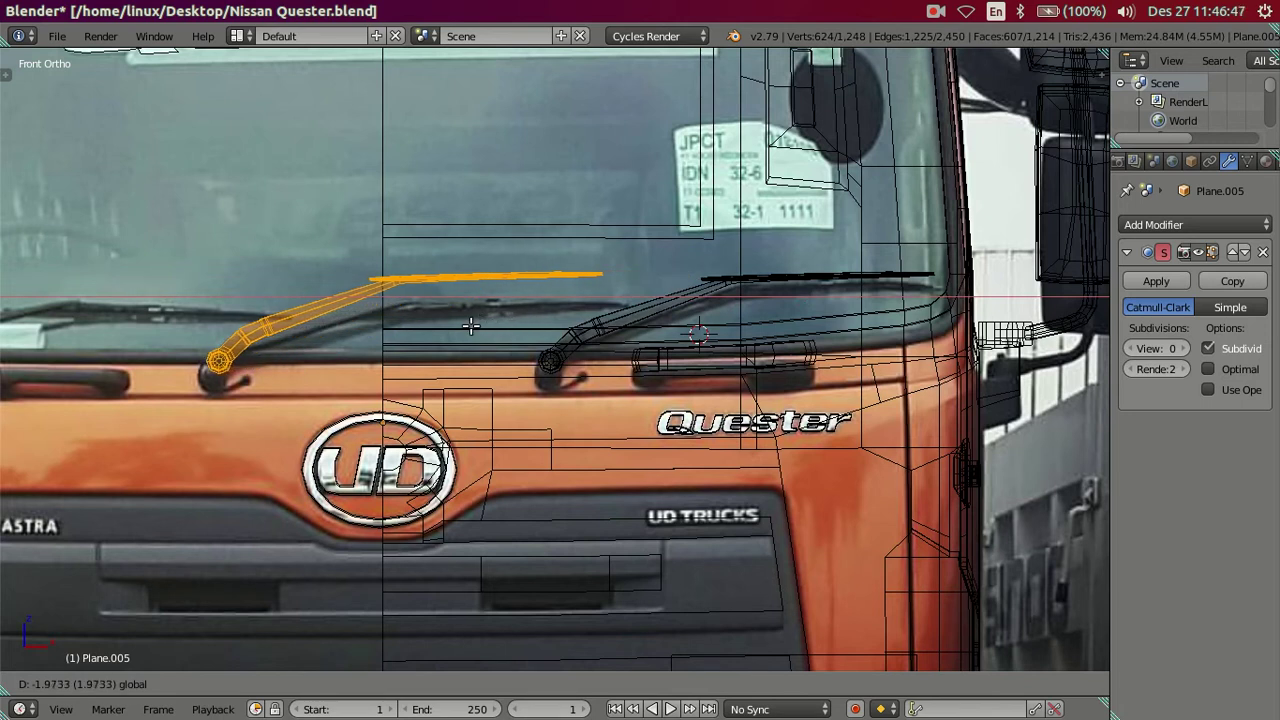
left_click_drag(470, 325, 473, 326)
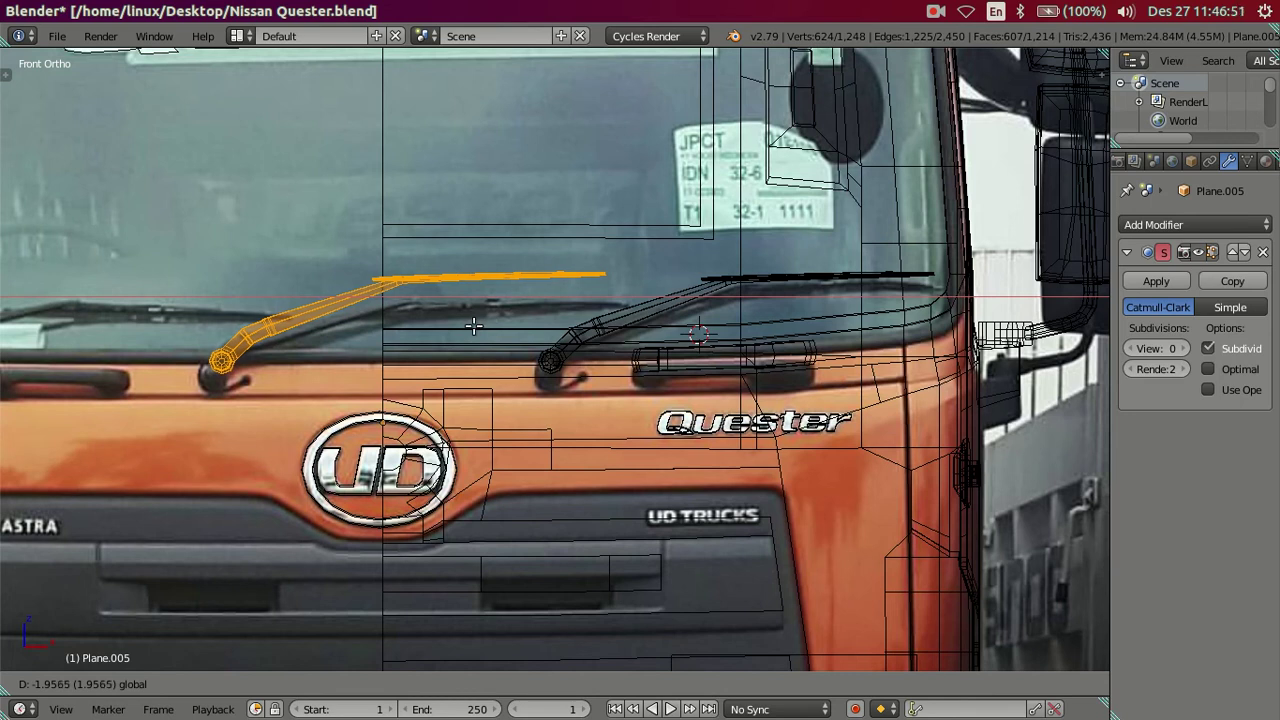
left_click(473, 326)
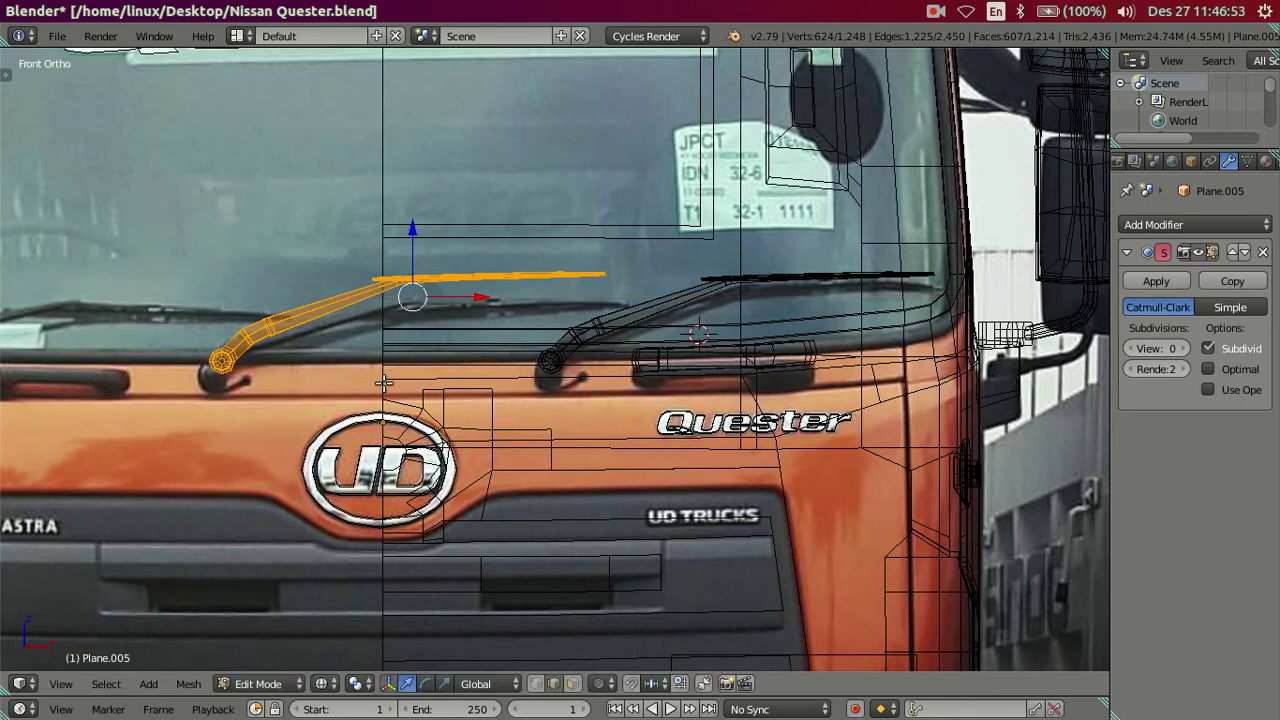
scroll(384, 383, "up", 2)
middle_click_drag(384, 383, 545, 393, "shift")
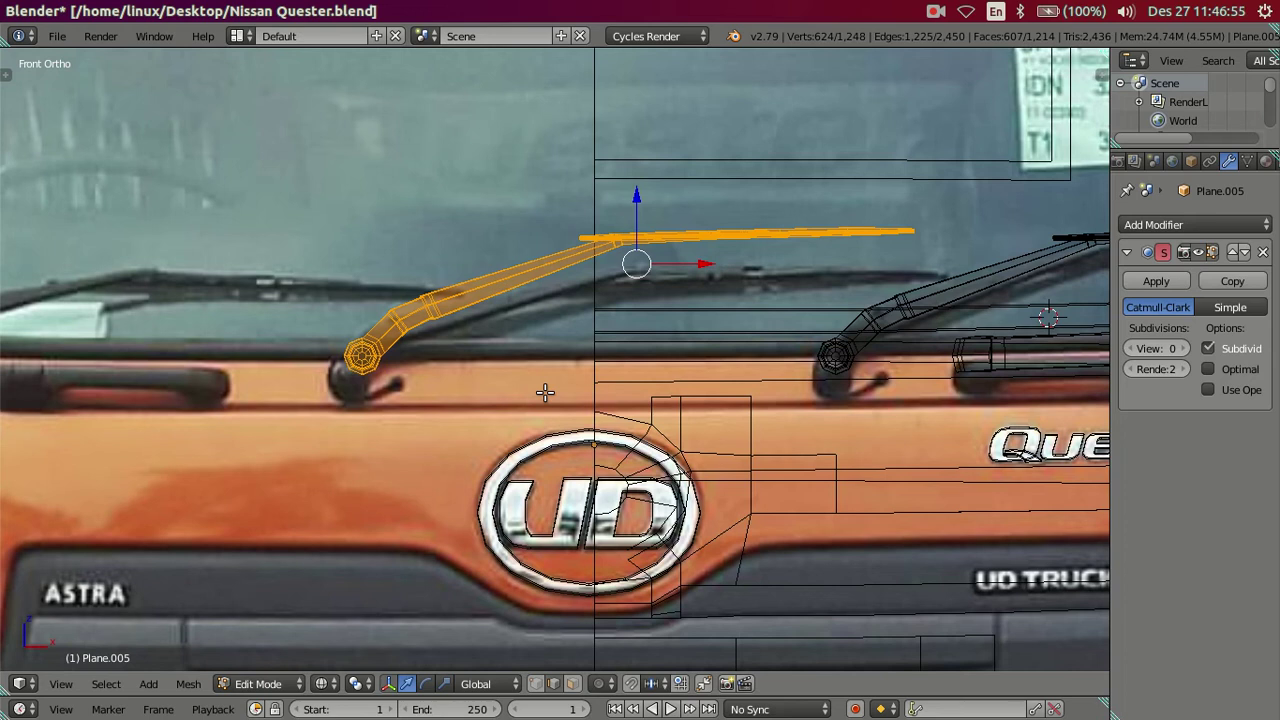
key("x")
left_click(590, 297)
middle_click_drag(960, 274, 647, 299, "shift")
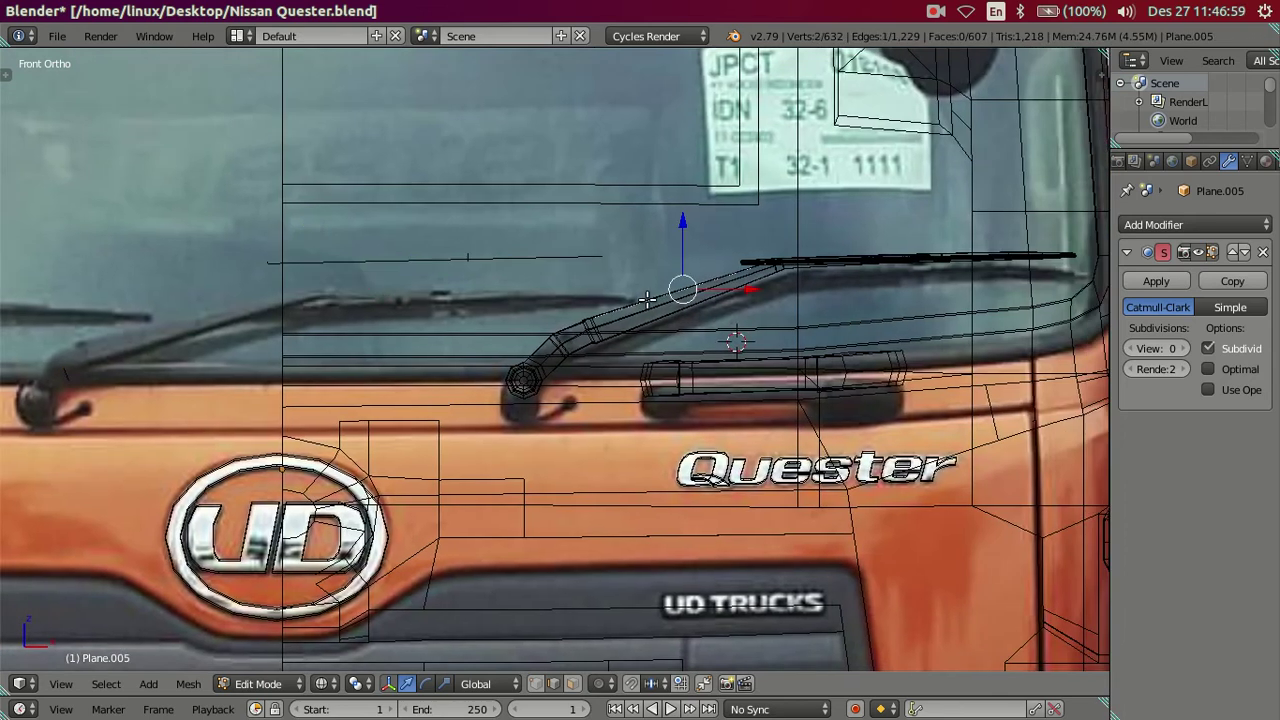
key("Tab")
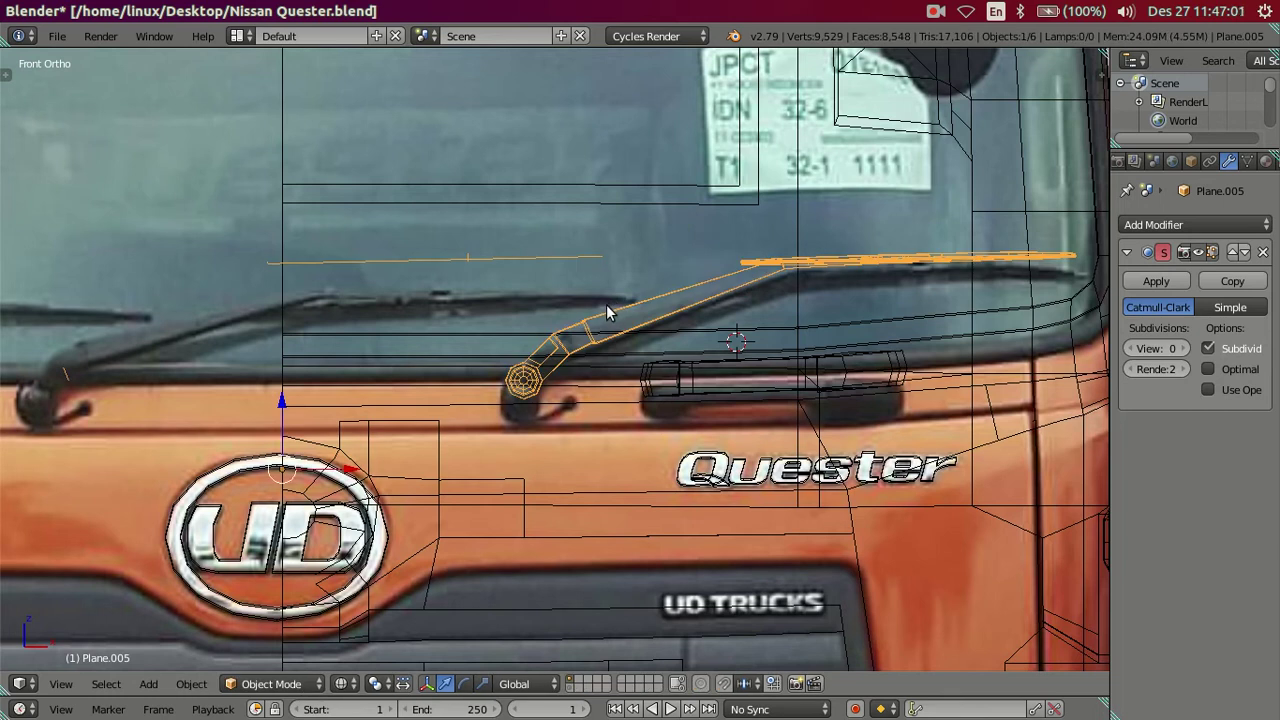
key("Tab")
key("ctrl+z")
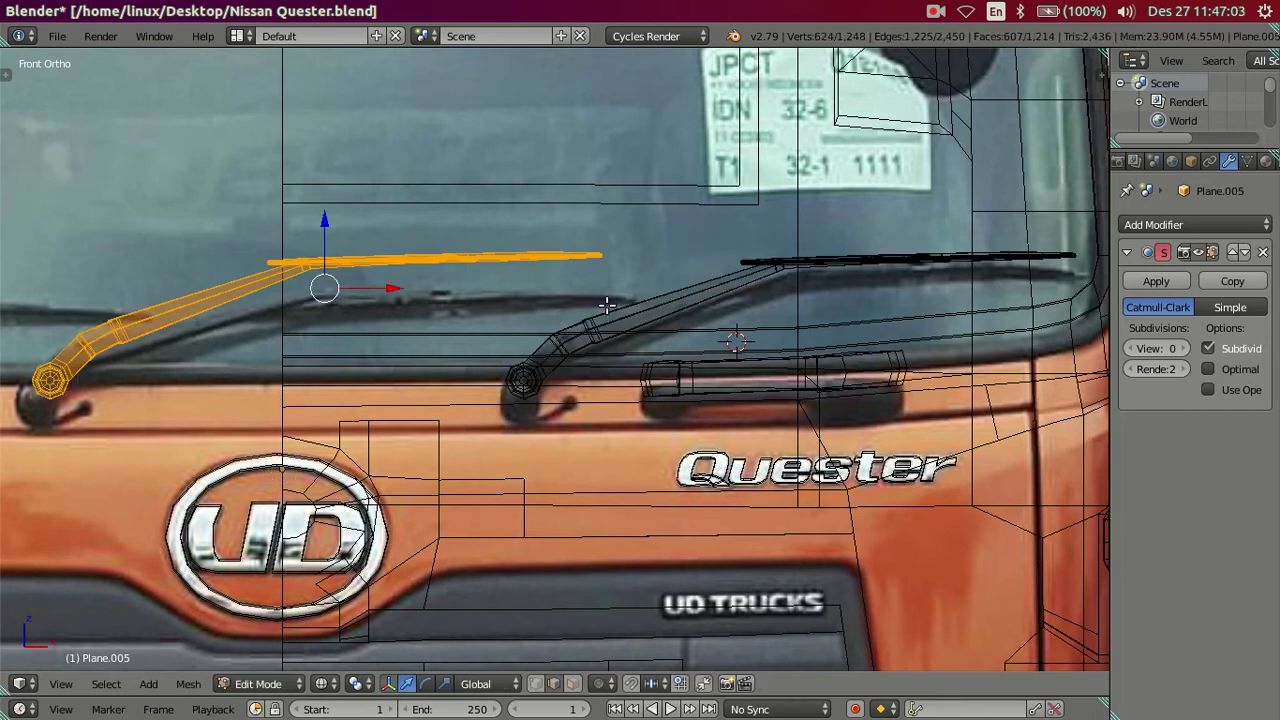
key("ctrl+z")
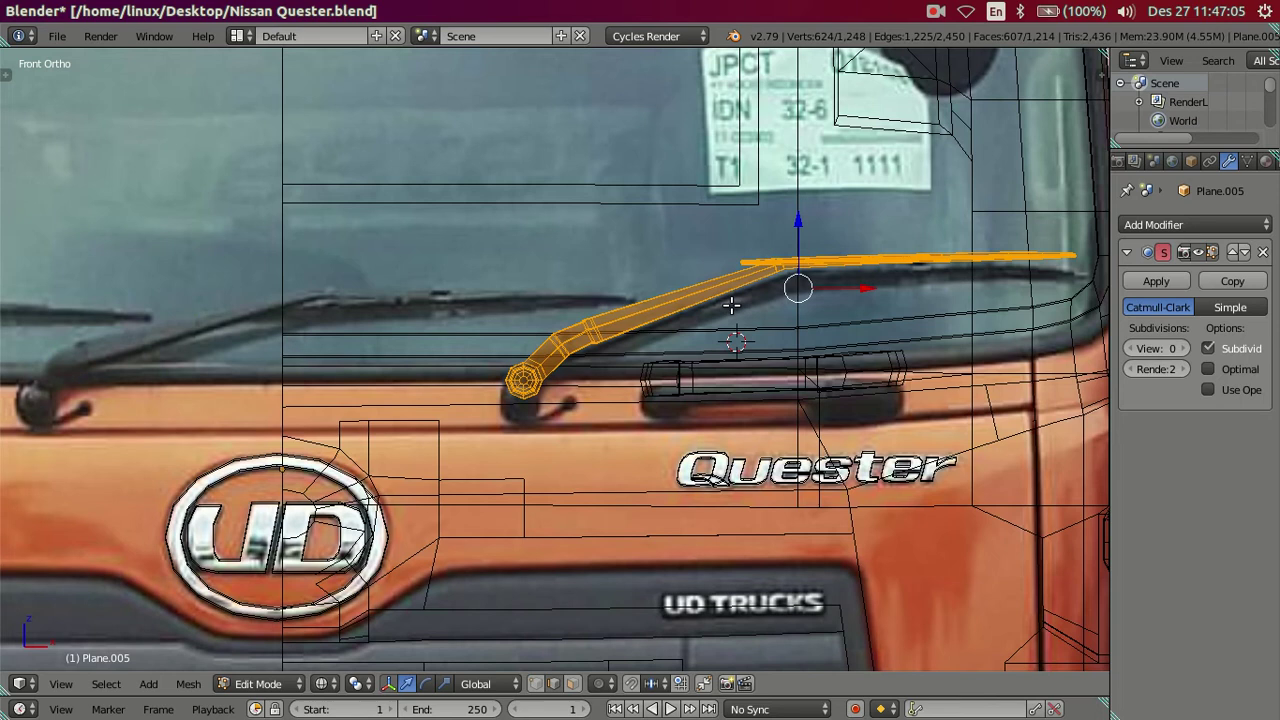
key("ctrl+z")
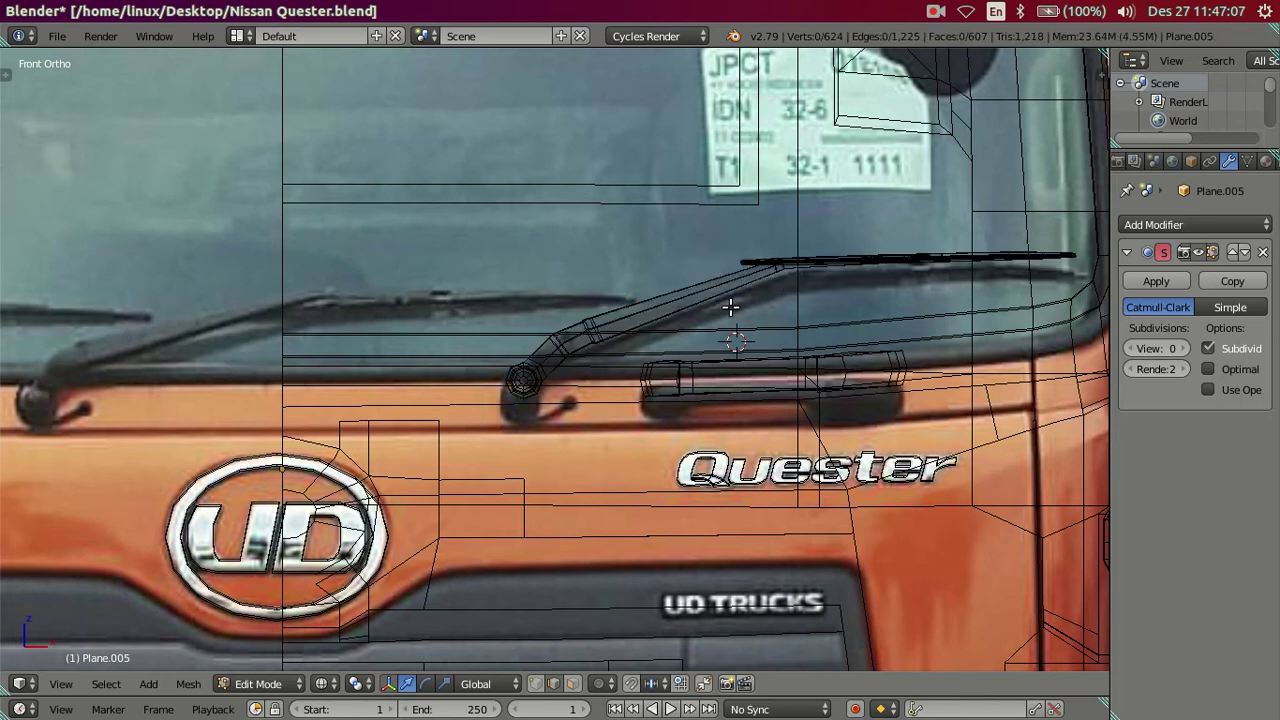
key("Tab")
- Snap the 3D cursor to the centre face of the wiper's pivot cap
scroll(720, 315, "up", 2)
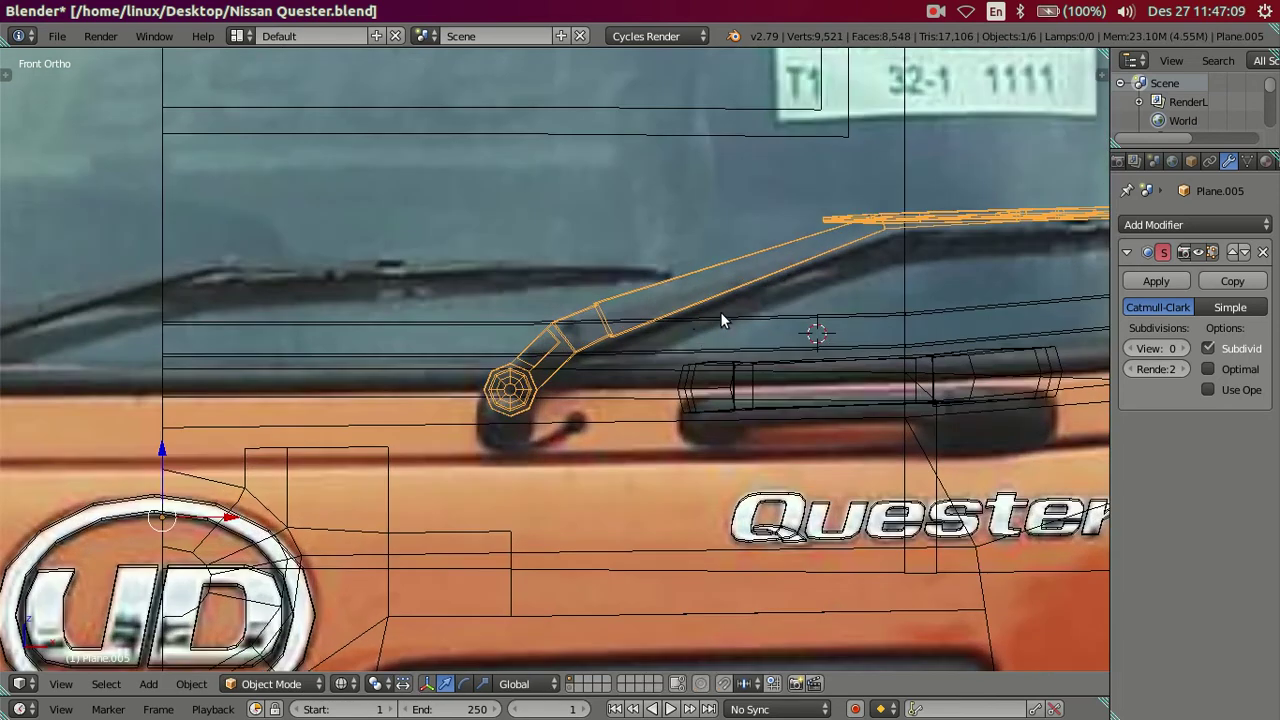
scroll(566, 375, "up", 3)
mouse_move(566, 375)
middle_mouse_down()
mouse_move(653, 432)
mouse_move(689, 394)
mouse_move(737, 409)
middle_mouse_up()
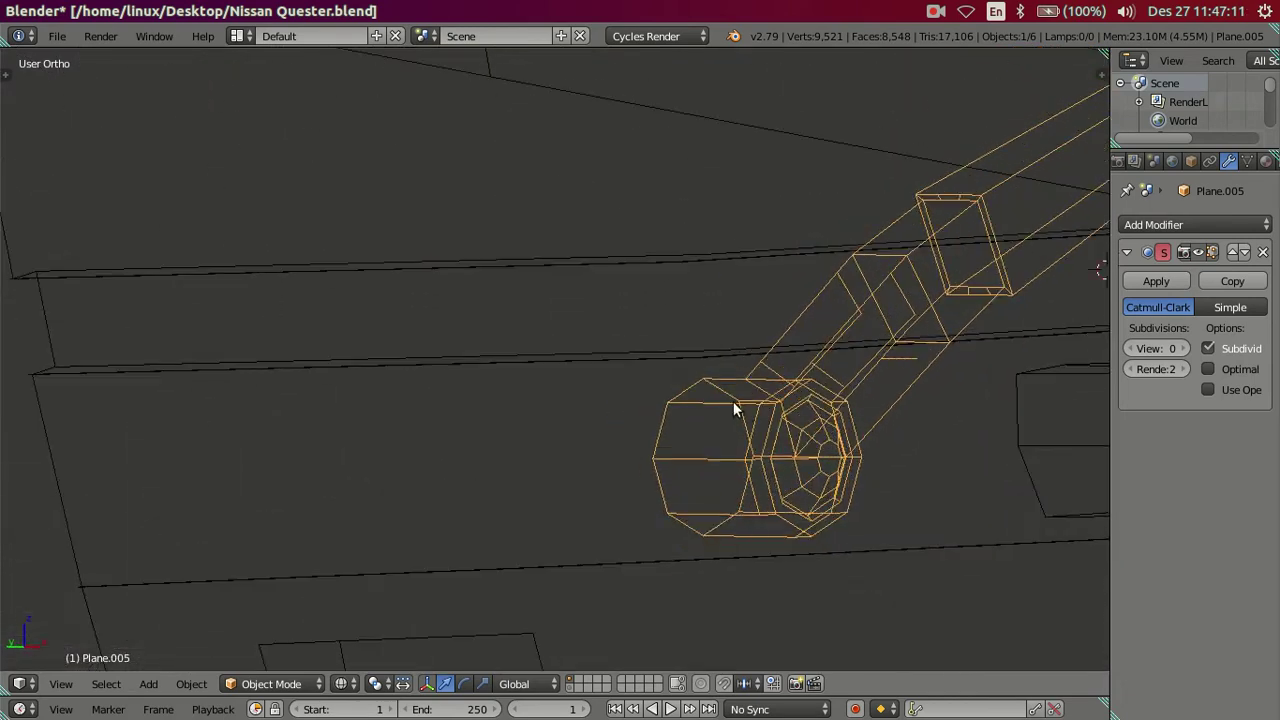
key("Tab")
middle_click_drag(840, 414, 646, 325)
key("z")
scroll(637, 366, "up", 3)
scroll(639, 369, "up", 3)
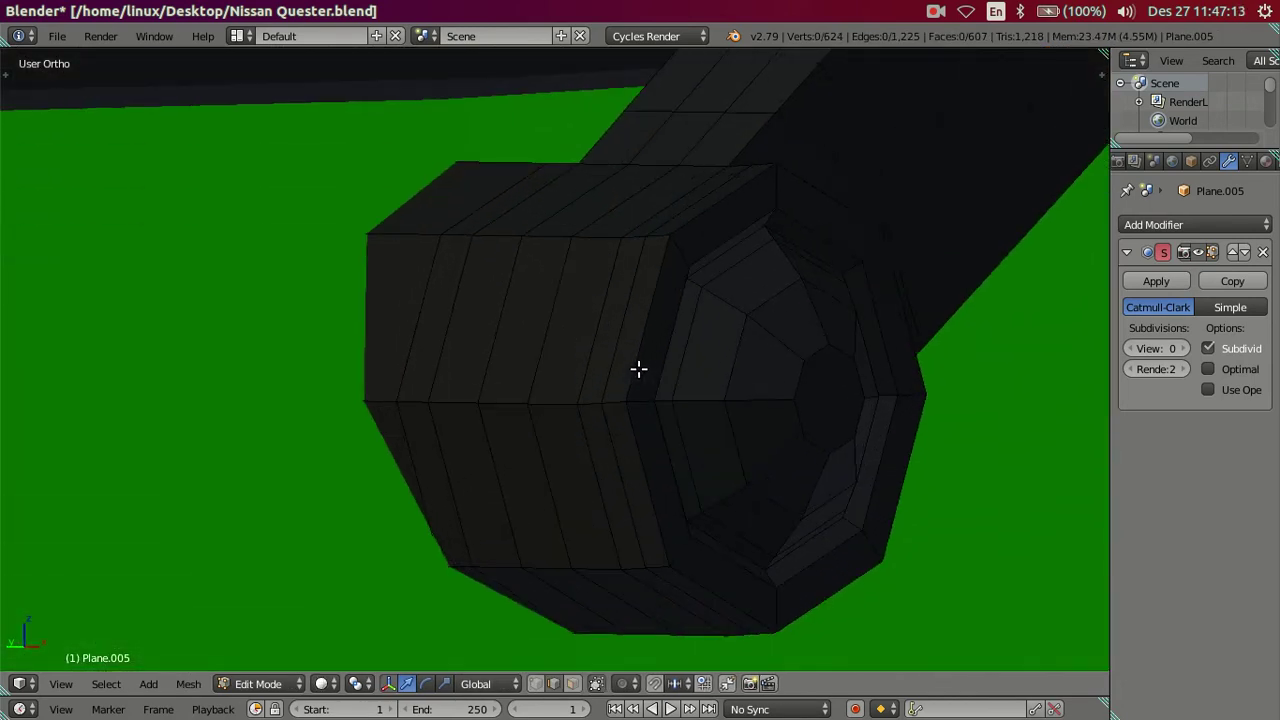
left_click(801, 415)
key("shift+s")
left_click(916, 535)
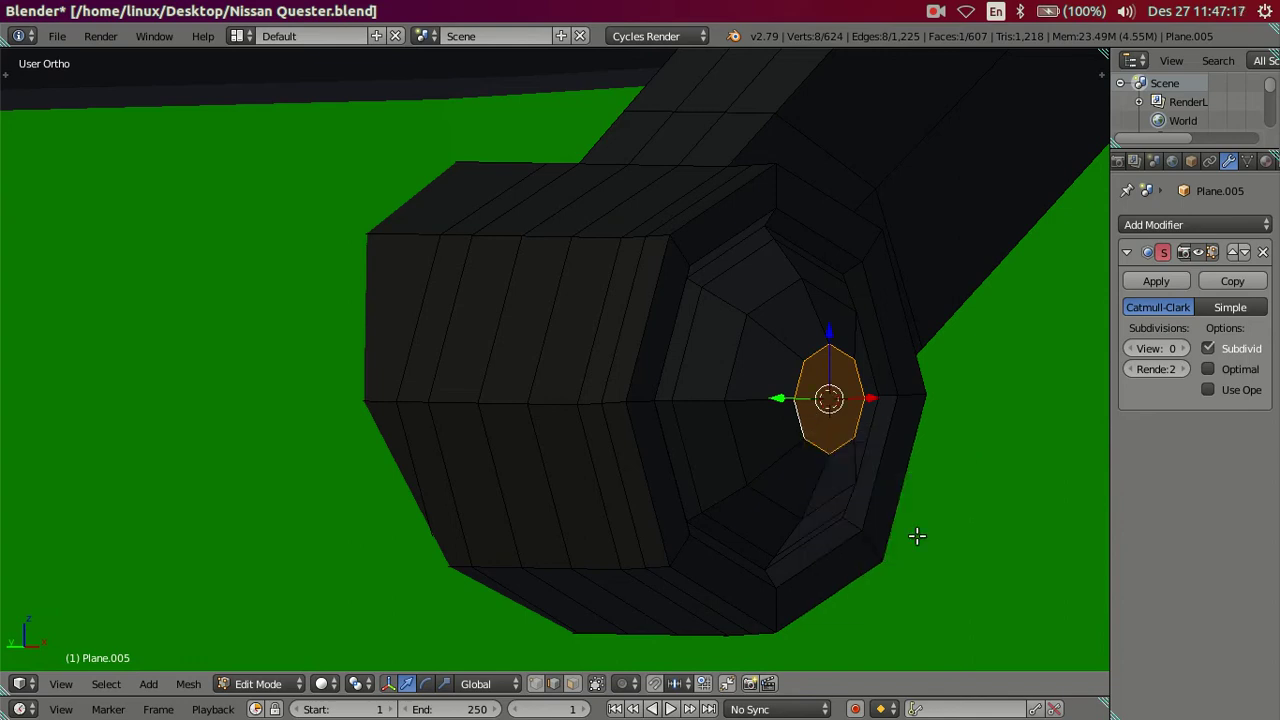
- Set the wiper's origin to the 3D cursor and return to front view
key("Tab")
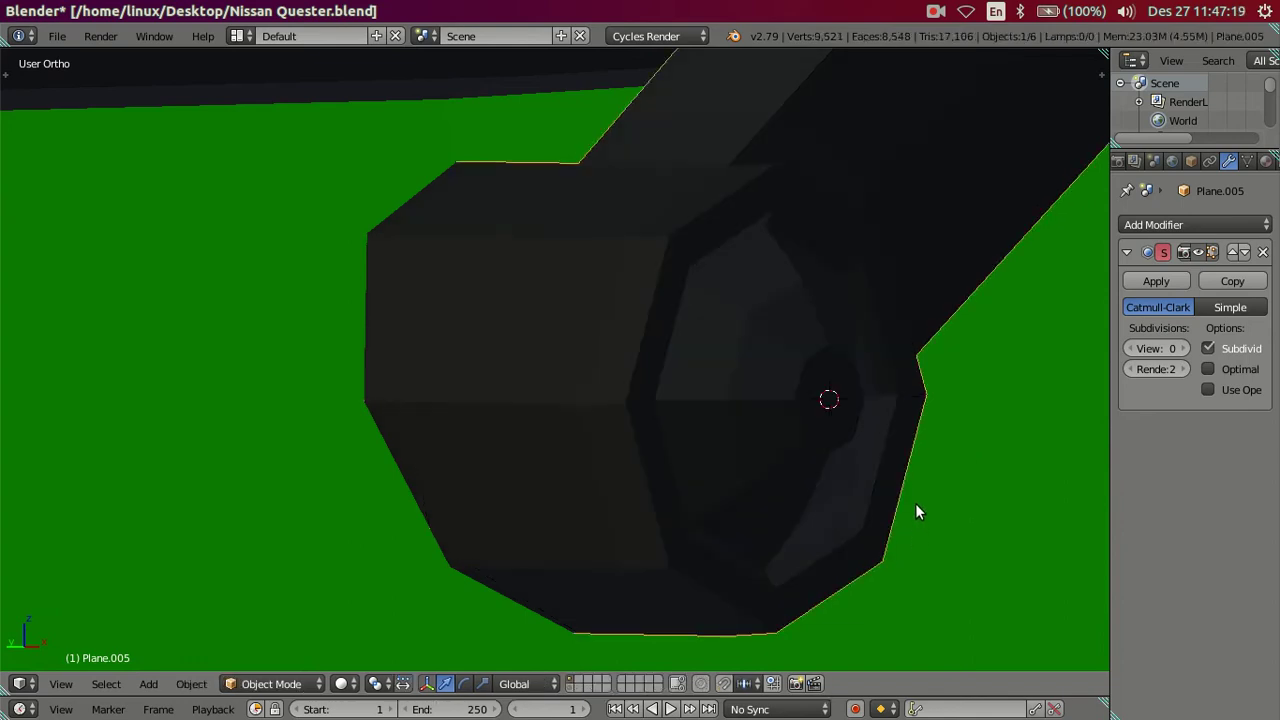
key("ctrl+shift+alt+c")
left_click(867, 541)
middle_click_drag(866, 521, 736, 383)
key("KP_1")
- Duplicate the wiper as Plane.006 and move it along X onto the photo's left wiper
scroll(631, 346, "down", 4)
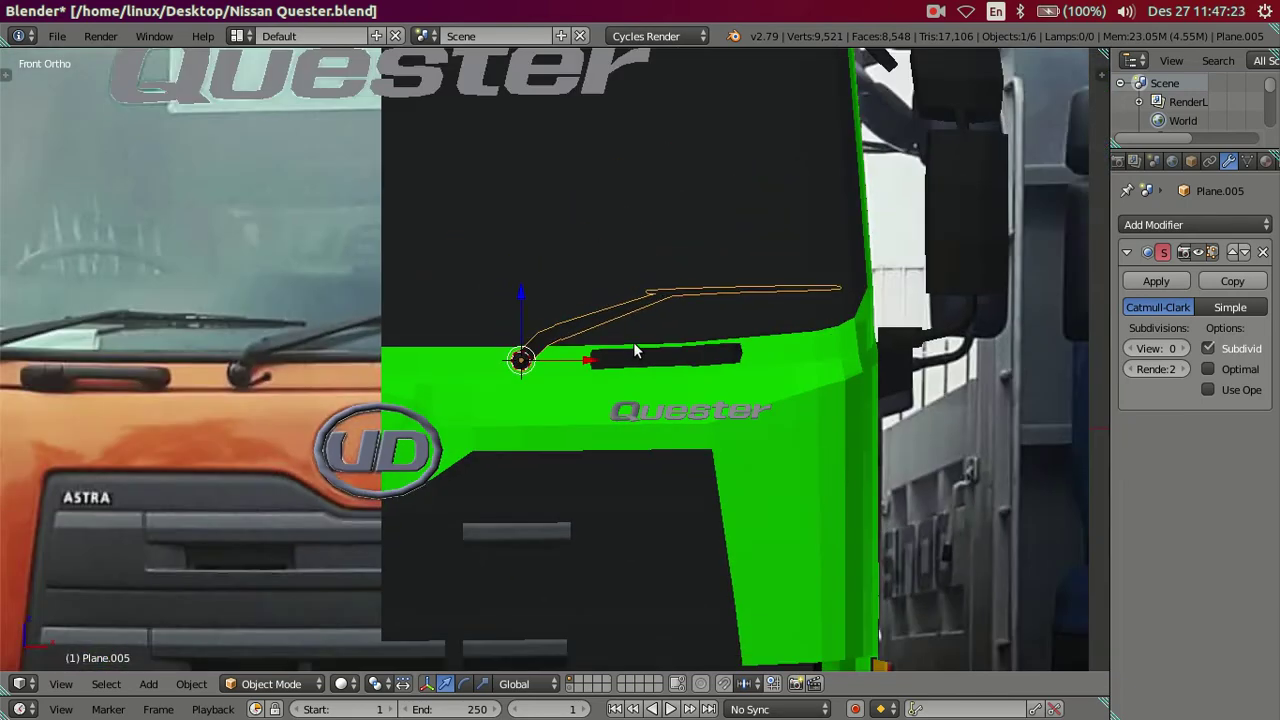
scroll(634, 344, "up", 5)
key("Tab")
scroll(588, 352, "up", 1)
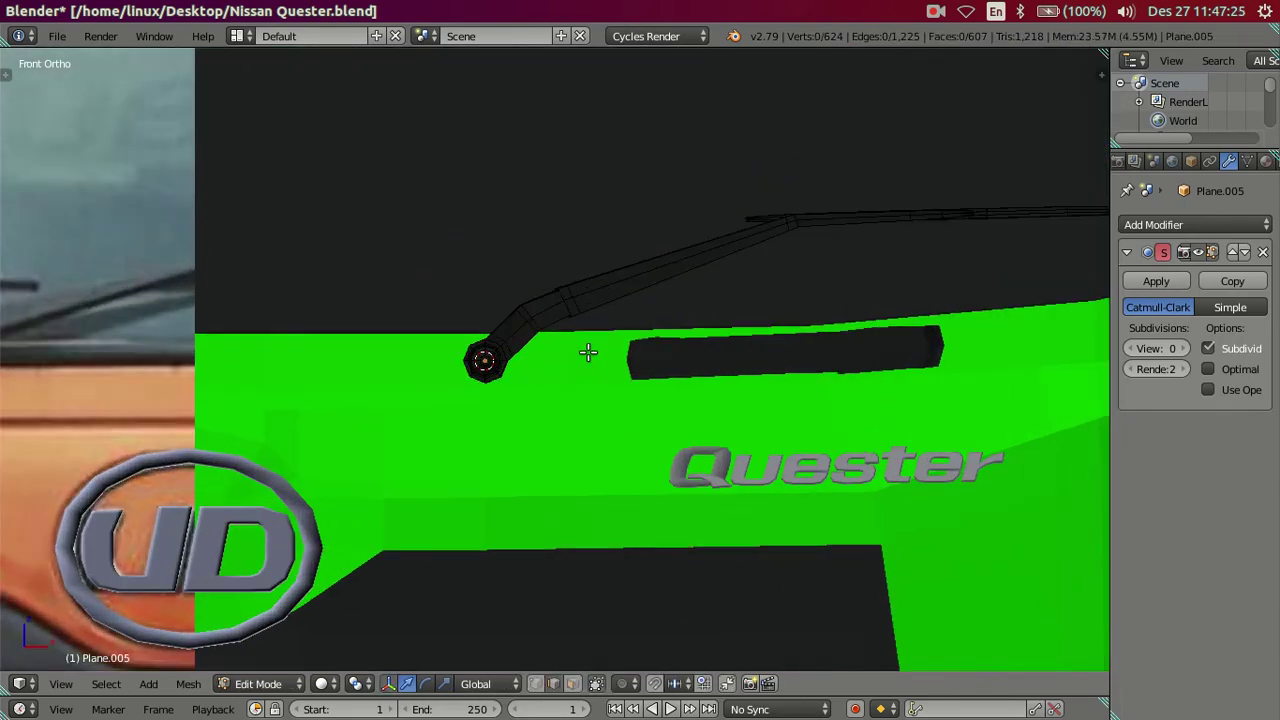
key("Tab")
scroll(588, 355, "down", 4)
key("shift+d")
key("Escape")
key("g")
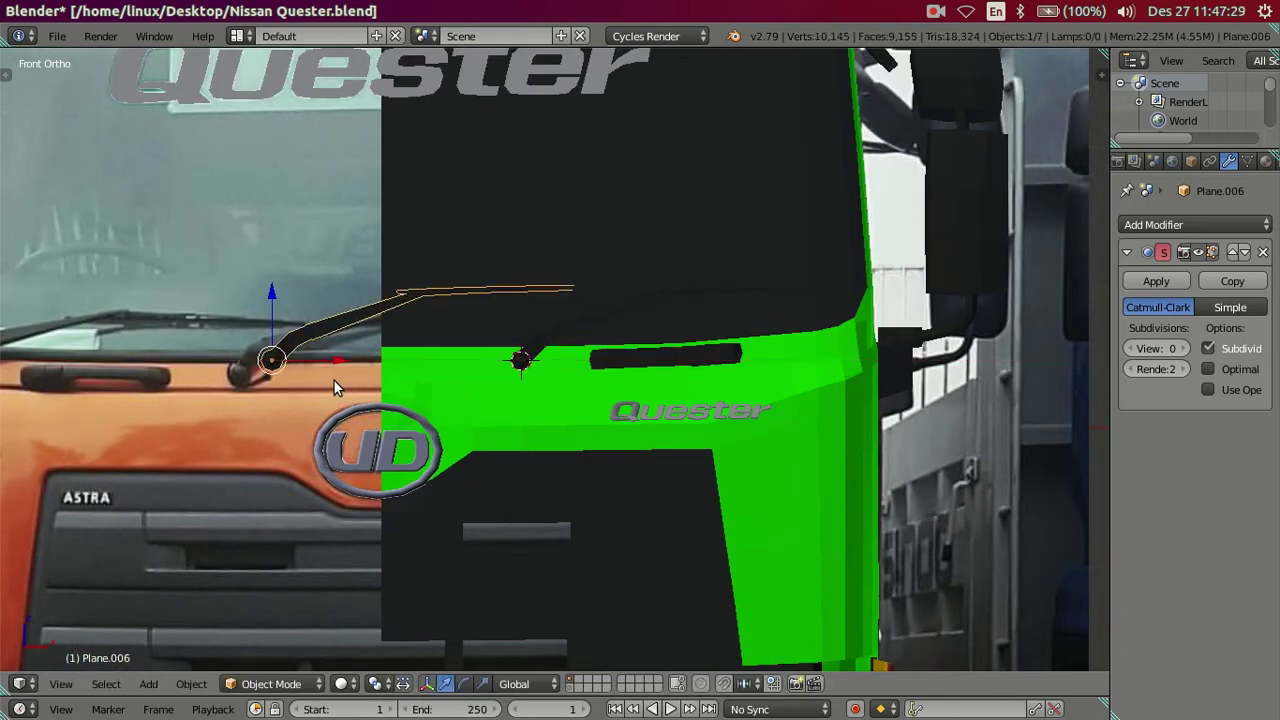
left_click(334, 381)
- In wireframe, zoom in on the left wiper and nudge the copy further left onto it
key("z")
scroll(345, 370, "up", 2)
middle_click_drag(345, 370, 585, 340, "shift")
key("g")
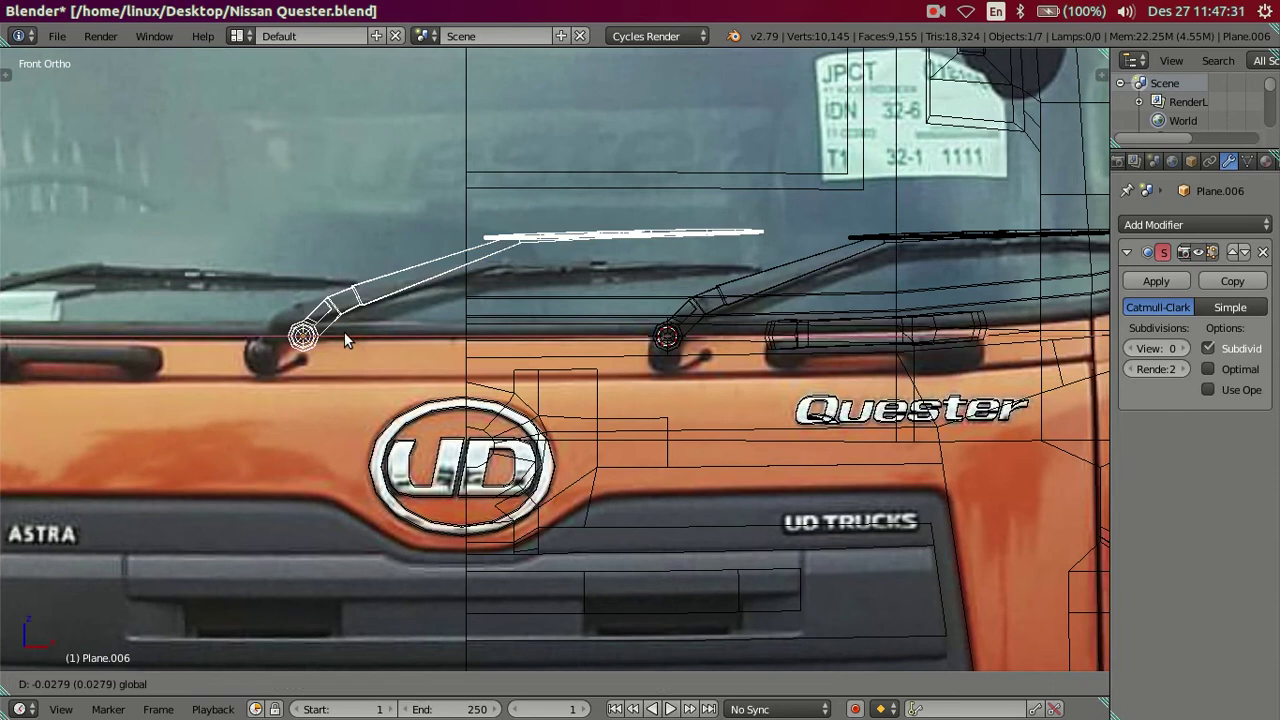
left_click(323, 334)
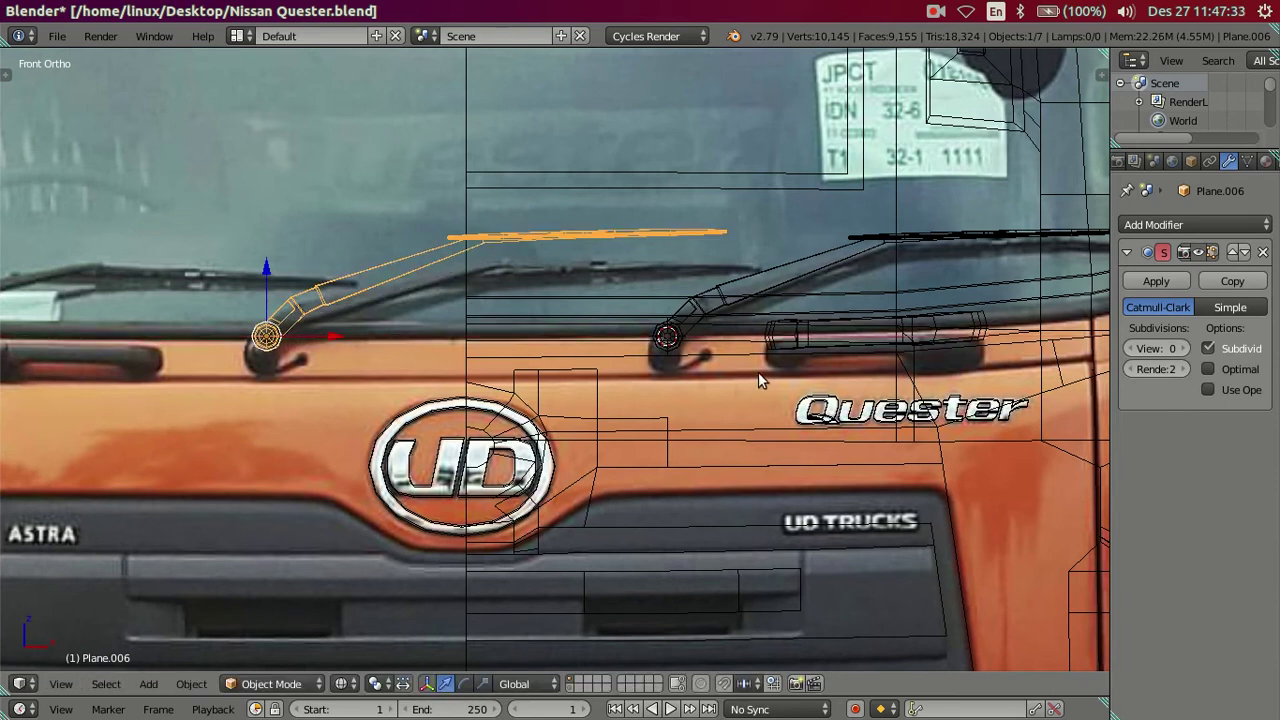
key("g")
right_click(781, 445)
- Orbit to inspect the copy's placement, then return to front view in Edit Mode
key("g")
right_click(730, 366)
mouse_move(745, 360)
middle_mouse_down()
mouse_move(754, 374)
mouse_move(715, 412)
mouse_move(710, 395)
middle_mouse_up()
key("r")
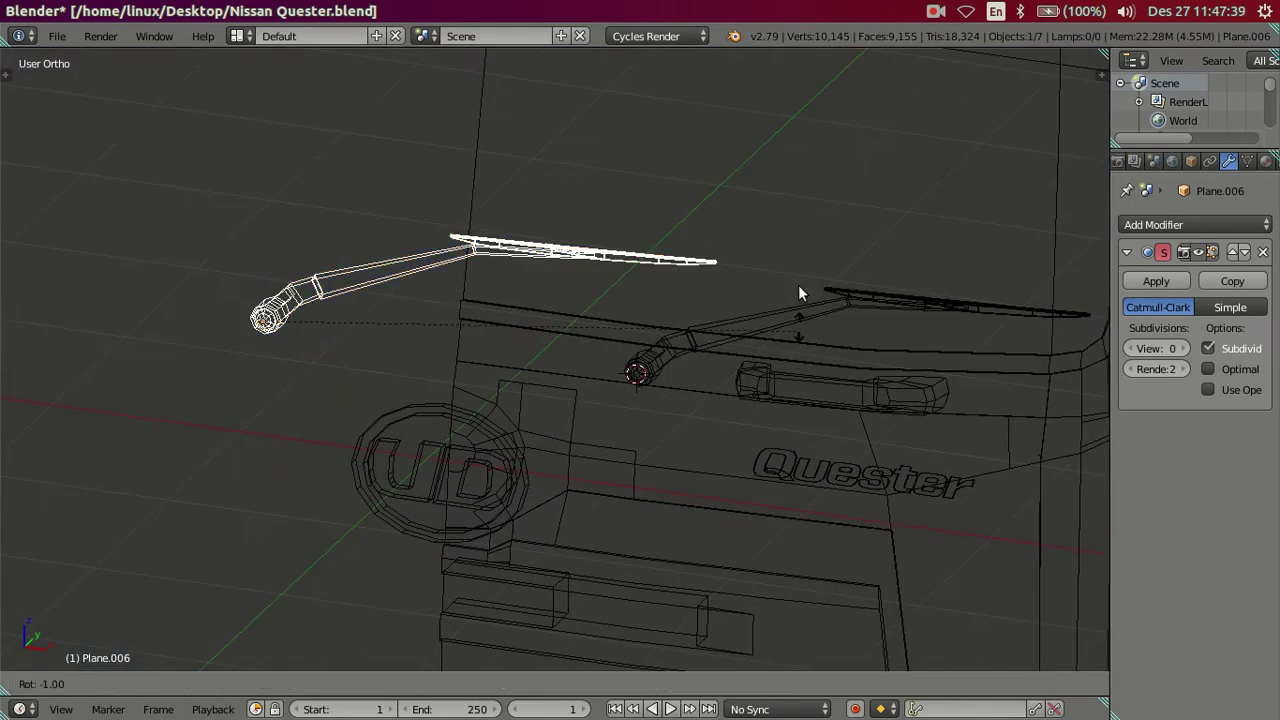
right_click(690, 394)
mouse_move(677, 380)
middle_mouse_down()
mouse_move(666, 457)
mouse_move(679, 459)
mouse_move(704, 396)
middle_mouse_up()
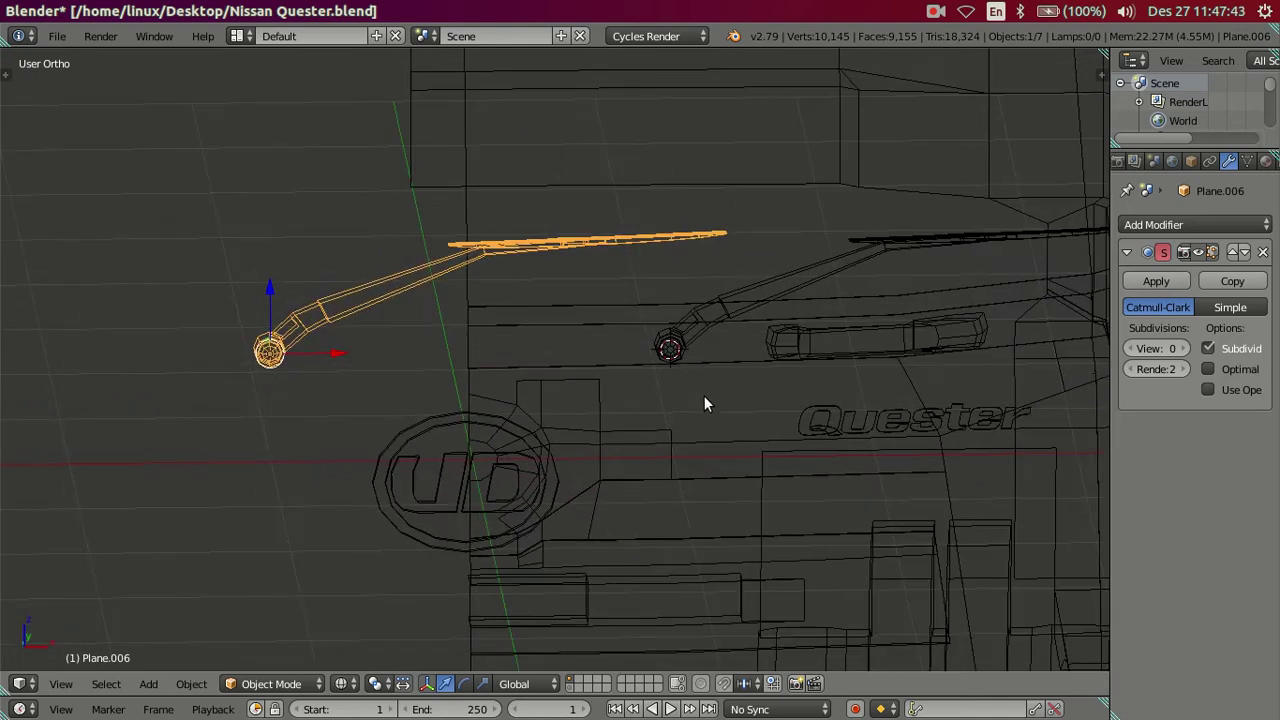
key("KP_1")
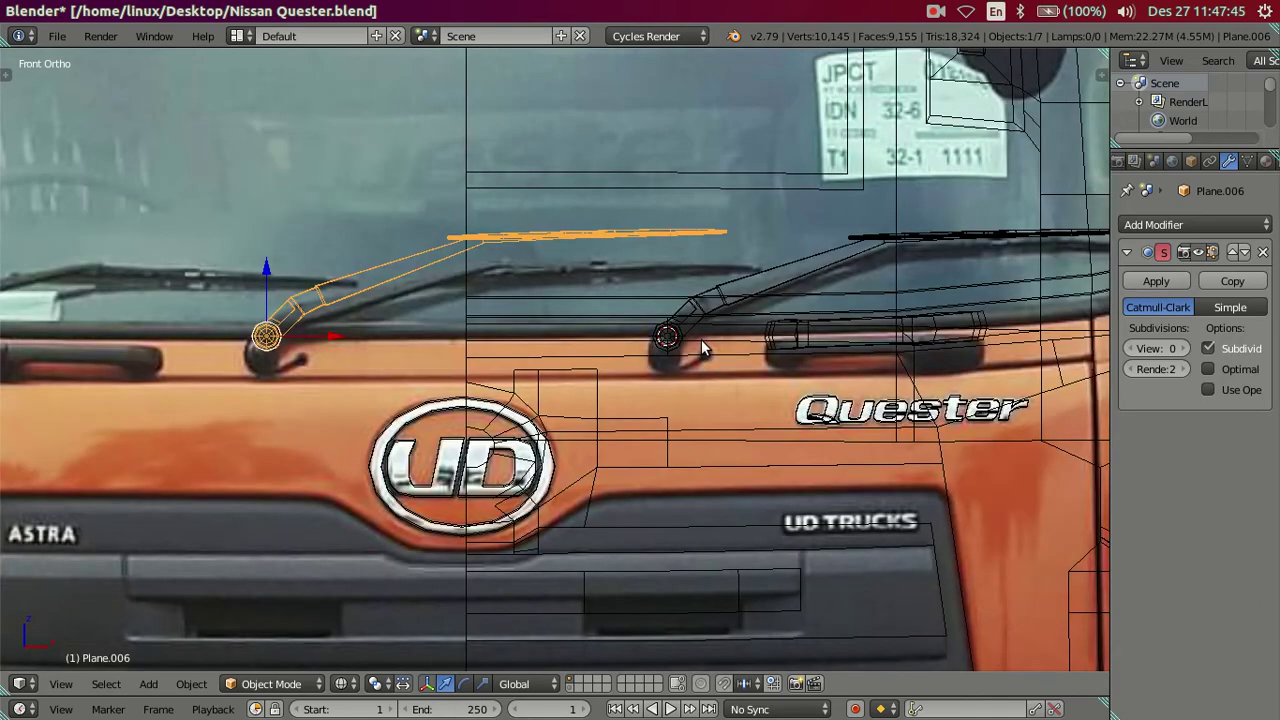
key("Tab")
- Rotate the whole copy's mesh to match the photo's left wiper and nudge it into place
key("a")
key("r")
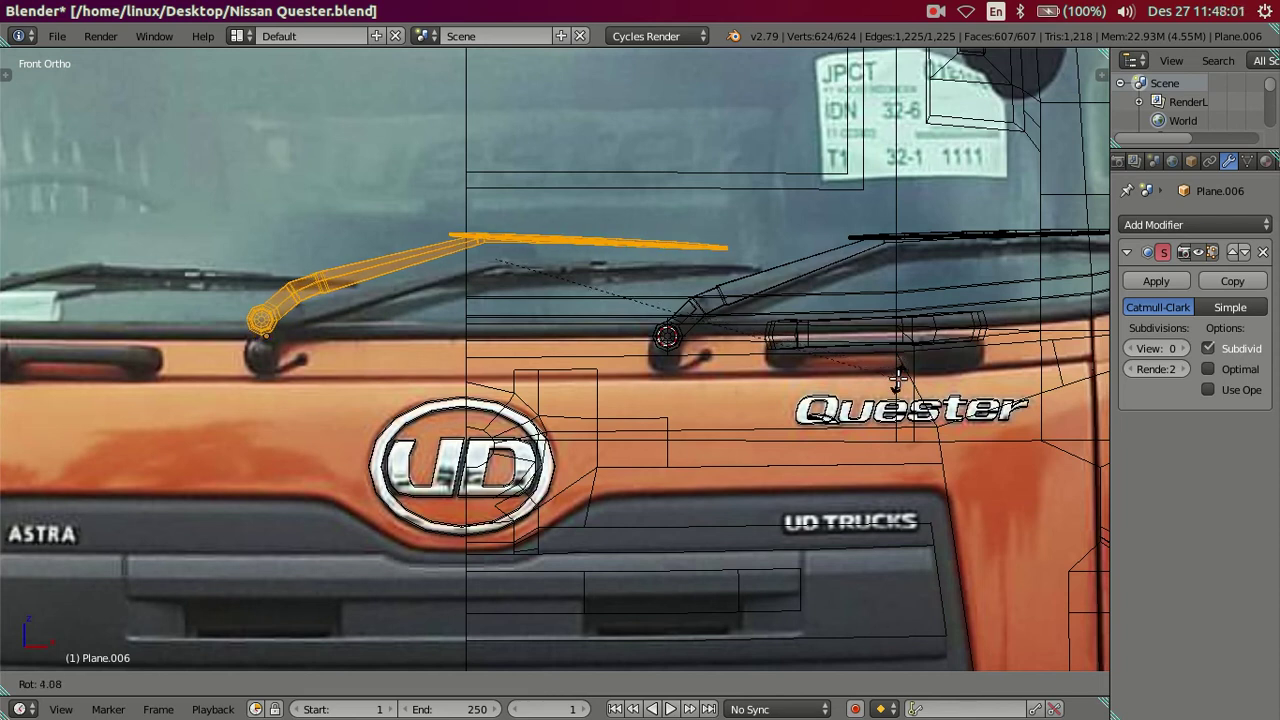
left_click(897, 375)
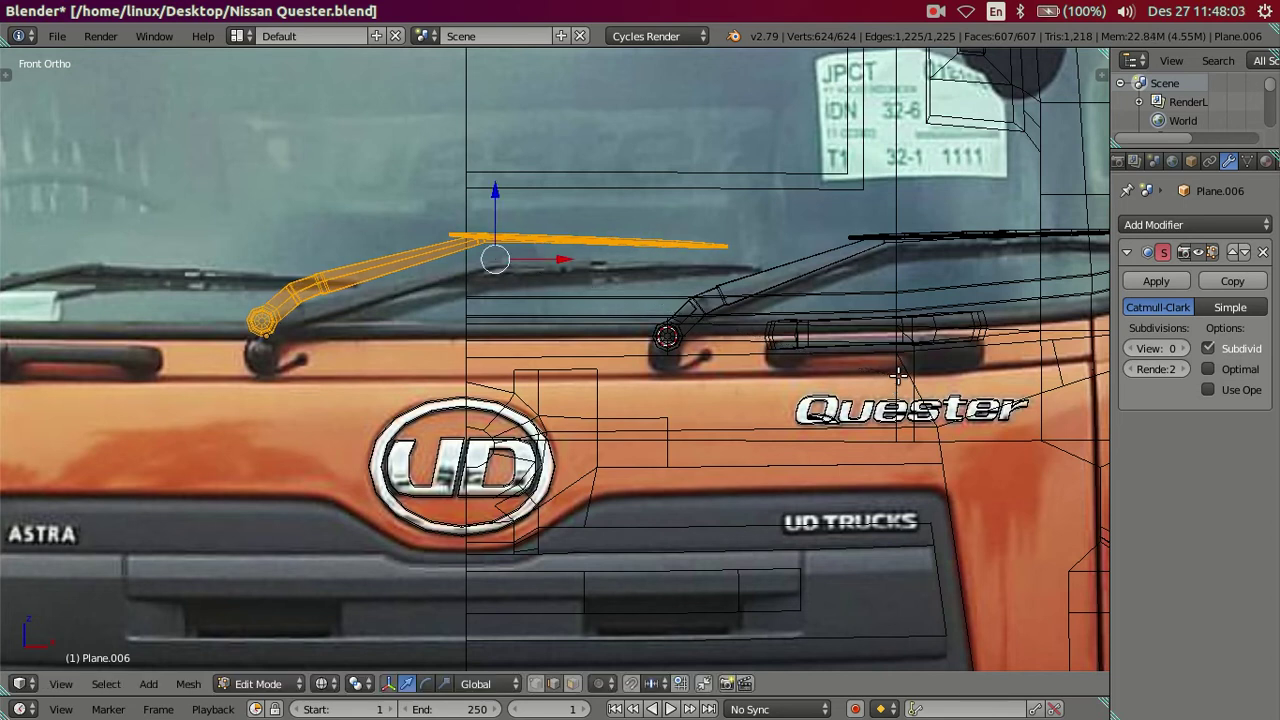
left_click_drag(490, 184, 512, 205)
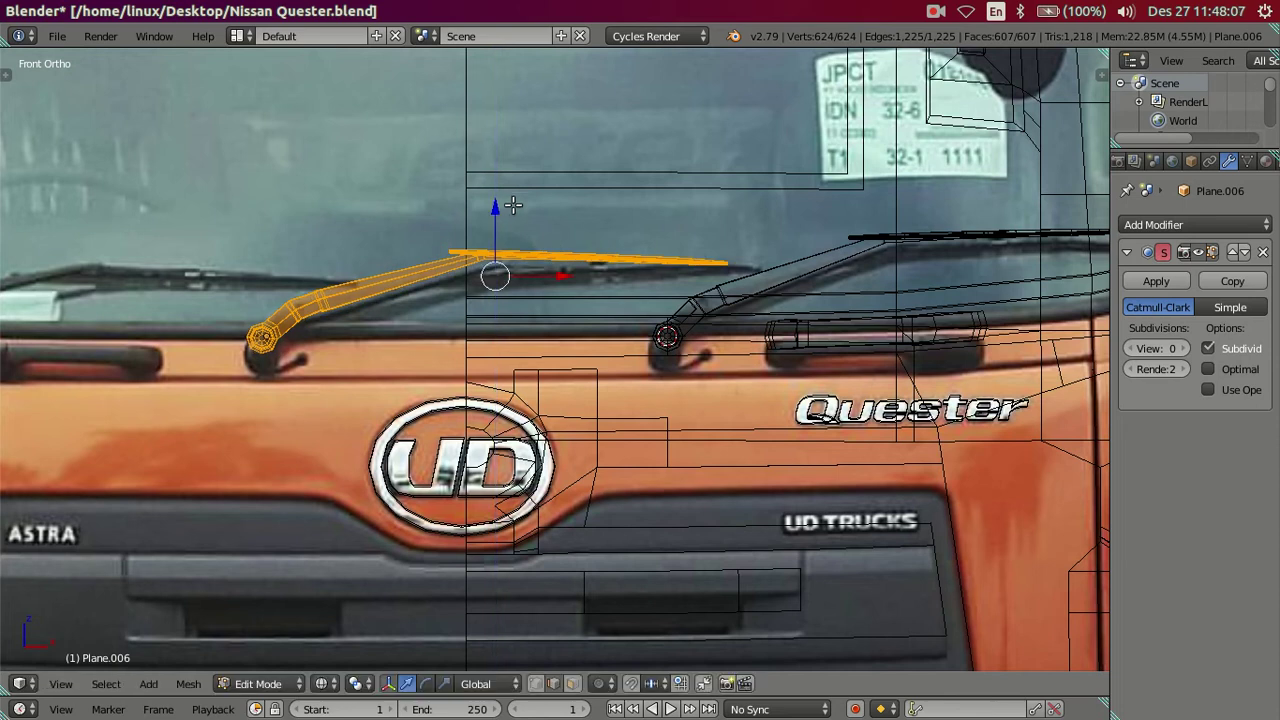
left_click_drag(553, 277, 545, 276)
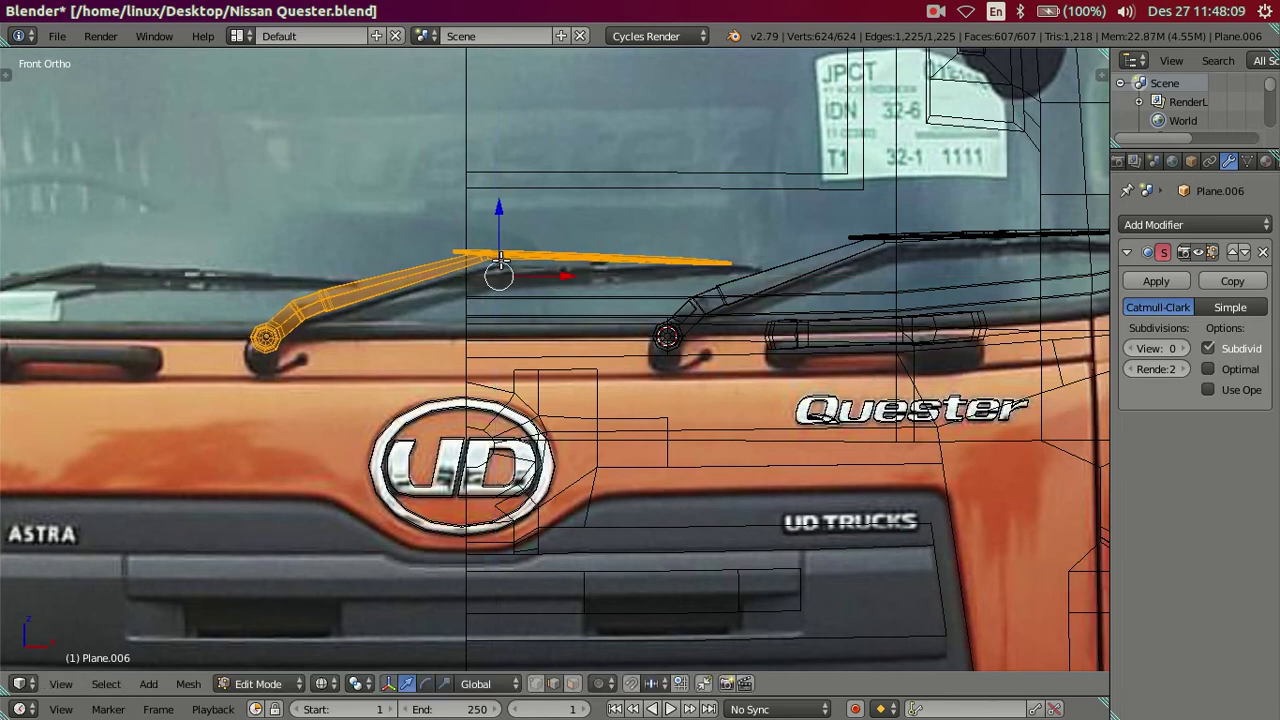
scroll(501, 258, "up", 2)
left_click_drag(476, 171, 475, 164)
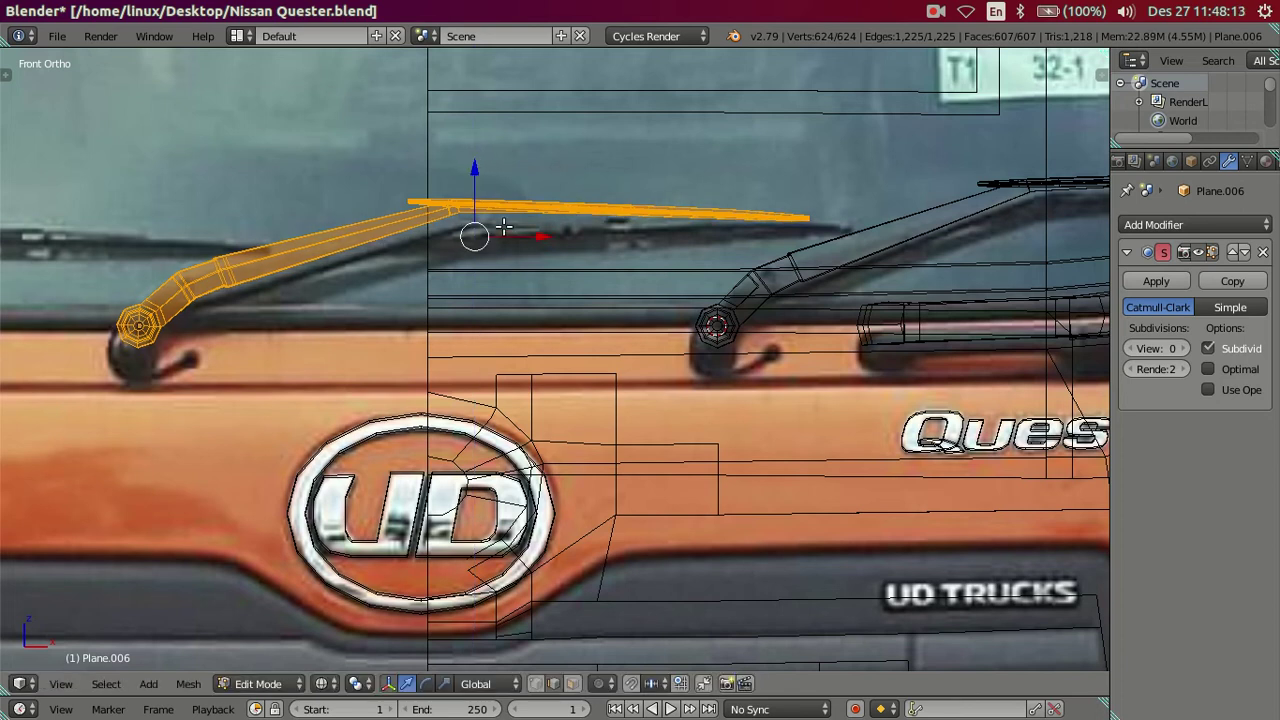
left_click_drag(533, 235, 530, 237)
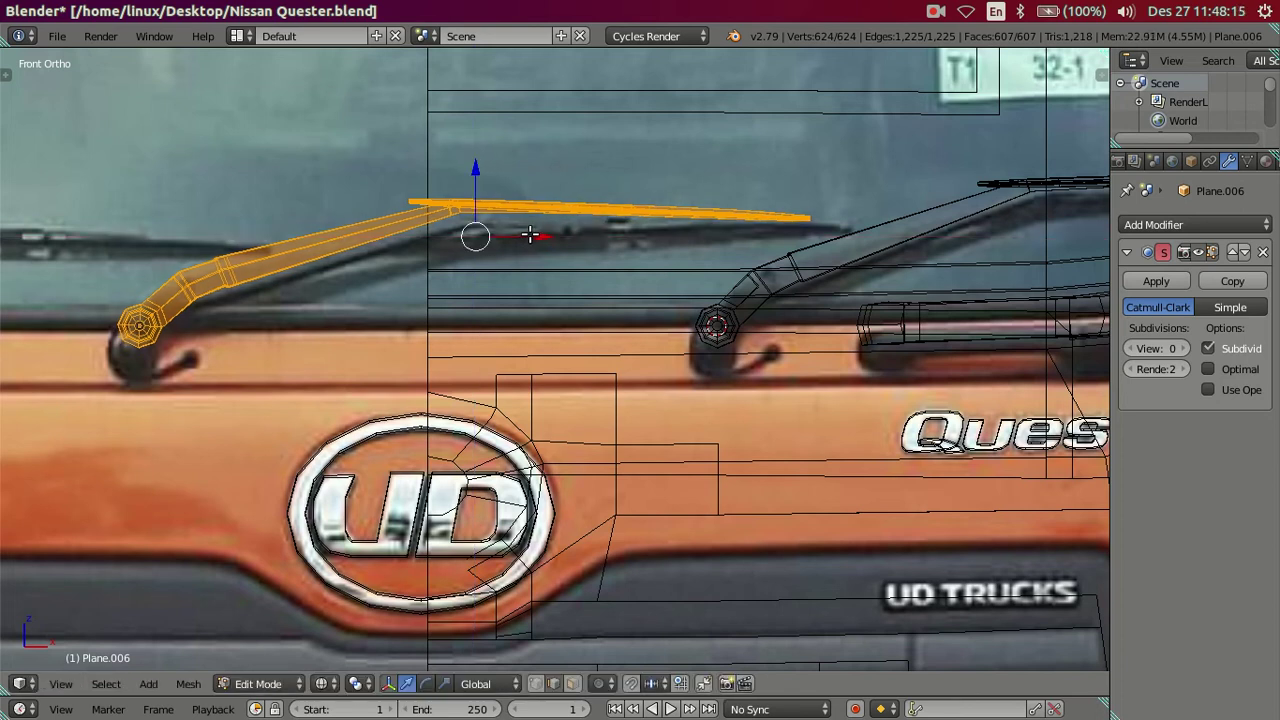
scroll(513, 245, "down", 2)
scroll(678, 284, "down", 2)
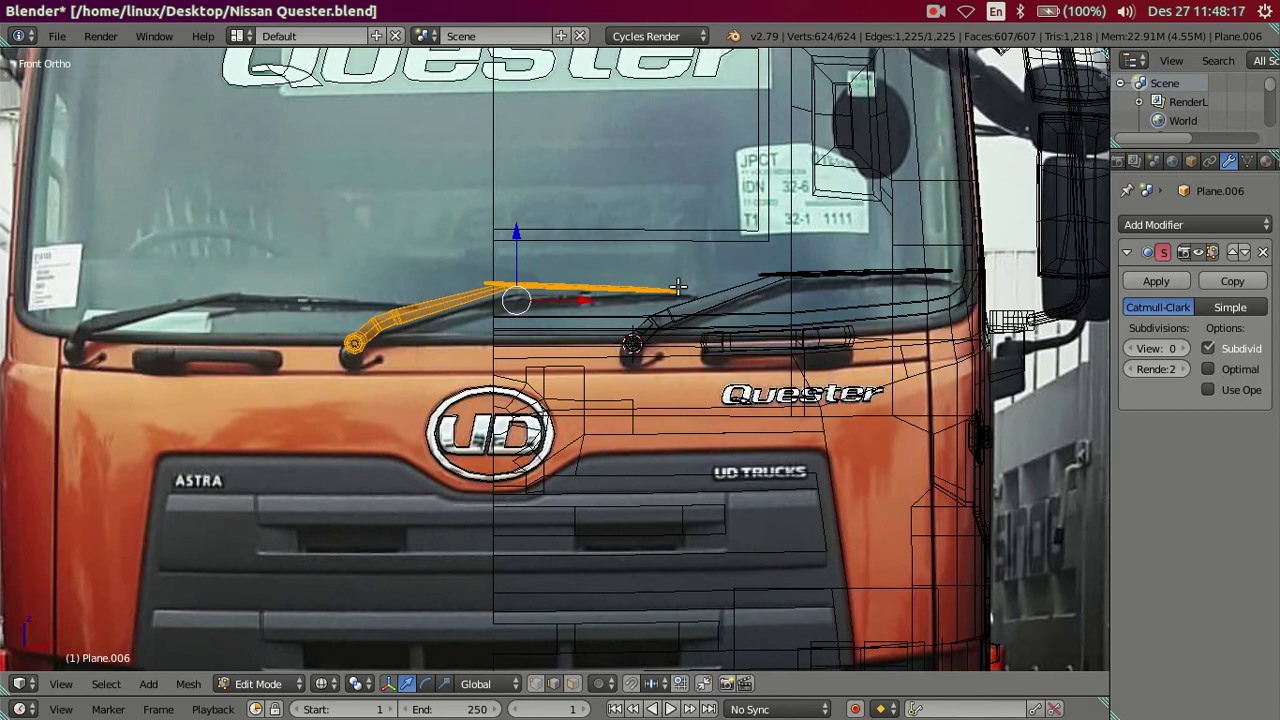
scroll(637, 330, "up", 1)
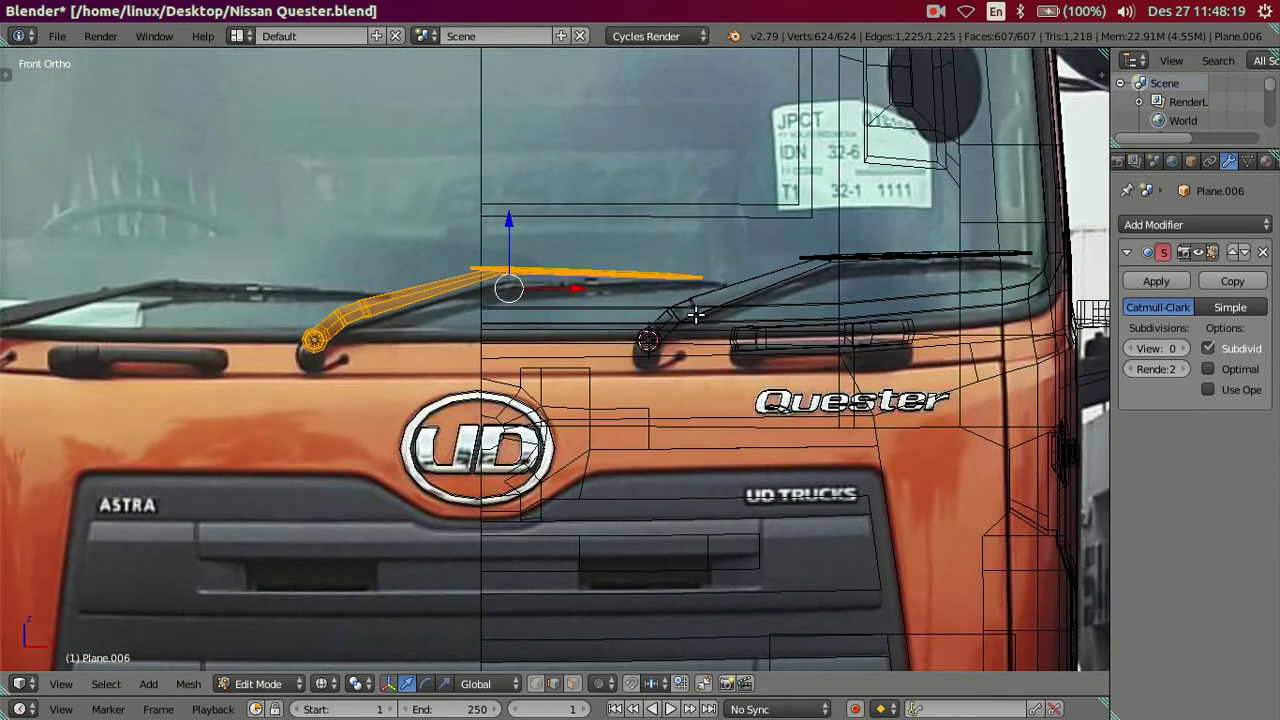
scroll(645, 338, "up", 1)
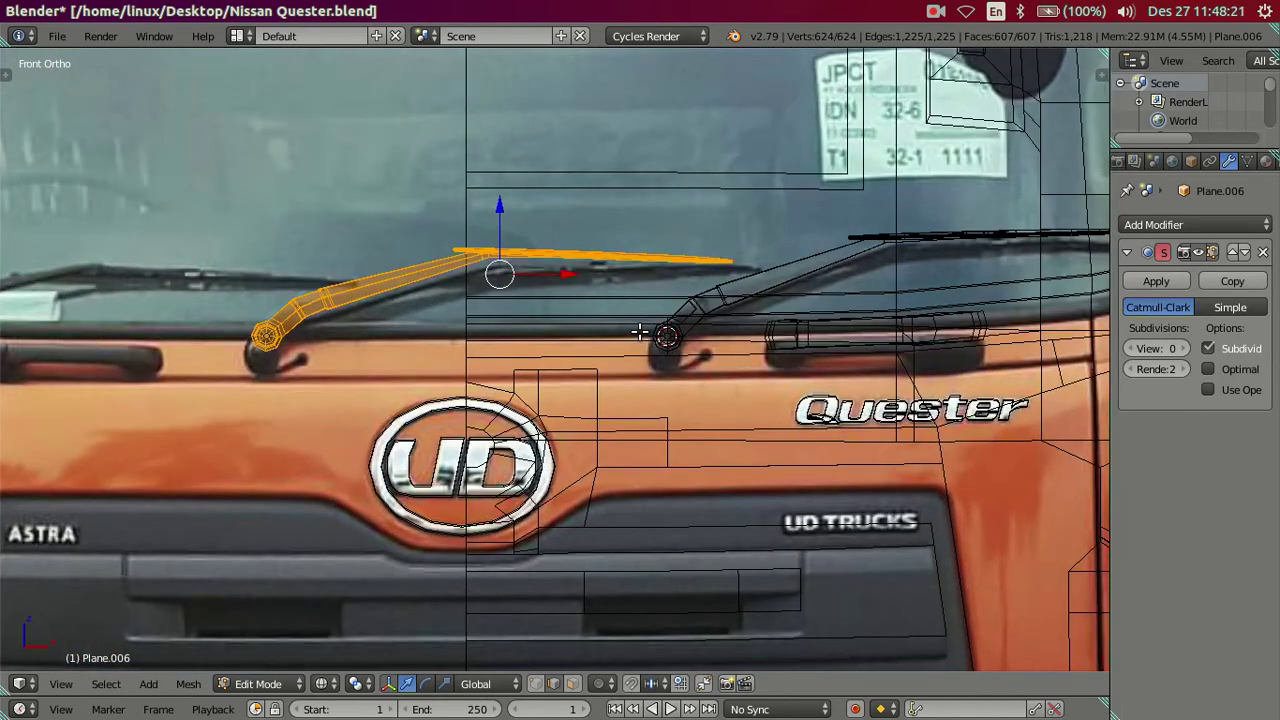
scroll(641, 300, "up", 2)
- Select the linked blade mesh and tilt it to lie along the windshield
key("Tab")
scroll(688, 223, "up", 2)
mouse_move(702, 180)
middle_mouse_down()
mouse_move(642, 282)
mouse_move(560, 280)
mouse_move(531, 397)
mouse_move(444, 207)
middle_mouse_up()
key("Tab")
scroll(560, 280, "up", 2)
right_click(416, 201)
key("l")
key("l")
key("KP_1")
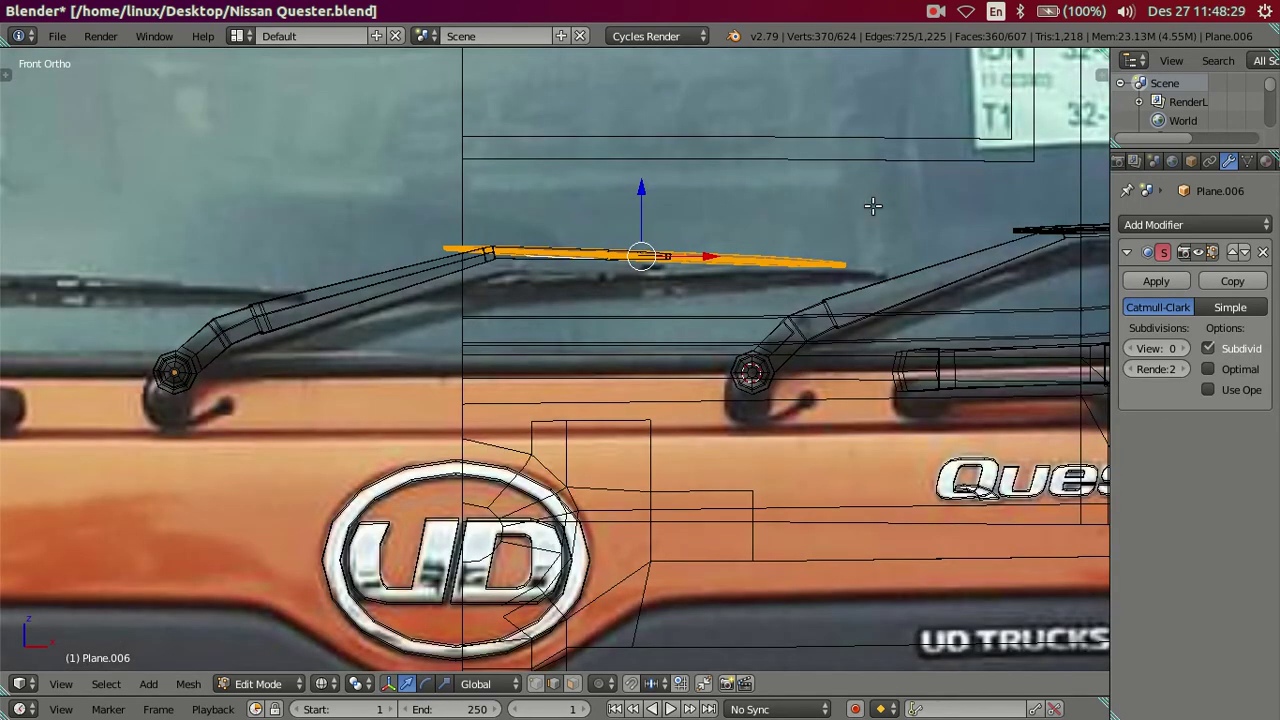
key("r")
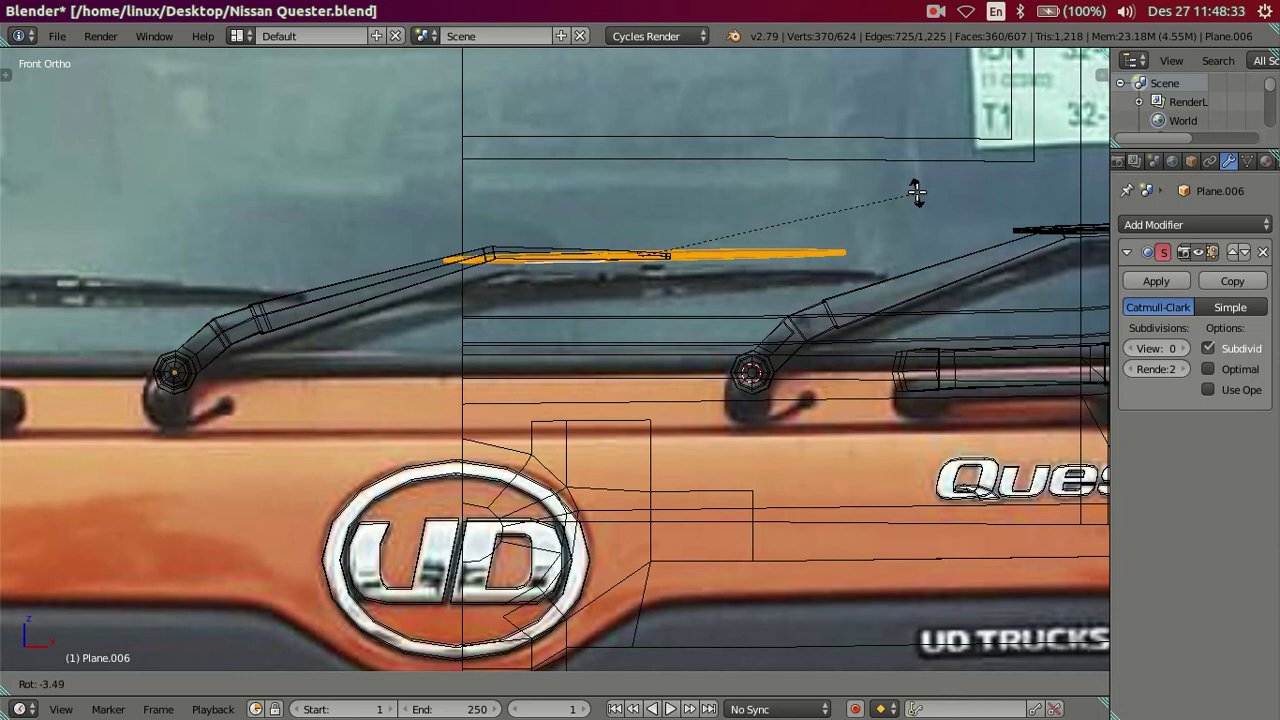
left_click(916, 192)
- Orbit around to check the blade's depth, then return to the front view
scroll(800, 255, "down", 2)
scroll(752, 281, "up", 3)
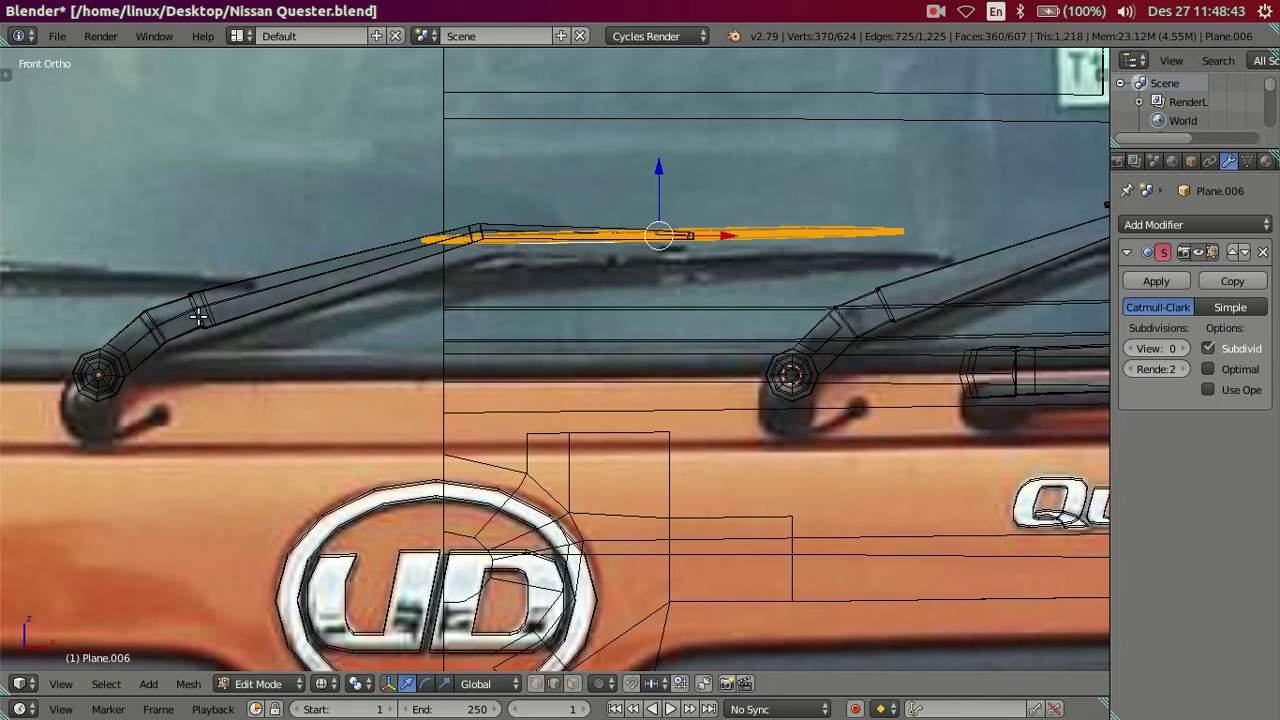
scroll(198, 316, "up", 2)
mouse_move(209, 308)
middle_mouse_down()
mouse_move(474, 274)
mouse_move(443, 291)
mouse_move(408, 280)
mouse_move(406, 314)
mouse_move(317, 226)
mouse_move(394, 405)
middle_mouse_up()
scroll(394, 405, "up", 4)
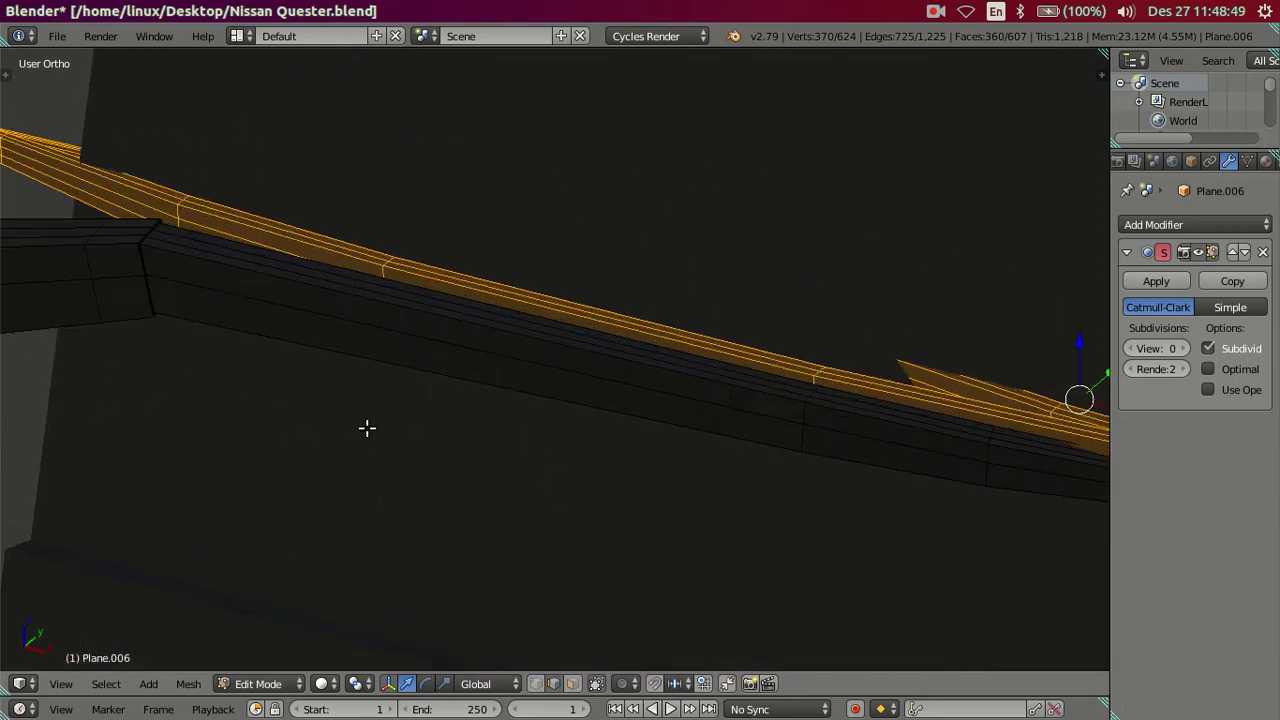
mouse_move(201, 335)
middle_mouse_down()
mouse_move(266, 320)
mouse_move(428, 320)
middle_mouse_up()
key("KP_1")
- Select the wiper arm, tilt it slightly clockwise and lower it along Z toward the blade
right_click(316, 362)
key("ctrl+l")
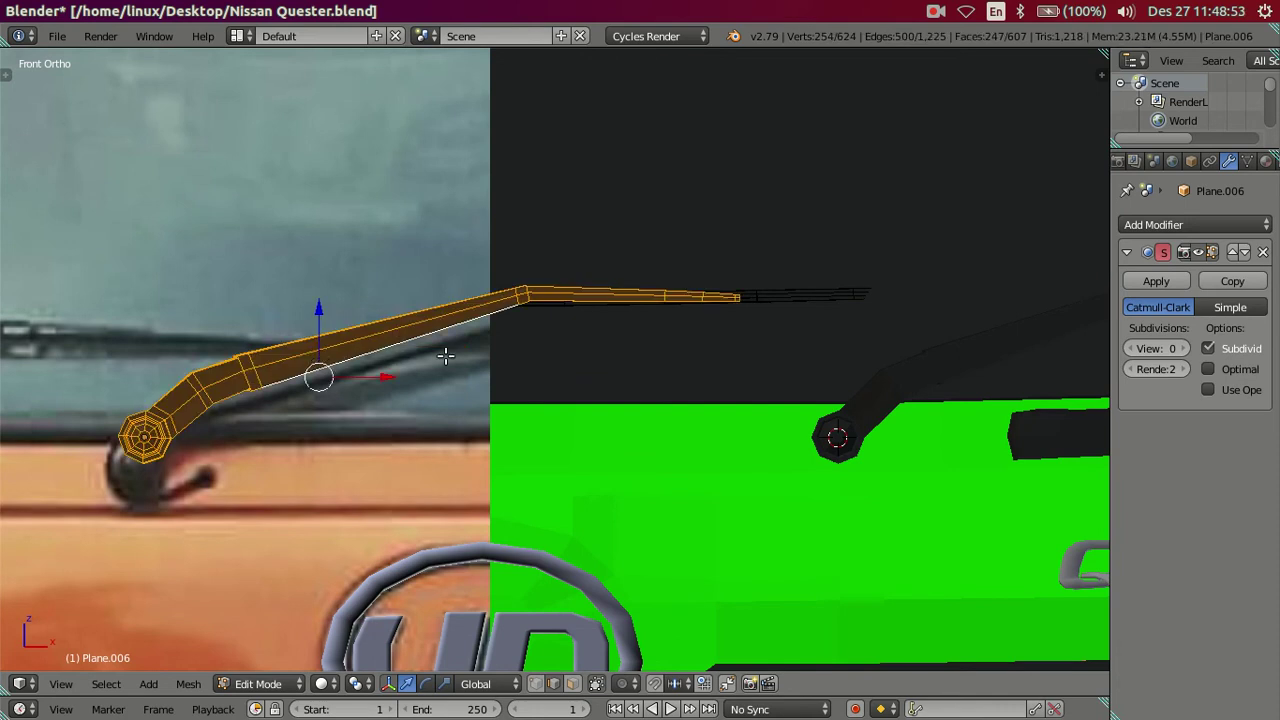
key("z")
key("r")
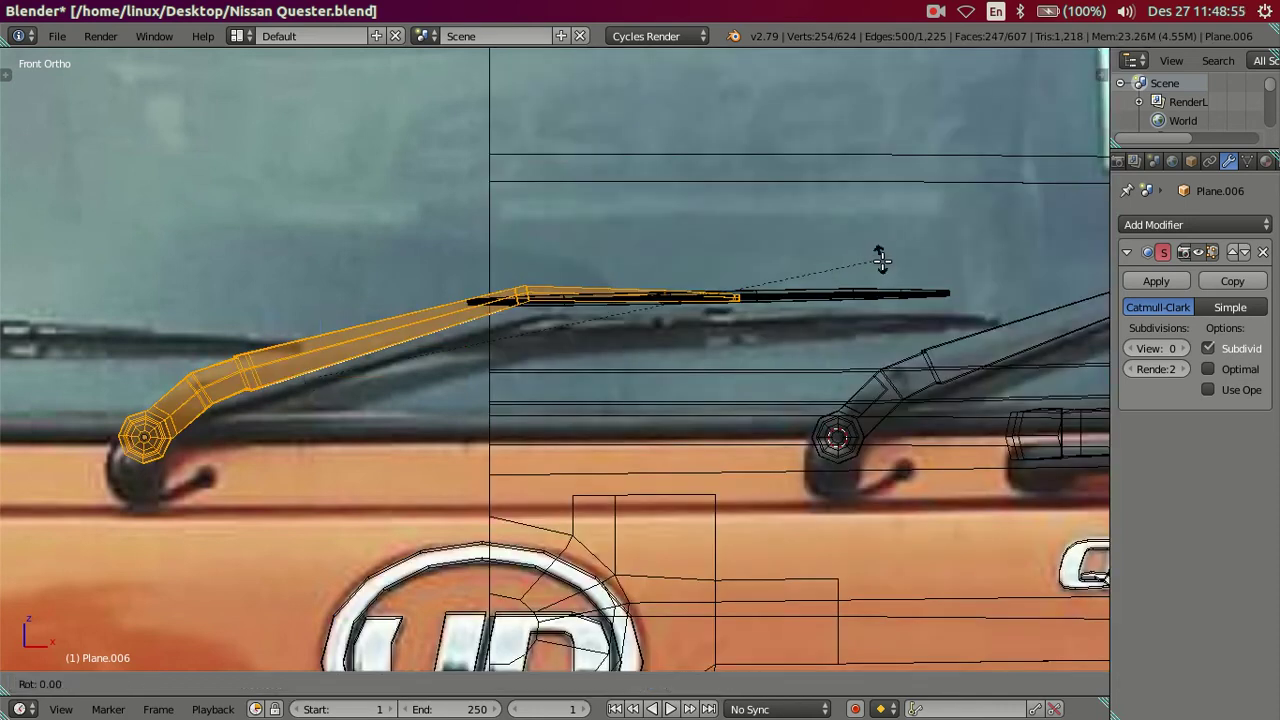
left_click(883, 274)
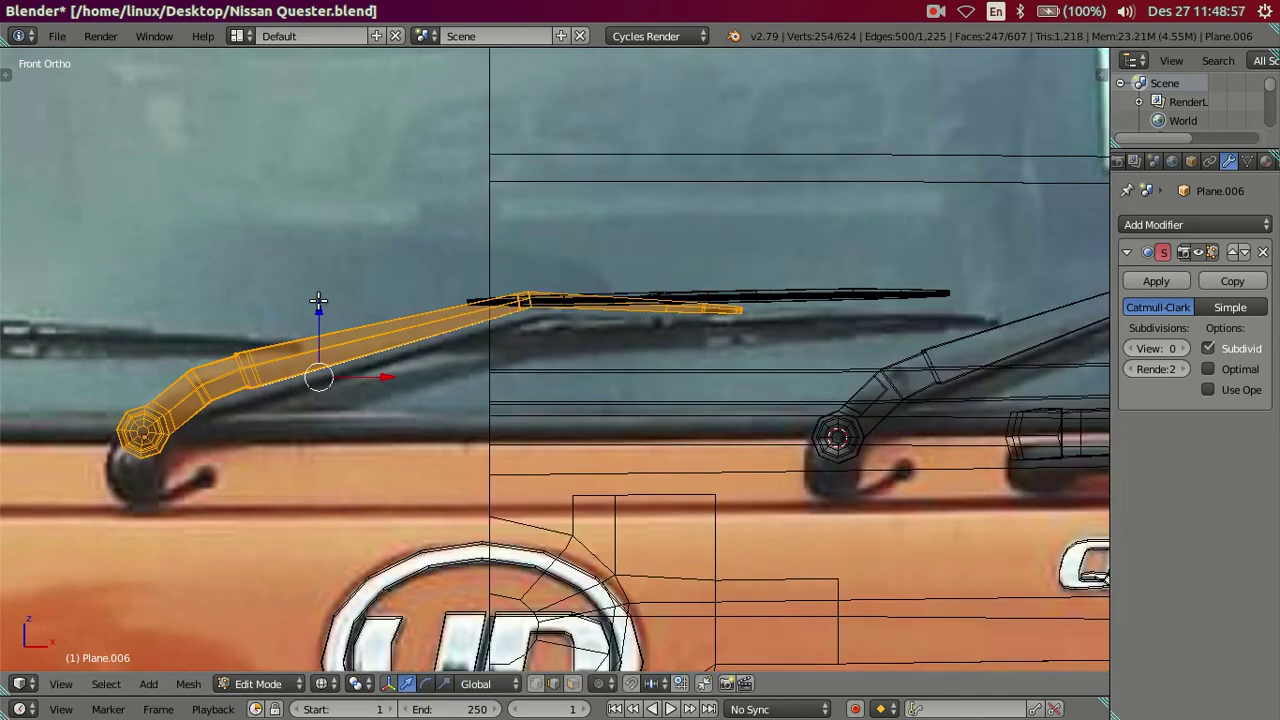
key("g")
key("z")
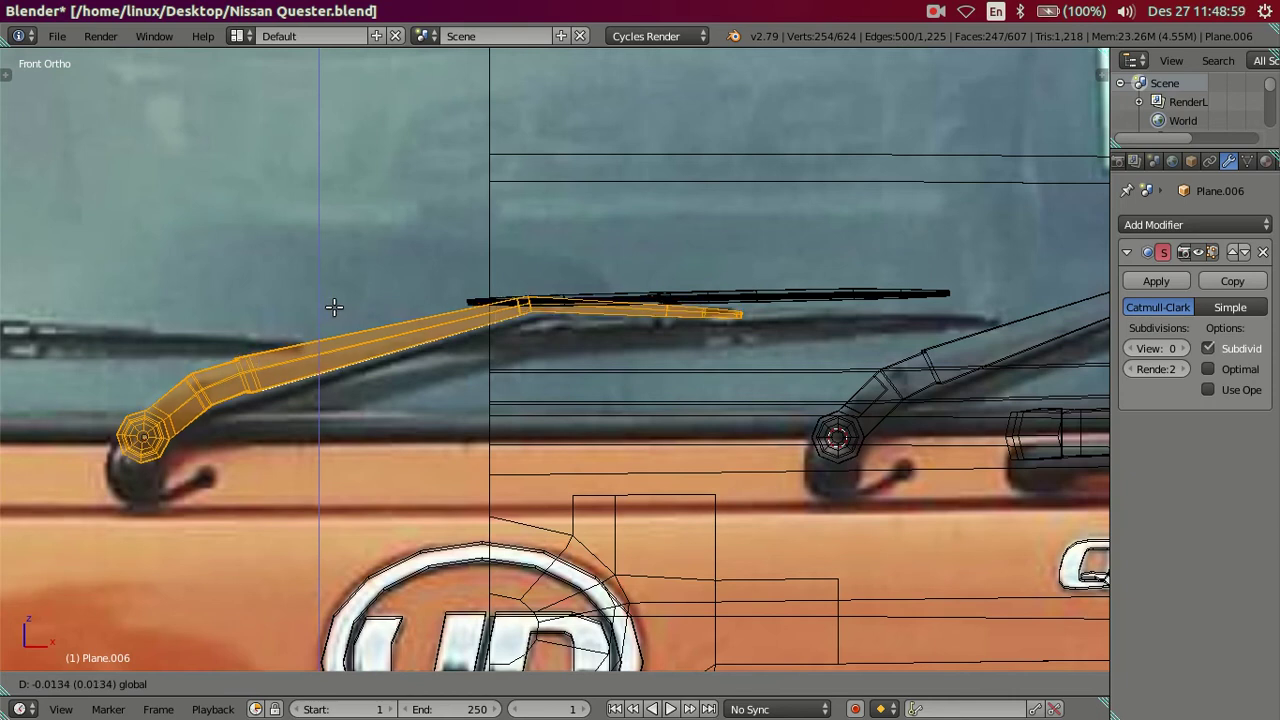
left_click(335, 307)
scroll(263, 420, "up", 2)
mouse_move(263, 420)
middle_mouse_down("shift")
mouse_move(651, 329)
mouse_move(491, 389)
mouse_move(637, 385)
mouse_move(569, 409)
middle_mouse_up("shift")
left_click(450, 359)
- Finish the arm's X shift, then select the blade and lower it along Z
left_click(450, 359)
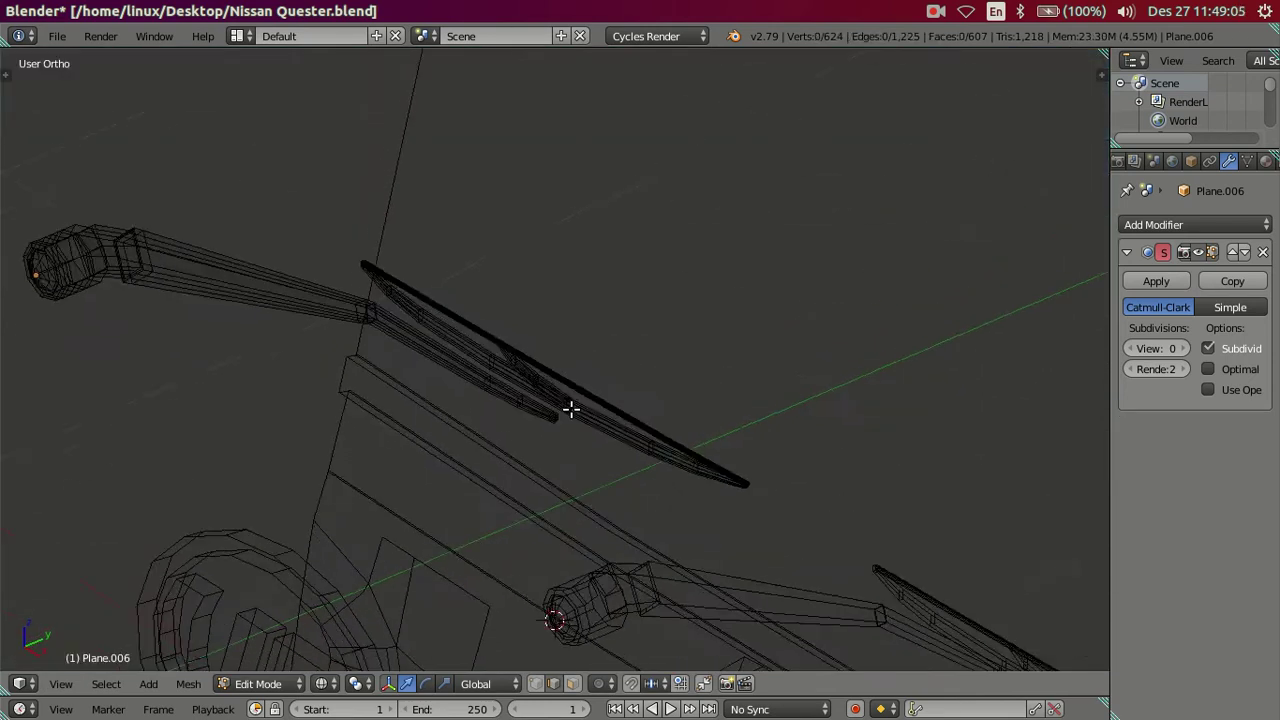
key("z")
right_click(572, 412)
scroll(596, 407, "up", 2)
key("z")
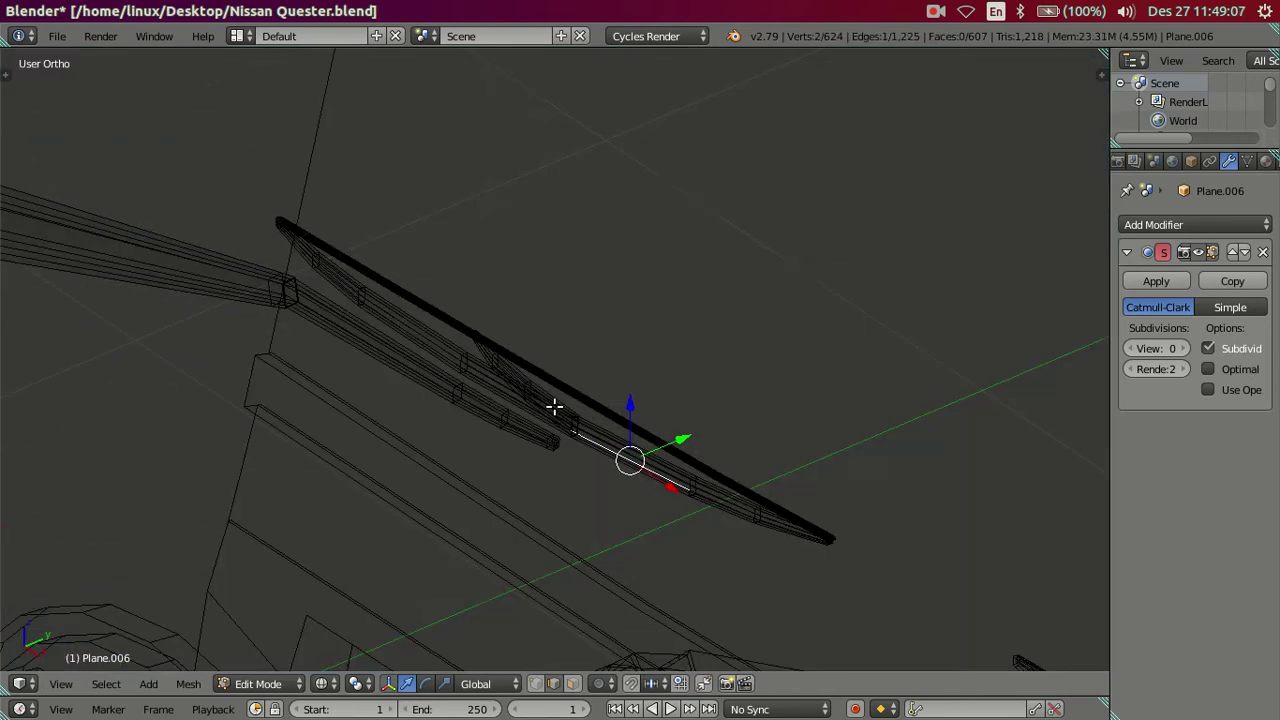
key("l")
key("l")
key("KP_1")
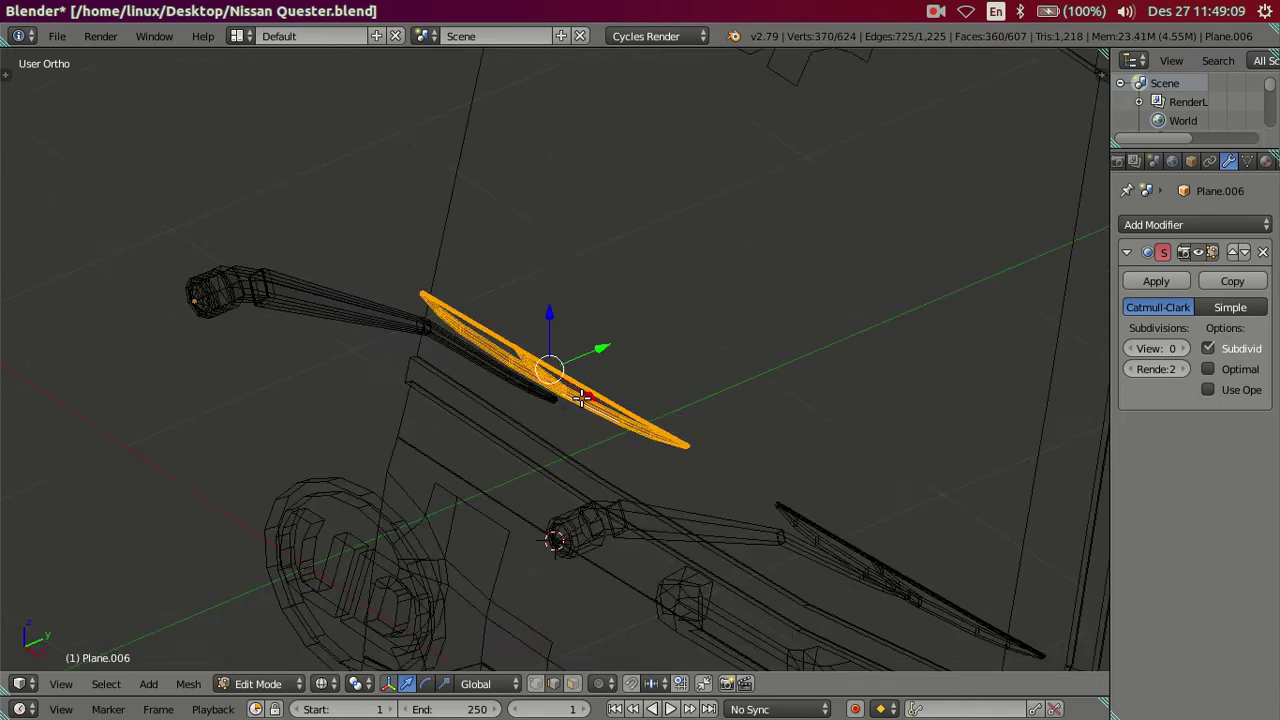
scroll(606, 360, "up", 2)
left_click_drag(649, 233, 654, 280)
key("a")
- Orbit and pan around the blade, then select the entire left wiper mesh
mouse_move(654, 280)
middle_mouse_down()
mouse_move(740, 360)
mouse_move(653, 419)
mouse_move(586, 429)
mouse_move(444, 396)
middle_mouse_up()
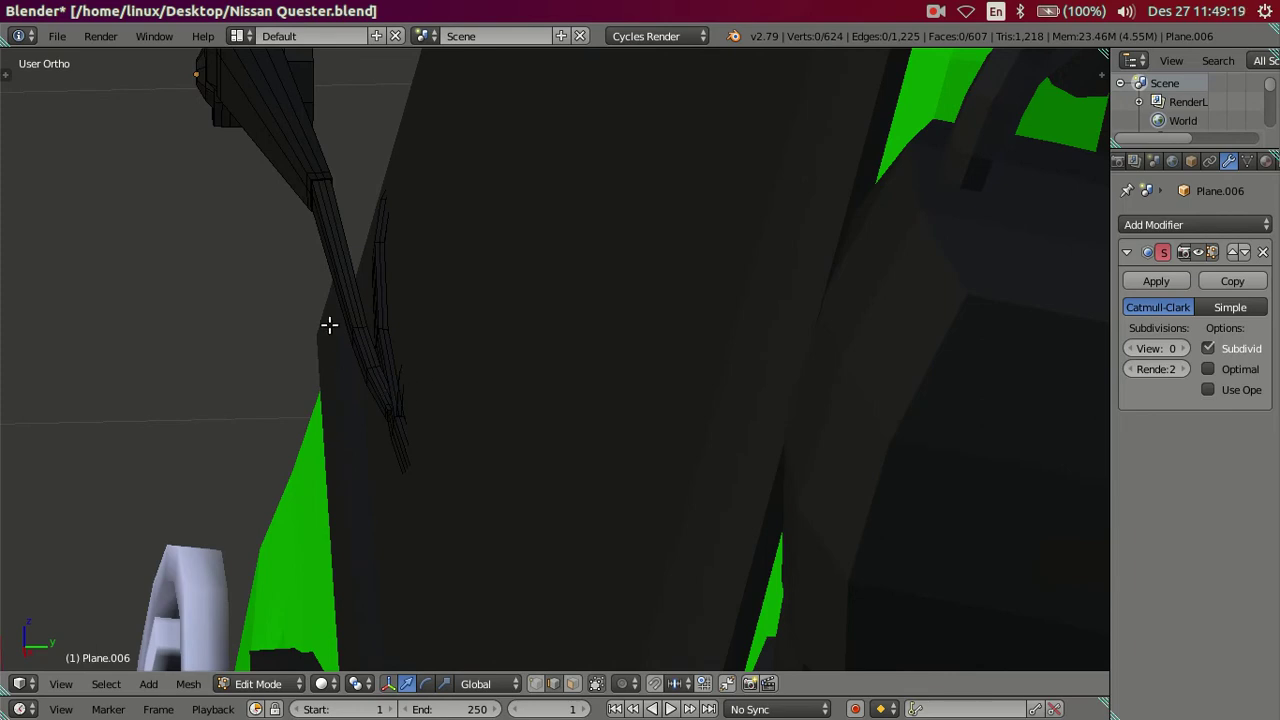
key("l")
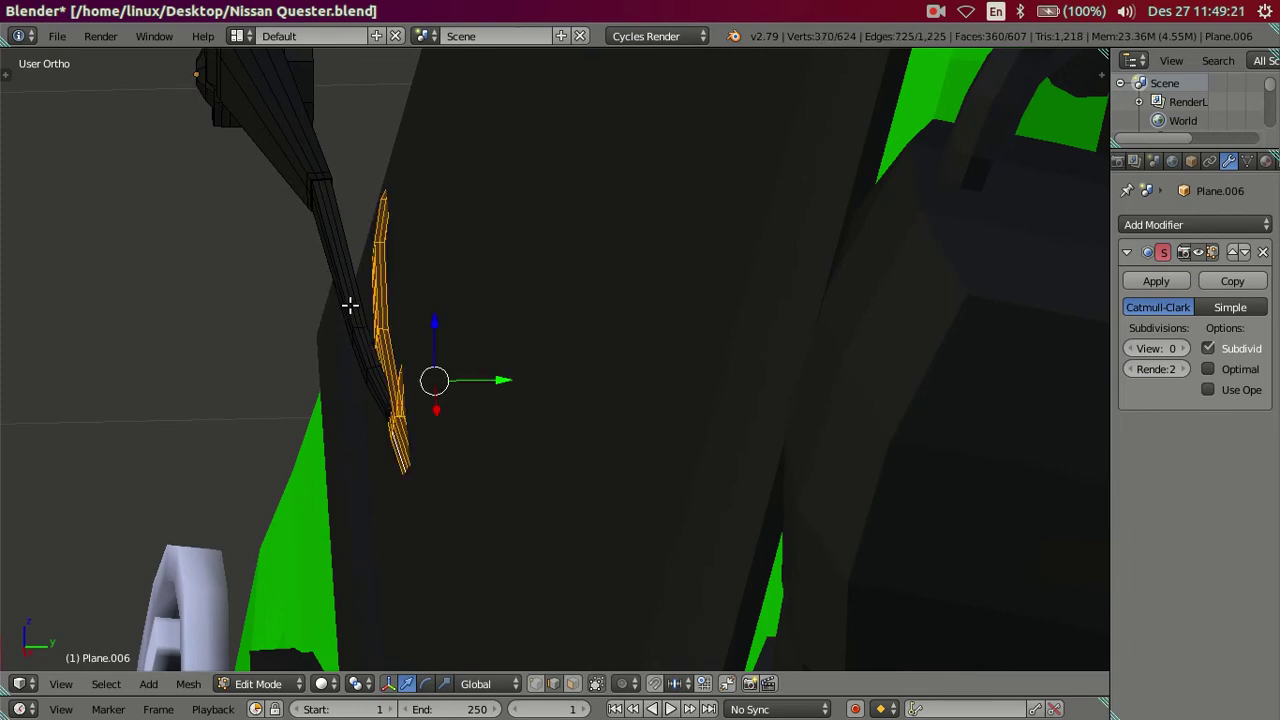
scroll(350, 305, "up", 3)
middle_click_drag(143, 297, 546, 449, "shift")
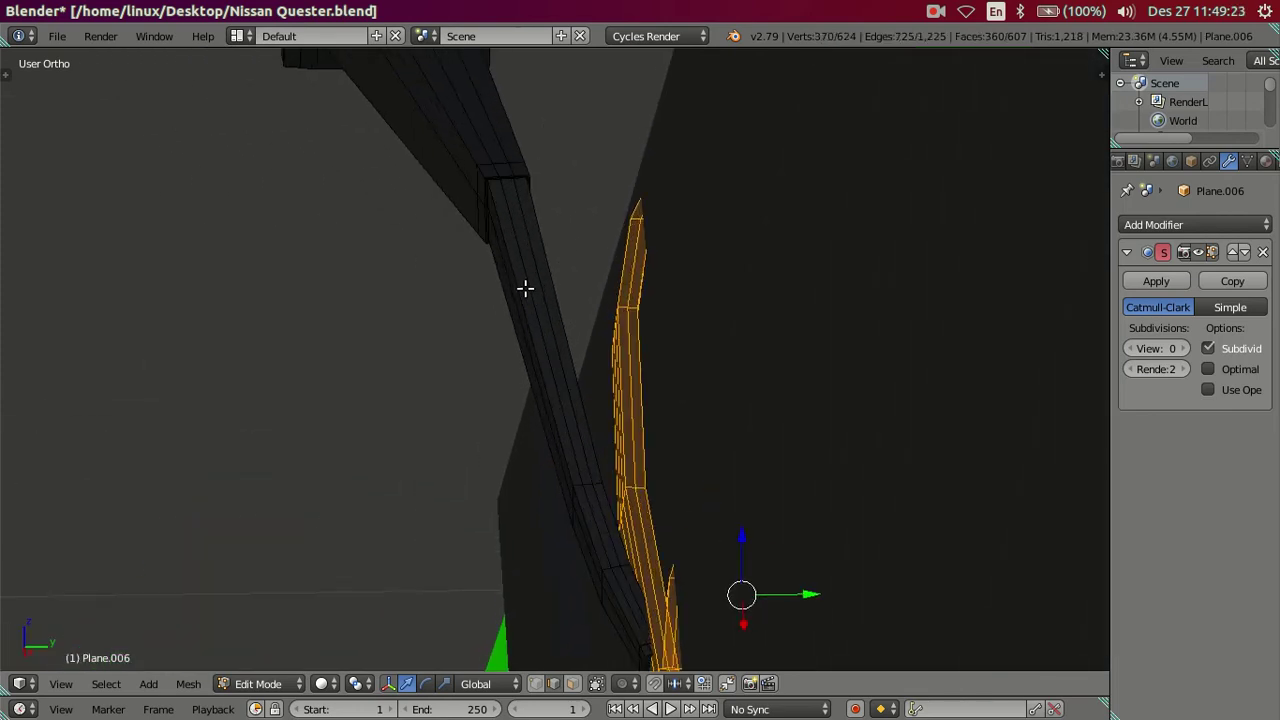
key("l")
mouse_move(525, 288)
middle_mouse_down()
mouse_move(546, 345)
mouse_move(612, 410)
mouse_move(541, 383)
middle_mouse_up()
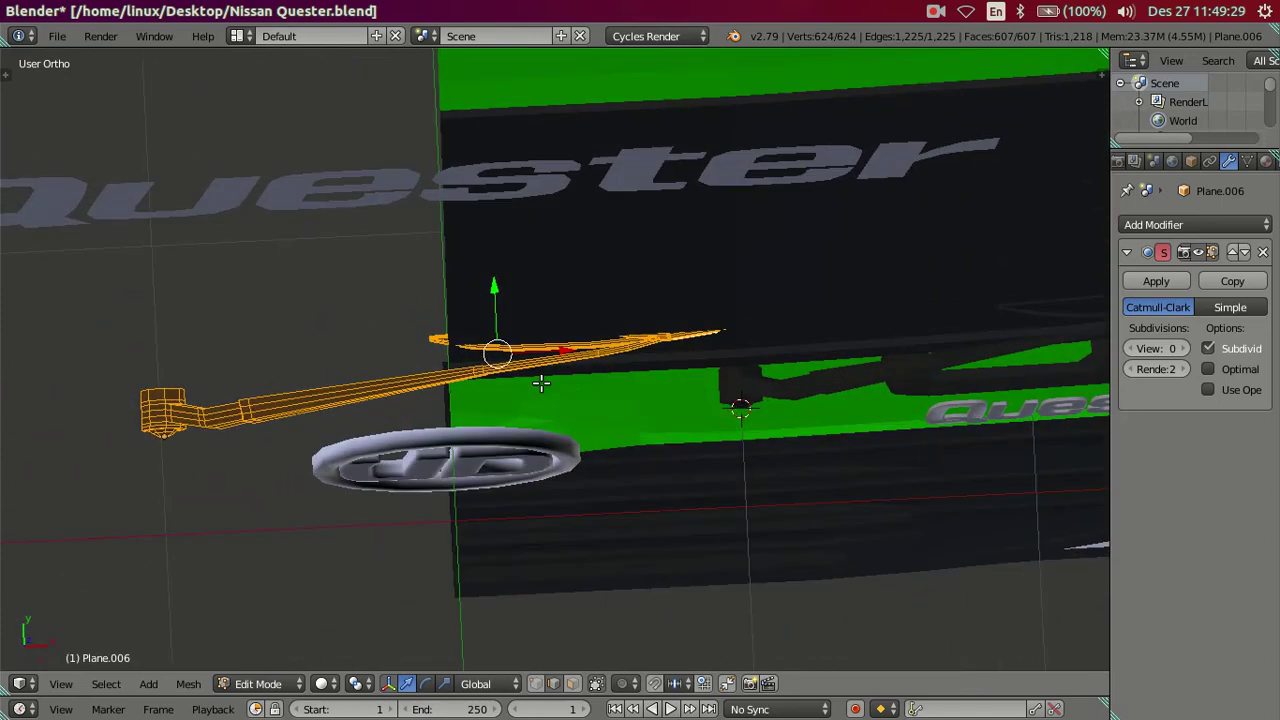
- From the top view, shift the selected wiper part along Y toward the cab front
mouse_move(421, 366)
middle_mouse_down()
mouse_move(723, 369)
mouse_move(518, 479)
mouse_move(483, 466)
mouse_move(452, 486)
mouse_move(494, 443)
middle_mouse_up()
key("z")
right_click(494, 443)
key("z")
mouse_move(714, 329)
middle_mouse_down()
mouse_move(657, 374)
mouse_move(545, 402)
middle_mouse_up()
key("KP_7")
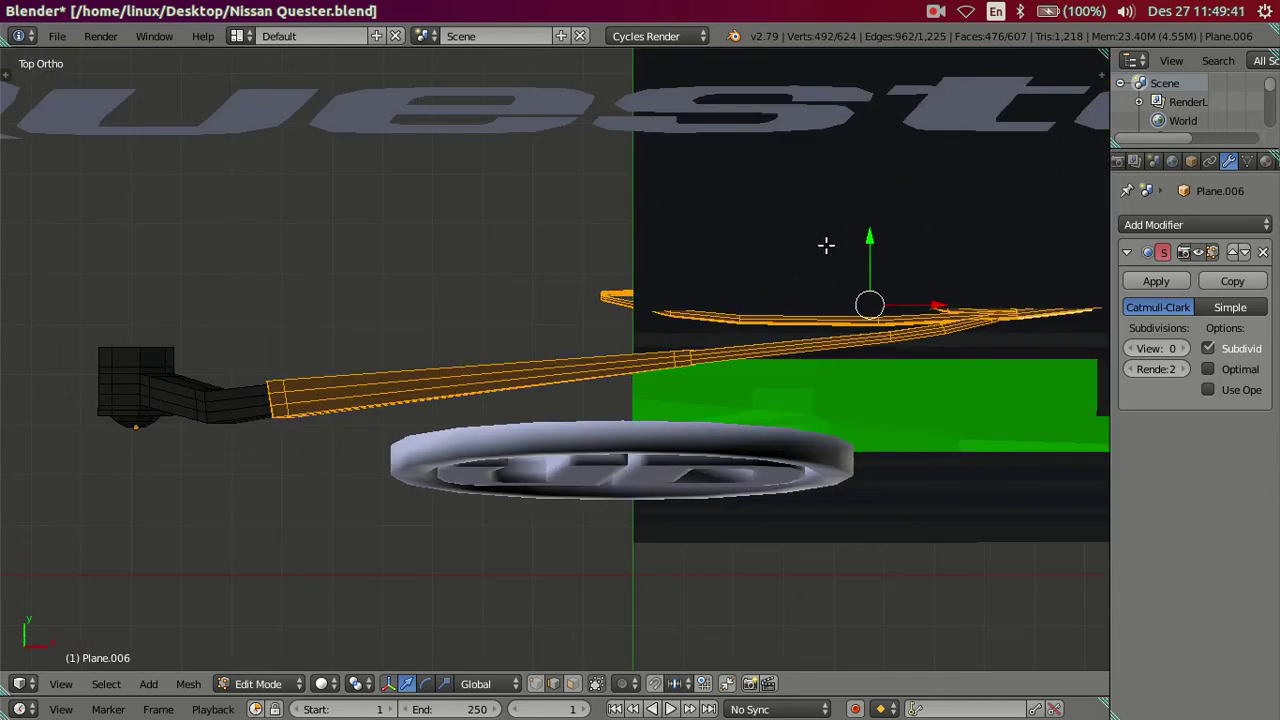
key("g")
key("y")
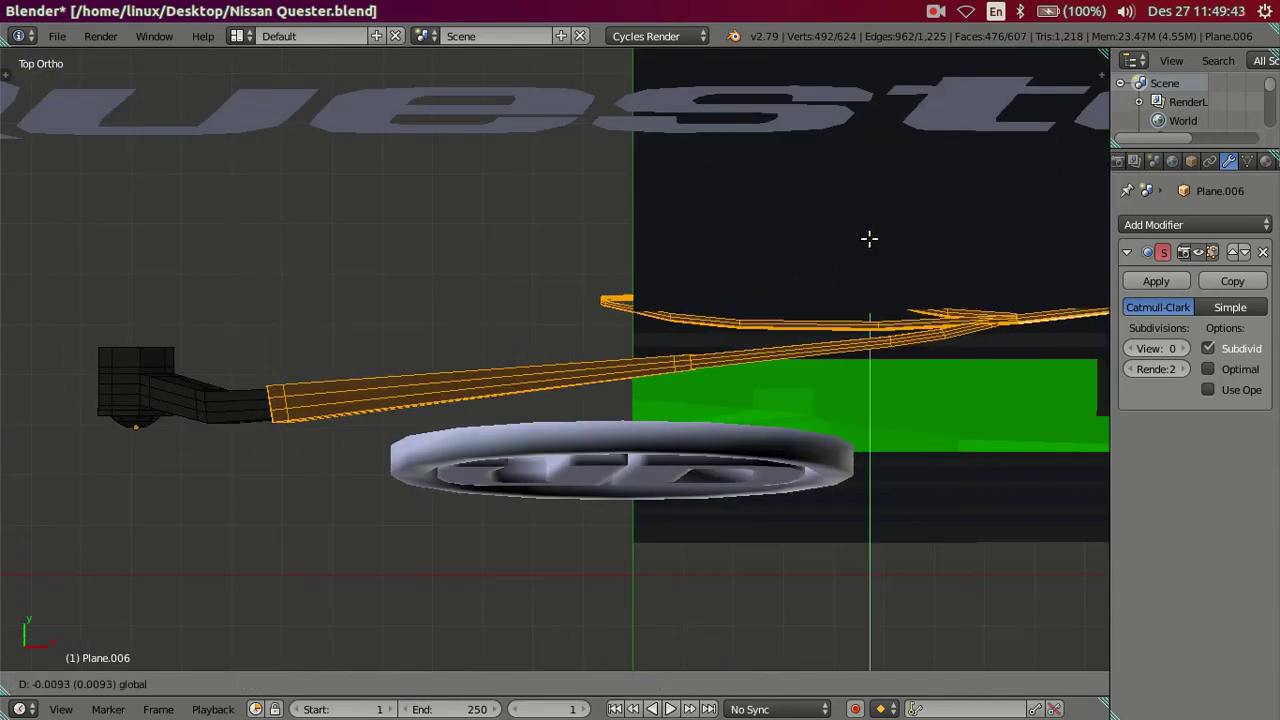
left_click(869, 238)
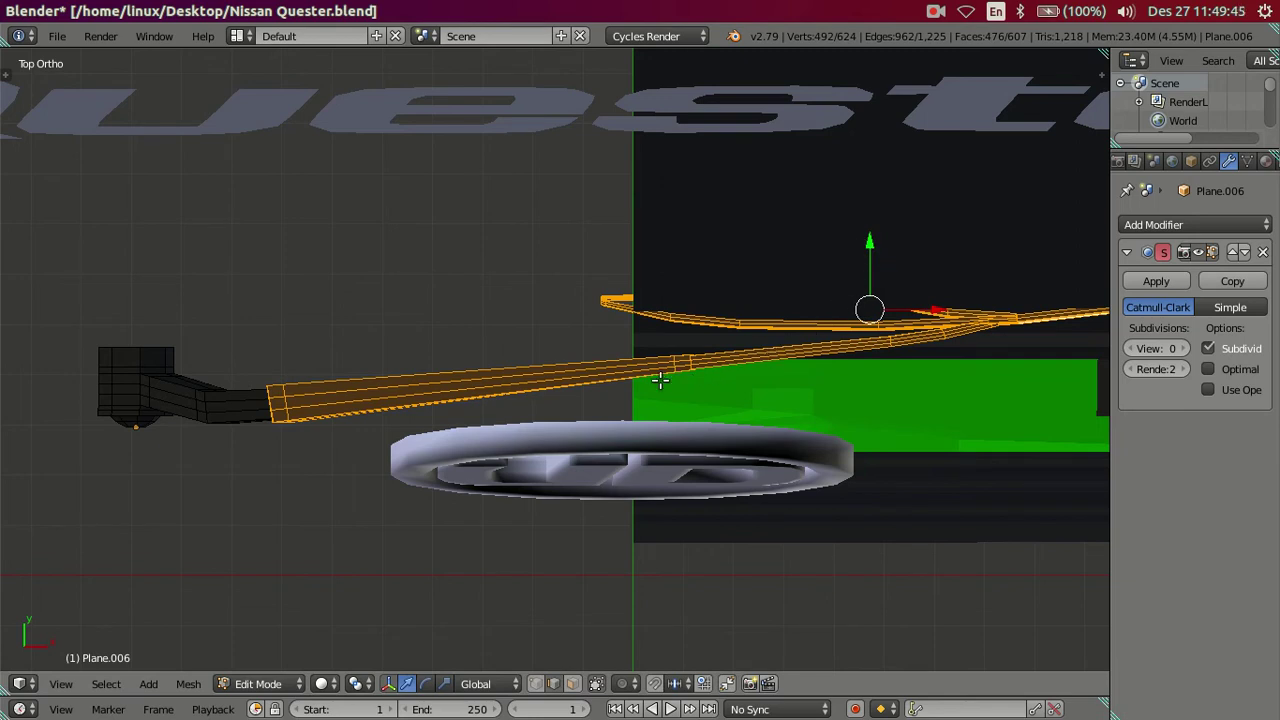
- Circle-deselect the wiper's left and lower-left parts, then move the remaining vertices along Y
key("z")
key("c")
middle_click_drag(271, 351, 300, 415)
right_click(292, 418)
key("z")
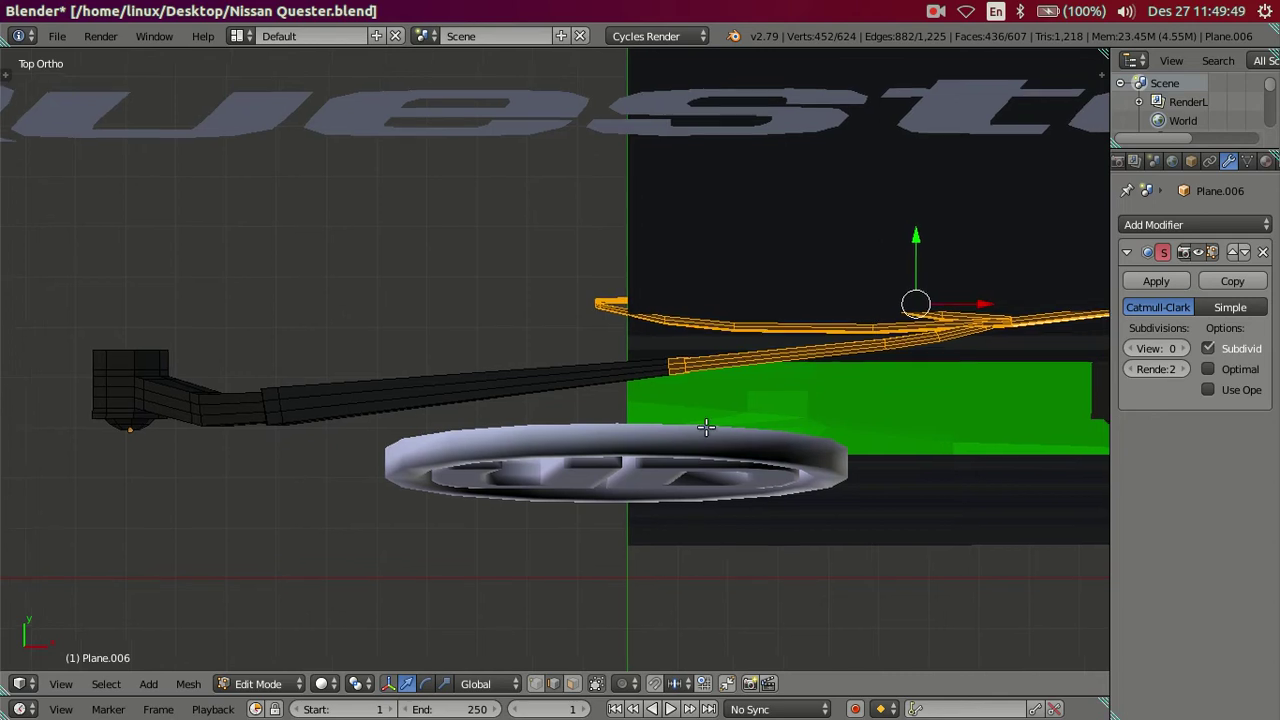
scroll(602, 372, "up", 2)
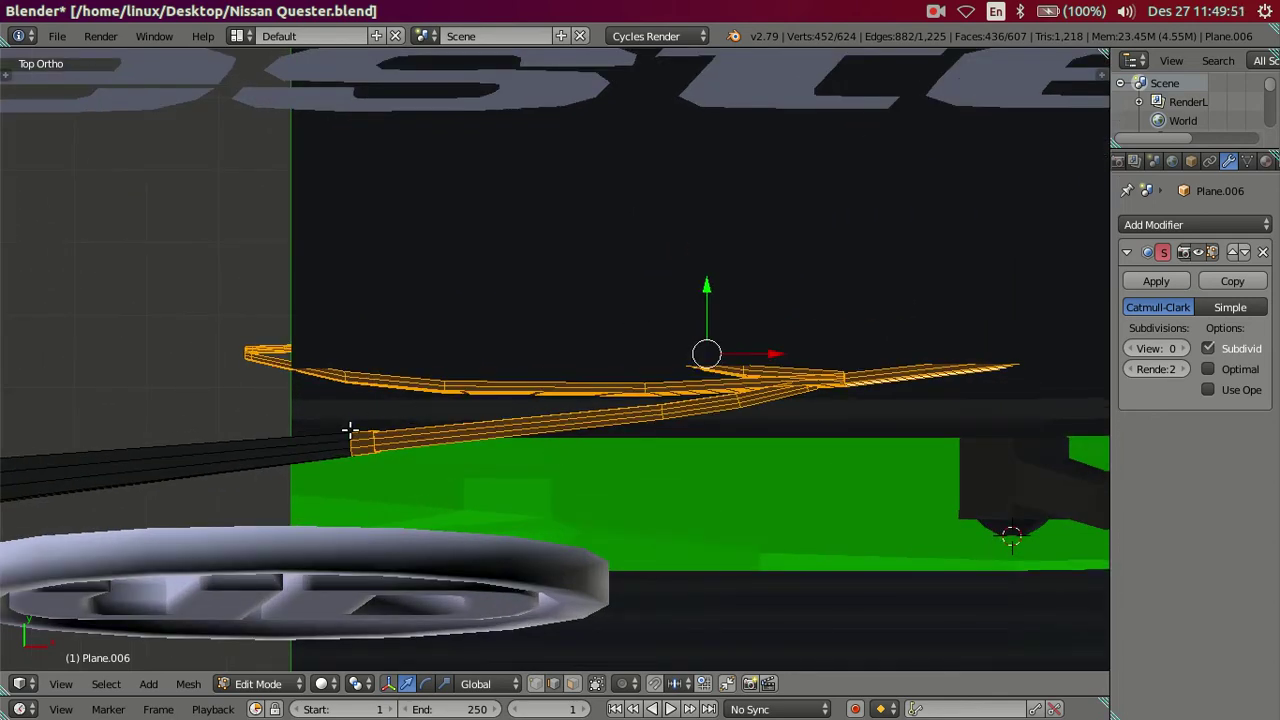
key("z")
key("c")
middle_click_drag(363, 477, 360, 463)
right_click(632, 416)
key("z")
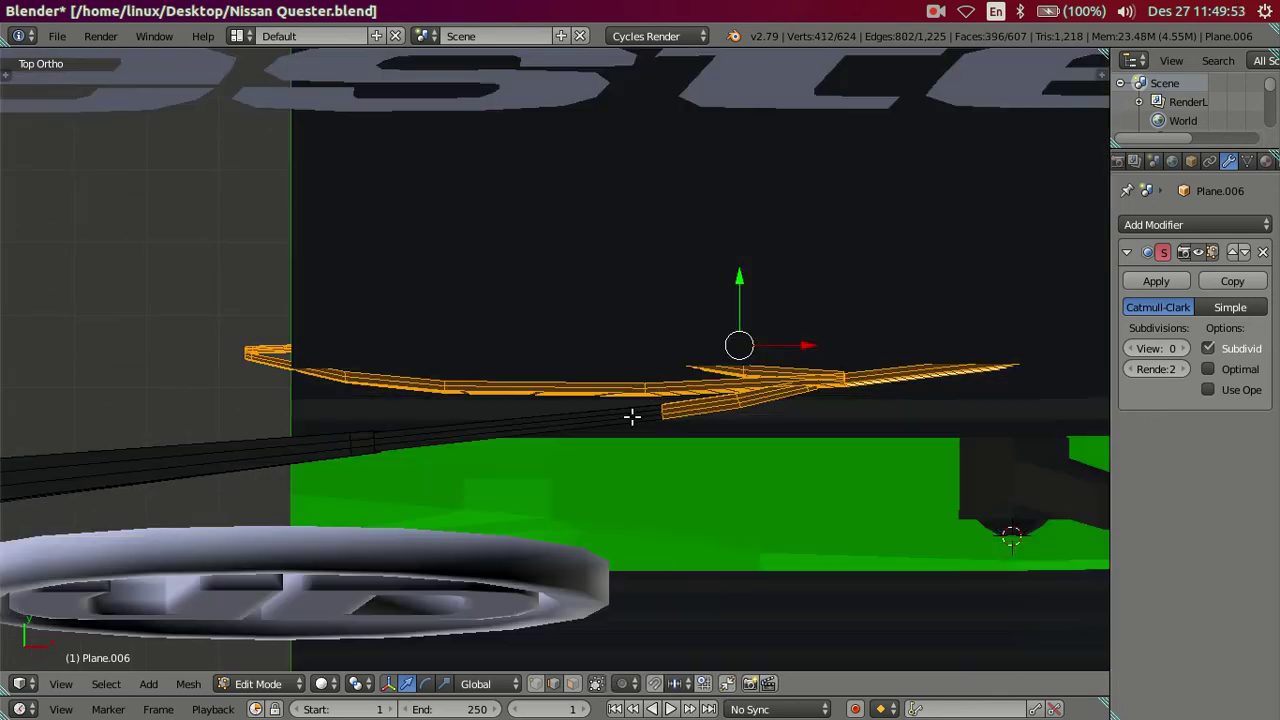
left_click_drag(735, 280, 748, 304)
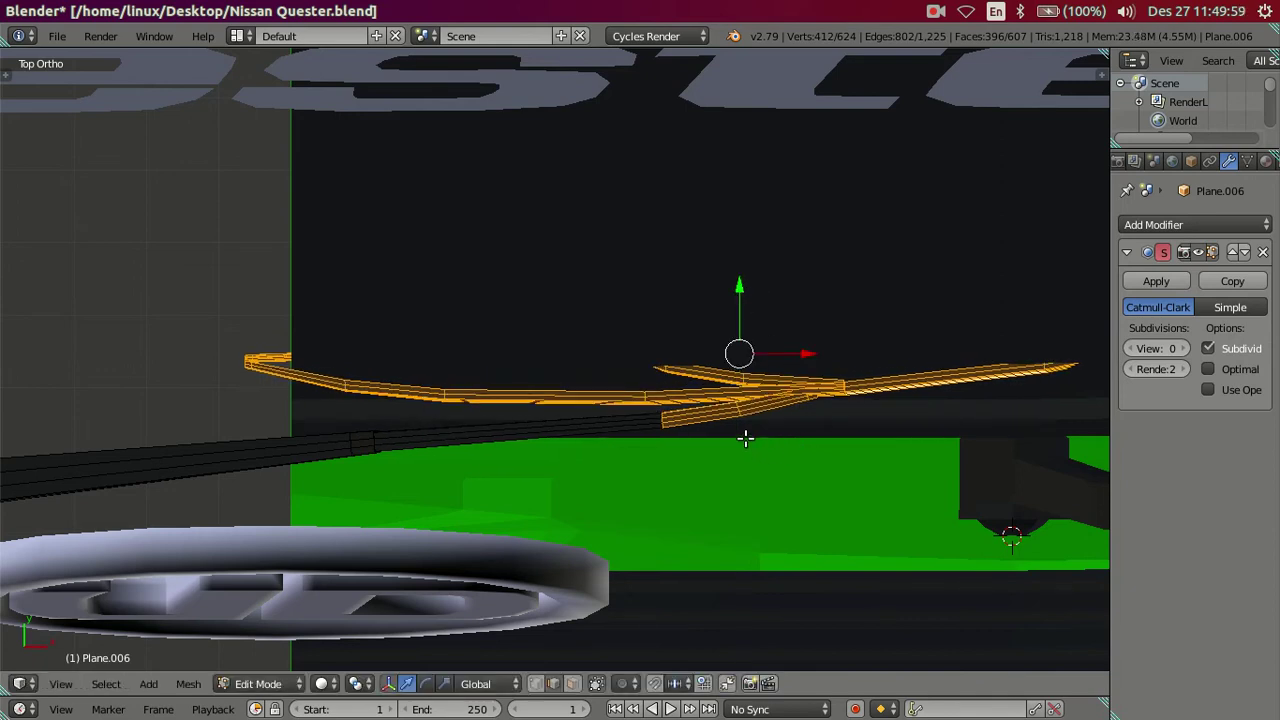
- Rework the wiper arm's vertex selection with circle select, then return to top view
scroll(392, 445, "up", 2)
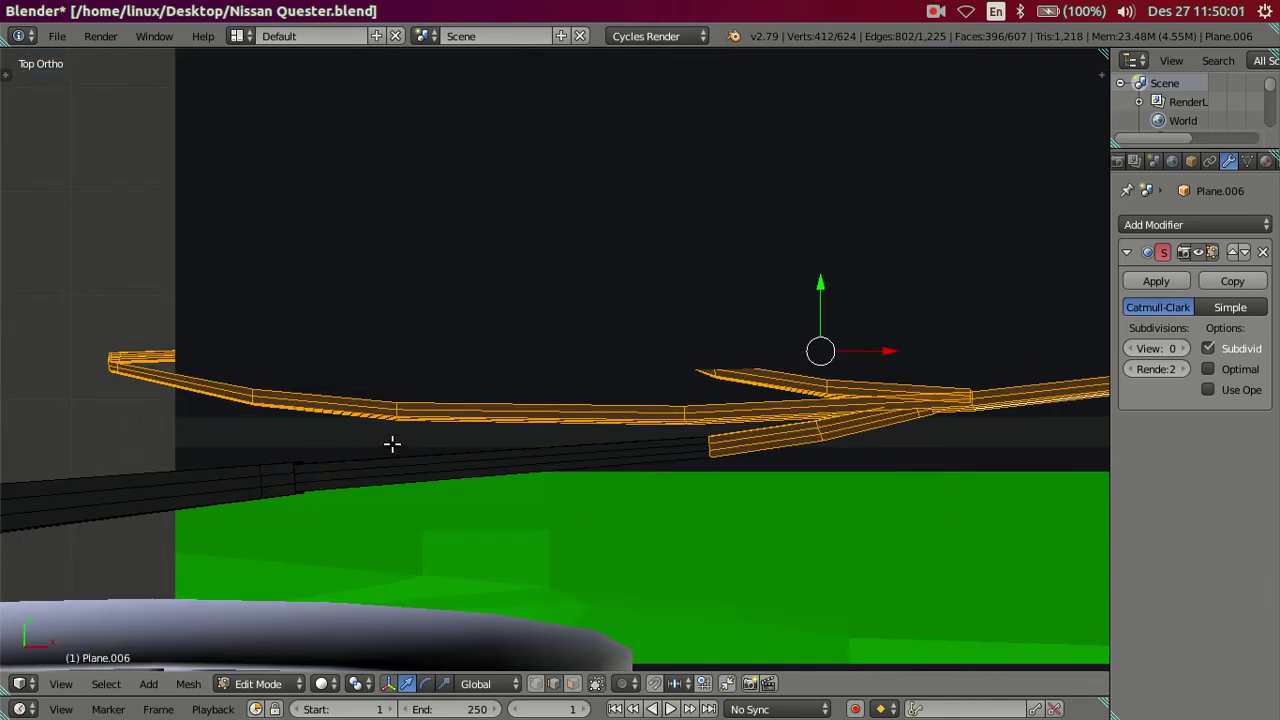
scroll(395, 440, "down", 4)
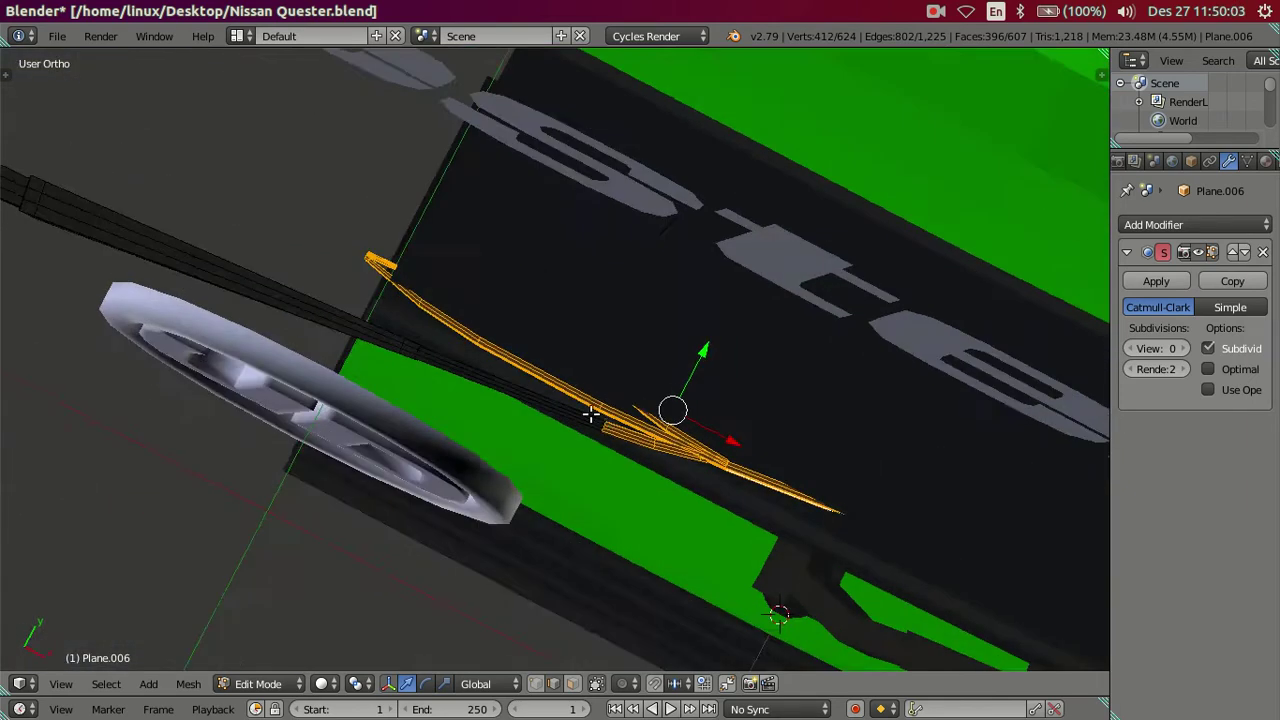
mouse_move(708, 445)
middle_mouse_down()
mouse_move(537, 306)
mouse_move(517, 249)
mouse_move(530, 340)
mouse_move(514, 371)
mouse_move(580, 440)
mouse_move(591, 491)
mouse_move(508, 369)
mouse_move(543, 280)
mouse_move(537, 296)
middle_mouse_up()
key("z")
key("x")
key("x")
key("x")
key("c")
left_click_drag(500, 337, 537, 334)
right_click(555, 366)
key("c")
right_click(251, 391)
mouse_move(214, 277)
middle_mouse_down()
mouse_move(251, 391)
mouse_move(494, 475)
middle_mouse_up()
key("z")
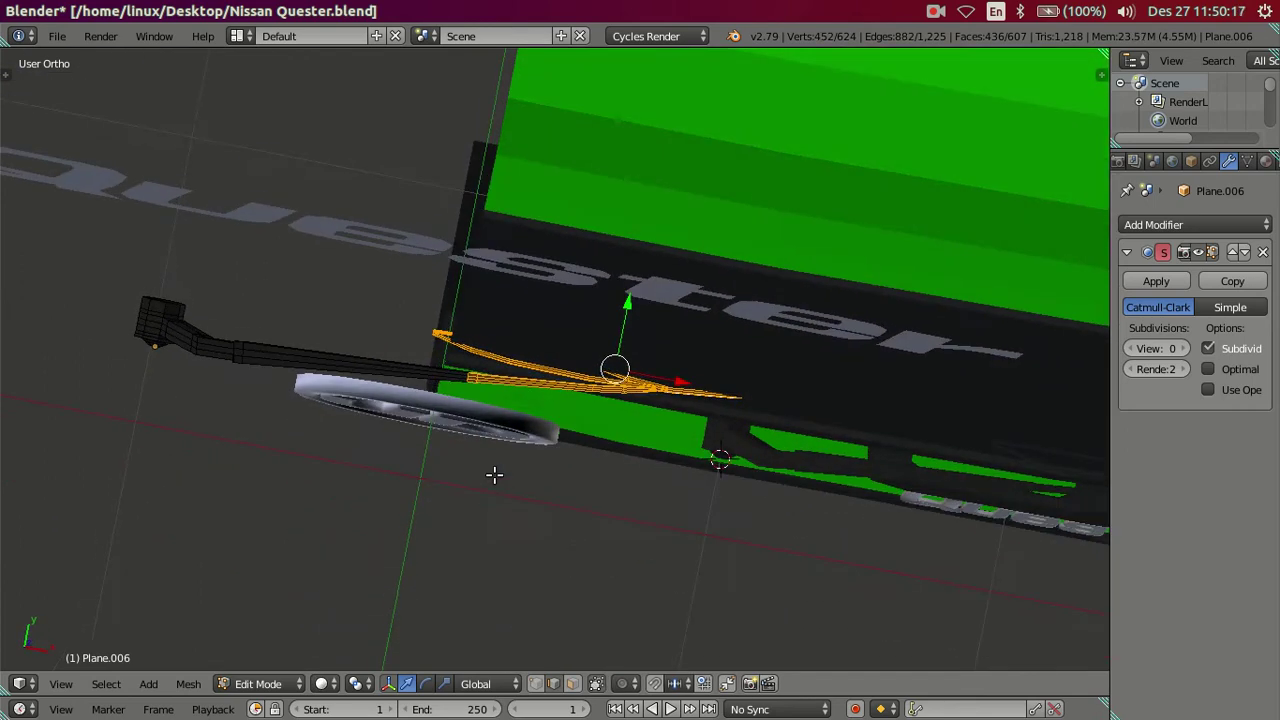
key("KP_7")
scroll(544, 398, "up", 2)
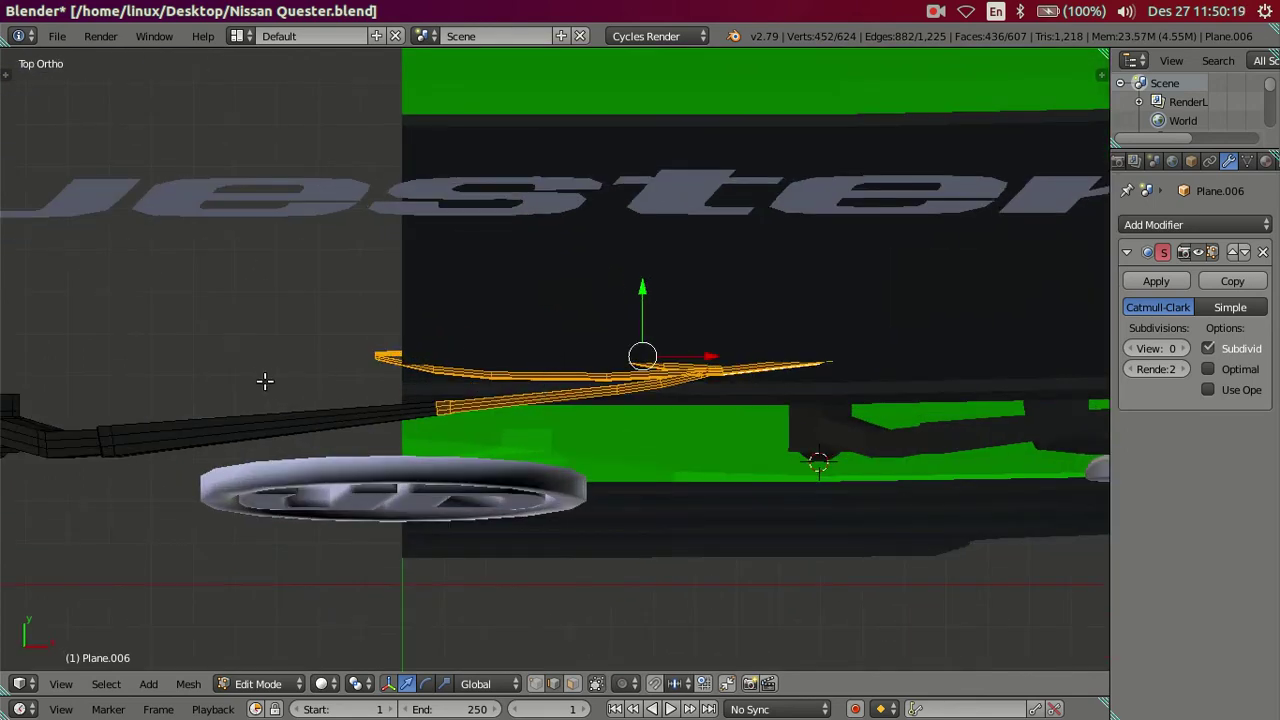
middle_click_drag(264, 380, 530, 356, "shift")
- Select the connected wiper mesh minus the arm end and move it along Y
key("l")
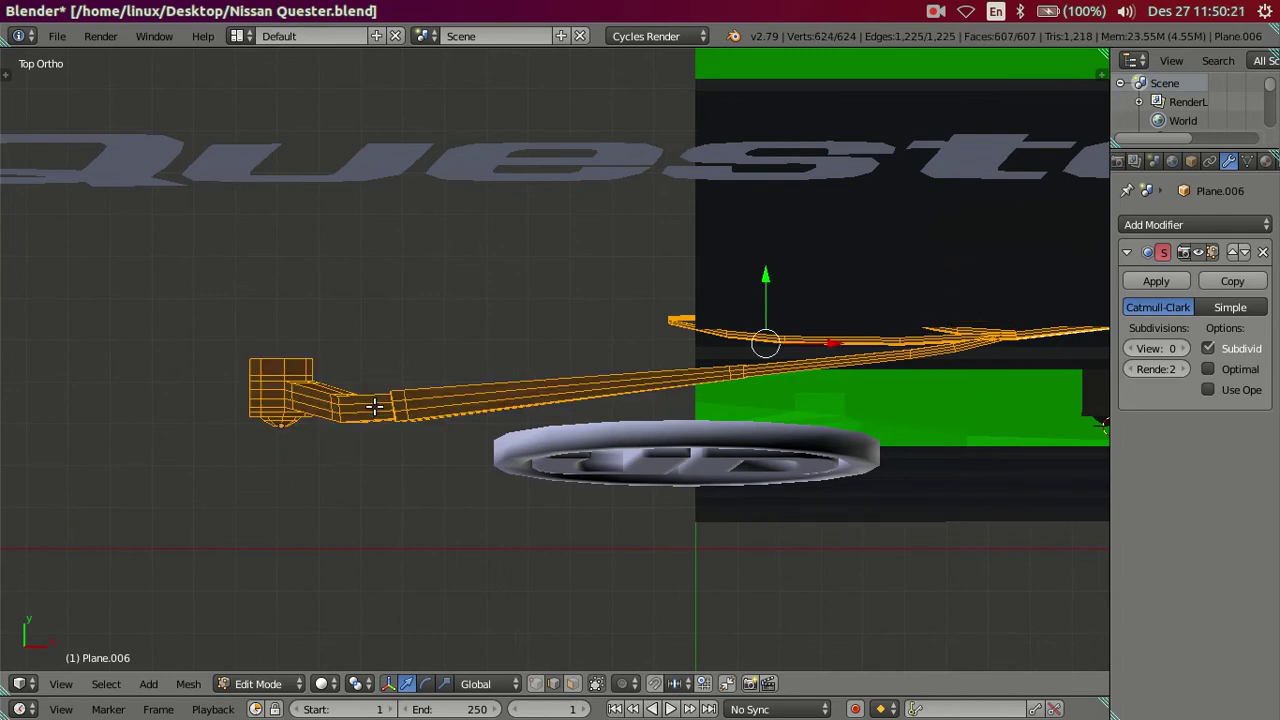
key("z")
key("c")
middle_click_drag(272, 384, 286, 422)
right_click(290, 413)
left_click_drag(890, 260, 892, 262)
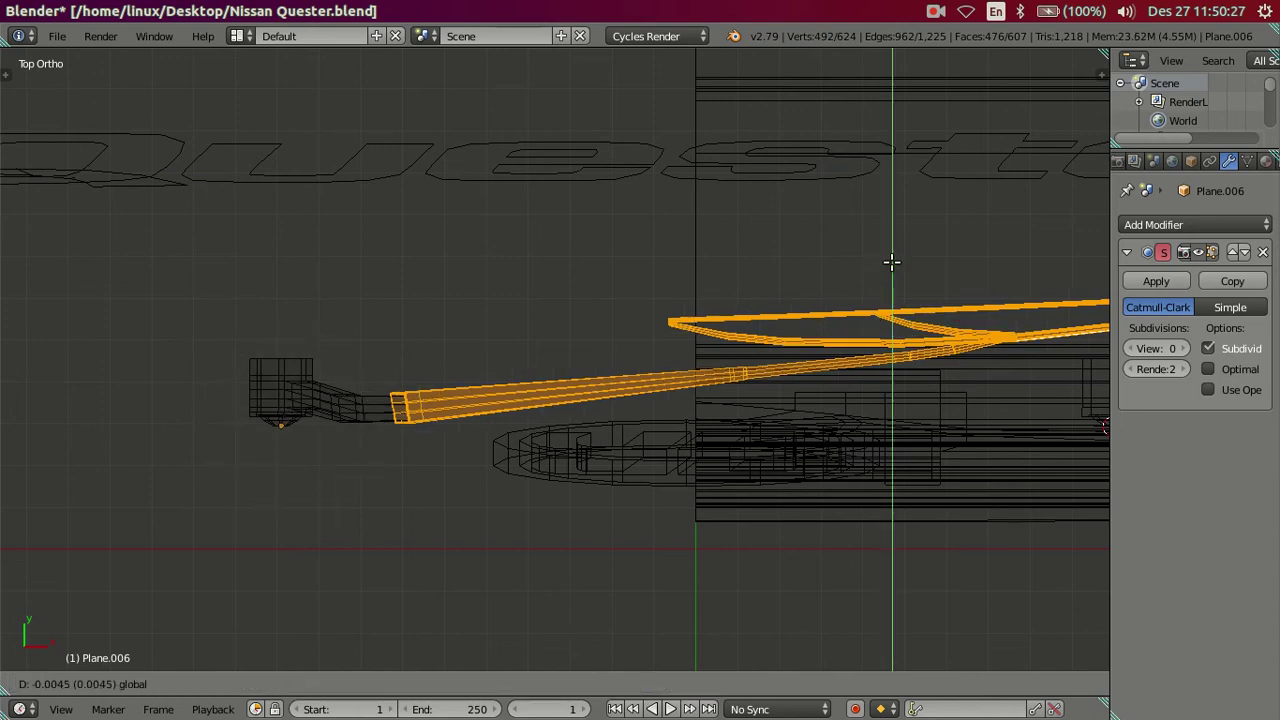
left_click(891, 262)
- Deselect most of the arm and nudge the blade section about 0.0045 down along Y
key("c")
middle_click_drag(371, 400, 660, 380)
right_click(660, 380)
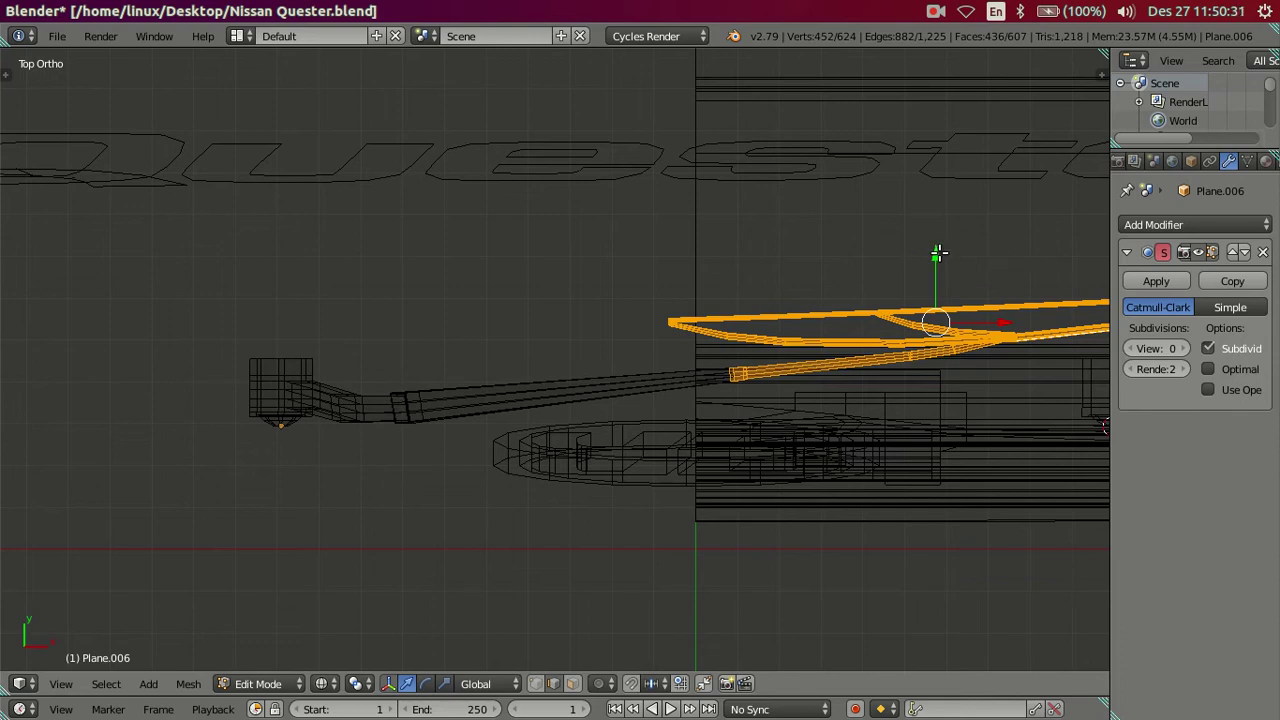
left_click_drag(938, 253, 951, 284)
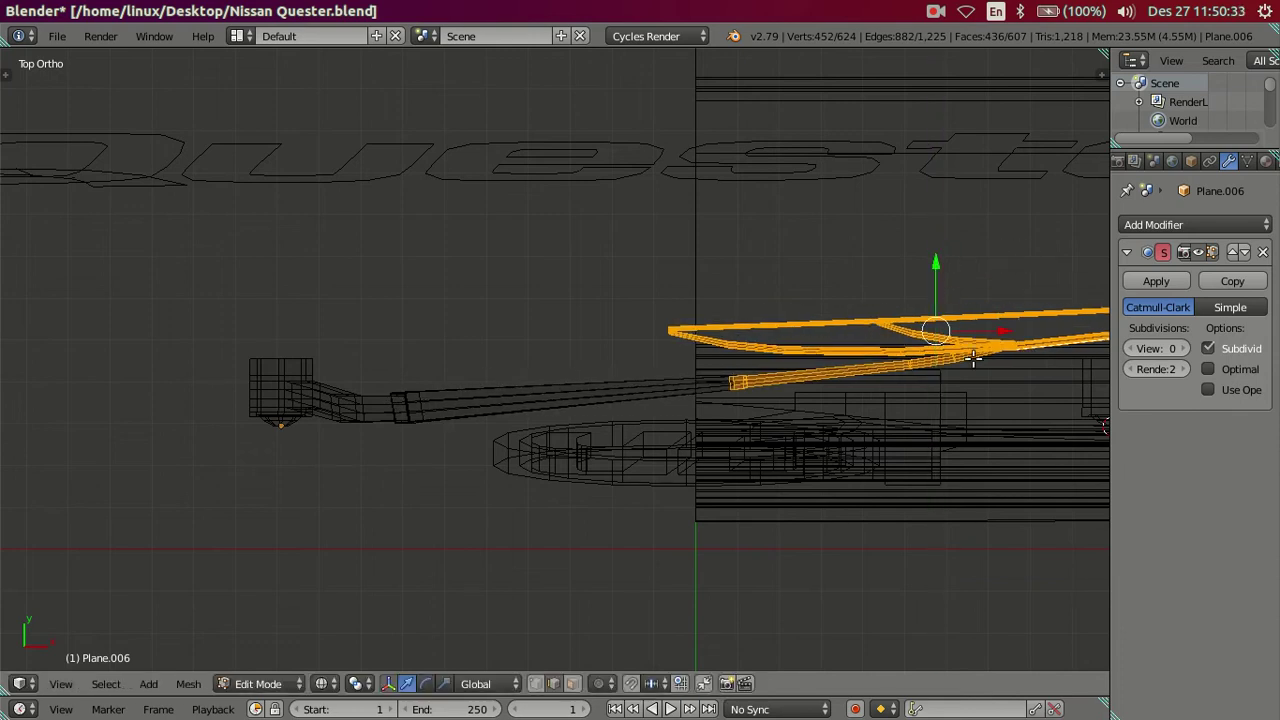
key("z")
key("a")
mouse_move(974, 357)
middle_mouse_down()
mouse_move(931, 374)
mouse_move(823, 303)
mouse_move(782, 312)
mouse_move(711, 143)
mouse_move(680, 263)
mouse_move(749, 337)
mouse_move(740, 320)
mouse_move(648, 337)
middle_mouse_up()
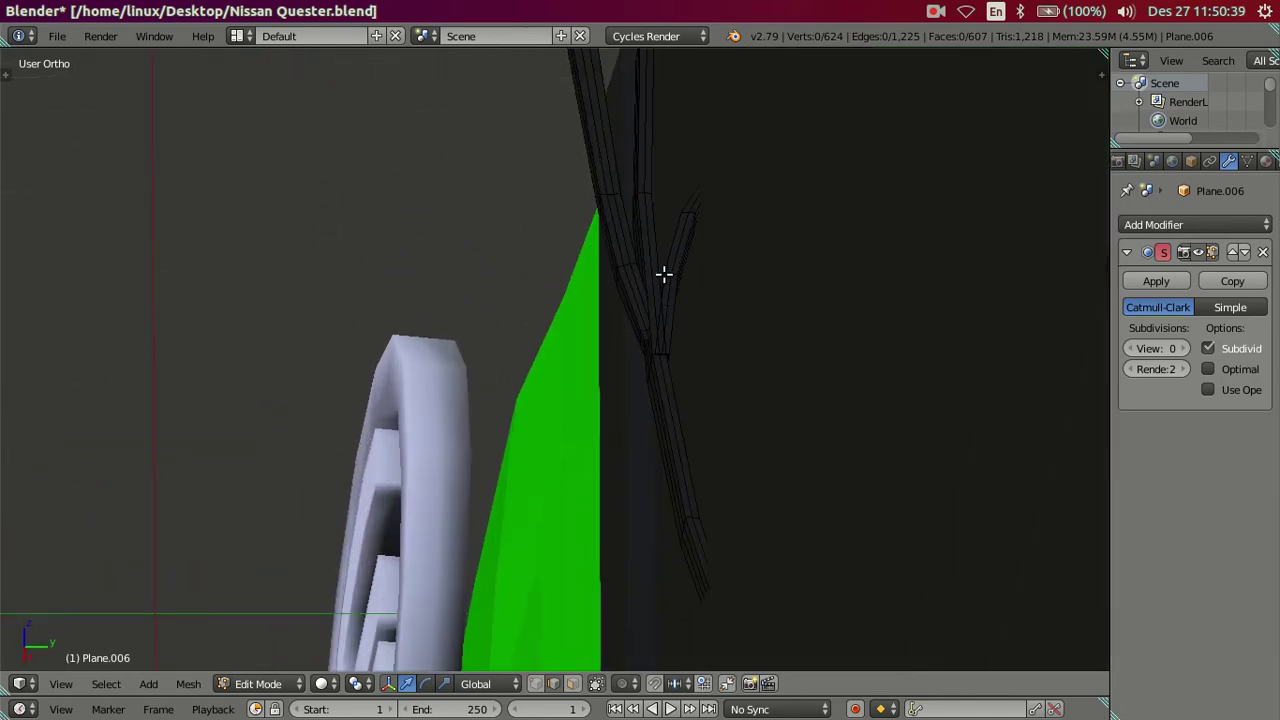
- Select the linked blade strip near the side mirror and shorten it along Y
key("z")
middle_click_drag(673, 265, 690, 161)
key("l")
key("l")
middle_click_drag(748, 194, 780, 291)
key("x")
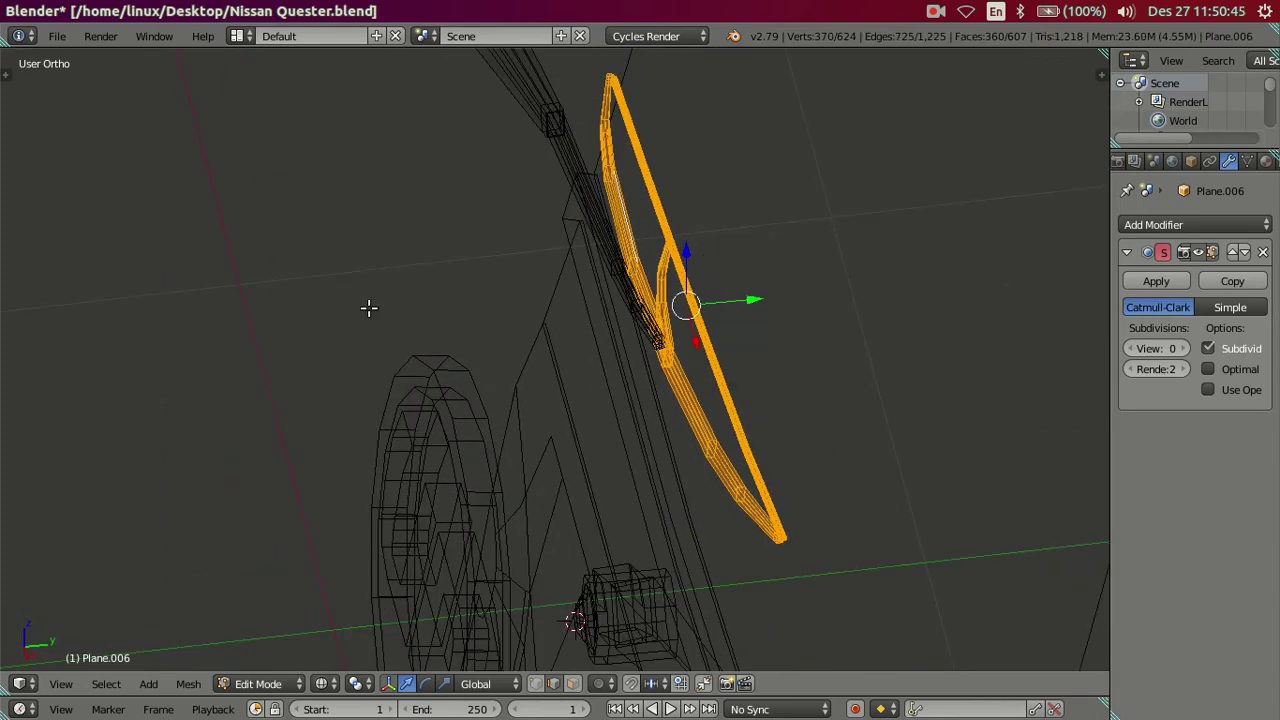
key("z")
mouse_move(720, 351)
middle_mouse_down()
mouse_move(711, 314)
mouse_move(780, 269)
mouse_move(748, 190)
mouse_move(757, 417)
mouse_move(790, 374)
middle_mouse_up()
key("s")
key("y")
left_click(771, 270)
- Move the blade along Y and rotate it about Z
key("g")
key("y")
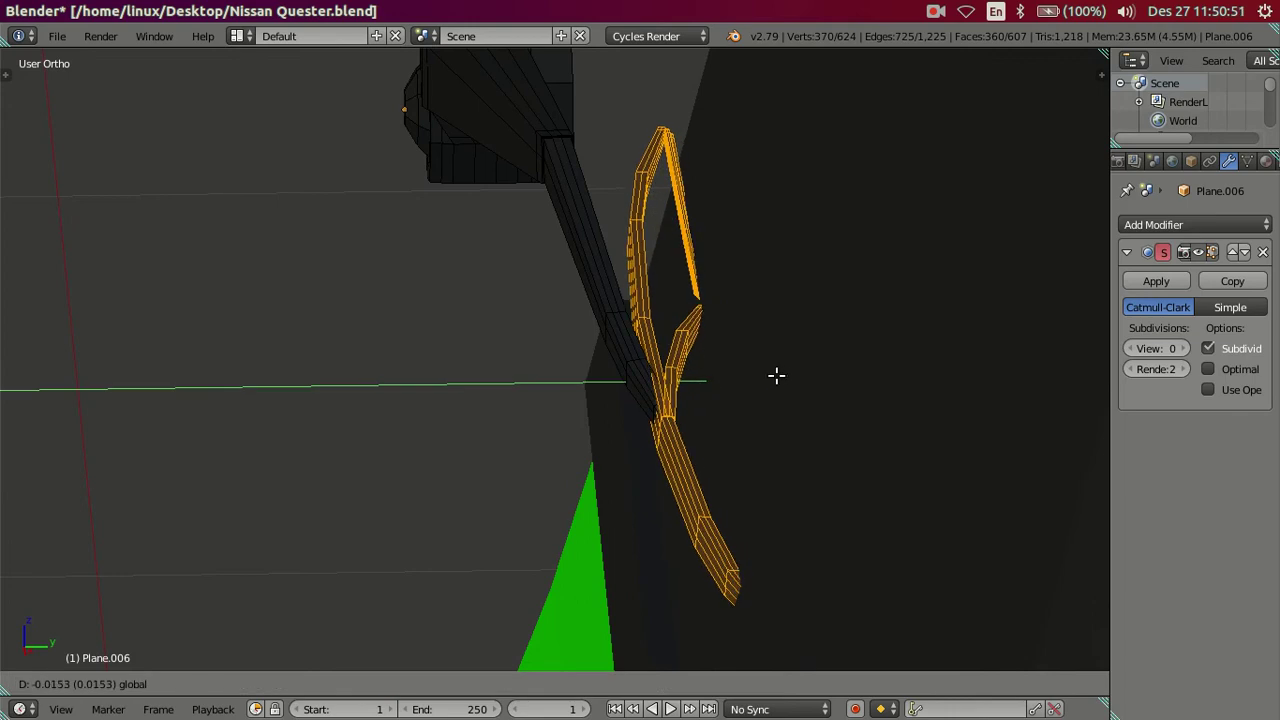
left_click(771, 372)
middle_click_drag(808, 460, 812, 450)
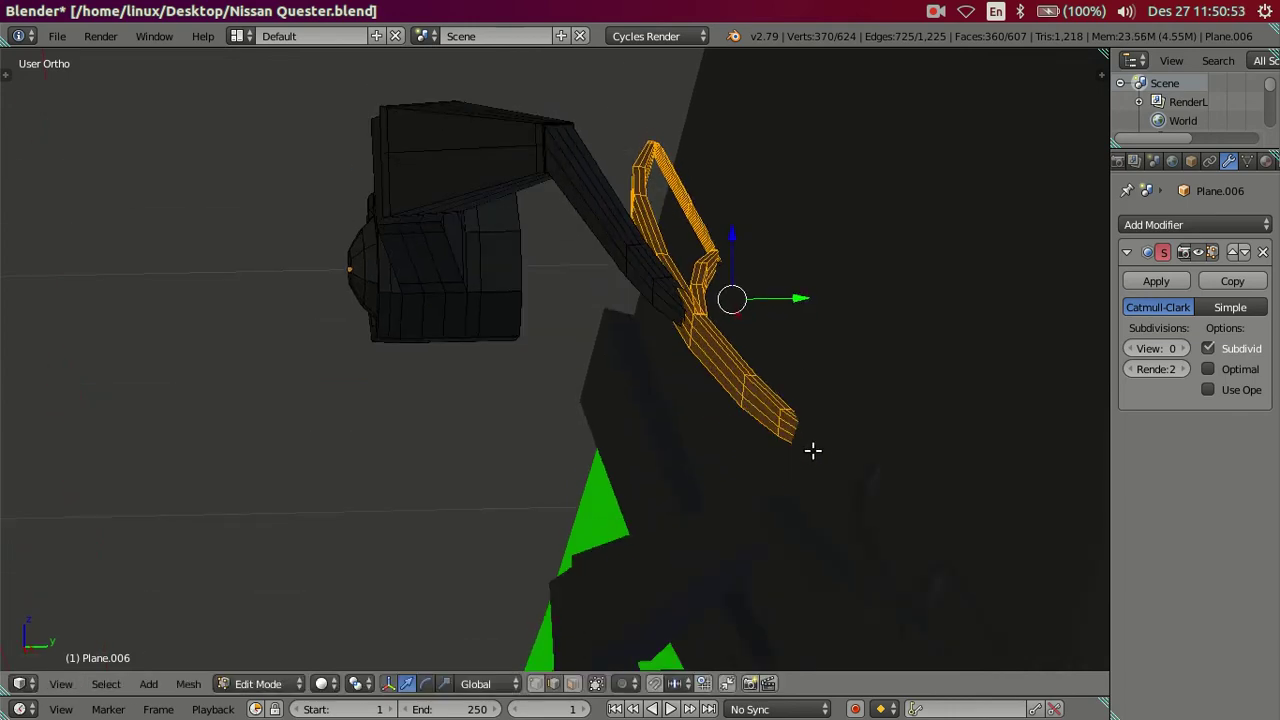
key("r")
key("z")
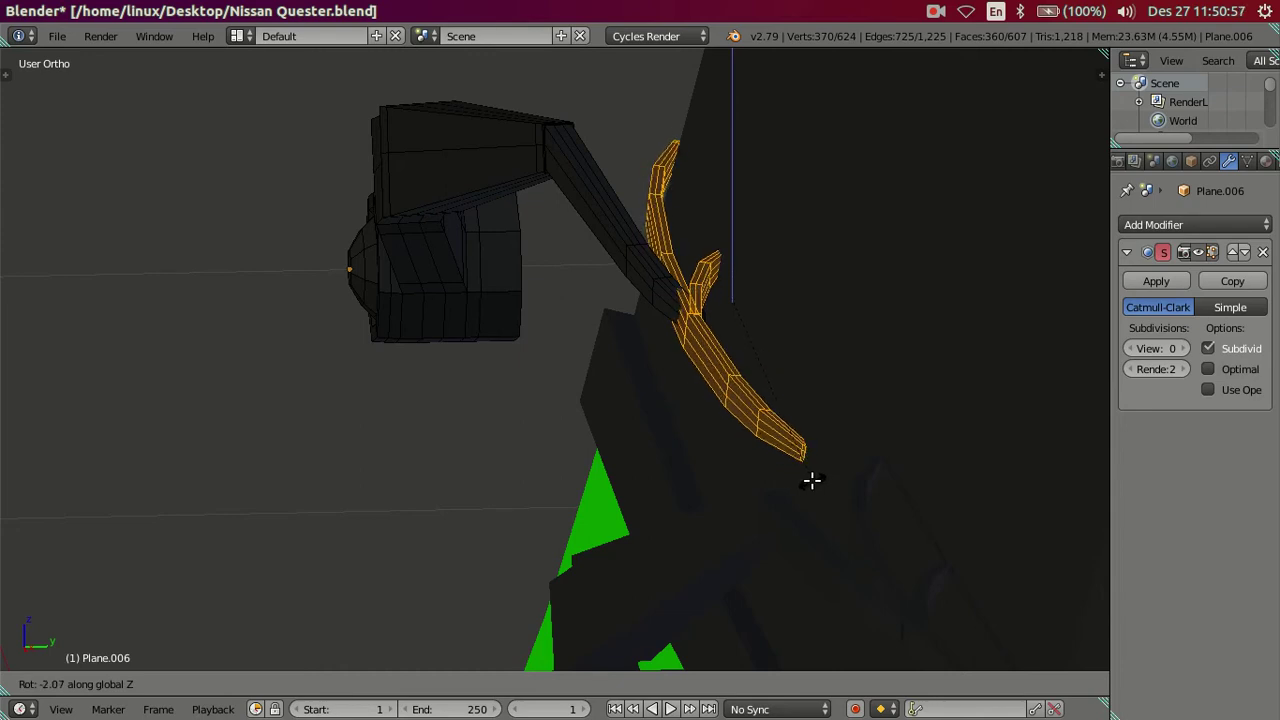
left_click(809, 481)
- Scale the blade along Y once more in wireframe view
key("z")
middle_click_drag(776, 337, 770, 326)
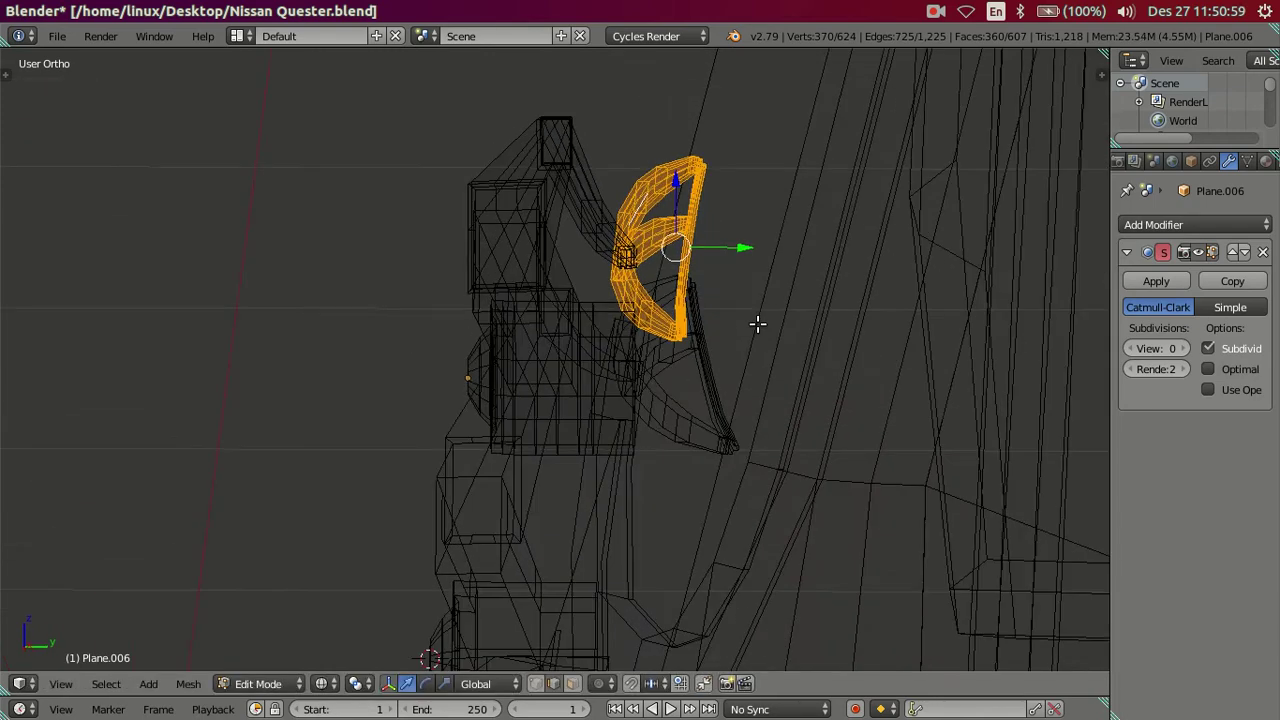
key("s")
key("y")
left_click(866, 320)
key("z")
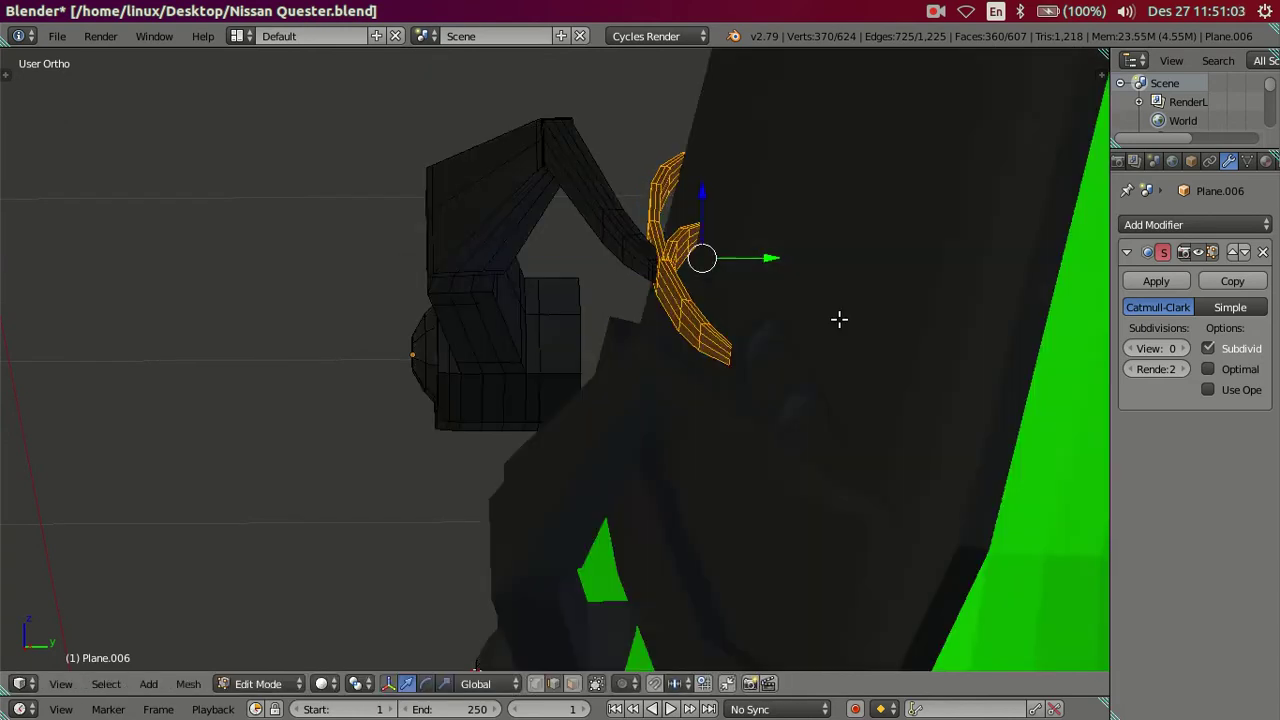
middle_click_drag(840, 320, 801, 330)
- Duplicate the blade piece offset along Y and rotate the copy about Z
key("shift+d")
key("y")
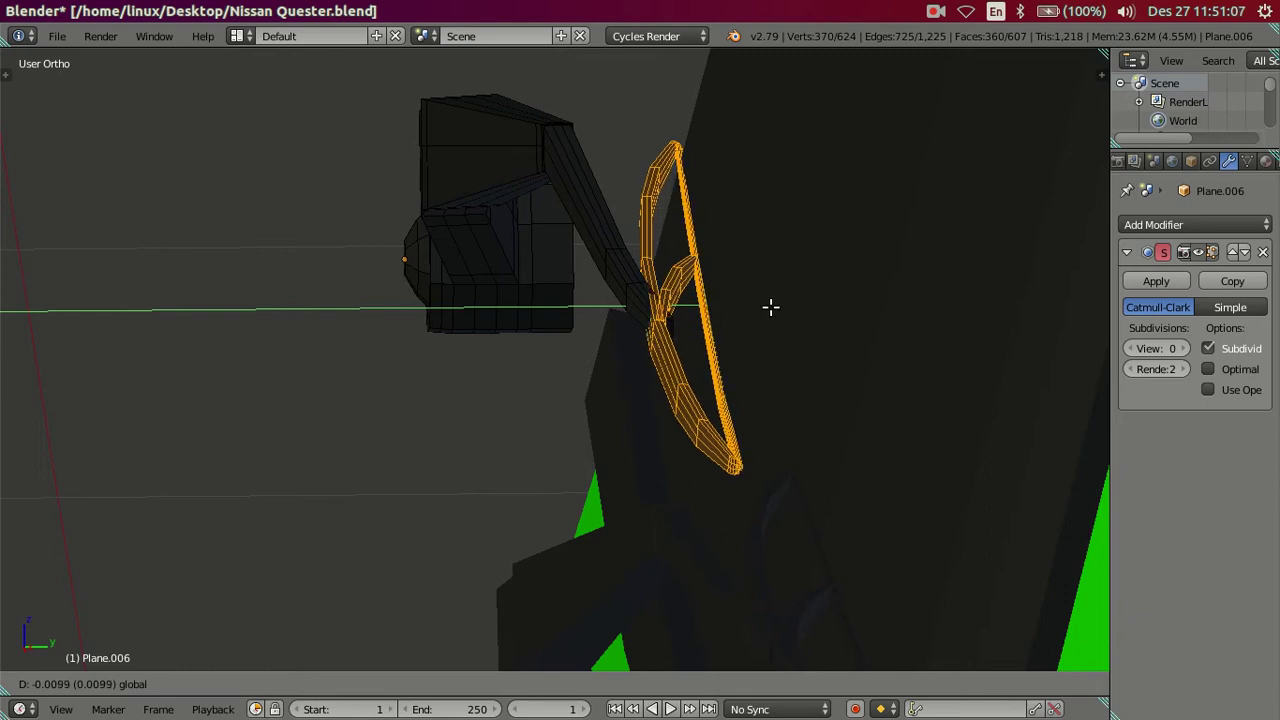
left_click(790, 317)
key("r")
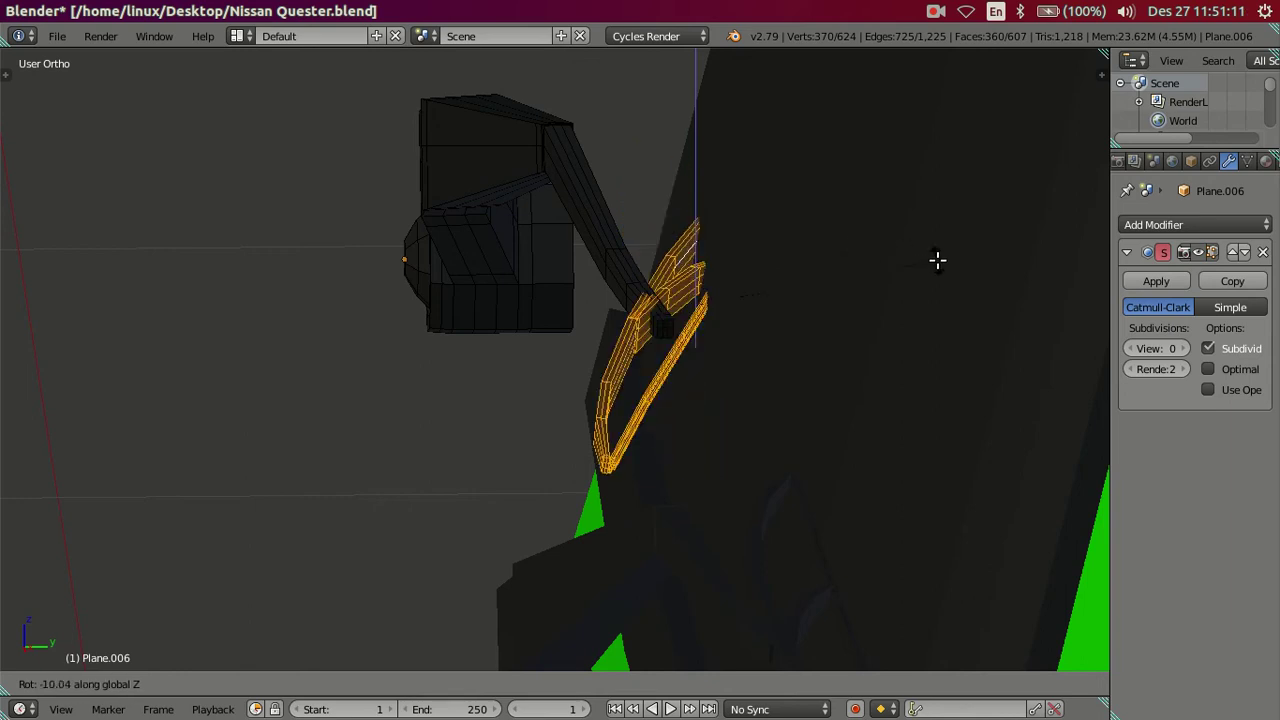
key("Escape")
key("r")
key("z")
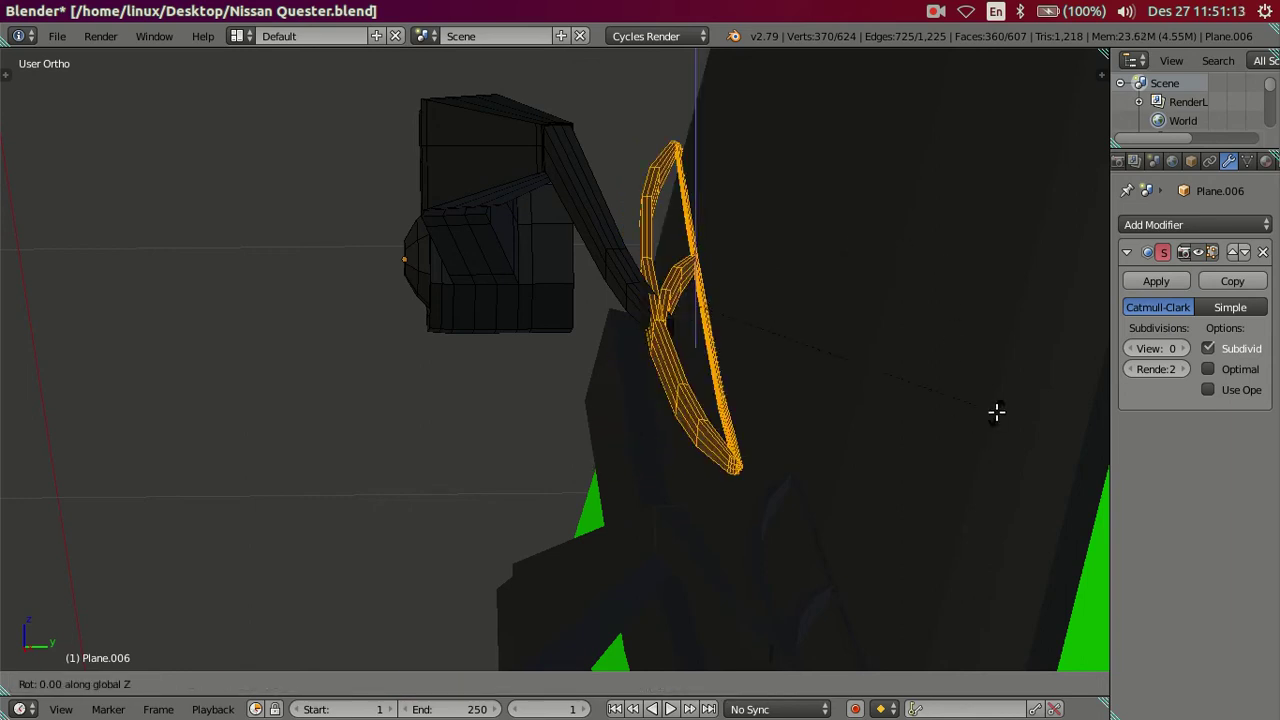
left_click(998, 412)
mouse_move(841, 371)
middle_mouse_down()
mouse_move(854, 349)
mouse_move(826, 357)
mouse_move(851, 370)
middle_mouse_up()
- In Object Mode, enable X in the cab body's Mirror modifier
key("Tab")
middle_click_drag(581, 220, 742, 320)
right_click(580, 478)
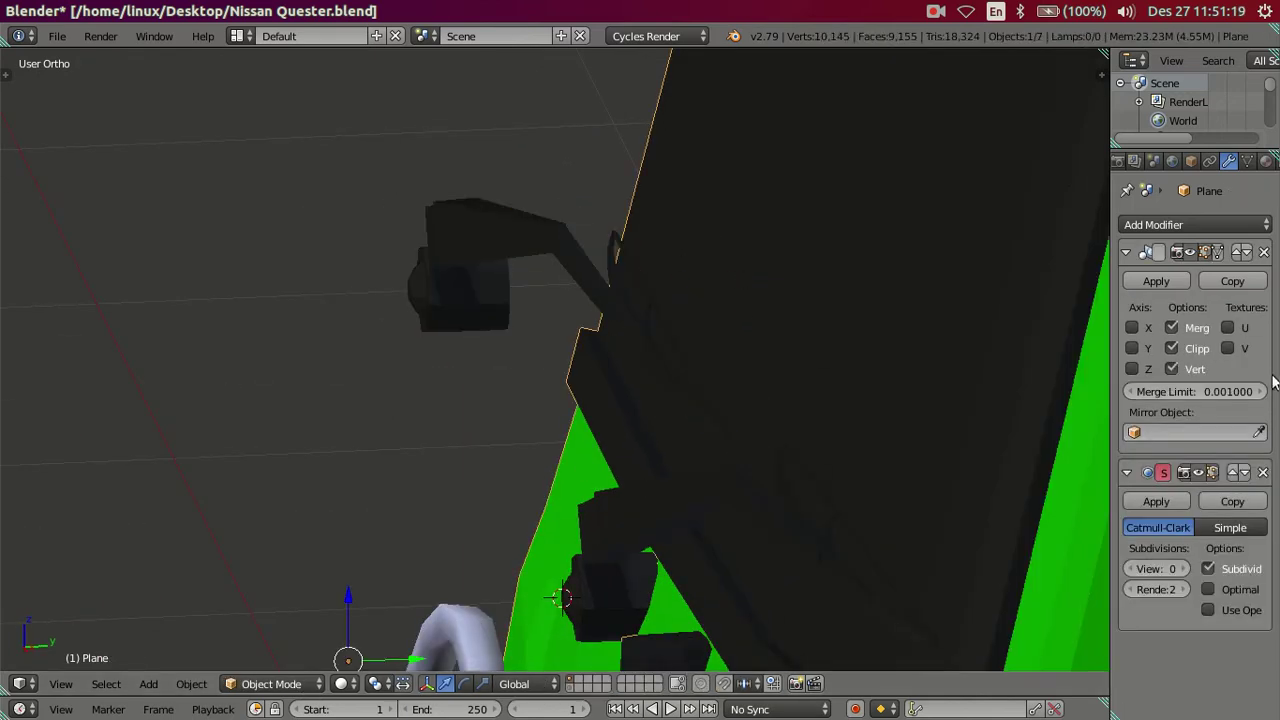
left_click(1132, 328)
mouse_move(644, 344)
middle_mouse_down()
mouse_move(685, 358)
mouse_move(451, 342)
mouse_move(529, 415)
mouse_move(709, 407)
mouse_move(785, 355)
mouse_move(811, 411)
mouse_move(809, 363)
mouse_move(739, 403)
mouse_move(703, 449)
mouse_move(703, 494)
mouse_move(443, 486)
mouse_move(427, 531)
mouse_move(449, 443)
mouse_move(343, 409)
mouse_move(309, 443)
mouse_move(481, 416)
mouse_move(584, 429)
middle_mouse_up()
- Select the wiper, enter Edit Mode with its whole mesh selected, and orbit to it
key("Tab")
key("Tab")
right_click(338, 405)
key("Tab")
key("z")
key("l")
key("a")
key("a")
mouse_move(584, 386)
middle_mouse_down()
mouse_move(601, 385)
mouse_move(609, 426)
mouse_move(623, 391)
mouse_move(457, 380)
mouse_move(328, 449)
mouse_move(474, 374)
mouse_move(480, 414)
middle_mouse_up()
mouse_move(547, 358)
middle_mouse_down()
mouse_move(586, 349)
mouse_move(607, 309)
middle_mouse_up()
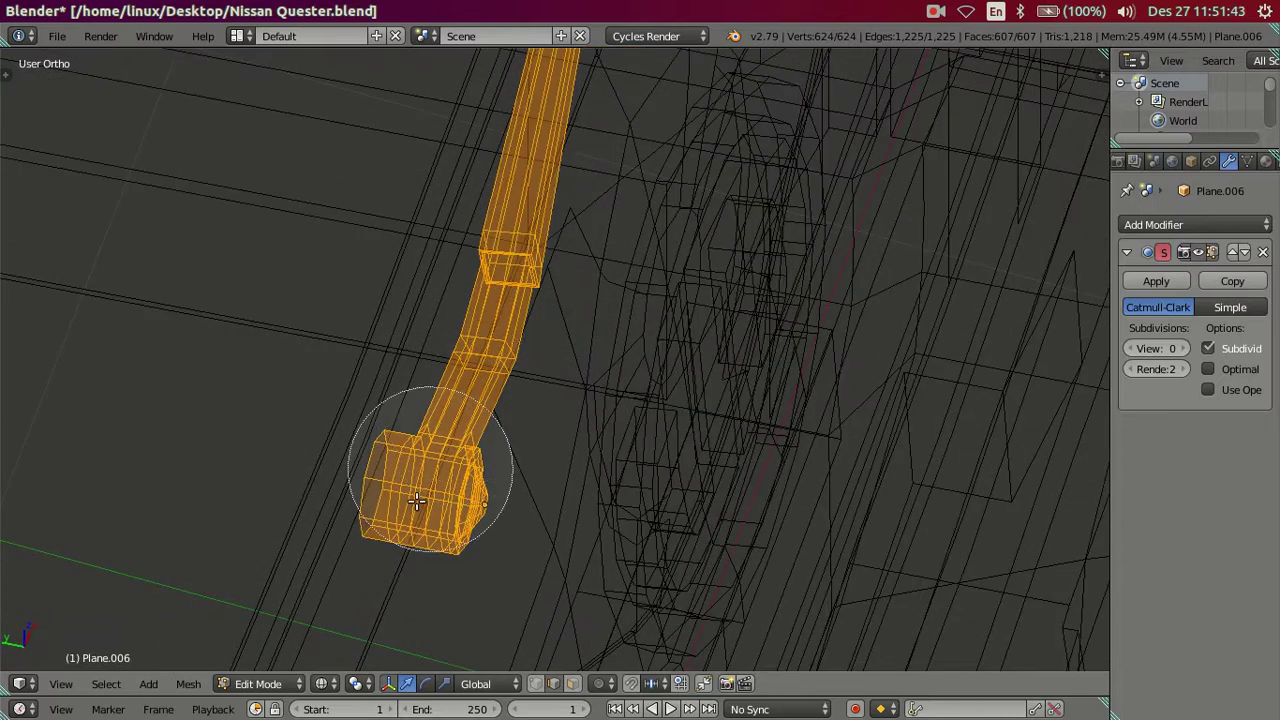
- Circle-deselect the wiper's lower part and nudge the end vertex along Y
middle_click_drag(393, 530, 428, 508)
key("Escape")
key("c")
key("Escape")
key("z")
mouse_move(569, 406)
middle_mouse_down()
mouse_move(726, 297)
mouse_move(511, 380)
mouse_move(634, 377)
mouse_move(610, 384)
mouse_move(786, 360)
mouse_move(831, 312)
middle_mouse_up()
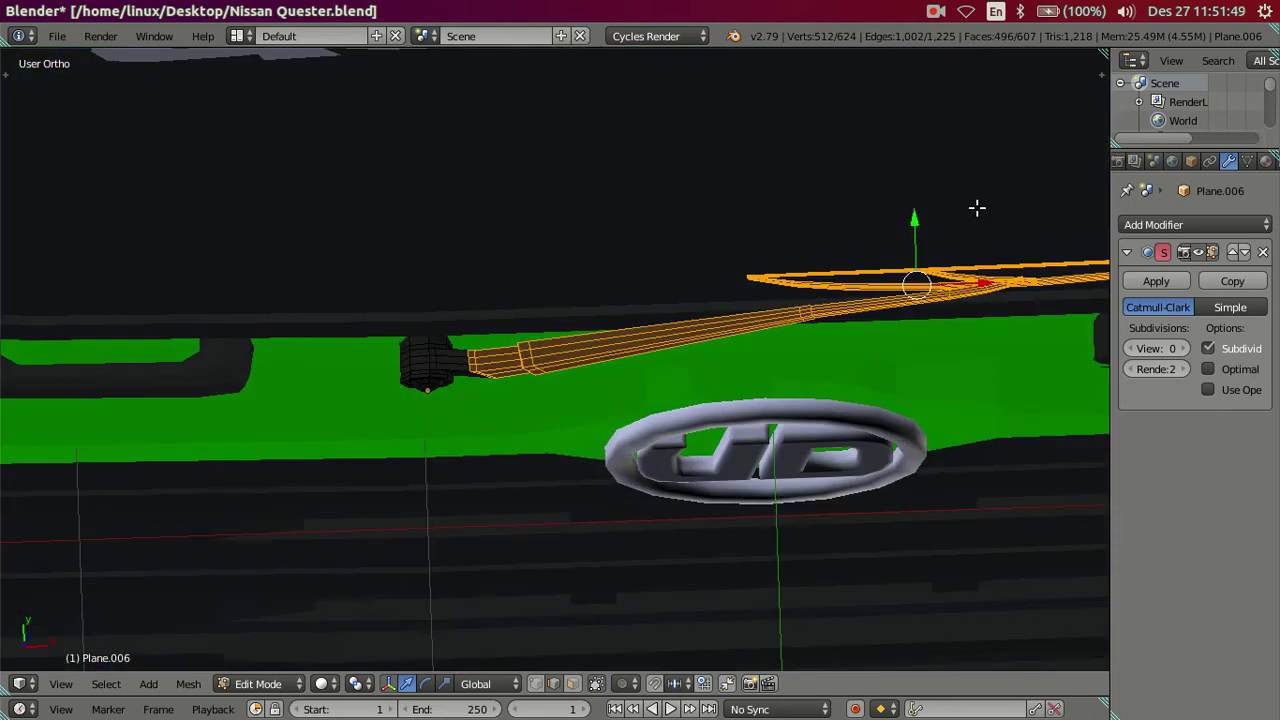
left_click_drag(916, 217, 918, 217)
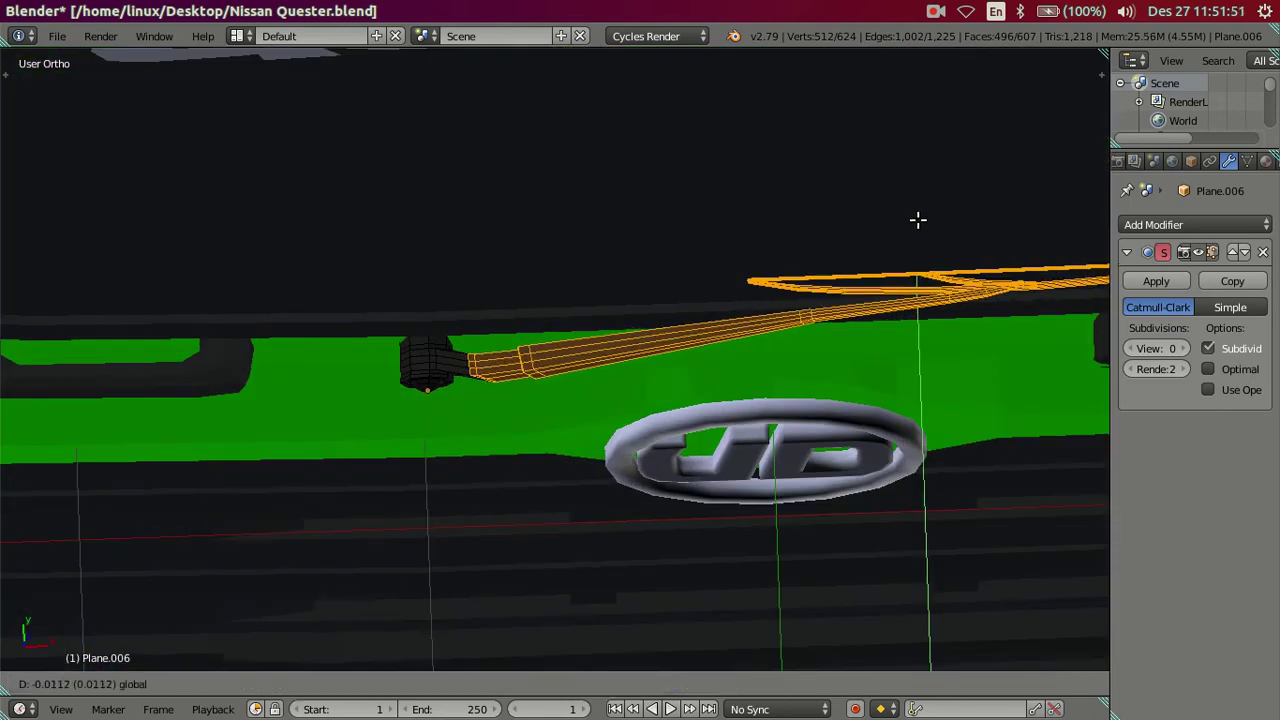
mouse_move(1000, 369)
middle_mouse_down()
mouse_move(883, 306)
mouse_move(817, 246)
mouse_move(679, 309)
mouse_move(810, 374)
middle_mouse_up()
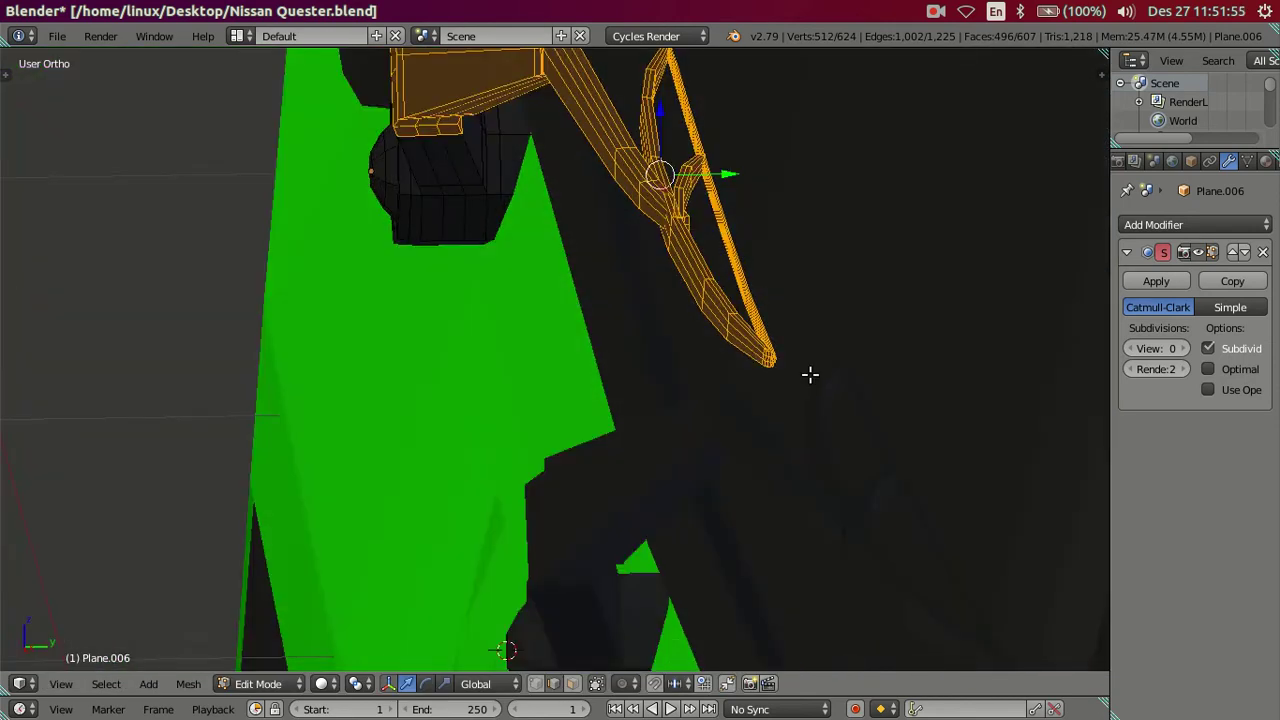
left_click_drag(722, 173, 720, 170)
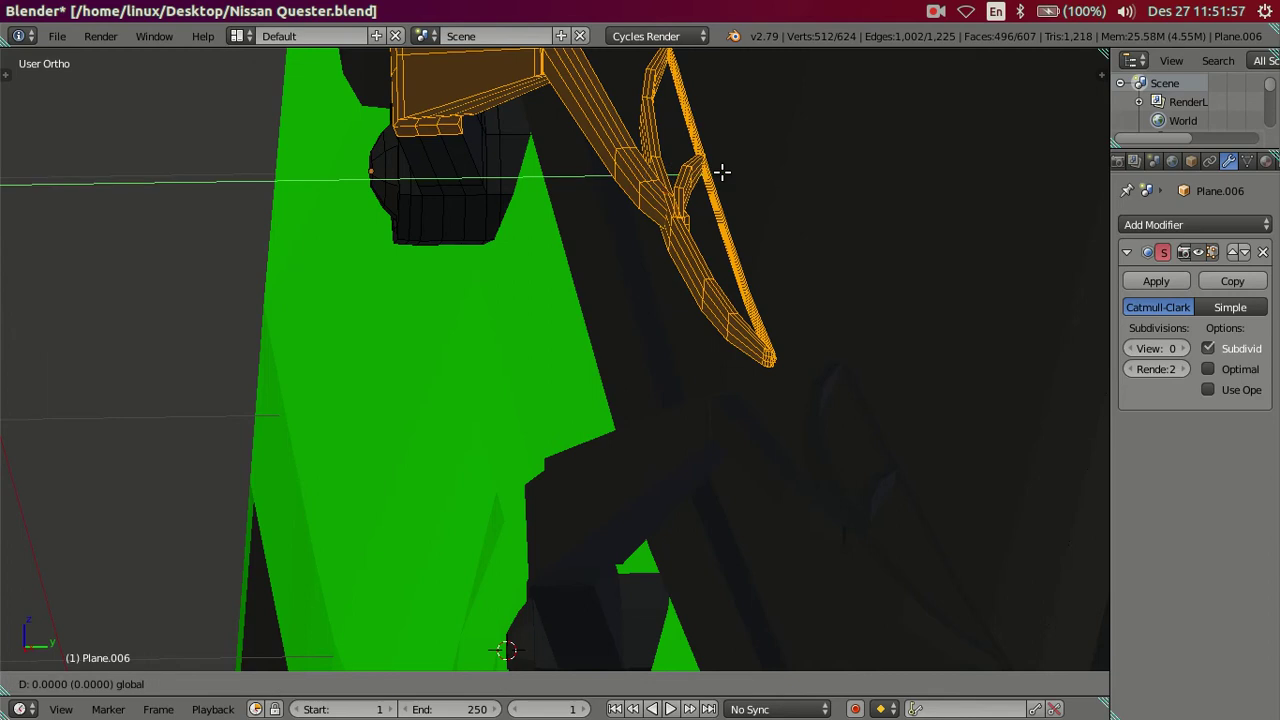
mouse_move(720, 170)
middle_mouse_down()
mouse_move(654, 197)
mouse_move(585, 267)
middle_mouse_up()
- Select the linked wiper arm without its end cap and move it along Y
key("a")
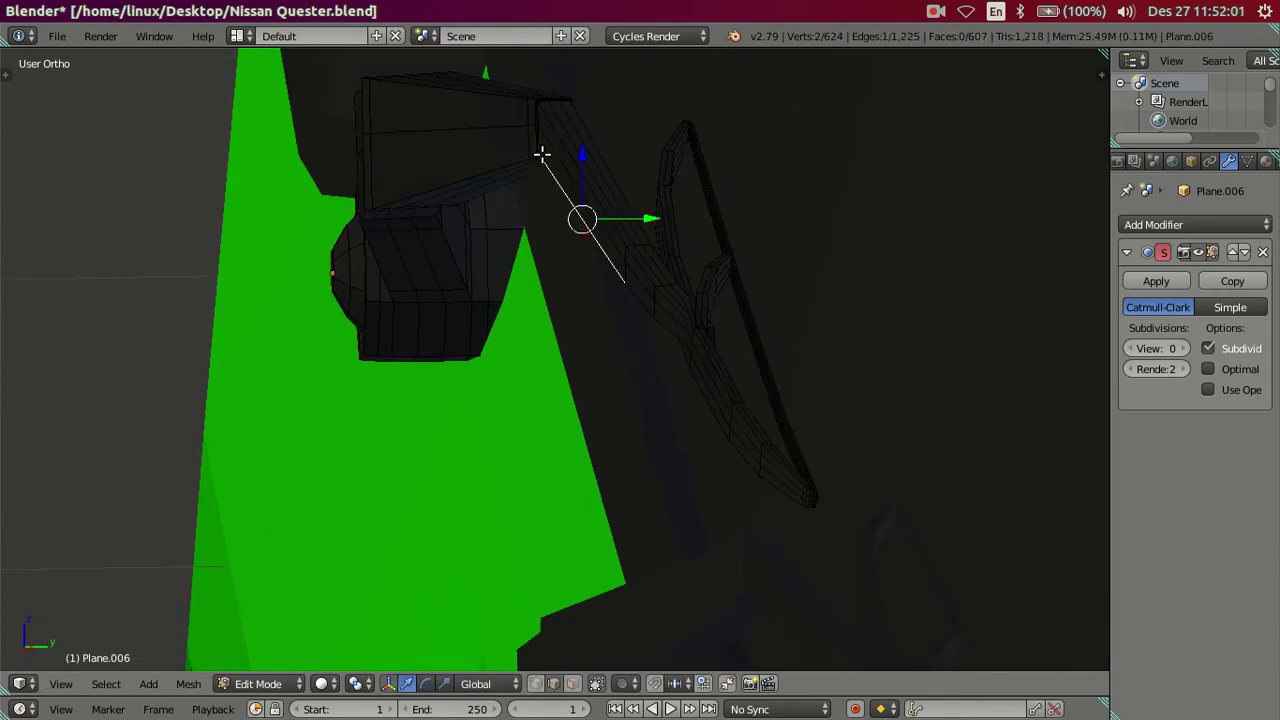
key("l")
mouse_move(543, 149)
middle_mouse_down()
mouse_move(557, 223)
mouse_move(701, 249)
mouse_move(413, 338)
middle_mouse_up()
key("z")
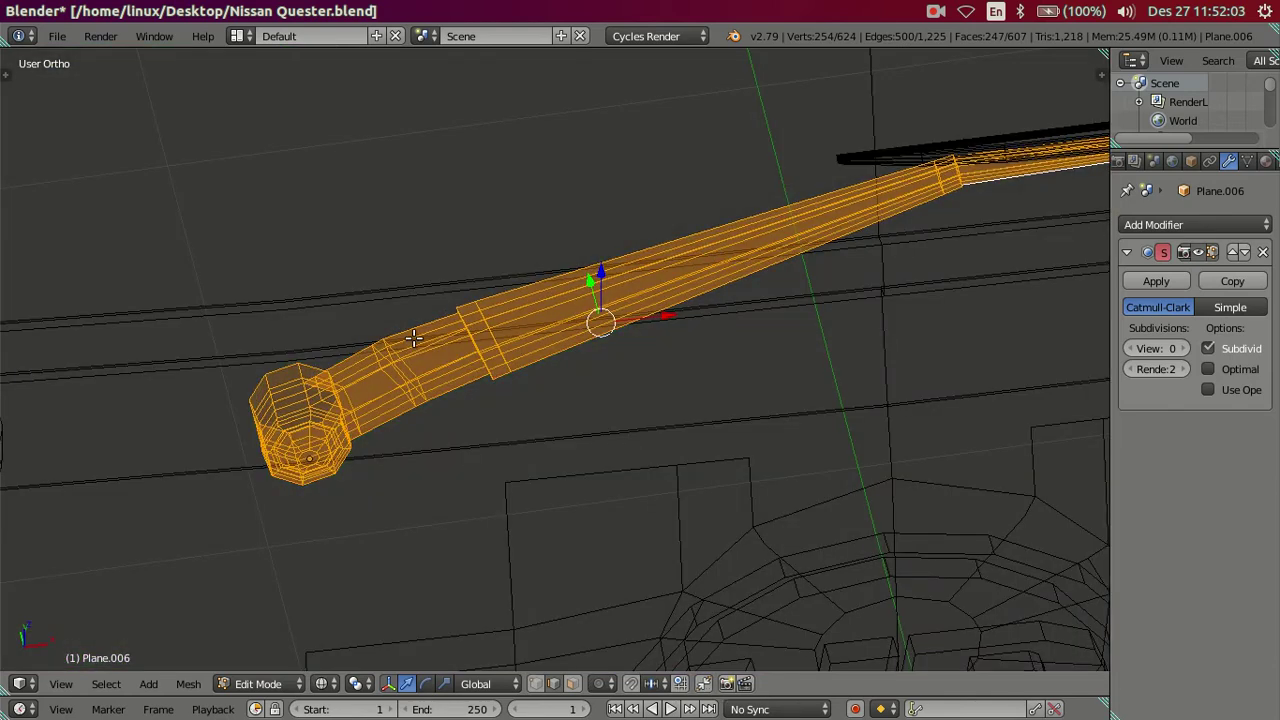
key("c")
middle_click_drag(277, 423, 271, 443)
key("Escape")
key("z")
mouse_move(682, 463)
middle_mouse_down()
mouse_move(543, 403)
mouse_move(417, 389)
mouse_move(531, 374)
mouse_move(543, 331)
mouse_move(525, 389)
middle_mouse_up()
scroll(525, 389, "up", 2)
mouse_move(522, 261)
left_mouse_down()
mouse_move(486, 251)
mouse_move(534, 257)
mouse_move(491, 260)
mouse_move(511, 262)
left_mouse_up()
key("a")
mouse_move(511, 262)
middle_mouse_down()
mouse_move(491, 294)
mouse_move(506, 346)
mouse_move(640, 380)
mouse_move(857, 340)
mouse_move(829, 331)
mouse_move(805, 260)
mouse_move(497, 306)
mouse_move(686, 357)
mouse_move(634, 371)
mouse_move(610, 347)
mouse_move(600, 357)
mouse_move(659, 529)
mouse_move(634, 486)
mouse_move(689, 429)
mouse_move(655, 419)
middle_mouse_up()
scroll(860, 340, "down", 2)
- Return the wiper to Object Mode and orbit around it to inspect
key("Tab")
scroll(653, 419, "up", 3)
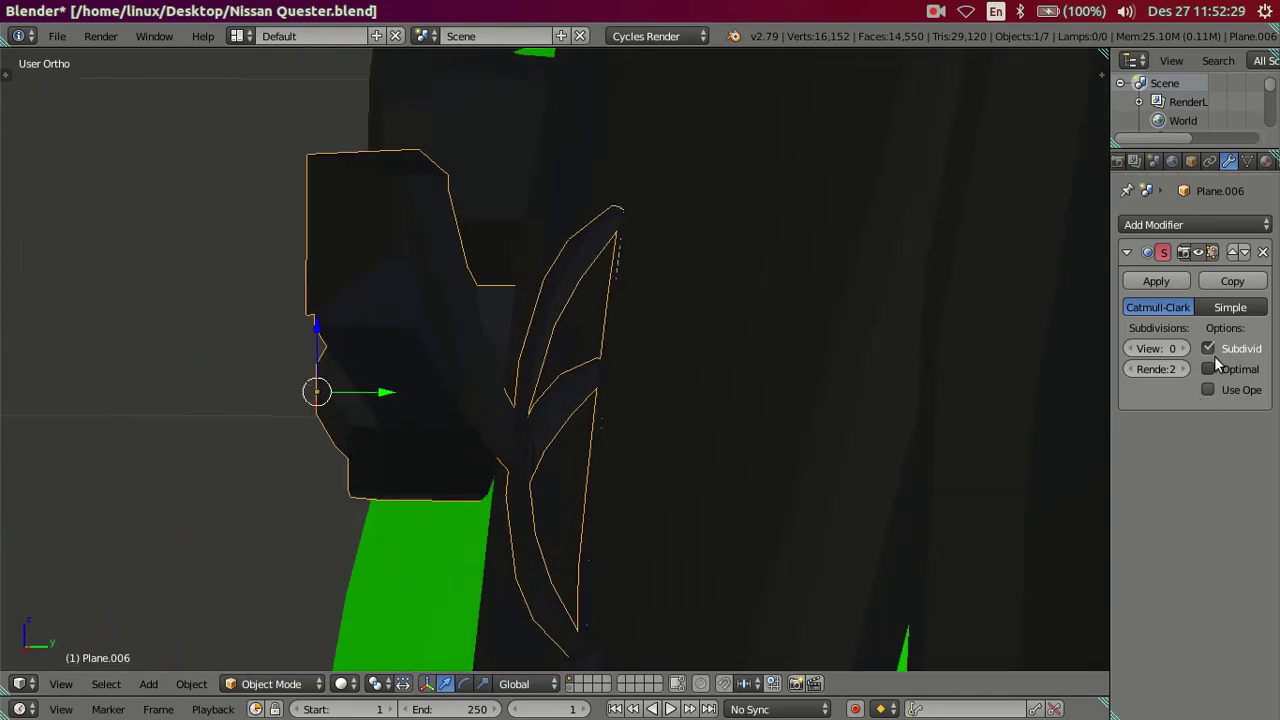
middle_click_drag(1068, 372, 549, 405)
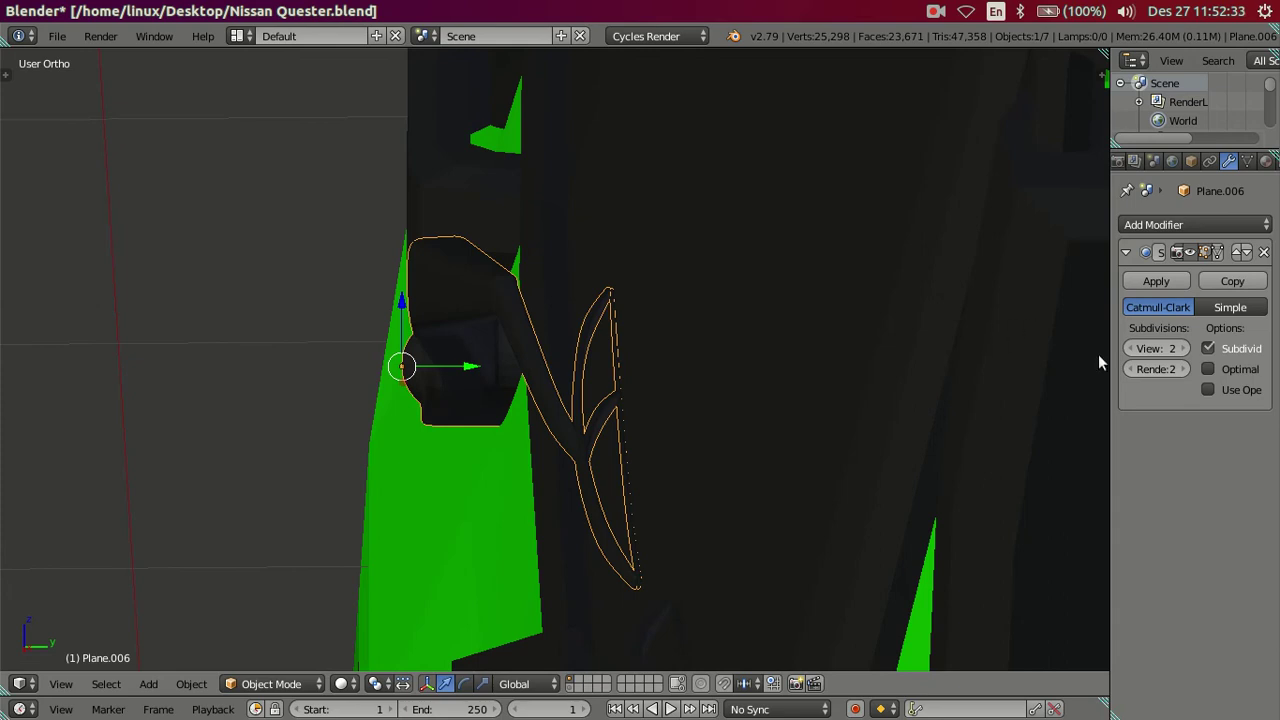
key("Tab")
mouse_move(526, 357)
middle_mouse_down()
mouse_move(603, 377)
mouse_move(405, 338)
mouse_move(434, 363)
mouse_move(523, 371)
mouse_move(596, 343)
mouse_move(598, 305)
middle_mouse_up()
key("Tab")
scroll(405, 338, "down", 4)
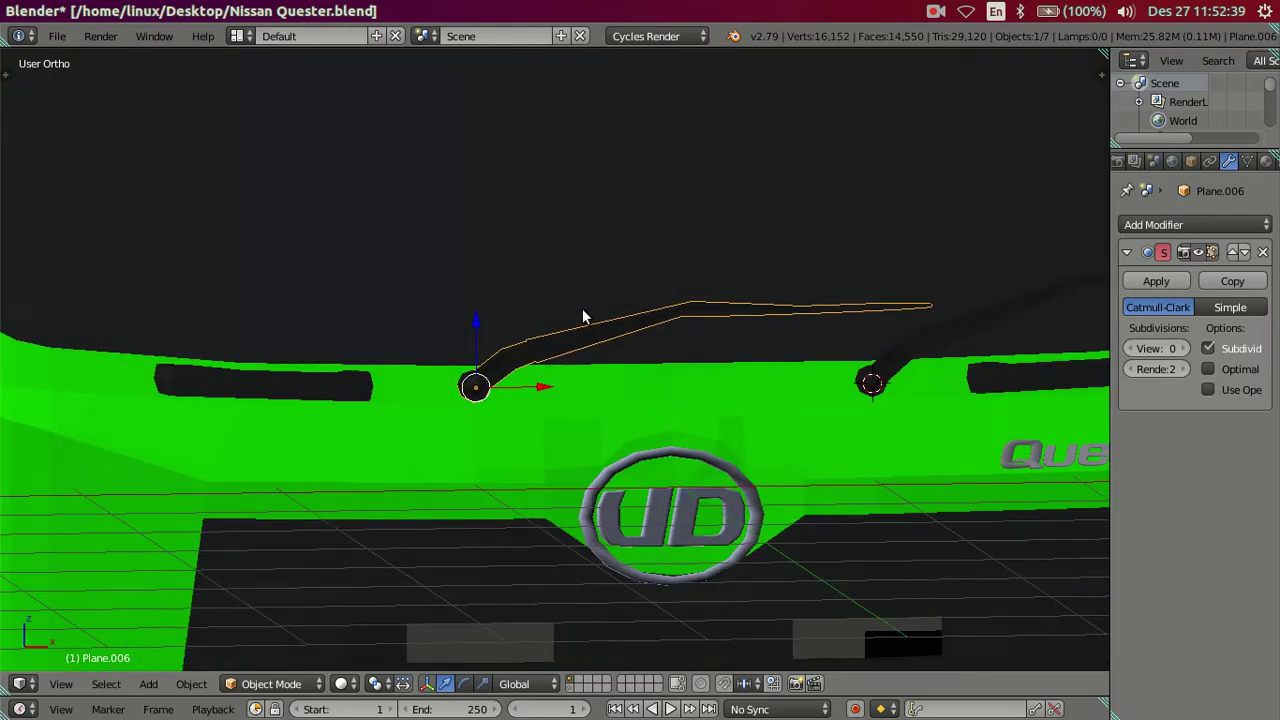
- In Front Ortho wireframe, duplicate the wiper about 2 units left to the outermost pivot
key("KP_1")
key("z")
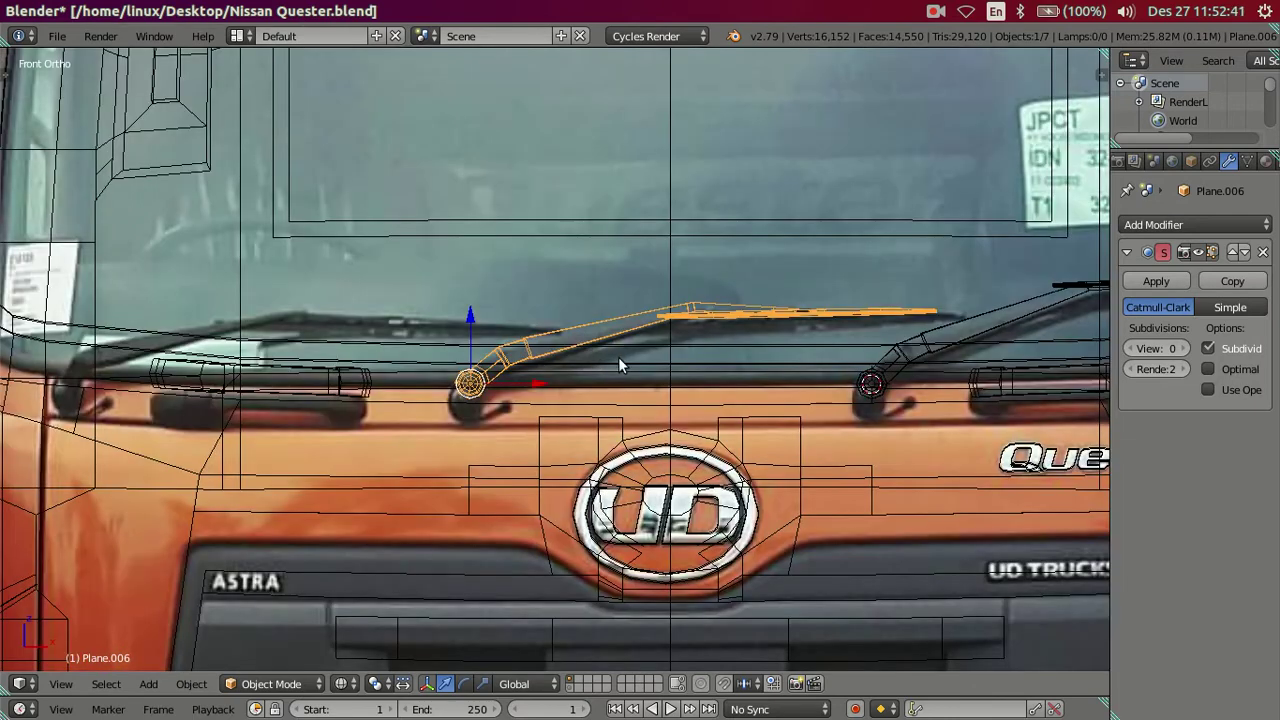
key("shift+d")
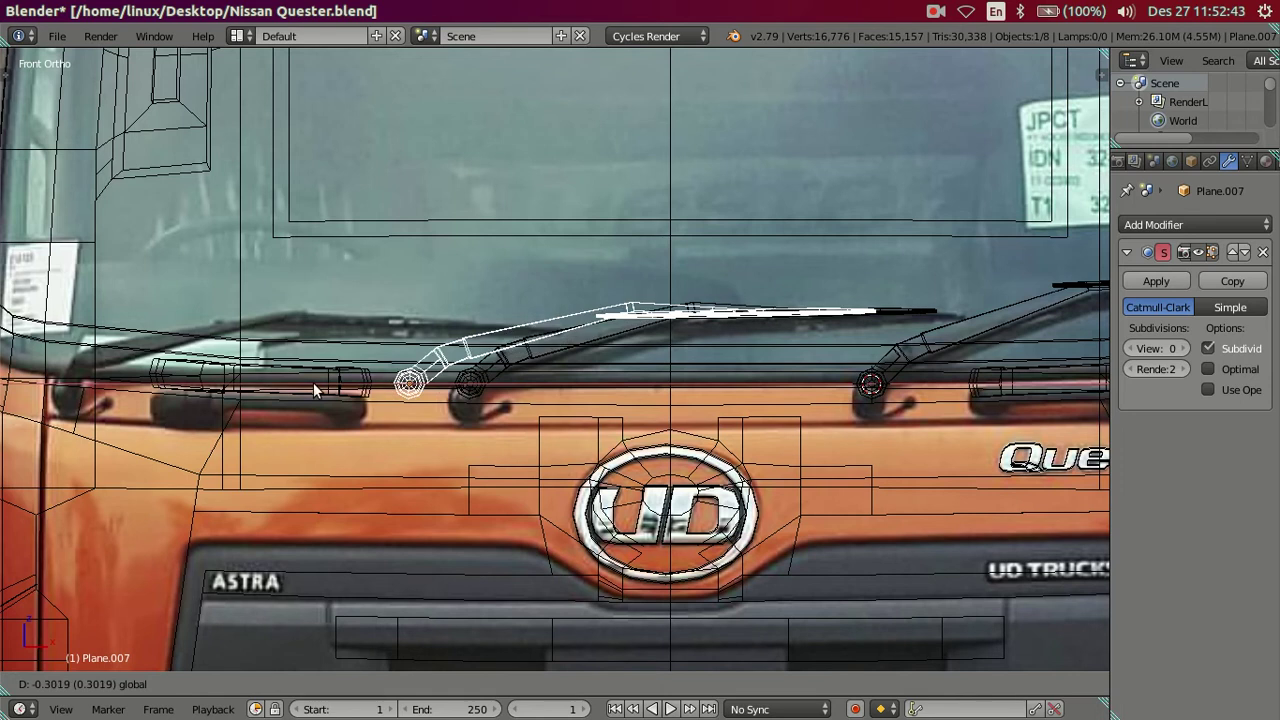
left_click(130, 391)
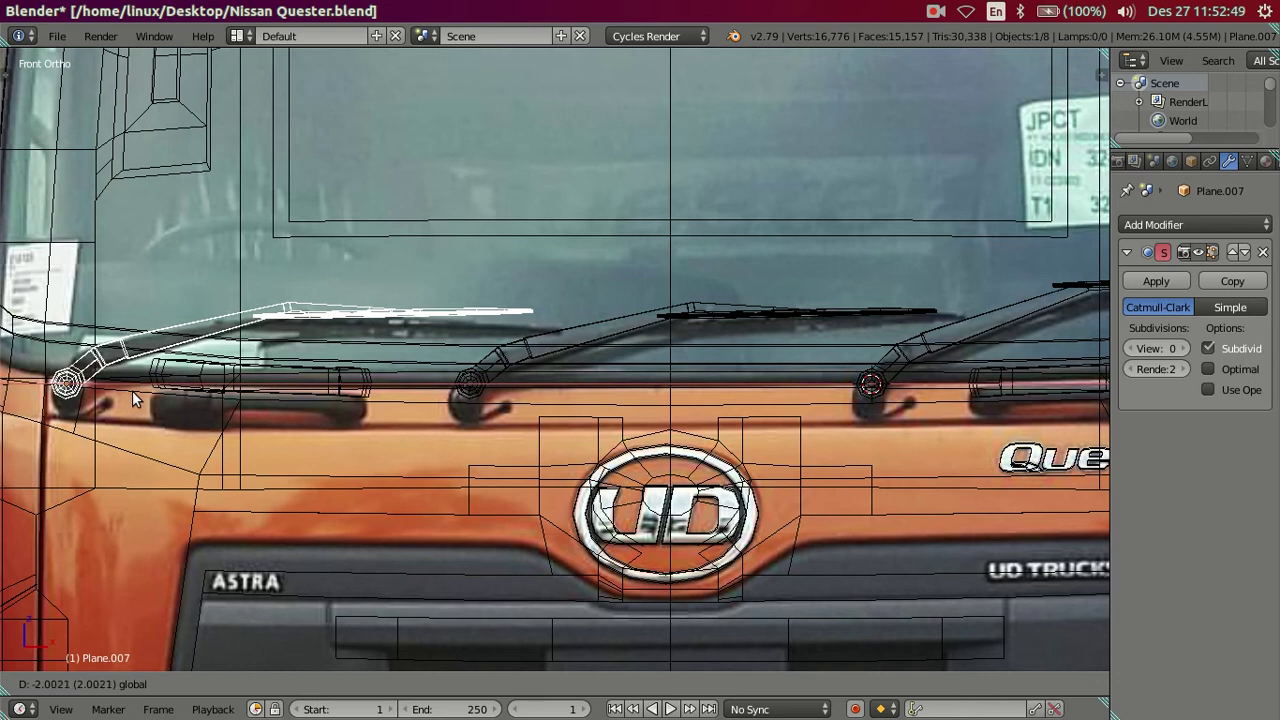
key("z")
key("z")
middle_click_drag(138, 397, 335, 378, "shift")
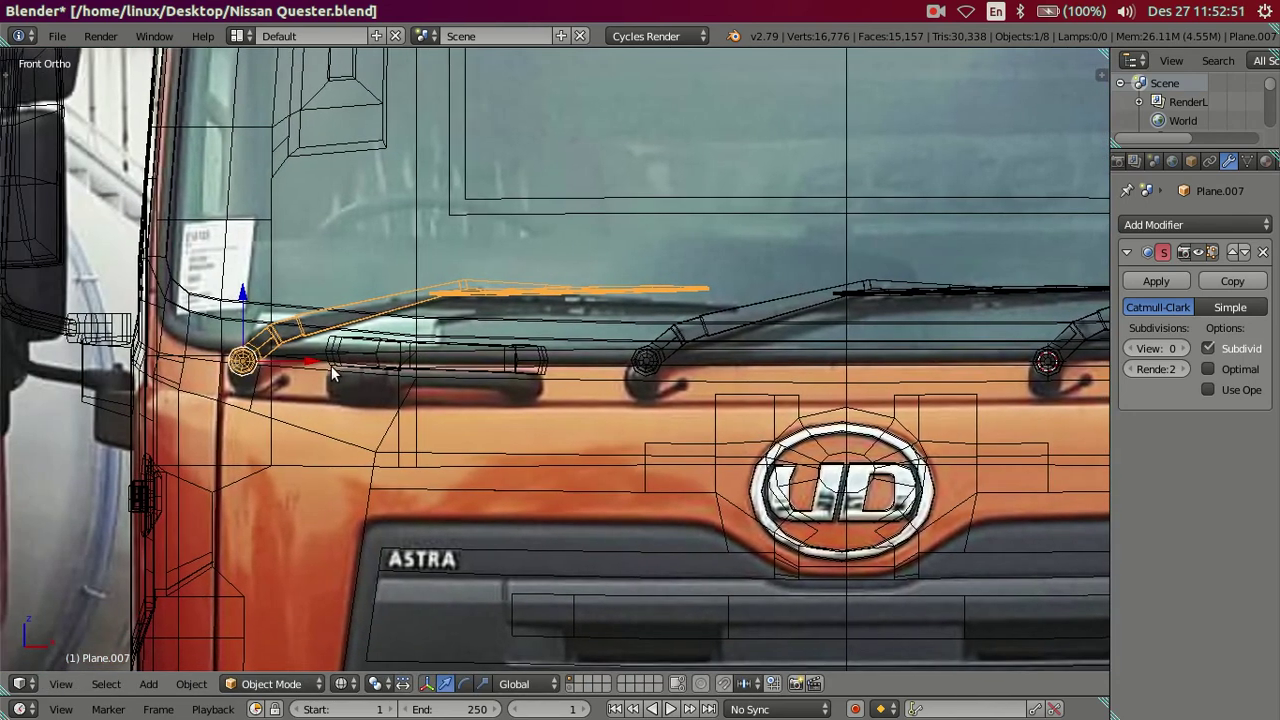
scroll(355, 381, "down", 1)
scroll(354, 381, "up", 2)
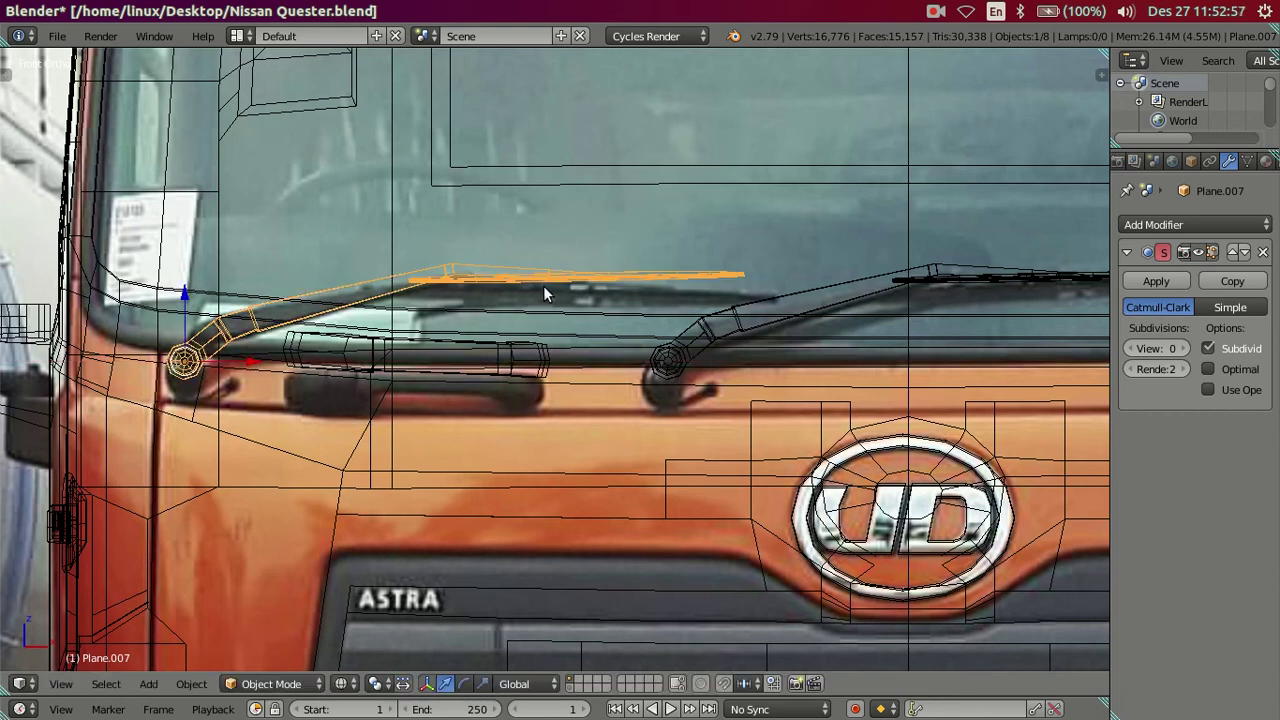
key("Tab")
key("Tab")
key("Tab")
- Select the left wiper's connected arm and shift it along Z and sideways along X
key("a")
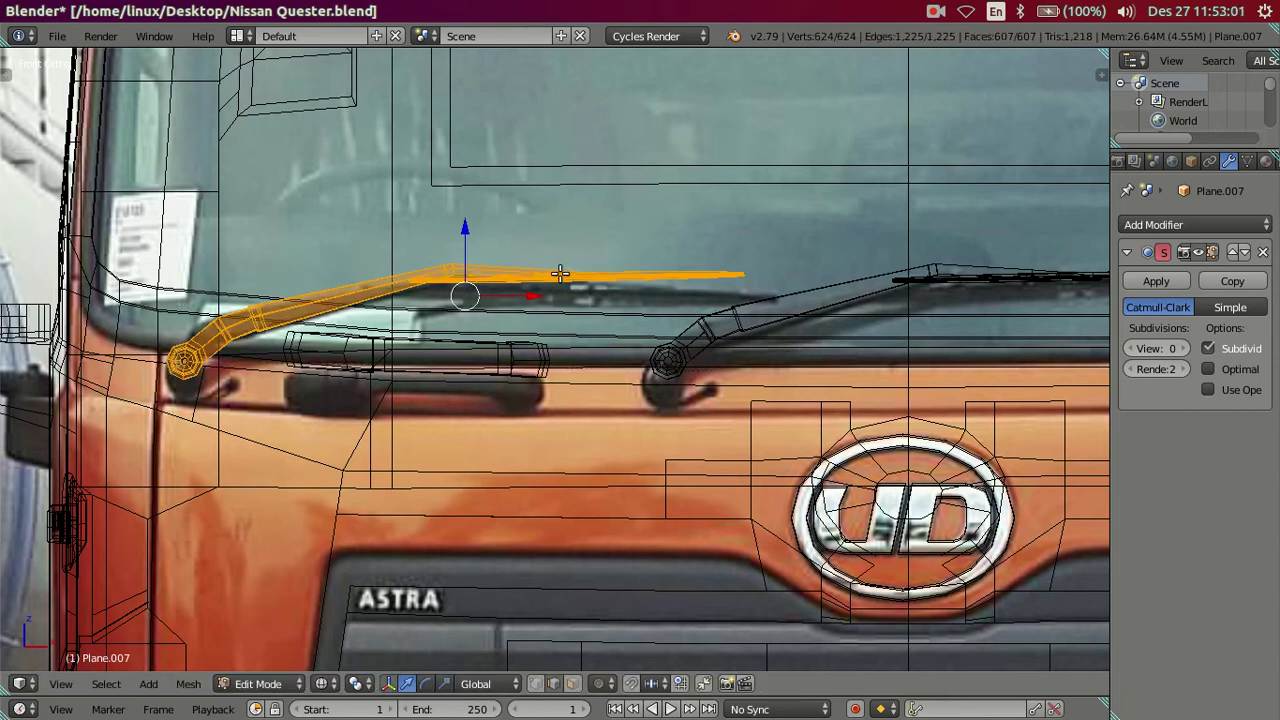
scroll(560, 273, "up", 2)
right_click(283, 258)
key("ctrl+l")
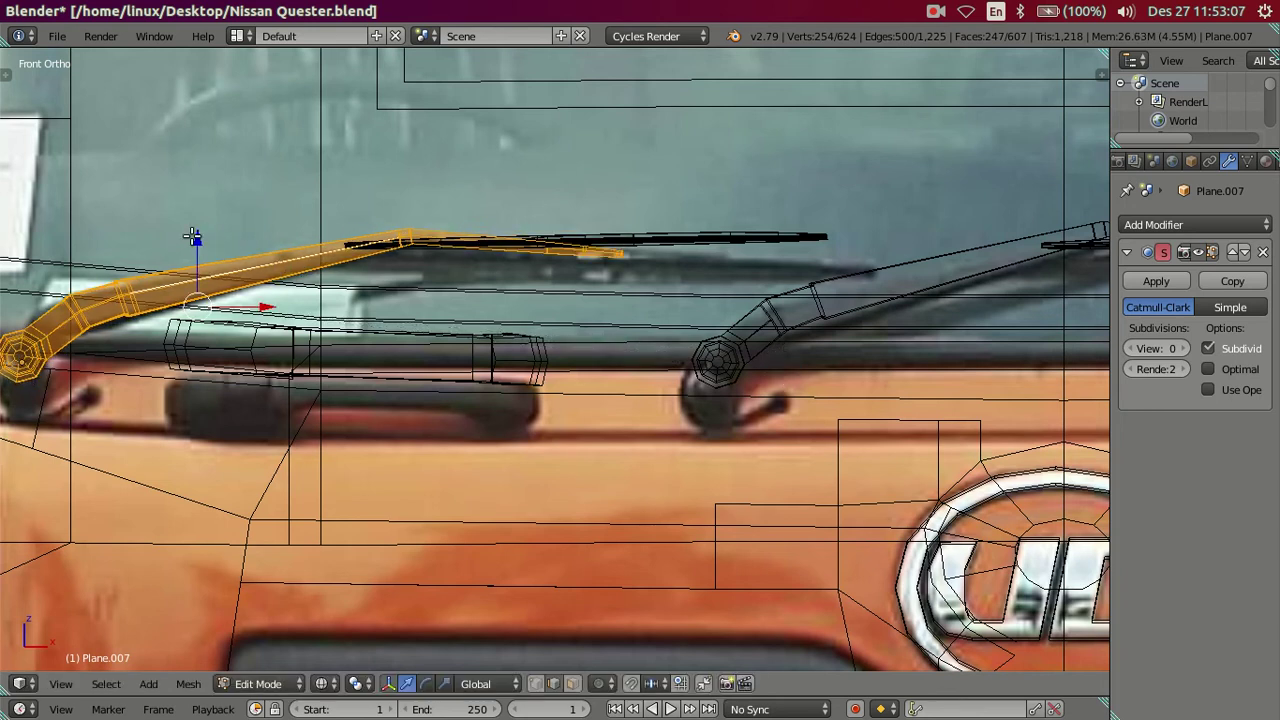
left_click_drag(192, 236, 197, 238)
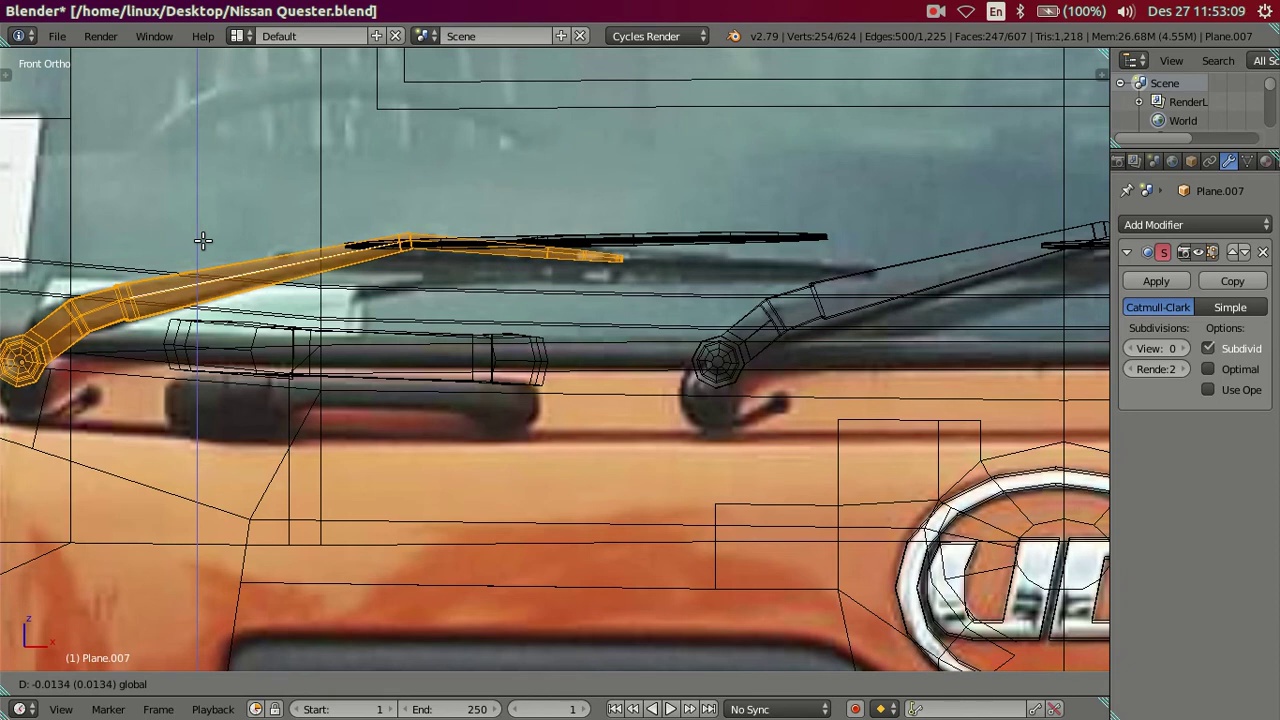
left_click_drag(257, 312, 259, 311)
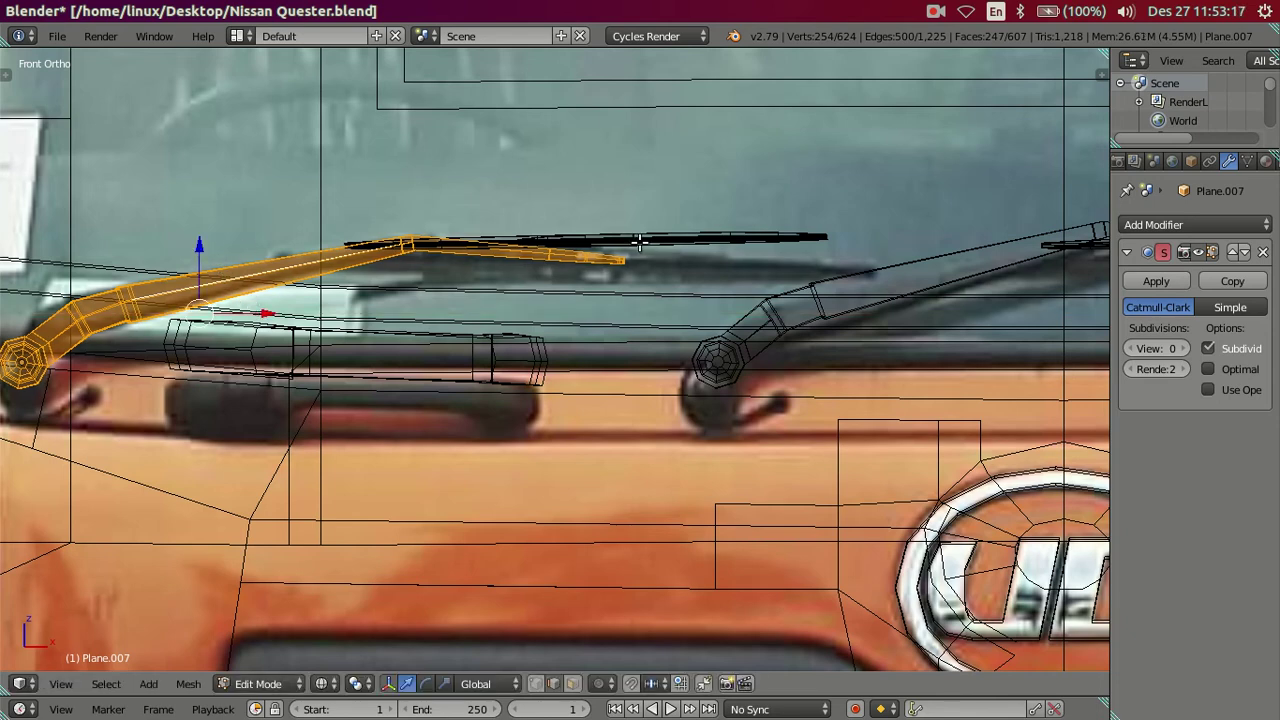
- Select the connected blade and lower it along Z onto the windshield in front view
middle_click_drag(638, 242, 552, 224)
right_click(544, 214)
key("ctrl+l")
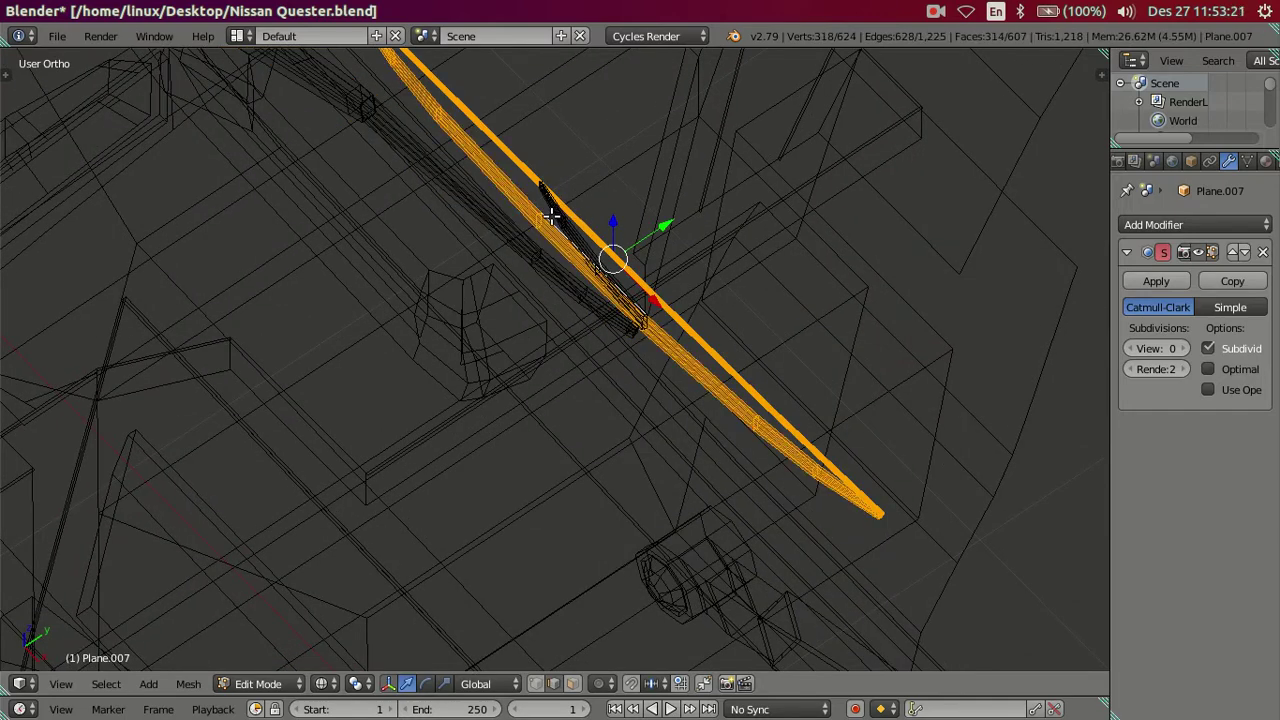
key("KP_Decimal")
key("KP_1")
mouse_move(651, 200)
middle_mouse_down("shift")
mouse_move(608, 318)
mouse_move(630, 345)
middle_mouse_up("shift")
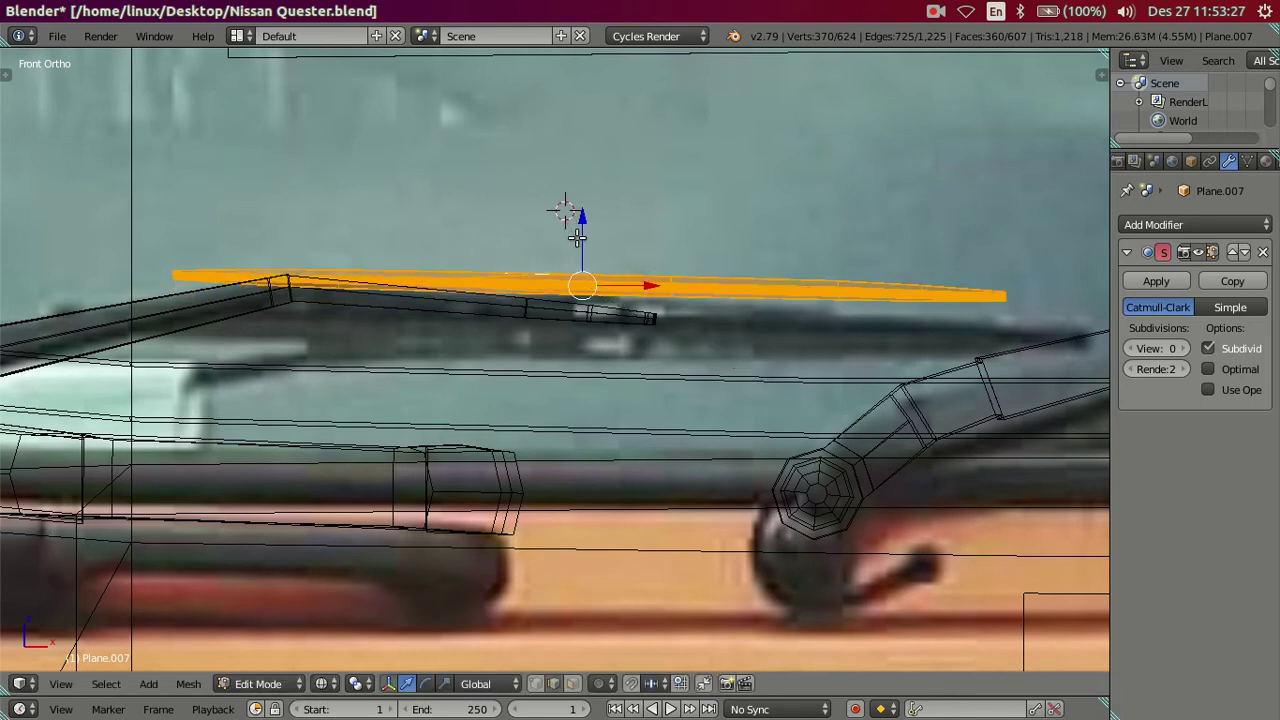
left_click_drag(581, 218, 599, 246)
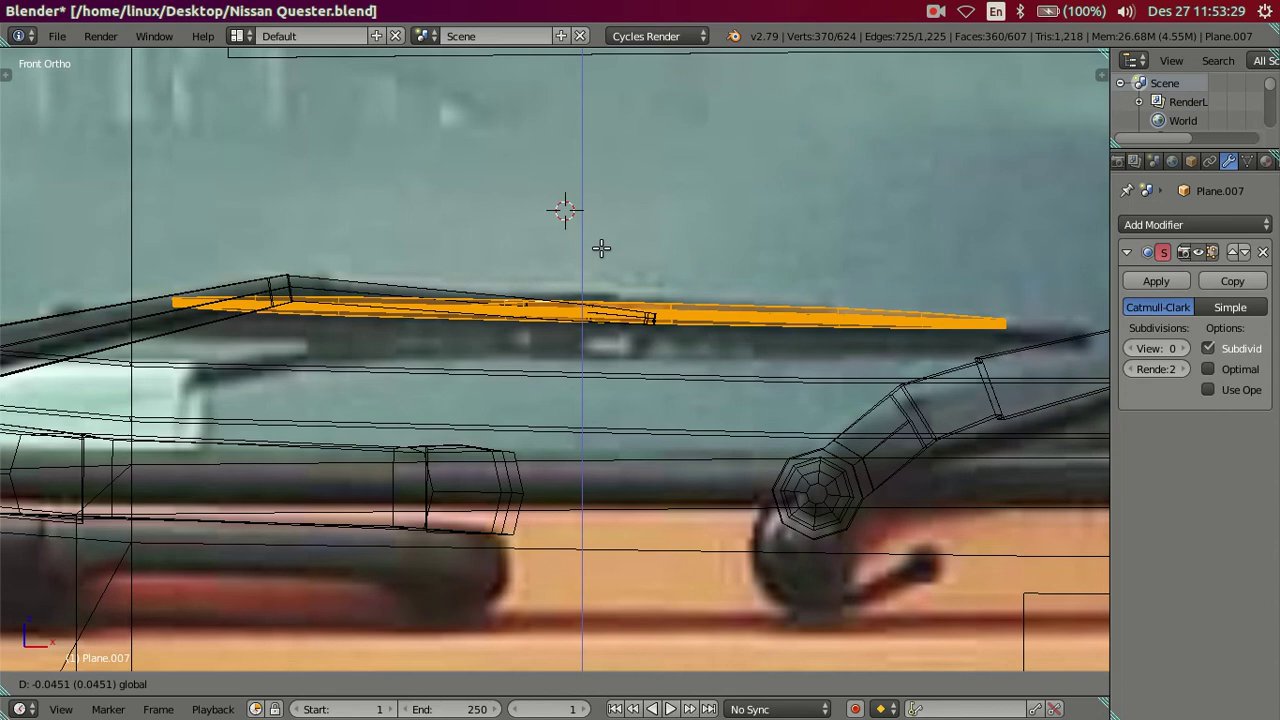
key("a")
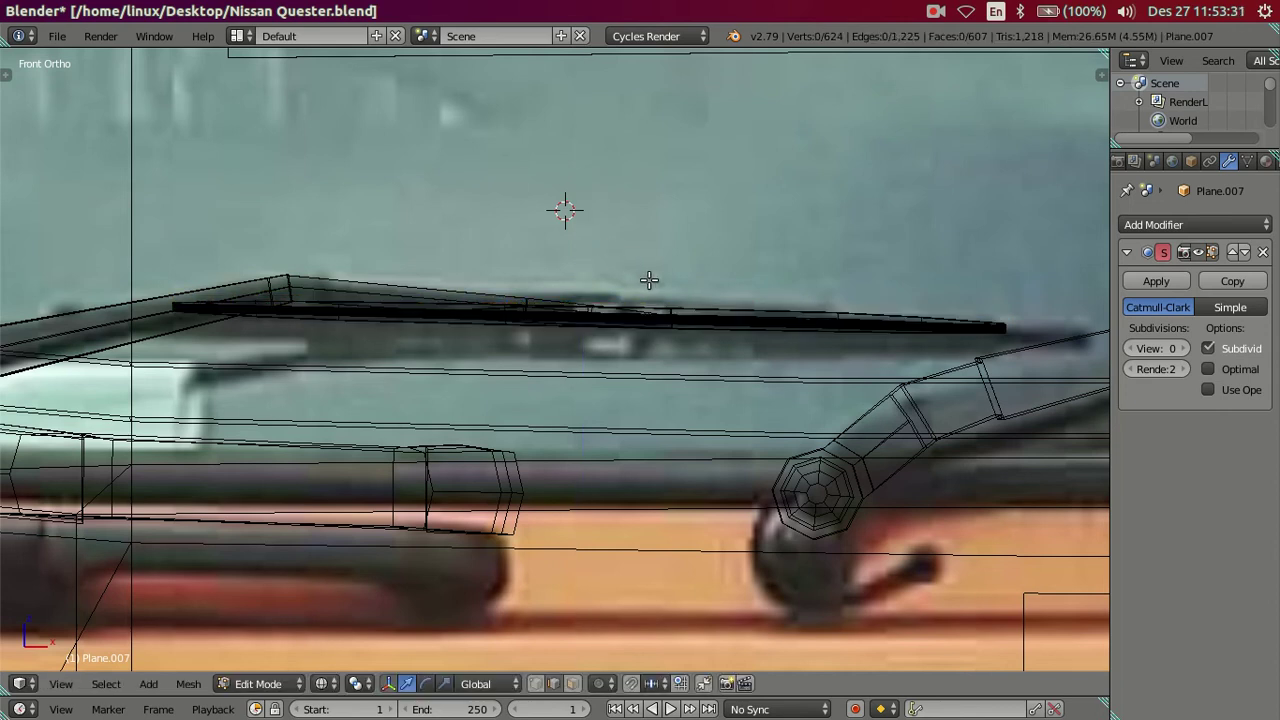
scroll(740, 318, "down", 4)
- Orbit around the truck front to the wiper arm mount beside the mirror
key("z")
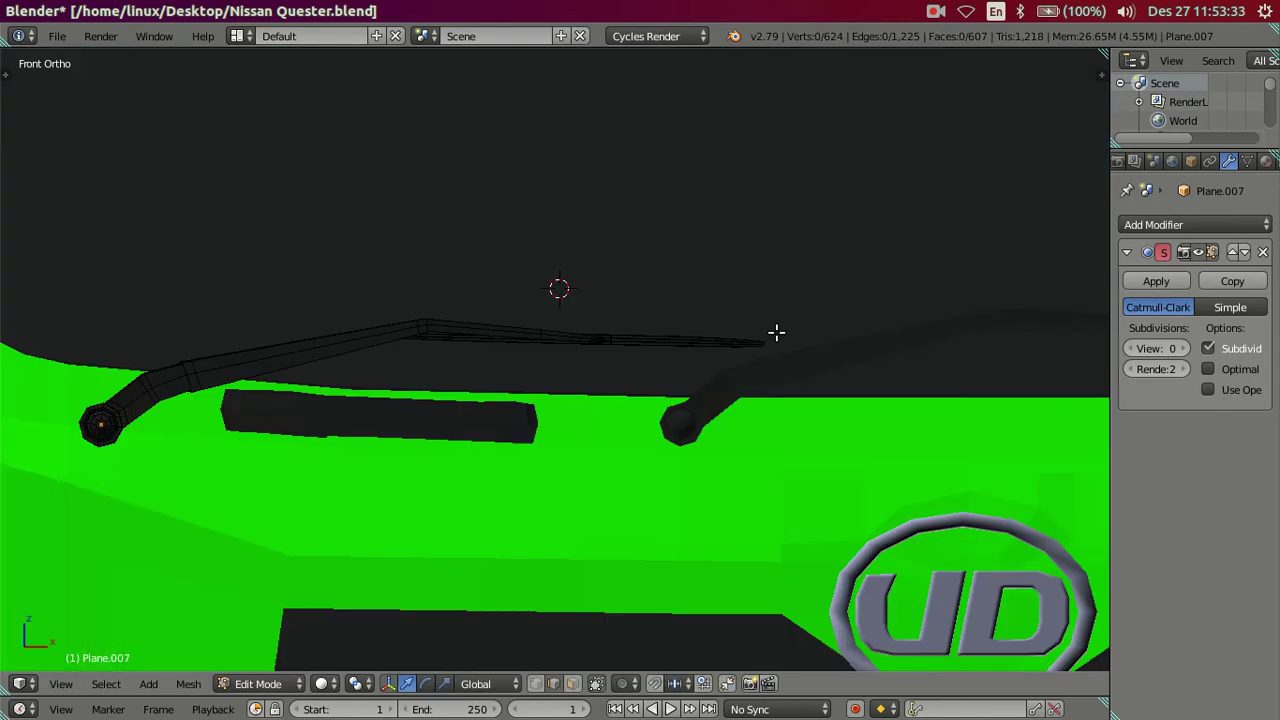
key("Tab")
mouse_move(748, 372)
middle_mouse_down()
mouse_move(604, 409)
mouse_move(571, 385)
mouse_move(604, 357)
mouse_move(667, 343)
middle_mouse_up()
key("Tab")
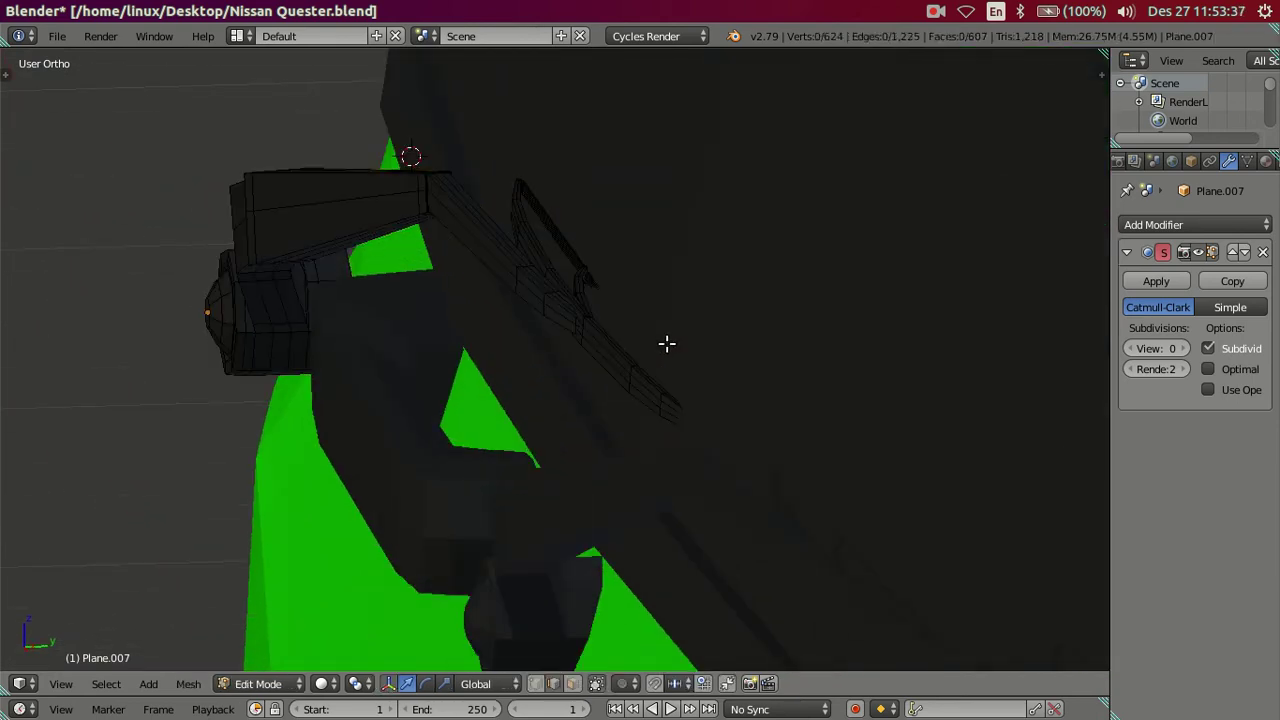
mouse_move(853, 361)
middle_mouse_down()
mouse_move(837, 334)
mouse_move(823, 363)
mouse_move(757, 386)
mouse_move(795, 386)
mouse_move(731, 394)
mouse_move(743, 420)
mouse_move(760, 421)
middle_mouse_up()
scroll(795, 386, "down", 3)
mouse_move(858, 424)
middle_mouse_down()
mouse_move(829, 437)
mouse_move(846, 429)
mouse_move(783, 394)
middle_mouse_up()
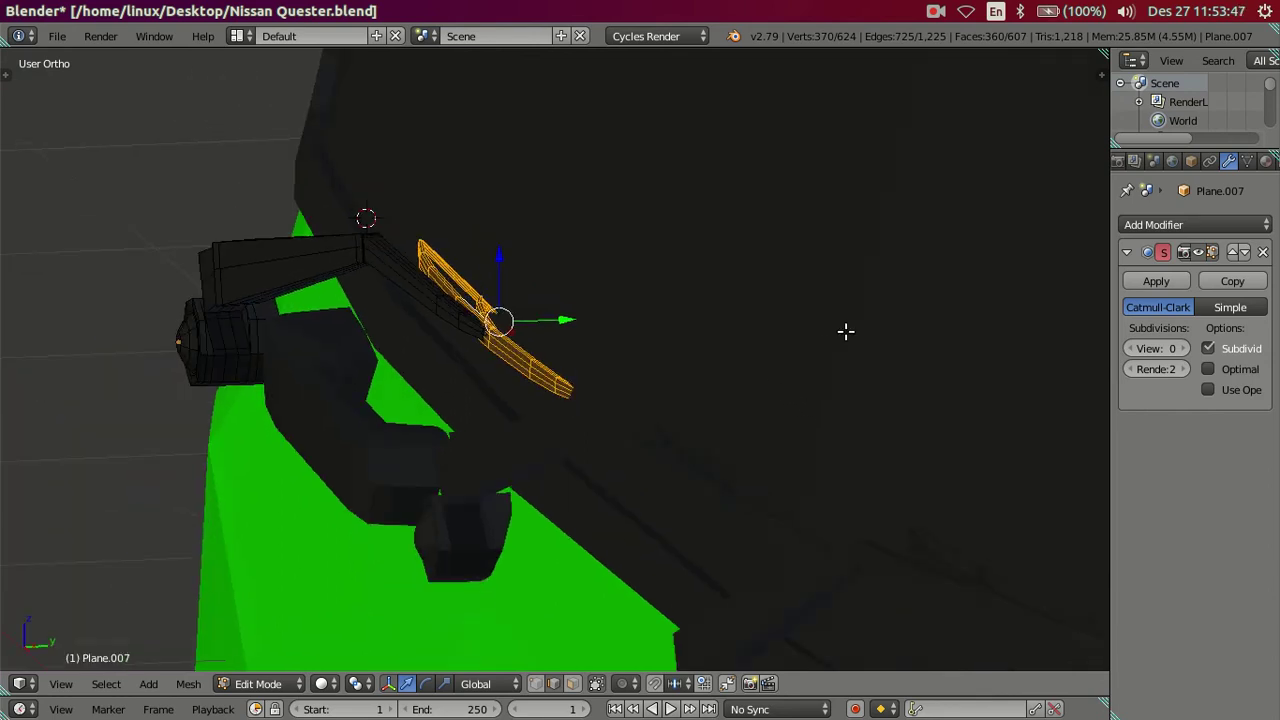
mouse_move(454, 245)
middle_mouse_down()
mouse_move(749, 243)
mouse_move(874, 206)
mouse_move(880, 357)
mouse_move(843, 400)
mouse_move(814, 391)
middle_mouse_up()
mouse_move(686, 457)
middle_mouse_down()
mouse_move(634, 323)
mouse_move(597, 374)
mouse_move(491, 400)
mouse_move(569, 354)
middle_mouse_up()
scroll(634, 320, "up", 2)
- Dissolve the redundant edge loop on the wiper arm, then select the whole arm mesh
key("a")
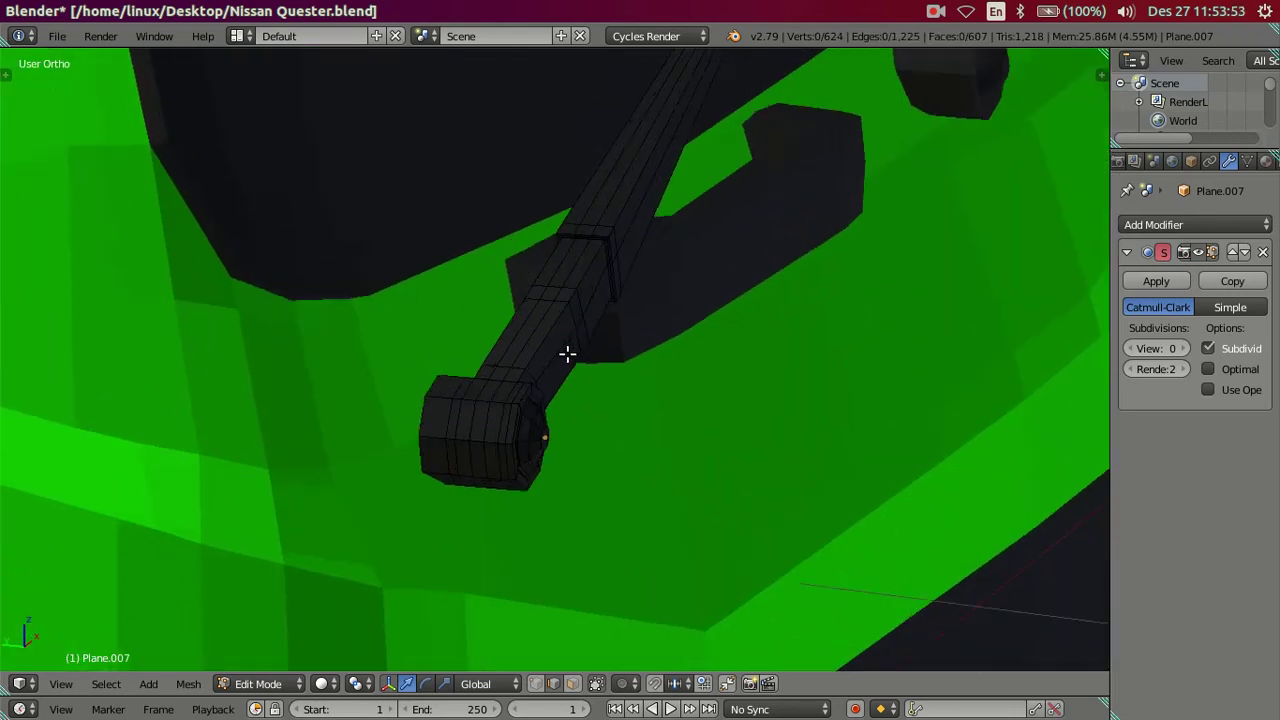
scroll(551, 366, "up", 2)
scroll(551, 366, "up", 1)
key("x")
left_click(690, 300)
middle_click_drag(609, 309, 531, 449)
scroll(529, 454, "up", 2)
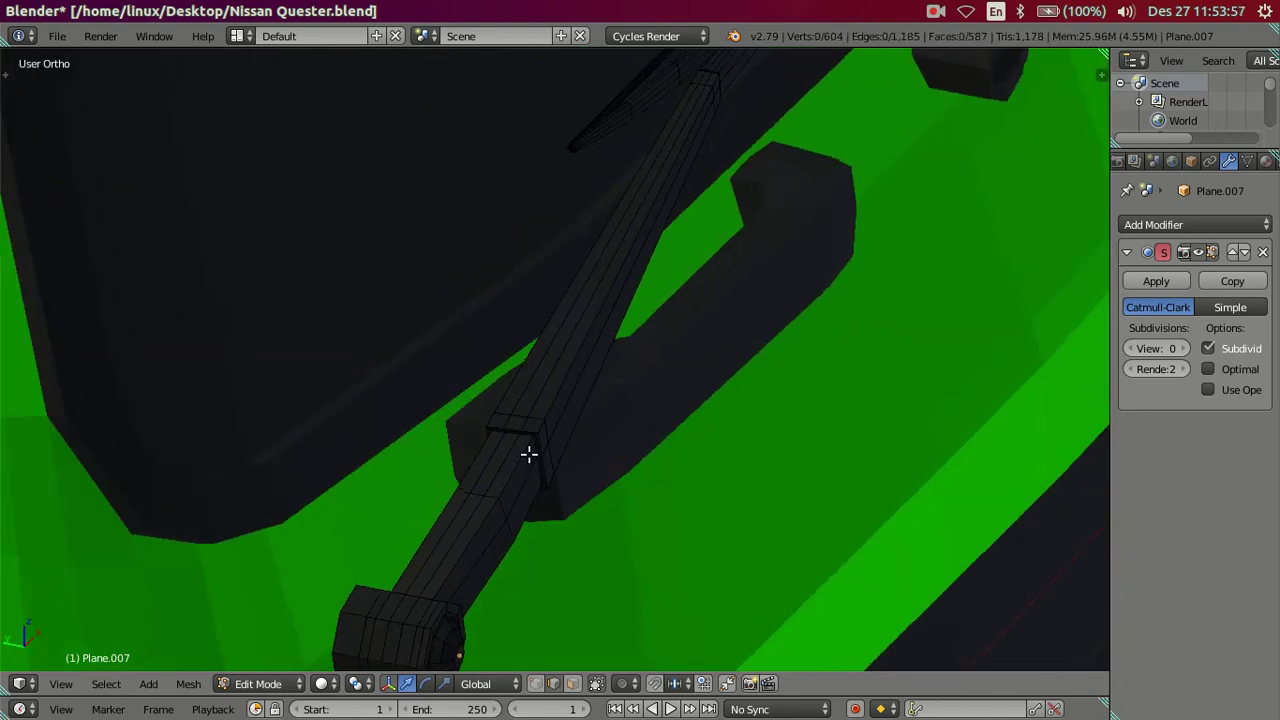
scroll(674, 214, "down", 3)
mouse_move(674, 214)
middle_mouse_down()
mouse_move(674, 234)
mouse_move(722, 190)
middle_mouse_up()
mouse_move(565, 369)
middle_mouse_down()
mouse_move(588, 345)
mouse_move(696, 331)
mouse_move(631, 371)
mouse_move(568, 359)
mouse_move(529, 397)
mouse_move(523, 449)
mouse_move(649, 223)
mouse_move(661, 428)
mouse_move(580, 477)
mouse_move(593, 461)
middle_mouse_up()
key("ctrl+l")
- Isolate the wiper arm's pivot end and shift it along Y
middle_click_drag(398, 522, 411, 360, "shift")
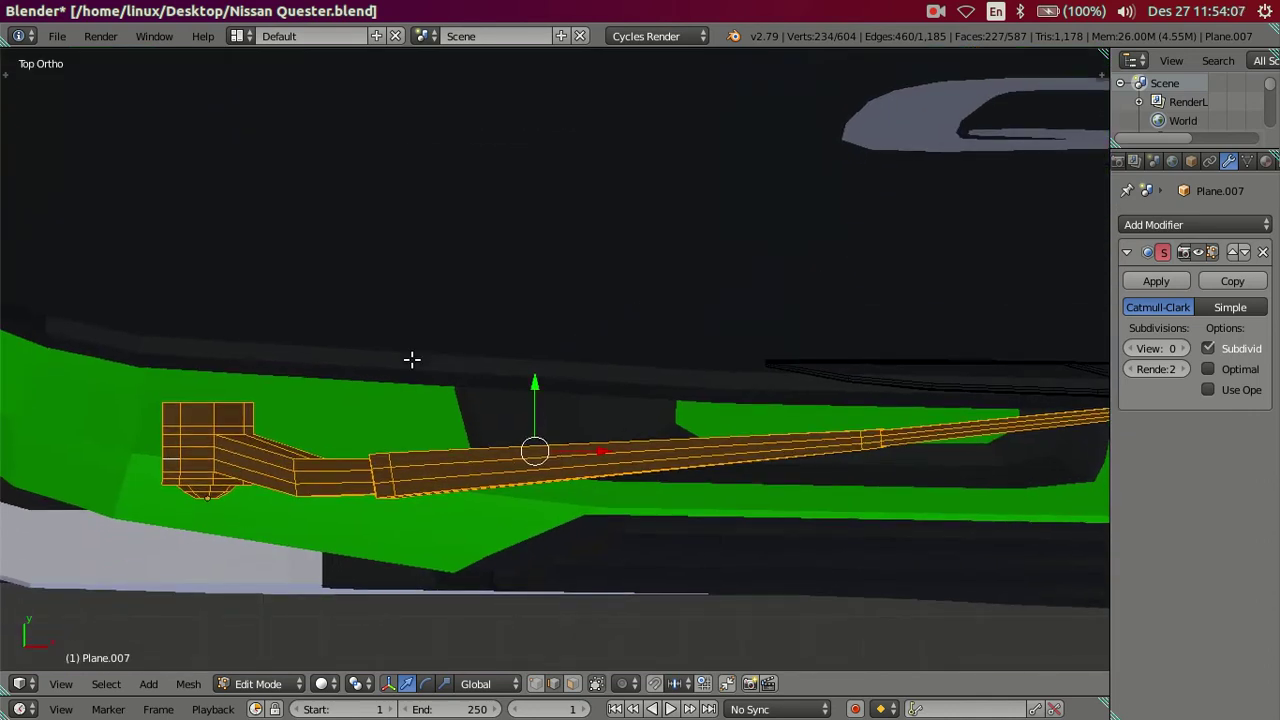
key("z")
scroll(371, 523, "down", 3)
key("c")
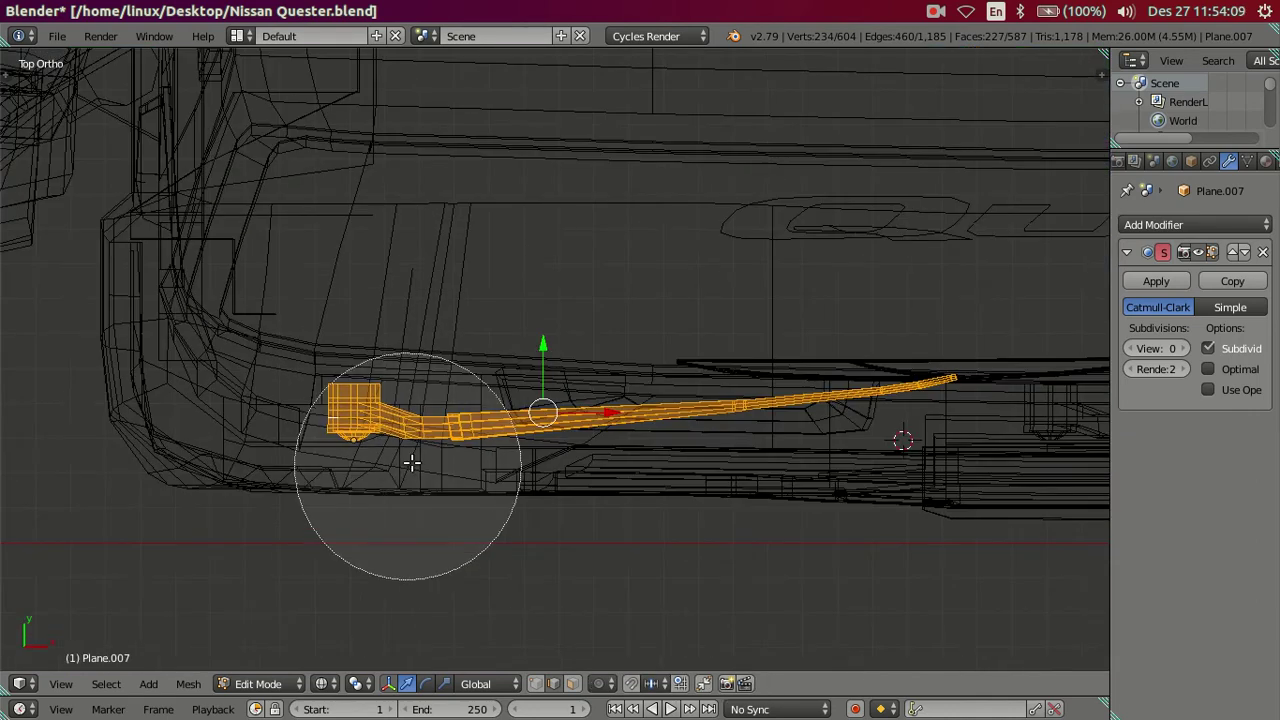
middle_click_drag(507, 447, 910, 429)
key("Escape")
key("z")
scroll(600, 380, "up", 5)
mouse_move(600, 380)
middle_mouse_down()
mouse_move(682, 303)
mouse_move(517, 386)
mouse_move(677, 281)
mouse_move(571, 466)
middle_mouse_up()
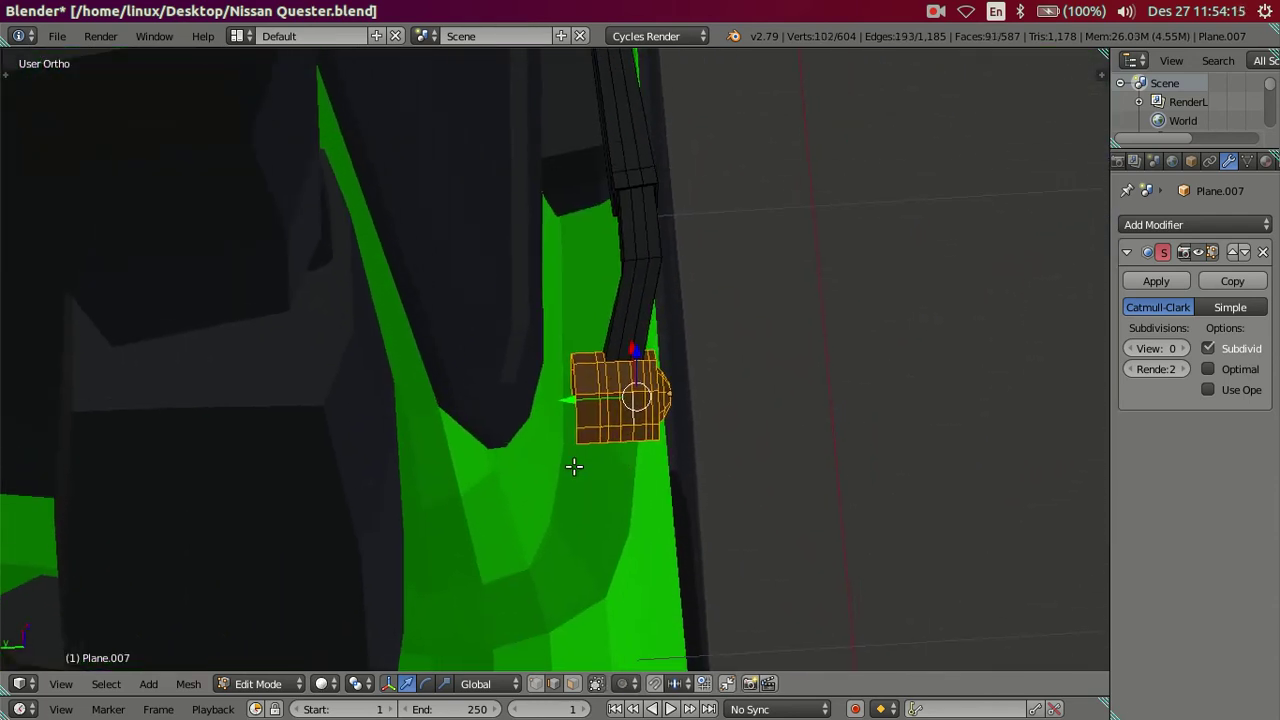
scroll(627, 413, "up", 2)
left_click_drag(628, 425, 607, 418)
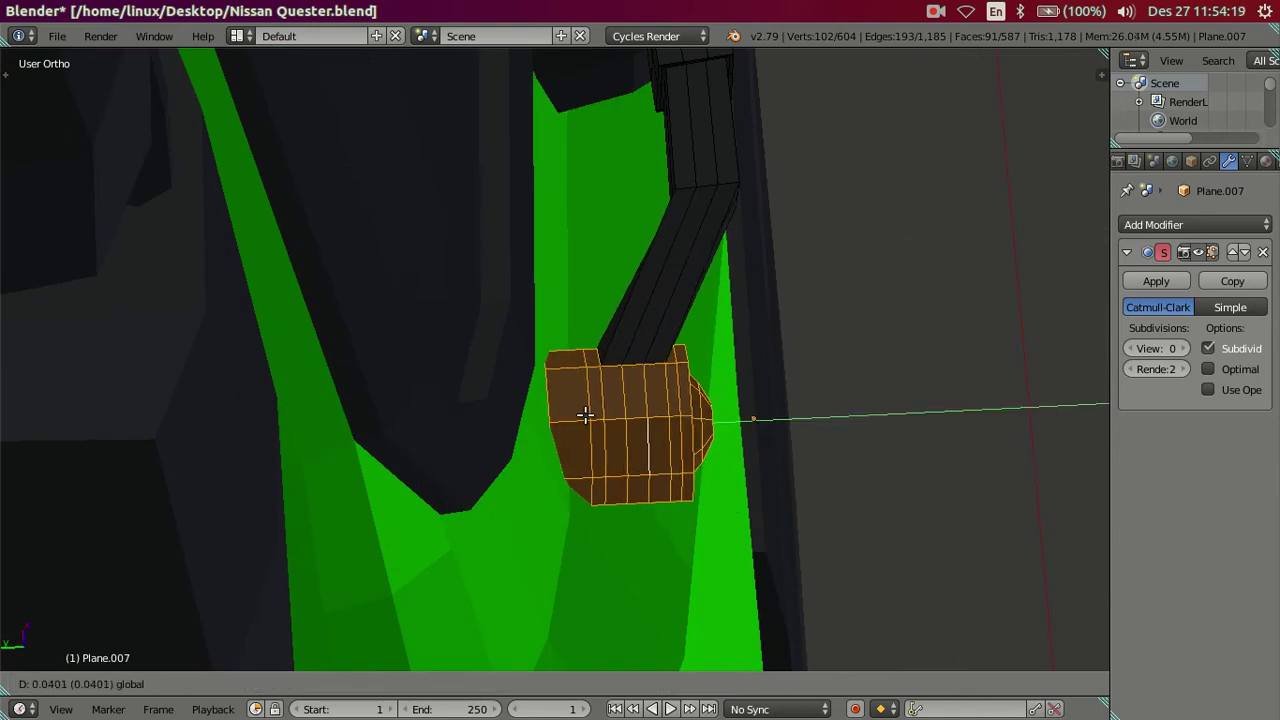
left_click(576, 412)
- Clear the selection and orbit round to the truck front and UD logo
scroll(600, 400, "down", 3)
key("a")
mouse_move(609, 397)
middle_mouse_down()
mouse_move(780, 351)
mouse_move(726, 380)
mouse_move(766, 420)
mouse_move(734, 394)
mouse_move(576, 337)
mouse_move(571, 357)
mouse_move(563, 346)
mouse_move(415, 459)
middle_mouse_up()
scroll(535, 367, "up", 3)
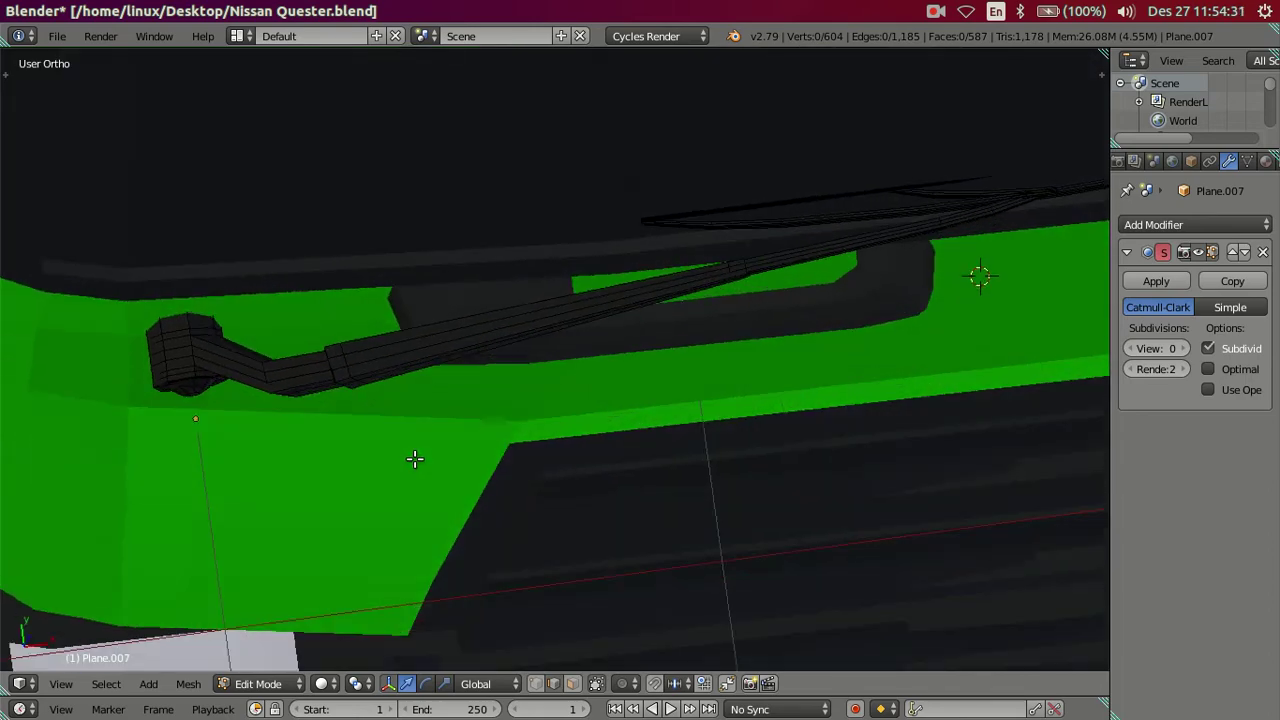
scroll(243, 402, "down", 3)
mouse_move(243, 402)
middle_mouse_down()
mouse_move(406, 406)
mouse_move(706, 337)
mouse_move(563, 253)
mouse_move(549, 191)
mouse_move(514, 217)
mouse_move(649, 286)
mouse_move(806, 310)
mouse_move(429, 286)
mouse_move(509, 434)
mouse_move(614, 460)
middle_mouse_up()
scroll(649, 286, "up", 3)
scroll(707, 427, "up", 3)
scroll(707, 427, "up", 2)
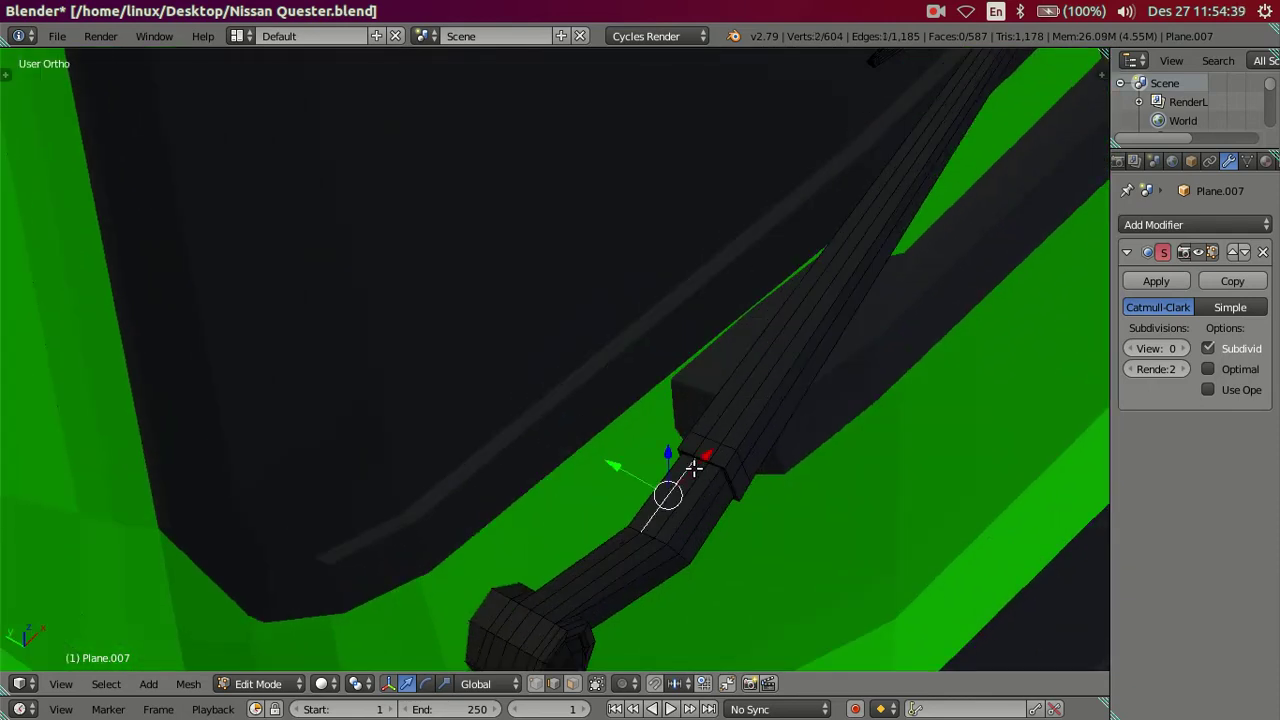
- Reselect the wiper arm, keep only its pivot end and nudge it slightly along Y
key("l")
key("z")
scroll(541, 541, "down", 3)
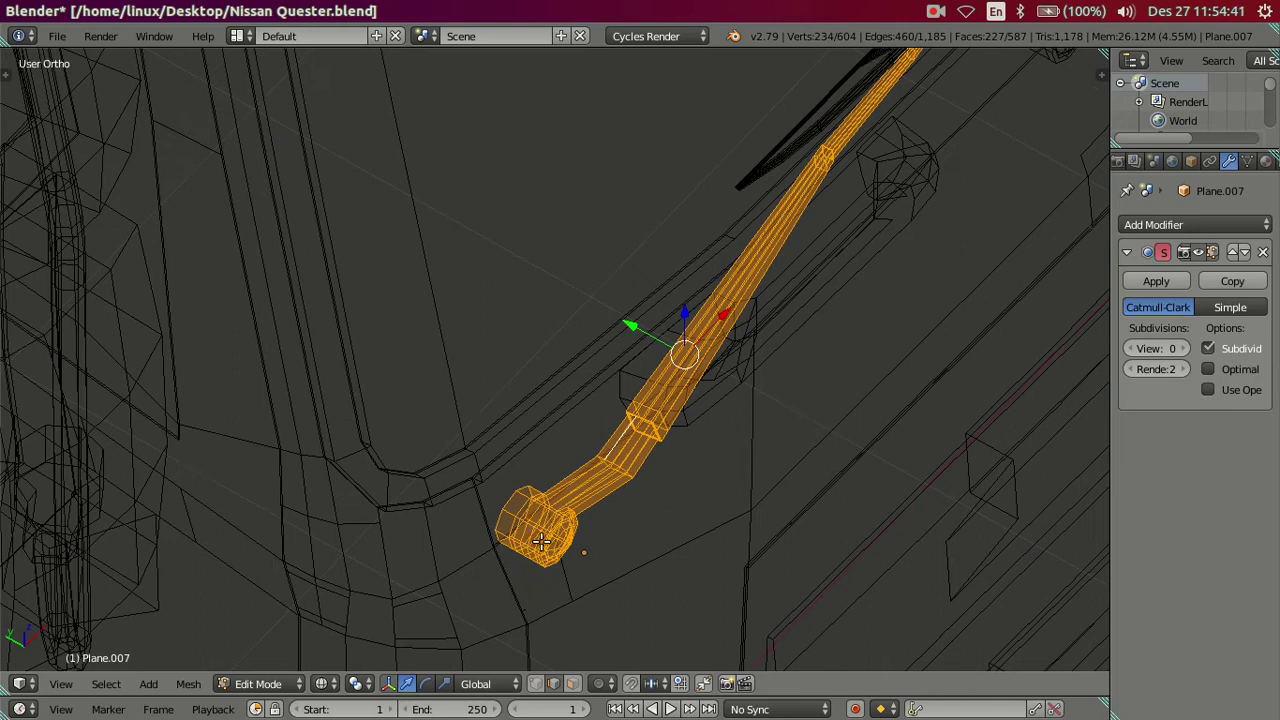
key("c")
key("Escape")
key("z")
middle_click_drag(797, 380, 564, 470)
key("z")
key("c")
middle_click_drag(560, 409, 634, 294)
key("Escape")
key("z")
mouse_move(560, 560)
middle_mouse_down()
mouse_move(684, 310)
mouse_move(592, 568)
middle_mouse_up()
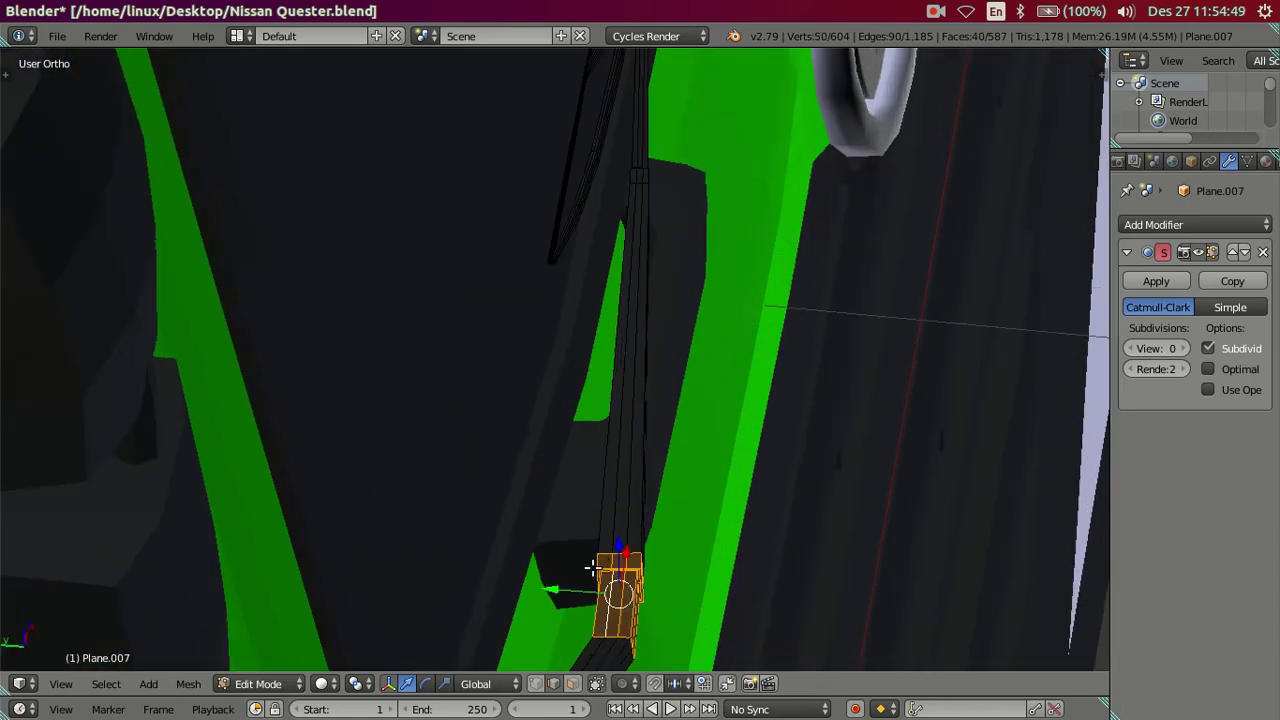
left_click_drag(564, 589, 549, 581)
- Cut six edge loops along the wiper arm, then dissolve them again
scroll(549, 581, "down", 2)
middle_click_drag(603, 591, 500, 586)
scroll(669, 409, "up", 2)
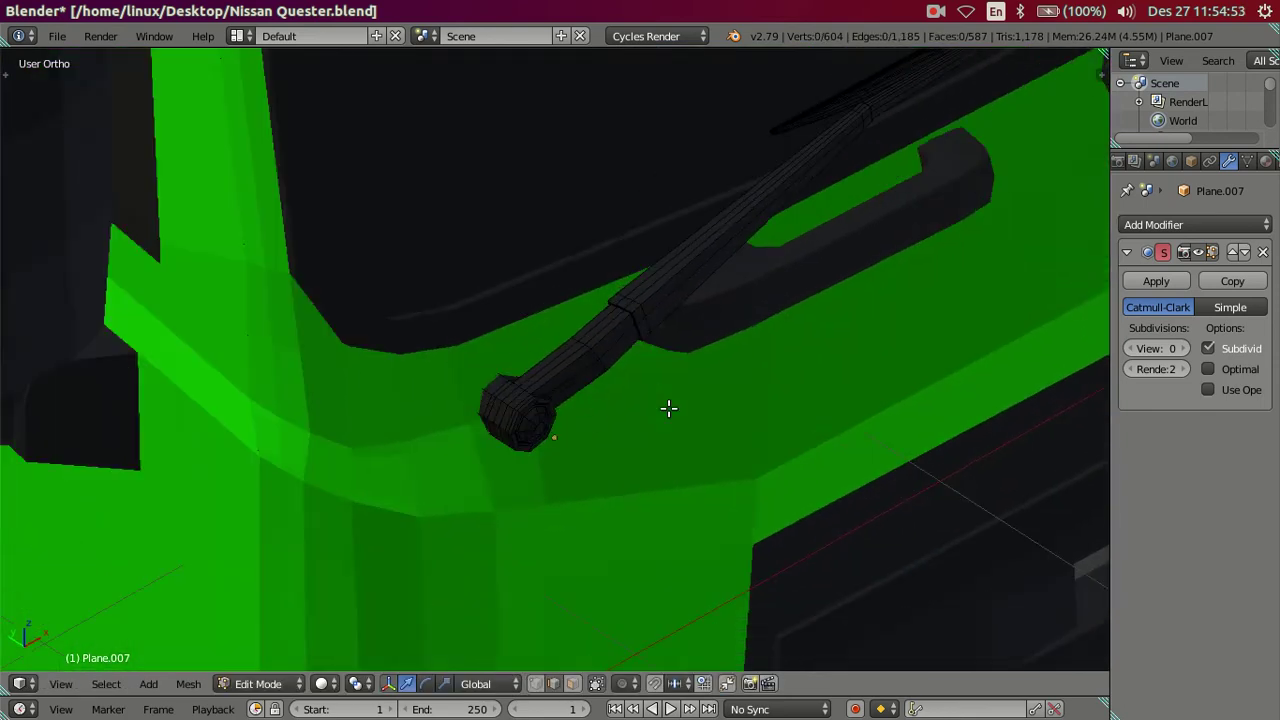
scroll(614, 346, "up", 2)
scroll(584, 416, "up", 2)
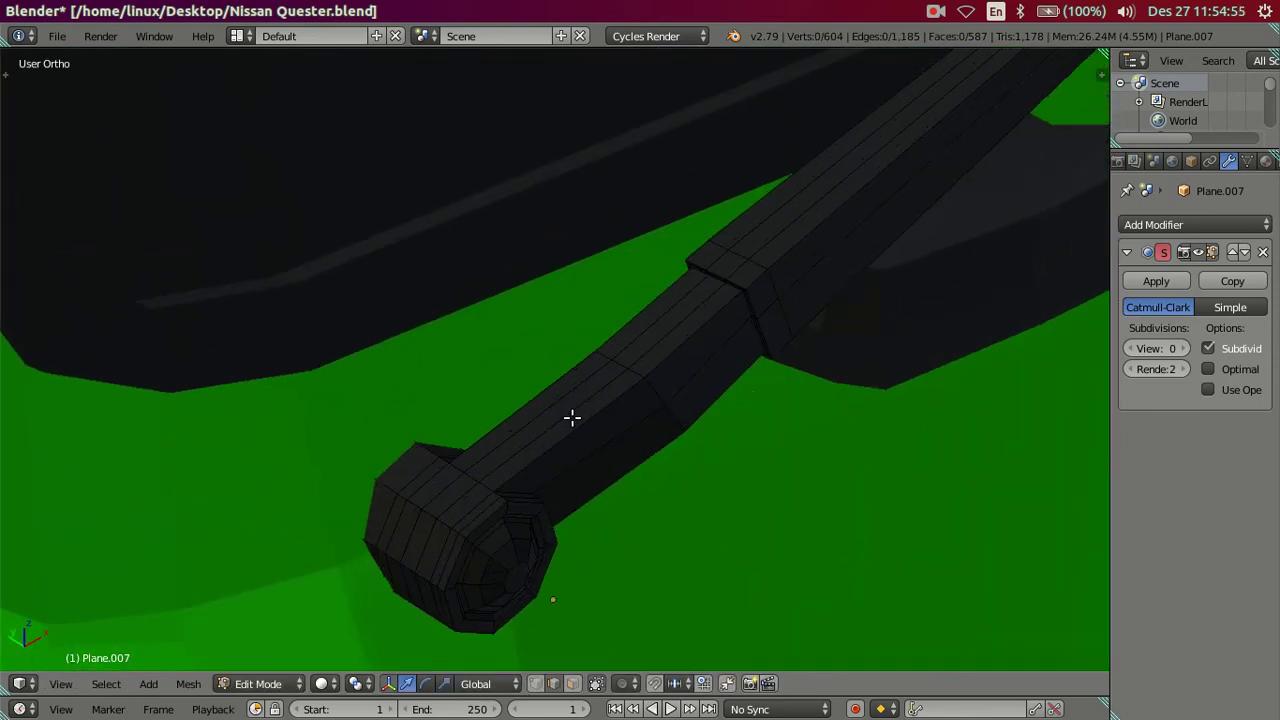
left_click(572, 418)
right_click(540, 450)
key("x")
left_click(707, 446)
scroll(706, 443, "down", 5)
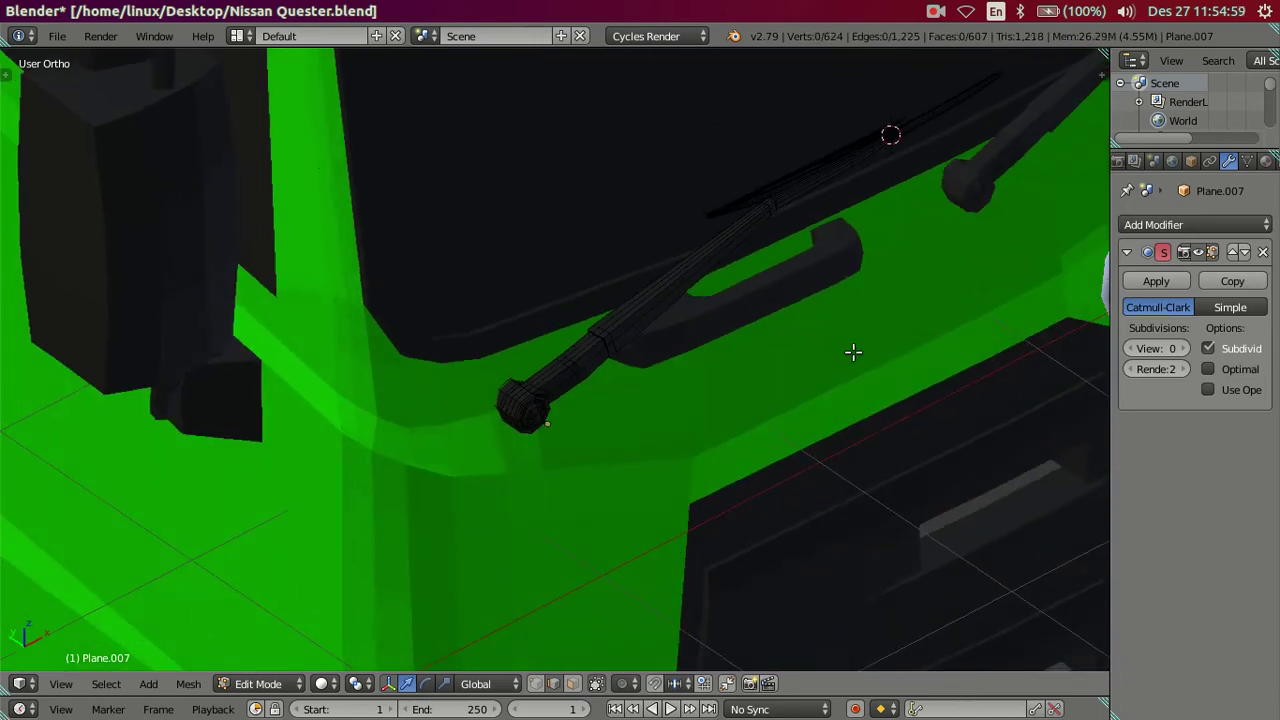
- Orbit around the wipers to a close view of the wiper and door handle
middle_click_drag(929, 354, 588, 544)
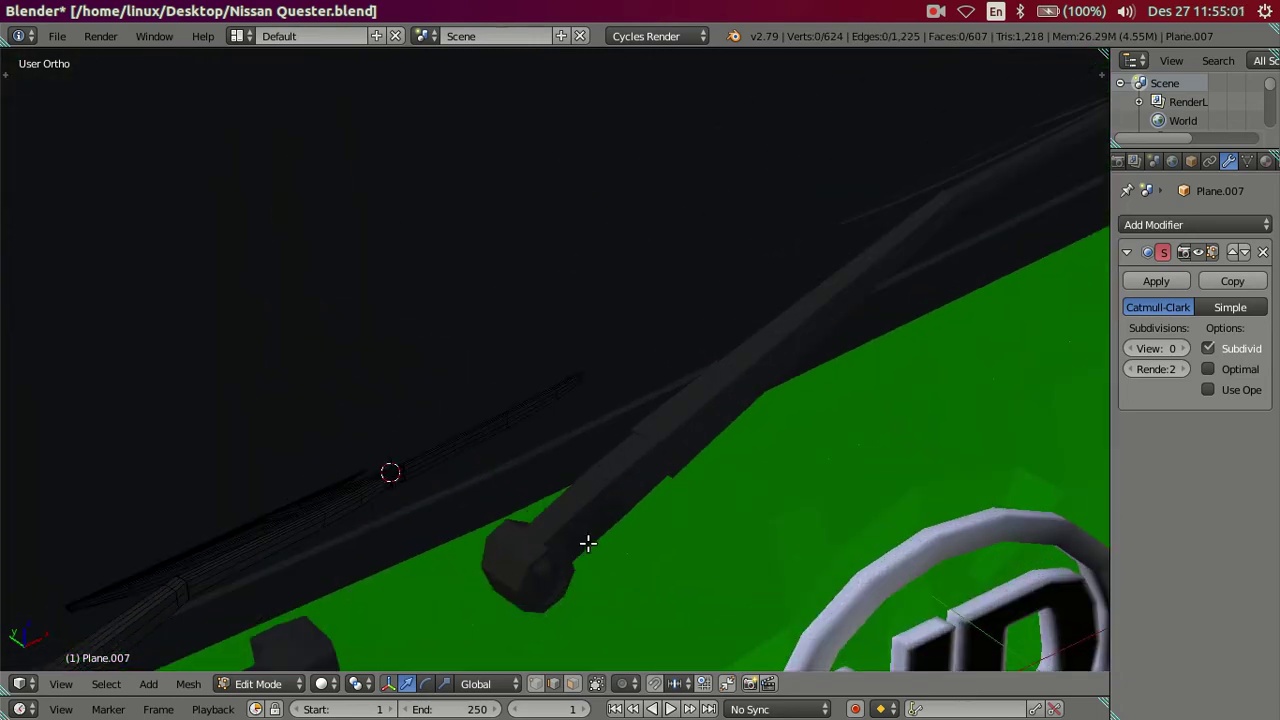
scroll(588, 543, "down", 3)
middle_click_drag(403, 503, 563, 529)
scroll(466, 546, "up", 3)
mouse_move(466, 546)
middle_mouse_down()
mouse_move(405, 520)
mouse_move(386, 477)
middle_mouse_up()
scroll(531, 466, "up", 2)
middle_click_drag(523, 466, 508, 418)
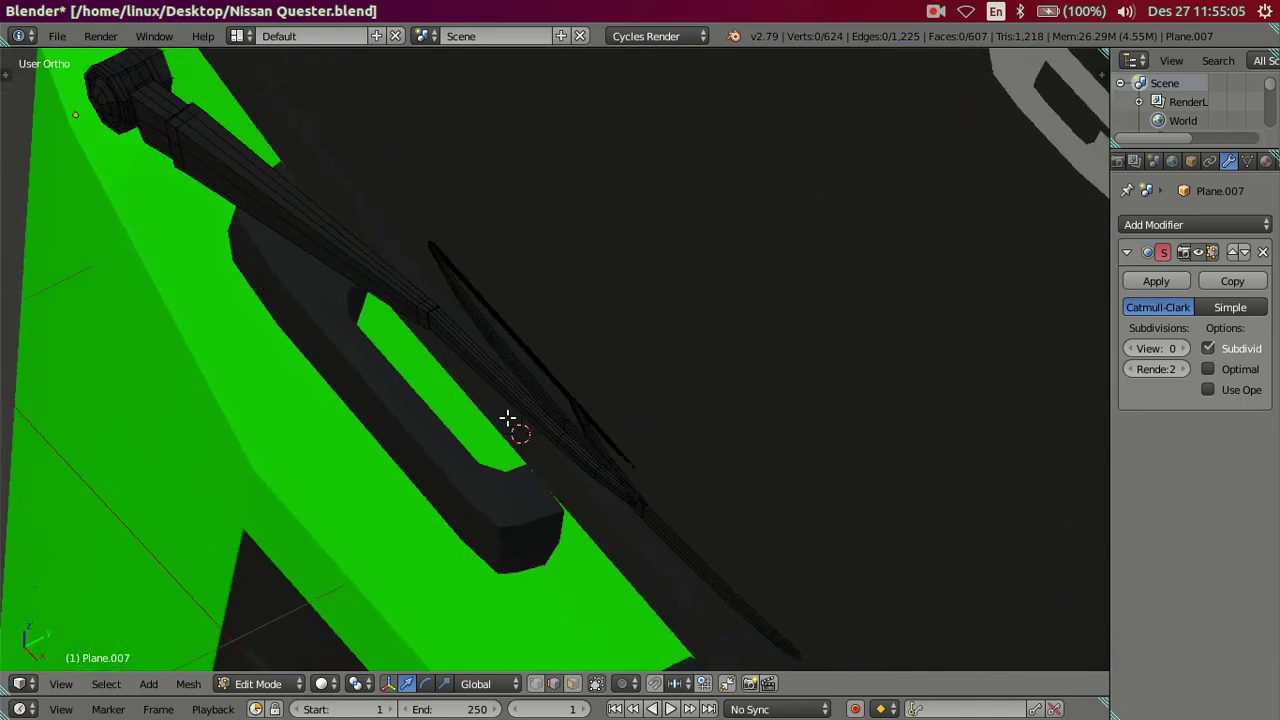
- Select the wiper blade without its arm and move it along Y
key("ctrl+l")
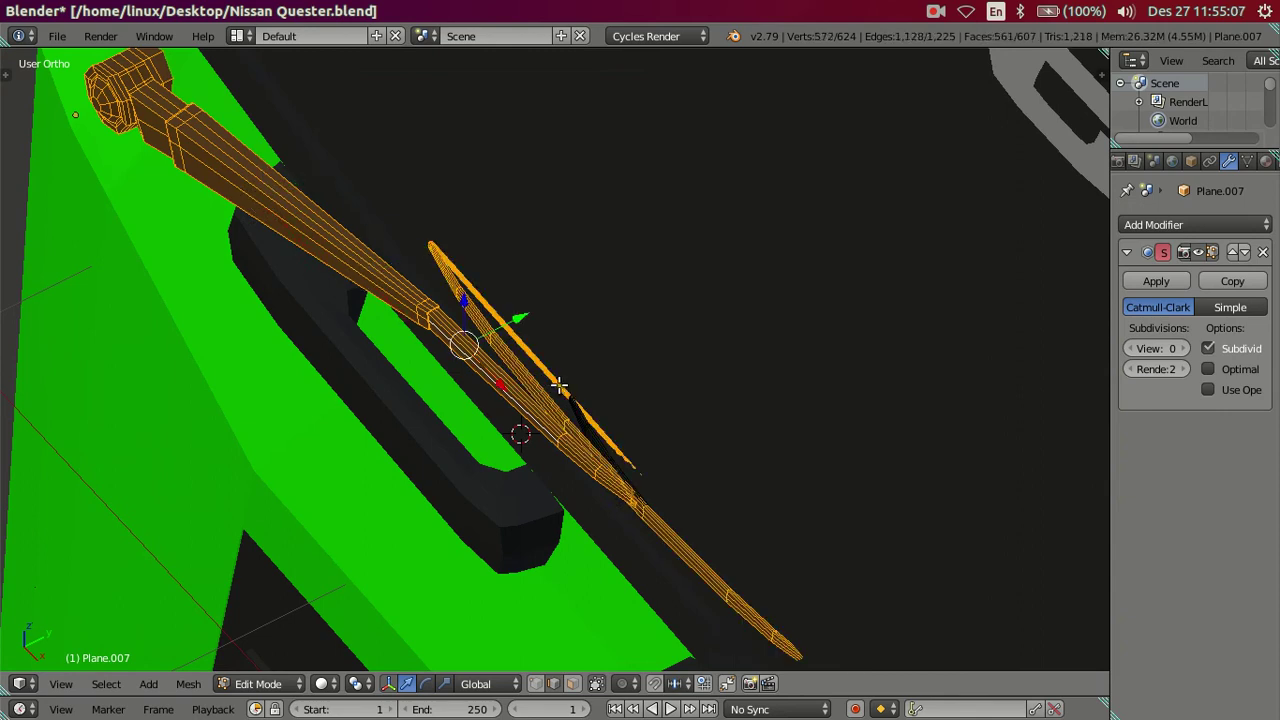
key("z")
key("z")
scroll(266, 257, "down", 3)
key("z")
key("c")
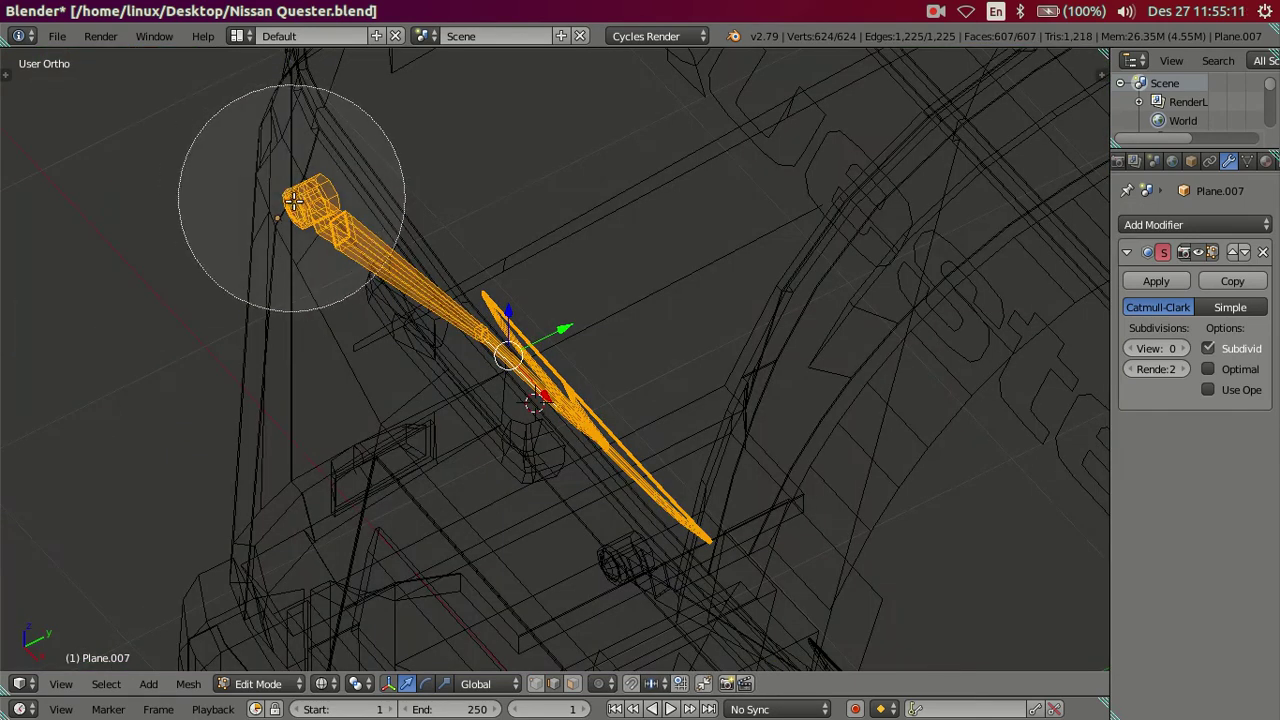
middle_click_drag(284, 190, 309, 206)
key("Escape")
key("z")
scroll(624, 407, "up", 2)
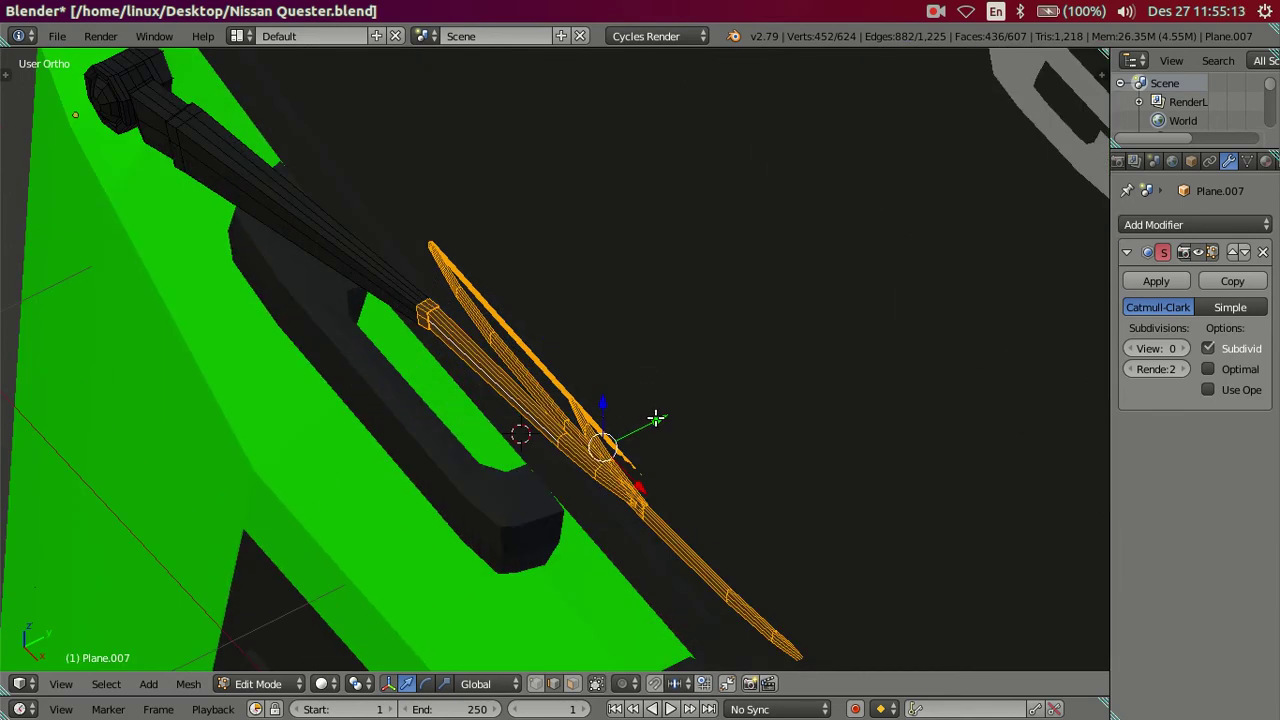
key("g")
key("y")
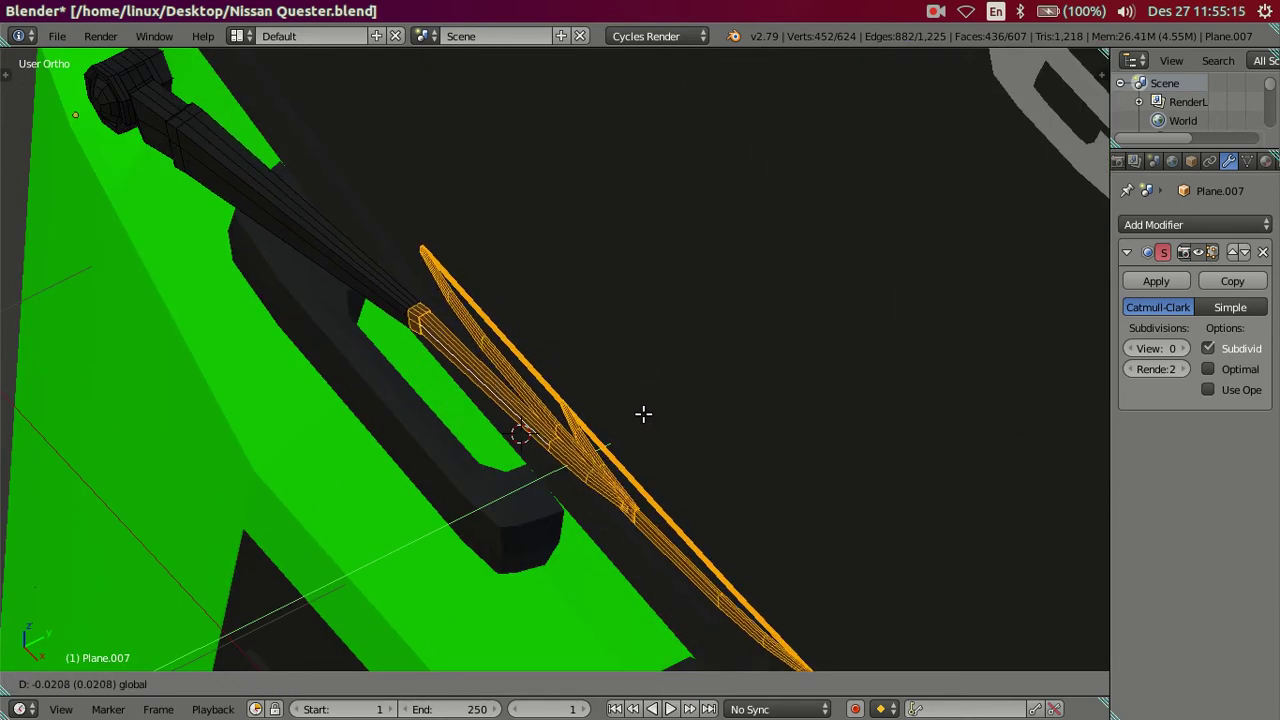
left_click(643, 413)
mouse_move(640, 414)
middle_mouse_down()
mouse_move(660, 443)
mouse_move(597, 380)
mouse_move(563, 374)
mouse_move(597, 397)
mouse_move(589, 429)
mouse_move(600, 417)
mouse_move(648, 433)
mouse_move(657, 371)
mouse_move(633, 402)
middle_mouse_up()
- Select the blade piece and rotate it about -4.58° around Z
key("a")
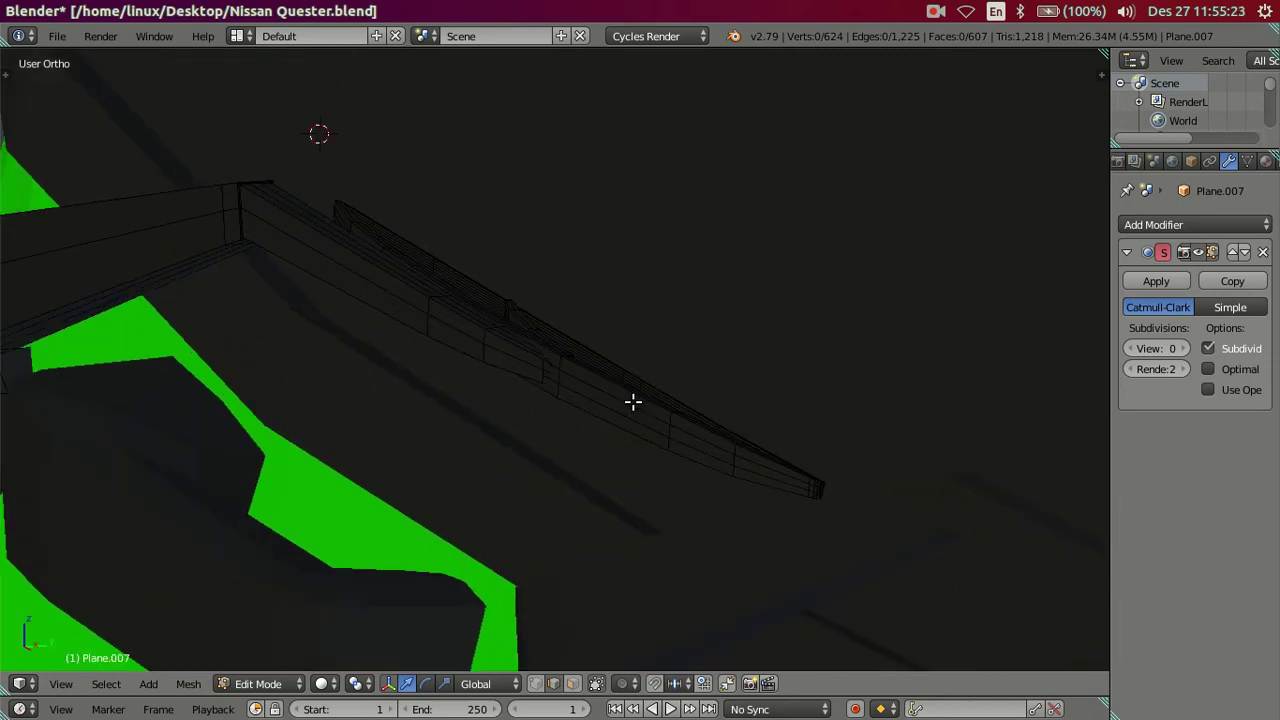
key("l")
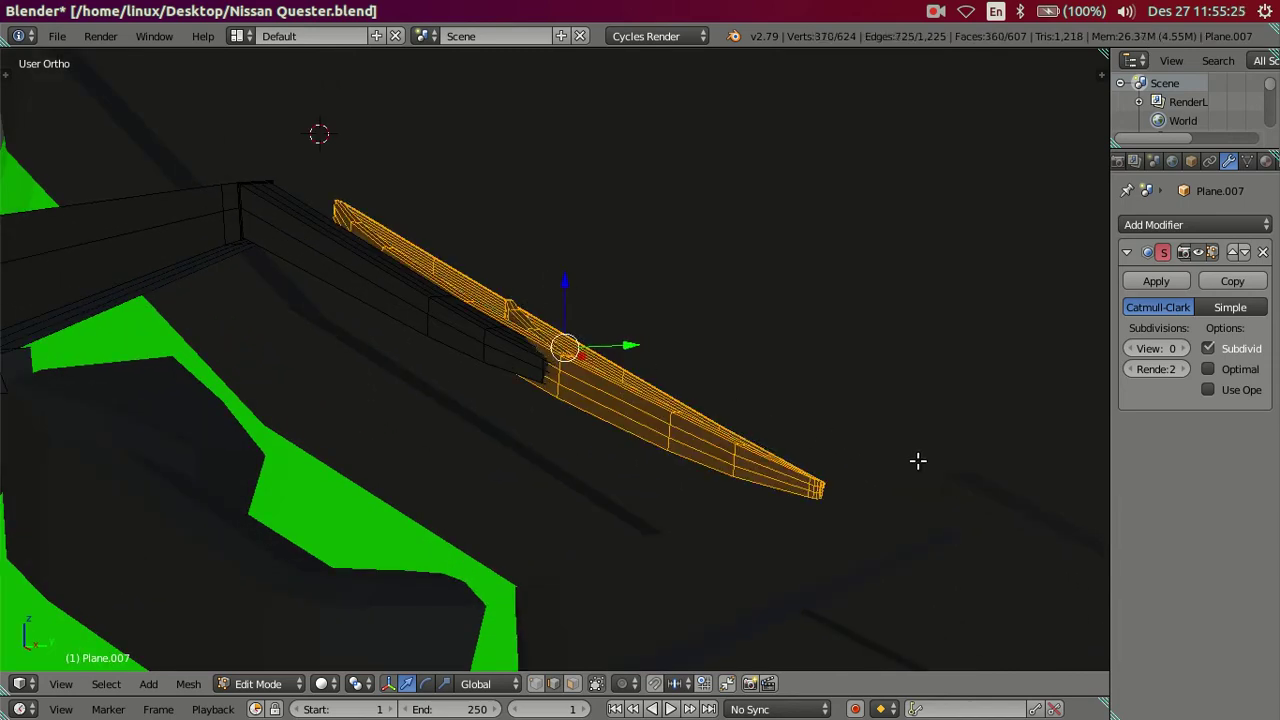
scroll(980, 495, "down", 2)
mouse_move(977, 486)
middle_mouse_down()
mouse_move(777, 414)
mouse_move(903, 473)
middle_mouse_up()
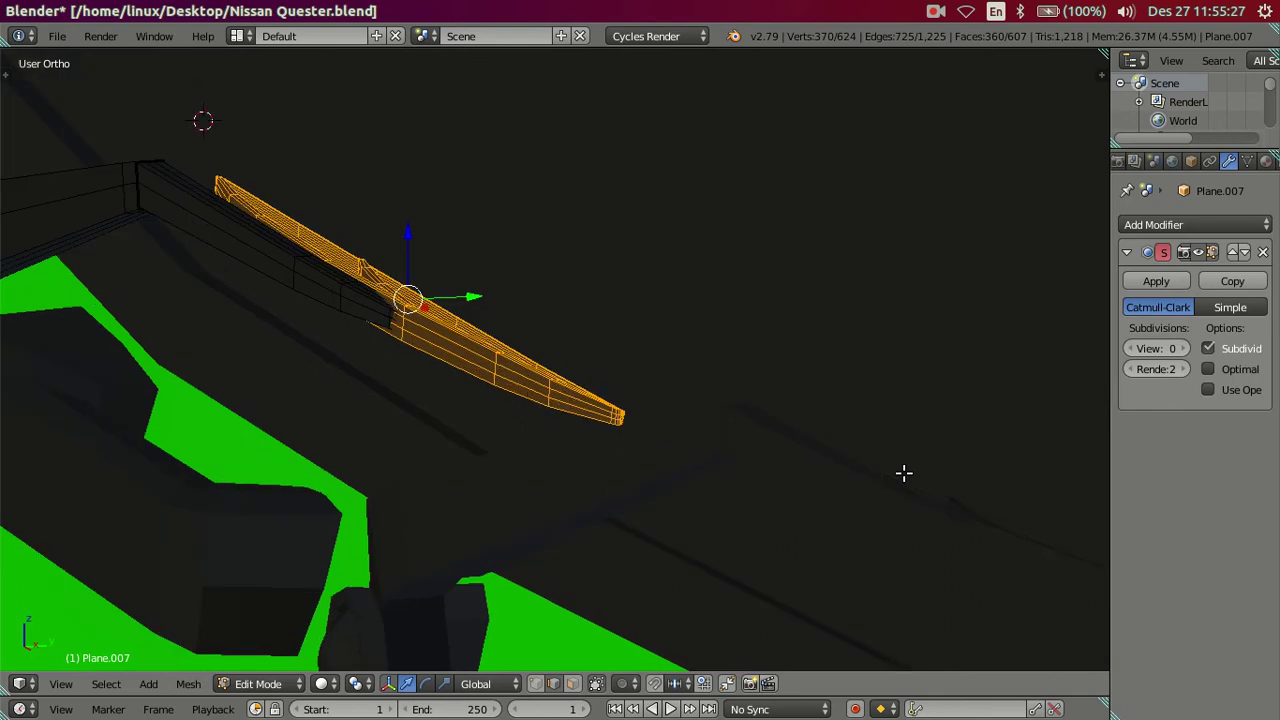
key("r")
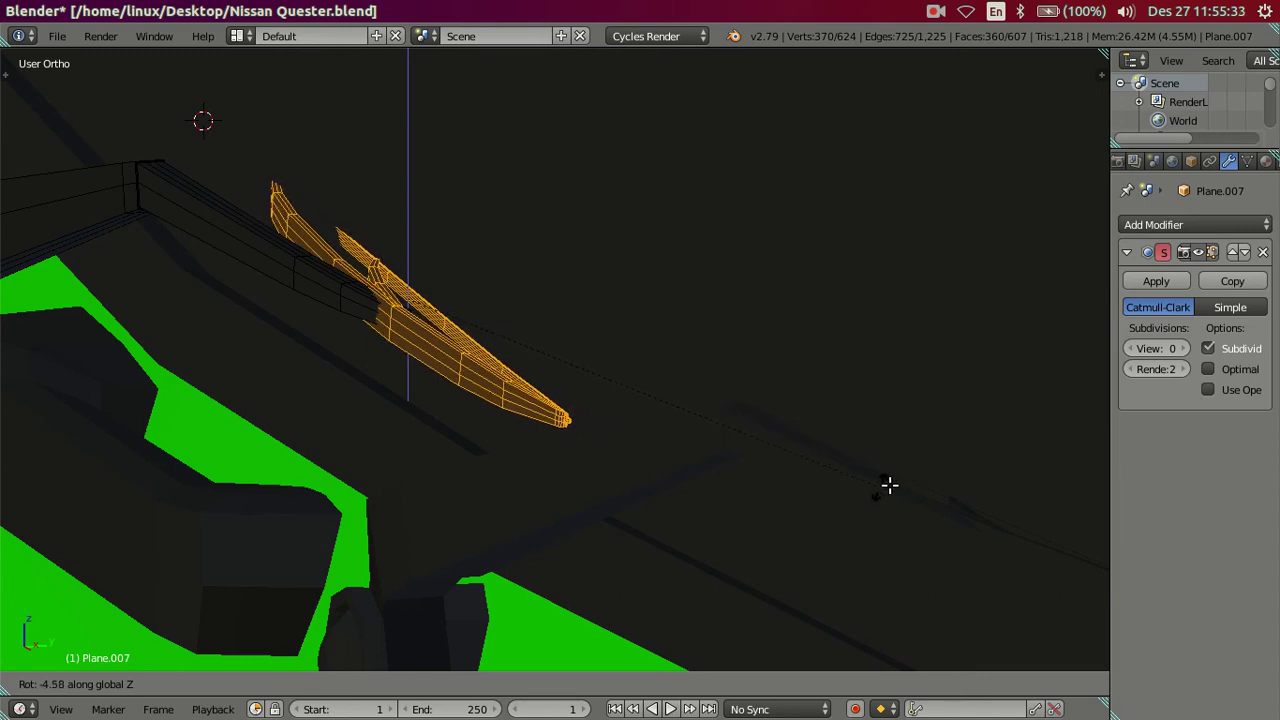
left_click(931, 475)
mouse_move(931, 475)
middle_mouse_down()
mouse_move(860, 449)
mouse_move(833, 462)
mouse_move(837, 477)
mouse_move(834, 449)
mouse_move(863, 460)
mouse_move(766, 394)
mouse_move(738, 406)
mouse_move(743, 397)
middle_mouse_up()
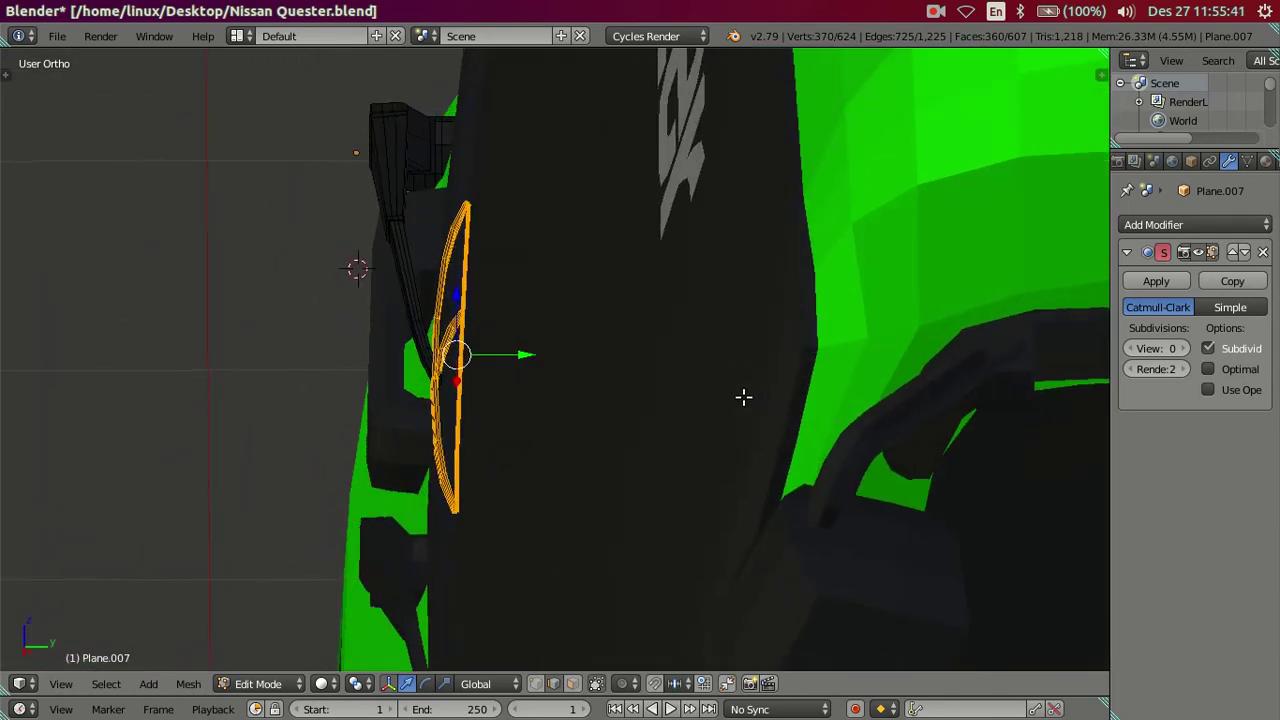
mouse_move(637, 370)
middle_mouse_down()
mouse_move(594, 377)
mouse_move(720, 350)
middle_mouse_up()
- Show the wiper's material settings and shift the blade along Y
left_click(1266, 162)
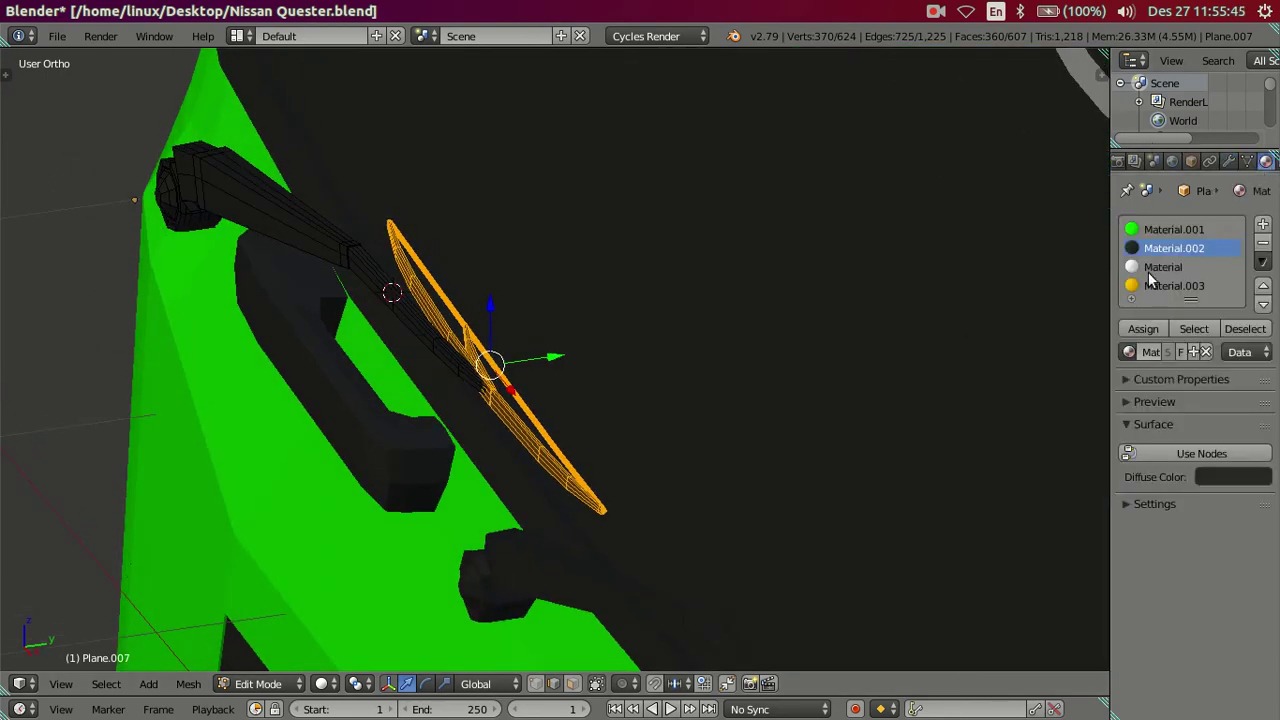
mouse_move(811, 323)
middle_mouse_down()
mouse_move(757, 300)
mouse_move(699, 339)
mouse_move(503, 337)
mouse_move(471, 306)
middle_mouse_up()
key("g")
key("y")
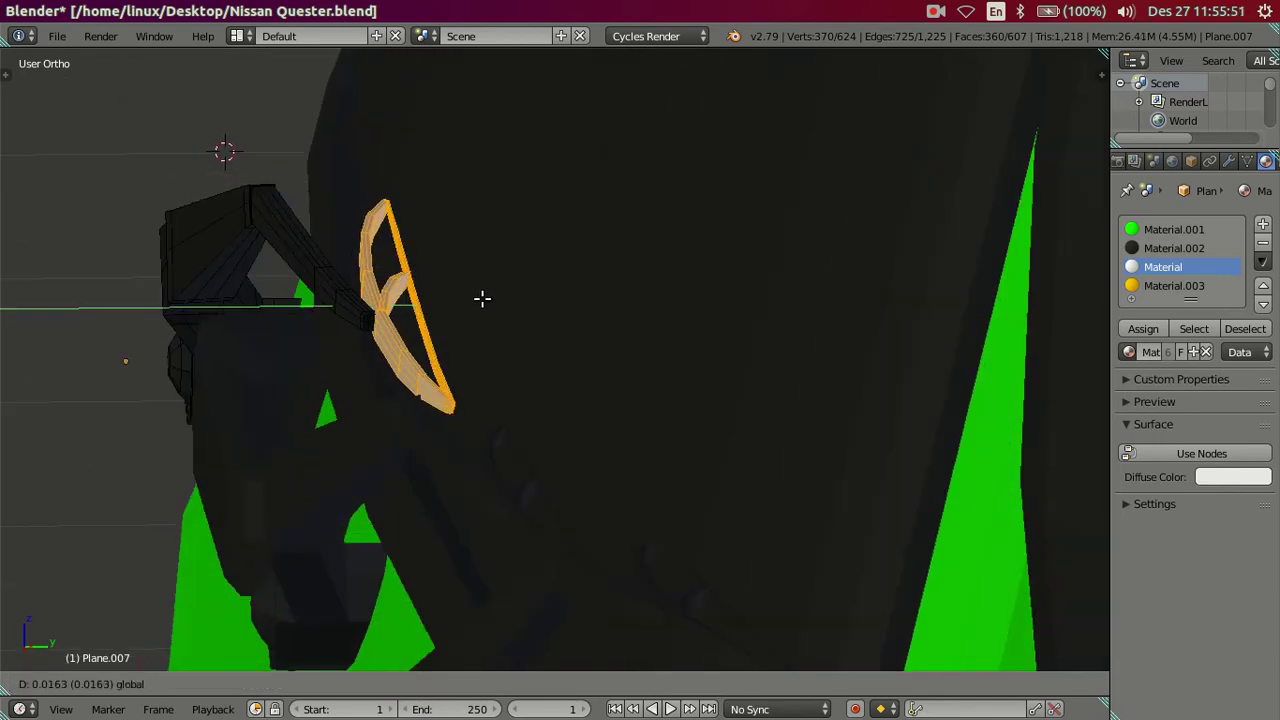
left_click(482, 298)
- Rotate the wiper blade from a long side view to follow the windshield
middle_click_drag(485, 338, 741, 416)
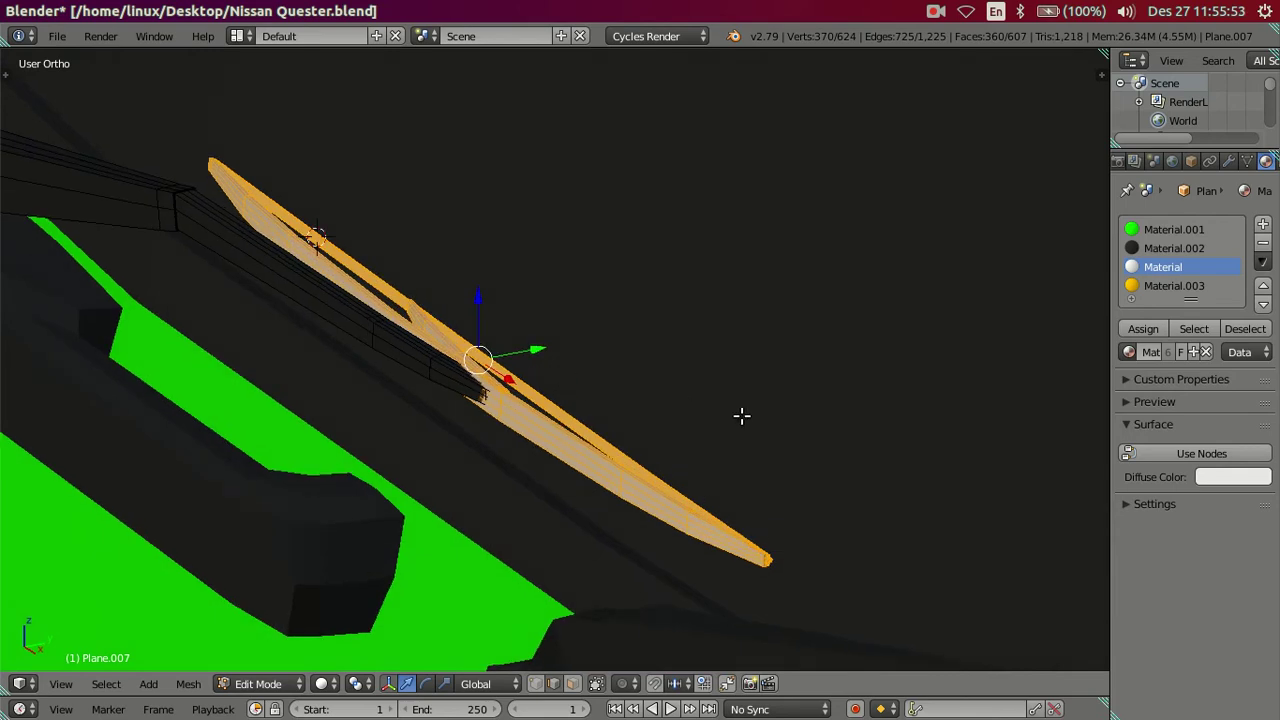
middle_click_drag(960, 455, 947, 425)
key("r")
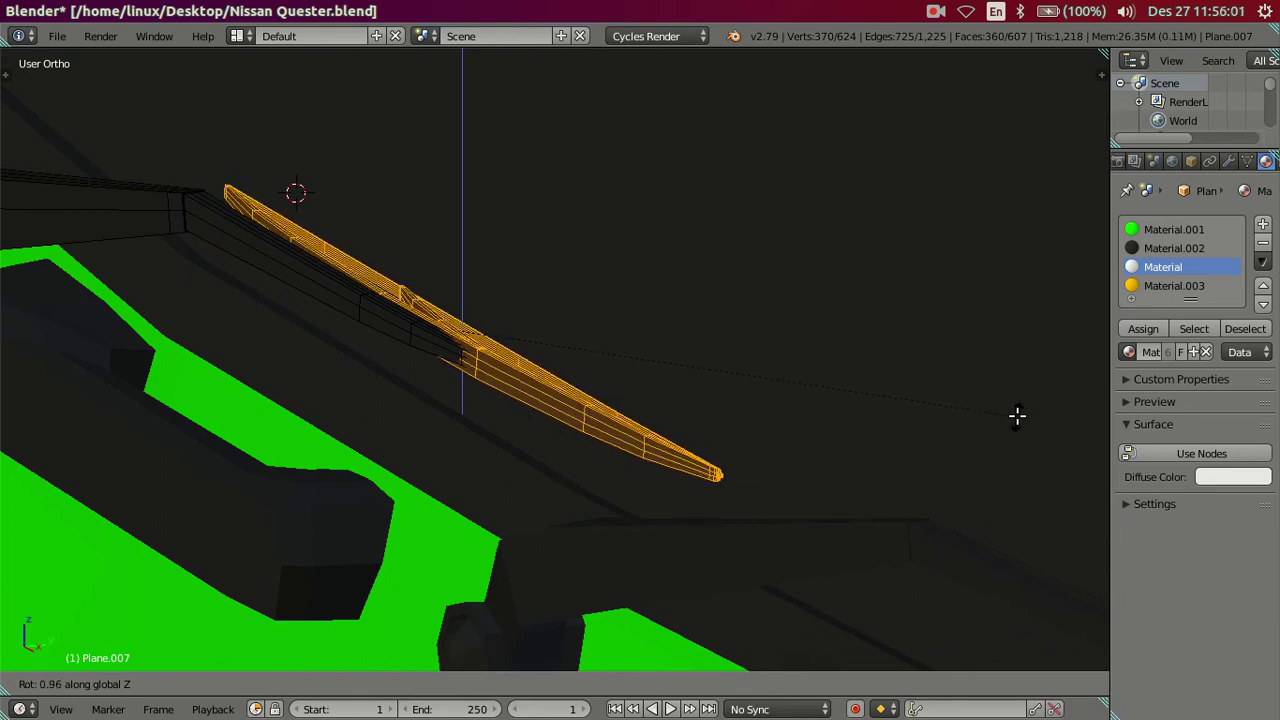
left_click(1017, 416)
- Check the blade from stepped numpad views, rotate it further and frame it
key("KP_4")
key("KP_4")
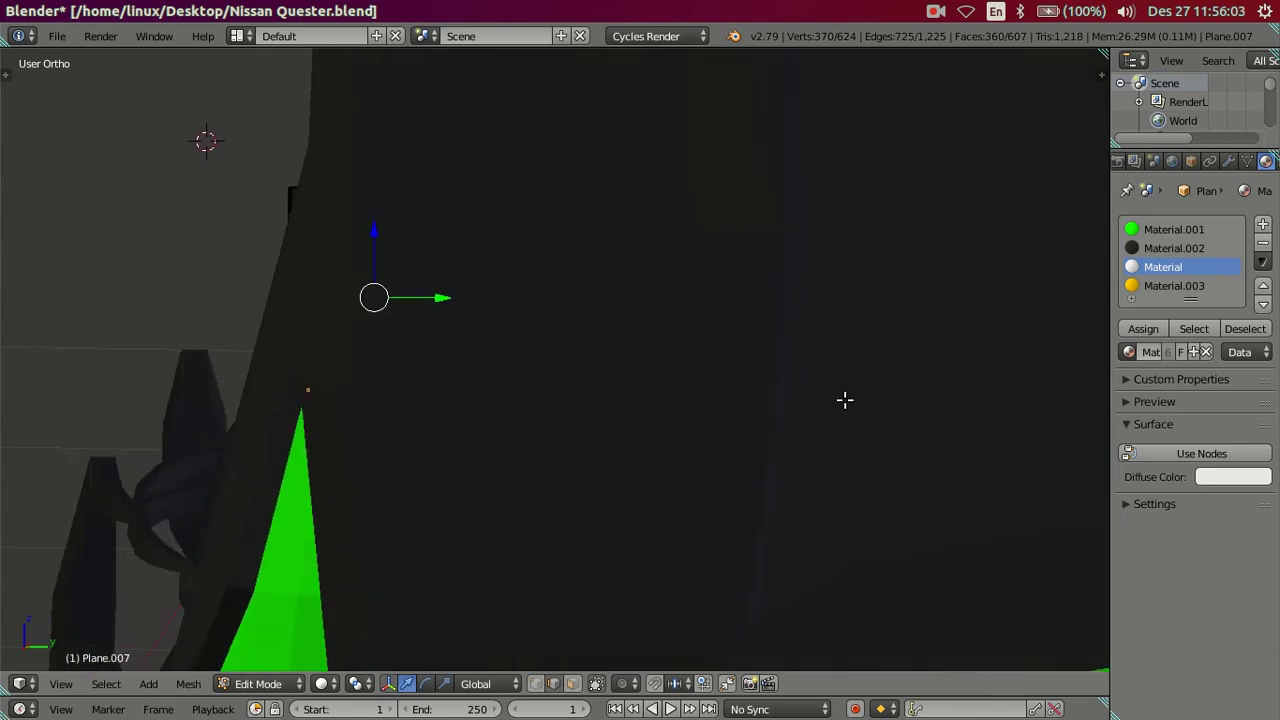
key("KP_4")
key("KP_8")
key("KP_8")
key("KP_8")
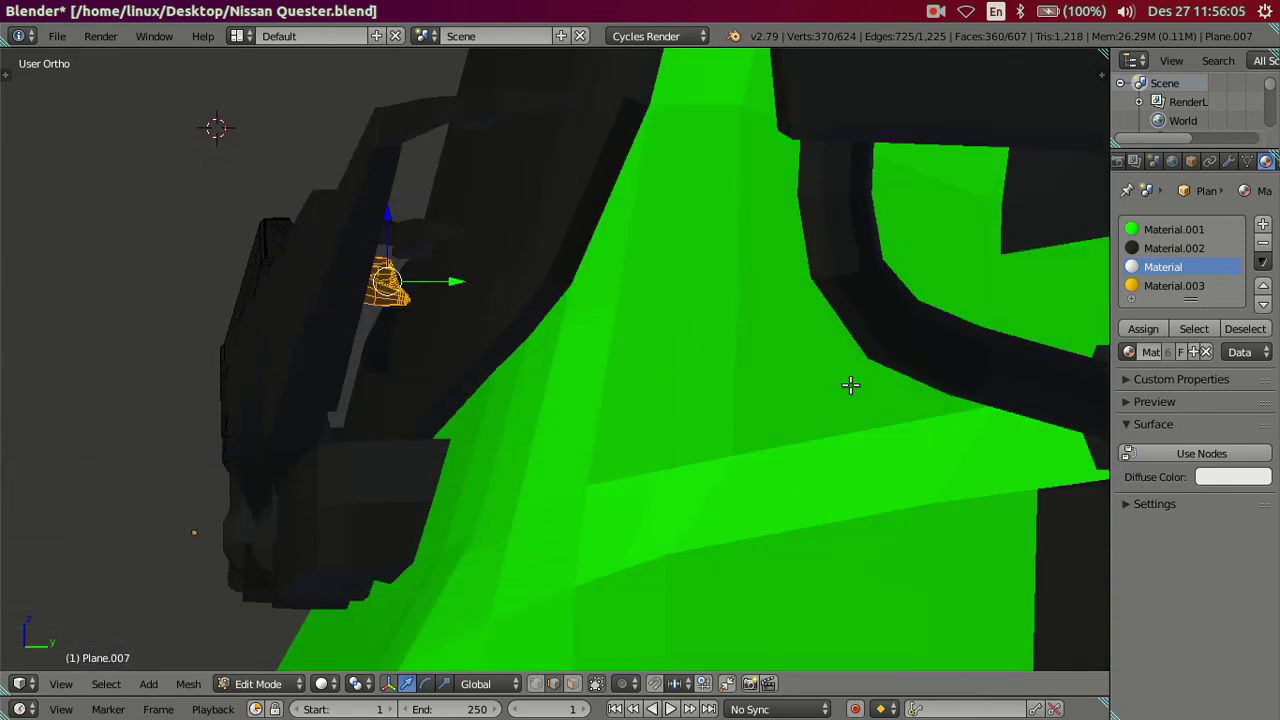
key("KP_8")
key("KP_8")
key("KP_8")
key("KP_8")
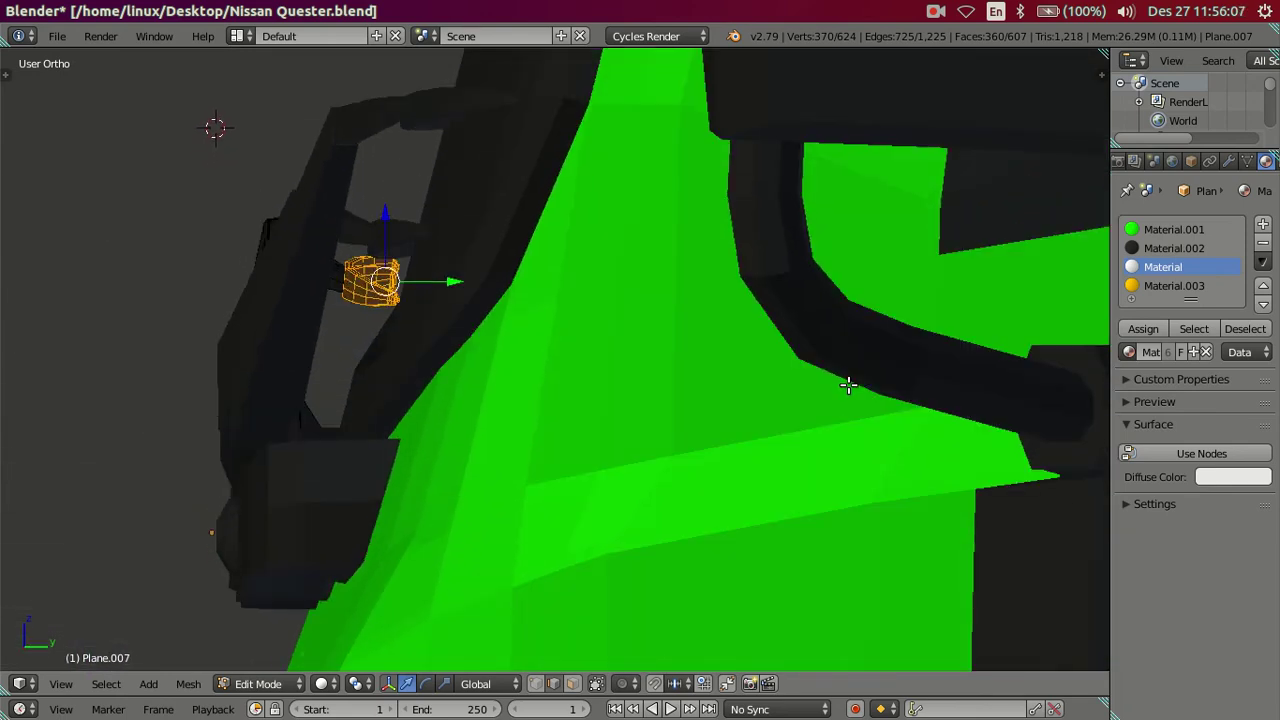
key("KP_8")
key("KP_8")
key("KP_8")
key("KP_8")
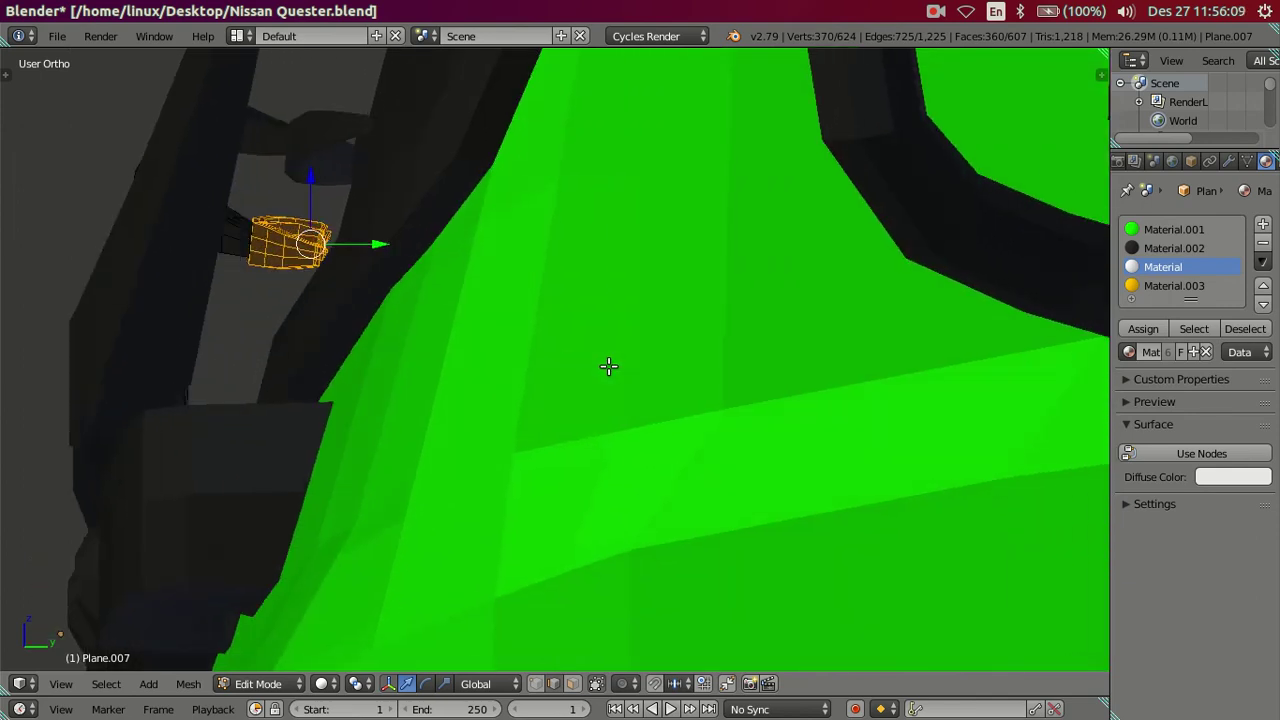
key("r")
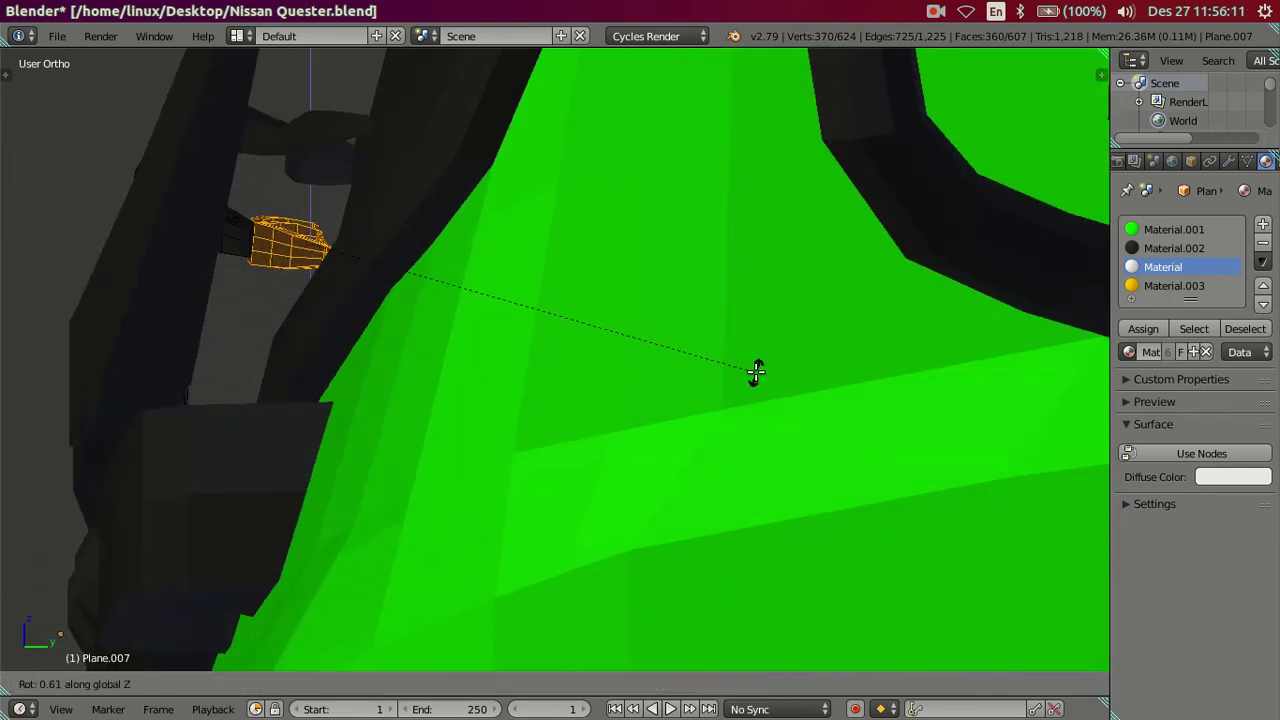
left_click(775, 366)
key("KP_8")
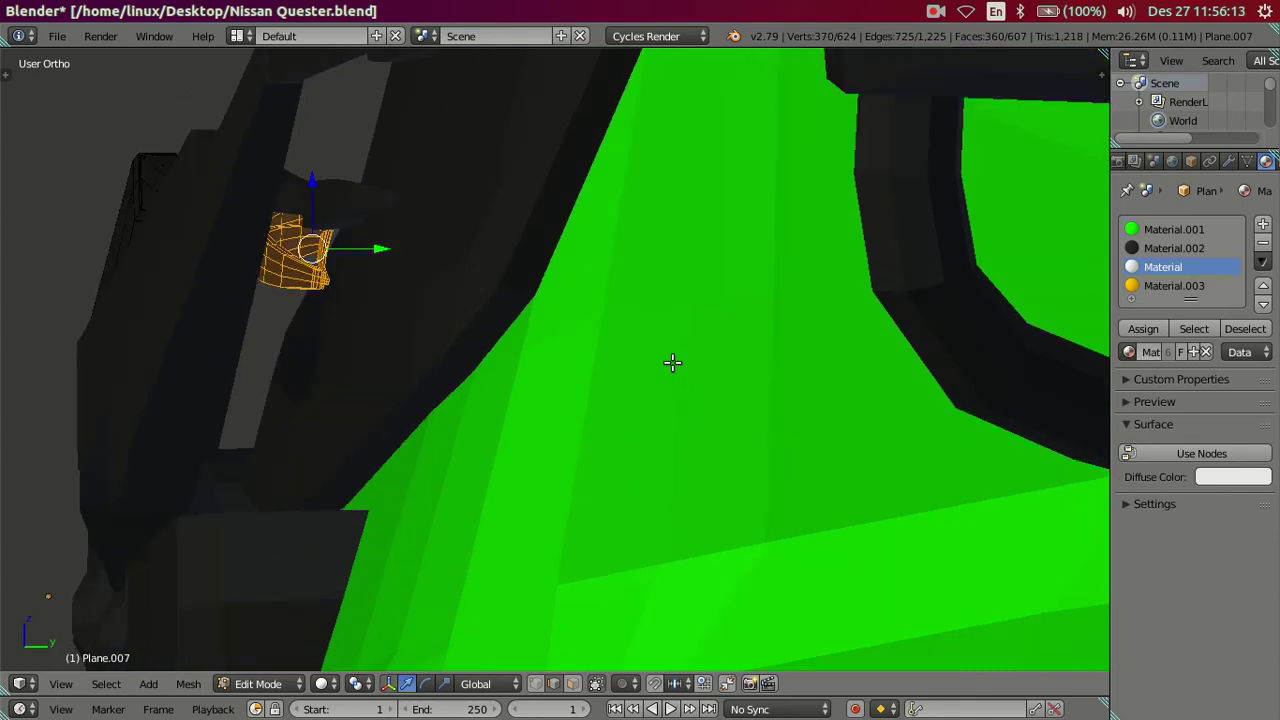
key("KP_Decimal")
- Circle-deselect the long arm beam in wireframe so only the blade stays selected
mouse_move(720, 391)
middle_mouse_down()
mouse_move(571, 400)
mouse_move(580, 417)
mouse_move(392, 348)
mouse_move(519, 437)
mouse_move(551, 493)
middle_mouse_up()
middle_click_drag(268, 293, 266, 260)
key("z")
scroll(330, 268, "up", 2)
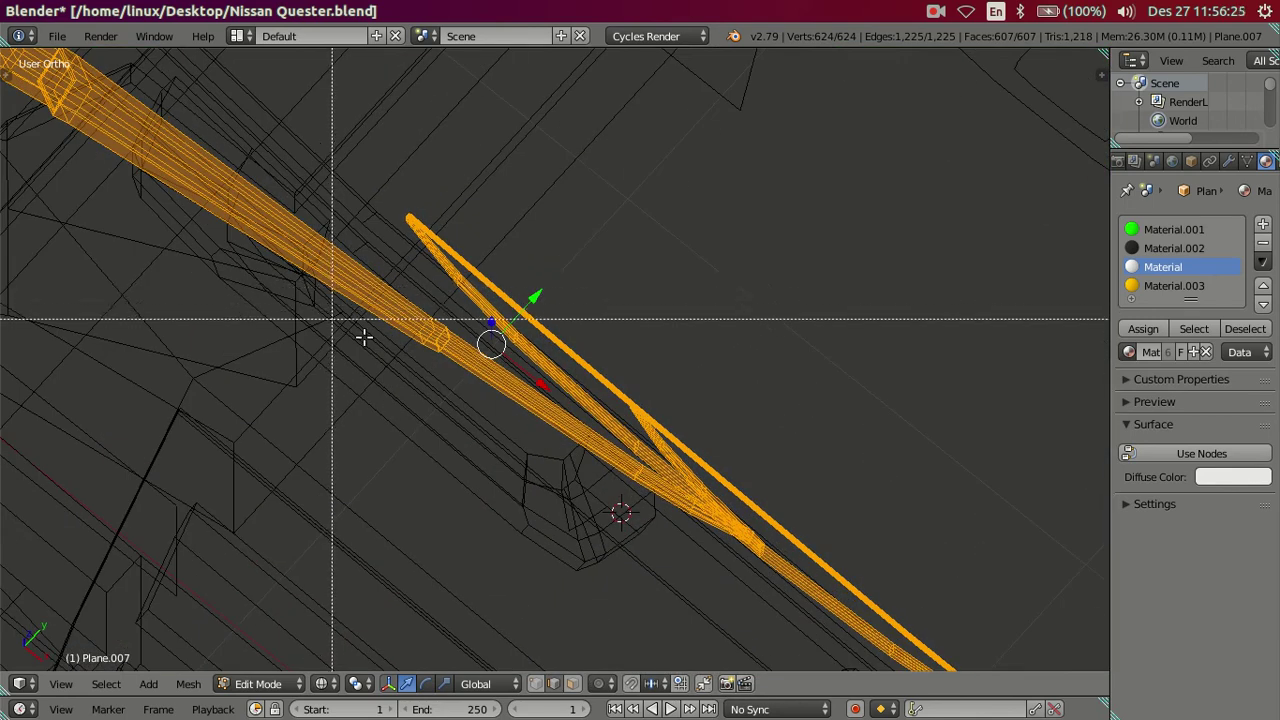
key("c")
mouse_move(360, 397)
middle_mouse_down()
mouse_move(159, 231)
mouse_move(237, 197)
middle_mouse_up()
right_click(159, 231)
scroll(170, 215, "down", 3)
key("c")
right_click(278, 253)
key("z")
- Nudge the blade closer to its arm and return to Object Mode
mouse_move(554, 364)
middle_mouse_down()
mouse_move(500, 337)
mouse_move(620, 378)
mouse_move(689, 471)
middle_mouse_up()
key("g")
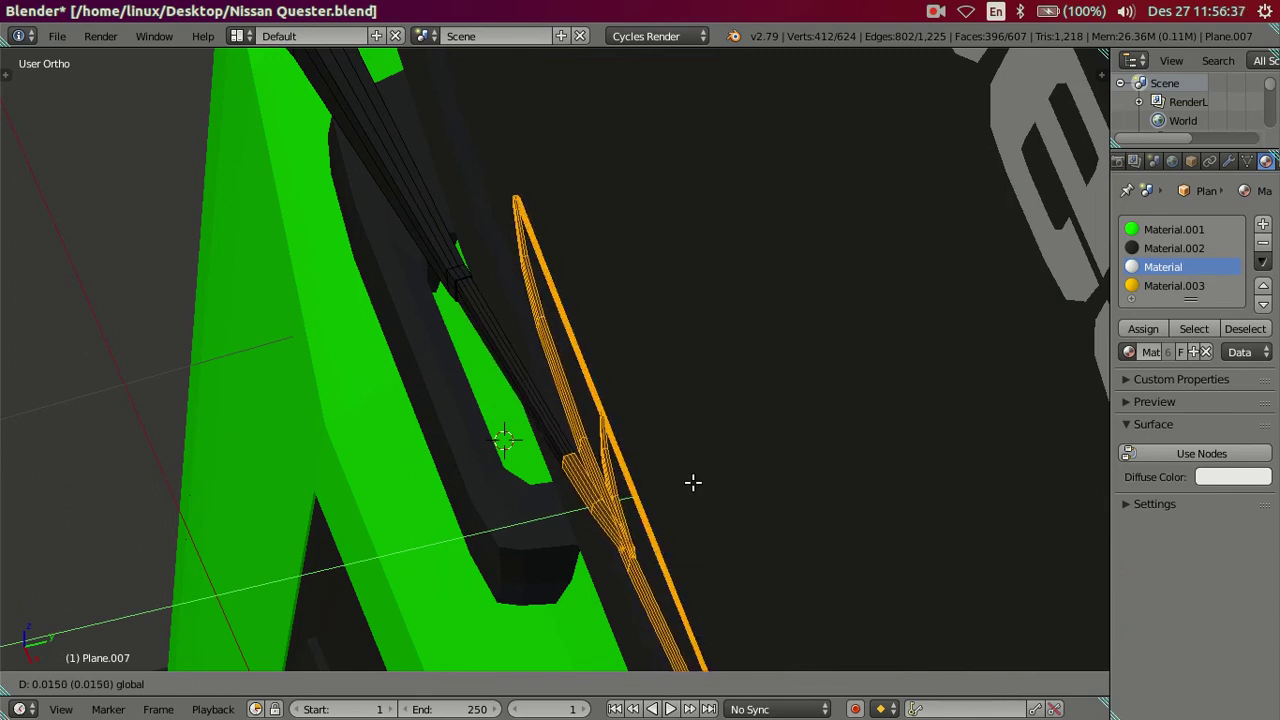
left_click(694, 483)
mouse_move(694, 483)
middle_mouse_down()
mouse_move(697, 514)
mouse_move(673, 438)
mouse_move(649, 414)
mouse_move(526, 361)
mouse_move(673, 388)
middle_mouse_up()
key("Tab")
- Add the second wiper to the selection and join all three wipers into one object
middle_click_drag(742, 458, 652, 451, "shift")
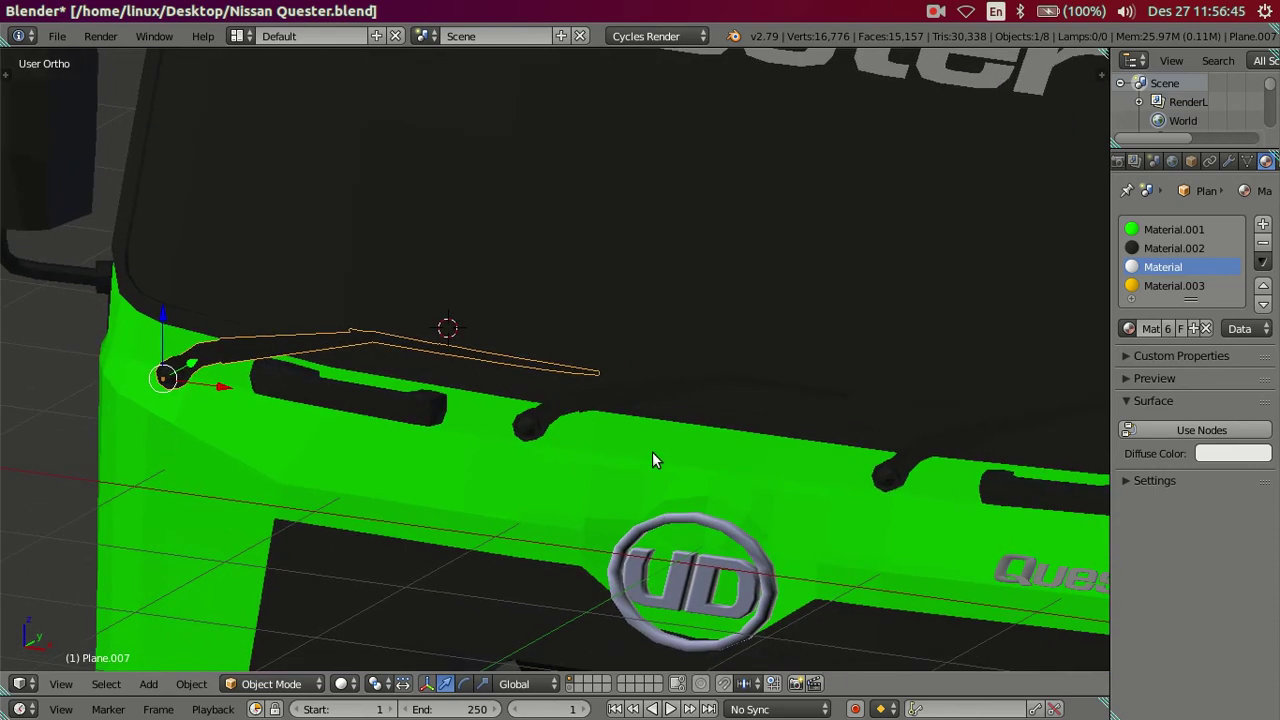
right_click(527, 432, "shift")
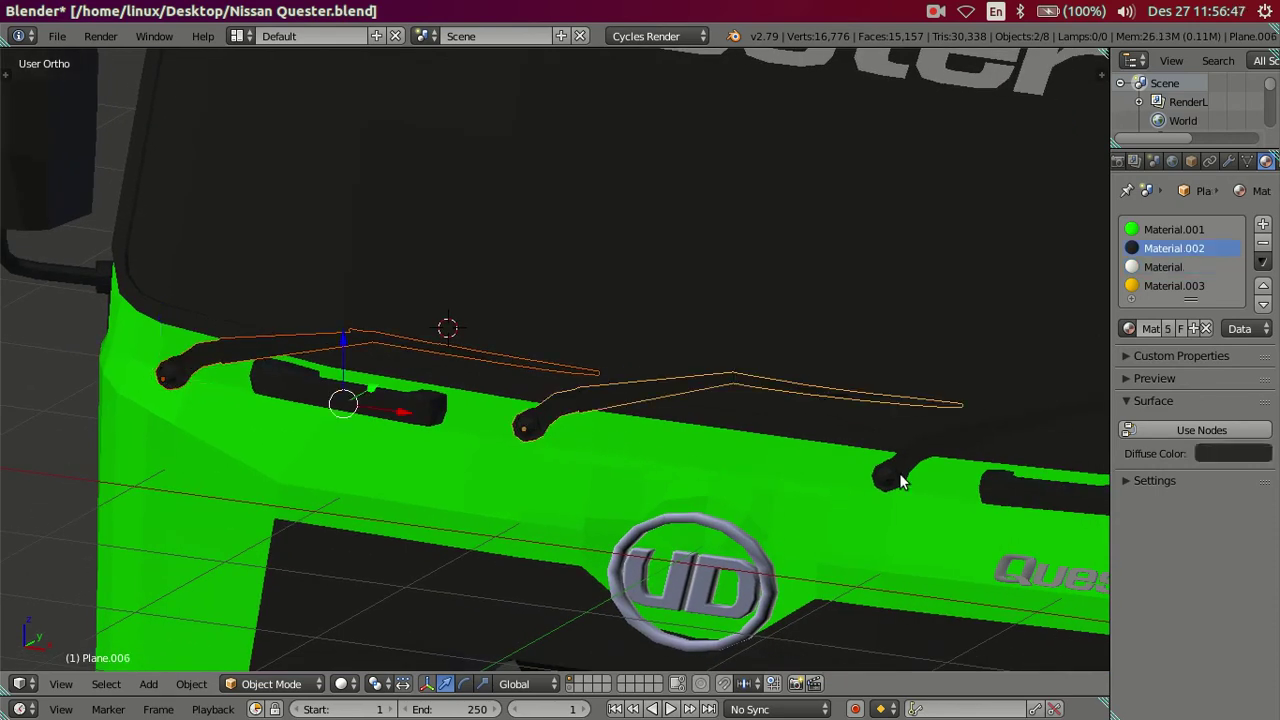
scroll(880, 480, "down", 3)
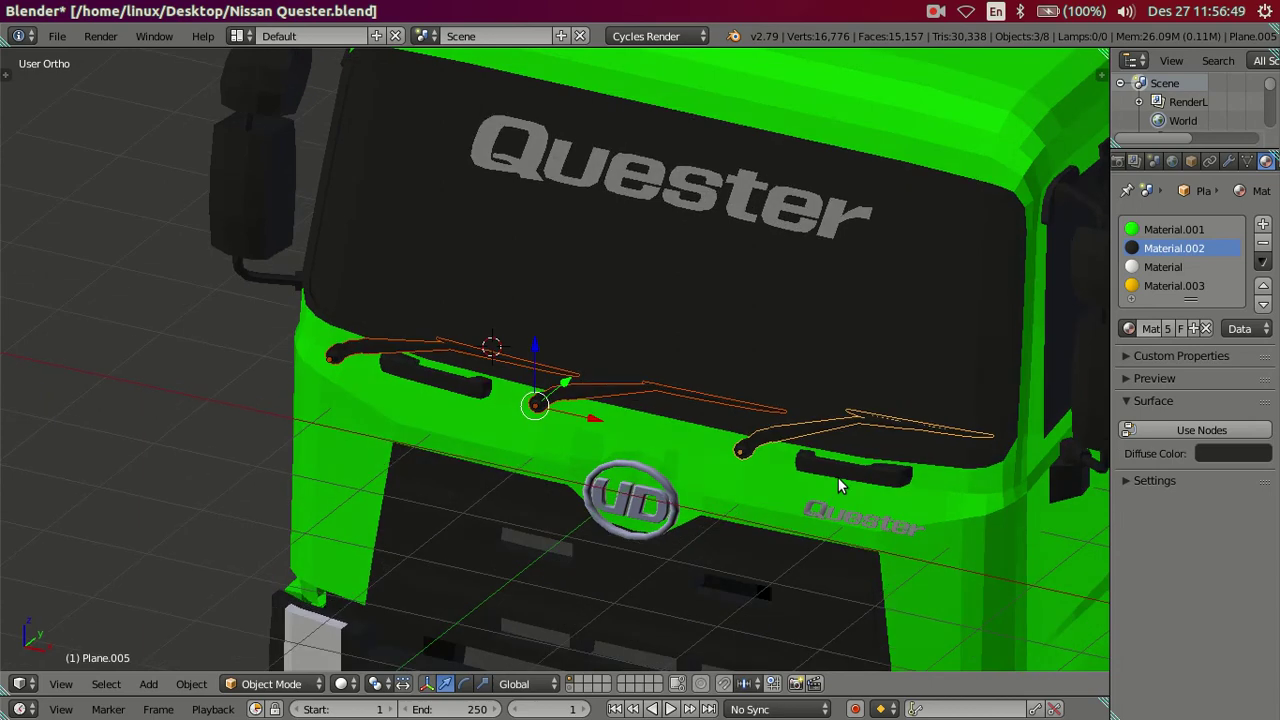
key("ctrl+j")
key("a")
- Check the joined wiper's modifier settings and view the model briefly in wireframe
mouse_move(840, 478)
middle_mouse_down()
mouse_move(757, 358)
mouse_move(711, 420)
mouse_move(734, 478)
mouse_move(663, 420)
mouse_move(930, 412)
middle_mouse_up()
middle_click_drag(640, 528, 380, 328)
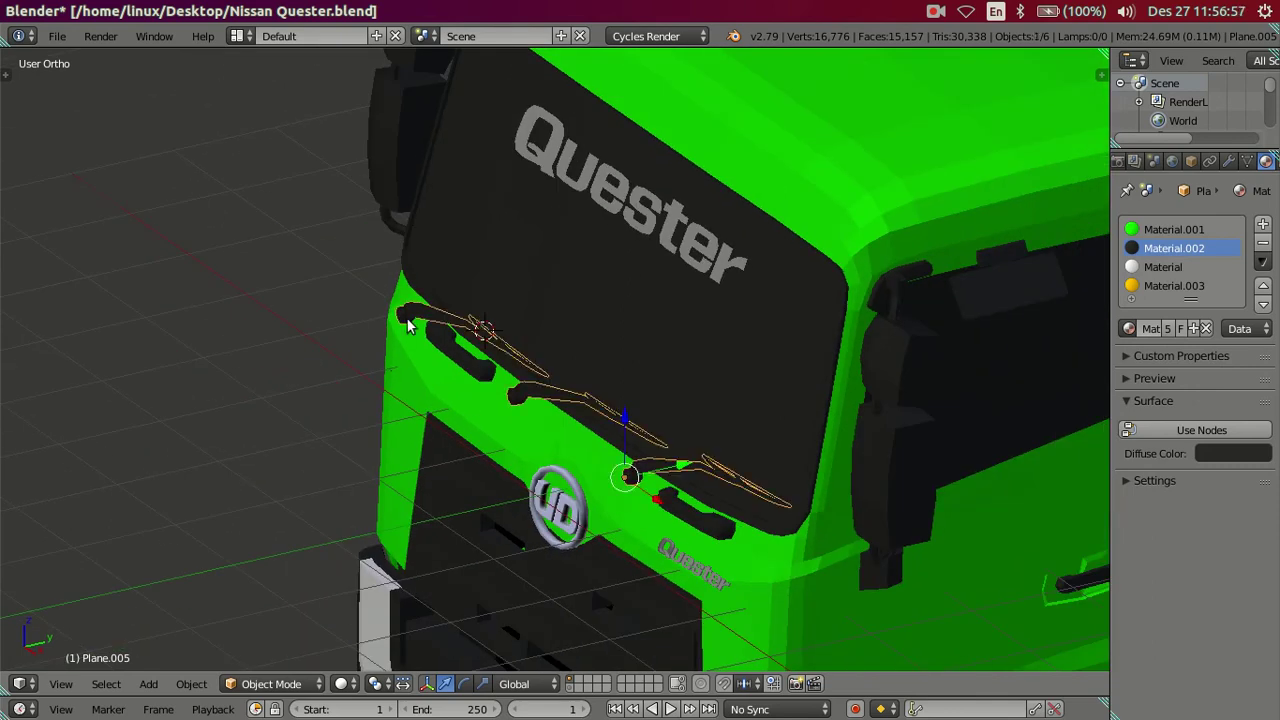
left_click(1230, 162)
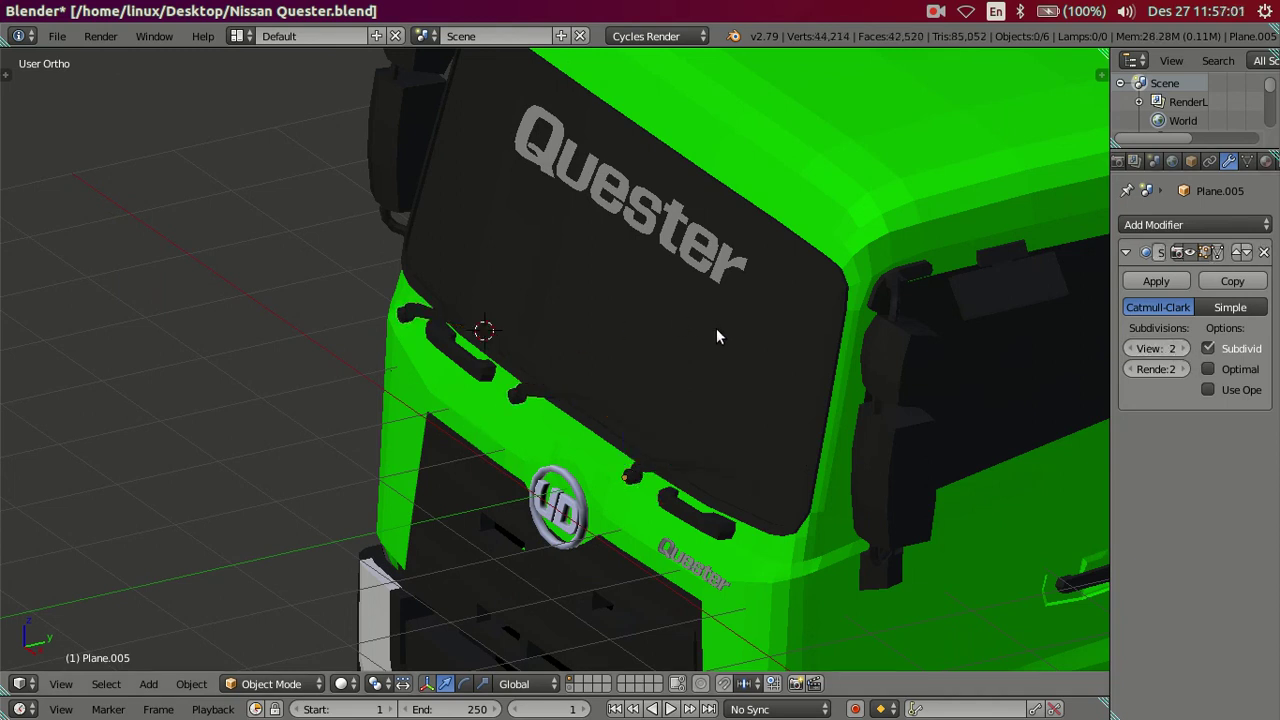
key("z")
right_click(834, 221)
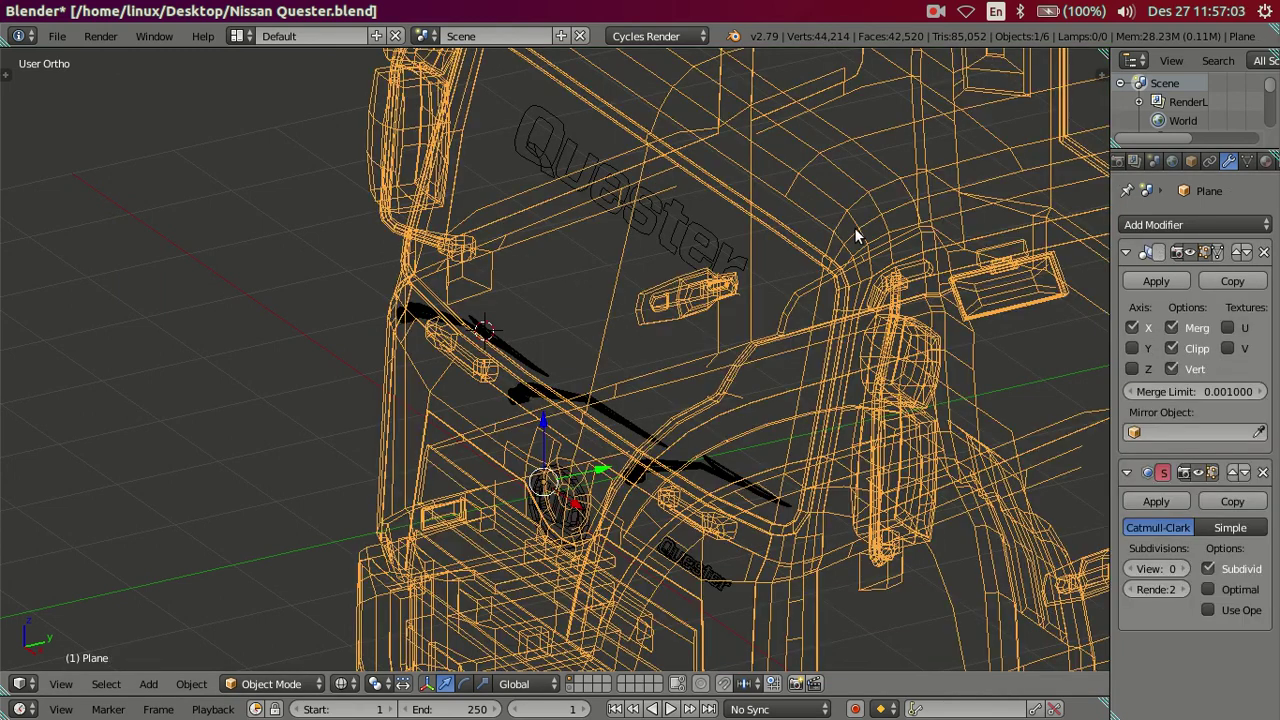
key("a")
key("z")
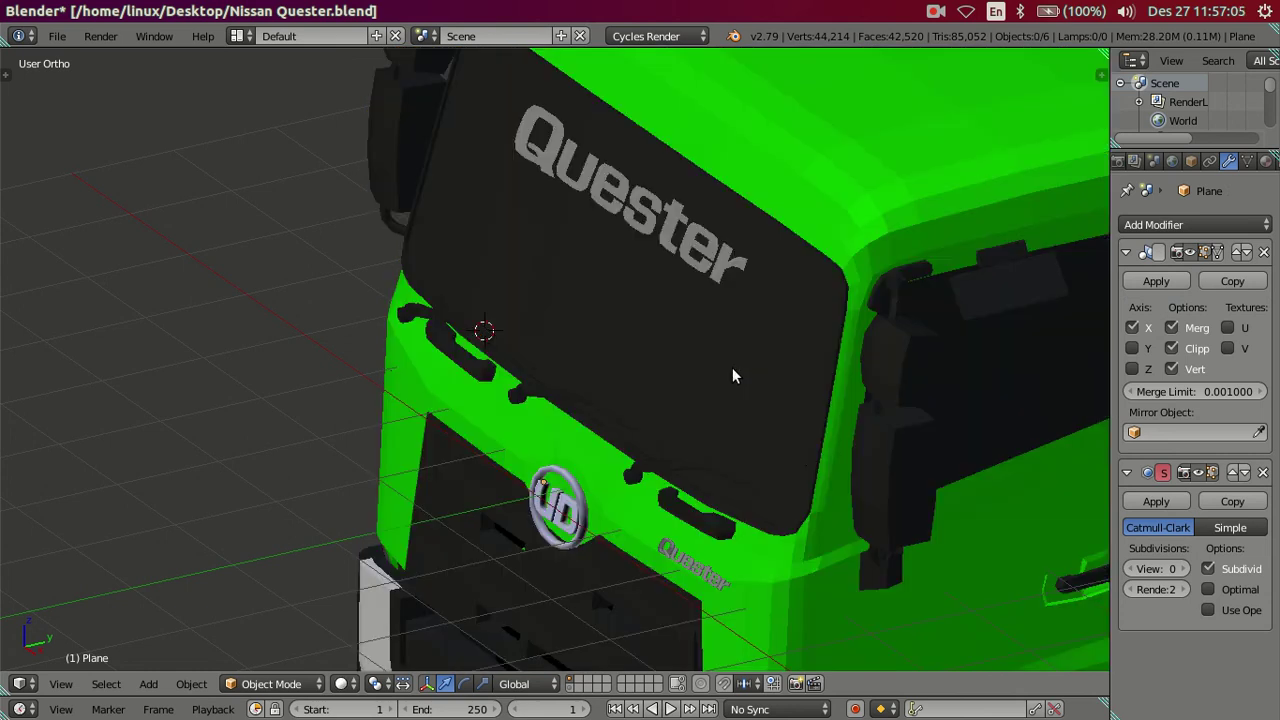
middle_click_drag(732, 367, 731, 369)
- Smooth the cab body with two subdivision levels (Ctrl+2)
right_click(879, 415)
scroll(515, 394, "up", 3)
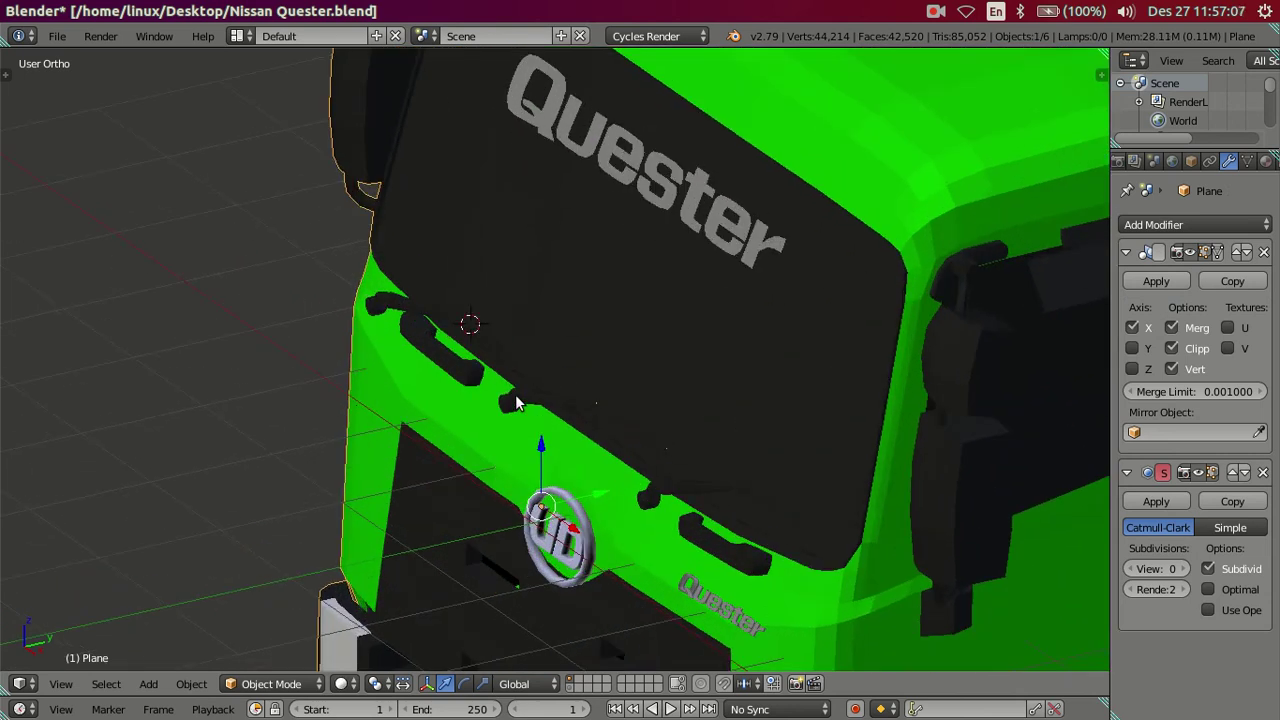
scroll(515, 393, "up", 3)
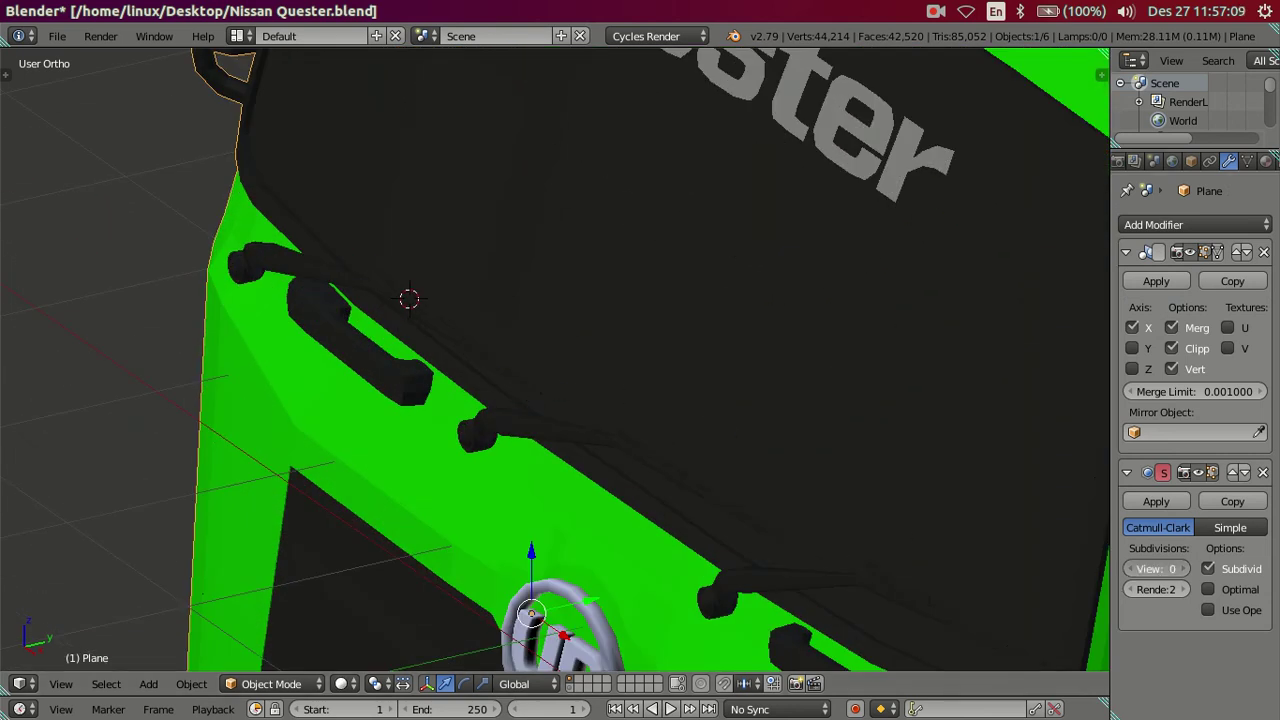
scroll(840, 439, "down", 2)
key("ctrl+2")
scroll(838, 437, "down", 2)
mouse_move(838, 472)
middle_mouse_down()
mouse_move(892, 456)
mouse_move(879, 439)
middle_mouse_up()
key("a")
- Orbit the smoothed cab from above-left, side-front and near the UD emblem
scroll(647, 440, "down", 3)
mouse_move(647, 446)
middle_mouse_down()
mouse_move(851, 463)
mouse_move(811, 451)
mouse_move(722, 350)
mouse_move(626, 486)
mouse_move(591, 503)
mouse_move(522, 466)
mouse_move(547, 447)
middle_mouse_up()
scroll(547, 447, "up", 3)
scroll(659, 442, "up", 3)
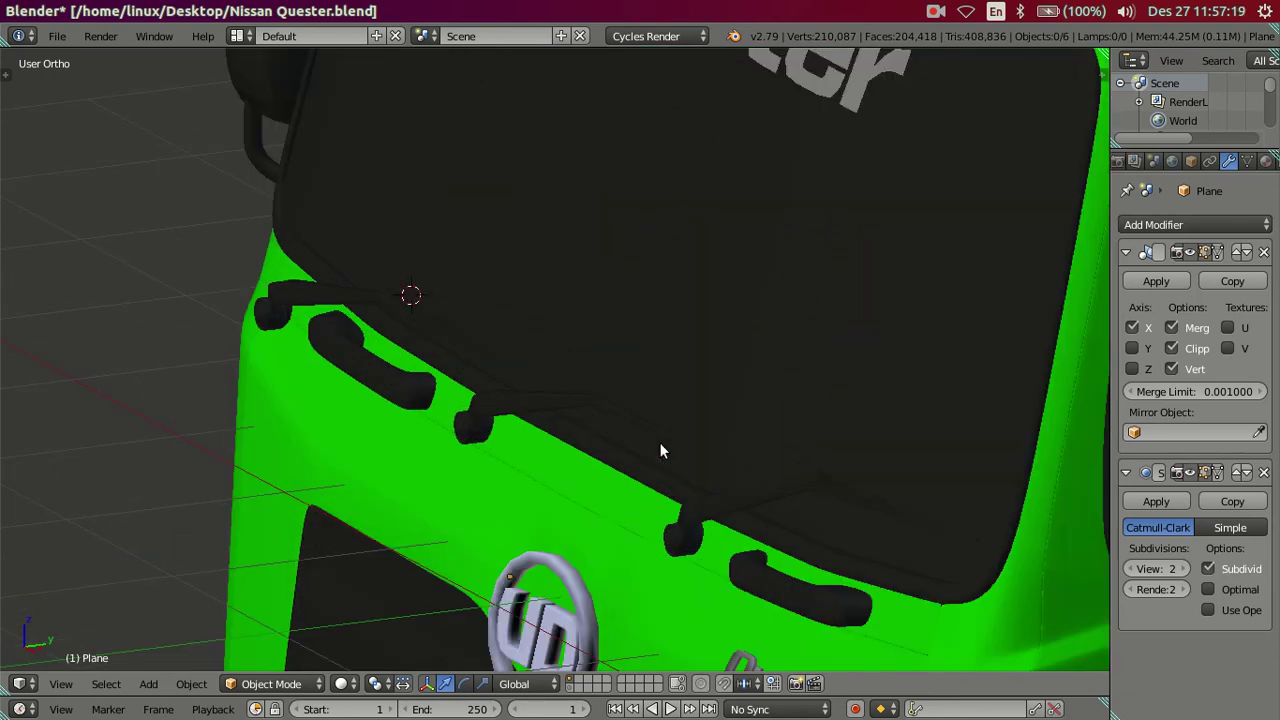
scroll(659, 451, "down", 3)
middle_click_drag(659, 451, 691, 529)
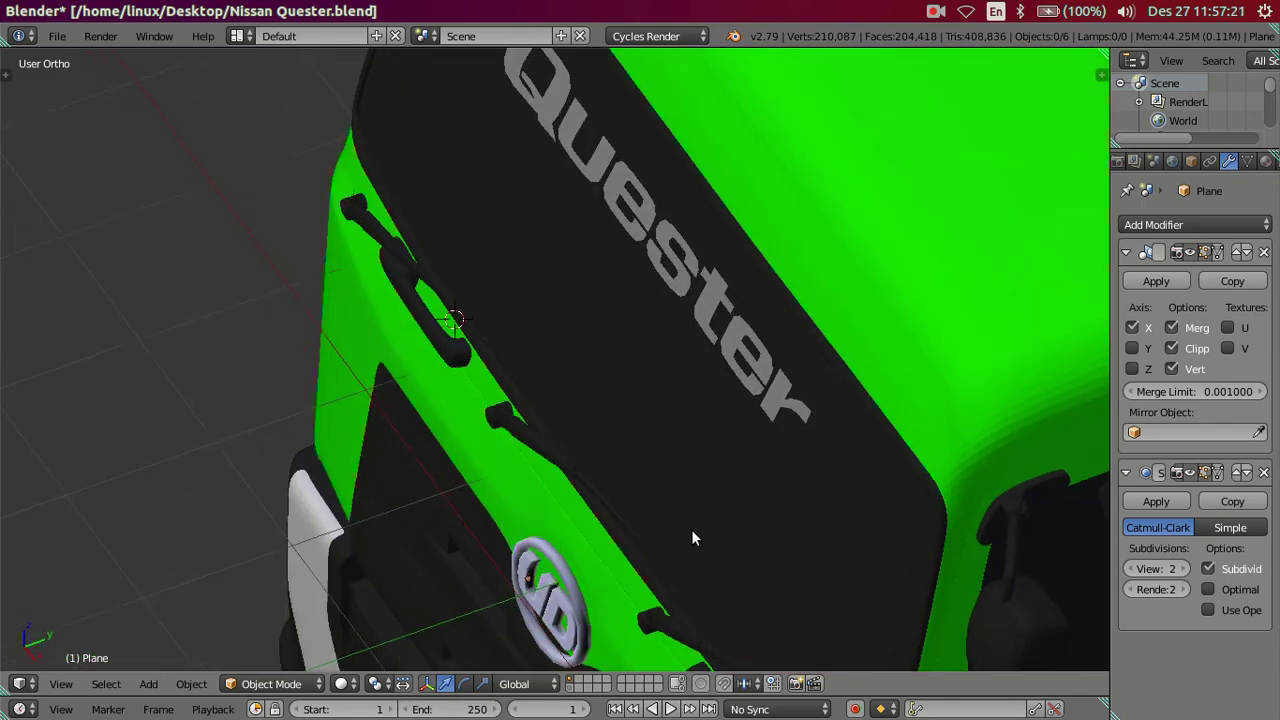
scroll(703, 467, "up", 2)
mouse_move(703, 466)
middle_mouse_down()
mouse_move(737, 434)
mouse_move(774, 426)
mouse_move(889, 449)
mouse_move(720, 424)
middle_mouse_up()
- Inspect the cab from a low frontal angle in wireframe shading
scroll(720, 424, "down", 5)
mouse_move(626, 342)
middle_mouse_down()
mouse_move(744, 376)
mouse_move(748, 337)
mouse_move(759, 338)
mouse_move(689, 423)
mouse_move(597, 400)
mouse_move(612, 415)
middle_mouse_up()
key("z")
scroll(612, 415, "up", 4)
scroll(683, 420, "up", 2)
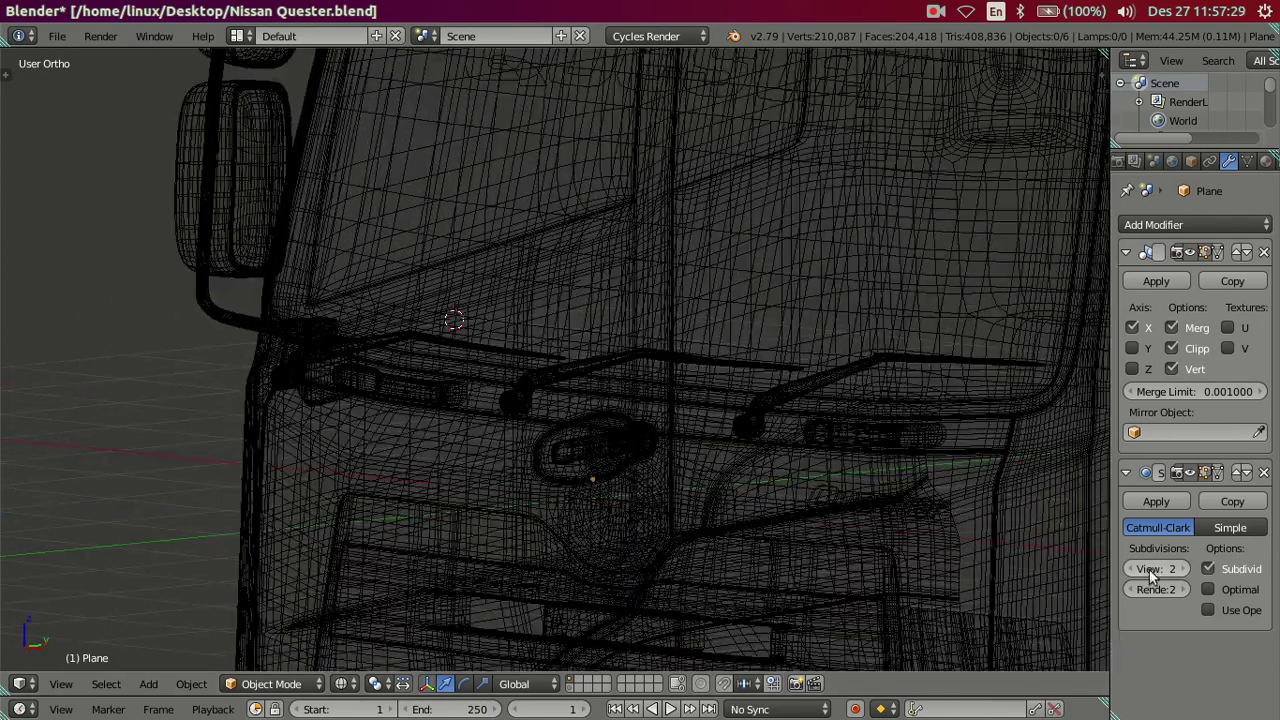
scroll(1043, 529, "down", 2)
scroll(645, 368, "down", 2)
- Check the joined wiper object while orbiting and toggling solid and wireframe shading
right_click(637, 365)
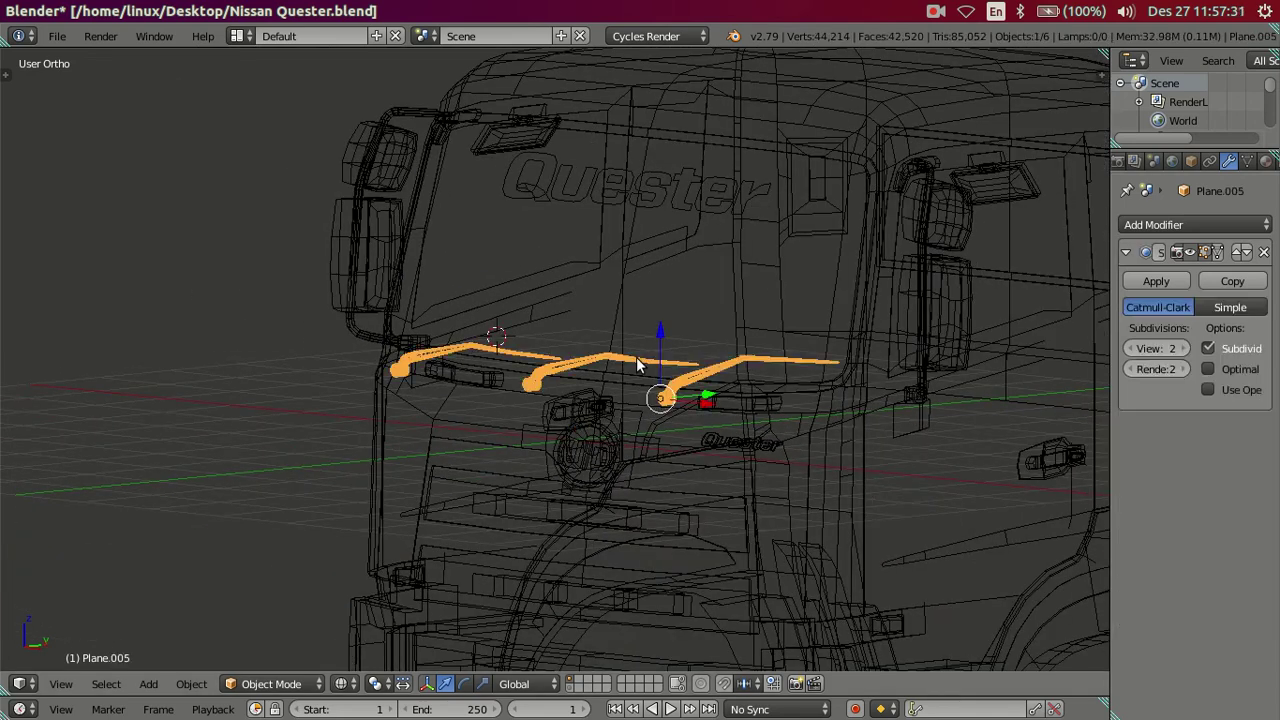
key("a")
key("z")
mouse_move(916, 394)
middle_mouse_down()
mouse_move(737, 412)
mouse_move(744, 437)
middle_mouse_up()
key("z")
- Show the cab through the scene camera in solid shading and save, overwriting the file
key("KP_0")
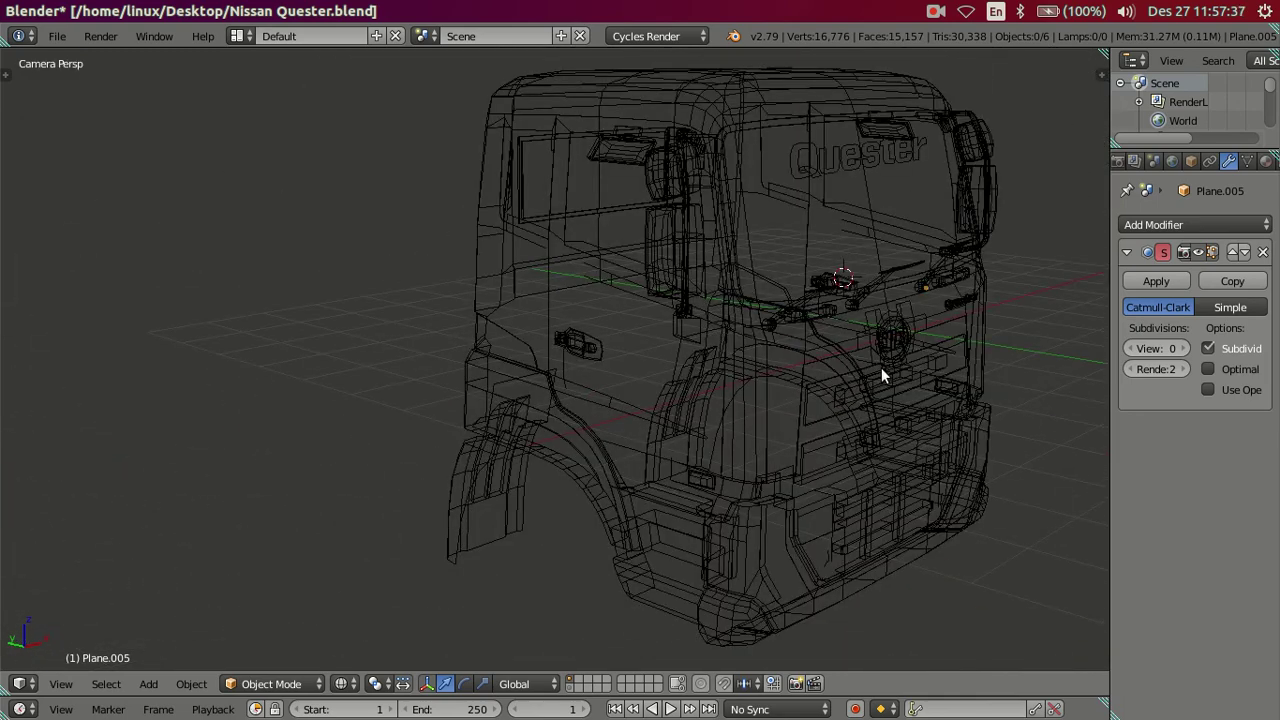
key("z")
key("ctrl+s")
left_click(914, 343)
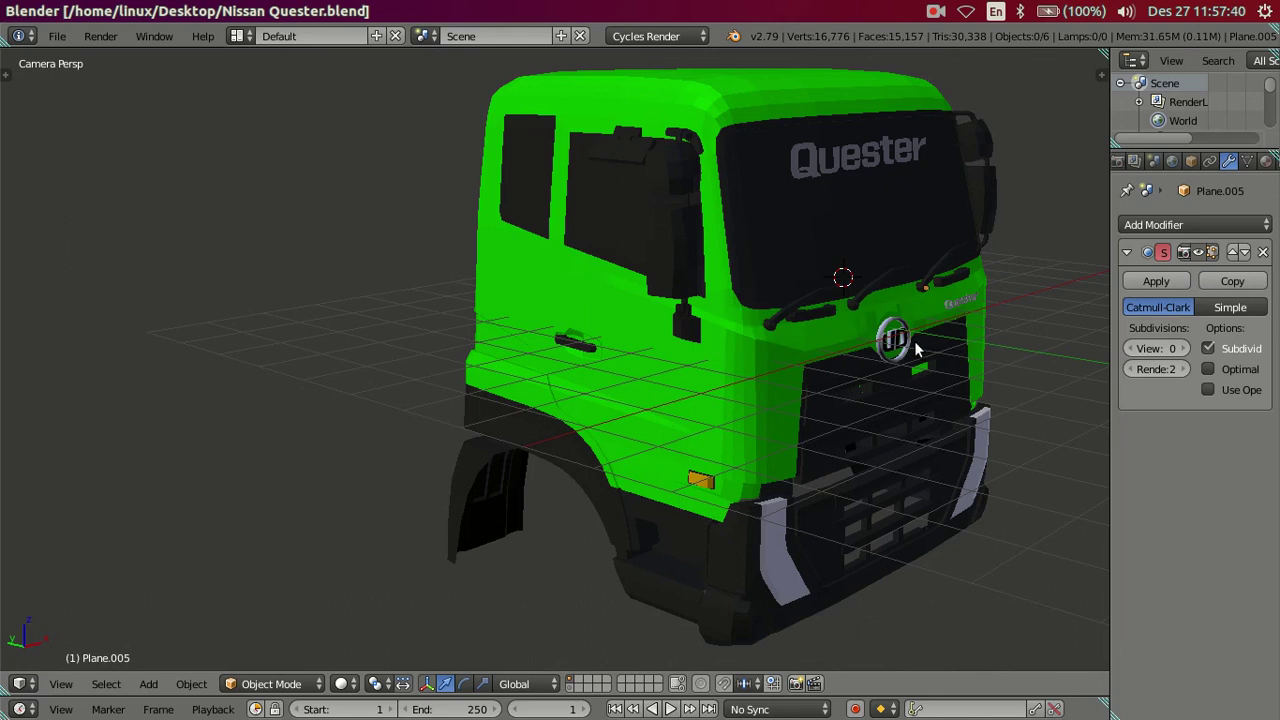
left_click(935, 12)
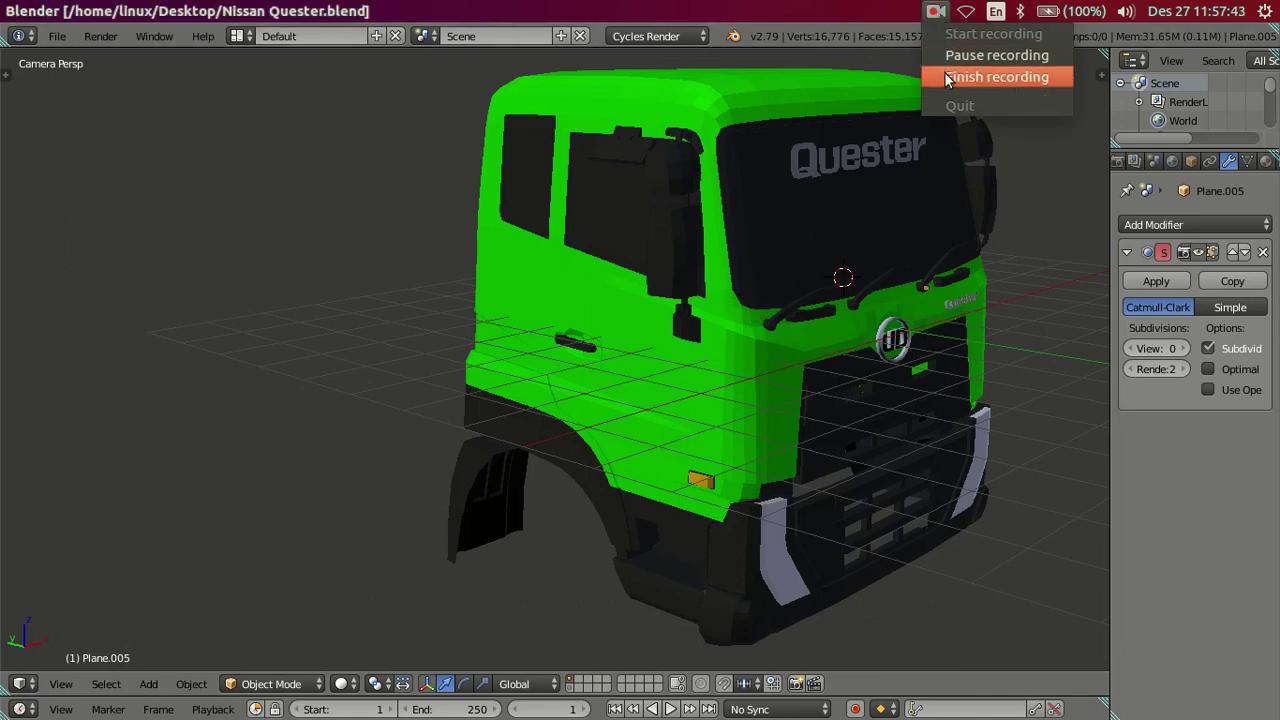